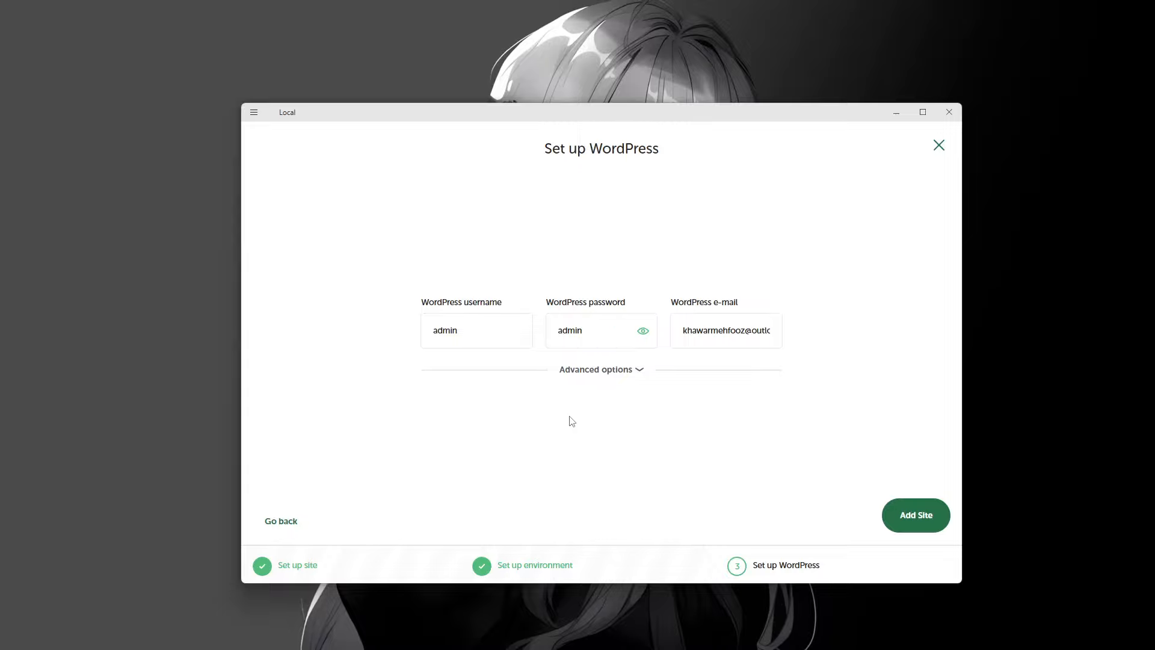
Finish the WordPress setup by adding the site, and dismiss the Site Groups announcement
{"action": "left_click", "coordinate": [903, 516]}
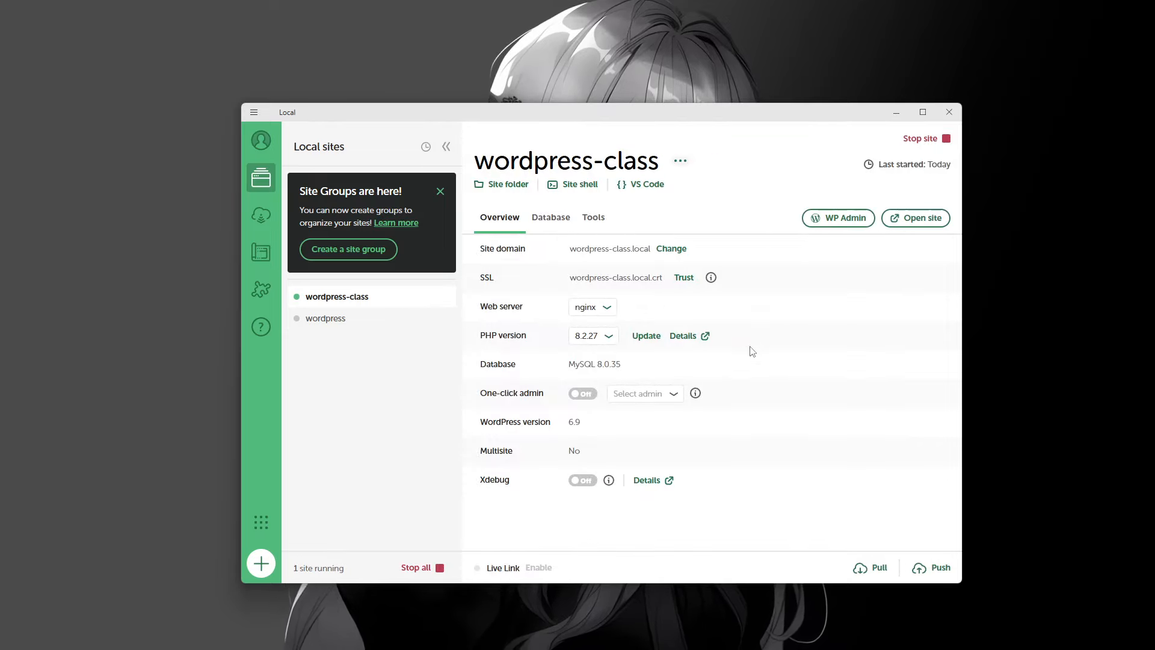
{"action": "left_click", "coordinate": [439, 193]}
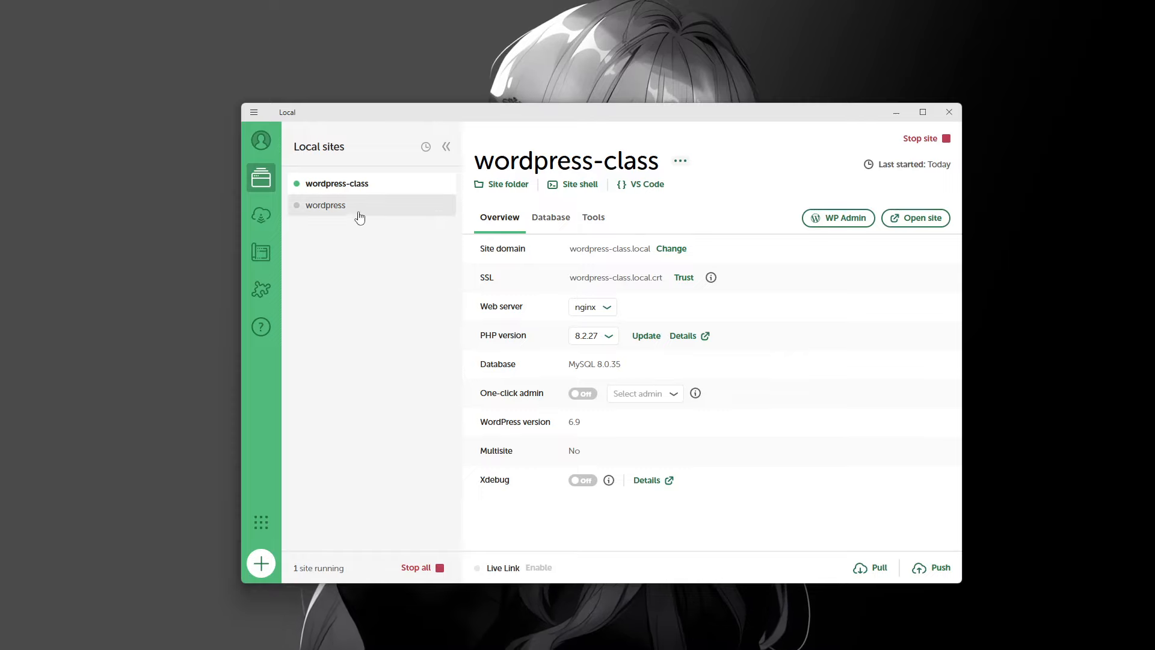
Save the wordpress-class site as a Blueprint named wp-blueprint, keeping the default file exclusion filter
{"action": "right_click", "coordinate": [369, 183]}
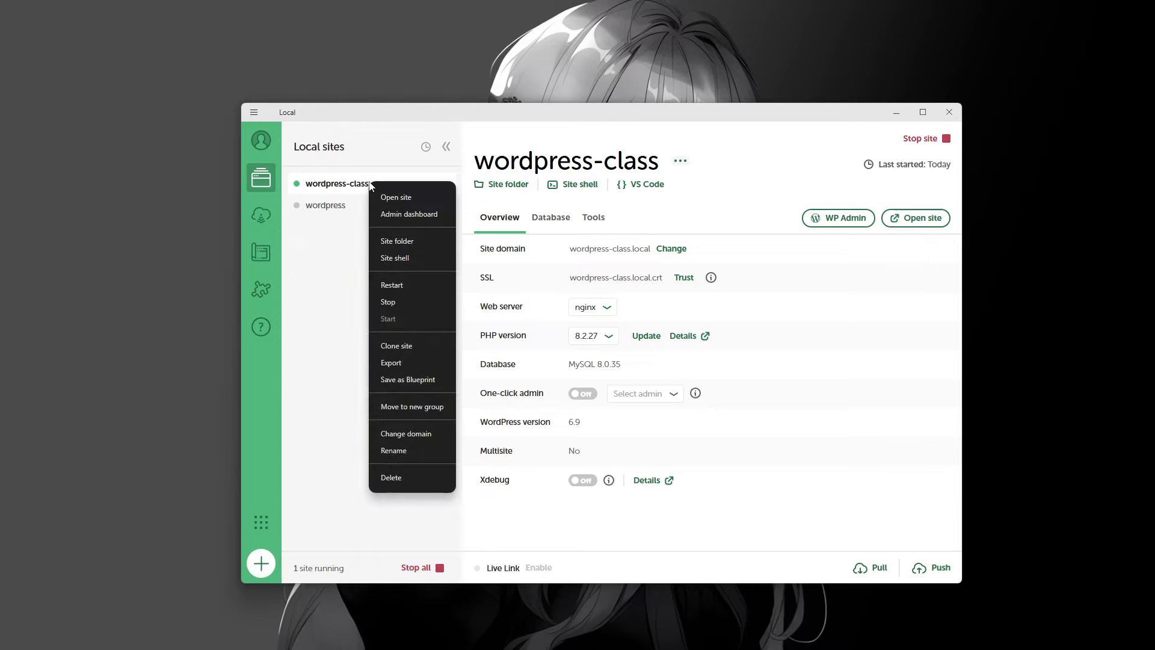
{"action": "left_click", "coordinate": [399, 380]}
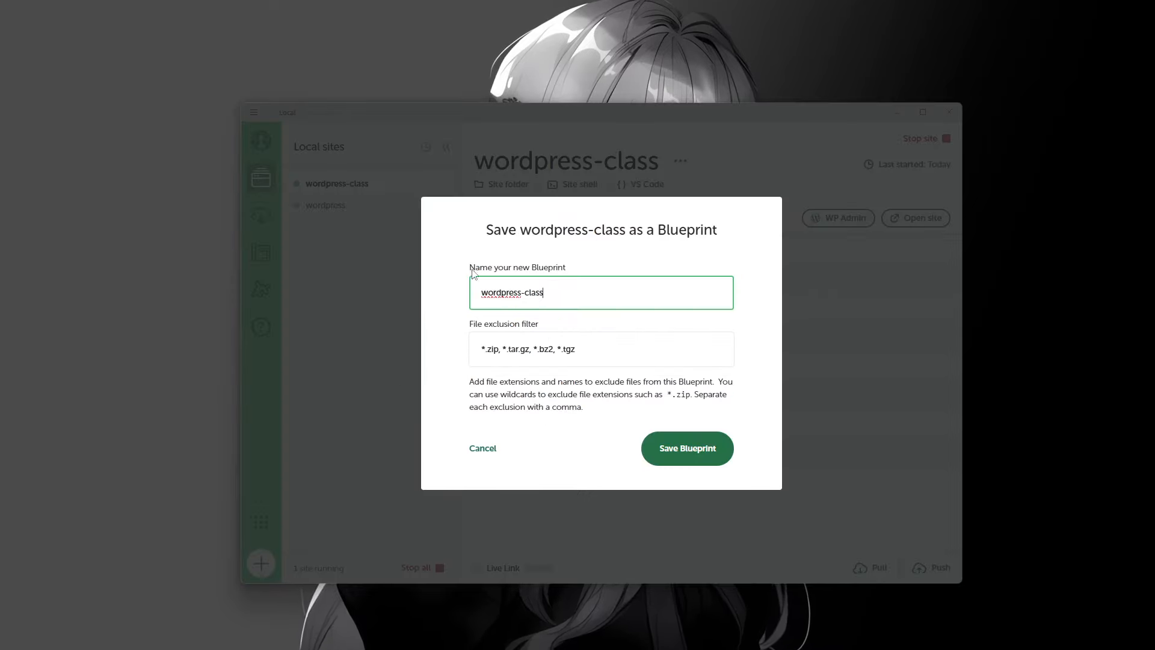
{"action": "left_click_drag", "start_coordinate": [561, 295], "coordinate": [470, 295]}
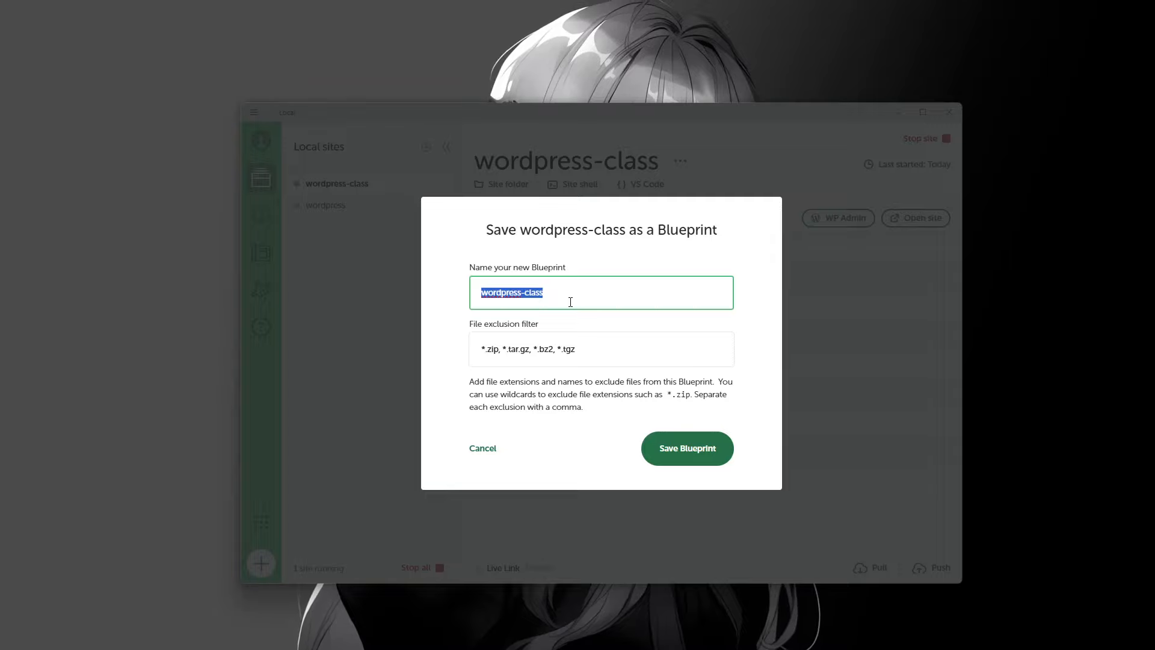
{"action": "type", "text": "wp-bl"}
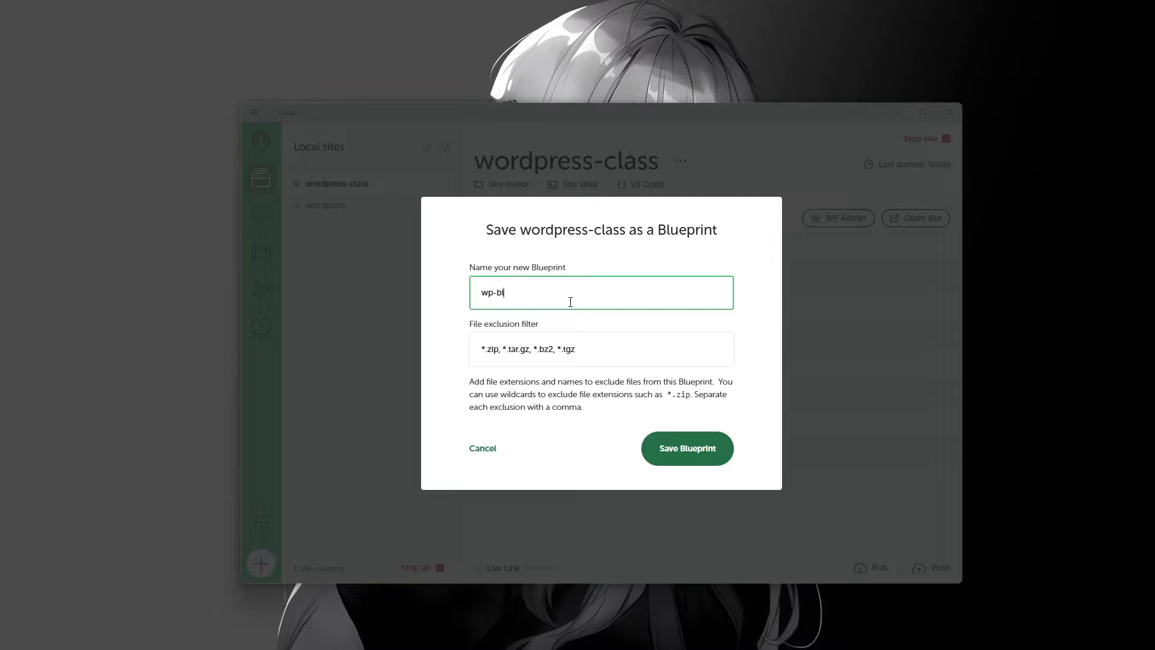
{"action": "type", "text": "ueprint"}
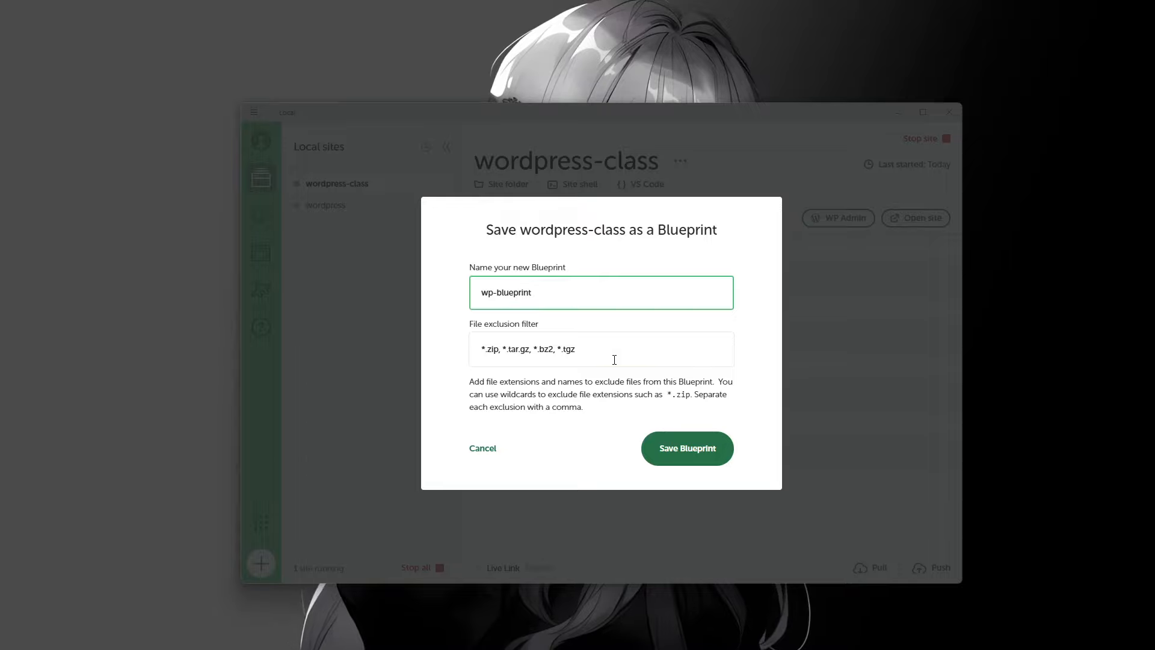
{"action": "left_click", "coordinate": [685, 449]}
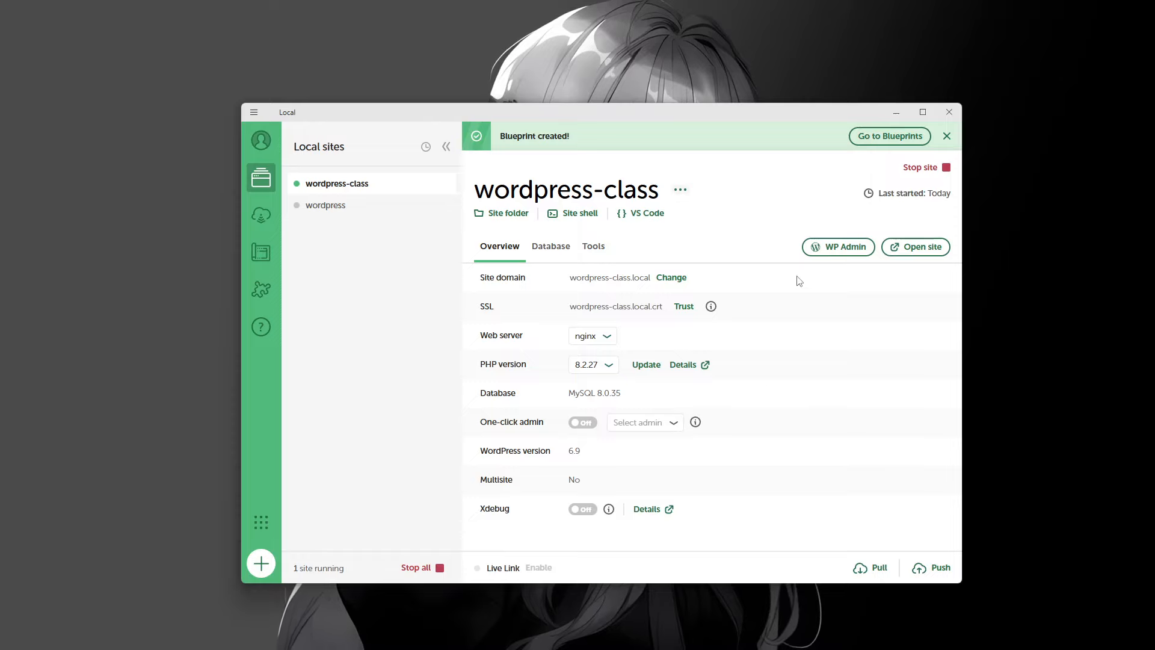
Stop the wordpress-class site and create a site named wp-blueprint-example from the wp-blueprint Blueprint
{"action": "left_click", "coordinate": [922, 170]}
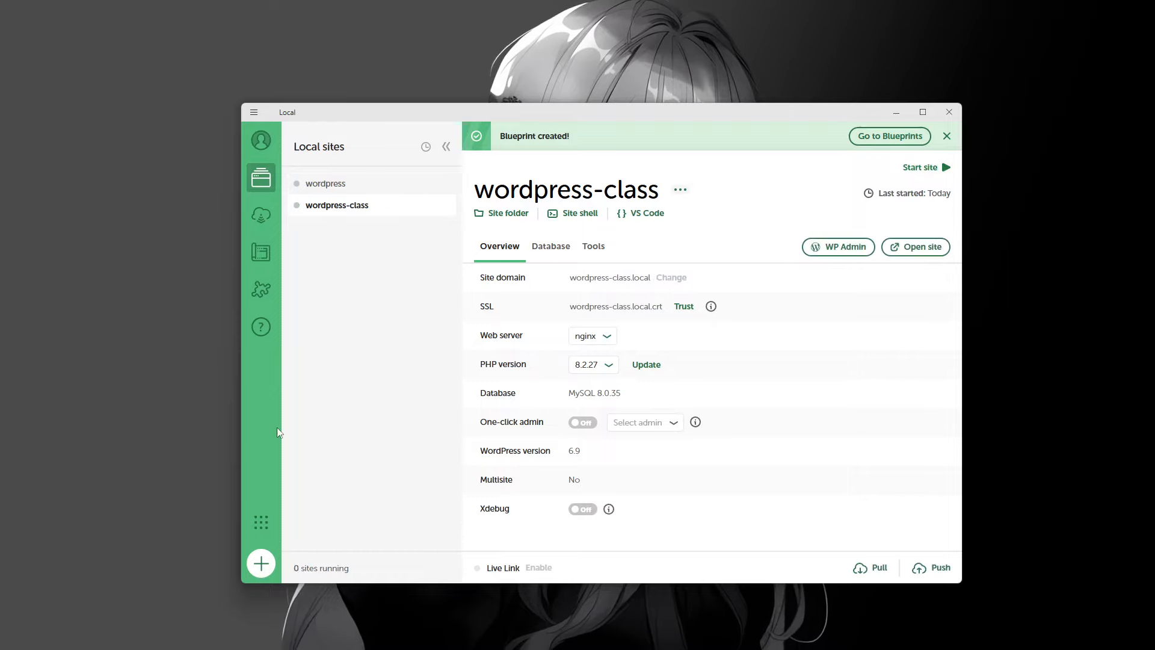
{"action": "left_click", "coordinate": [260, 563]}
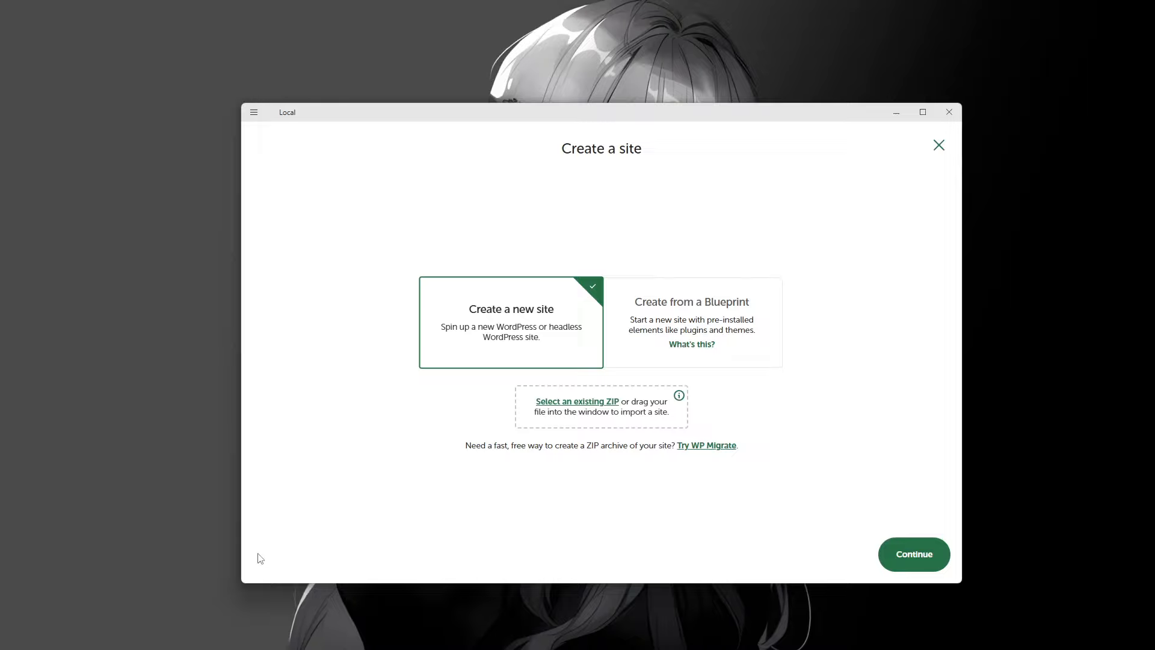
{"action": "left_click", "coordinate": [672, 311]}
{"action": "left_click", "coordinate": [899, 549]}
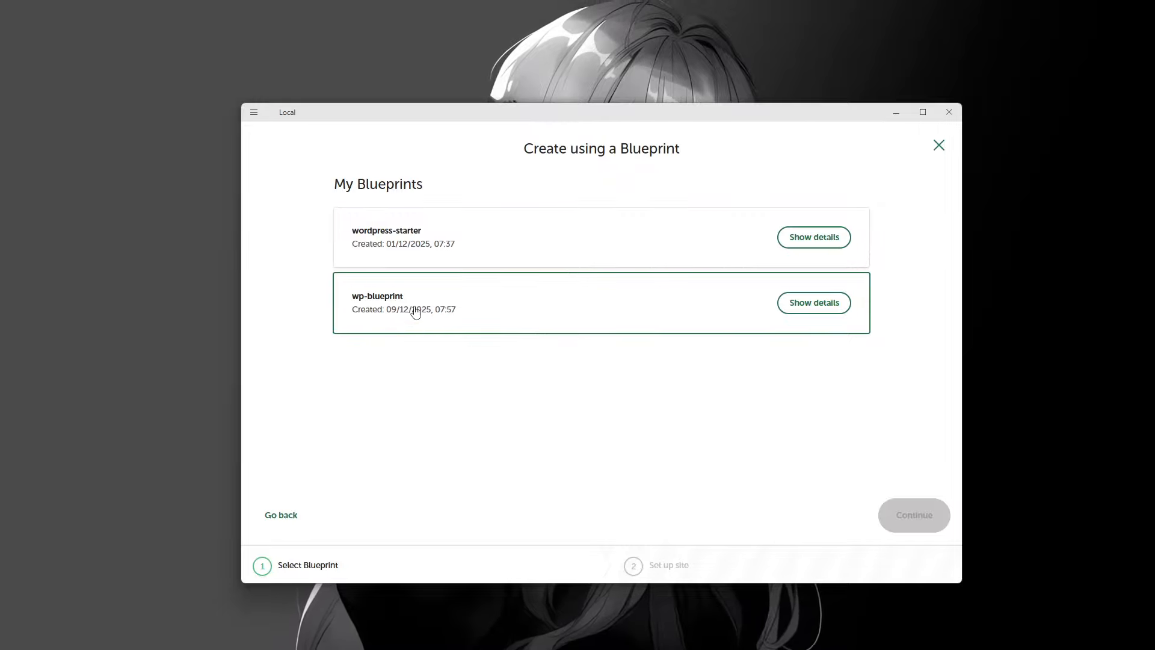
{"action": "left_click", "coordinate": [488, 304]}
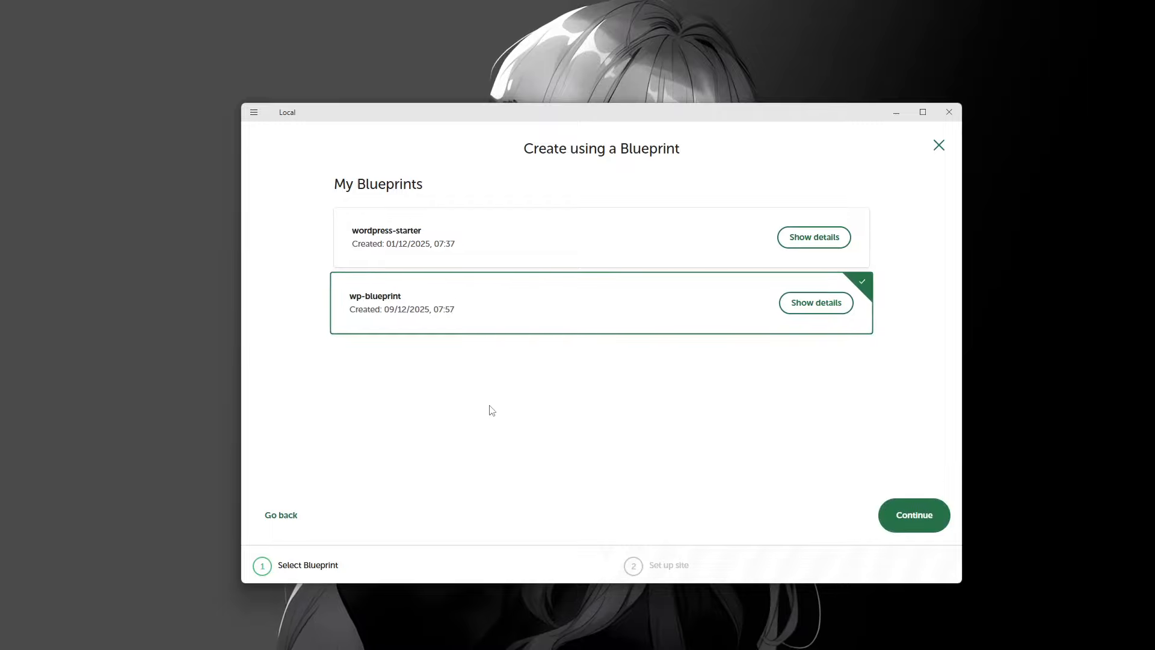
{"action": "left_click", "coordinate": [917, 513]}
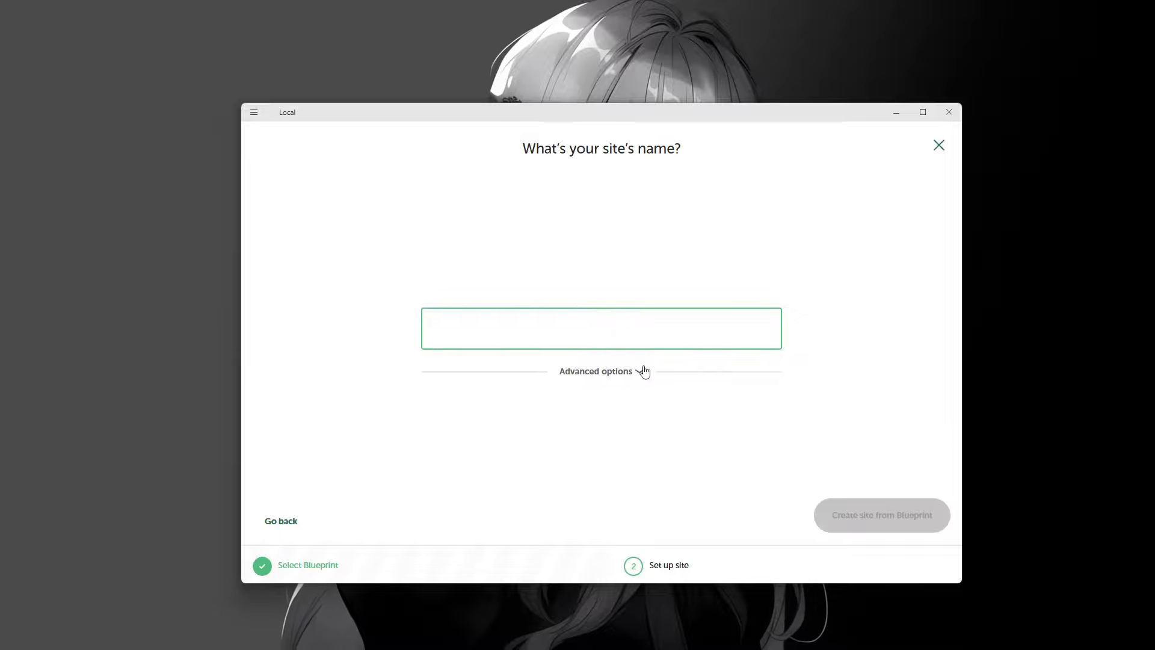
{"action": "type", "text": "wp-"}
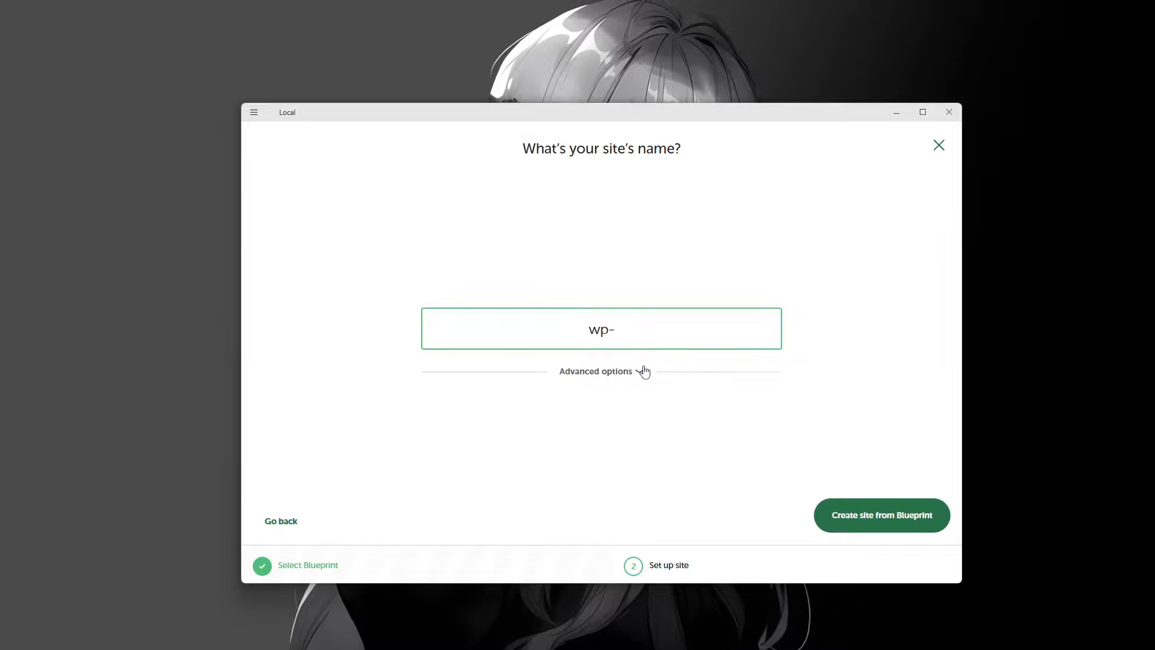
{"action": "type", "text": "blueprint-"}
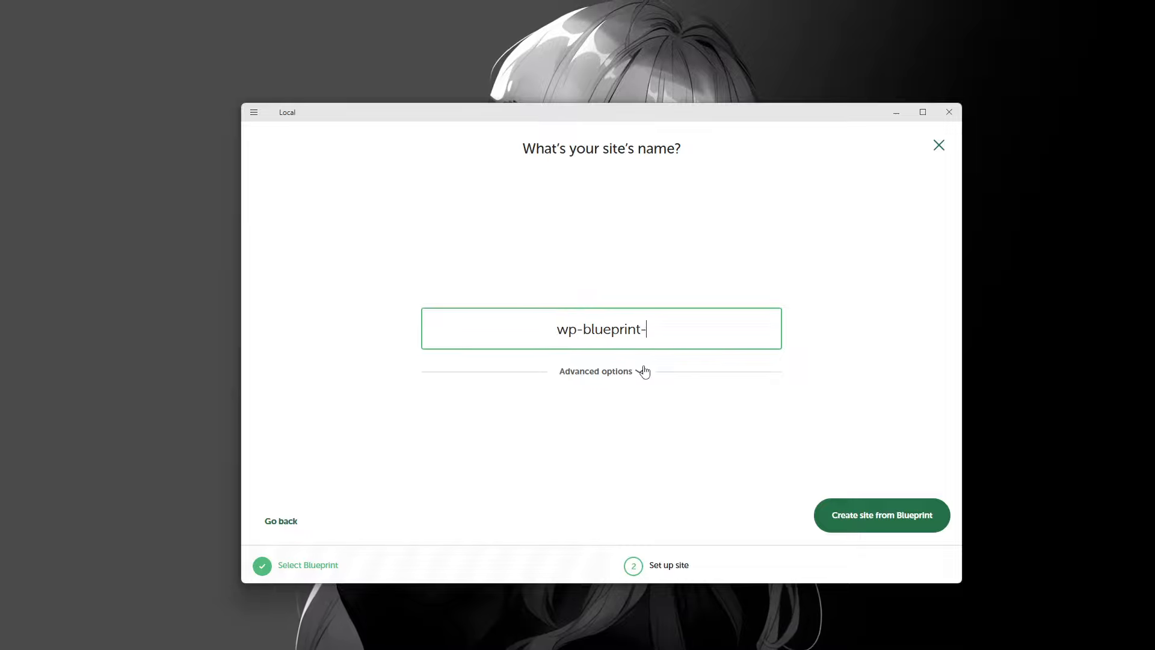
{"action": "type", "text": "example"}
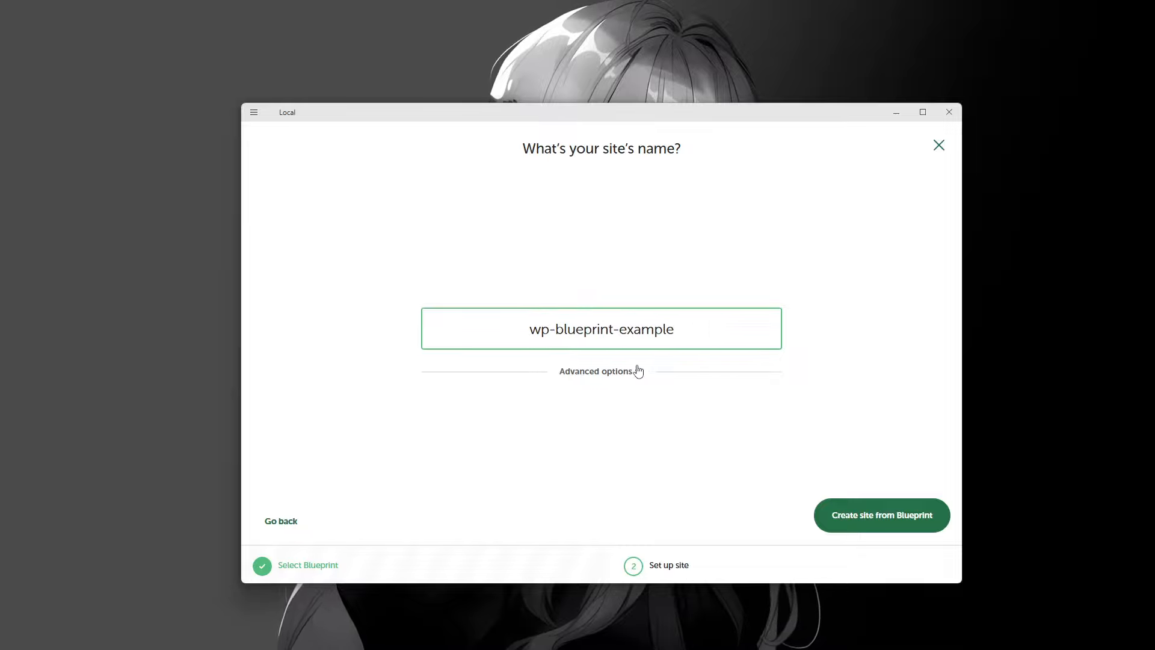
{"action": "left_click", "coordinate": [850, 516]}
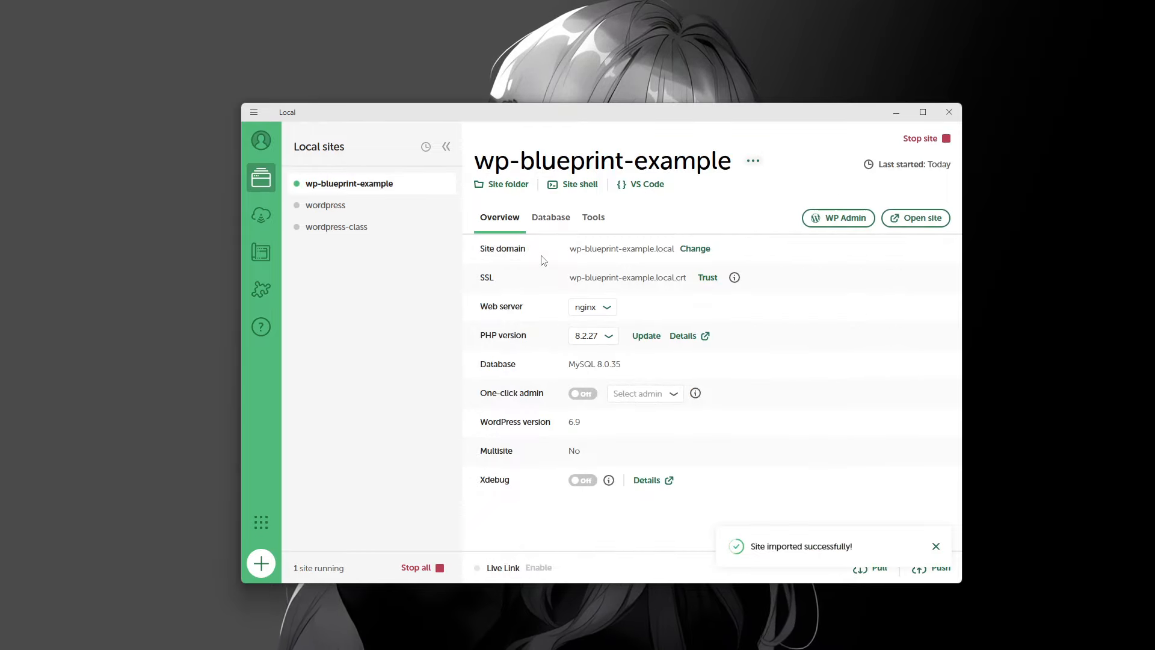
Compare the wordpress-class and wp-blueprint-example overviews, stop wp-blueprint-example and start wordpress-class
{"action": "left_click", "coordinate": [365, 227]}
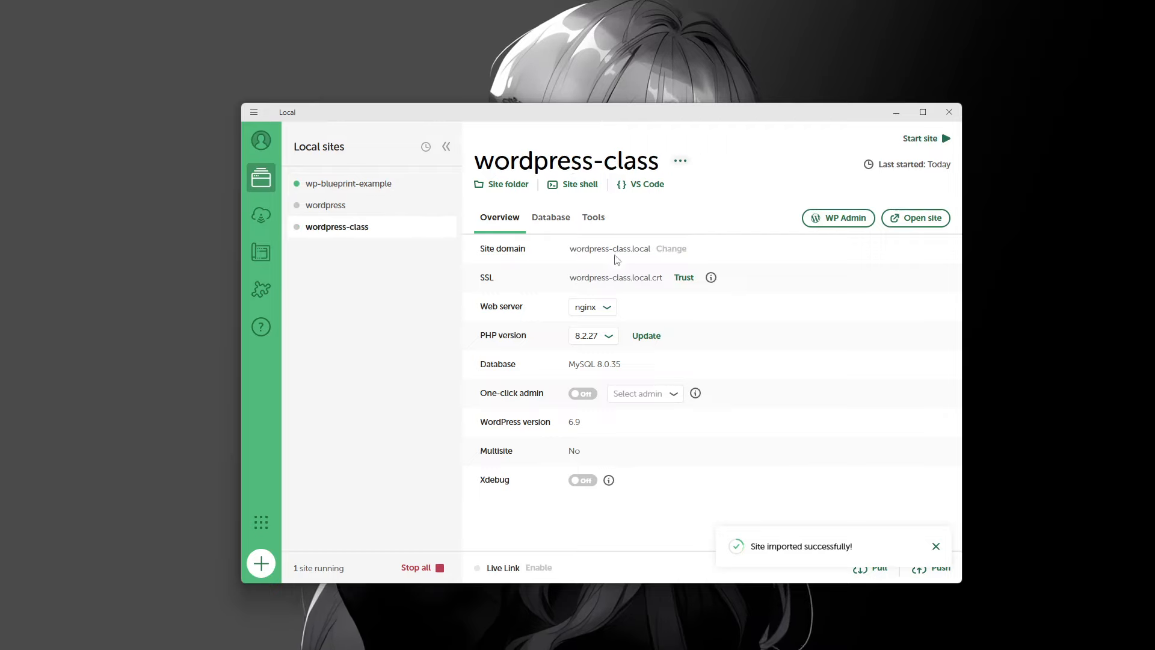
{"action": "left_click", "coordinate": [379, 185]}
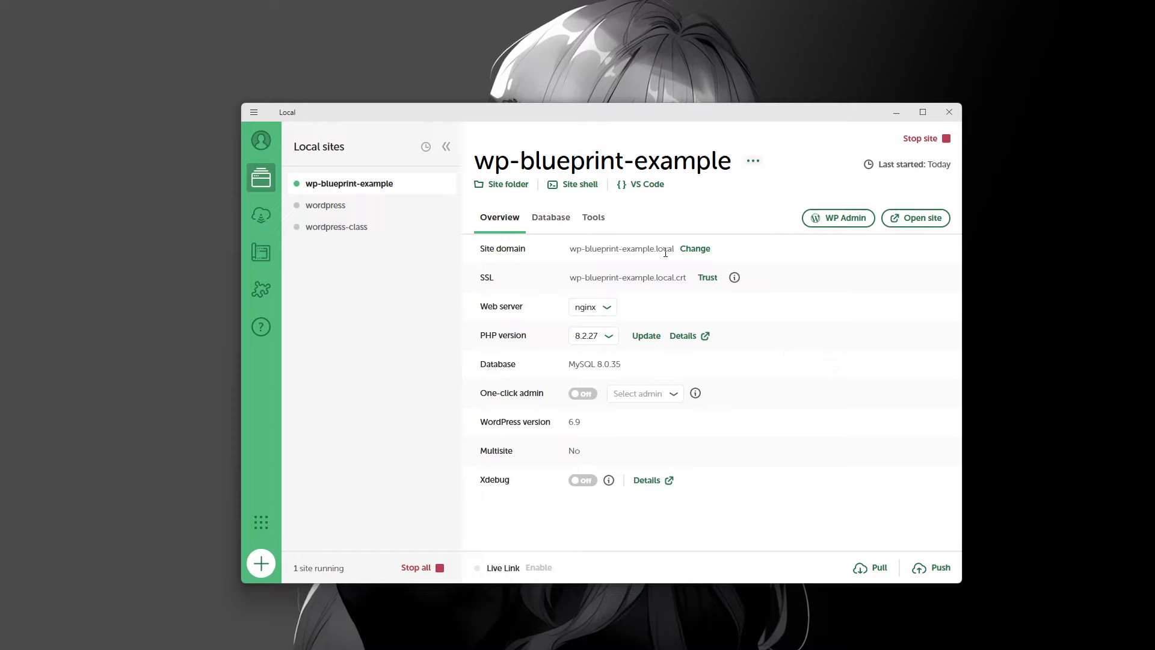
{"action": "left_click", "coordinate": [924, 140]}
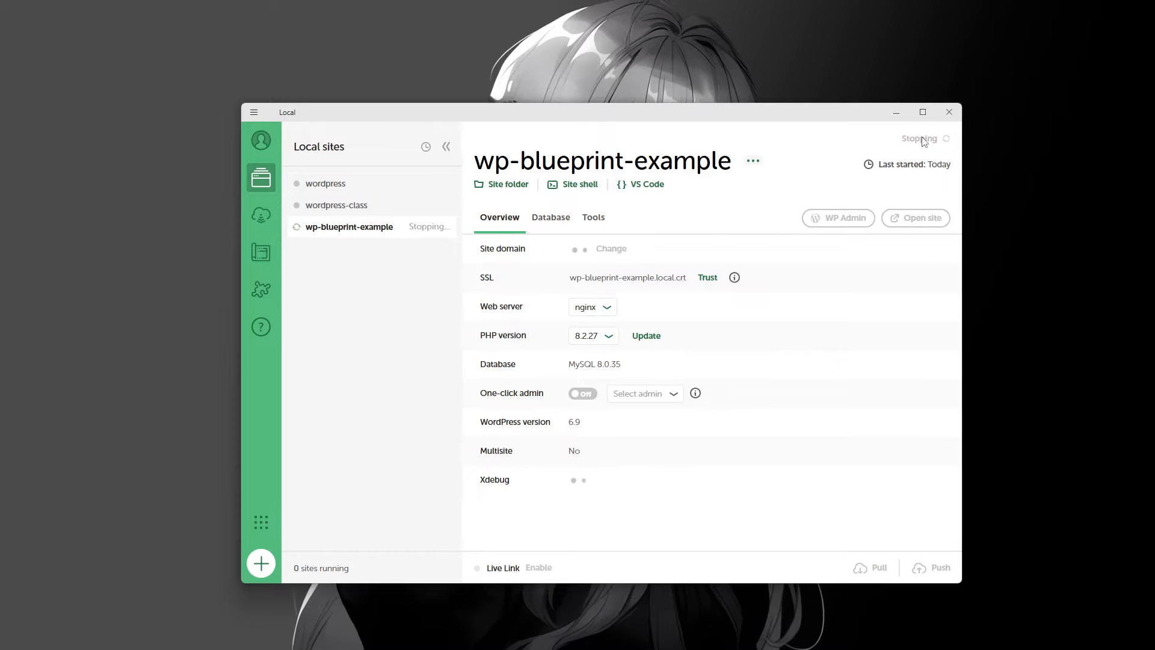
{"action": "left_click", "coordinate": [332, 207]}
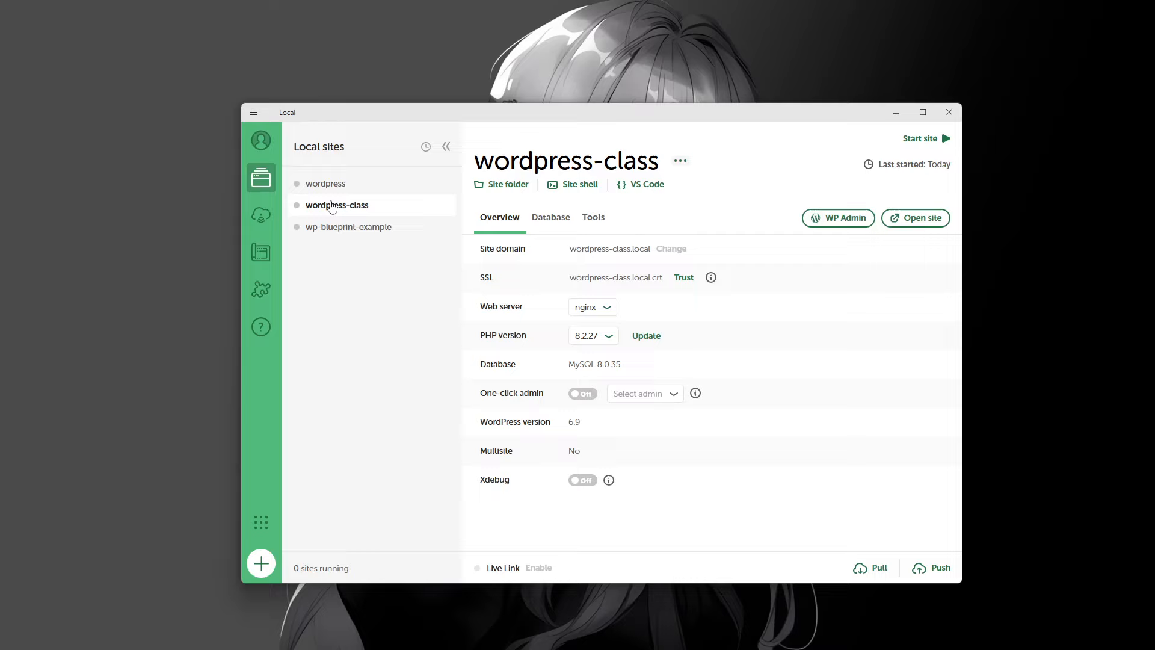
{"action": "left_click", "coordinate": [931, 142]}
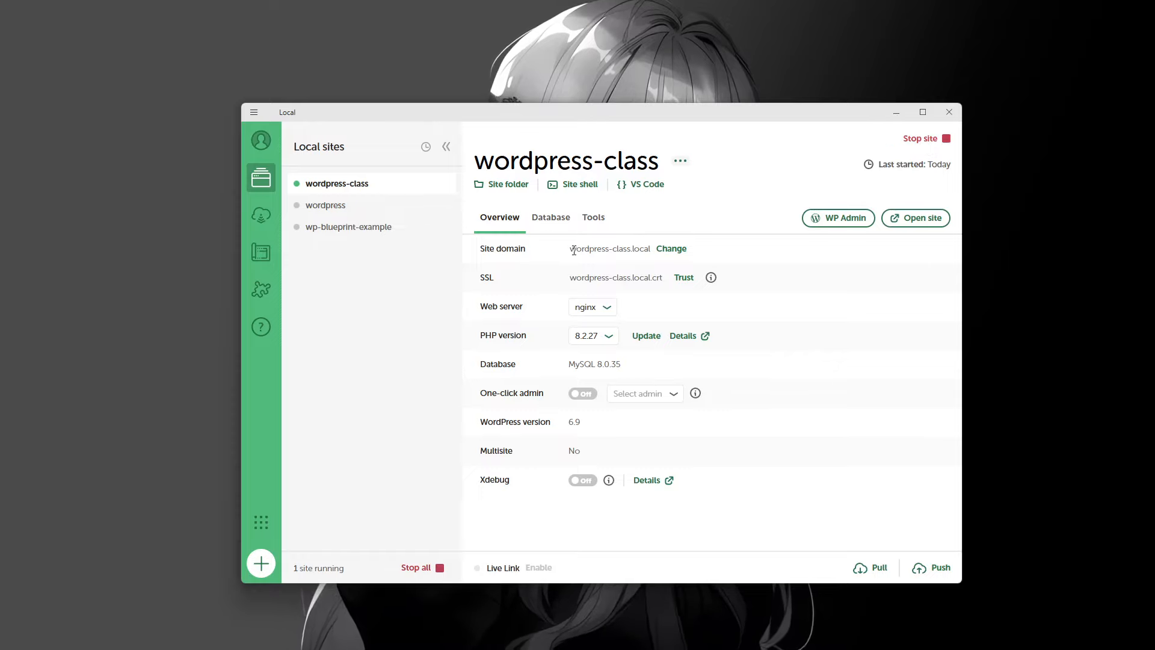
Copy the site domain of wordpress-class, switch to the Brave browser and open wordpress-class.local
{"action": "left_click_drag", "start_coordinate": [572, 251], "coordinate": [640, 255]}
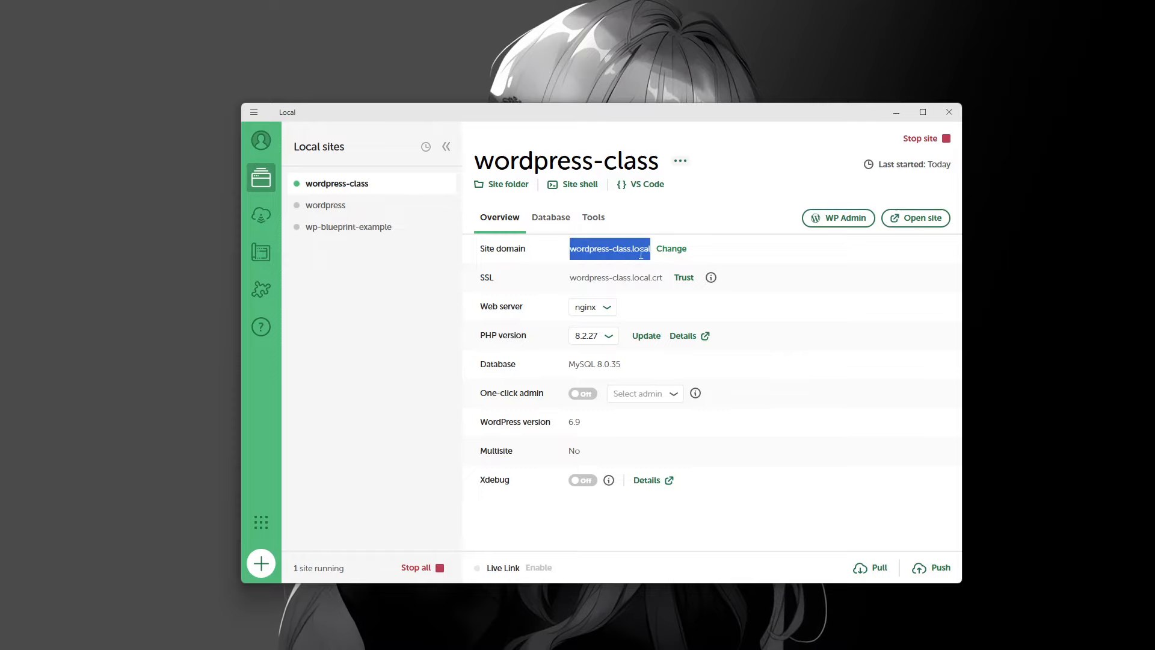
{"action": "right_click", "coordinate": [640, 255]}
{"action": "left_click", "coordinate": [637, 272]}
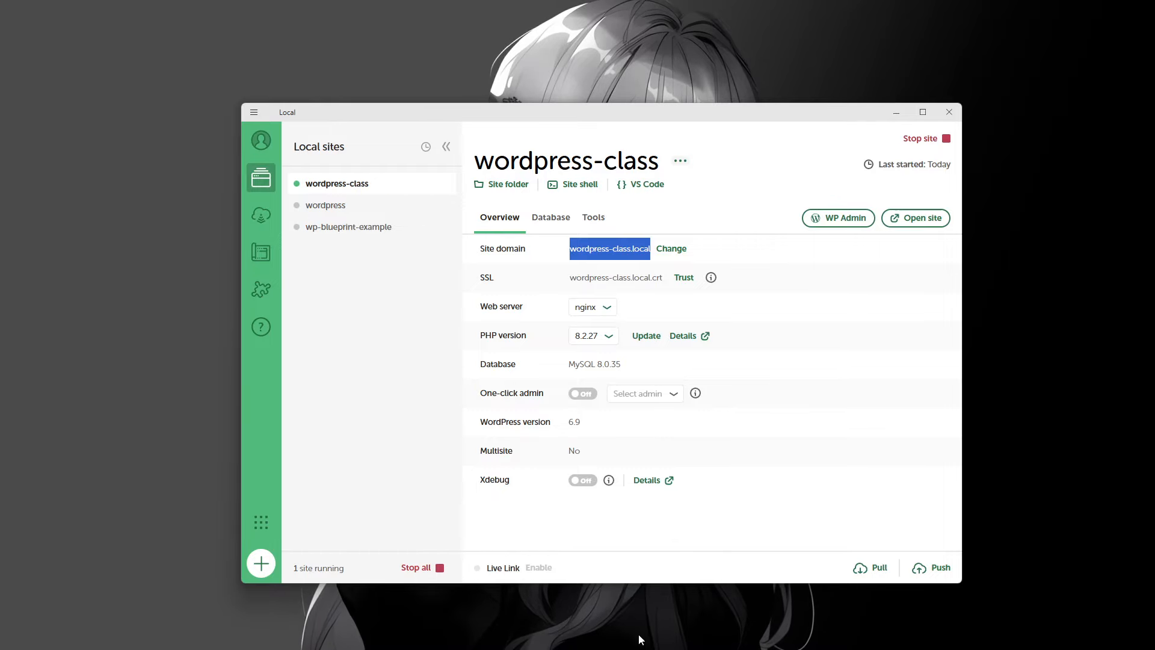
{"action": "left_click", "coordinate": [620, 635]}
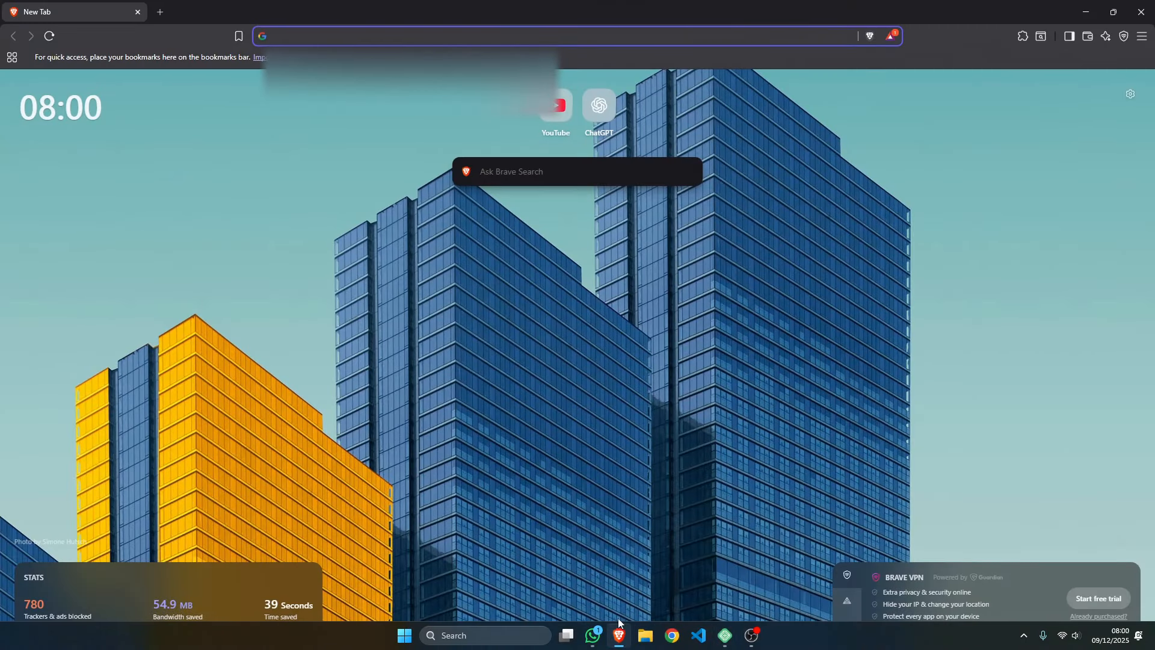
{"action": "left_click", "coordinate": [293, 35]}
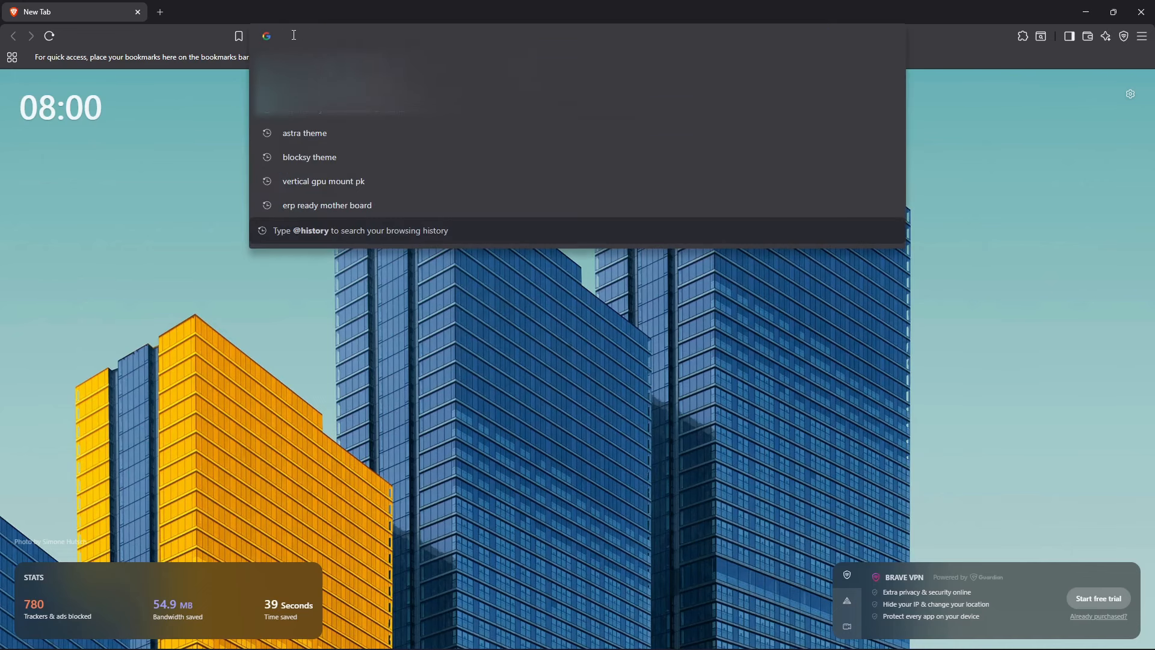
{"action": "key", "text": "ctrl+v"}
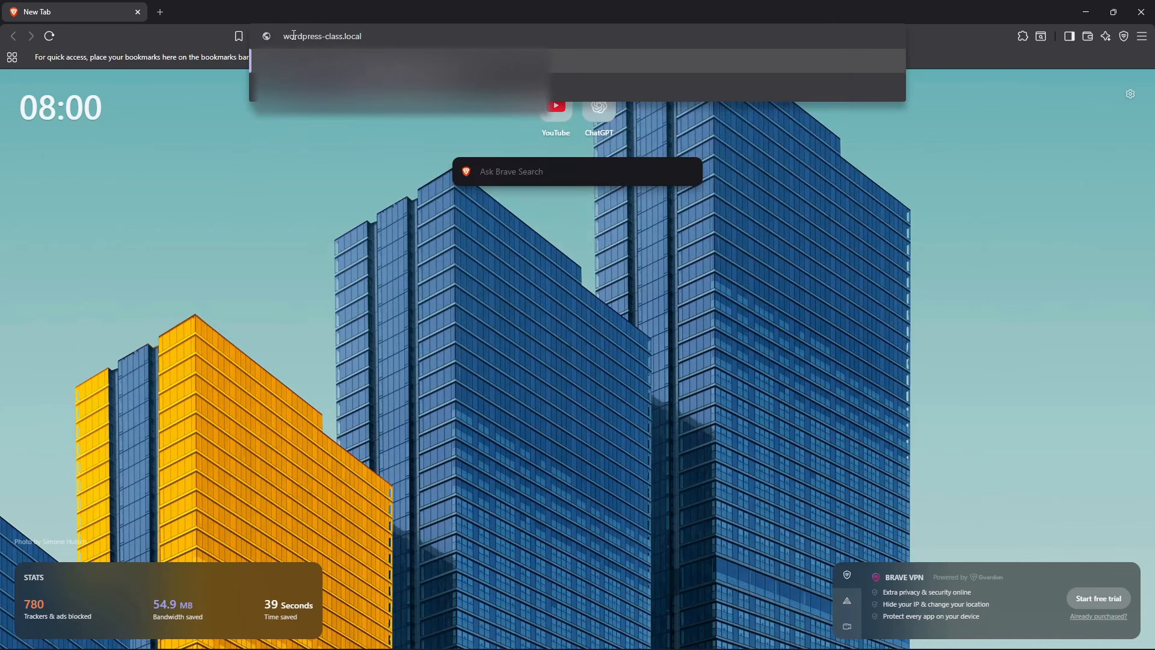
{"action": "key", "text": "Return"}
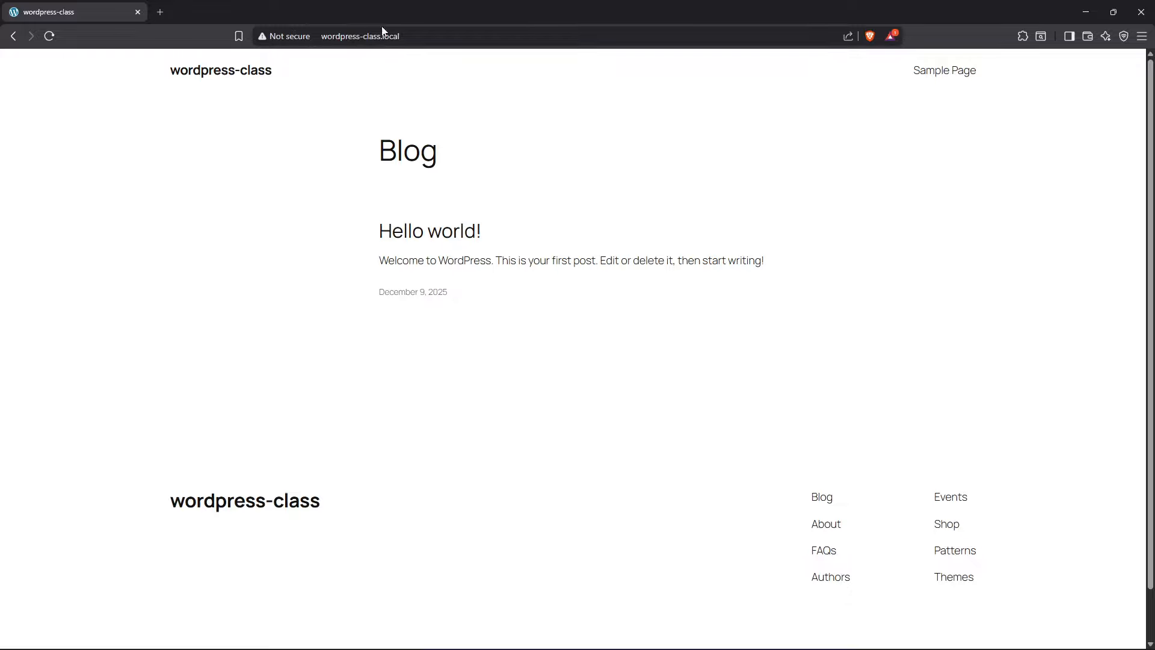
Open the site's admin login page at wordpress-class.local/wp-admin
{"action": "left_click", "coordinate": [420, 38]}
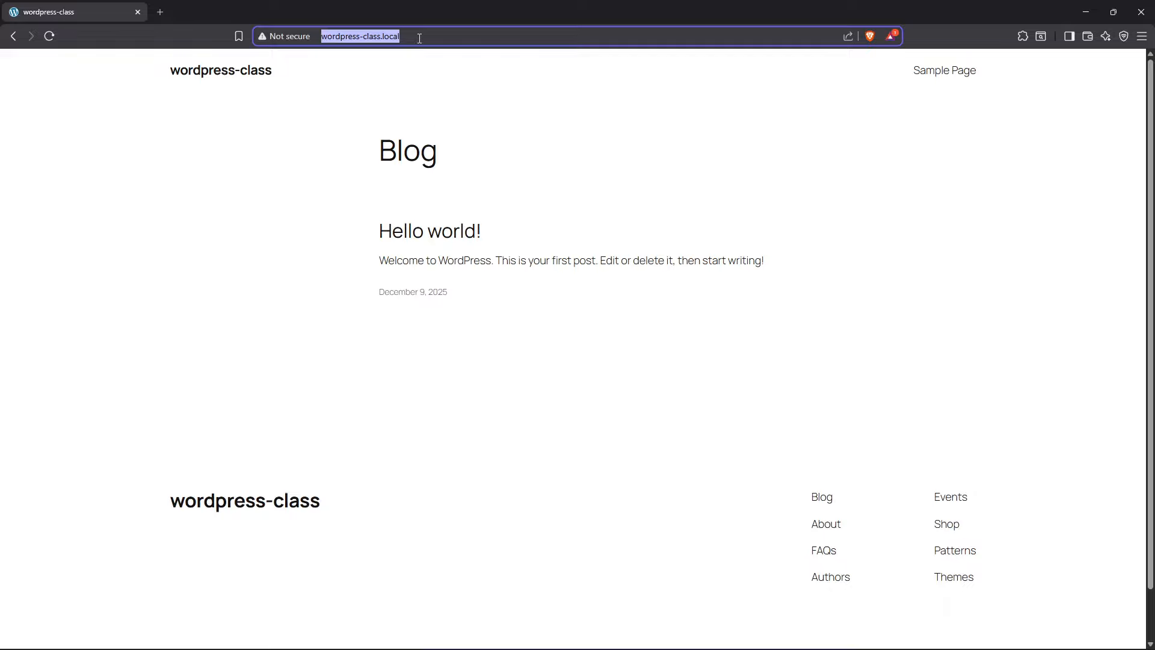
{"action": "left_click", "coordinate": [420, 38]}
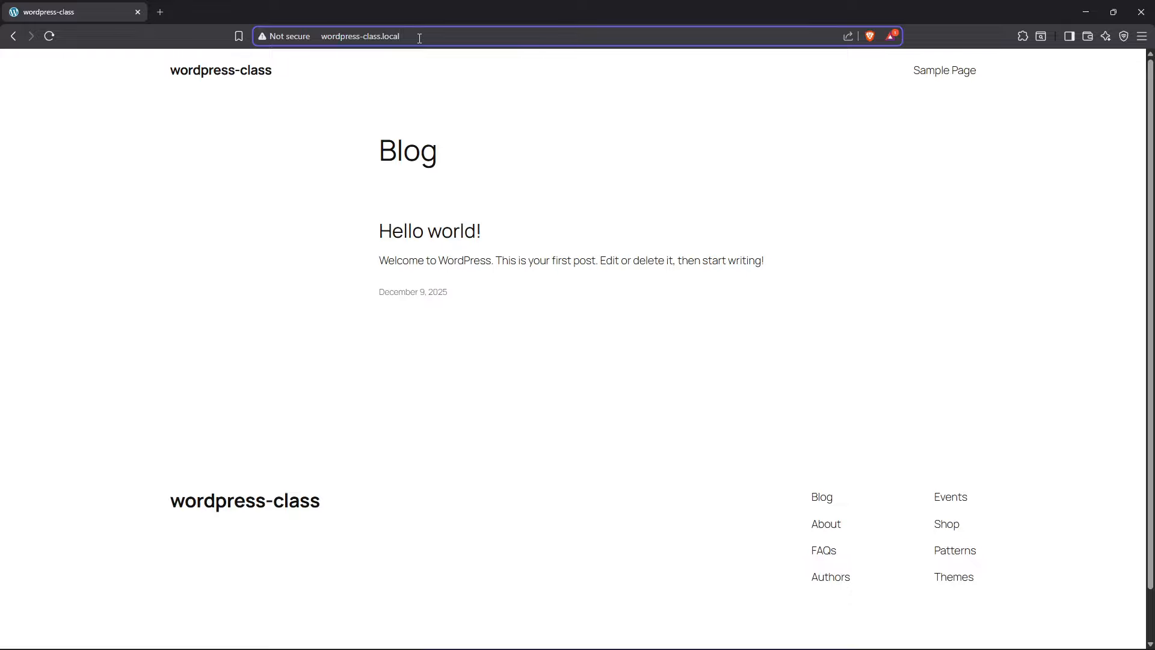
{"action": "type", "text": "/"}
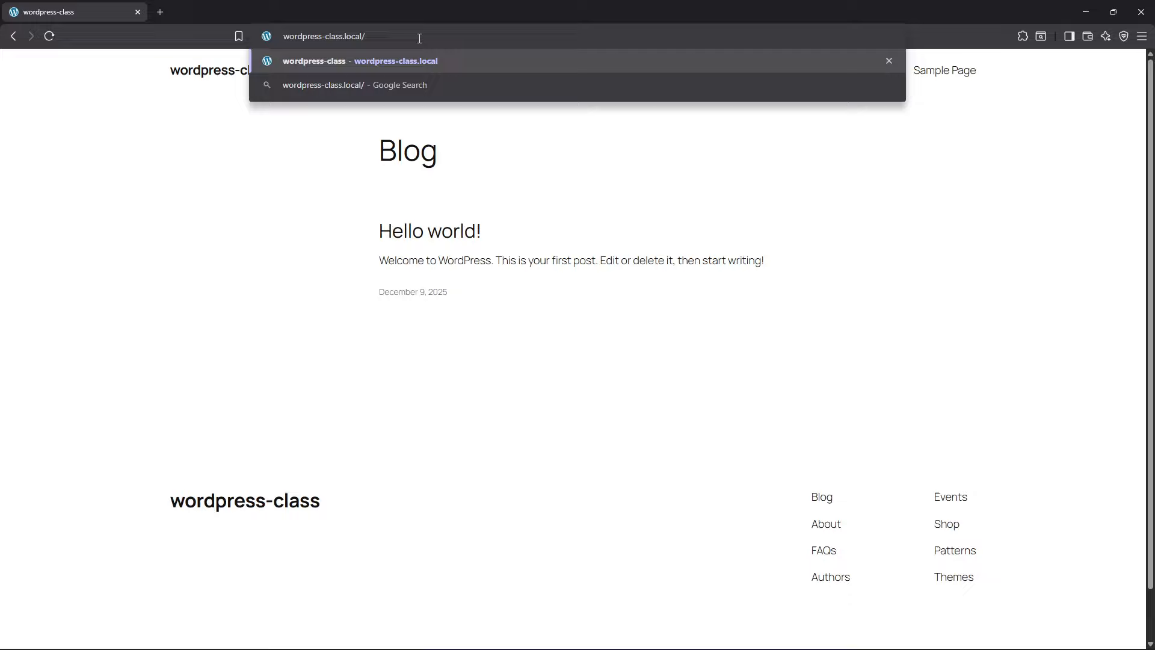
{"action": "type", "text": "wp-admin"}
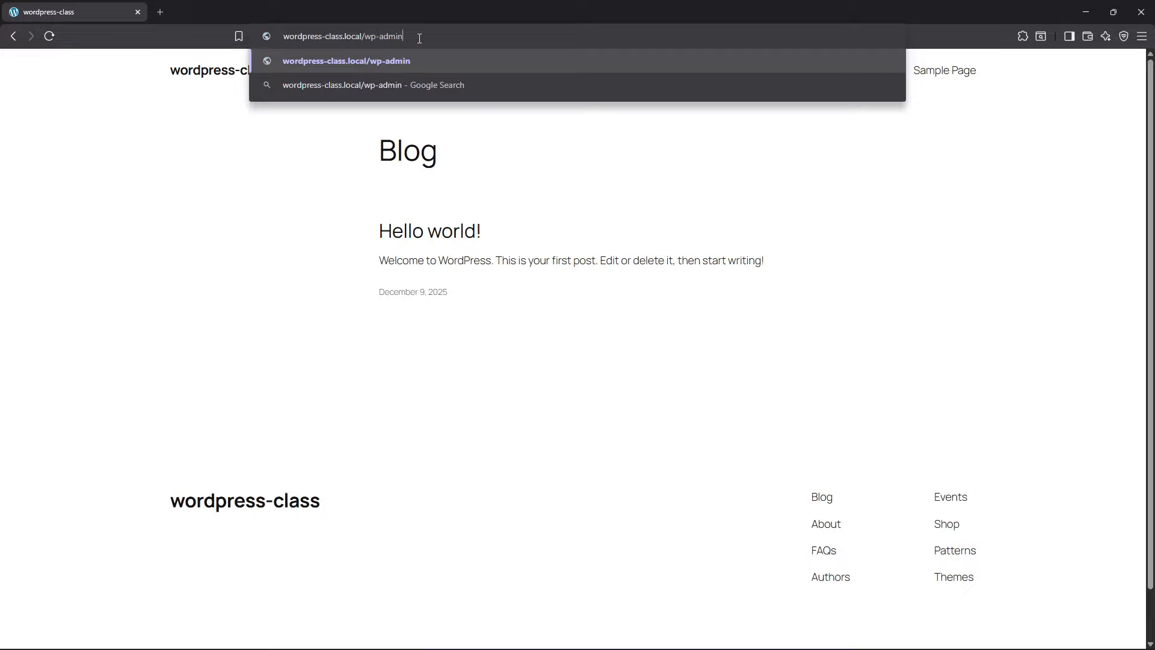
{"action": "key", "text": "Return"}
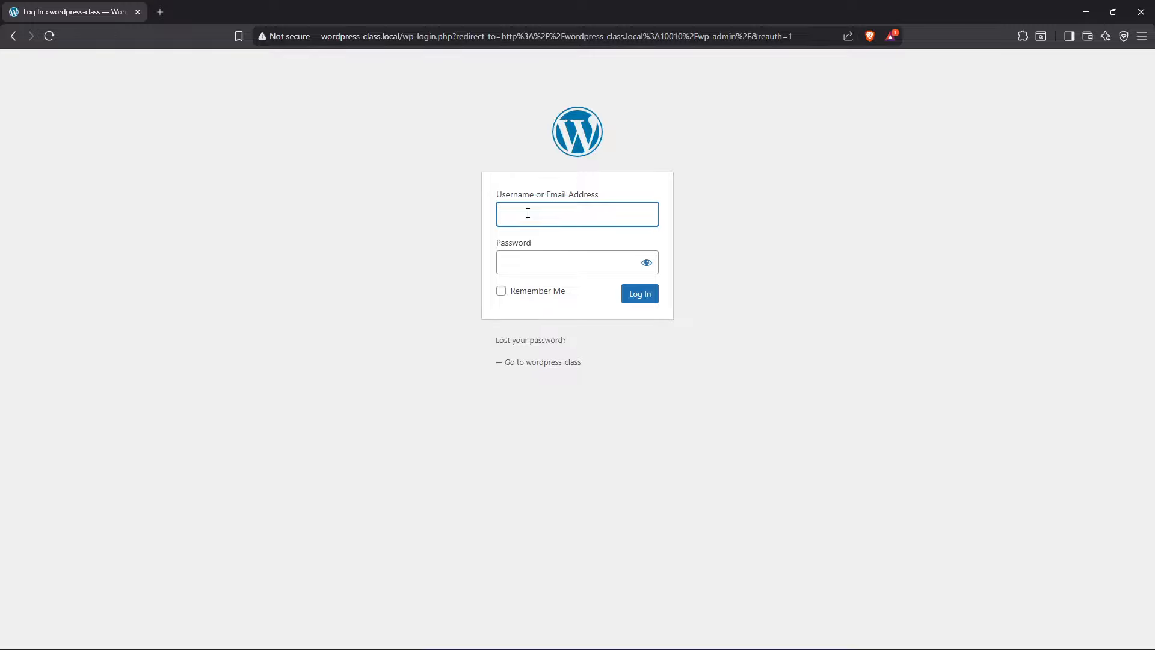
Log in to the WordPress admin with username admin and the account password, with Remember Me enabled
{"action": "type", "text": "adminn"}
{"action": "key", "text": "BackSpace"}
{"action": "key", "text": "Tab"}
{"action": "type", "text": "•••••"}
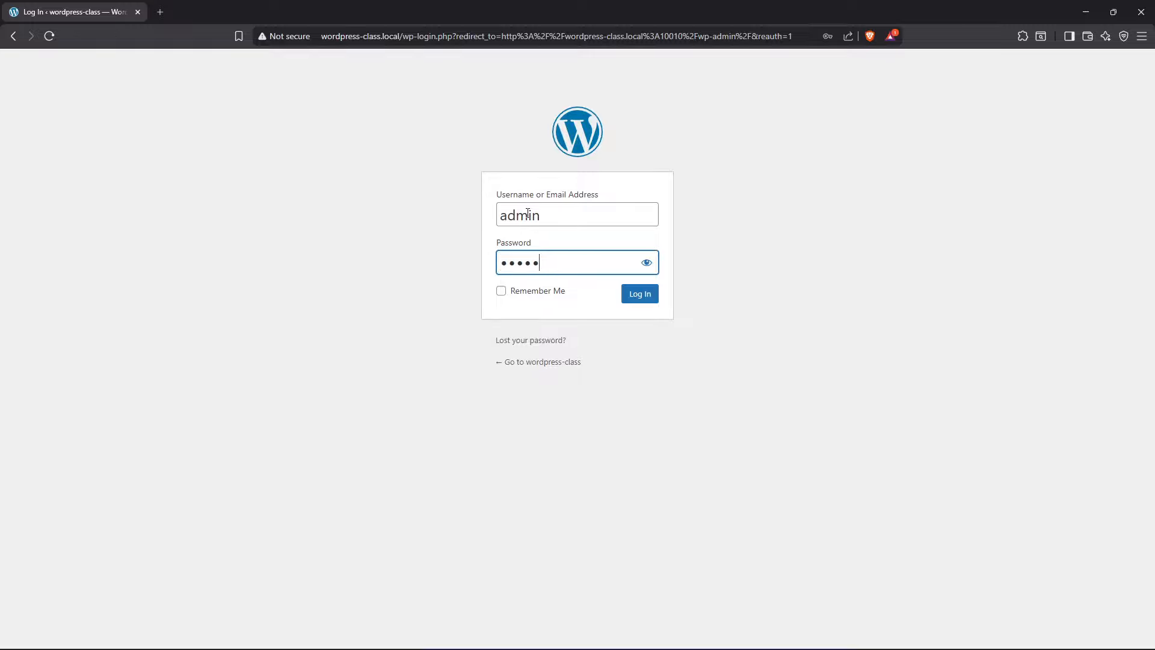
{"action": "left_click", "coordinate": [501, 291]}
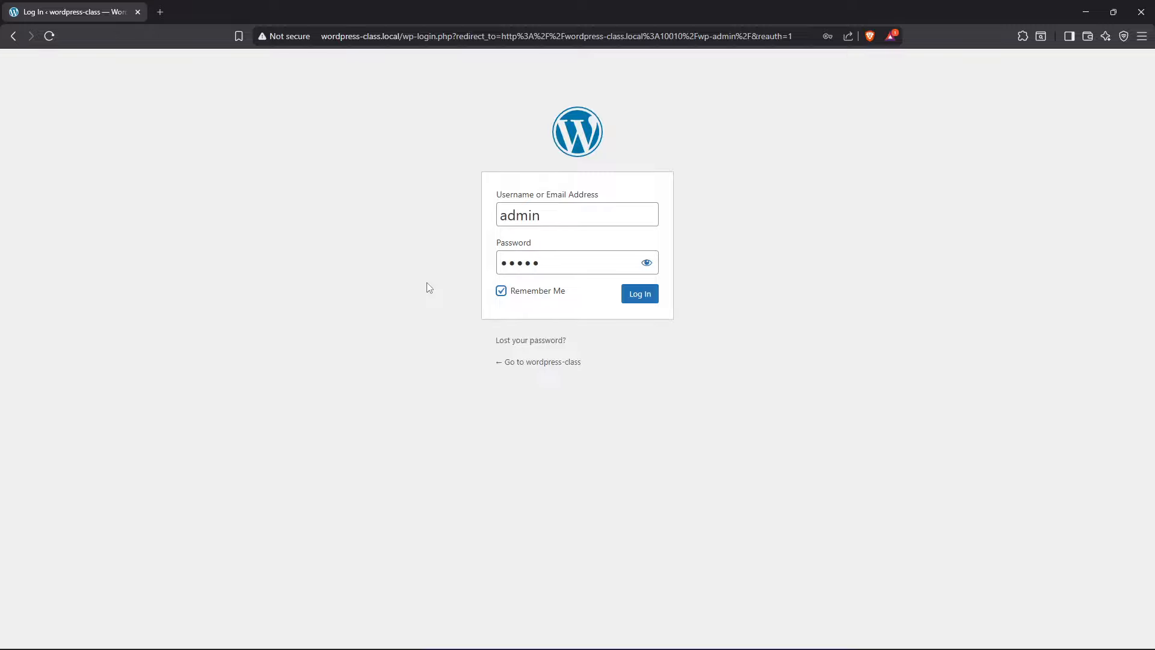
{"action": "left_click", "coordinate": [646, 296]}
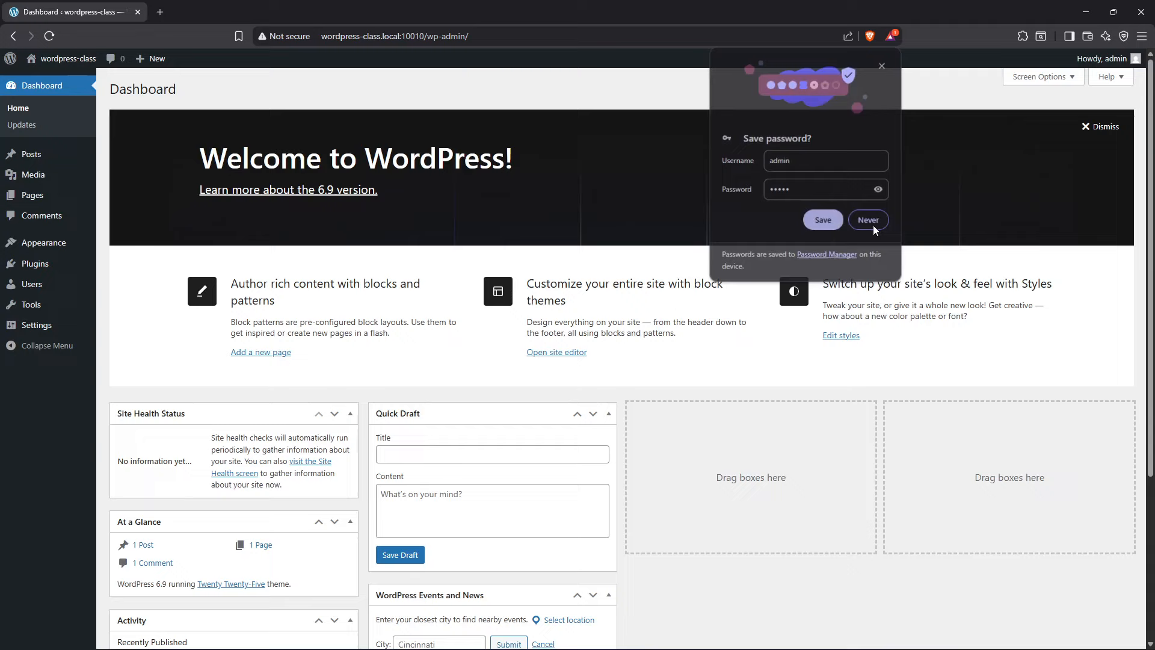
Decline saving the login password in the browser and dismiss the dashboard's Welcome to WordPress panel
{"action": "left_click", "coordinate": [873, 224]}
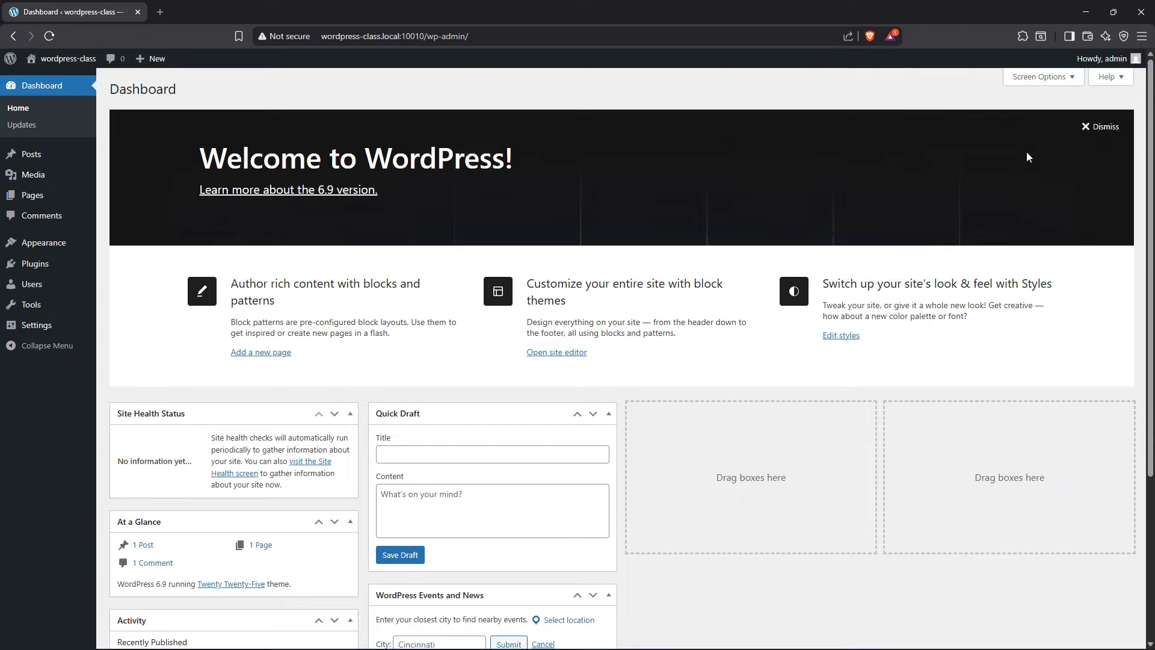
{"action": "left_click", "coordinate": [1101, 126]}
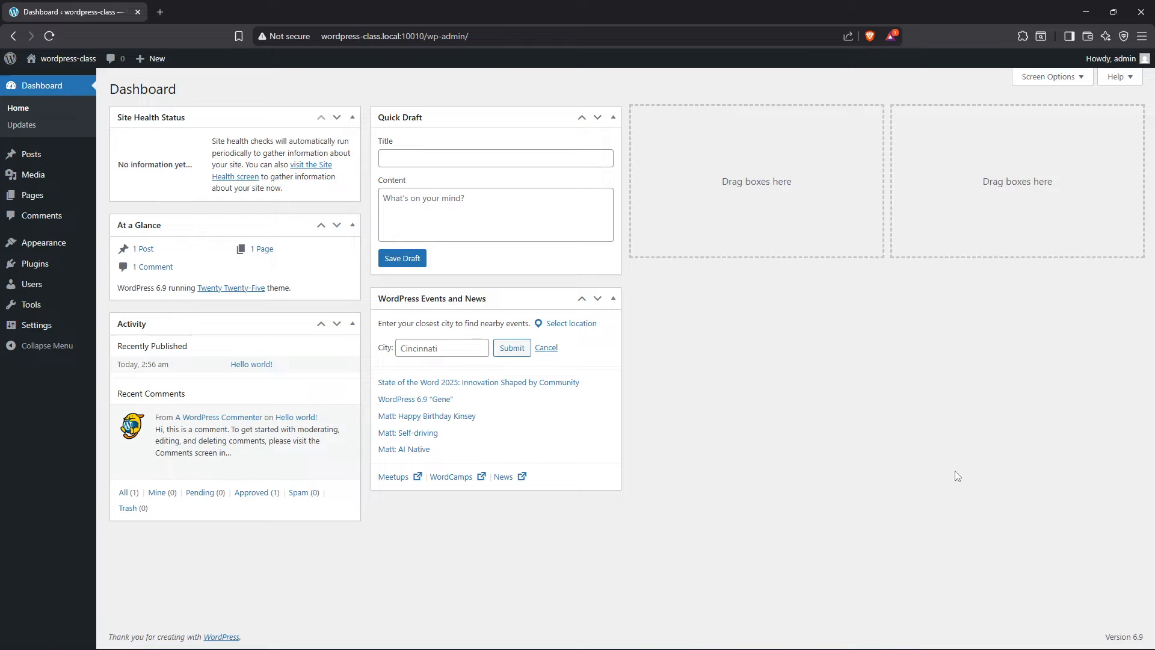
Delete the unused Twenty Twenty-Four and Twenty Twenty-Three themes from the site
{"action": "left_click", "coordinate": [47, 247]}
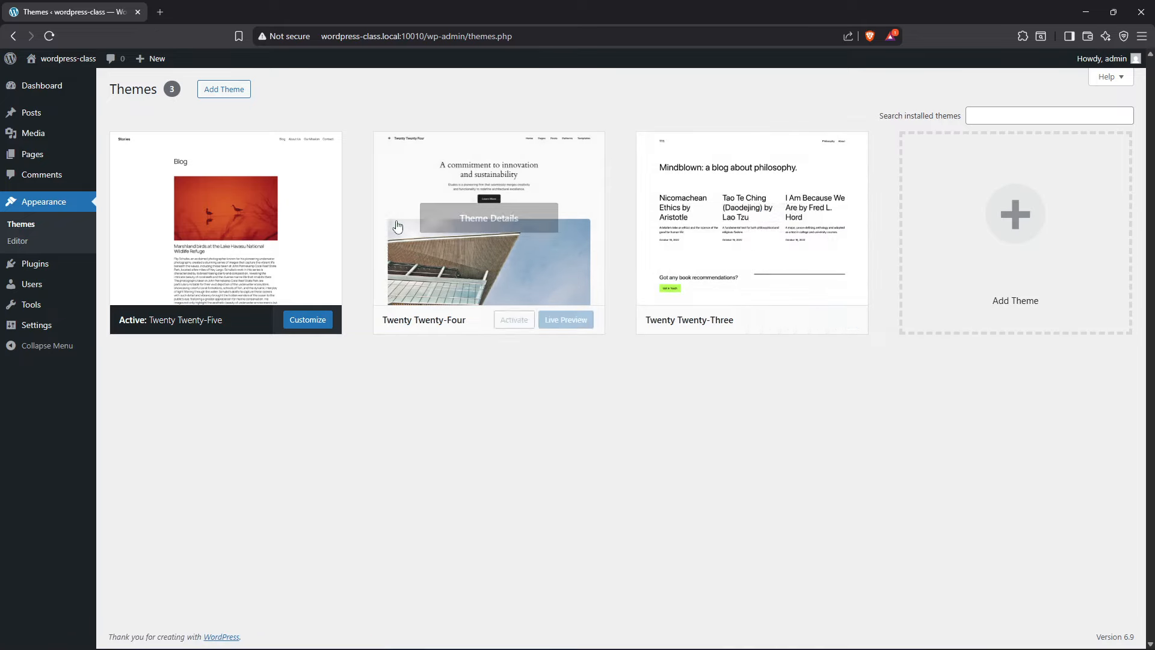
{"action": "left_click", "coordinate": [499, 217]}
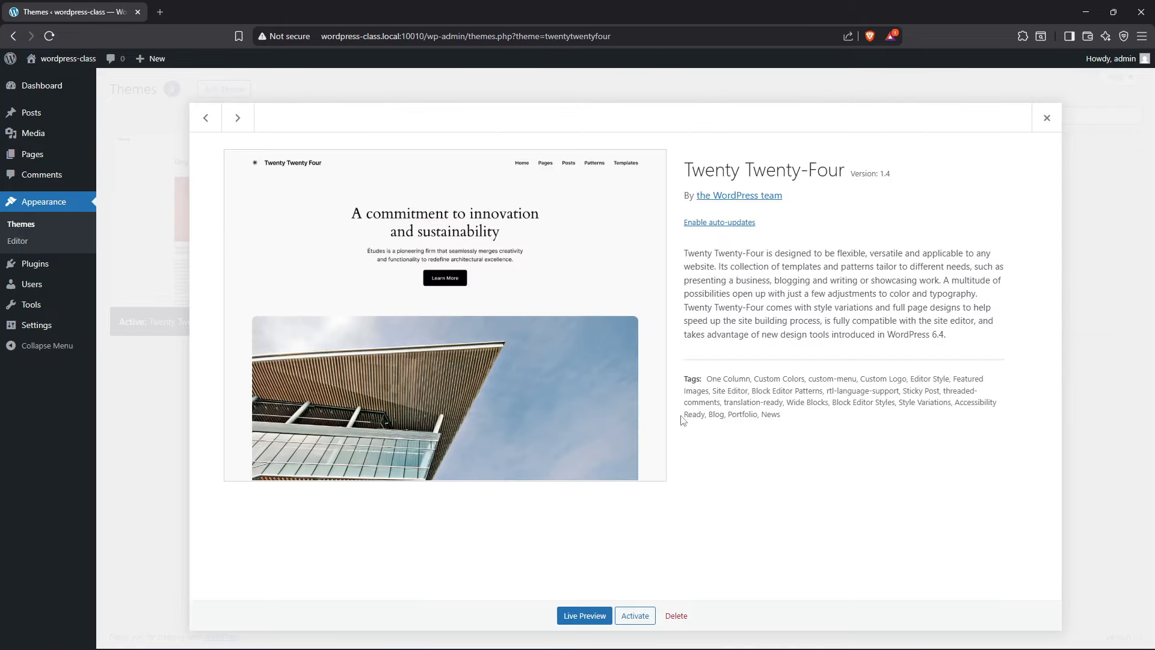
{"action": "left_click", "coordinate": [677, 615]}
{"action": "left_click", "coordinate": [626, 131]}
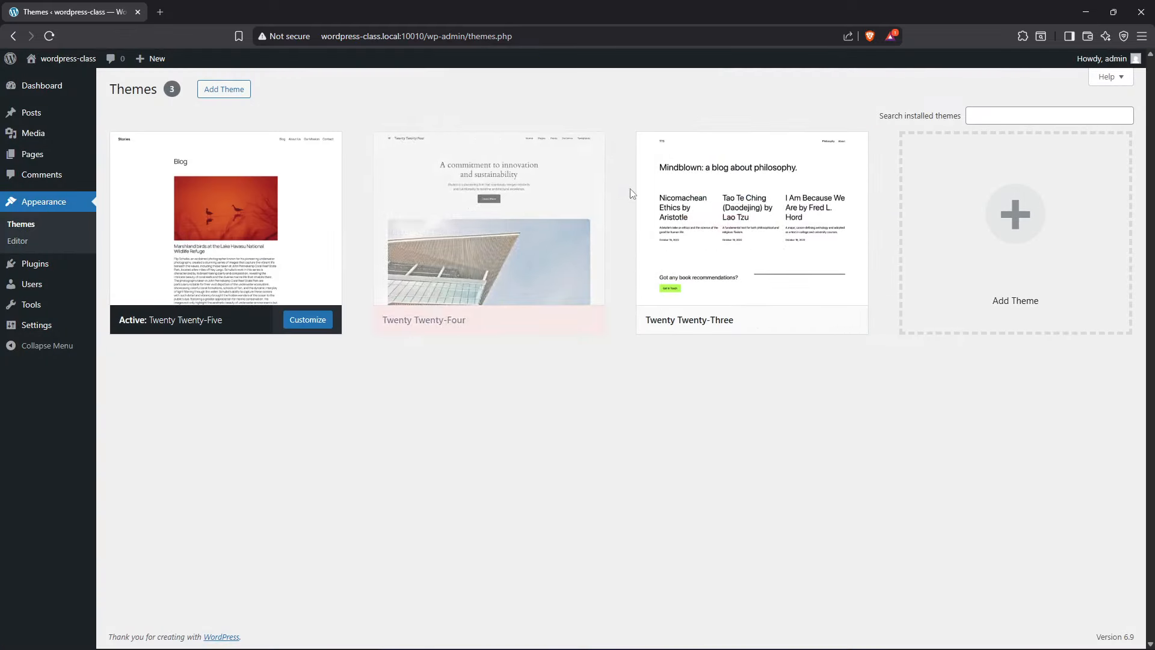
{"action": "left_click", "coordinate": [491, 217]}
{"action": "left_click", "coordinate": [676, 615]}
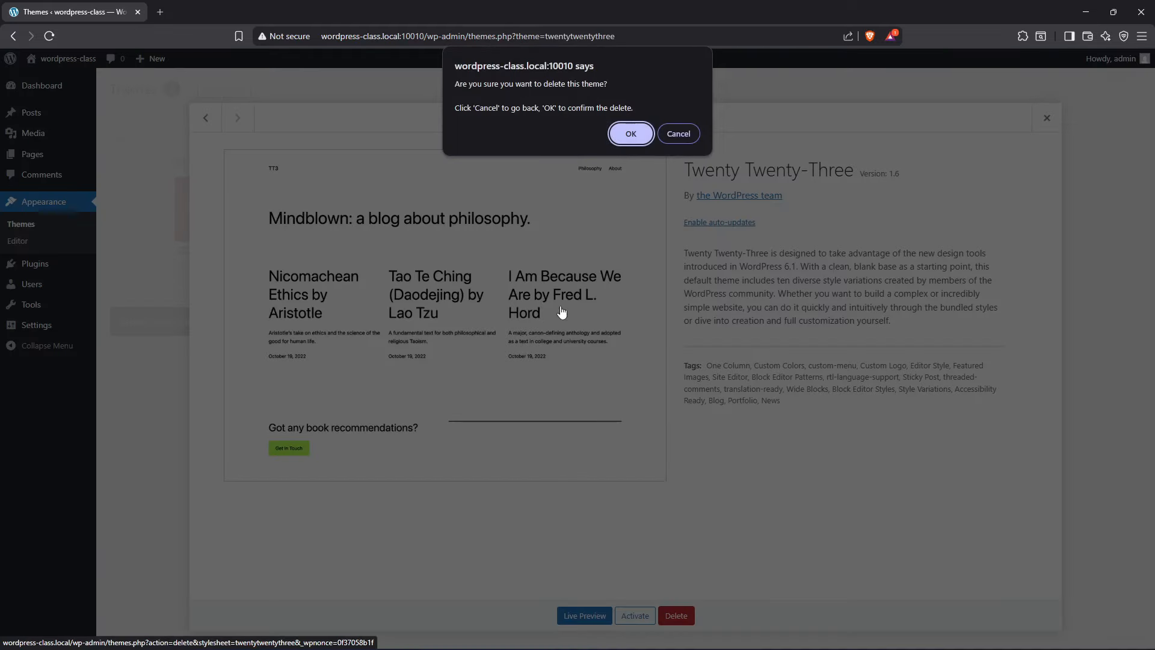
{"action": "key", "text": "Return"}
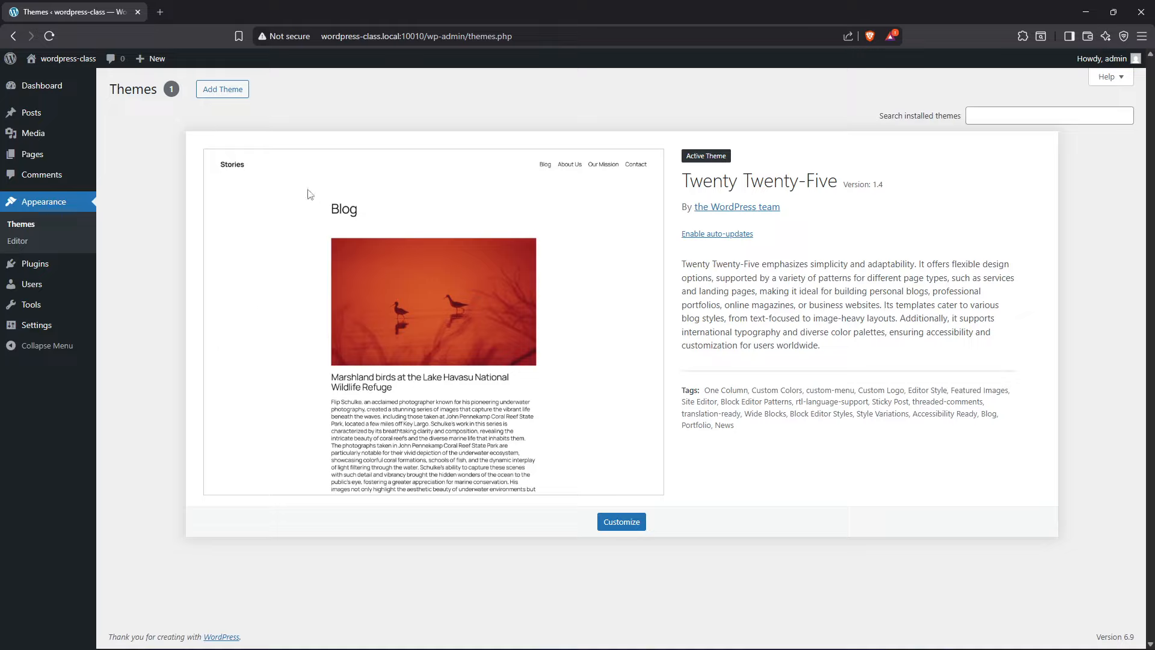
Open the catalogue for adding themes and look through the popular themes, including Astra, Kadence and Blocksy
{"action": "left_click", "coordinate": [224, 90]}
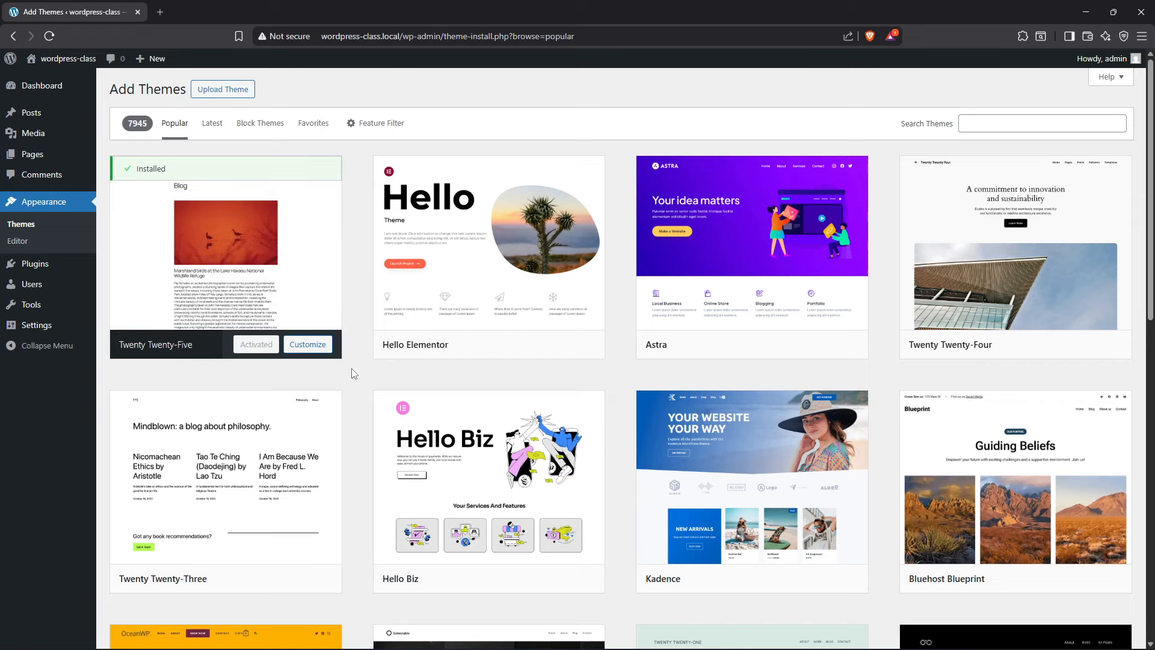
{"action": "scroll", "coordinate": [352, 369], "scroll_direction": "down", "scroll_amount": 10}
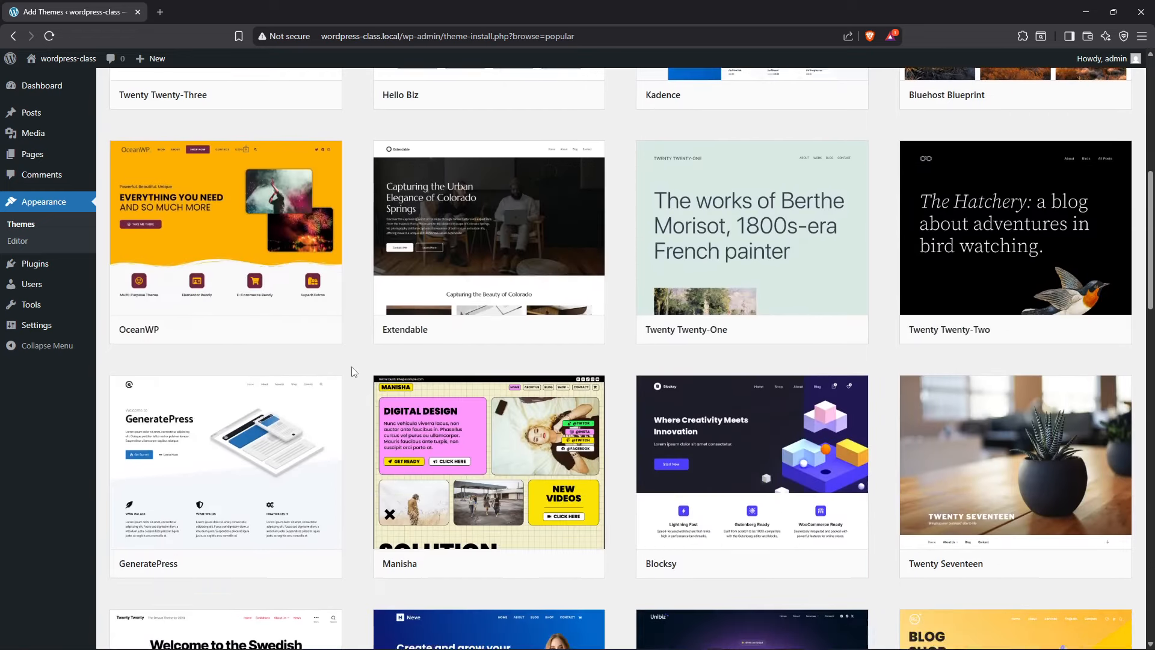
{"action": "scroll", "coordinate": [352, 368], "scroll_direction": "down", "scroll_amount": 2}
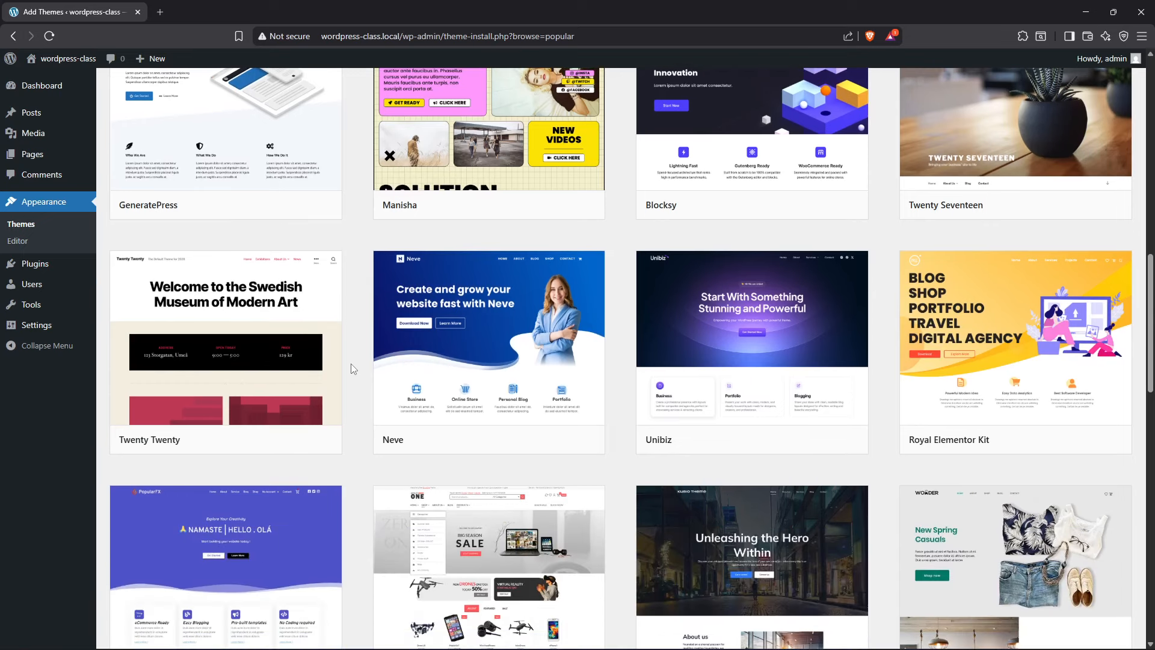
{"action": "scroll", "coordinate": [353, 367], "scroll_direction": "down", "scroll_amount": 3}
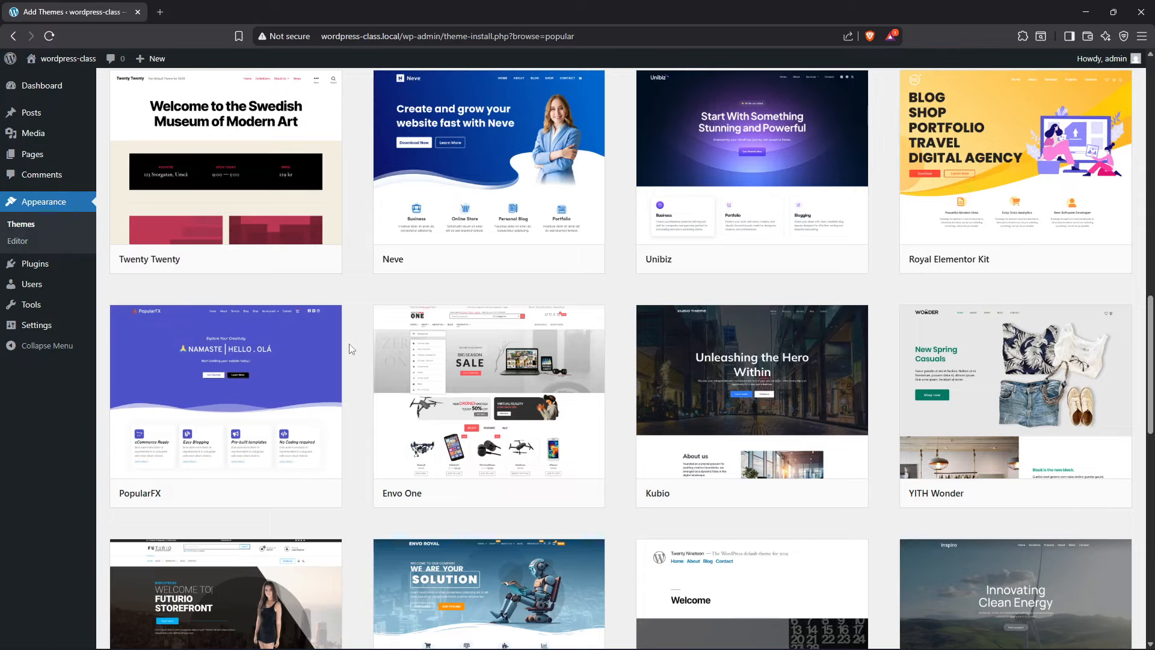
{"action": "scroll", "coordinate": [346, 343], "scroll_direction": "down", "scroll_amount": 4}
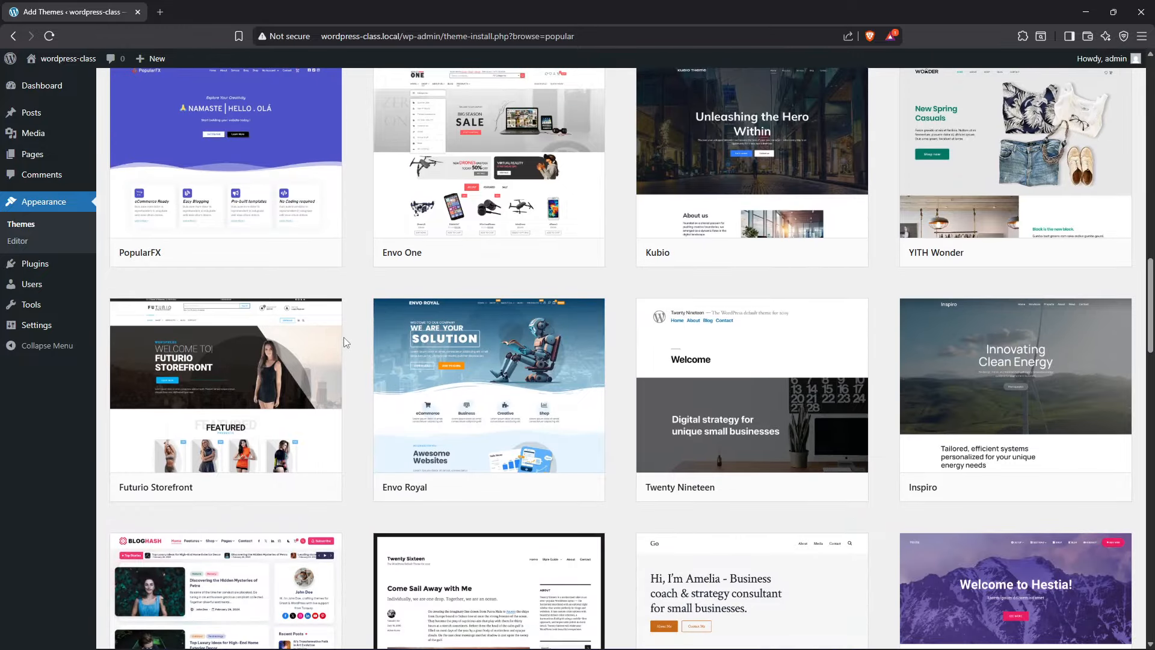
{"action": "scroll", "coordinate": [346, 341], "scroll_direction": "up", "scroll_amount": 20}
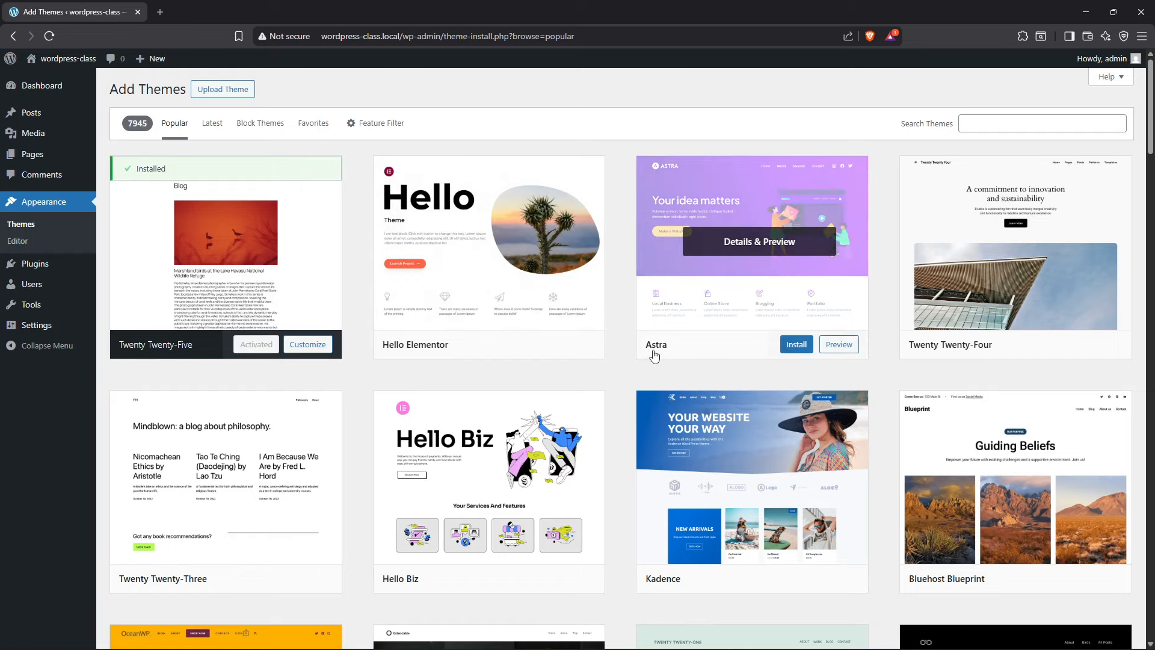
{"action": "scroll", "coordinate": [638, 358], "scroll_direction": "down", "scroll_amount": 4}
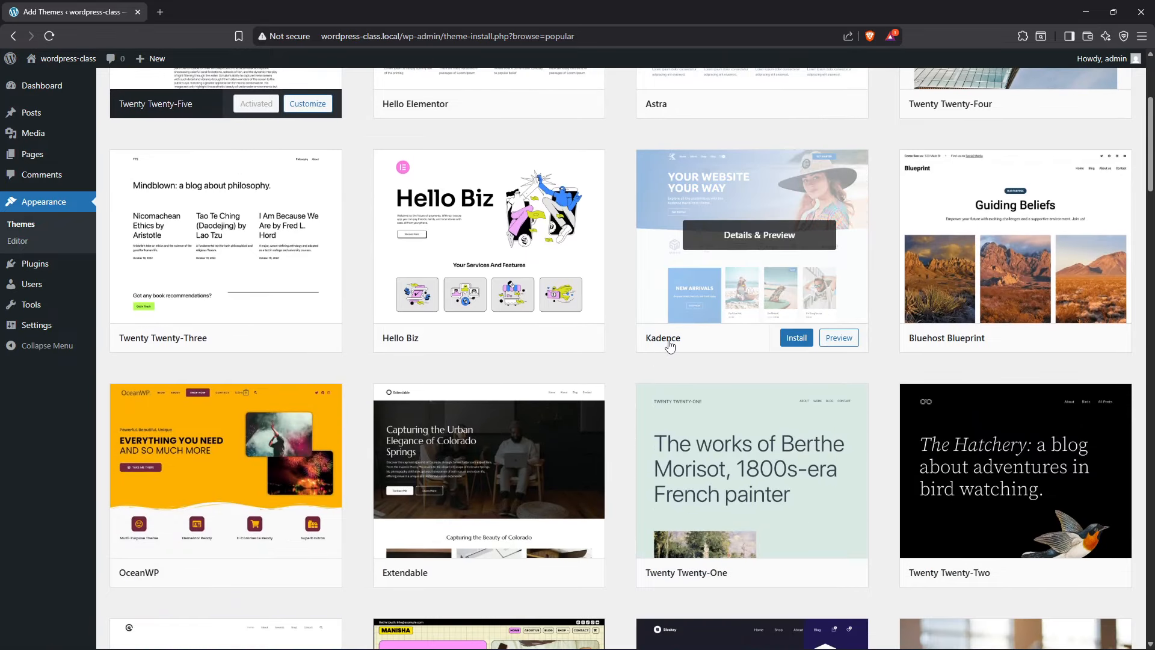
{"action": "scroll", "coordinate": [670, 347], "scroll_direction": "down", "scroll_amount": 5}
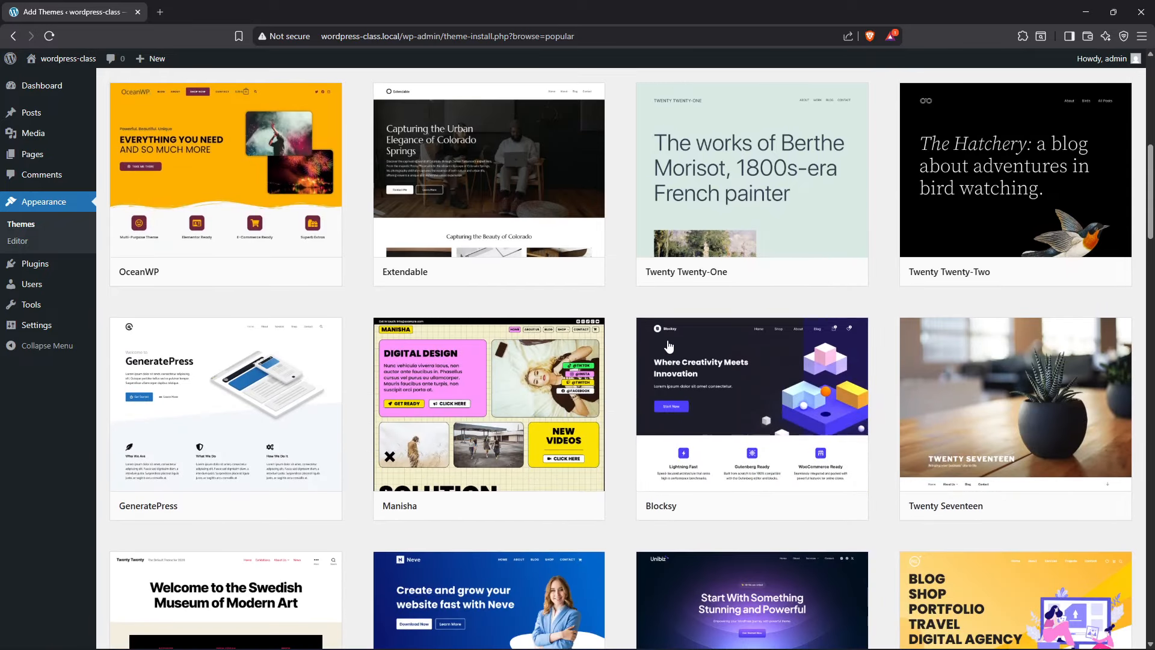
{"action": "scroll", "coordinate": [665, 429], "scroll_direction": "down", "scroll_amount": 1}
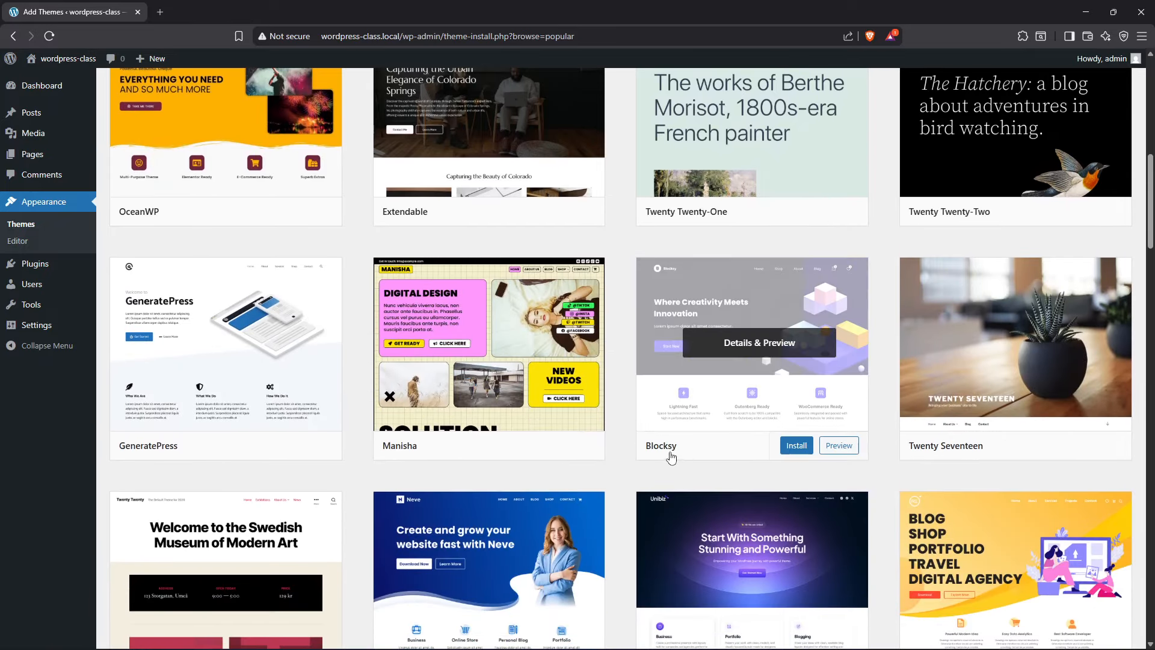
{"action": "scroll", "coordinate": [662, 445], "scroll_direction": "down", "scroll_amount": 3}
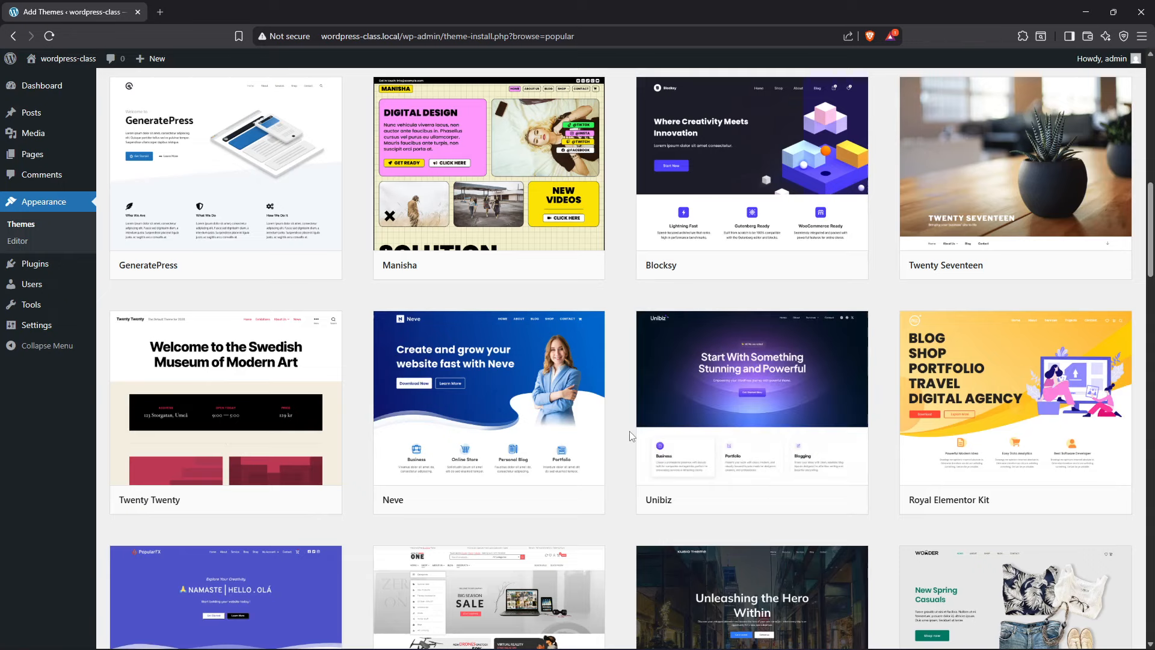
{"action": "scroll", "coordinate": [630, 434], "scroll_direction": "down", "scroll_amount": 4}
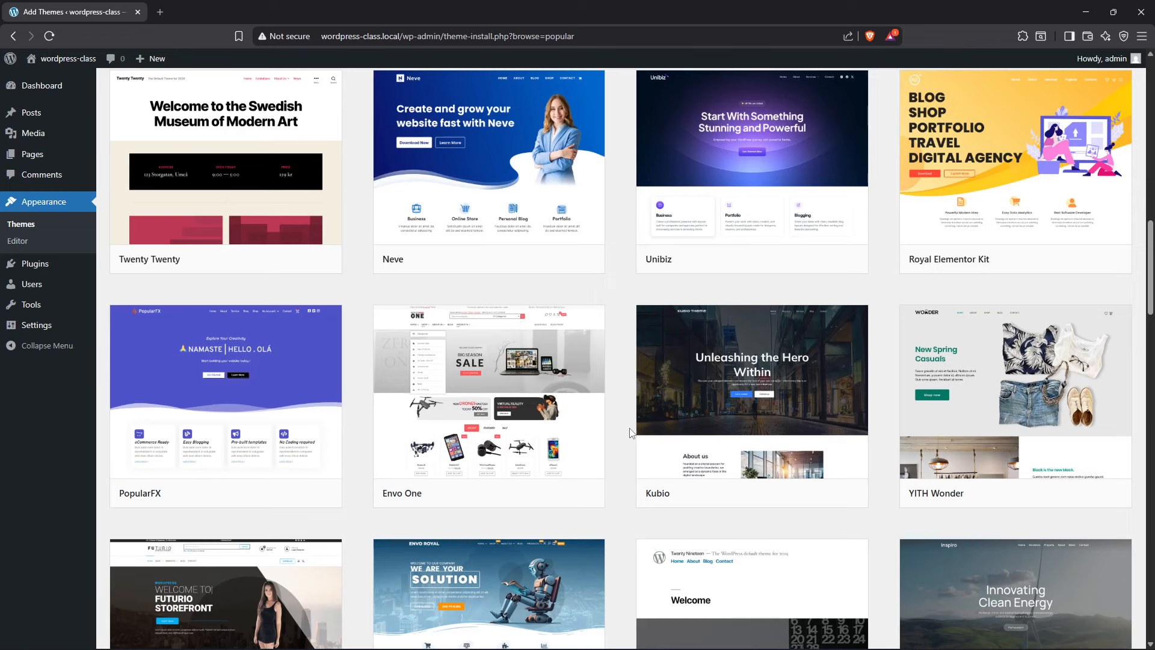
{"action": "scroll", "coordinate": [627, 420], "scroll_direction": "down", "scroll_amount": 7}
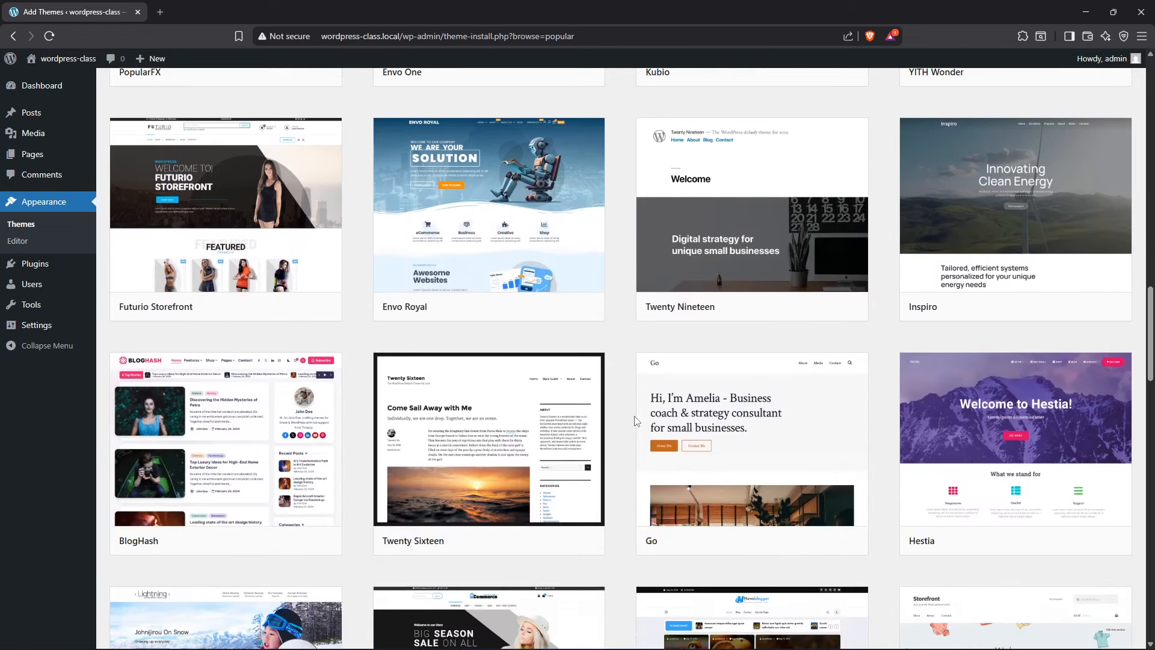
{"action": "scroll", "coordinate": [635, 419], "scroll_direction": "up", "scroll_amount": 20}
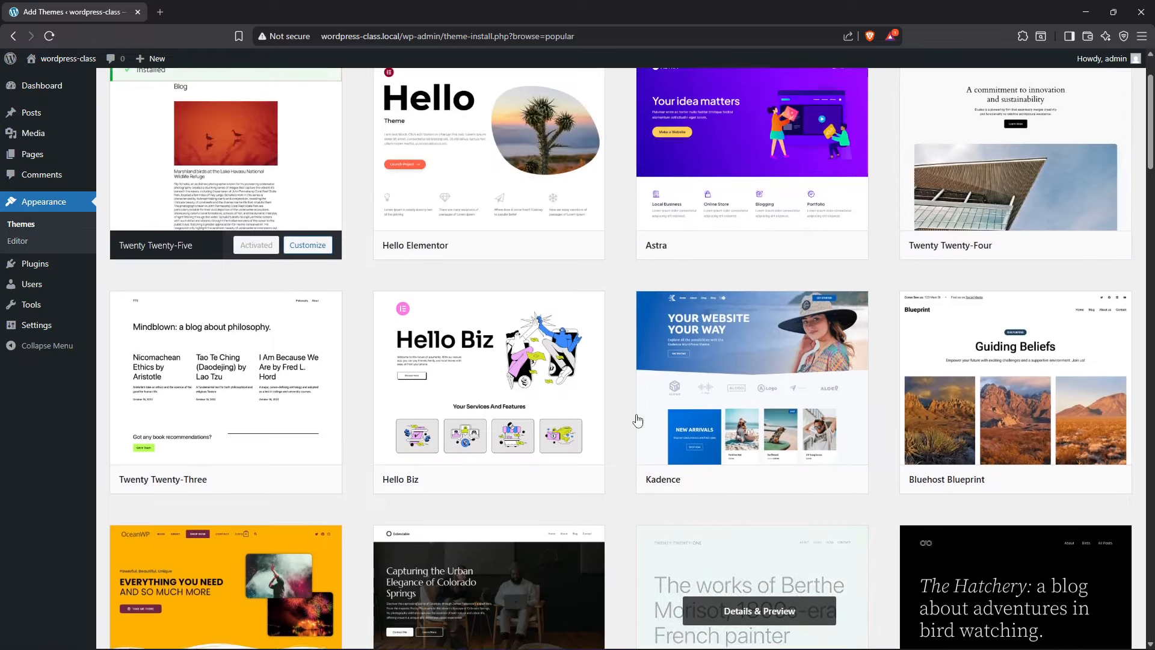
Install the Astra theme from the popular themes
{"action": "mouse_move", "coordinate": [638, 420]}
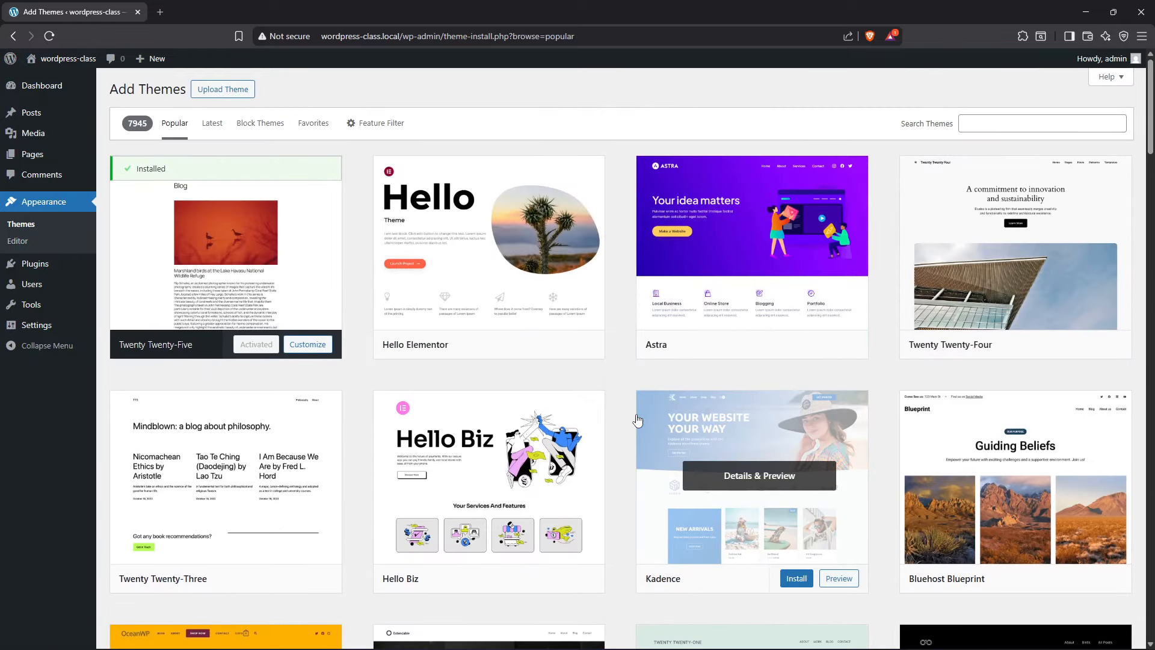
{"action": "mouse_move", "coordinate": [690, 335]}
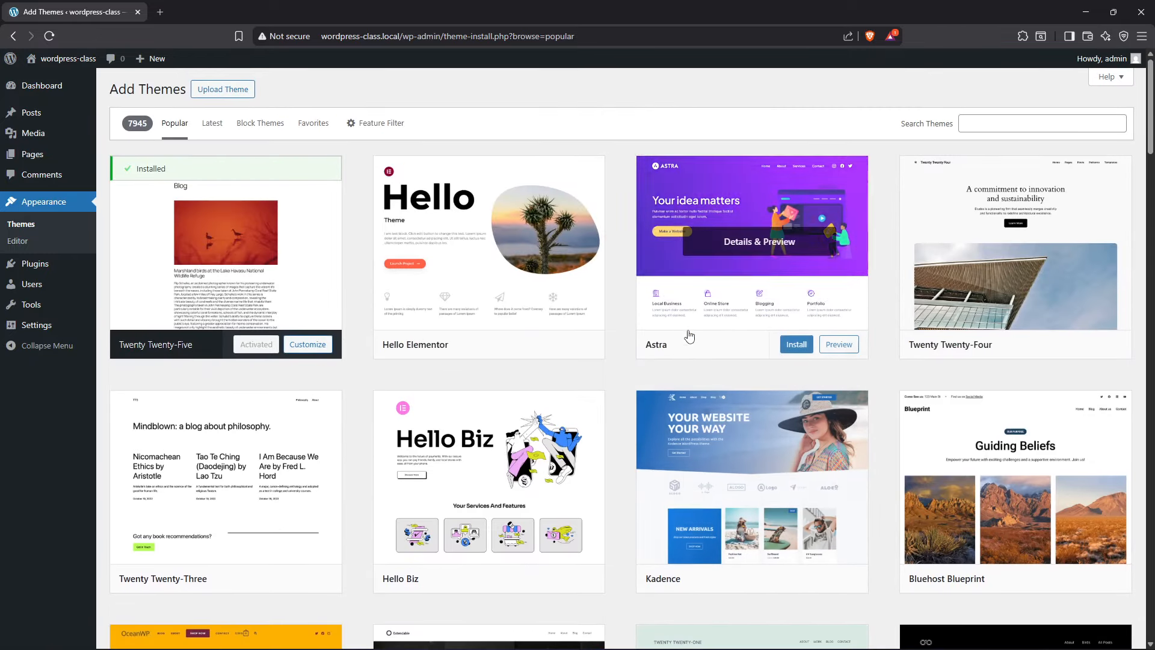
{"action": "left_click", "coordinate": [792, 351]}
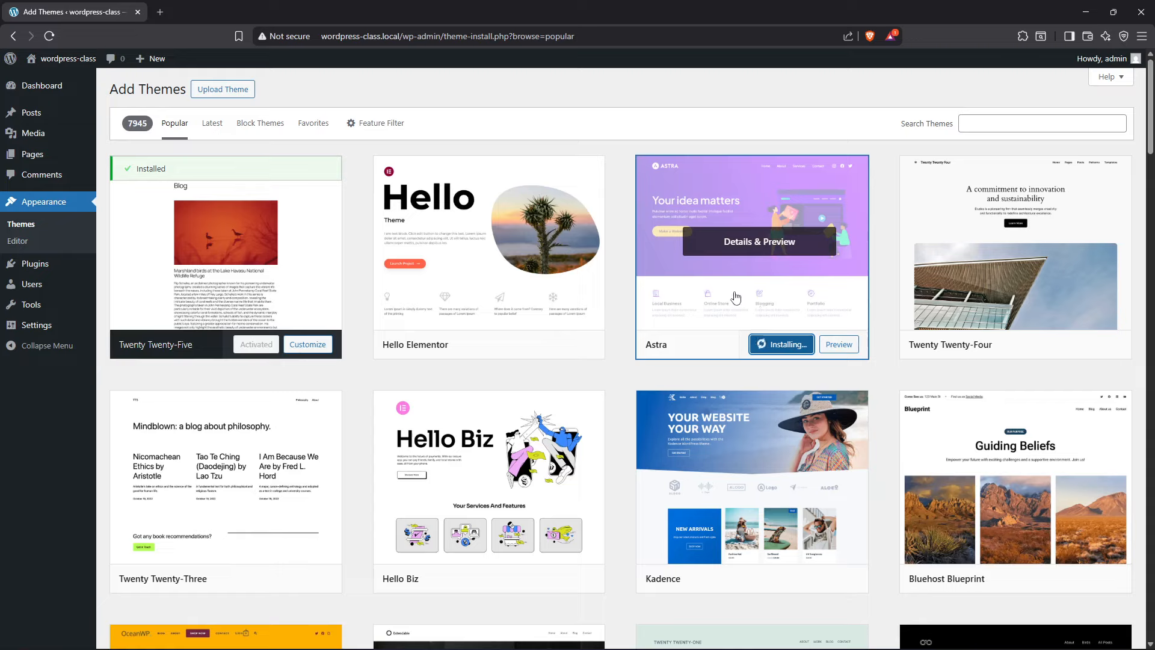
Open the Plugins page in a new browser tab and search the plugins available to add for "elementor"
{"action": "right_click", "coordinate": [34, 264]}
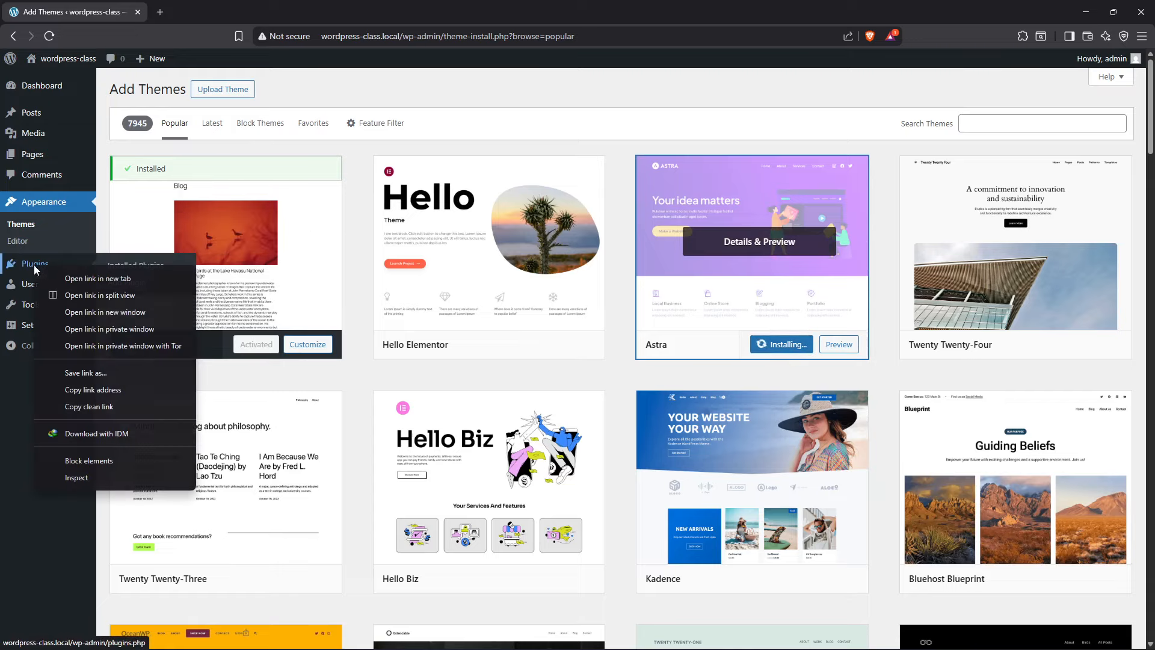
{"action": "left_click", "coordinate": [76, 283]}
{"action": "left_click", "coordinate": [204, 10]}
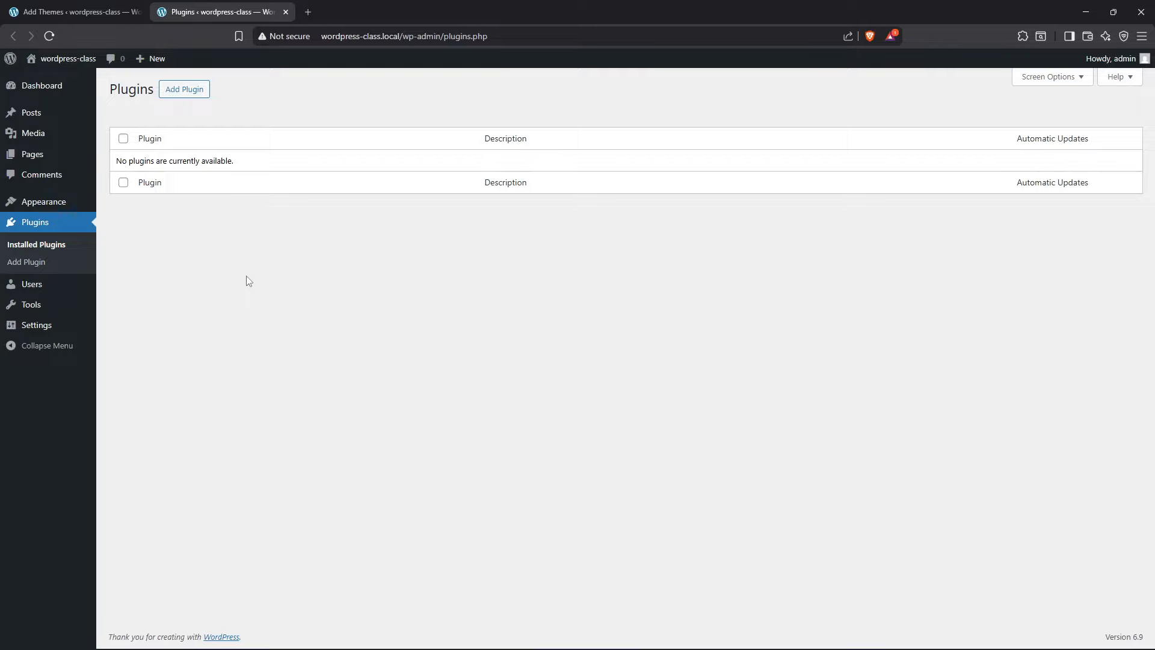
{"action": "left_click", "coordinate": [187, 96]}
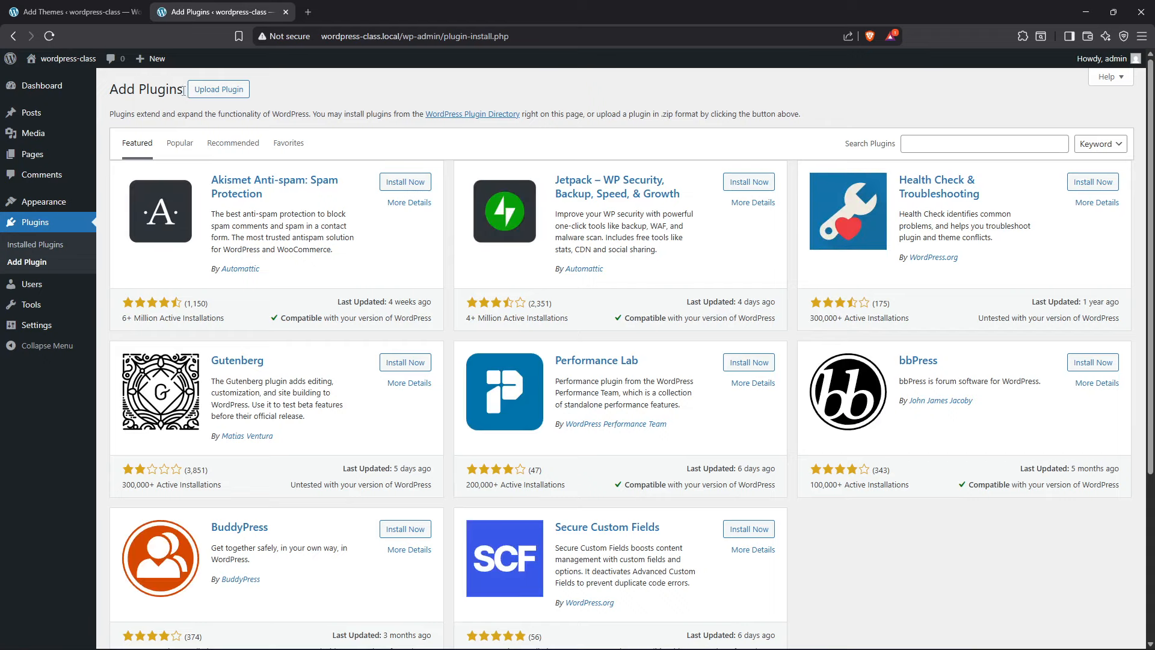
{"action": "left_click", "coordinate": [907, 142]}
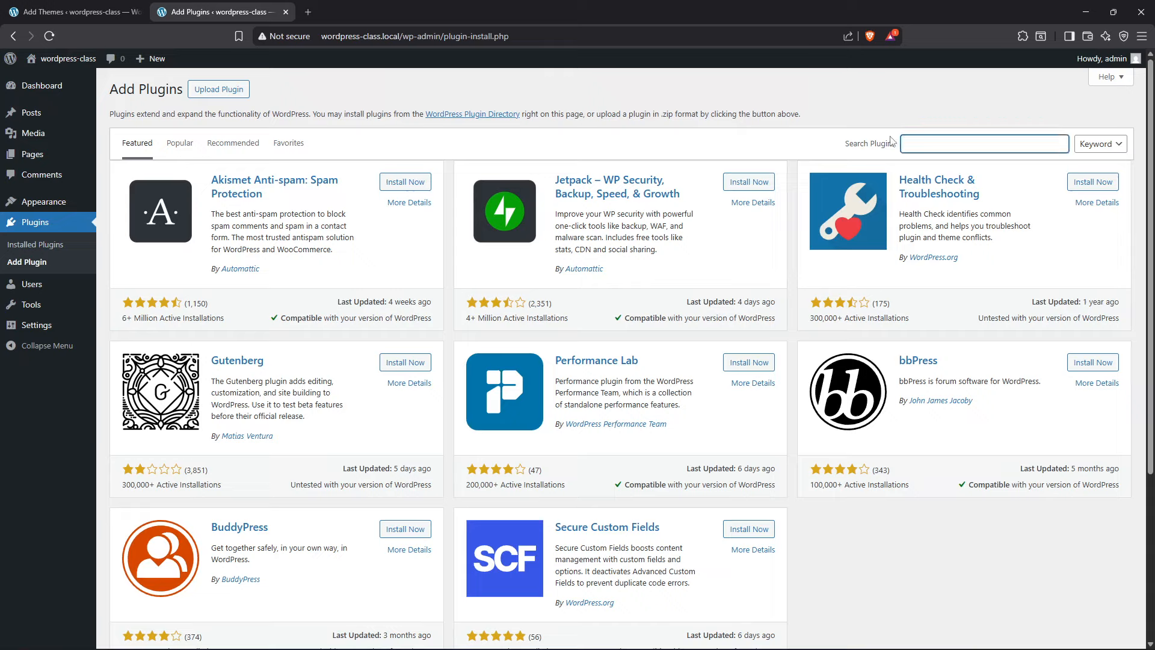
{"action": "type", "text": "elementor"}
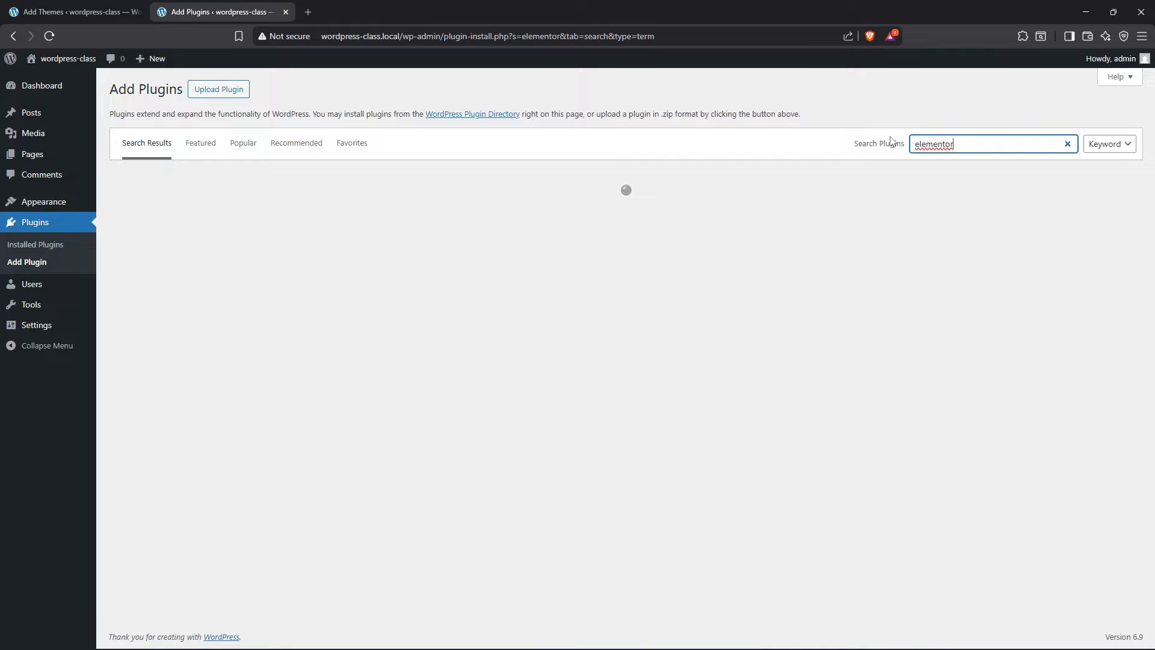
Return to the themes catalogue and activate the installed Astra theme
{"action": "left_click", "coordinate": [83, 8]}
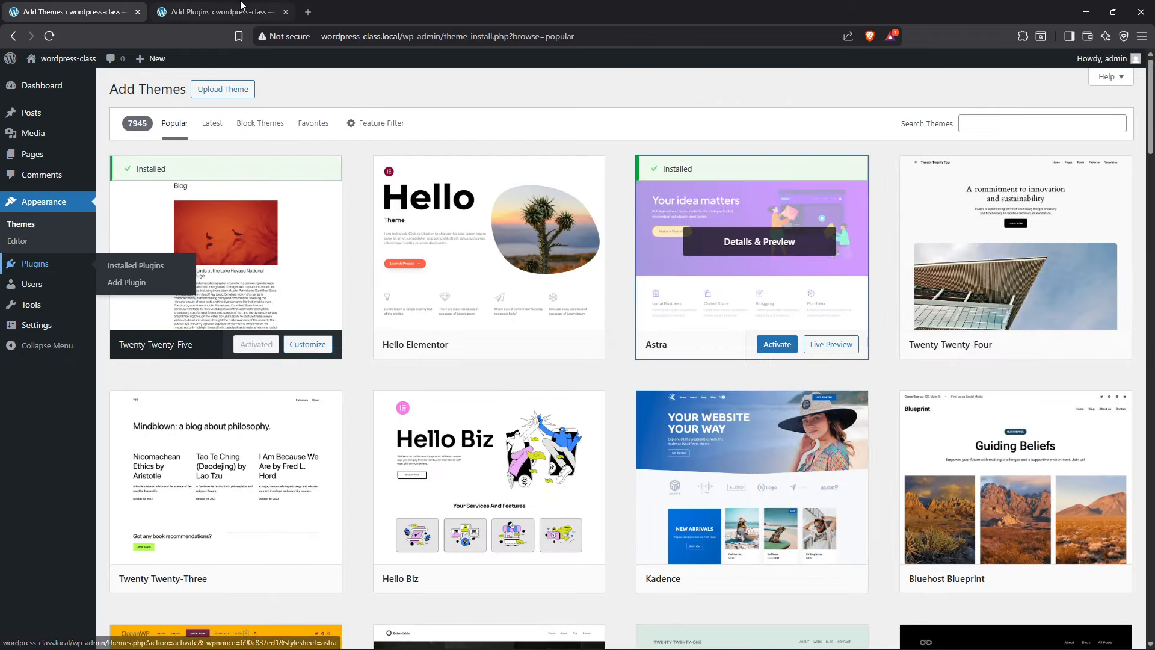
{"action": "left_click", "coordinate": [211, 17]}
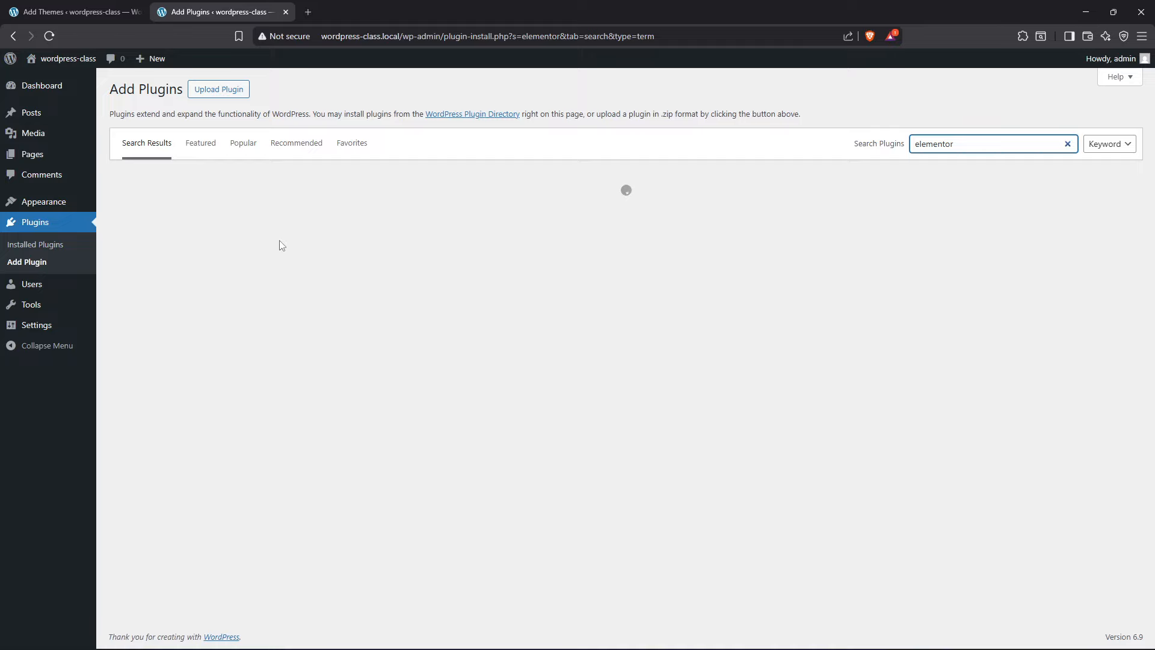
{"action": "left_click", "coordinate": [78, 11]}
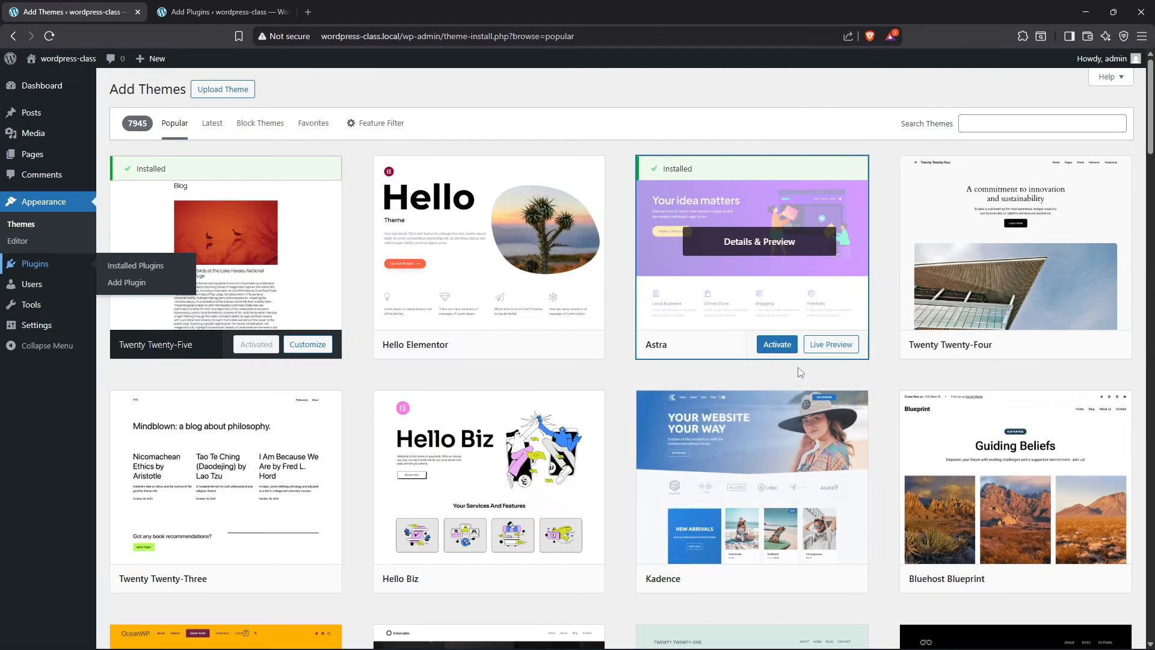
{"action": "left_click", "coordinate": [776, 344]}
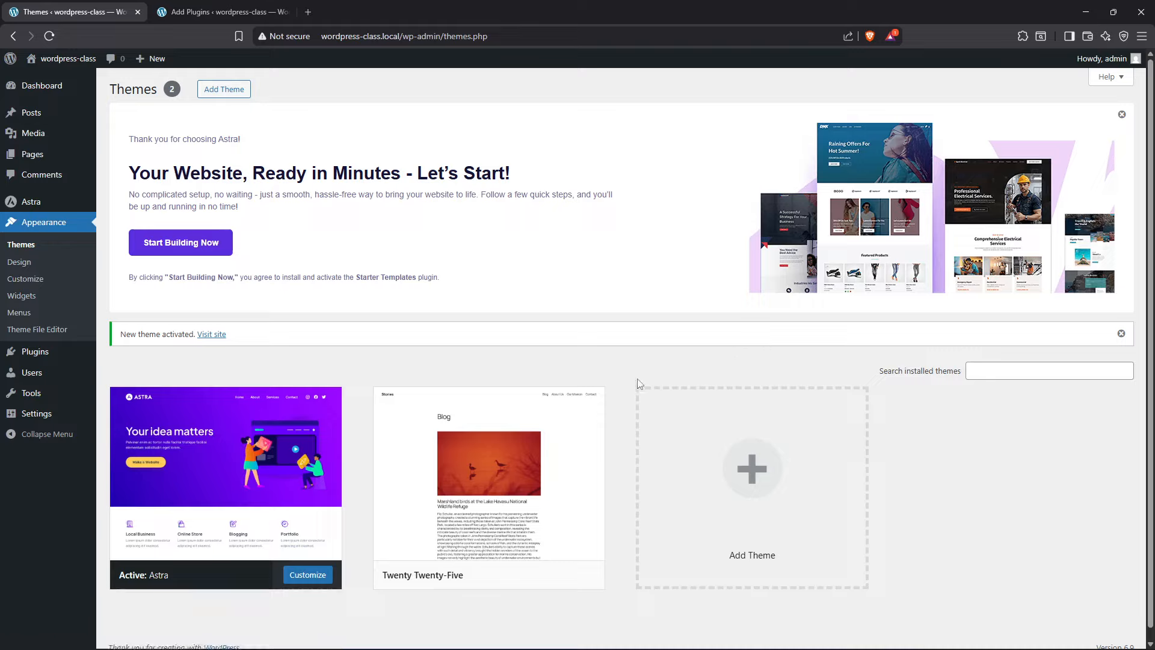
Dismiss the Astra welcome banner and the activation notice, and delete the unused Twenty Twenty-Five theme
{"action": "left_click", "coordinate": [1121, 114]}
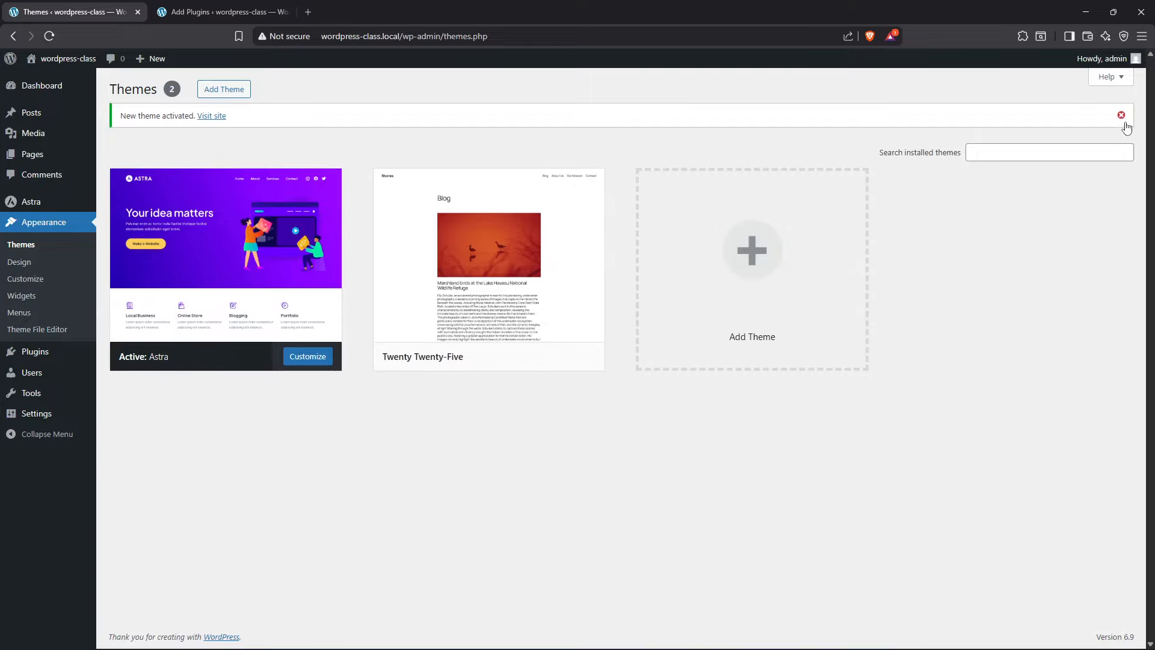
{"action": "left_click", "coordinate": [1122, 117]}
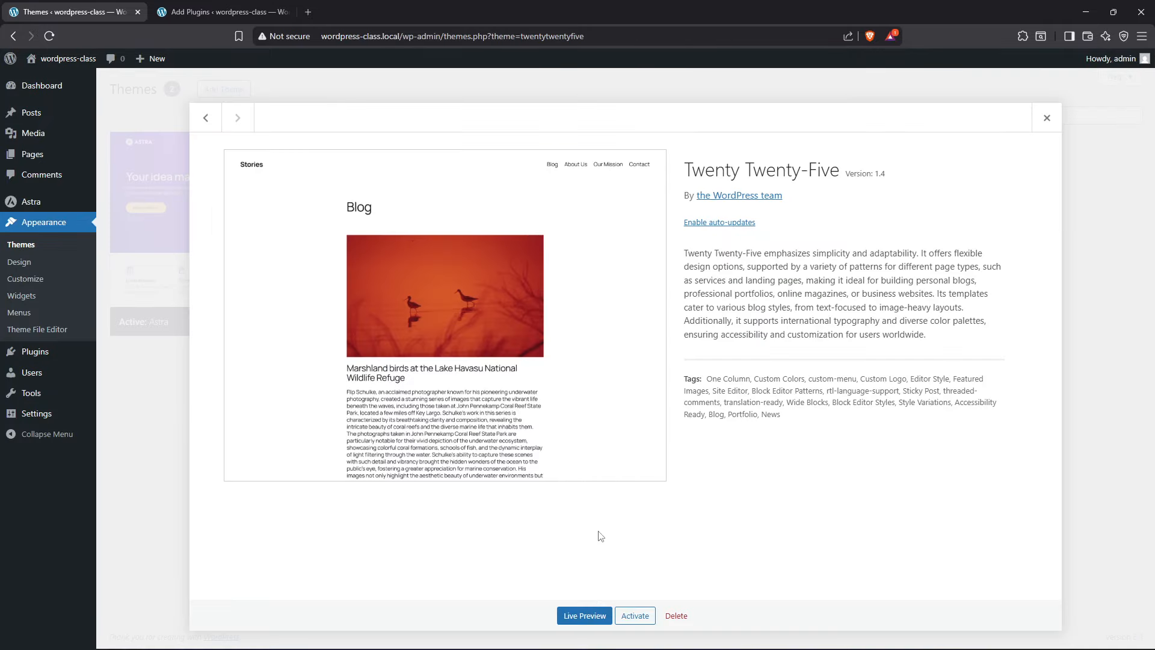
{"action": "left_click", "coordinate": [676, 615]}
{"action": "left_click", "coordinate": [632, 134]}
Return to the plugin search results for "elementor" and install and activate the Elementor Website Builder plugin
{"action": "key", "text": "ctrl+Tab"}
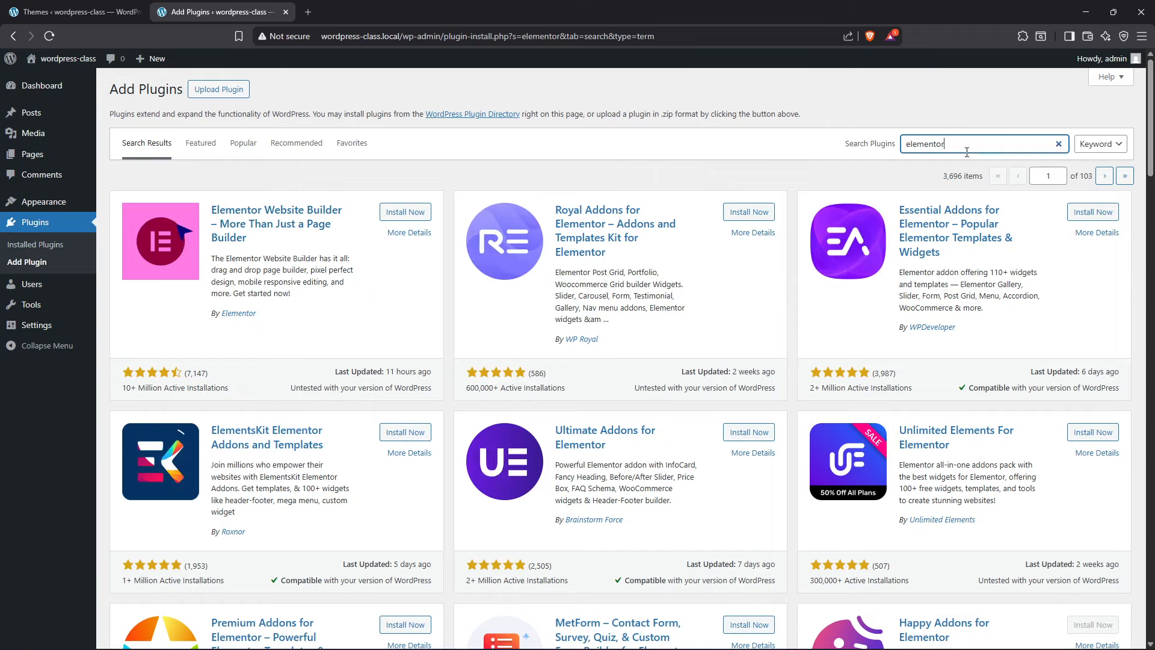
{"action": "left_click_drag", "start_coordinate": [945, 145], "coordinate": [901, 147]}
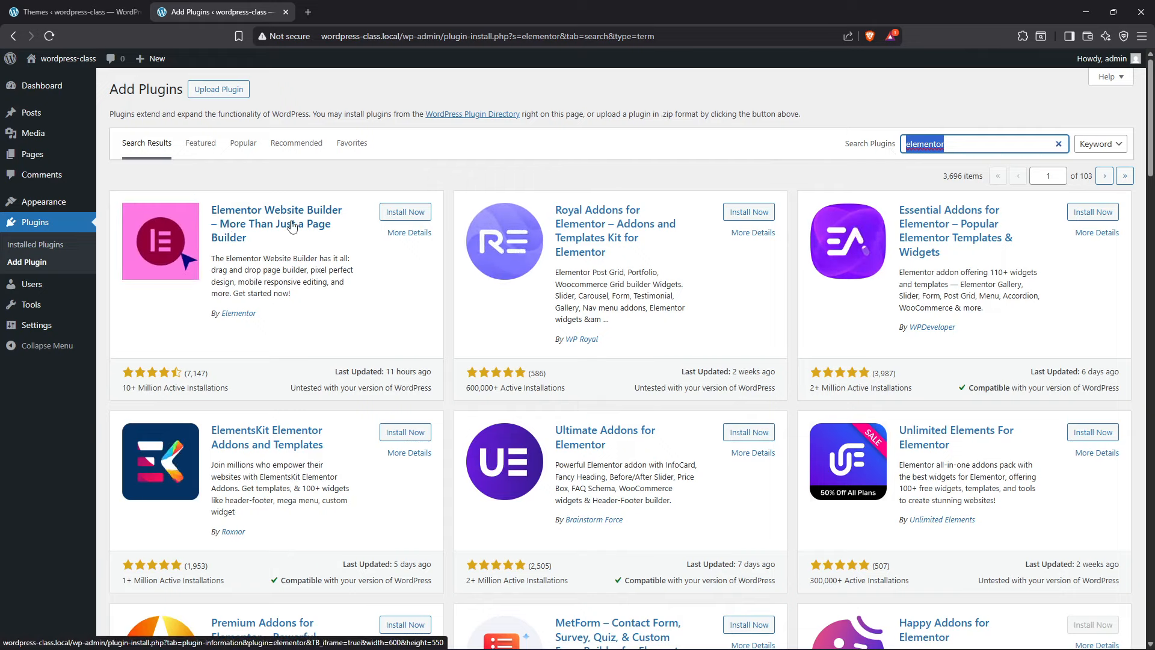
{"action": "left_click", "coordinate": [416, 219]}
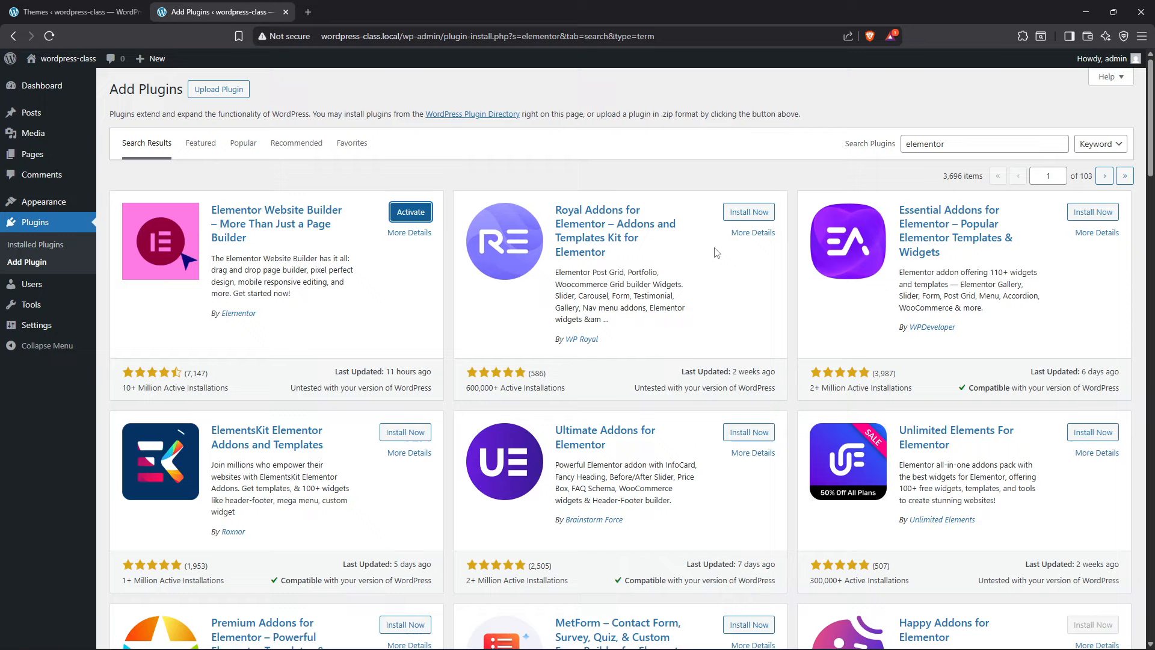
{"action": "left_click", "coordinate": [412, 213]}
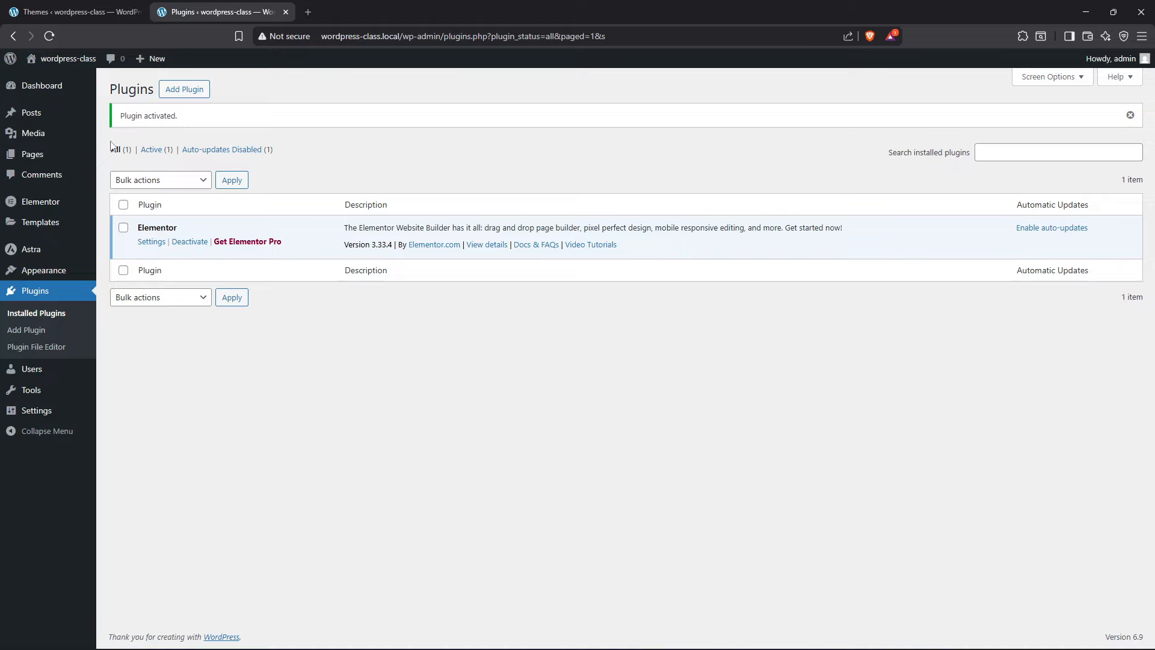
Open the Astra dashboard and look through its quick settings, Pro modules and website extensions
{"action": "mouse_move", "coordinate": [36, 249]}
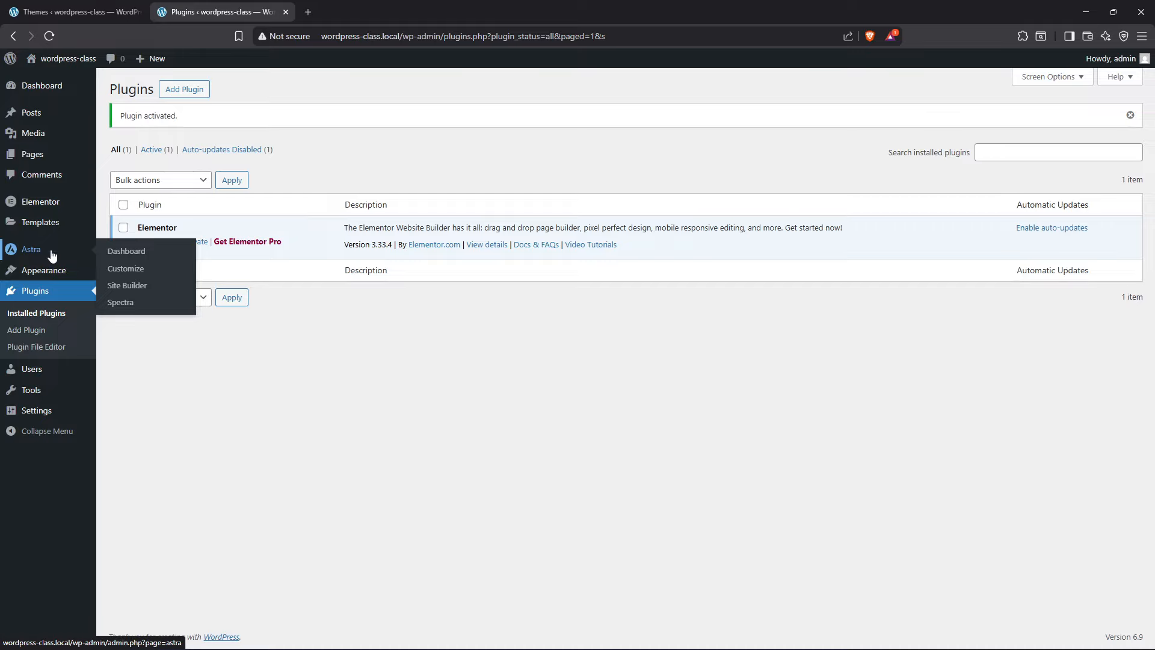
{"action": "mouse_move", "coordinate": [51, 205]}
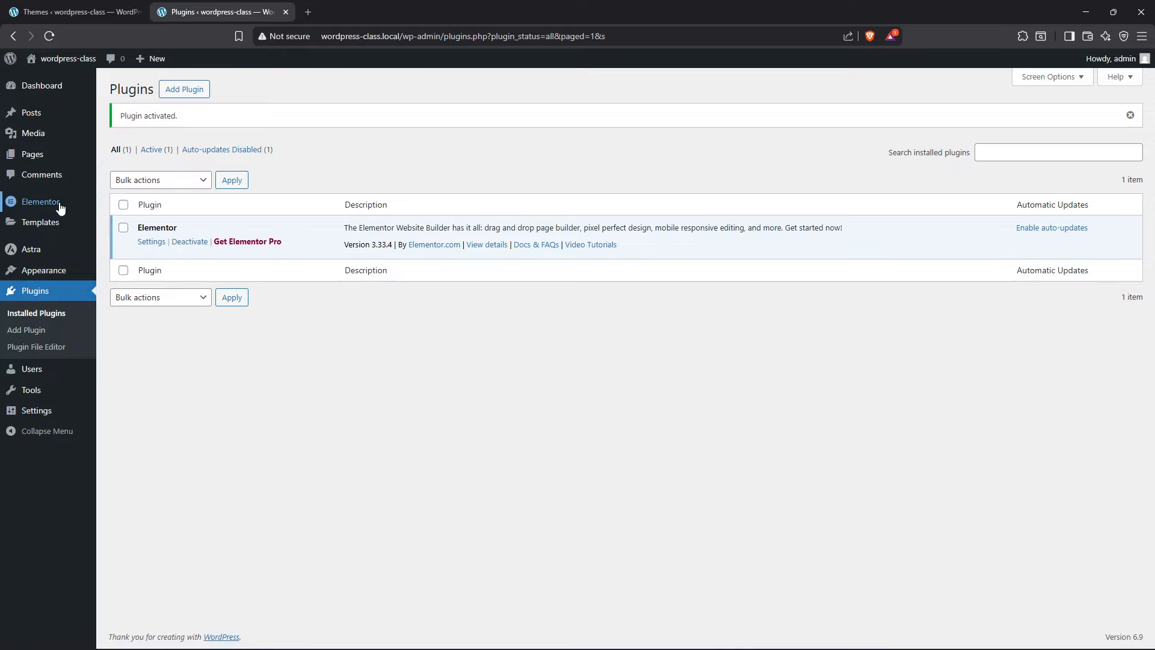
{"action": "mouse_move", "coordinate": [41, 259]}
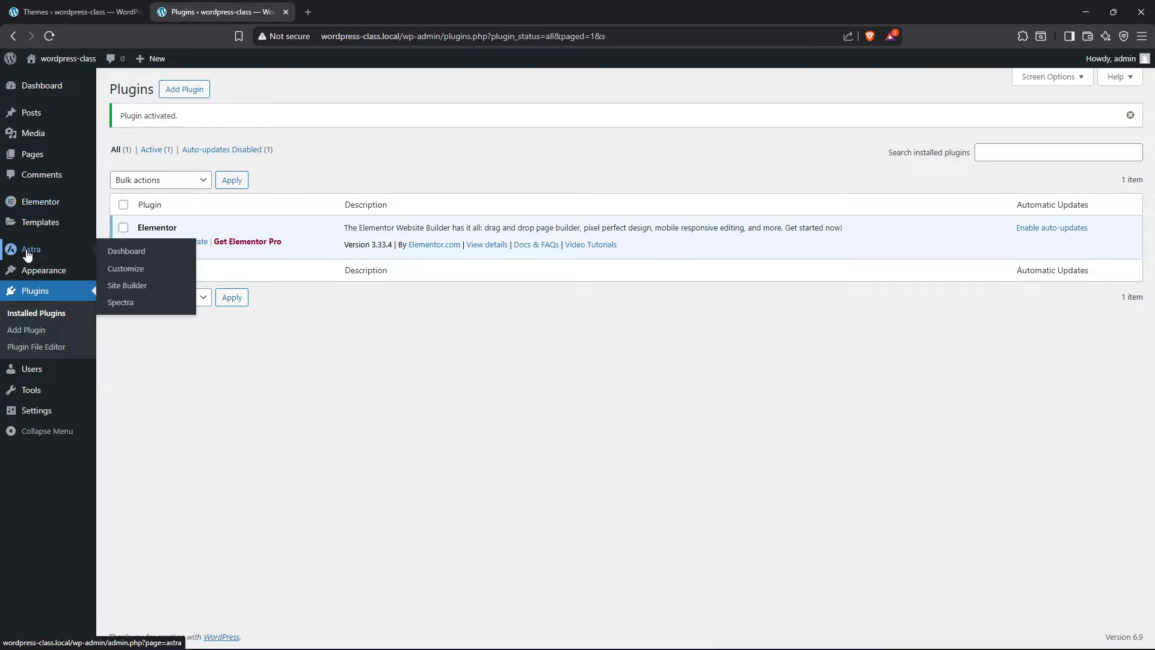
{"action": "left_click", "coordinate": [30, 252]}
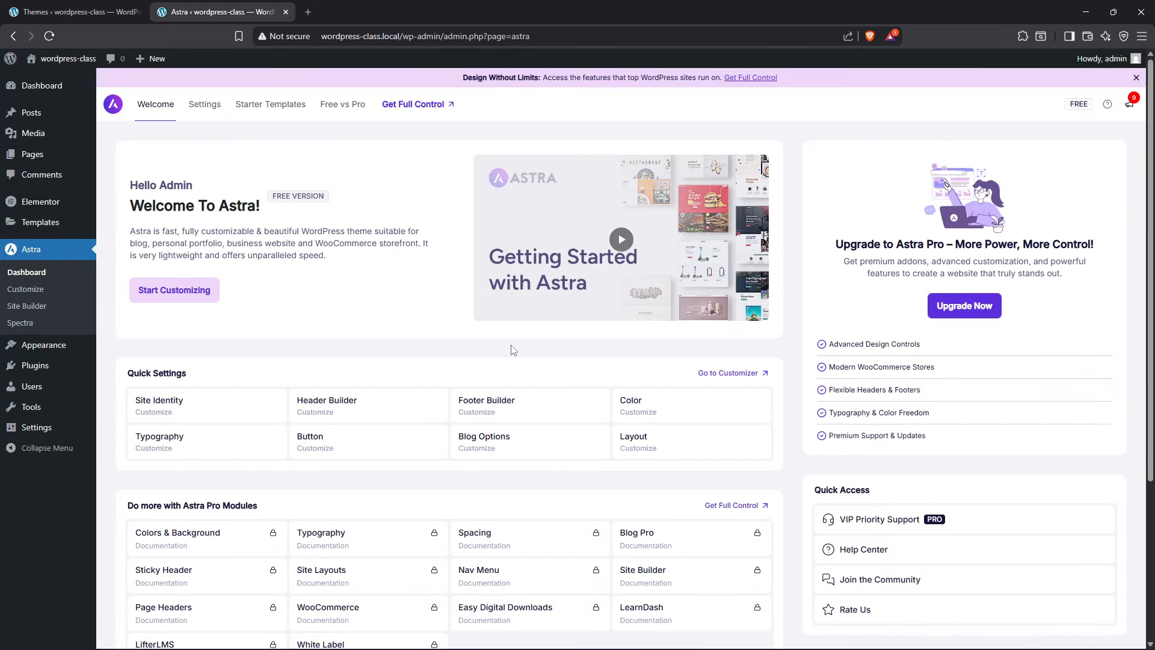
{"action": "scroll", "coordinate": [306, 364], "scroll_direction": "down", "scroll_amount": 3}
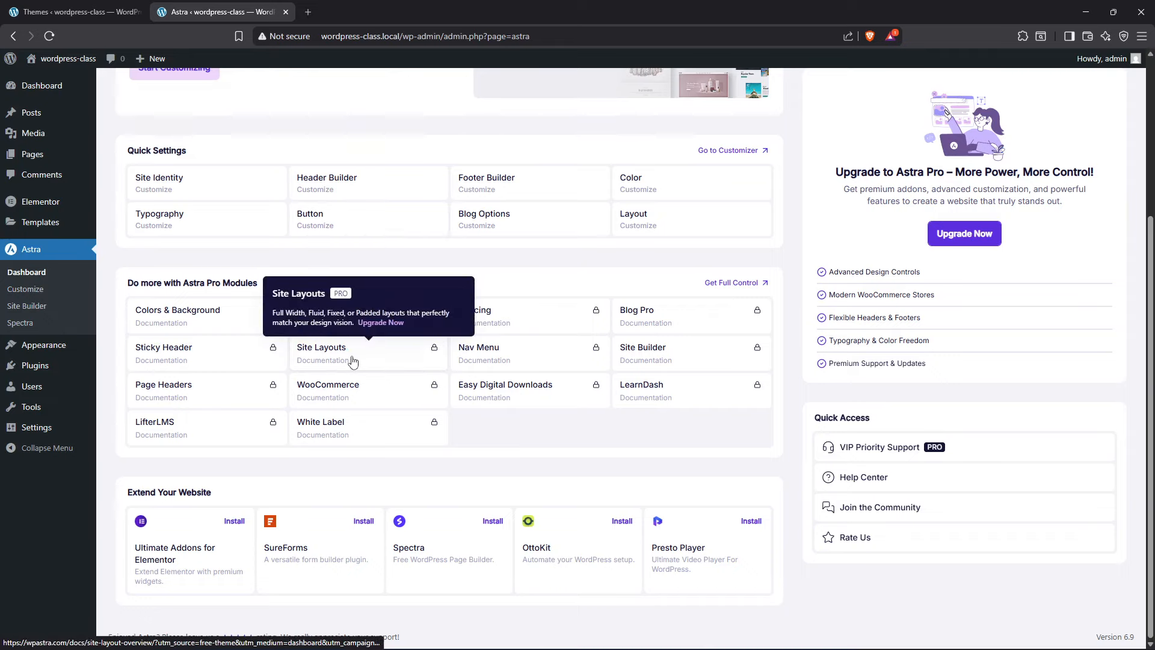
{"action": "scroll", "coordinate": [486, 597], "scroll_direction": "up", "scroll_amount": 3}
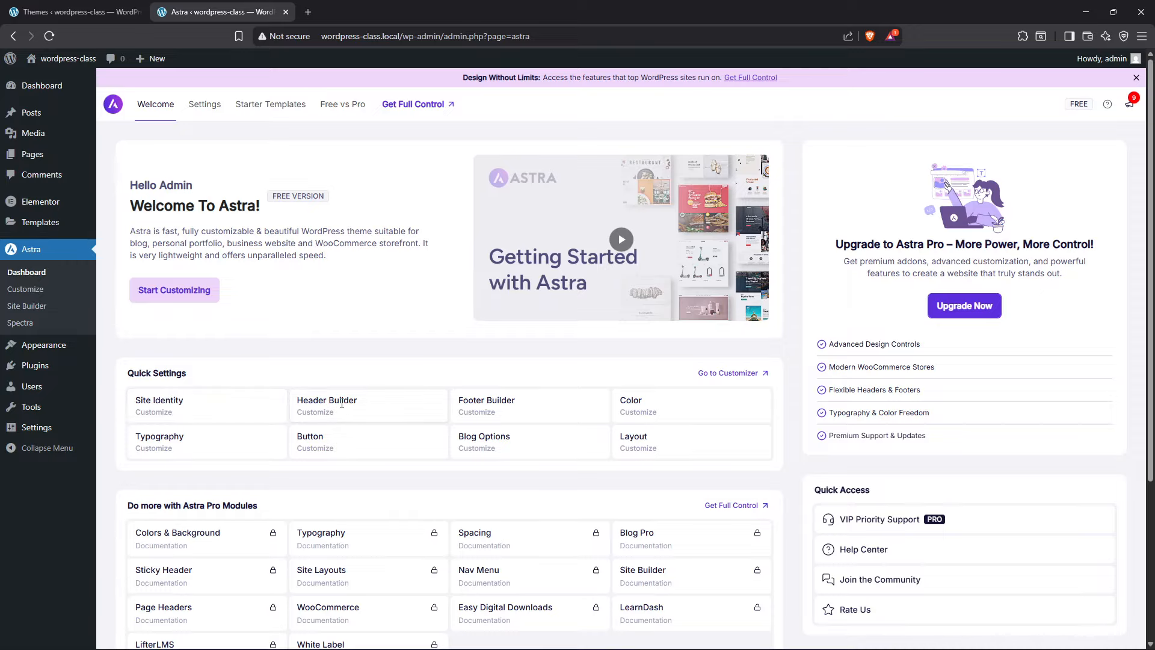
{"action": "scroll", "coordinate": [363, 405], "scroll_direction": "down", "scroll_amount": 1}
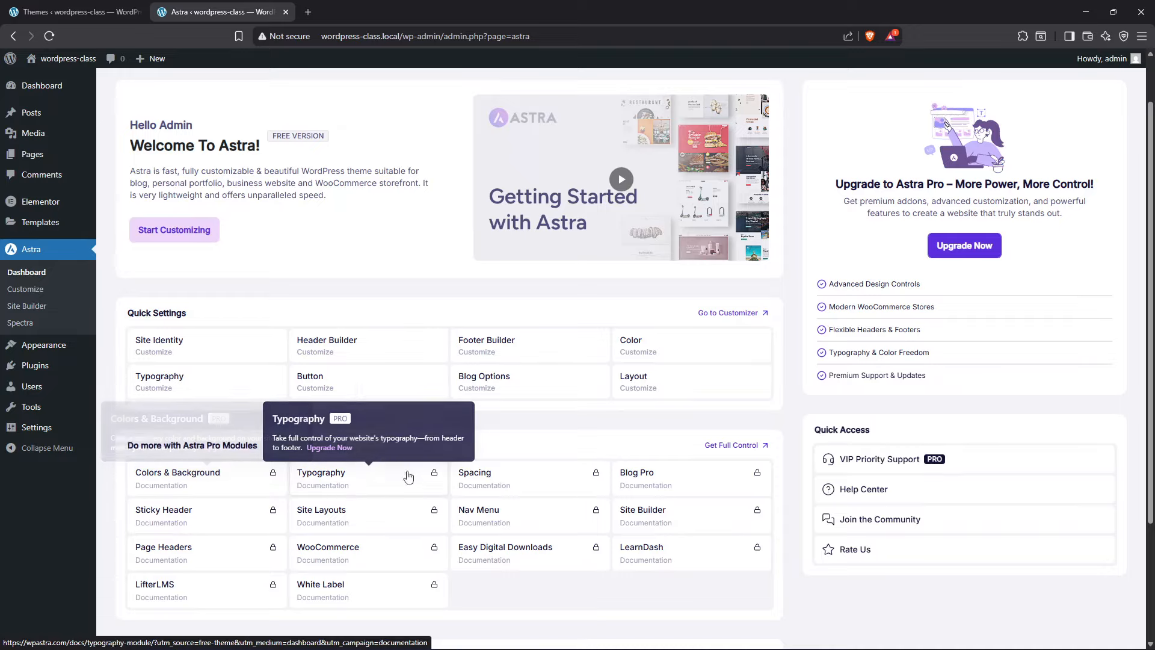
{"action": "scroll", "coordinate": [545, 434], "scroll_direction": "up", "scroll_amount": 1}
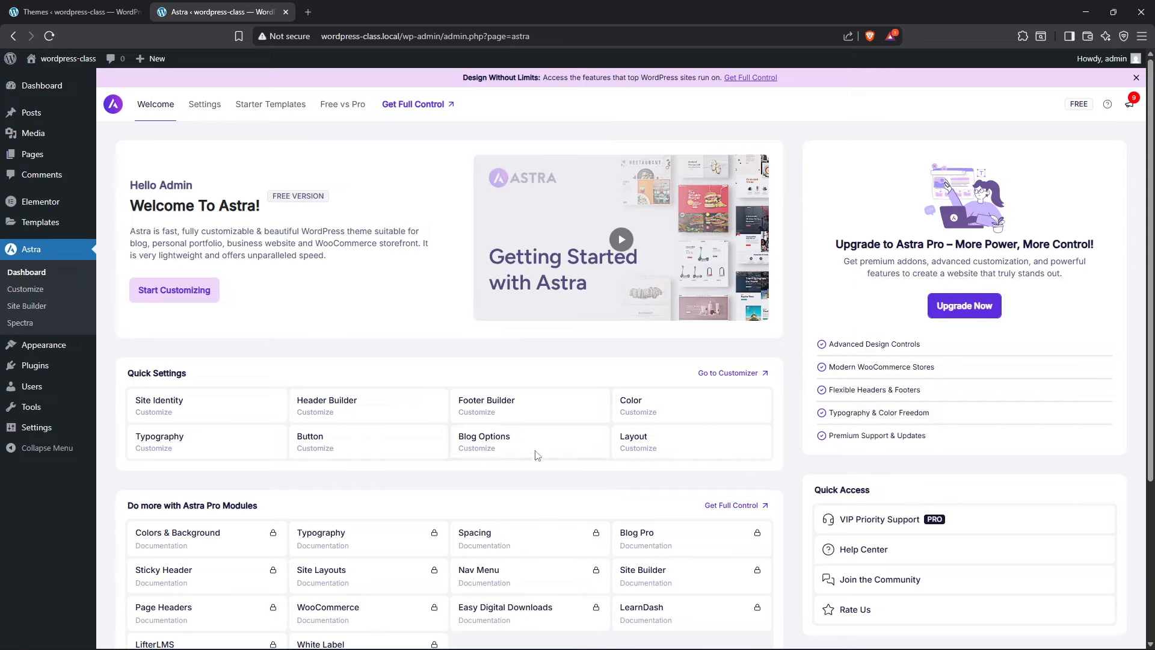
{"action": "scroll", "coordinate": [204, 493], "scroll_direction": "down", "scroll_amount": 4}
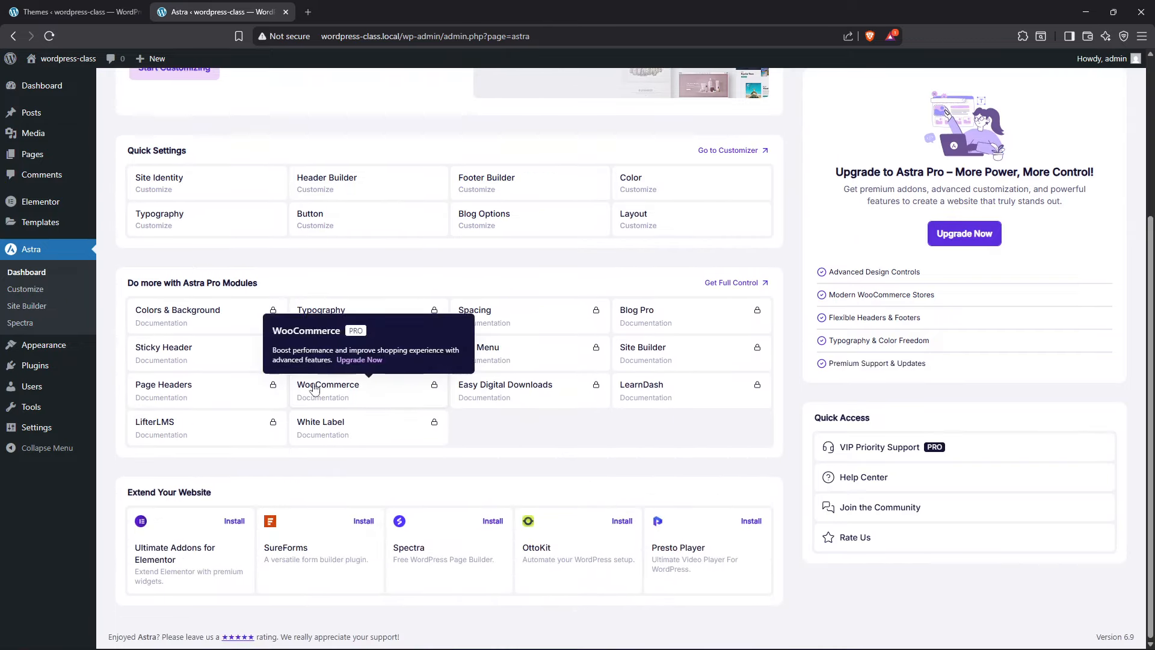
{"action": "scroll", "coordinate": [320, 373], "scroll_direction": "up", "scroll_amount": 4}
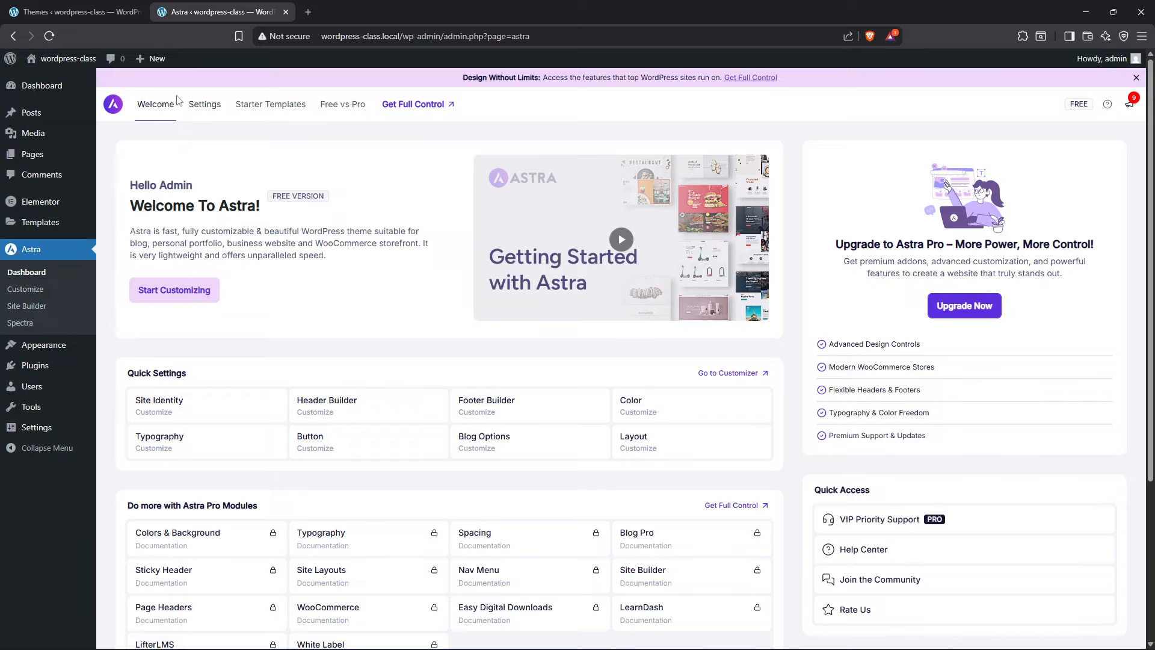
Enable Load Google Fonts Locally in Astra's performance settings and view the version control and general settings
{"action": "left_click", "coordinate": [205, 106]}
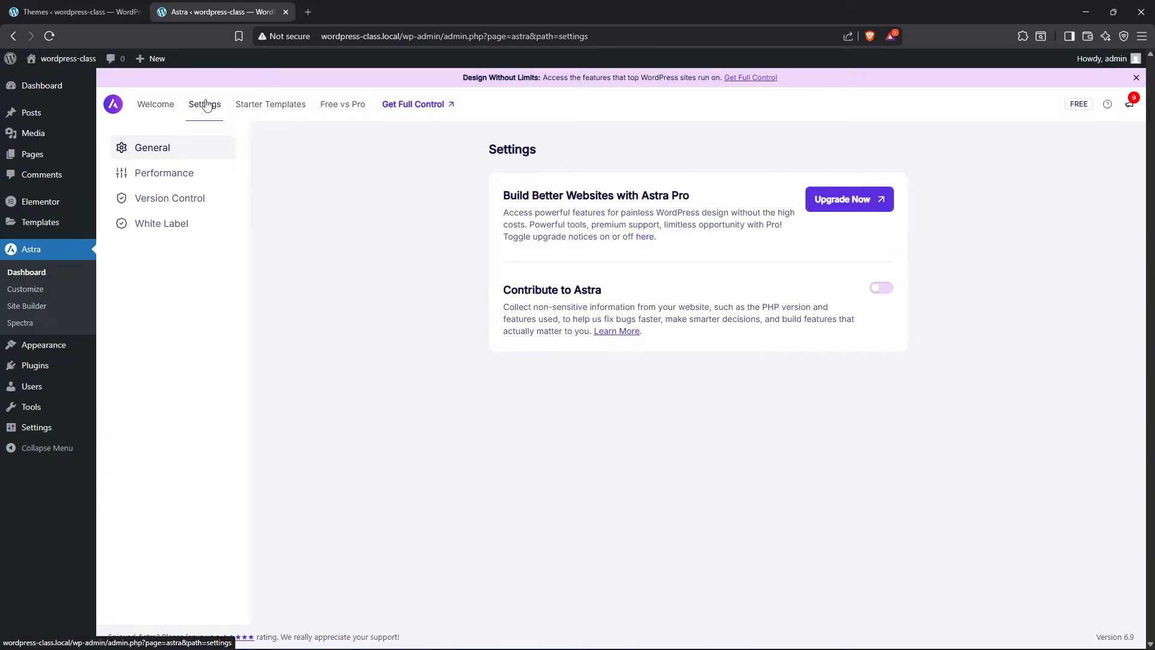
{"action": "left_click", "coordinate": [179, 171]}
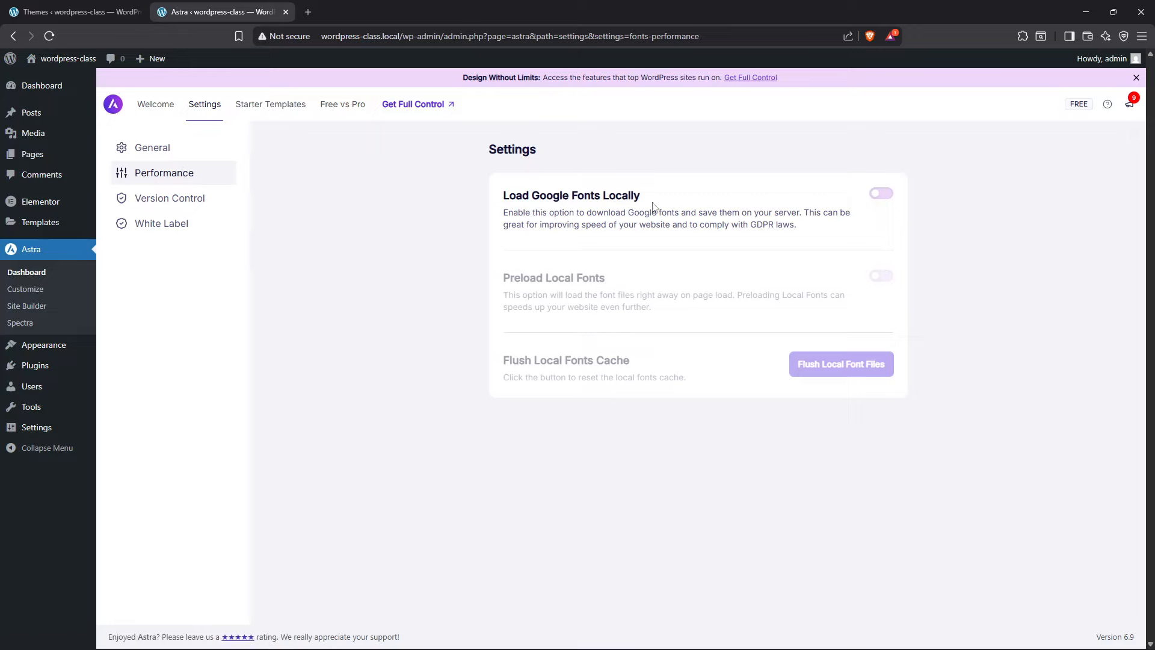
{"action": "left_click_drag", "start_coordinate": [504, 200], "coordinate": [653, 203]}
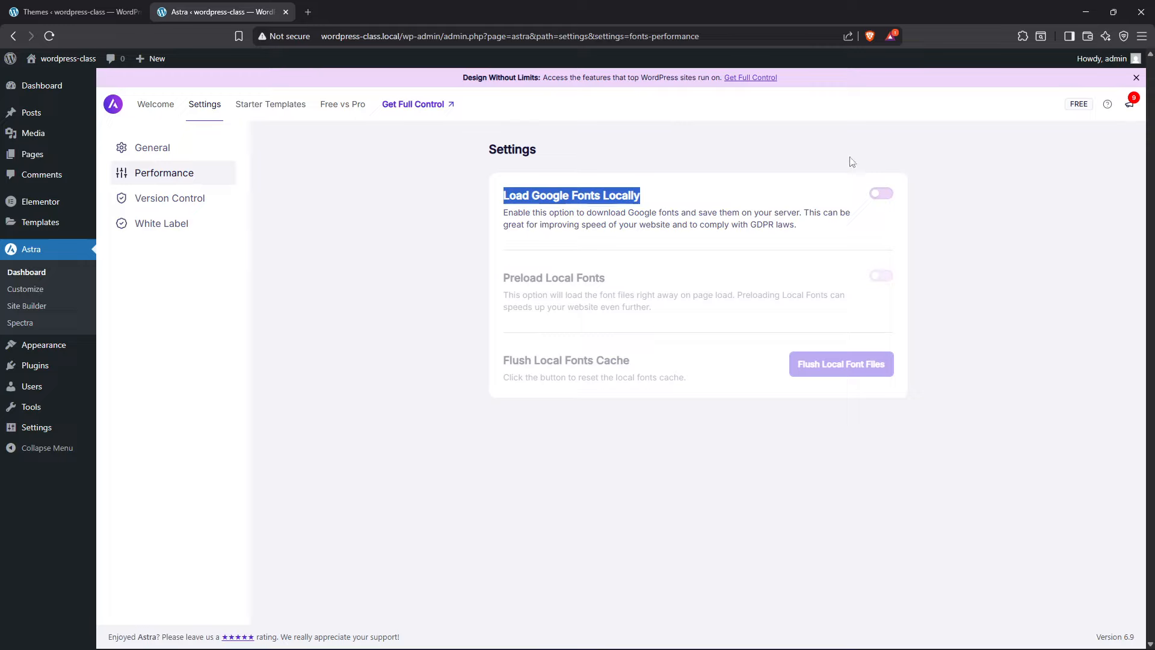
{"action": "left_click", "coordinate": [871, 197]}
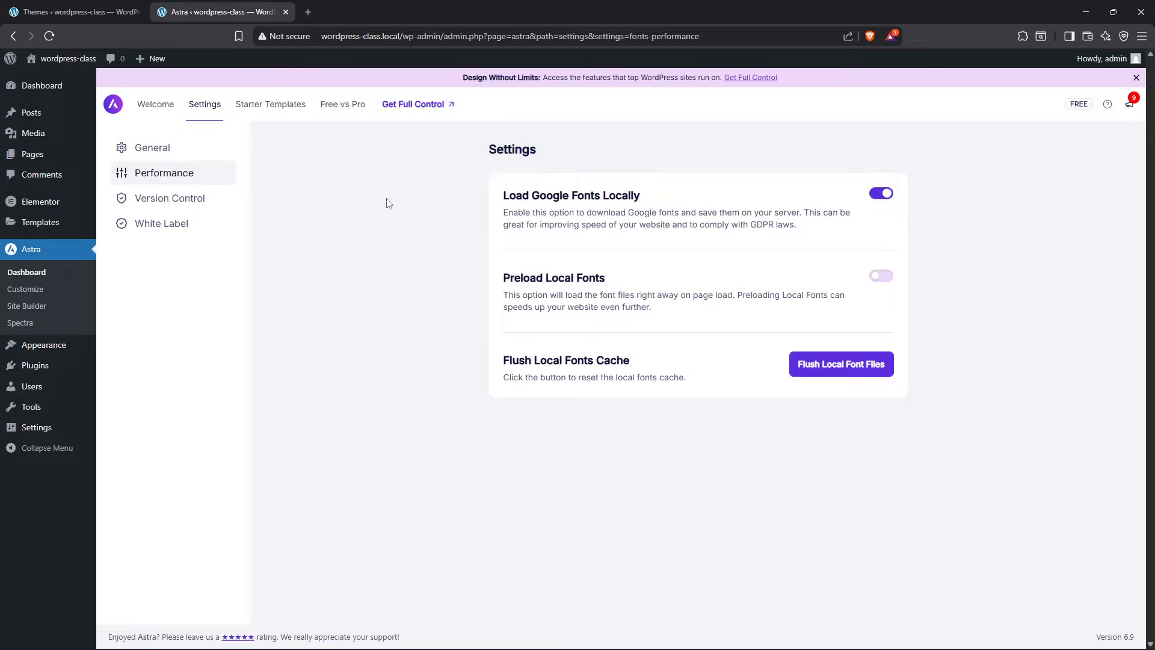
{"action": "left_click", "coordinate": [197, 204]}
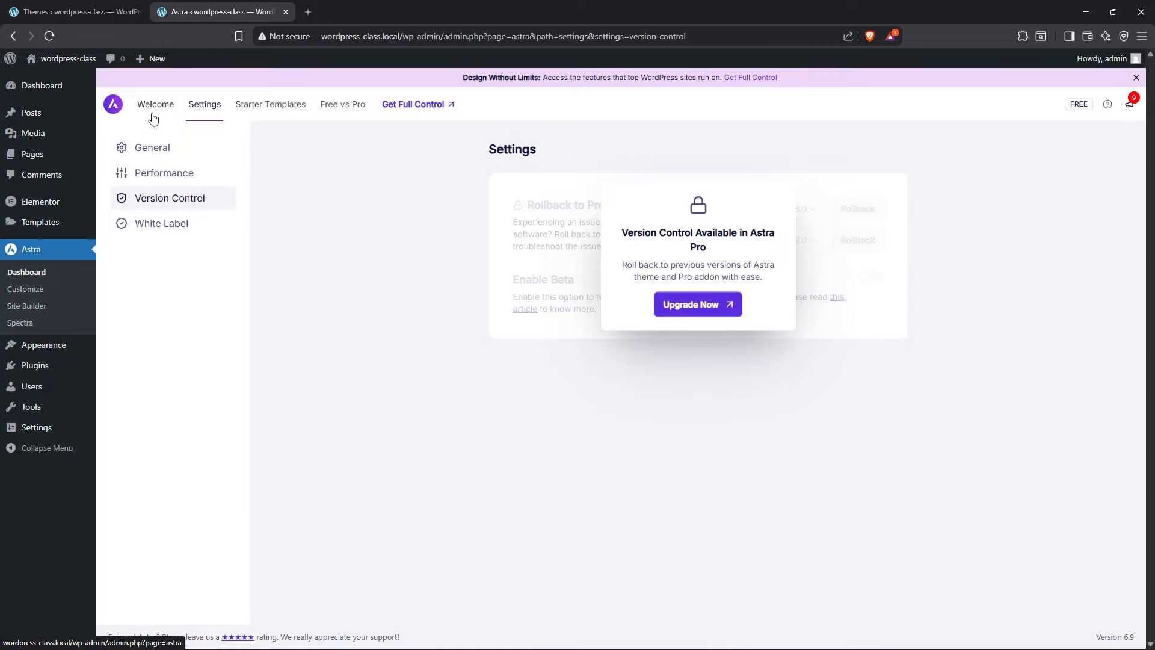
{"action": "left_click", "coordinate": [169, 160]}
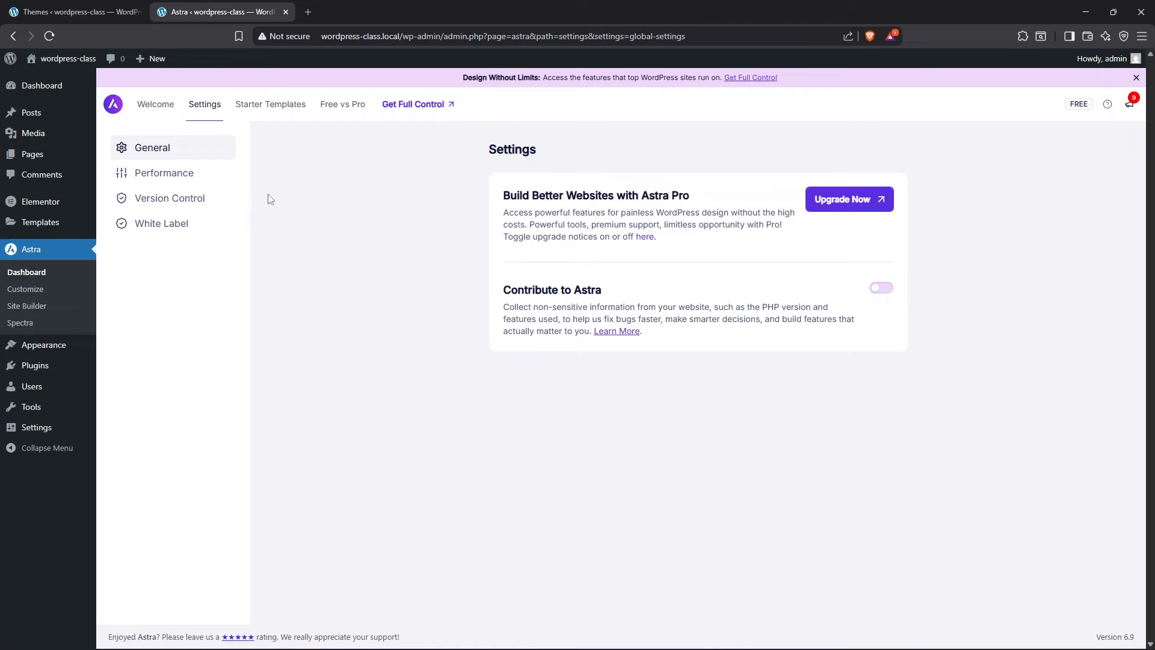
Open Astra's Starter Templates page and install and activate the Starter Templates plugin from it
{"action": "left_click", "coordinate": [268, 108]}
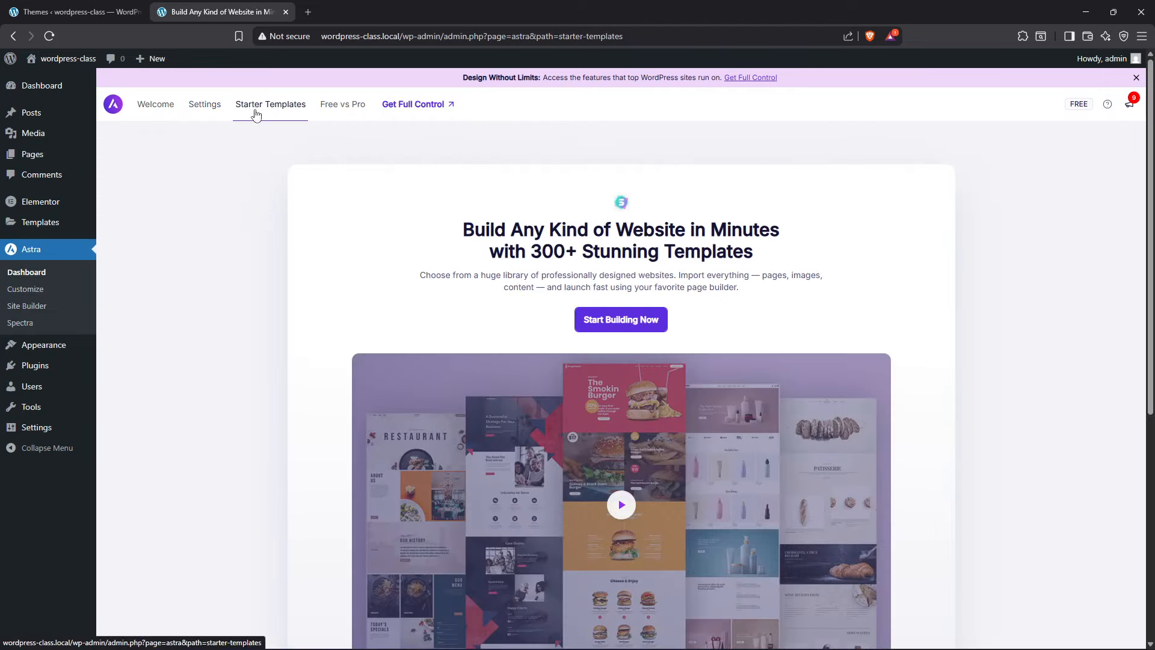
{"action": "scroll", "coordinate": [261, 142], "scroll_direction": "down", "scroll_amount": 1}
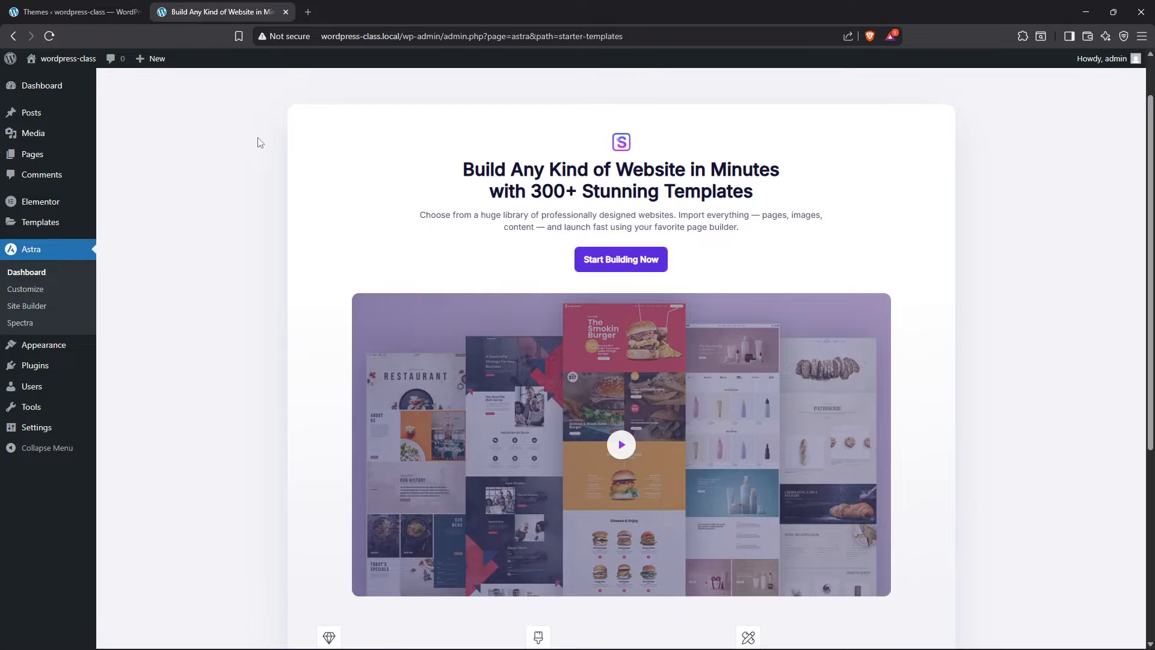
{"action": "scroll", "coordinate": [363, 229], "scroll_direction": "down", "scroll_amount": 5}
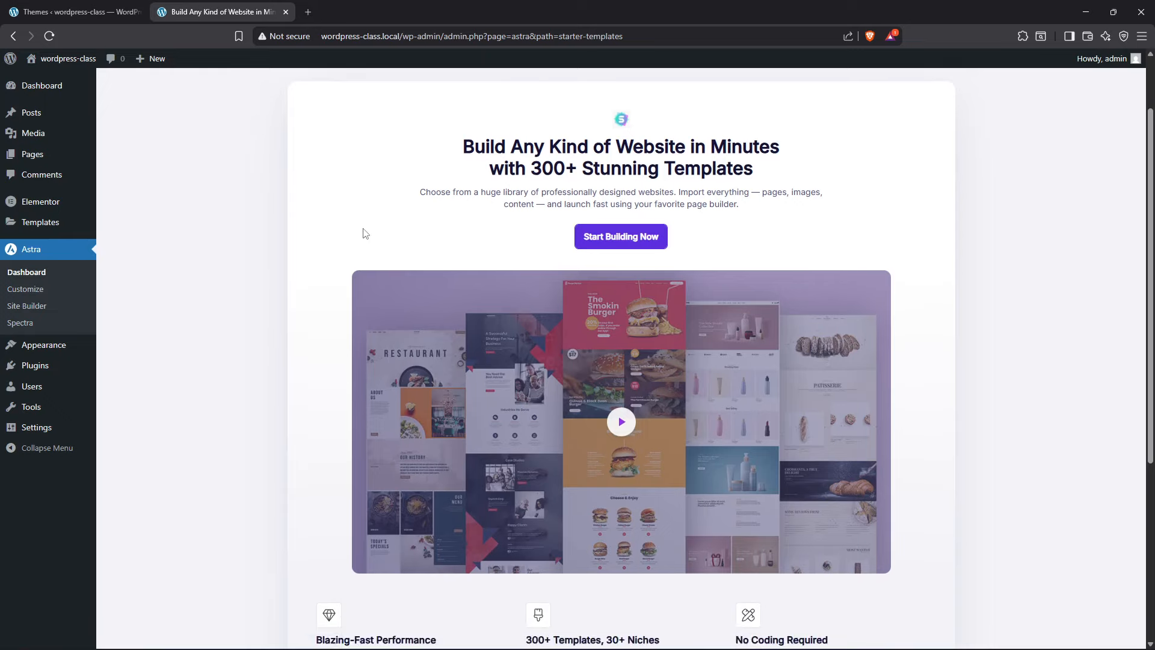
{"action": "left_click", "coordinate": [637, 570]}
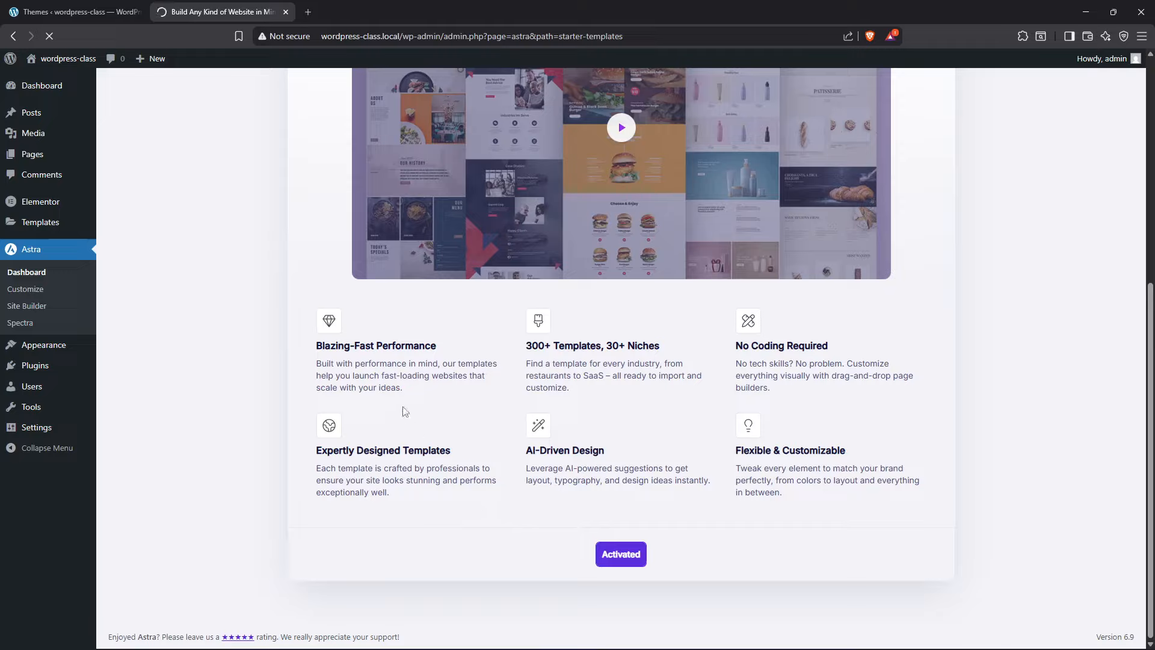
Open the installed plugins list in the Themes browser tab and check the Starter Templates entry
{"action": "left_click", "coordinate": [113, 4]}
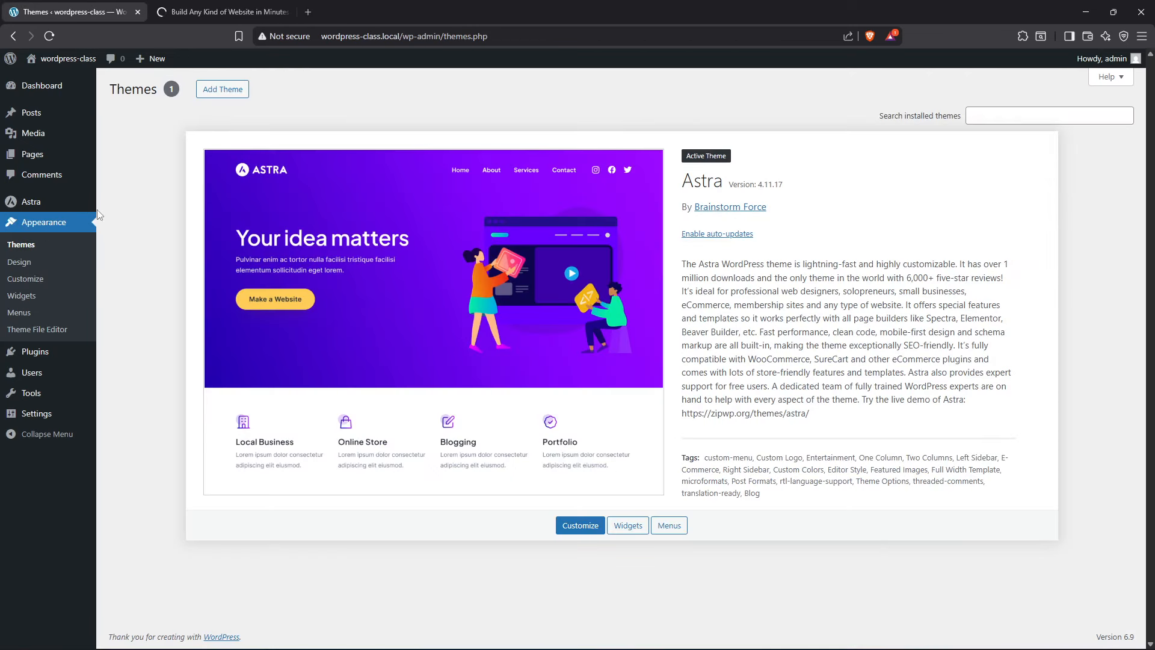
{"action": "left_click", "coordinate": [45, 334]}
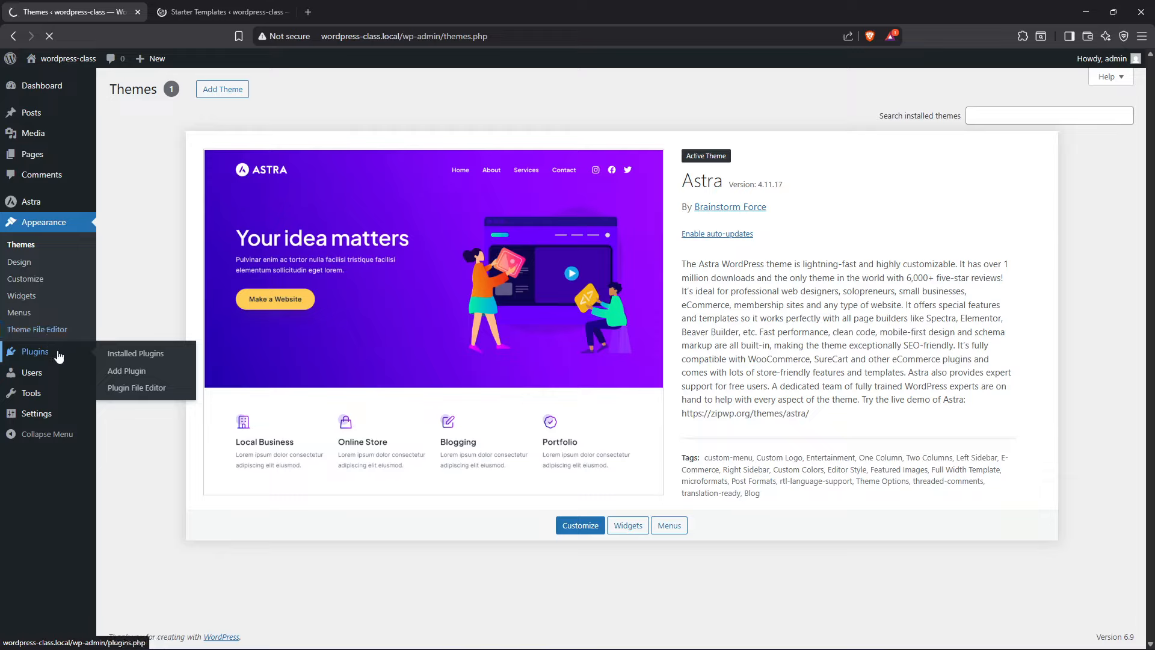
{"action": "left_click", "coordinate": [229, 6]}
{"action": "left_click", "coordinate": [108, 8]}
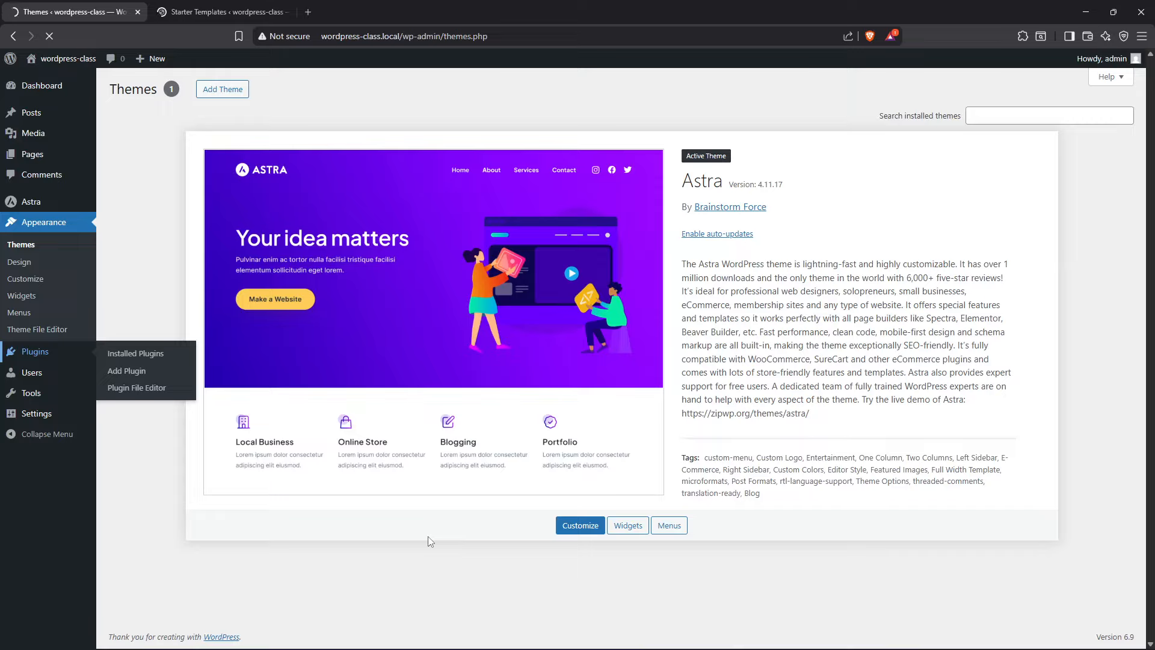
{"action": "left_click", "coordinate": [199, 8]}
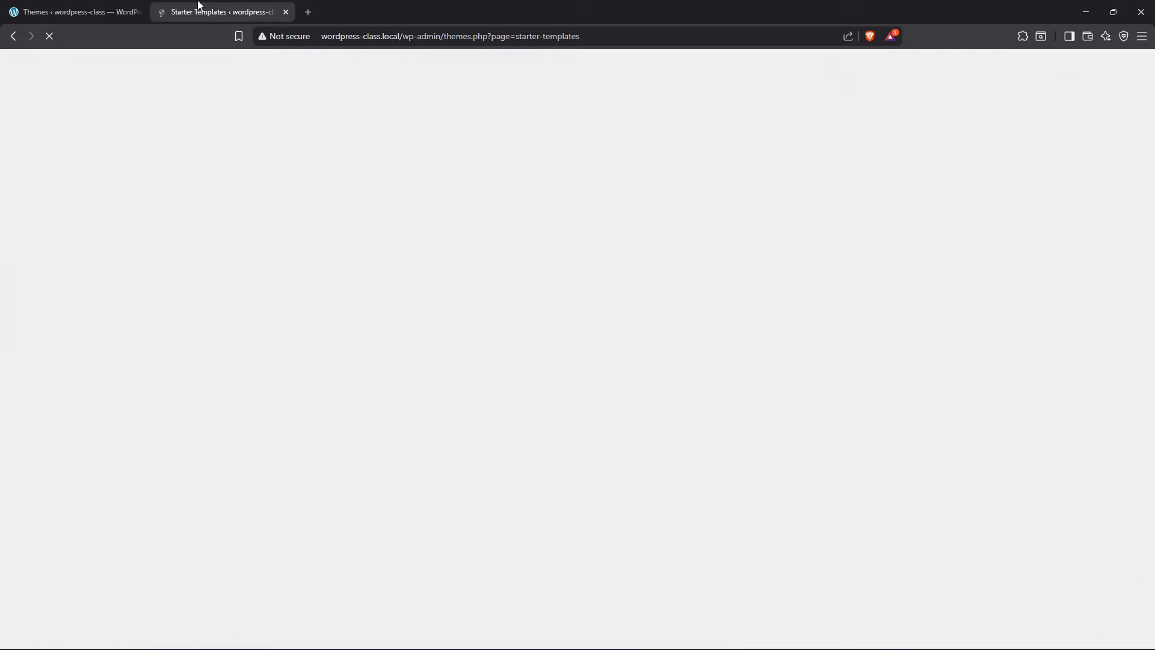
{"action": "left_click", "coordinate": [78, 12]}
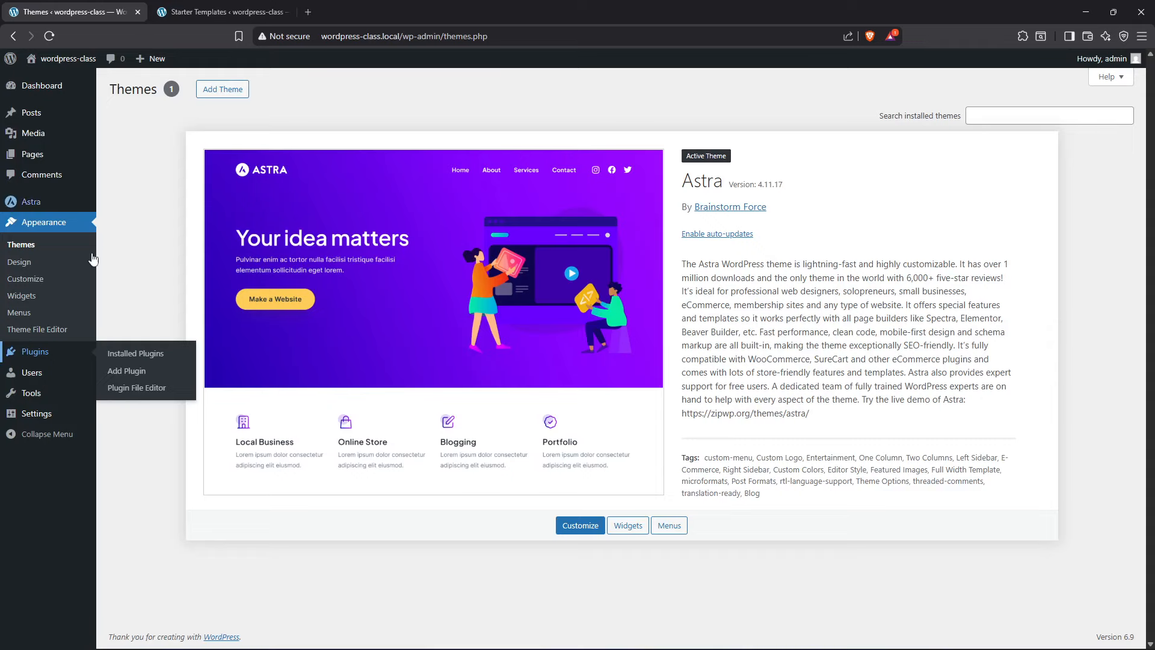
{"action": "left_click", "coordinate": [40, 353]}
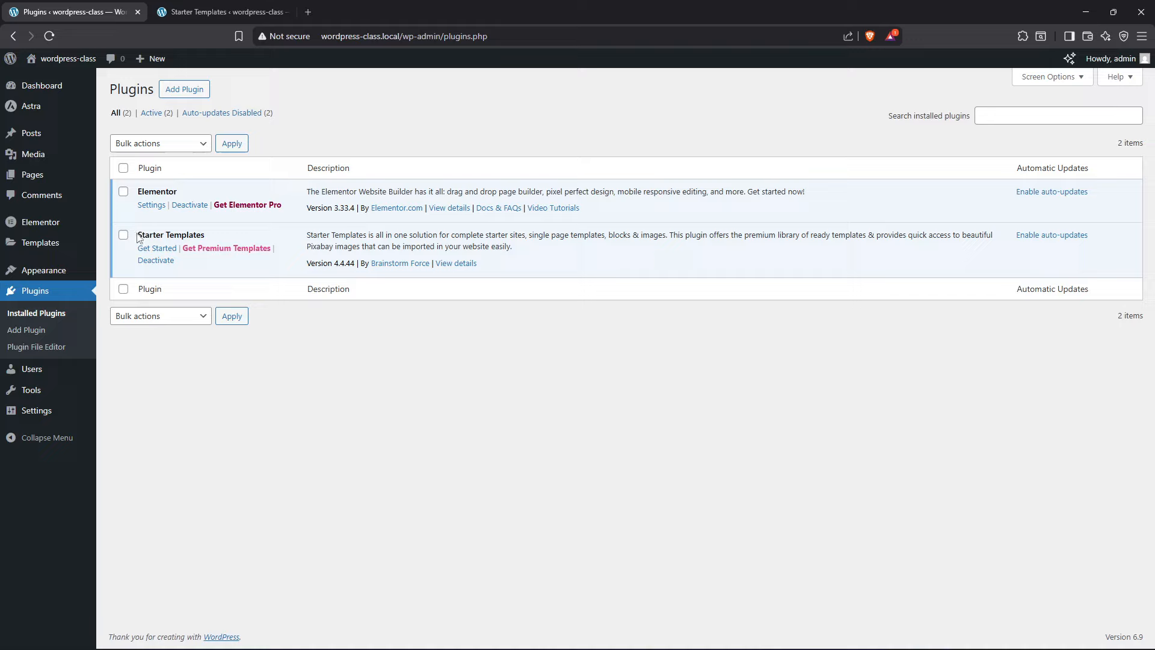
{"action": "left_click_drag", "start_coordinate": [139, 234], "coordinate": [208, 243]}
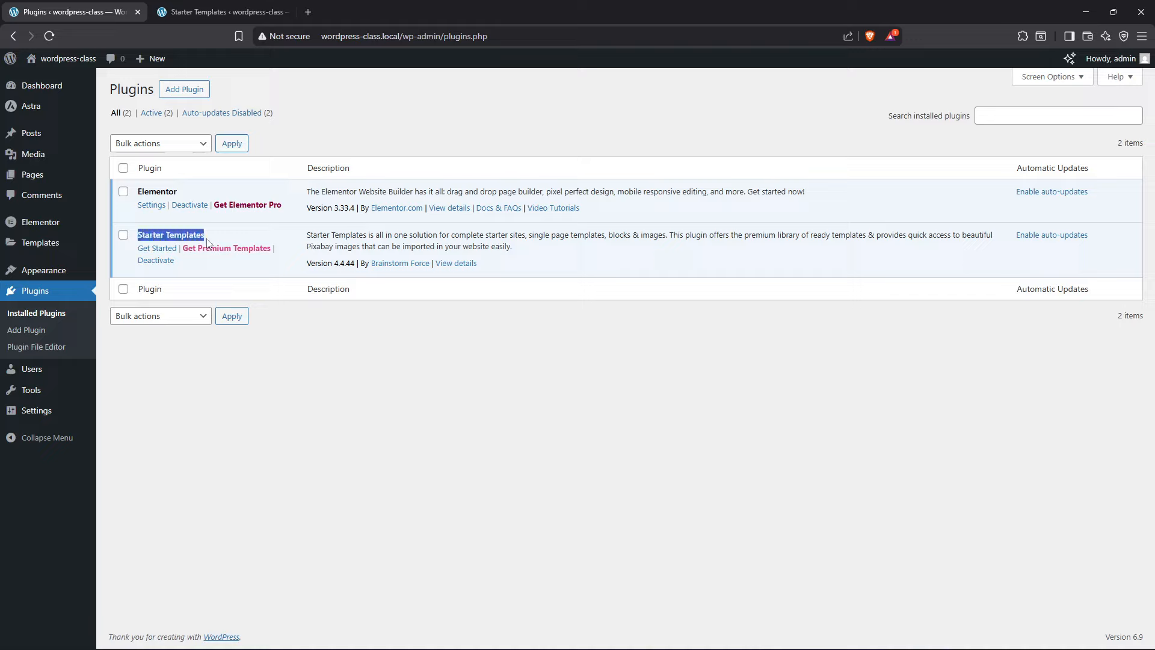
{"action": "left_click", "coordinate": [292, 398]}
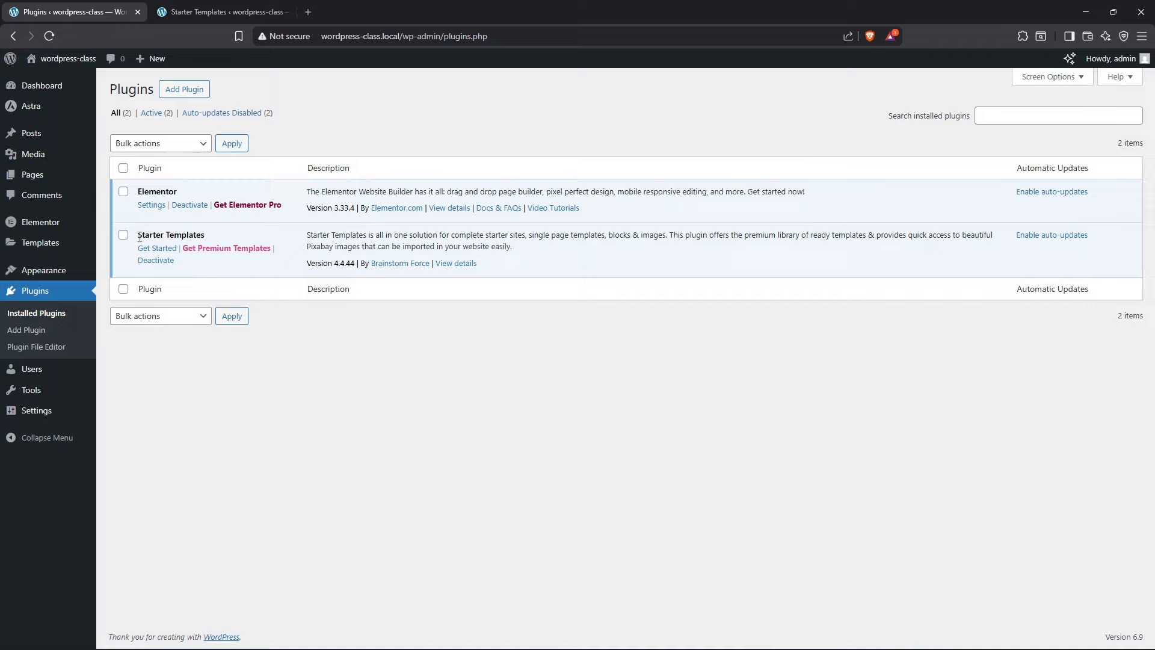
{"action": "left_click_drag", "start_coordinate": [139, 235], "coordinate": [225, 240]}
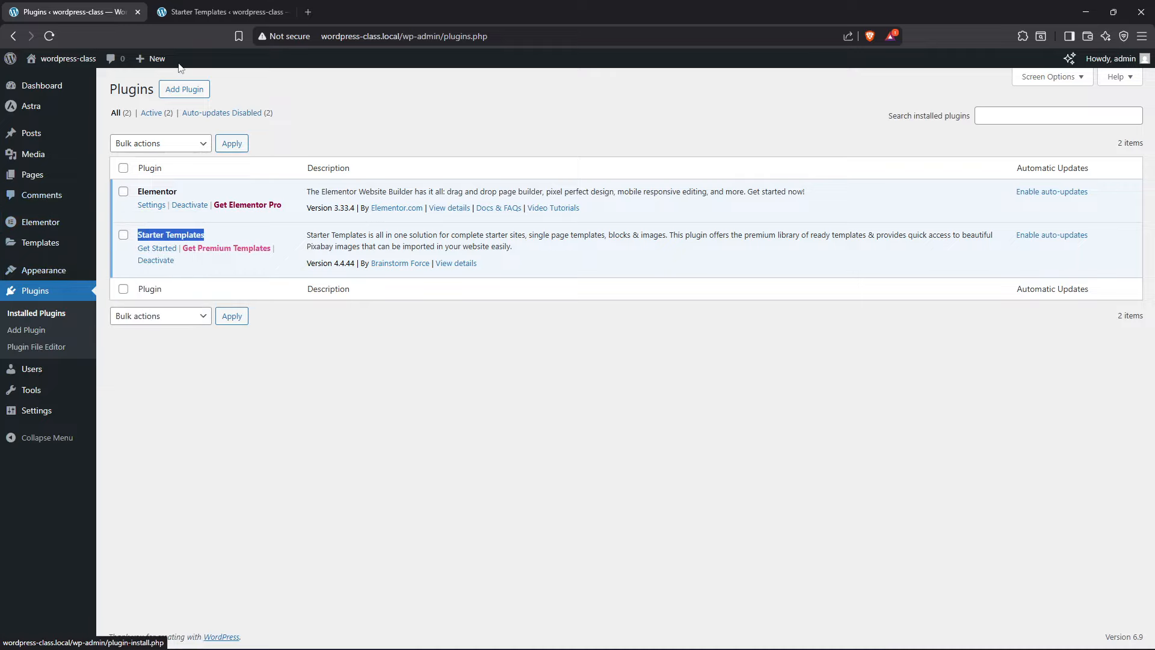
Exit the Starter Templates wizard to the WordPress dashboard and reopen it from Astra's dashboard
{"action": "left_click", "coordinate": [192, 12]}
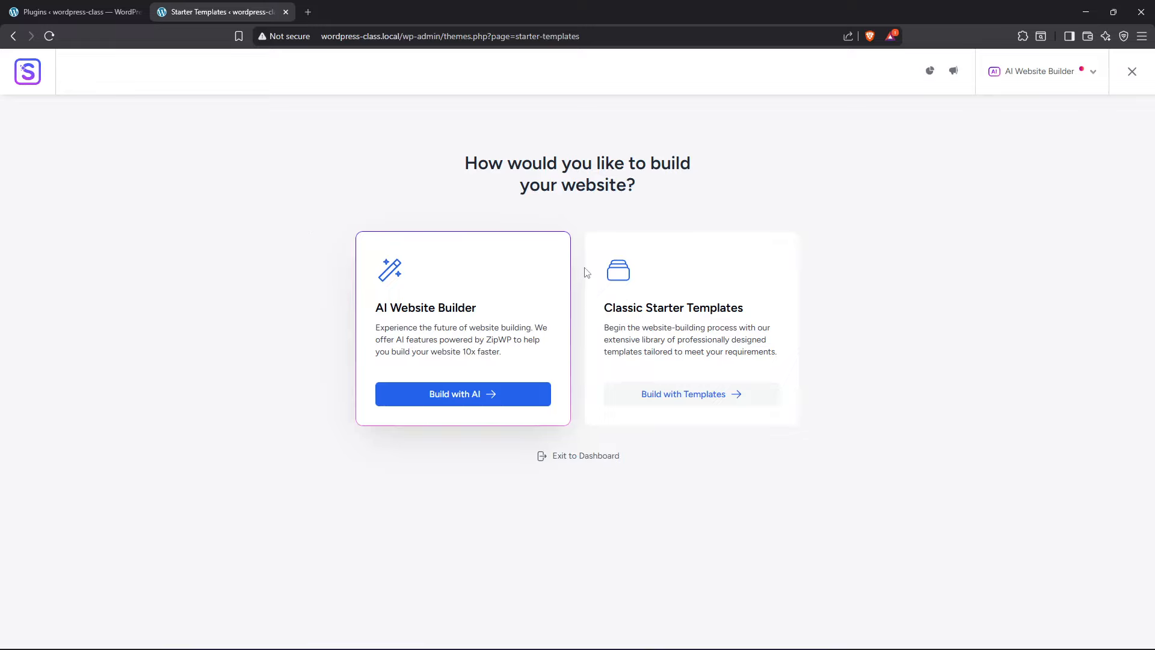
{"action": "left_click", "coordinate": [1132, 72]}
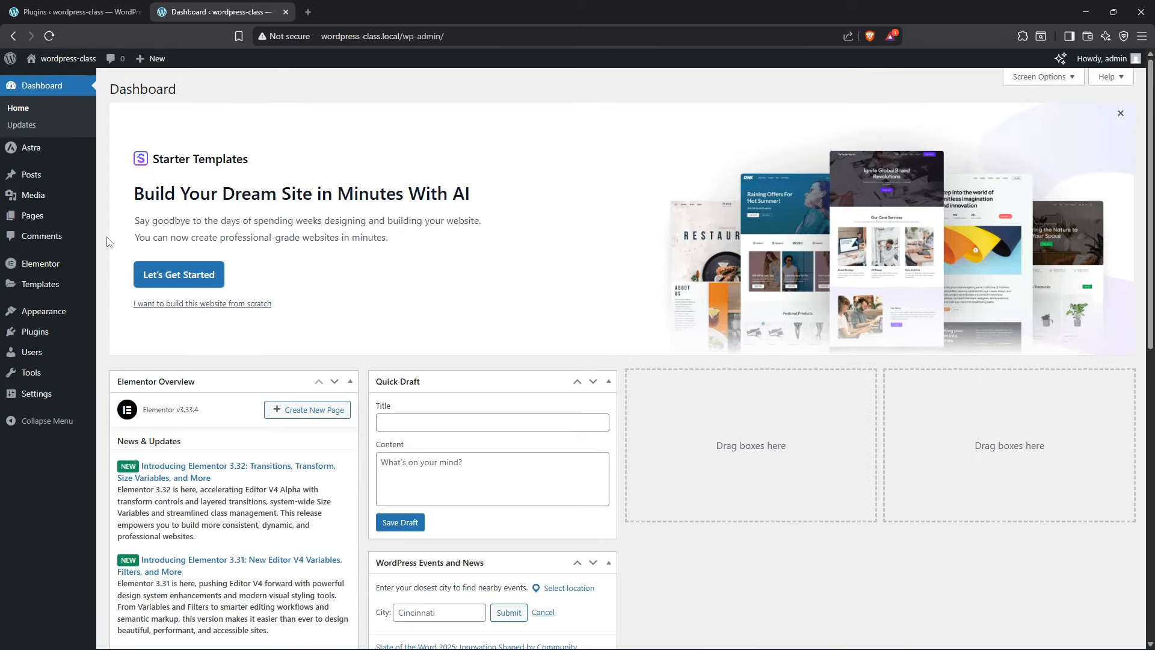
{"action": "mouse_move", "coordinate": [45, 260]}
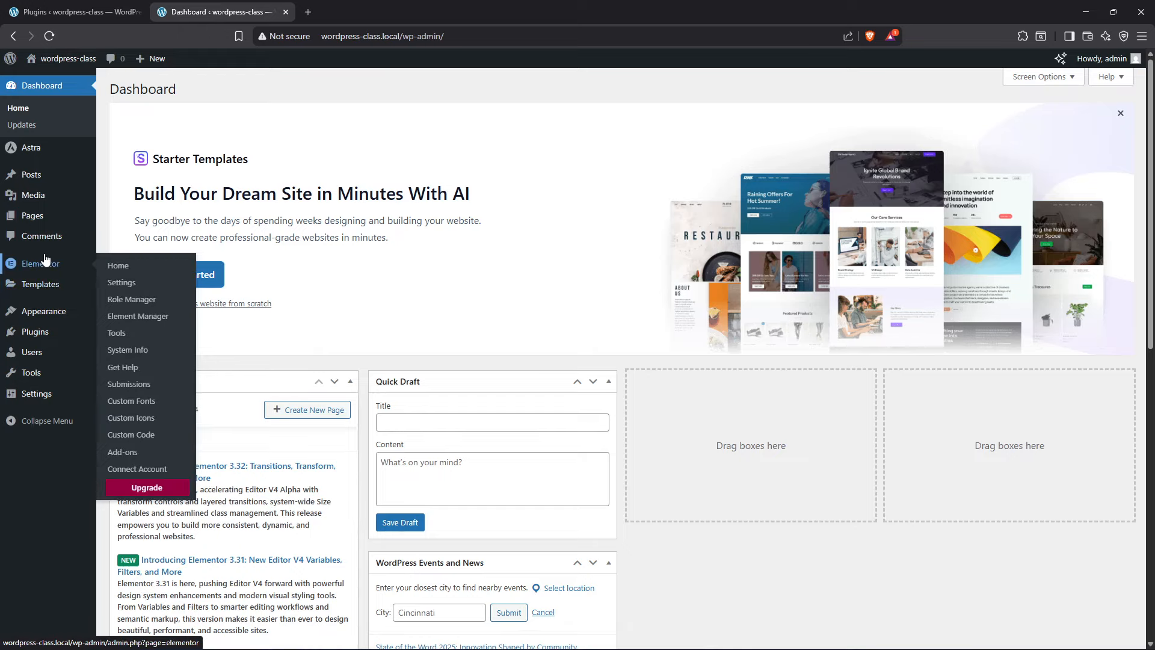
{"action": "mouse_move", "coordinate": [31, 155]}
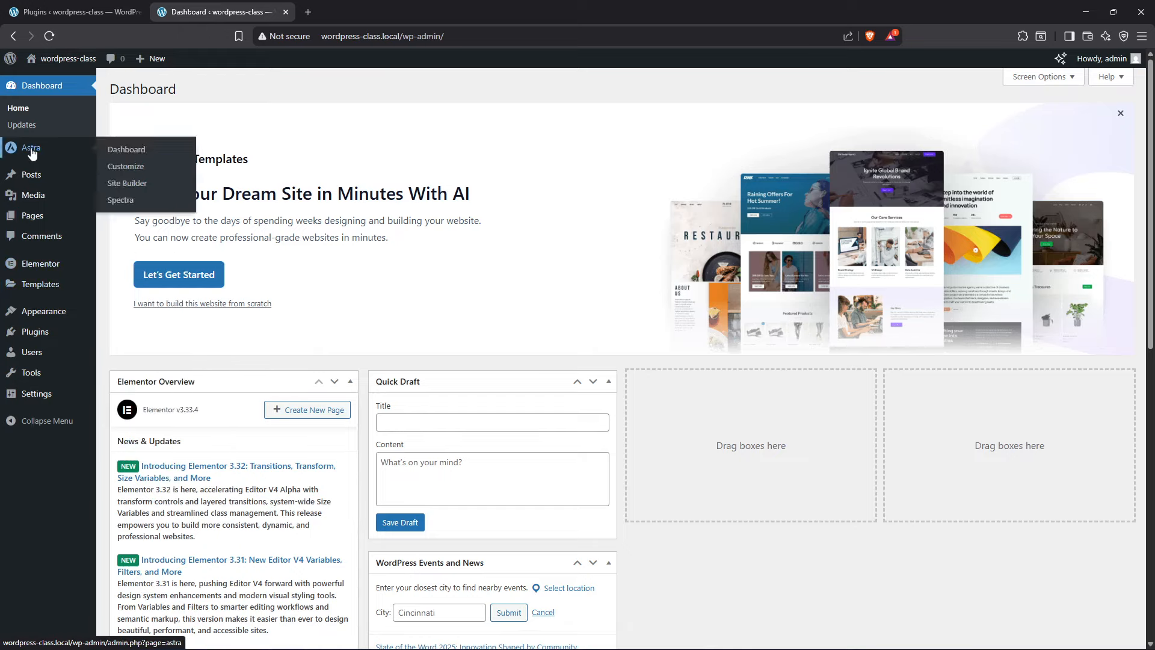
{"action": "left_click", "coordinate": [125, 148]}
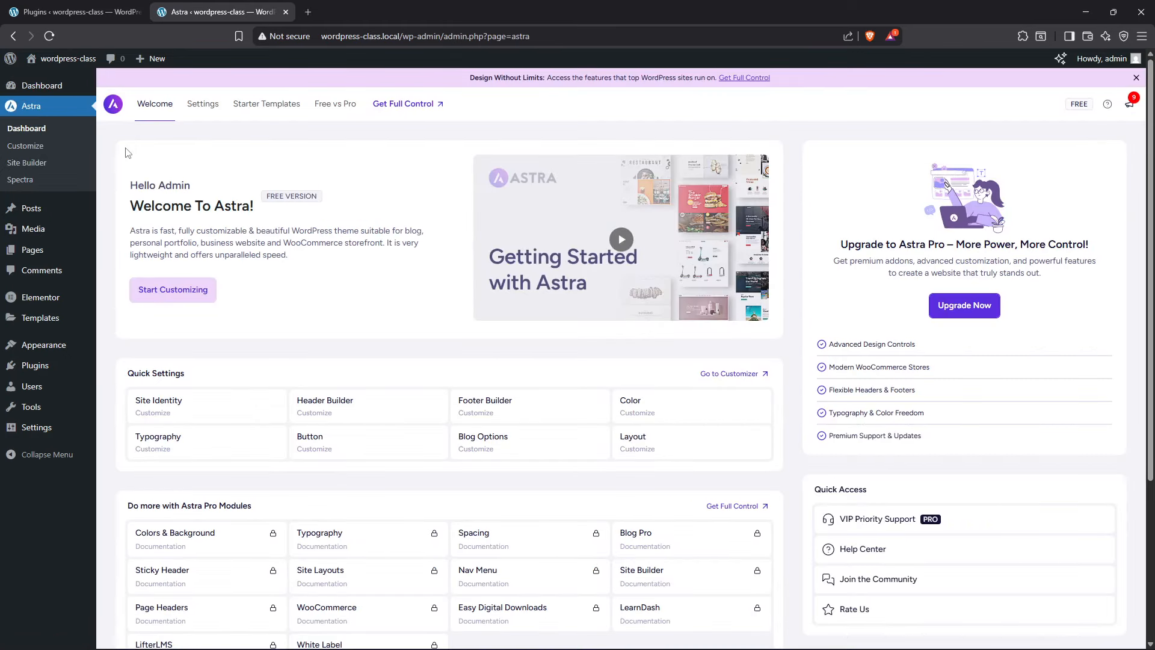
{"action": "left_click", "coordinate": [273, 107]}
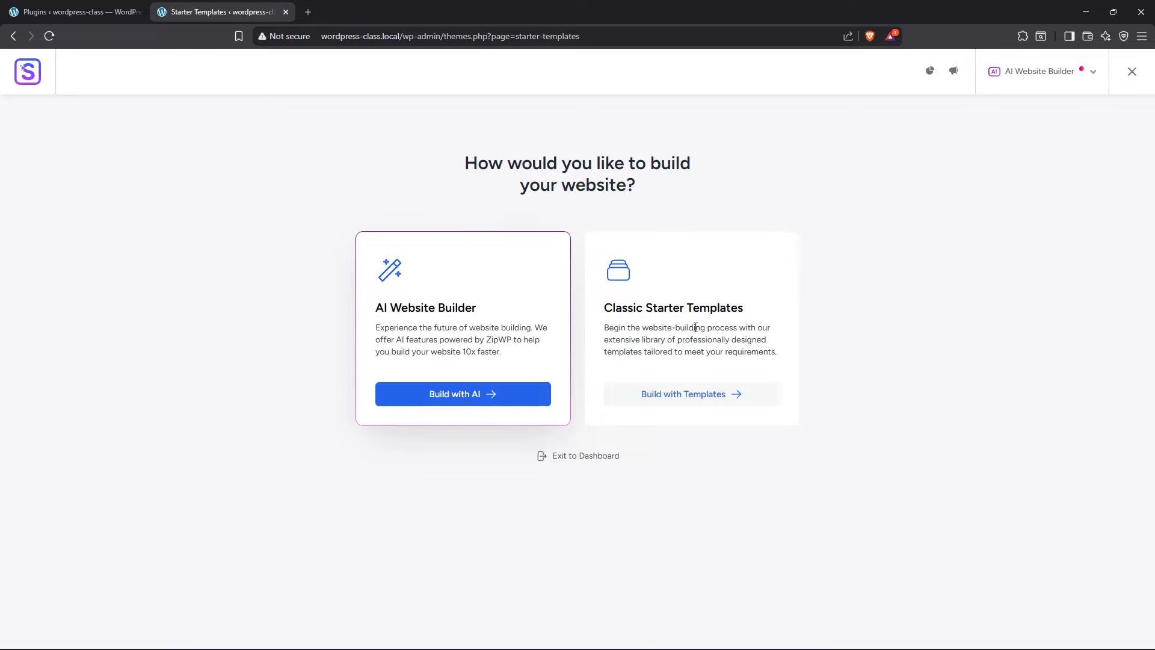
Choose Classic Starter Templates with Elementor as the page builder and dismiss the AI Builder suggestion
{"action": "left_click", "coordinate": [671, 397]}
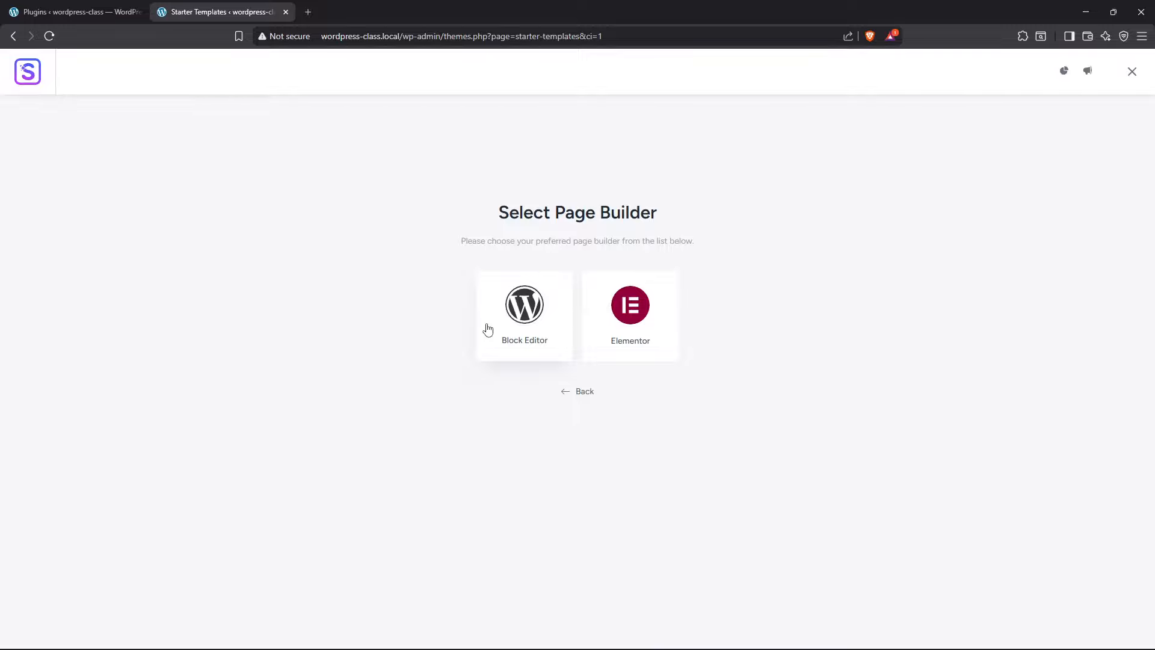
{"action": "left_click", "coordinate": [645, 325]}
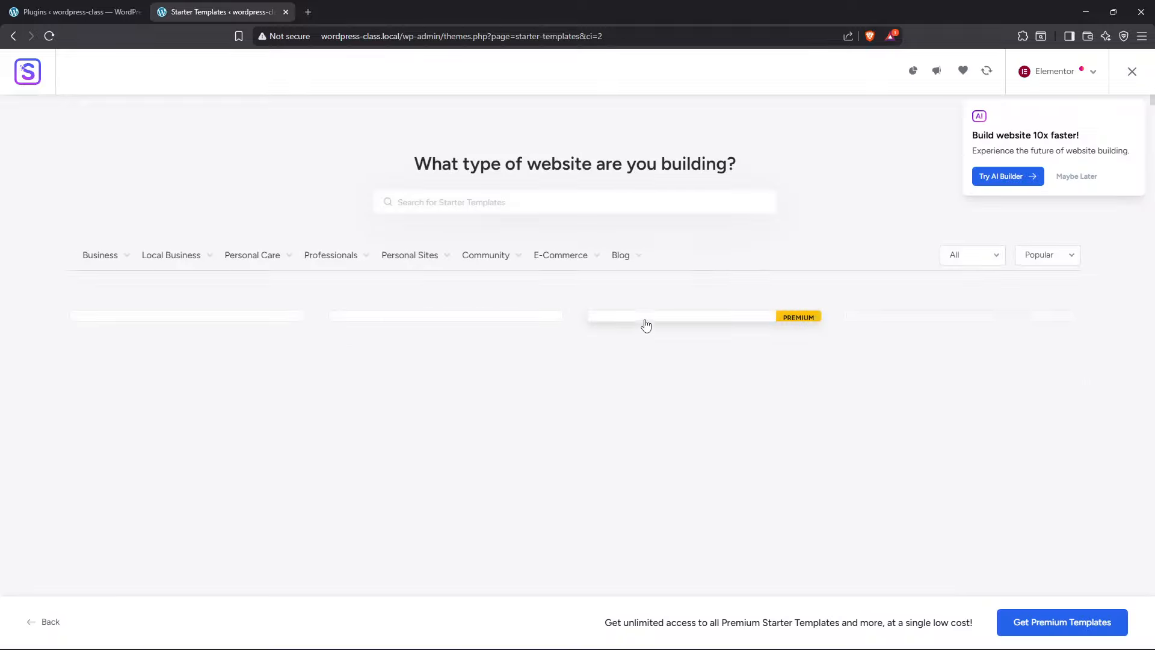
{"action": "scroll", "coordinate": [564, 301], "scroll_direction": "down", "scroll_amount": 2}
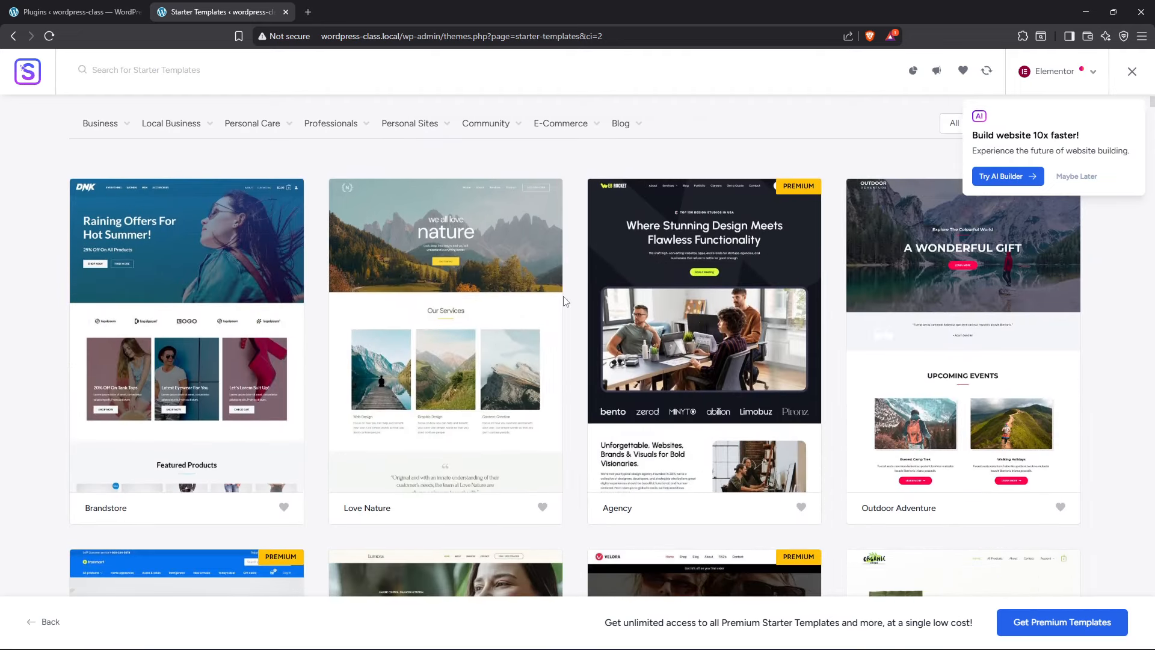
{"action": "left_click", "coordinate": [1083, 183]}
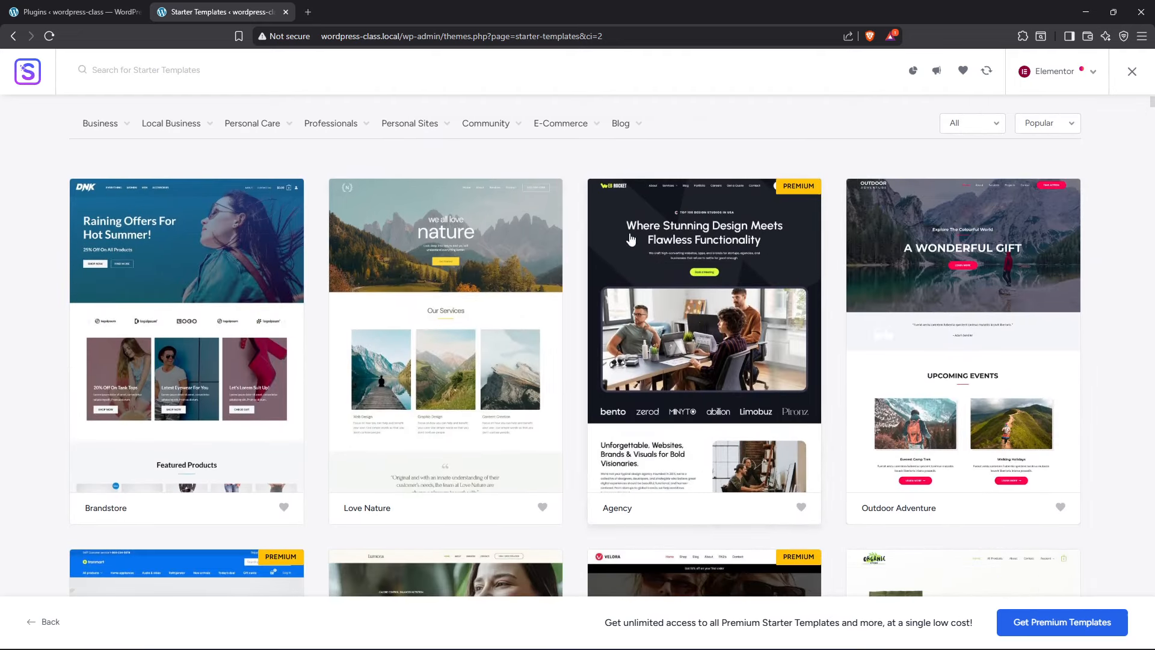
Look through the Elementor template gallery and check its All/Premium filter, sort order and Blog category options
{"action": "scroll", "coordinate": [583, 323], "scroll_direction": "down", "scroll_amount": 1}
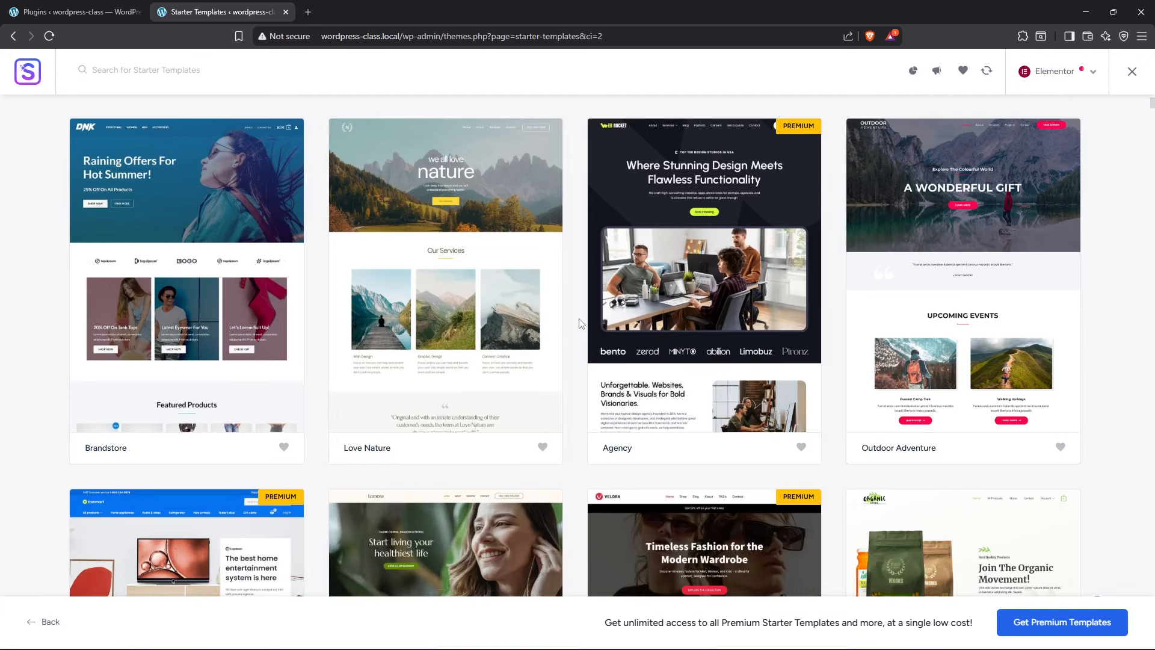
{"action": "scroll", "coordinate": [583, 323], "scroll_direction": "down", "scroll_amount": 10}
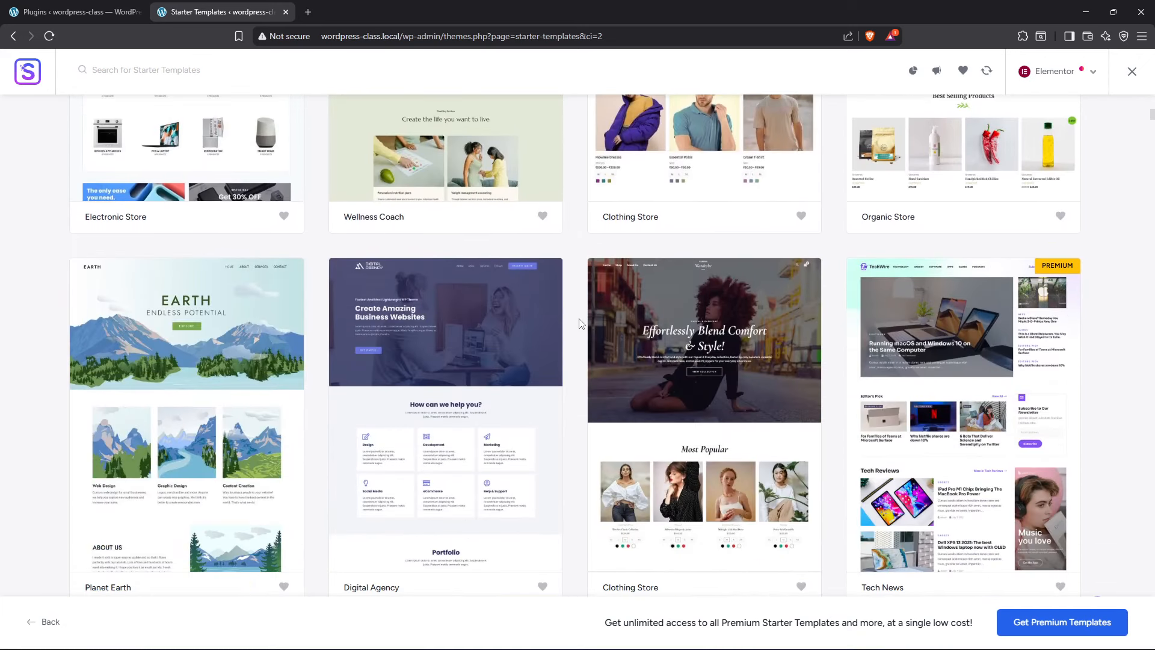
{"action": "scroll", "coordinate": [581, 323], "scroll_direction": "down", "scroll_amount": 2}
{"action": "scroll", "coordinate": [572, 307], "scroll_direction": "up", "scroll_amount": 9}
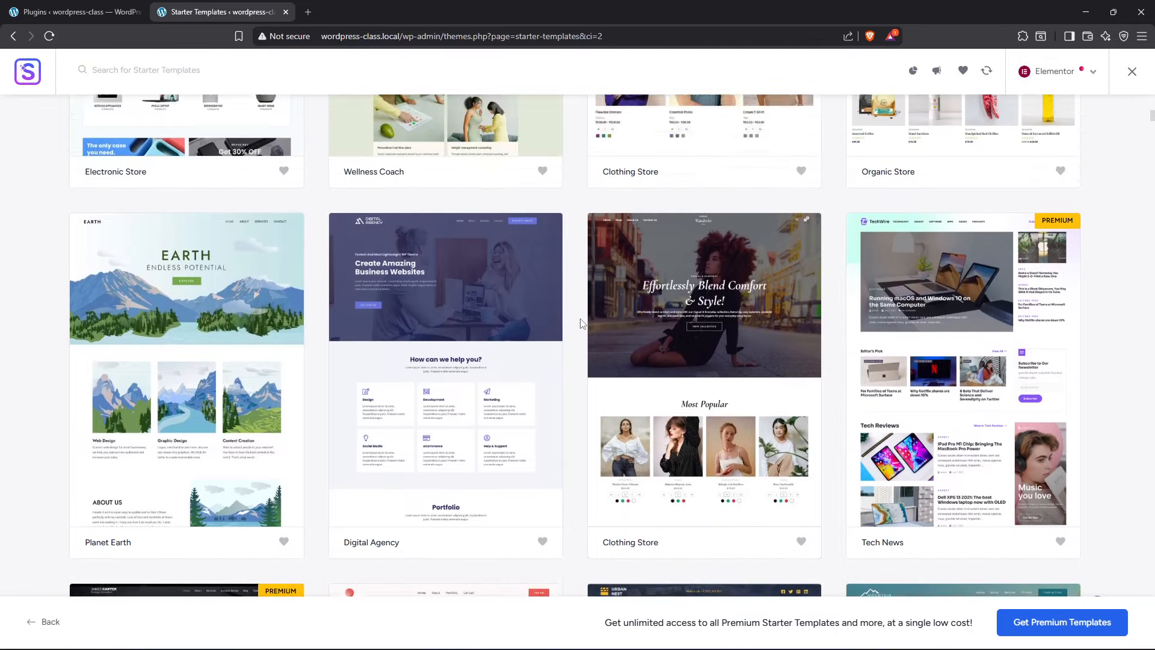
{"action": "scroll", "coordinate": [581, 321], "scroll_direction": "up", "scroll_amount": 6}
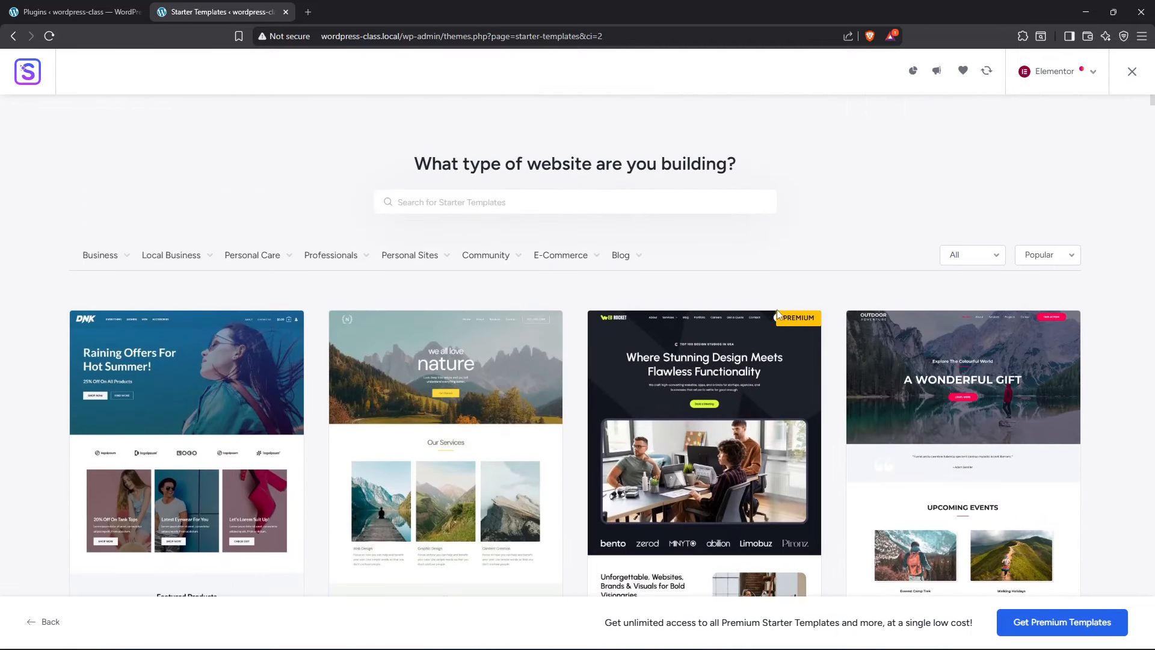
{"action": "left_click", "coordinate": [982, 260]}
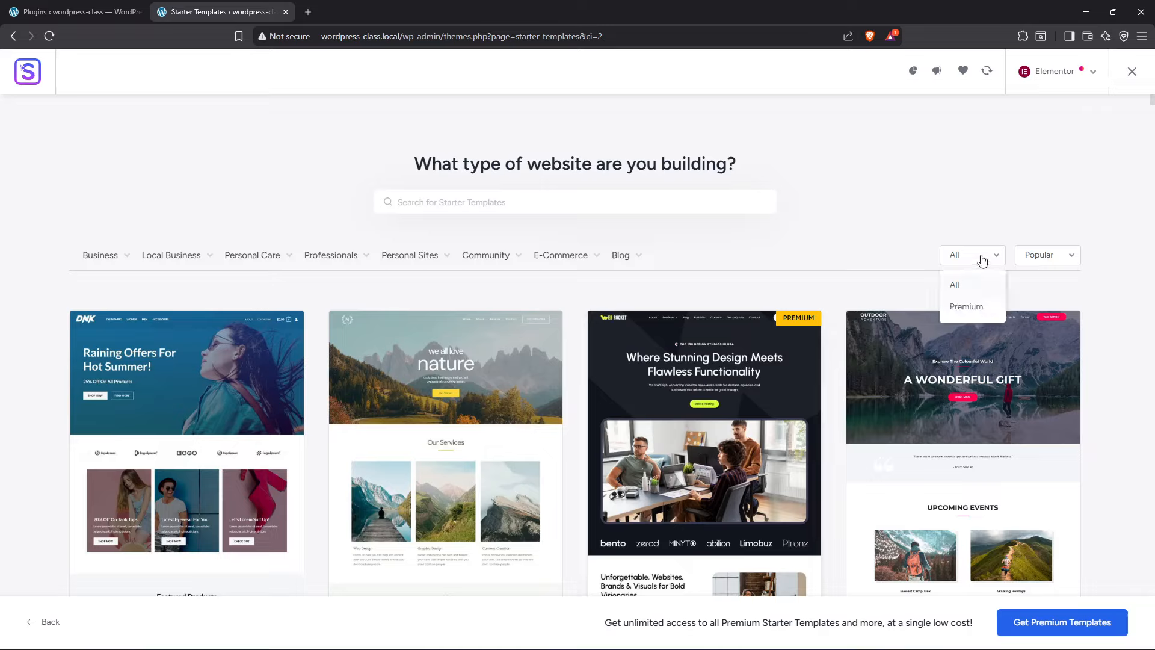
{"action": "left_click", "coordinate": [983, 260]}
{"action": "left_click", "coordinate": [1072, 258]}
{"action": "left_click", "coordinate": [1073, 259]}
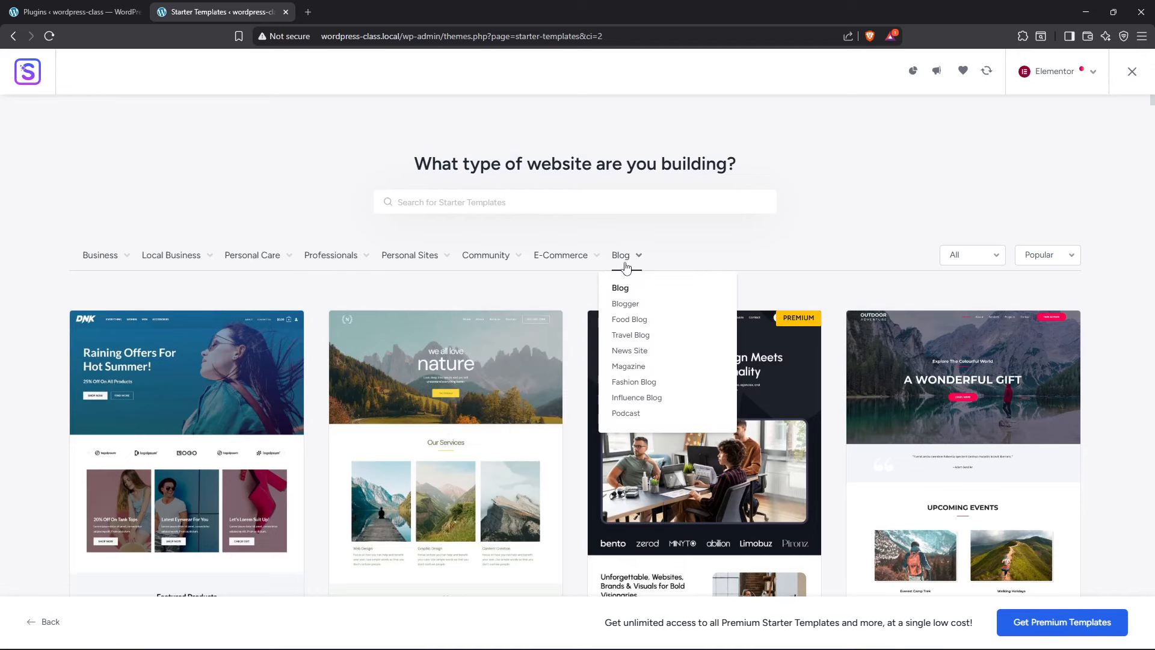
{"action": "mouse_move", "coordinate": [621, 255]}
{"action": "scroll", "coordinate": [643, 267], "scroll_direction": "down", "scroll_amount": 2}
{"action": "scroll", "coordinate": [557, 306], "scroll_direction": "down", "scroll_amount": 1}
{"action": "scroll", "coordinate": [562, 309], "scroll_direction": "up", "scroll_amount": 2}
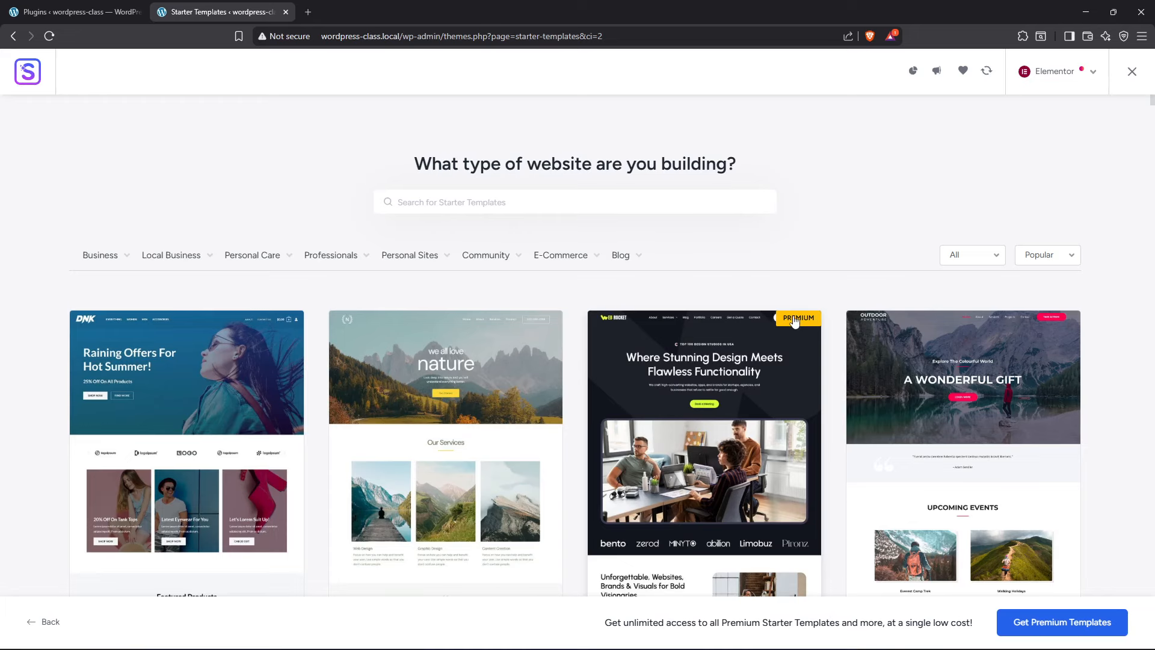
Browse further through the free and premium templates and select the Digital Agency template
{"action": "scroll", "coordinate": [584, 289], "scroll_direction": "down", "scroll_amount": 9}
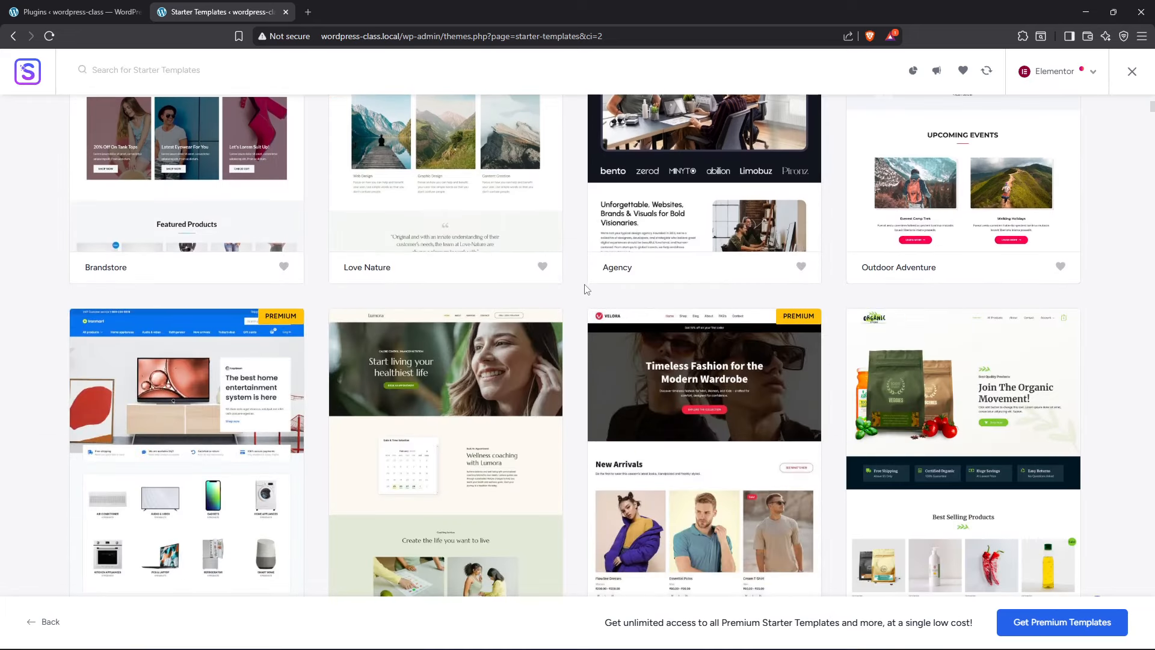
{"action": "scroll", "coordinate": [577, 282], "scroll_direction": "down", "scroll_amount": 5}
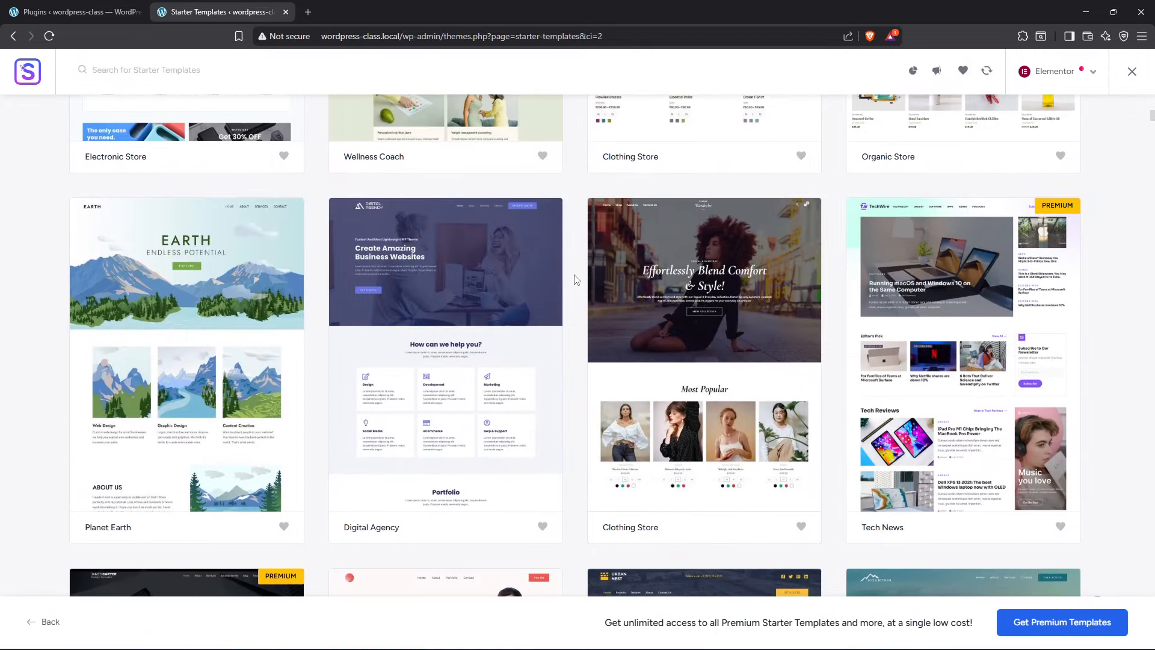
{"action": "scroll", "coordinate": [575, 279], "scroll_direction": "down", "scroll_amount": 5}
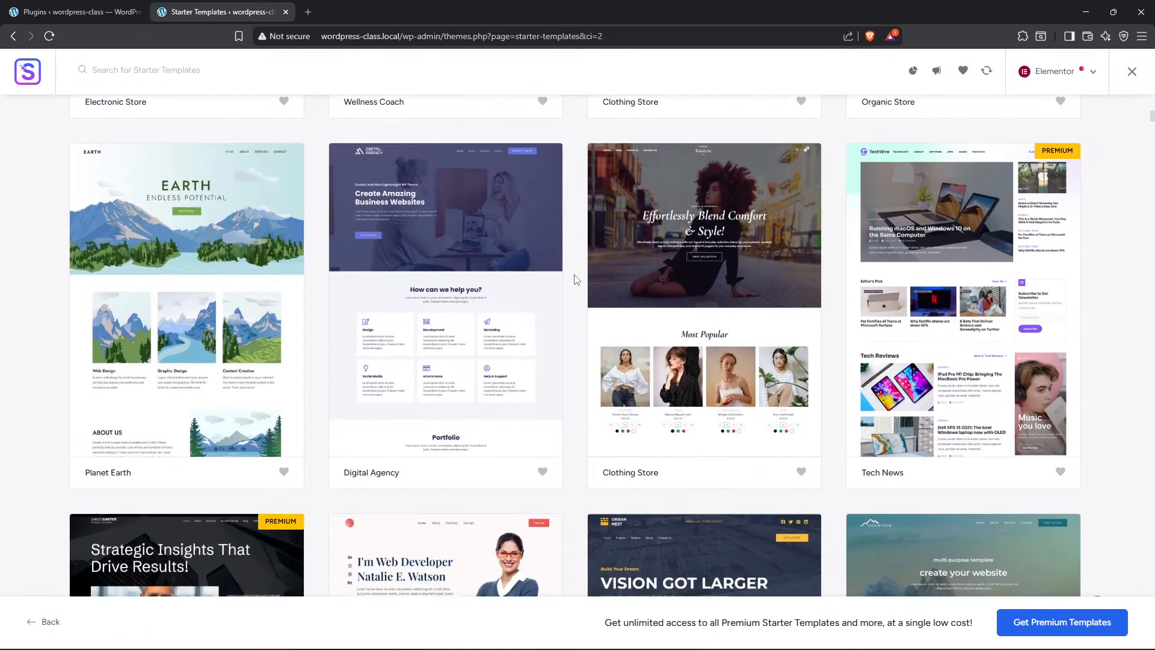
{"action": "scroll", "coordinate": [575, 279], "scroll_direction": "down", "scroll_amount": 5}
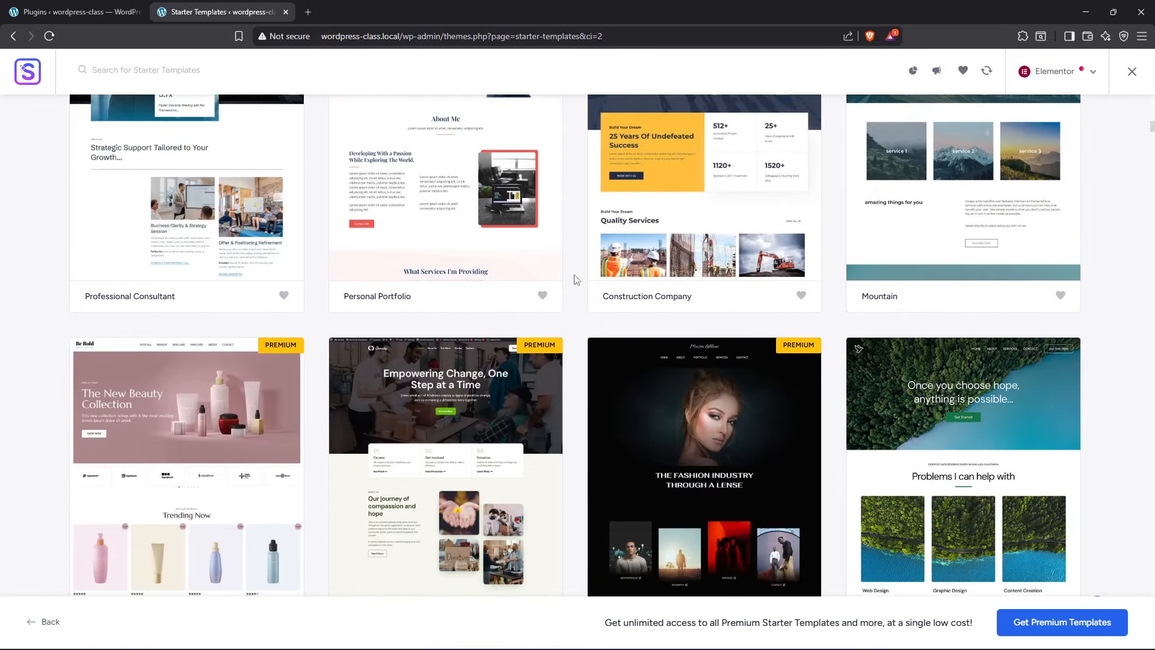
{"action": "scroll", "coordinate": [575, 279], "scroll_direction": "down", "scroll_amount": 4}
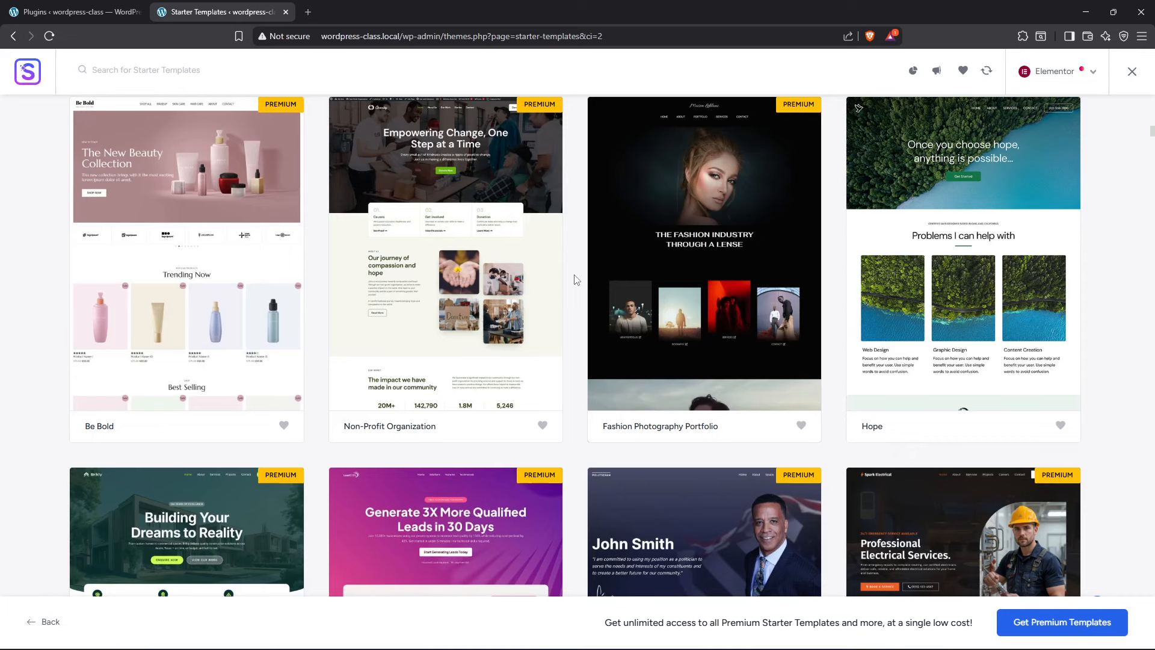
{"action": "scroll", "coordinate": [574, 279], "scroll_direction": "down", "scroll_amount": 7}
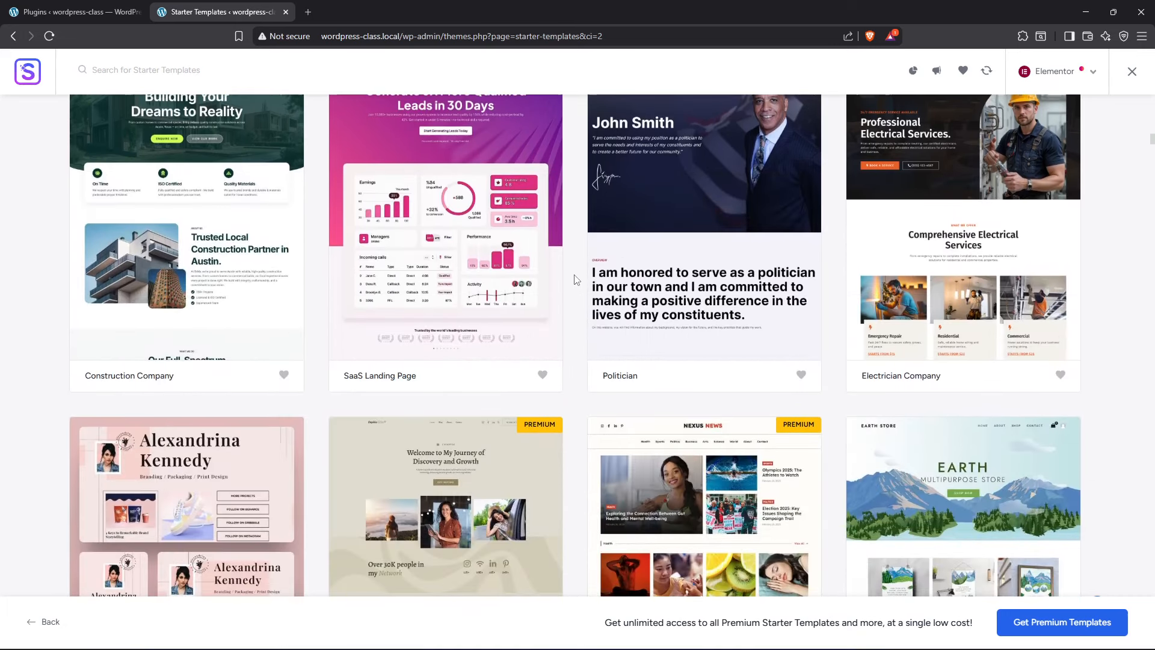
{"action": "scroll", "coordinate": [574, 279], "scroll_direction": "down", "scroll_amount": 4}
{"action": "scroll", "coordinate": [575, 279], "scroll_direction": "up", "scroll_amount": 5}
{"action": "scroll", "coordinate": [575, 279], "scroll_direction": "up", "scroll_amount": 20}
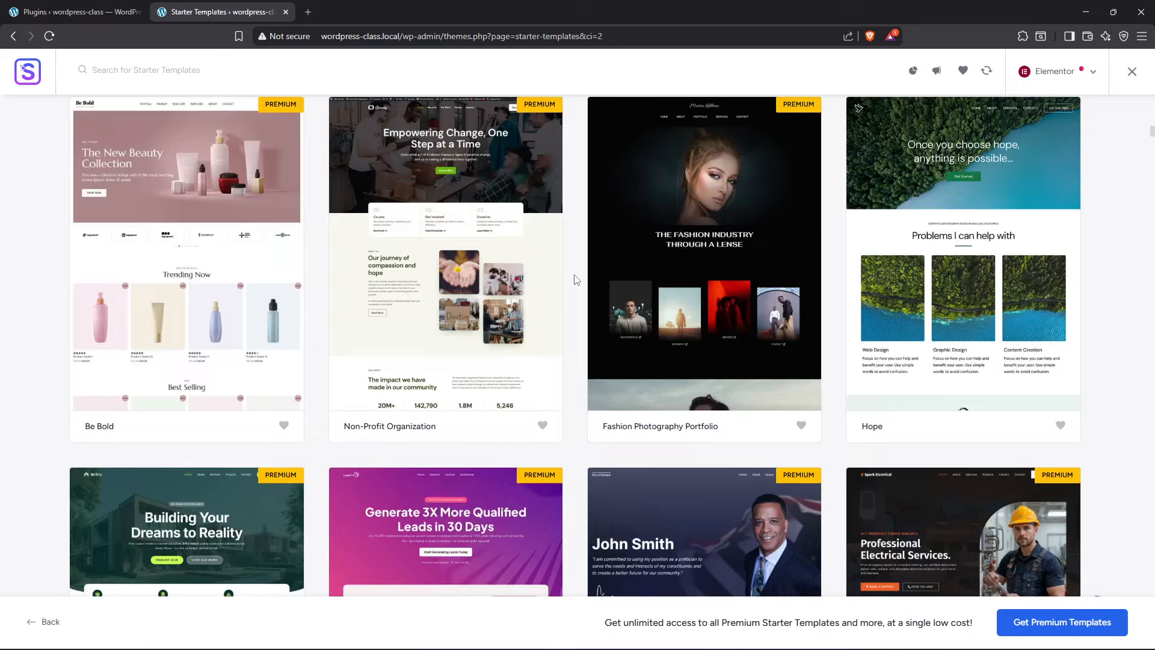
{"action": "scroll", "coordinate": [575, 280], "scroll_direction": "down", "scroll_amount": 2}
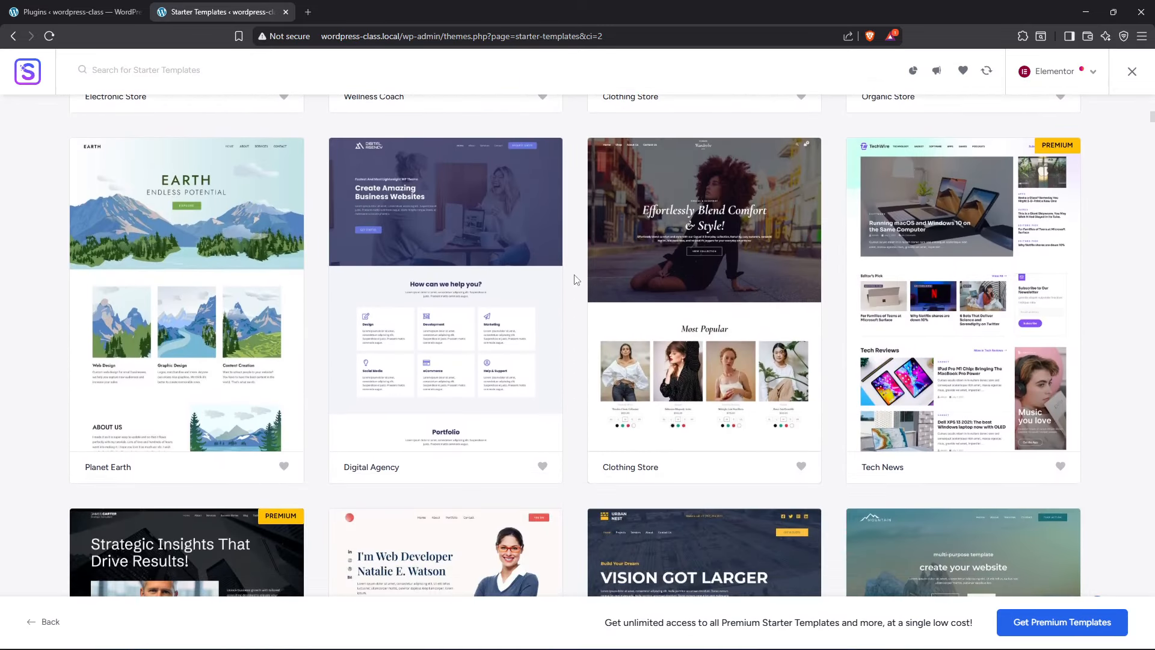
{"action": "scroll", "coordinate": [493, 284], "scroll_direction": "up", "scroll_amount": 1}
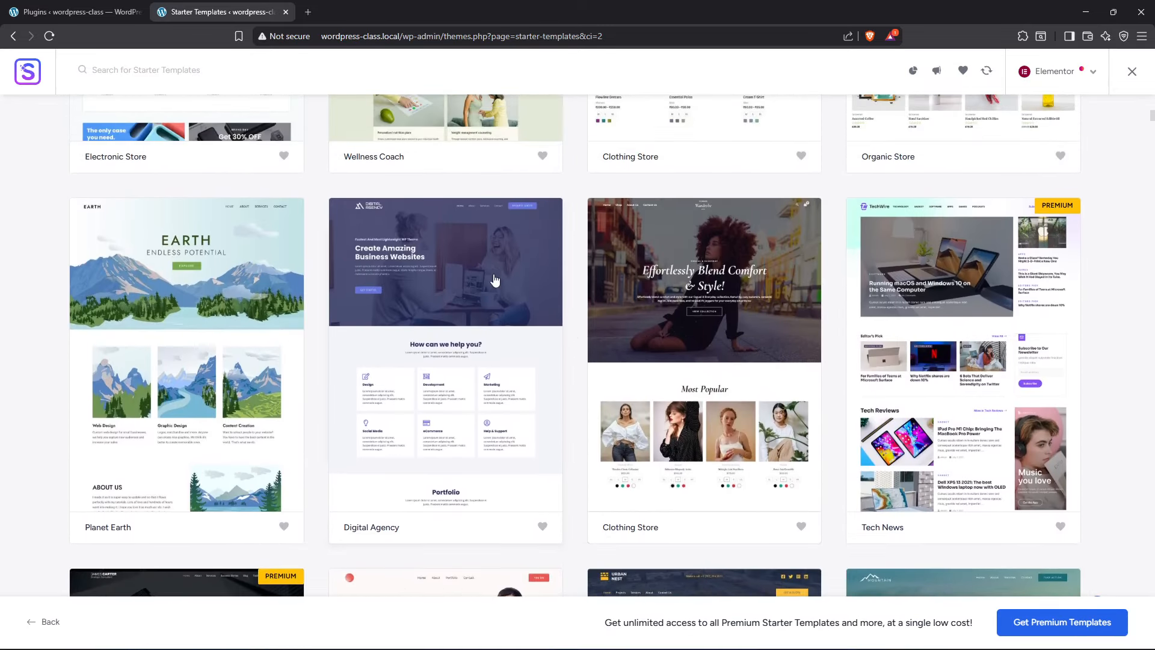
{"action": "left_click", "coordinate": [452, 349]}
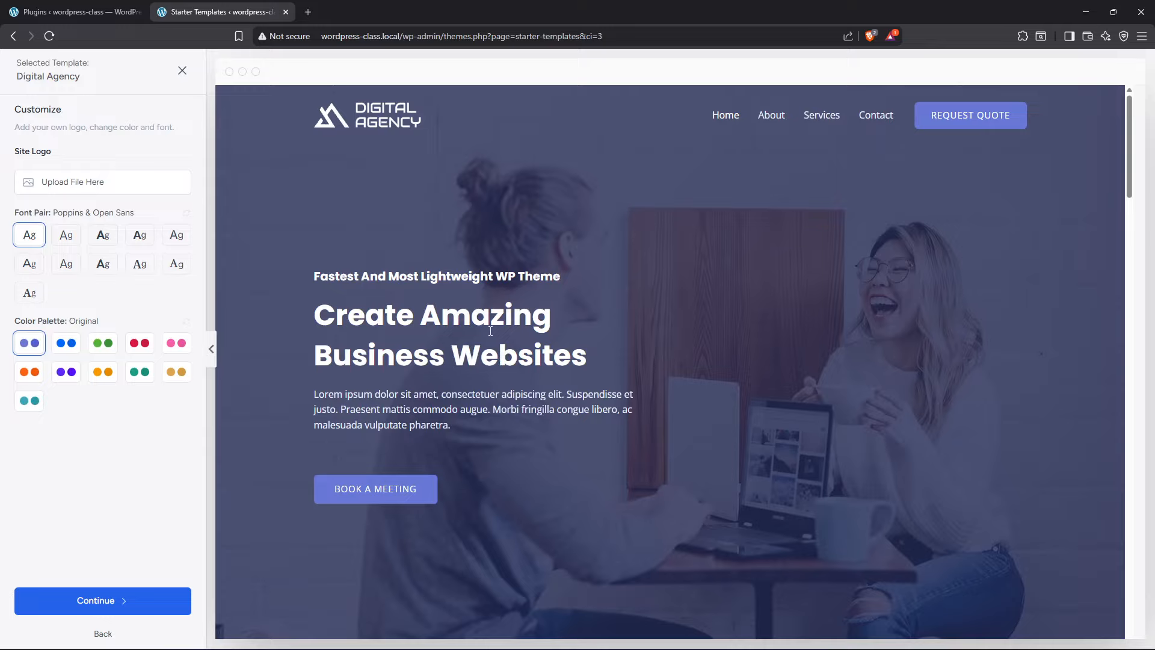
Examine the Digital Agency template preview, from its services, portfolio and testimonial sections to the leadership section and footer
{"action": "scroll", "coordinate": [480, 311], "scroll_direction": "down", "scroll_amount": 9}
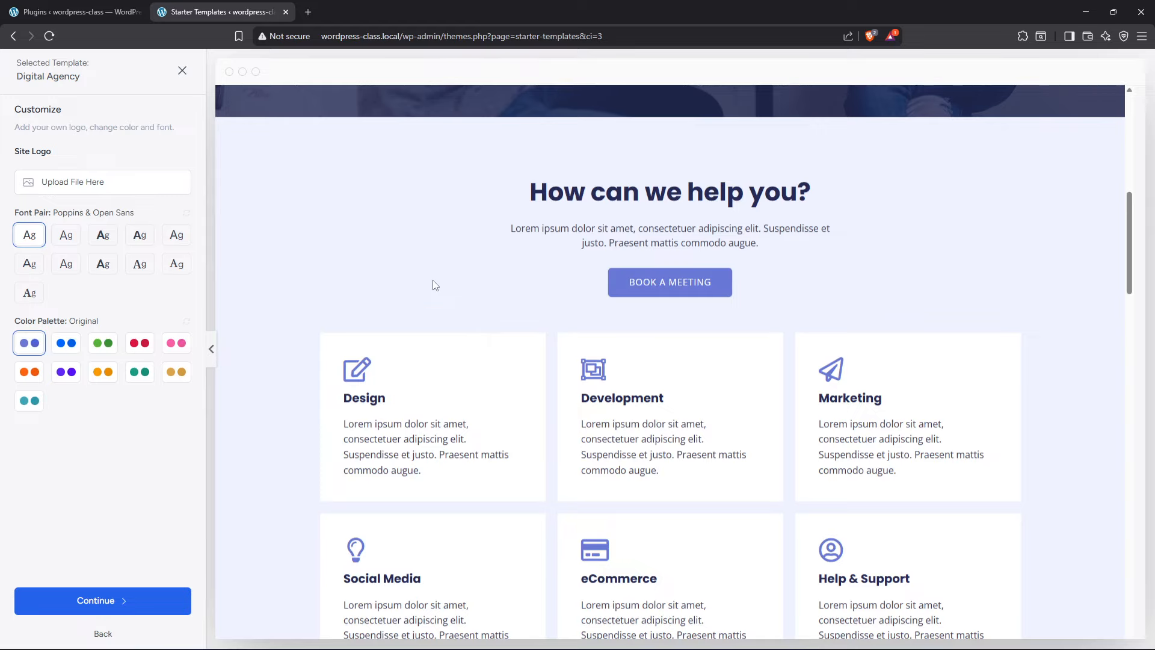
{"action": "scroll", "coordinate": [433, 280], "scroll_direction": "down", "scroll_amount": 6}
{"action": "scroll", "coordinate": [581, 324], "scroll_direction": "down", "scroll_amount": 7}
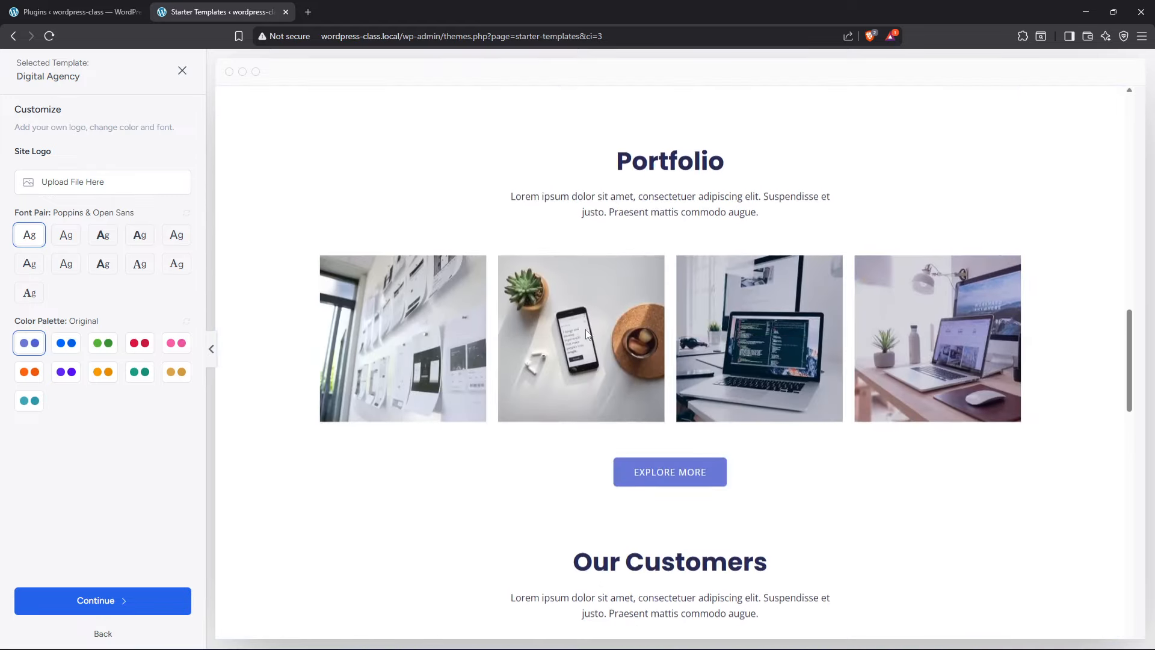
{"action": "scroll", "coordinate": [582, 324], "scroll_direction": "down", "scroll_amount": 5}
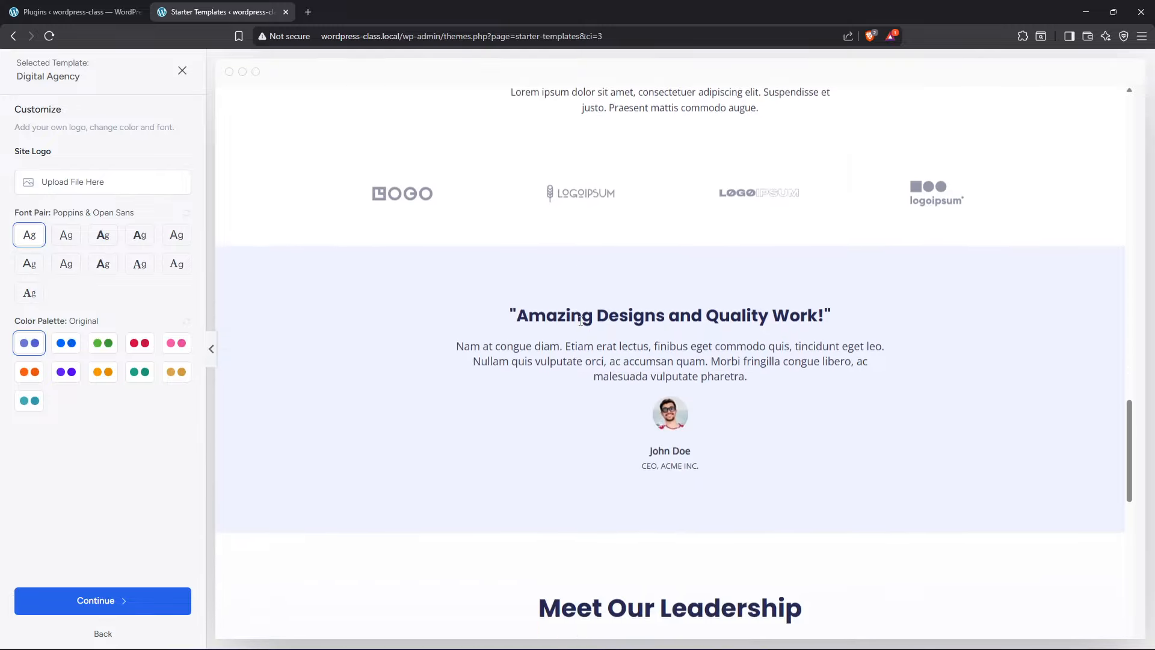
{"action": "scroll", "coordinate": [563, 314], "scroll_direction": "down", "scroll_amount": 3}
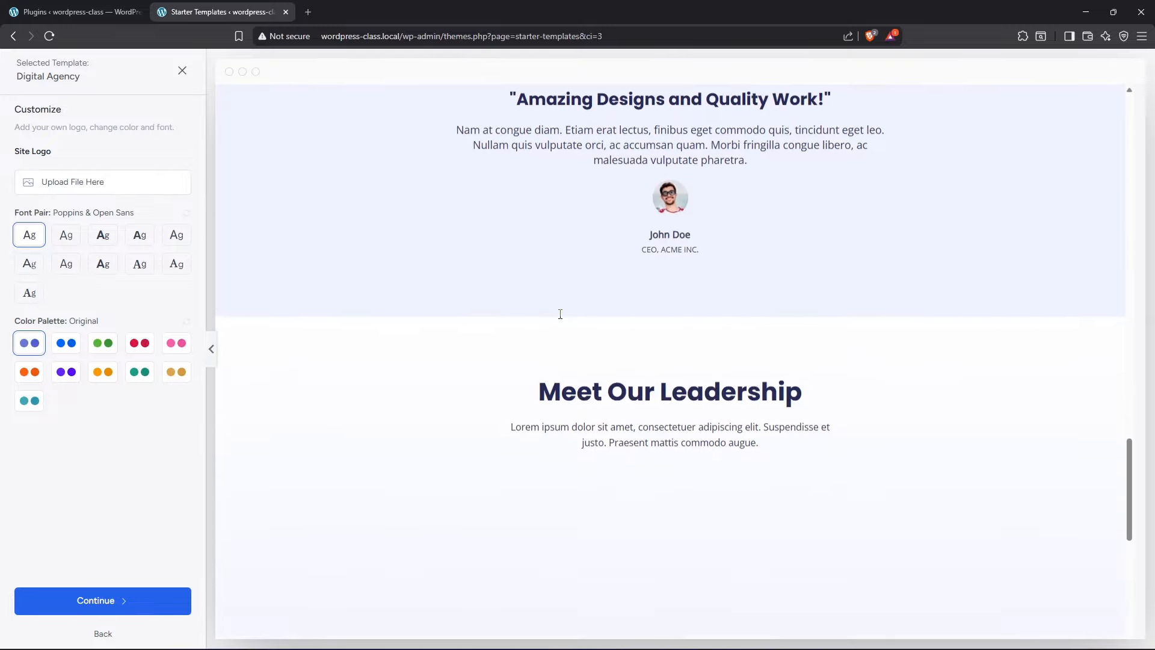
{"action": "scroll", "coordinate": [560, 313], "scroll_direction": "down", "scroll_amount": 6}
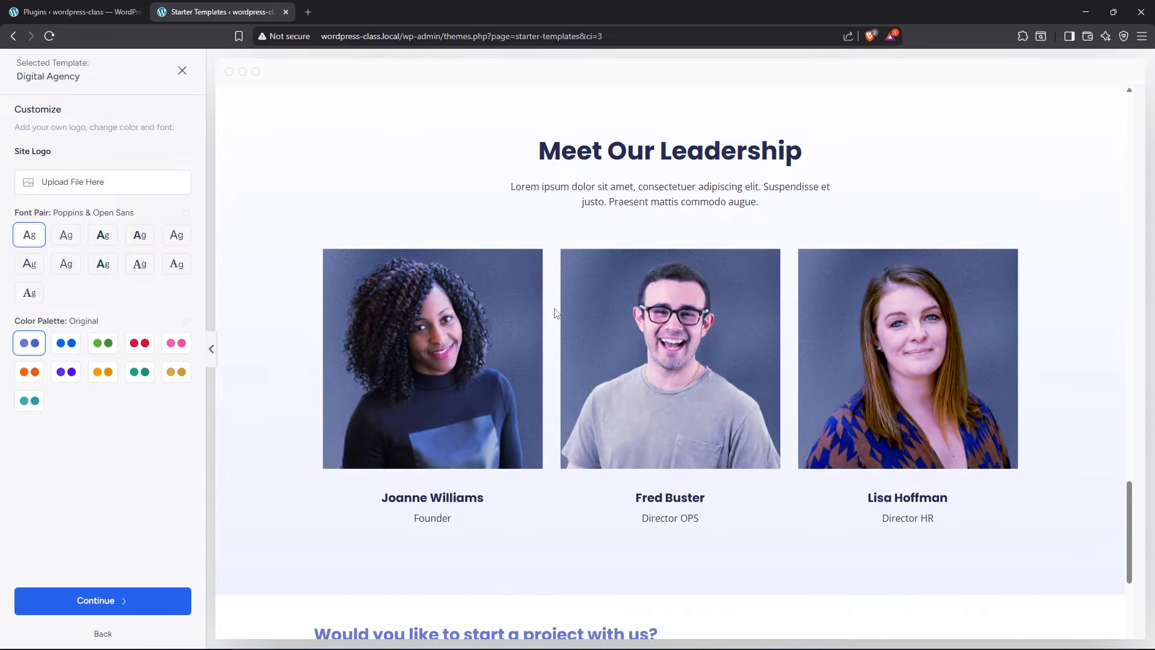
{"action": "scroll", "coordinate": [556, 312], "scroll_direction": "down", "scroll_amount": 4}
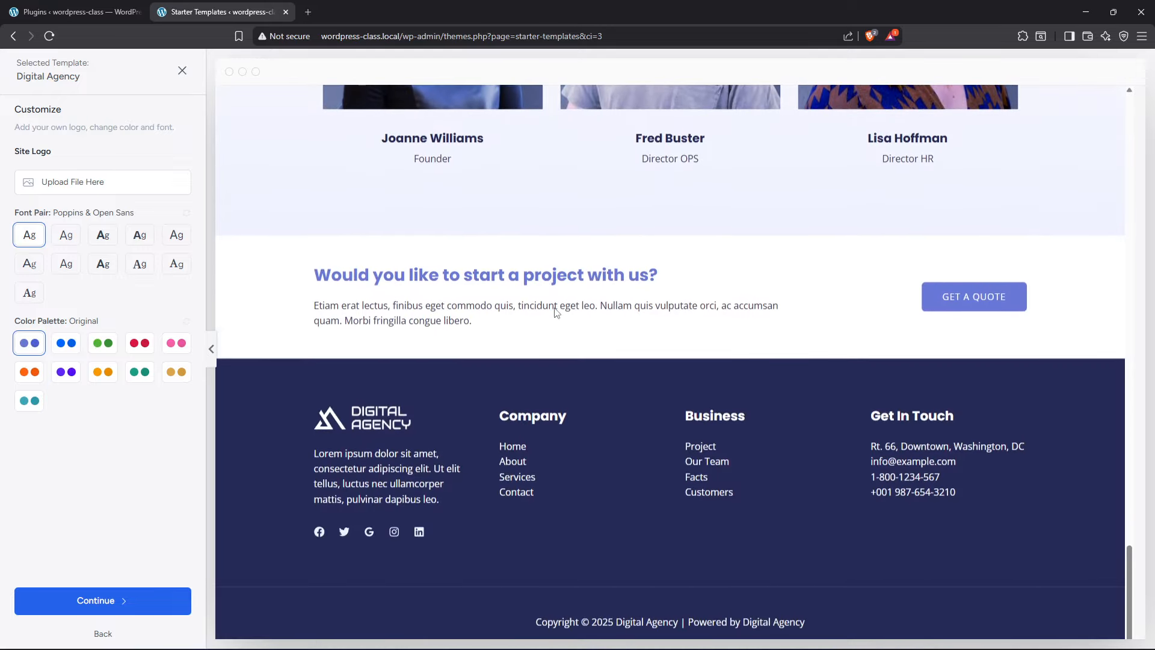
{"action": "scroll", "coordinate": [556, 312], "scroll_direction": "up", "scroll_amount": 14}
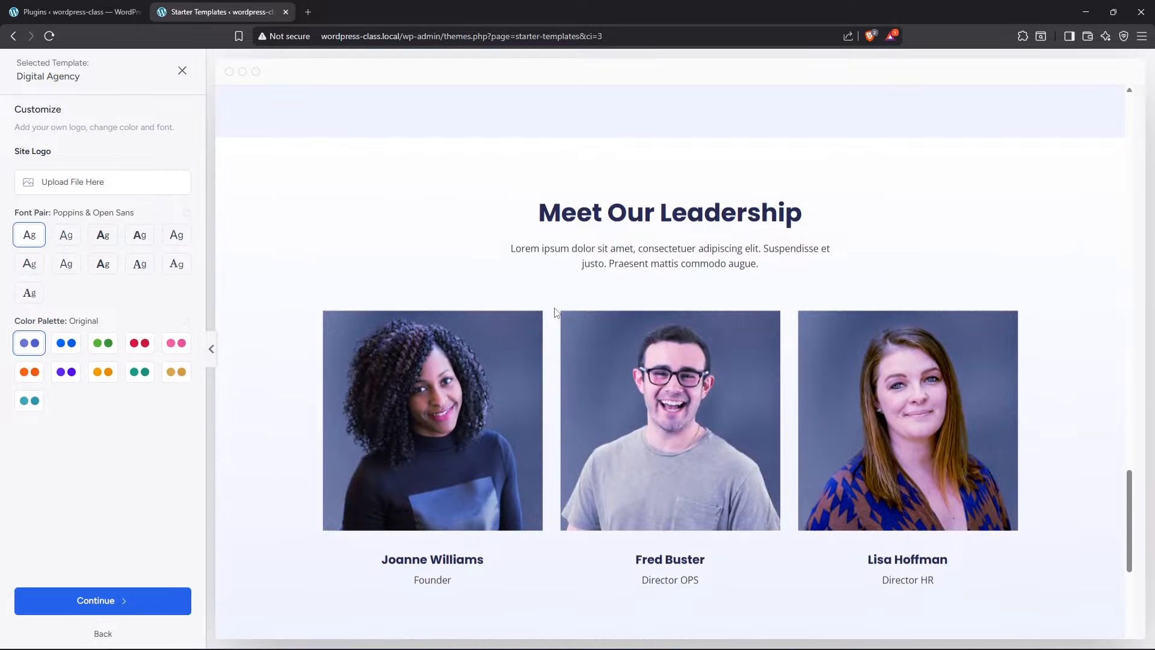
{"action": "scroll", "coordinate": [556, 312], "scroll_direction": "up", "scroll_amount": 10}
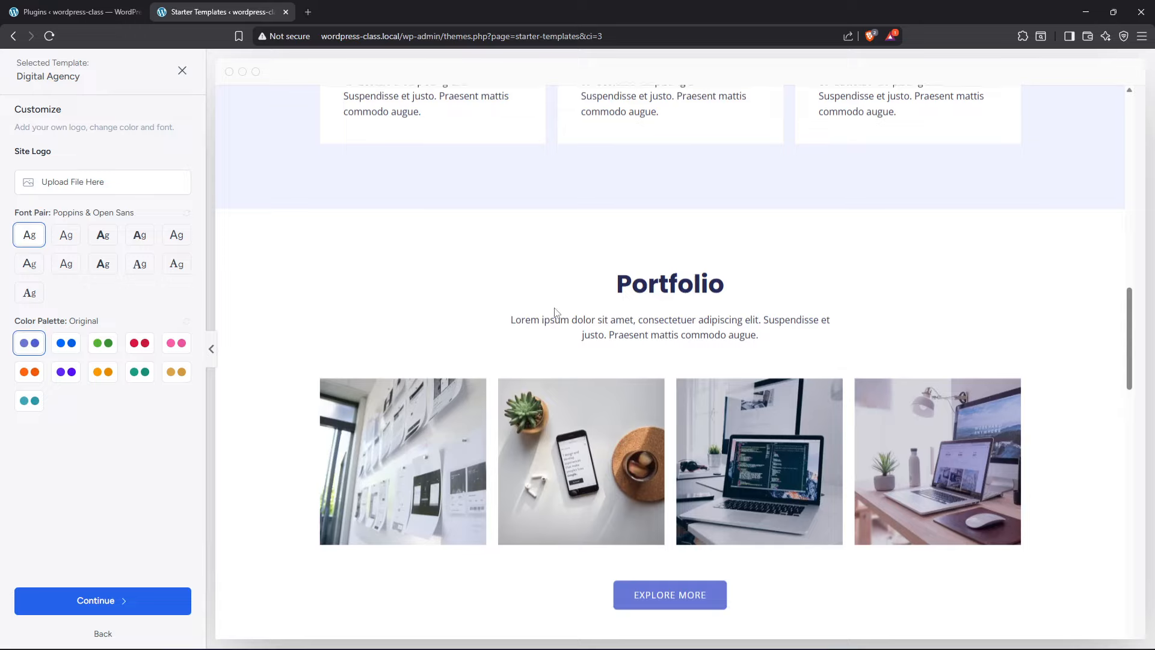
Examine the placeholder text in the Digital Agency template's hero section and Design service card
{"action": "scroll", "coordinate": [554, 311], "scroll_direction": "up", "scroll_amount": 10}
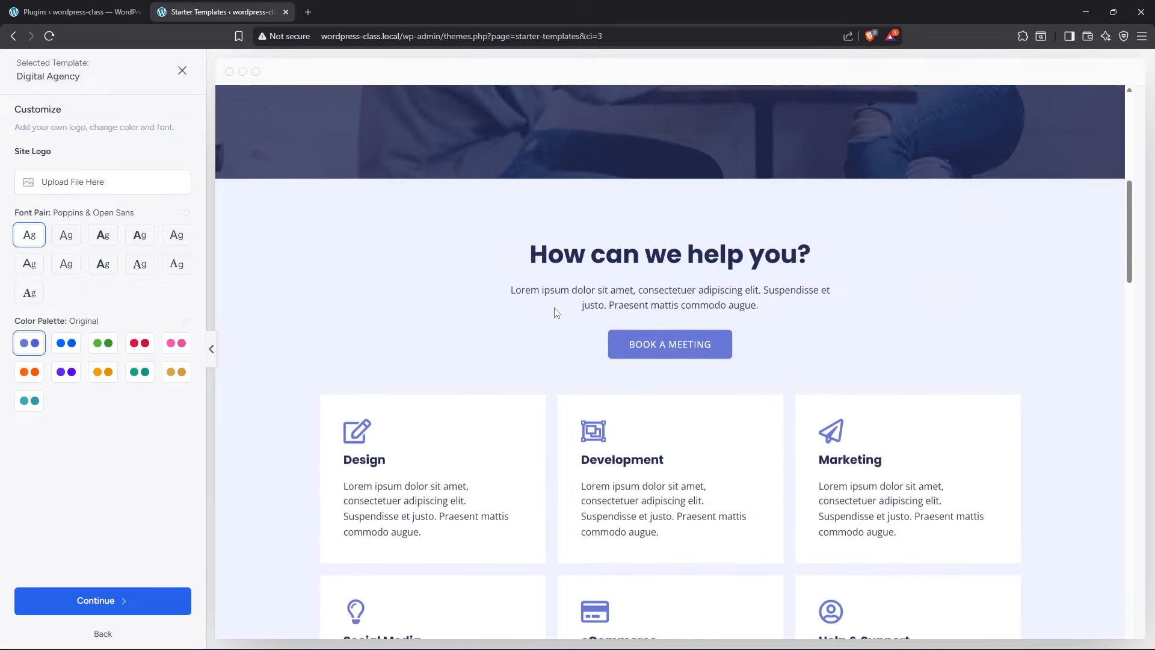
{"action": "scroll", "coordinate": [555, 309], "scroll_direction": "up", "scroll_amount": 10}
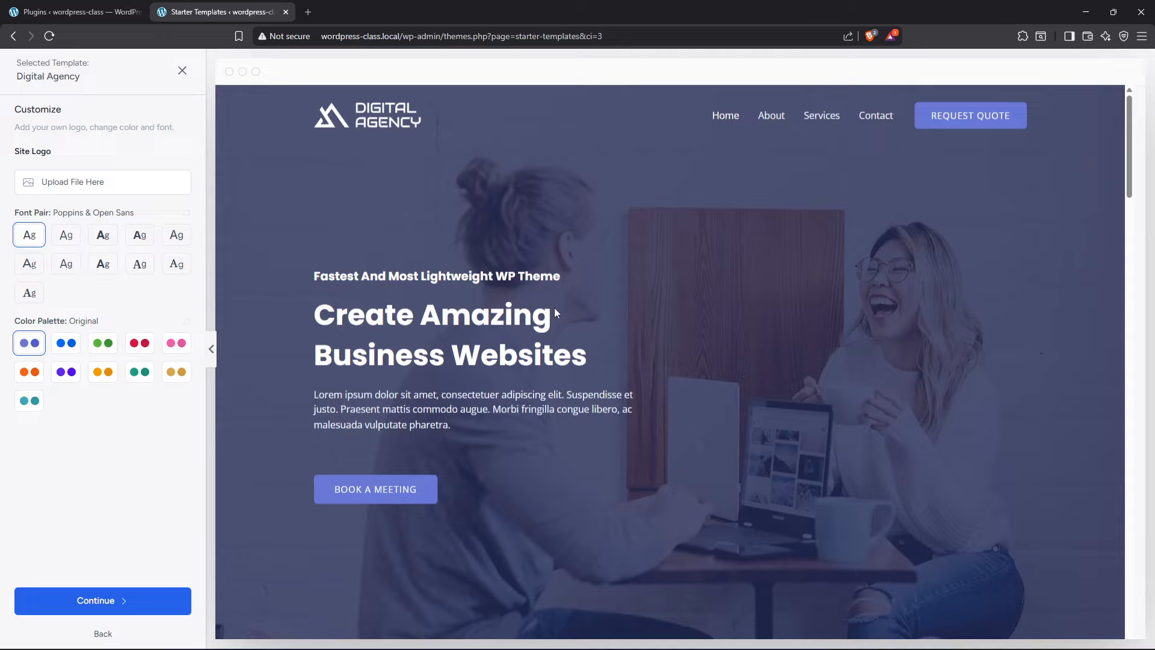
{"action": "mouse_move", "coordinate": [308, 389]}
{"action": "left_mouse_down"}
{"action": "mouse_move", "coordinate": [500, 411]}
{"action": "mouse_move", "coordinate": [464, 424]}
{"action": "mouse_move", "coordinate": [312, 400]}
{"action": "left_mouse_up"}
{"action": "left_click", "coordinate": [457, 431]}
{"action": "left_click", "coordinate": [312, 396]}
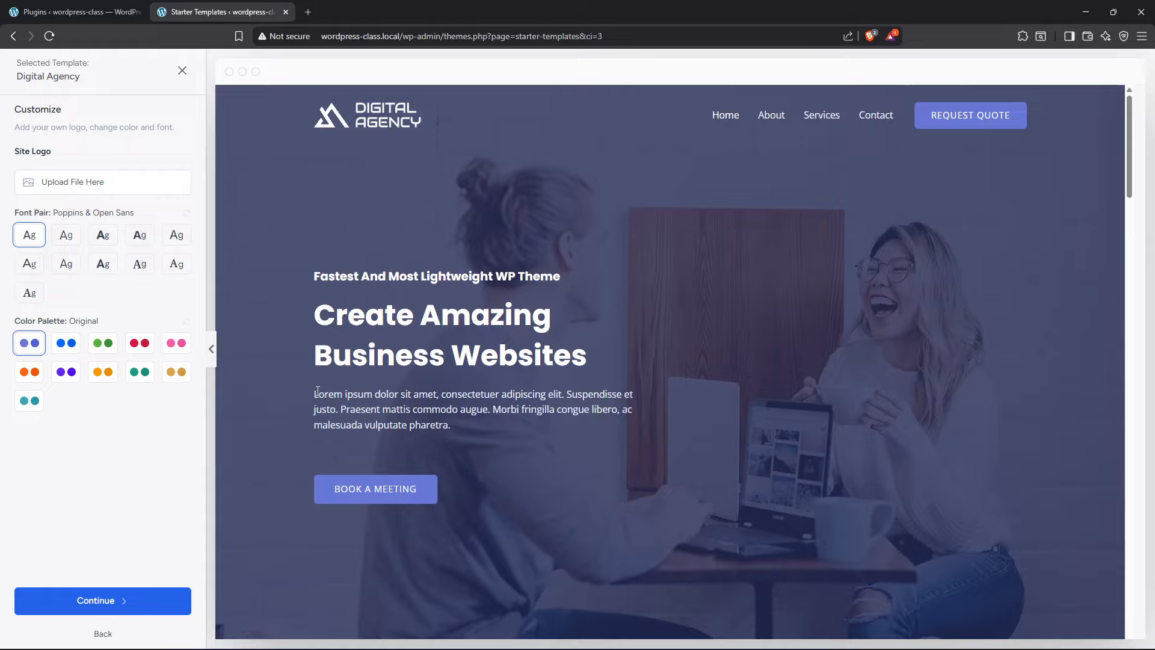
{"action": "left_click_drag", "start_coordinate": [311, 396], "coordinate": [452, 425]}
{"action": "left_click", "coordinate": [452, 425]}
{"action": "left_click_drag", "start_coordinate": [328, 400], "coordinate": [459, 424]}
{"action": "scroll", "coordinate": [460, 424], "scroll_direction": "down", "scroll_amount": 5}
{"action": "scroll", "coordinate": [462, 428], "scroll_direction": "down", "scroll_amount": 3}
{"action": "left_click_drag", "start_coordinate": [337, 423], "coordinate": [430, 475]}
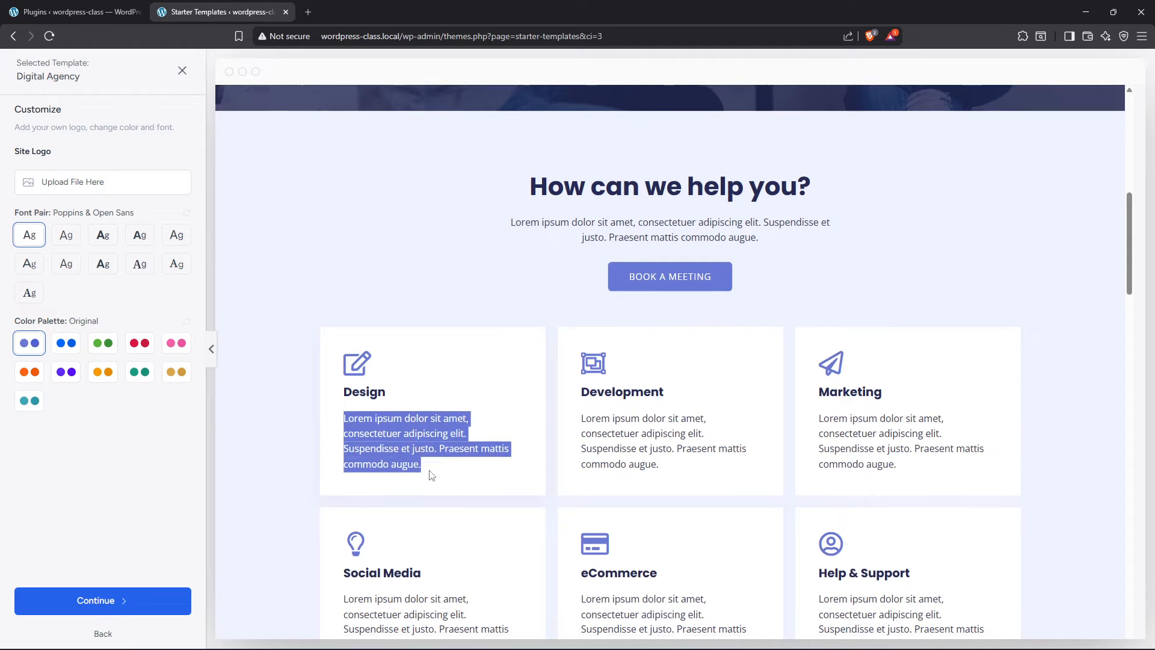
Examine the placeholder text in the remaining template sections, from portfolio, customers and testimonial down to the project call-to-action and footer
{"action": "scroll", "coordinate": [430, 475], "scroll_direction": "down", "scroll_amount": 4}
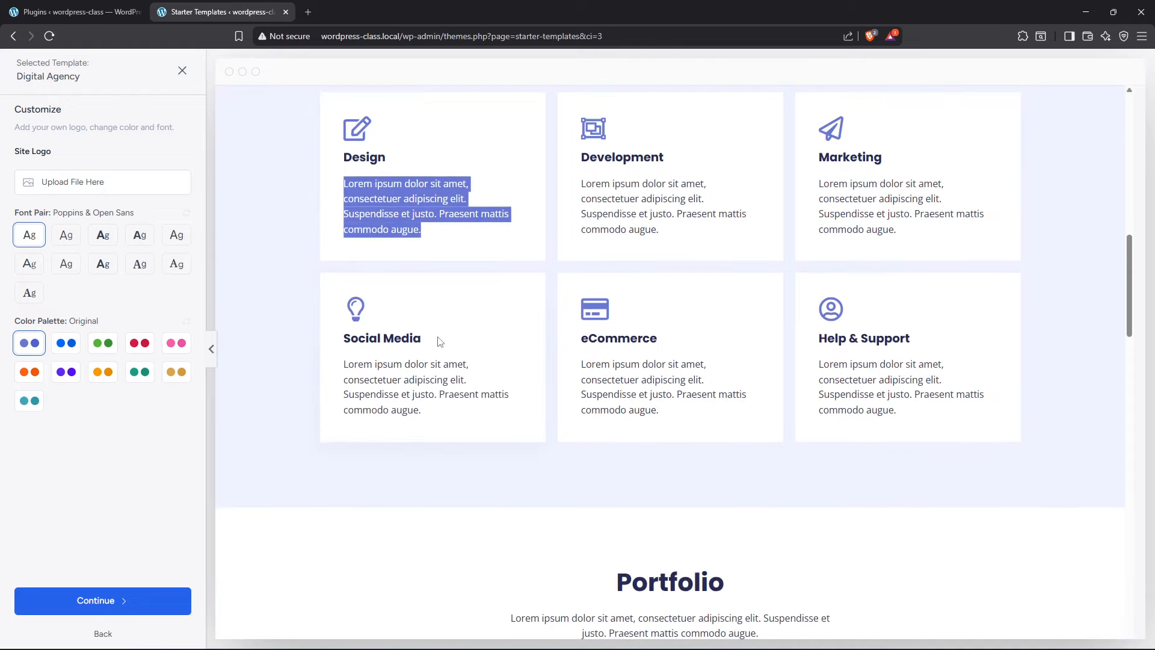
{"action": "scroll", "coordinate": [439, 342], "scroll_direction": "down", "scroll_amount": 4}
{"action": "left_click_drag", "start_coordinate": [490, 393], "coordinate": [767, 402]}
{"action": "scroll", "coordinate": [767, 403], "scroll_direction": "down", "scroll_amount": 6}
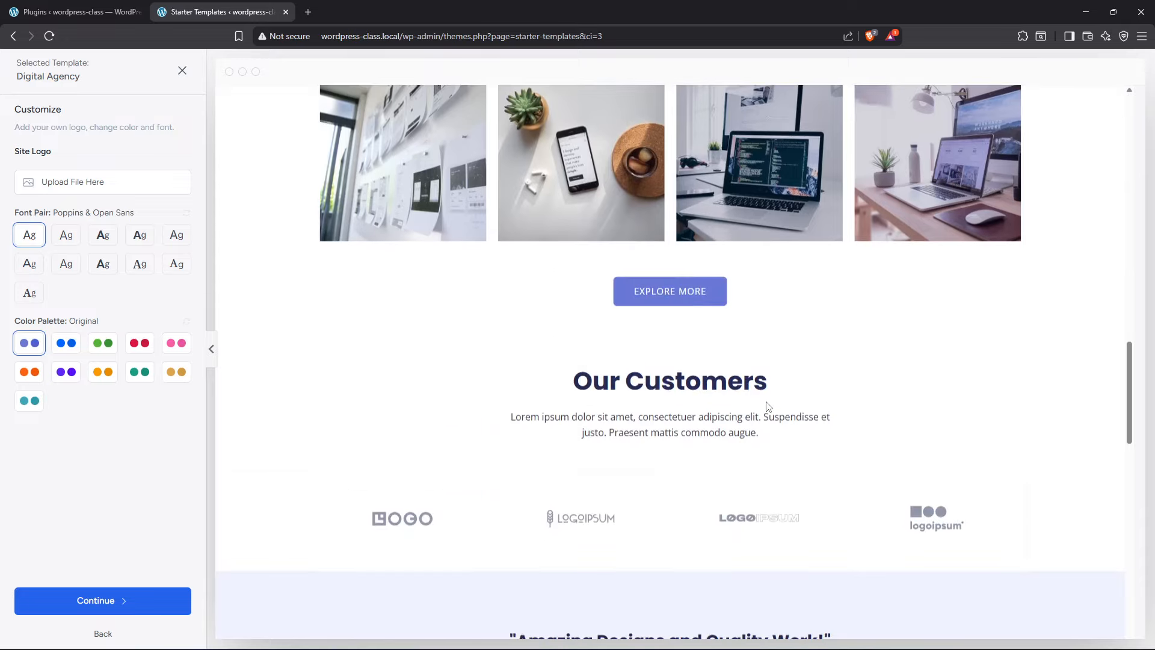
{"action": "left_click_drag", "start_coordinate": [510, 421], "coordinate": [782, 436]}
{"action": "scroll", "coordinate": [776, 434], "scroll_direction": "down", "scroll_amount": 7}
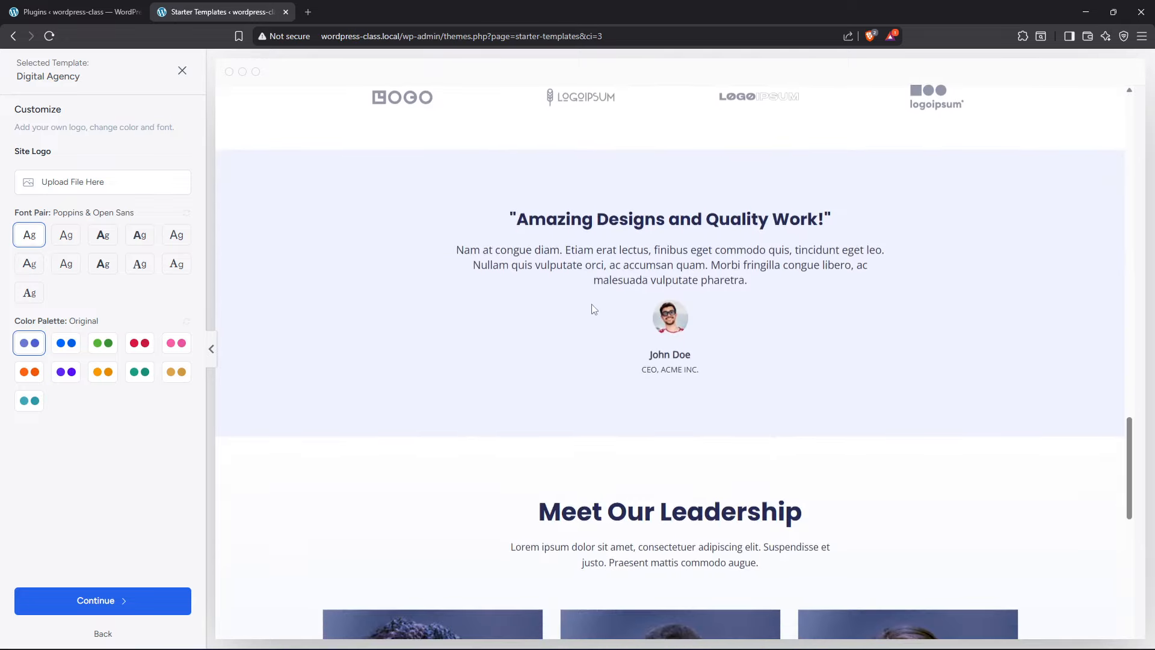
{"action": "left_click_drag", "start_coordinate": [454, 249], "coordinate": [773, 294]}
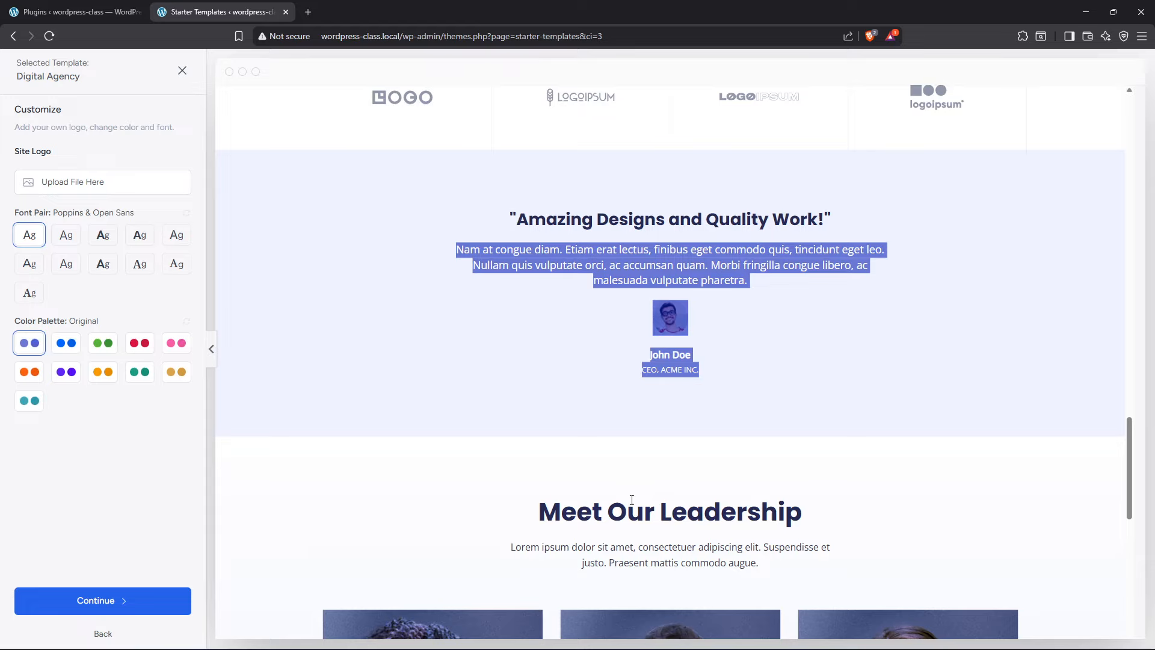
{"action": "scroll", "coordinate": [626, 464], "scroll_direction": "down", "scroll_amount": 10}
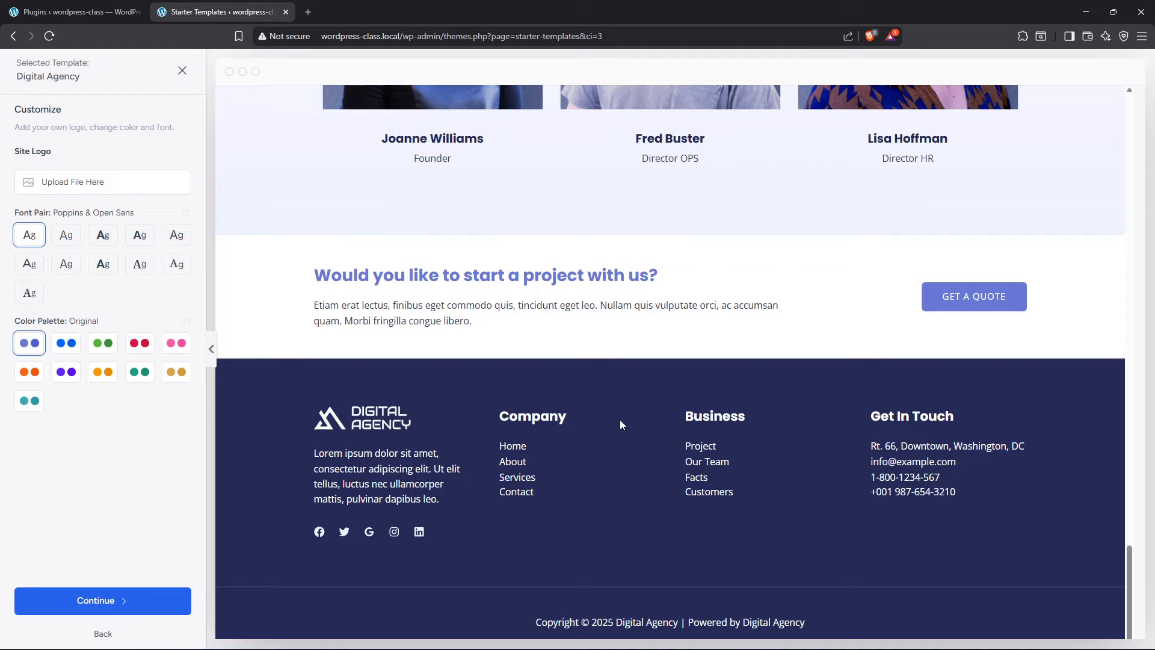
{"action": "scroll", "coordinate": [473, 427], "scroll_direction": "up", "scroll_amount": 5}
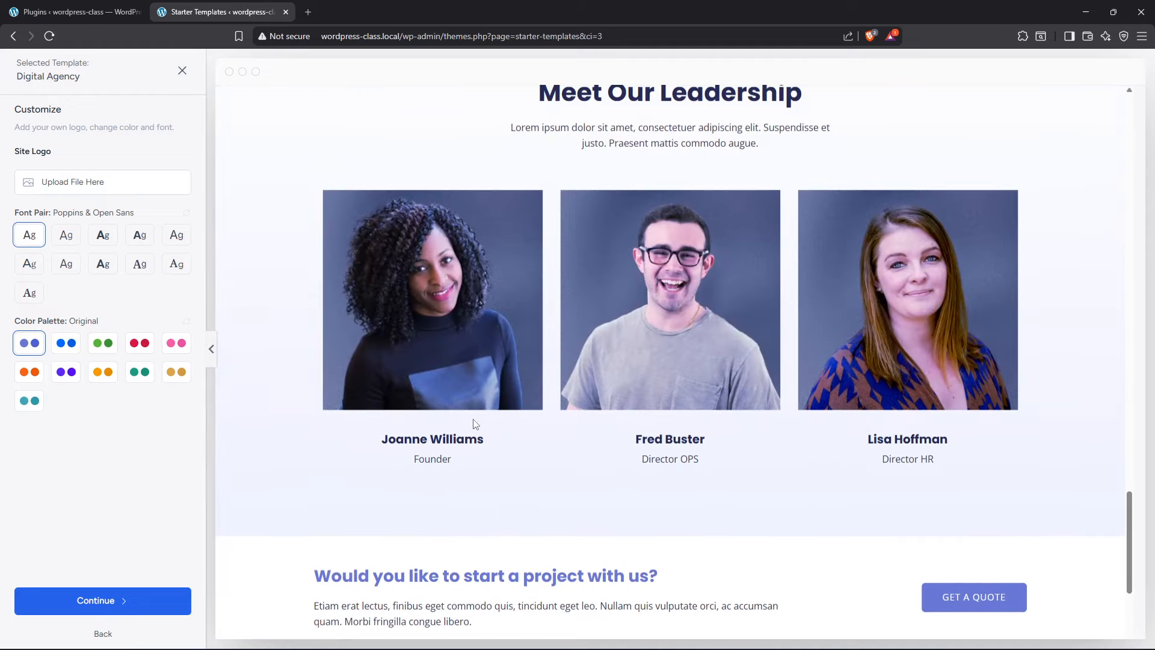
{"action": "scroll", "coordinate": [473, 419], "scroll_direction": "down", "scroll_amount": 5}
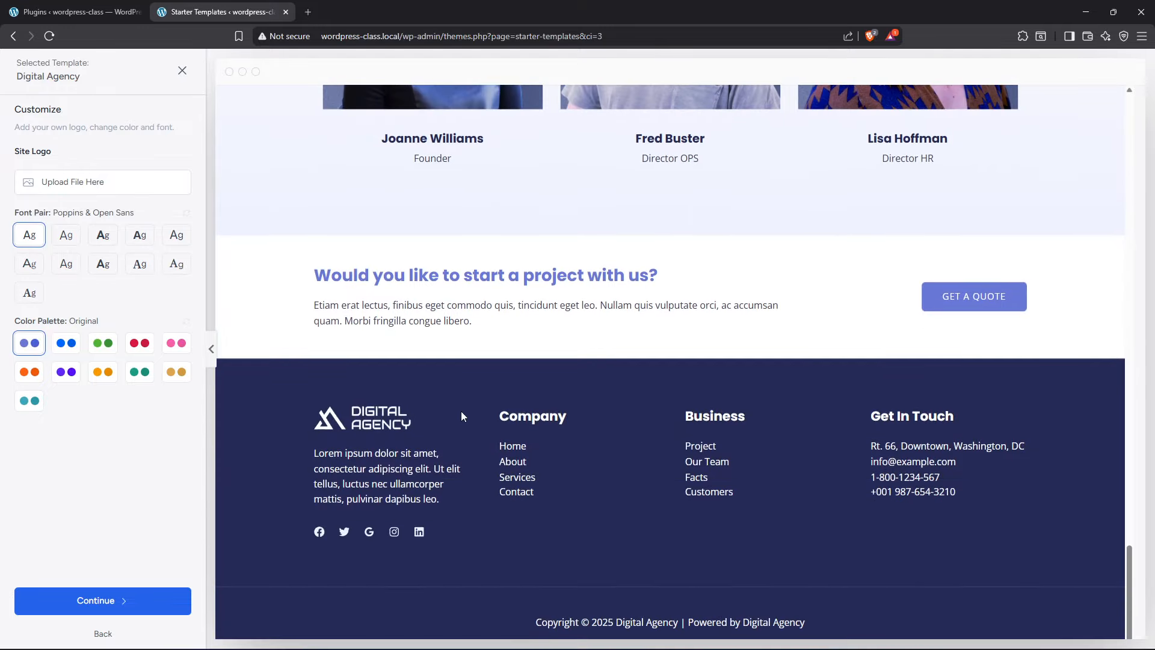
{"action": "left_click_drag", "start_coordinate": [314, 305], "coordinate": [482, 329]}
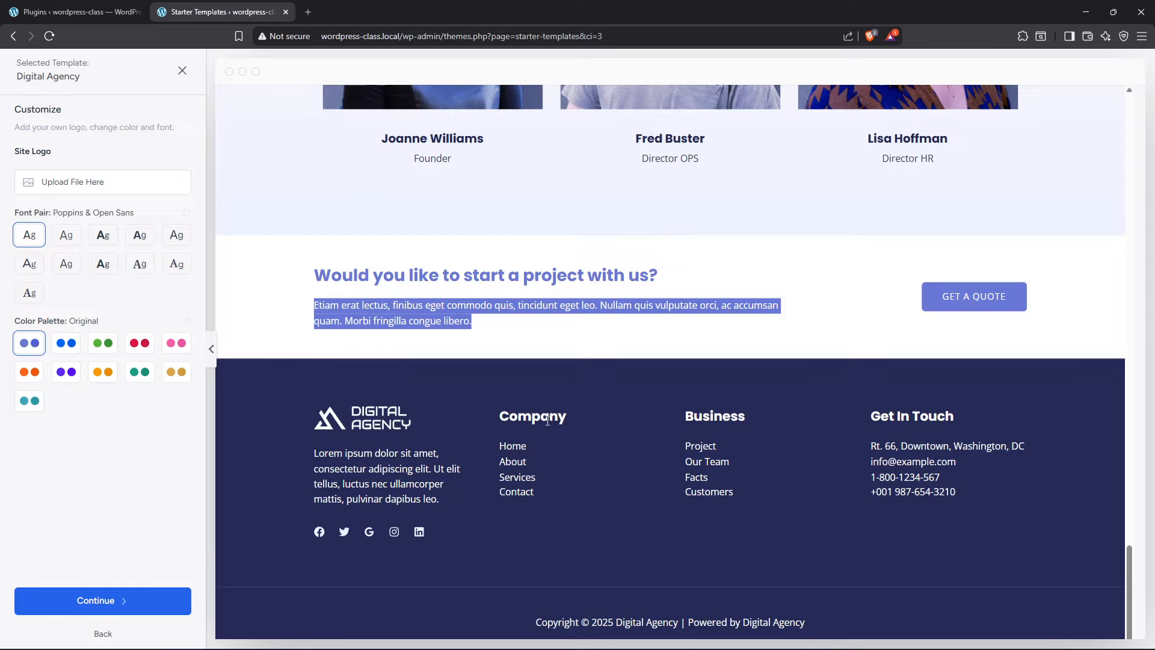
{"action": "scroll", "coordinate": [673, 513], "scroll_direction": "up", "scroll_amount": 15}
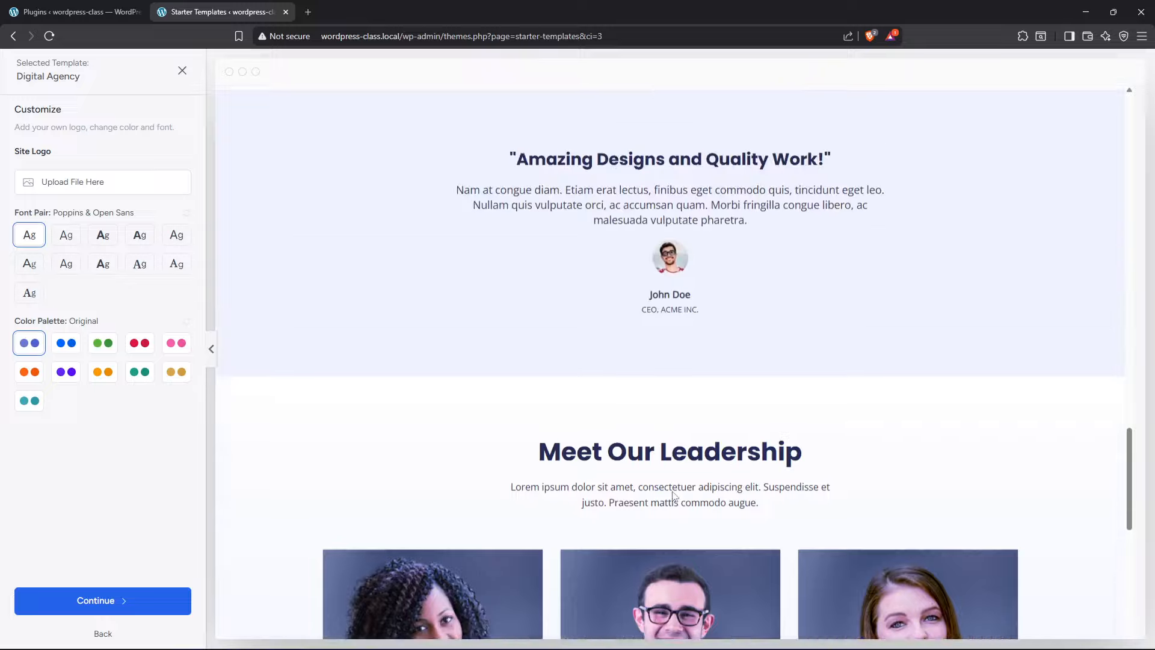
{"action": "scroll", "coordinate": [674, 486], "scroll_direction": "up", "scroll_amount": 10}
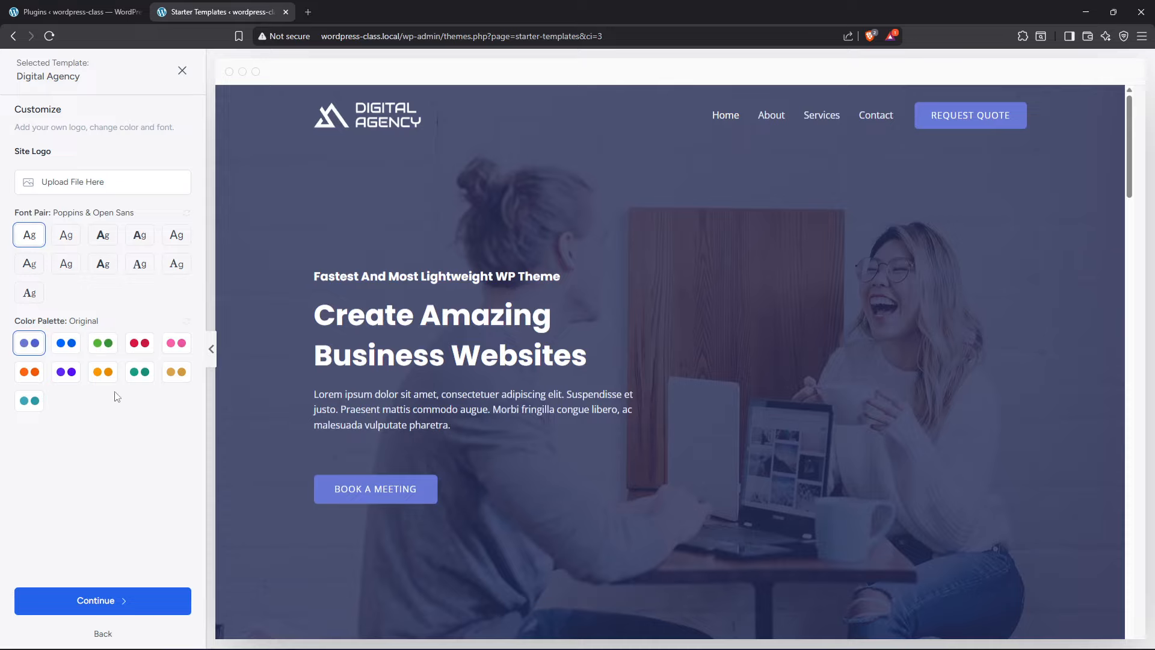
Try the color palettes Style 2, Style 3, Style 4 and Style 8 on the template preview
{"action": "left_click", "coordinate": [110, 348]}
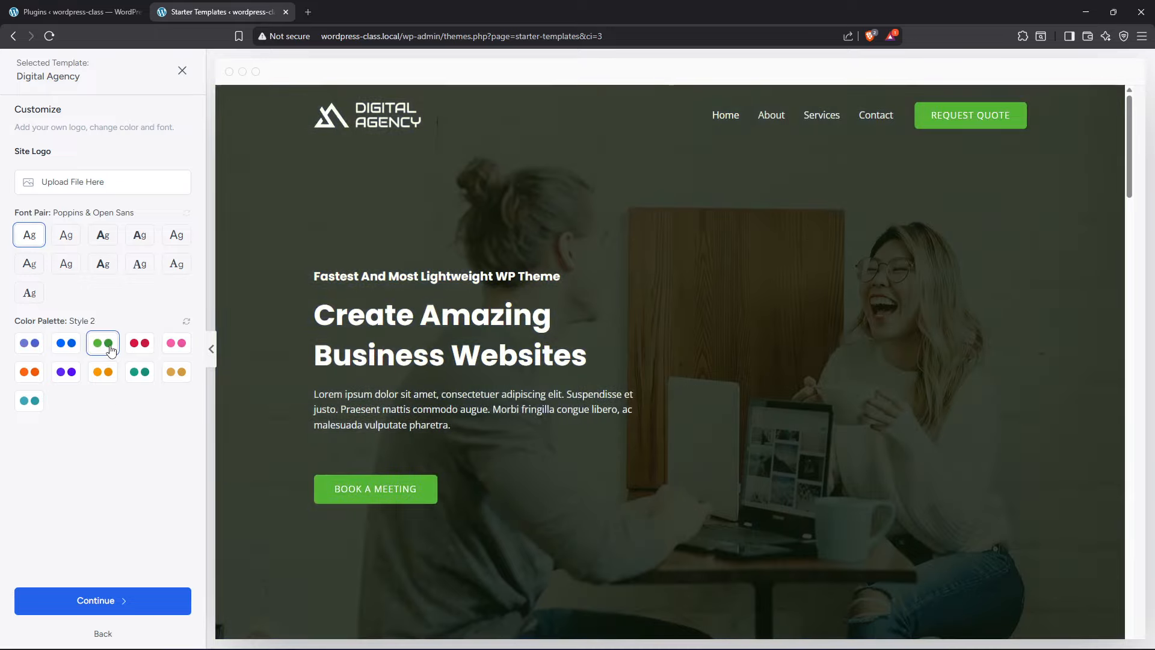
{"action": "left_click", "coordinate": [137, 345]}
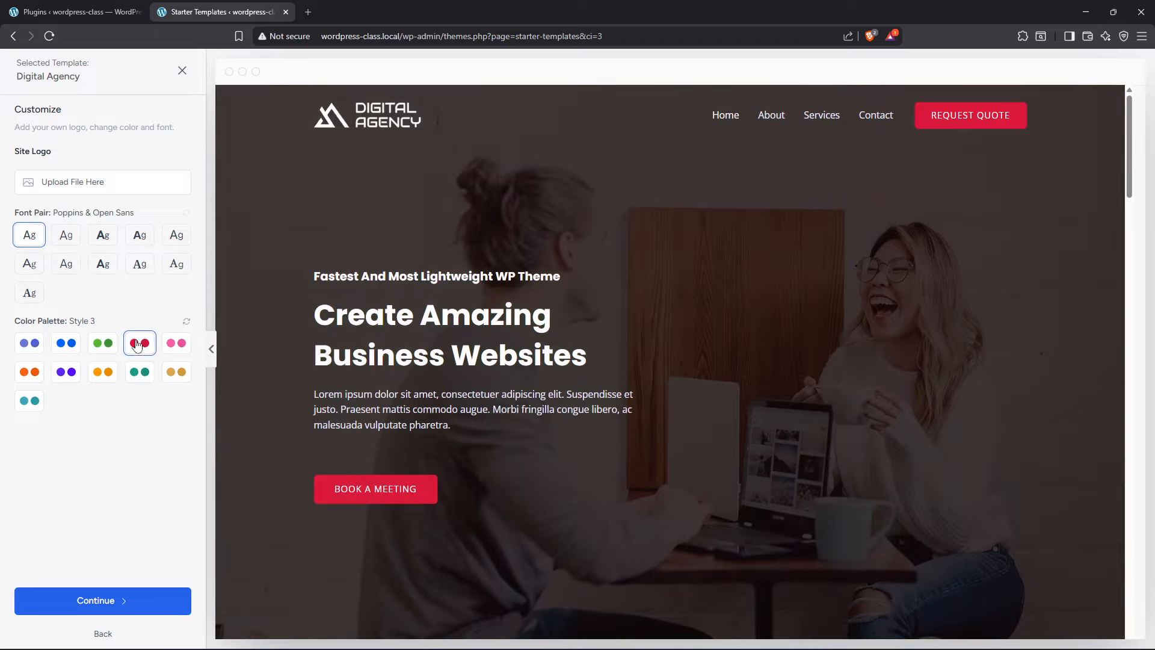
{"action": "left_click", "coordinate": [173, 347]}
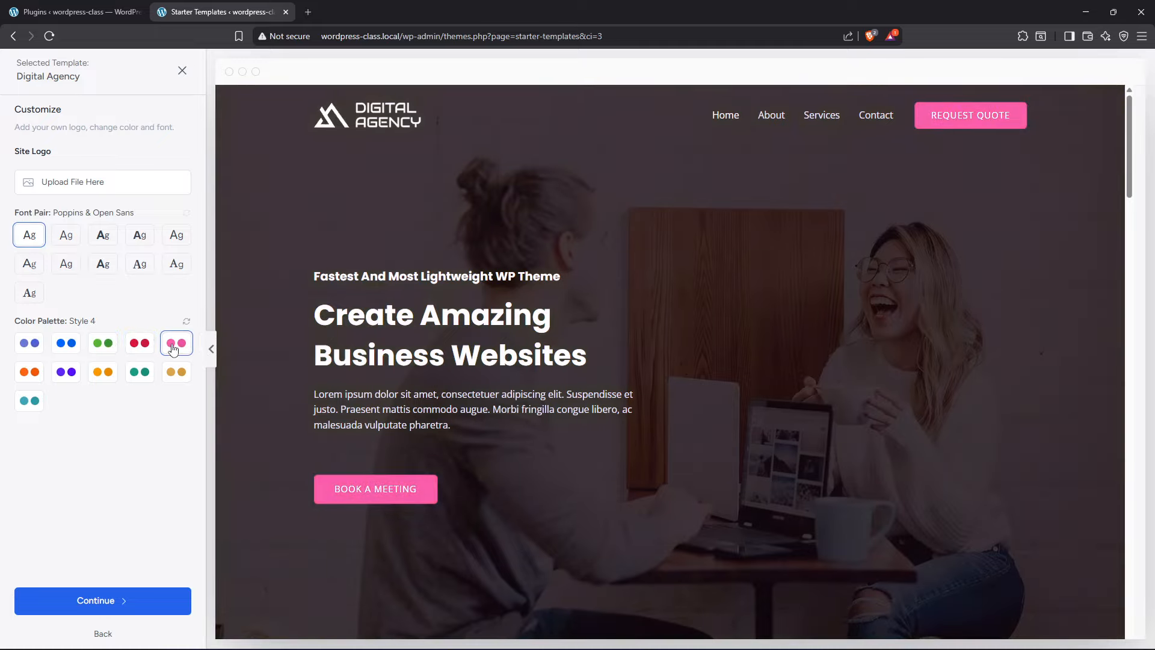
{"action": "left_click", "coordinate": [139, 371]}
{"action": "scroll", "coordinate": [611, 399], "scroll_direction": "down", "scroll_amount": 8}
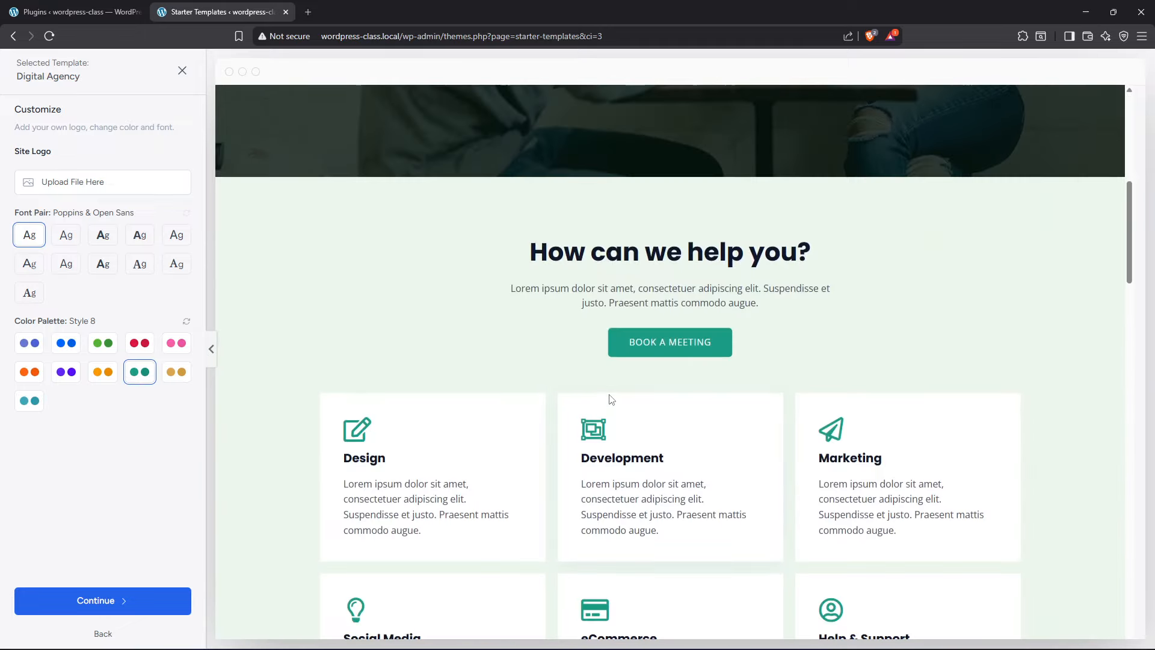
{"action": "scroll", "coordinate": [610, 399], "scroll_direction": "down", "scroll_amount": 5}
Set the color palette to Style 10, comparing it with Style 9 and checking it on the hero and services sections
{"action": "left_click", "coordinate": [29, 401]}
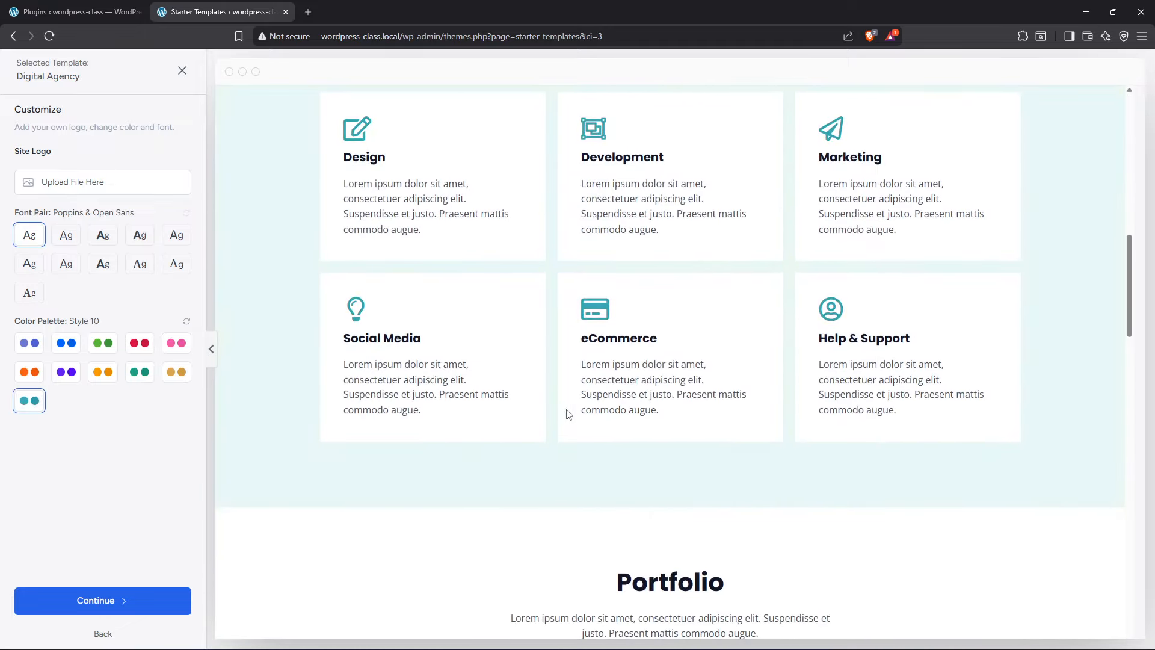
{"action": "scroll", "coordinate": [568, 414], "scroll_direction": "up", "scroll_amount": 13}
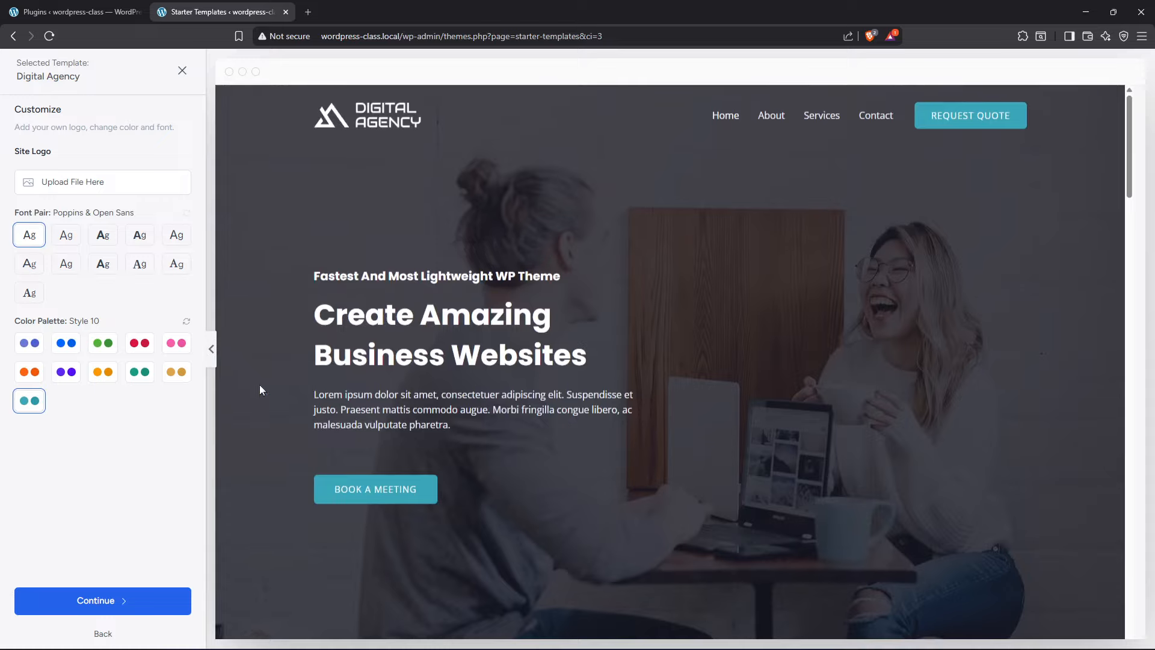
{"action": "left_click", "coordinate": [188, 383]}
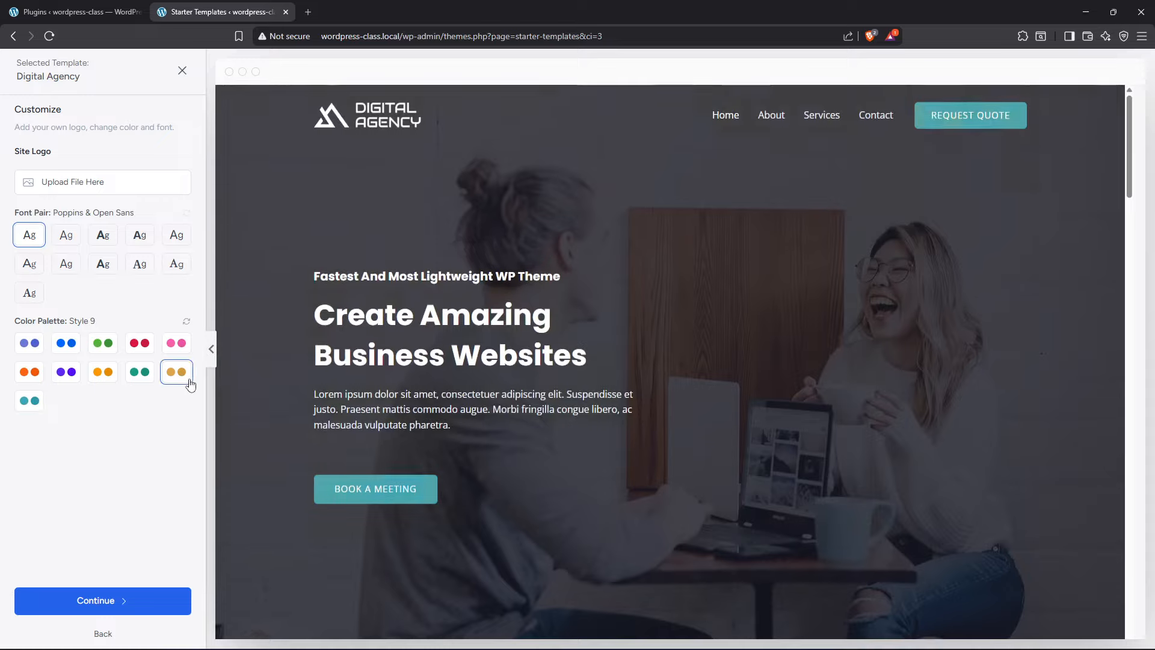
{"action": "scroll", "coordinate": [662, 385], "scroll_direction": "down", "scroll_amount": 5}
{"action": "left_click", "coordinate": [29, 401]}
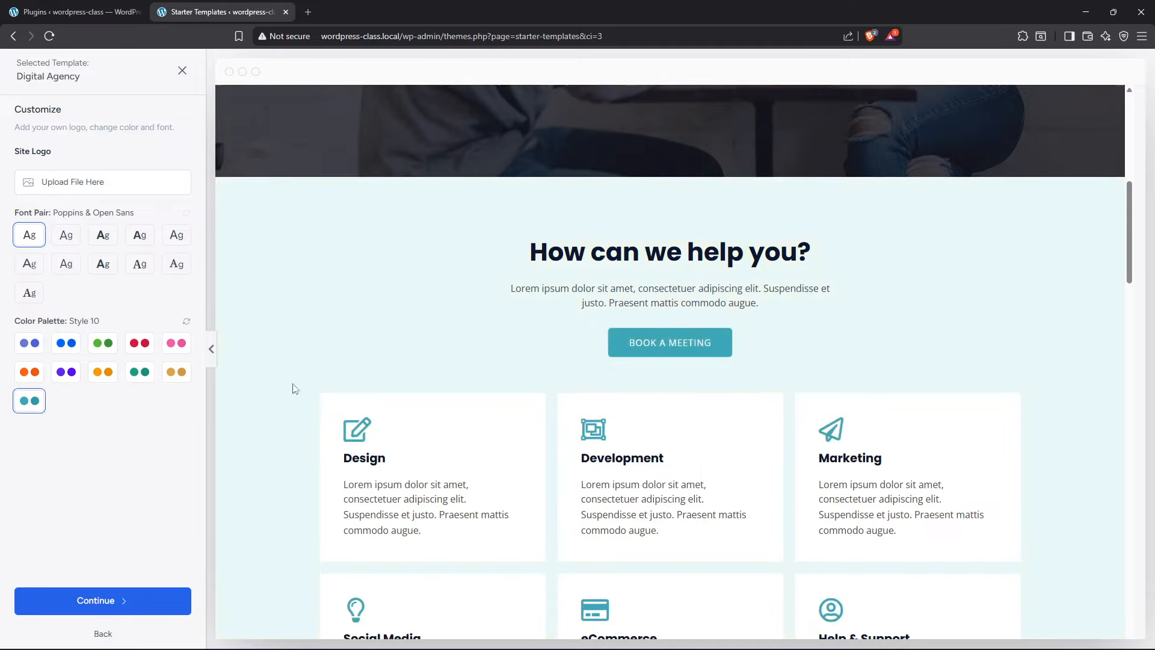
{"action": "scroll", "coordinate": [699, 388], "scroll_direction": "up", "scroll_amount": 5}
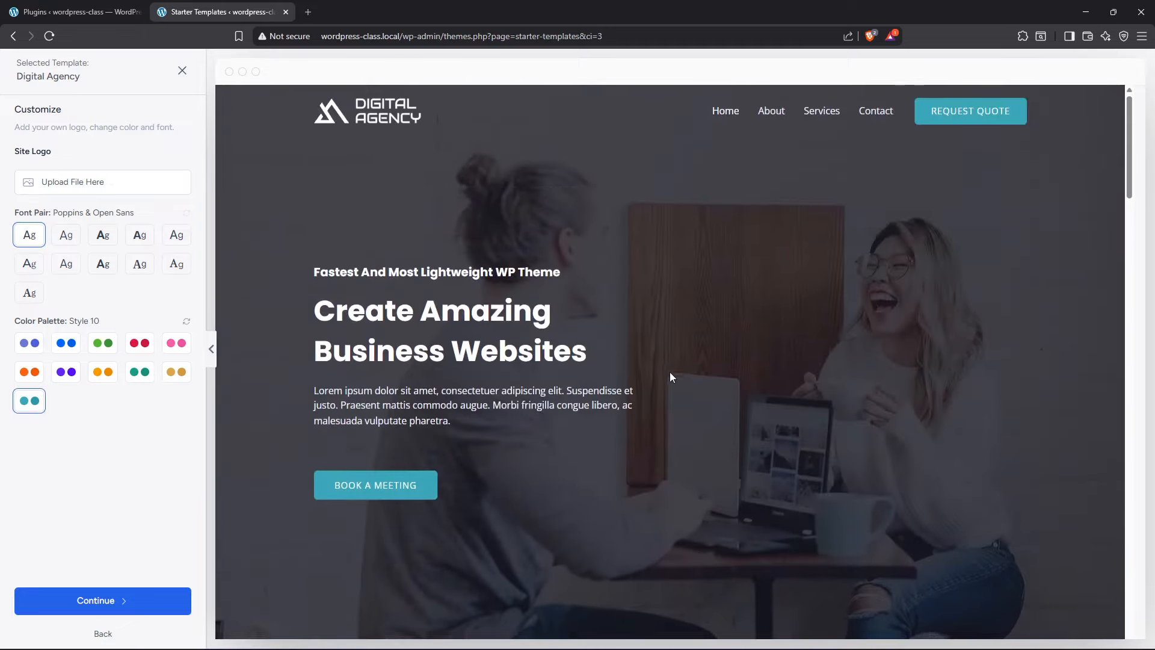
{"action": "scroll", "coordinate": [670, 372], "scroll_direction": "down", "scroll_amount": 10}
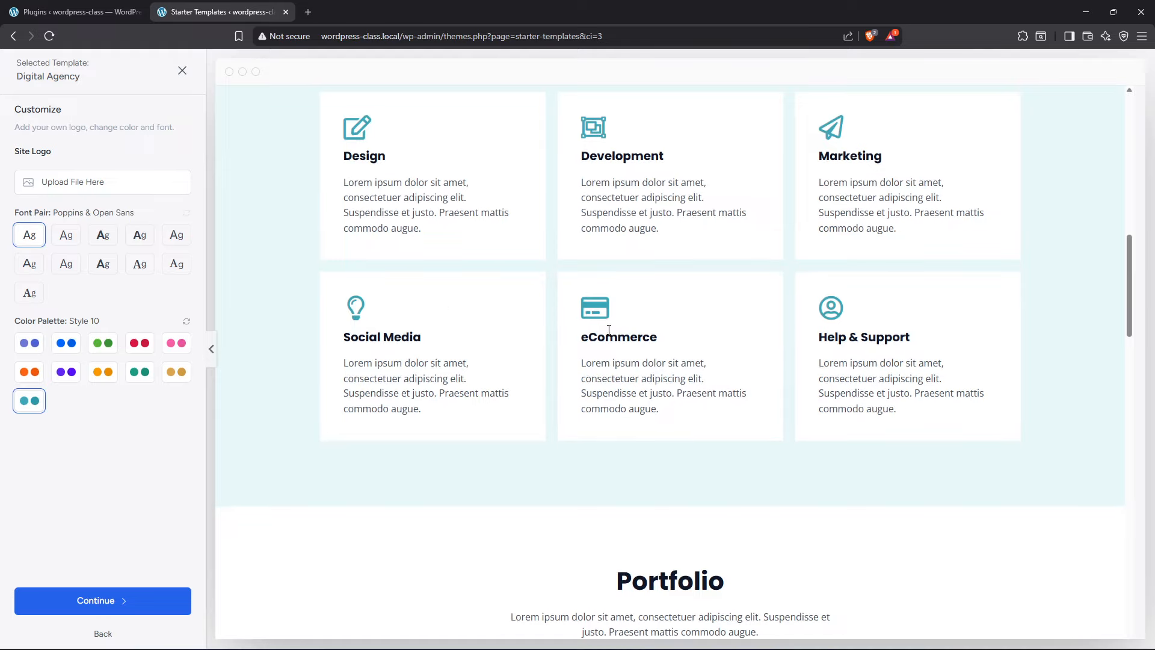
{"action": "scroll", "coordinate": [592, 328], "scroll_direction": "up", "scroll_amount": 10}
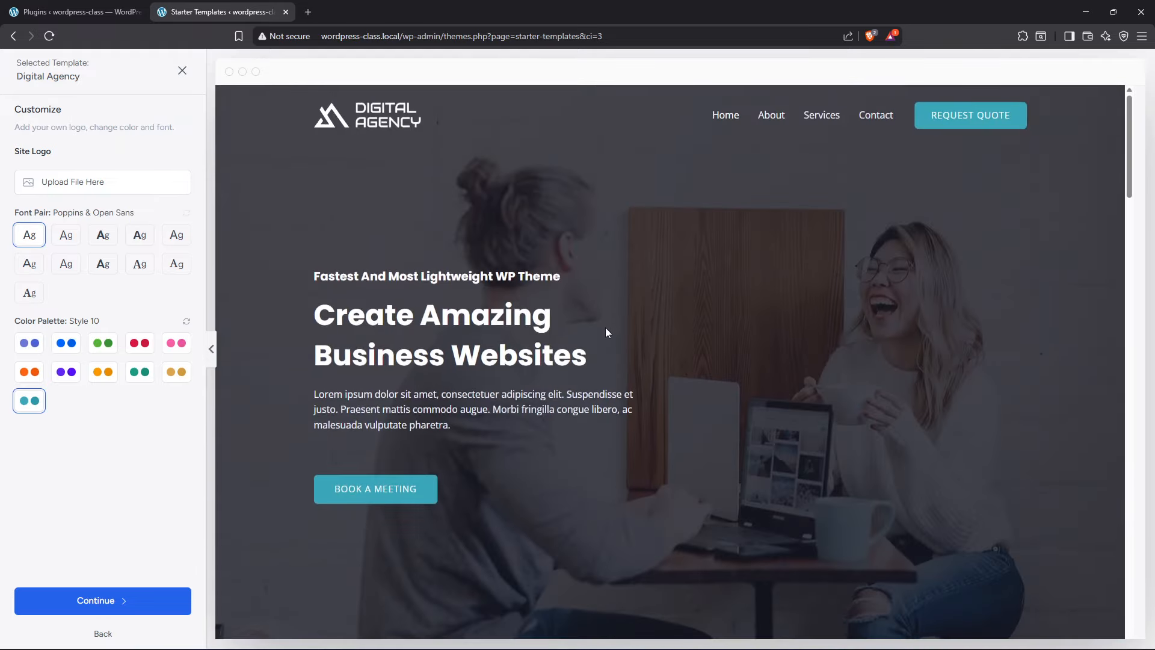
{"action": "scroll", "coordinate": [605, 329], "scroll_direction": "down", "scroll_amount": 6}
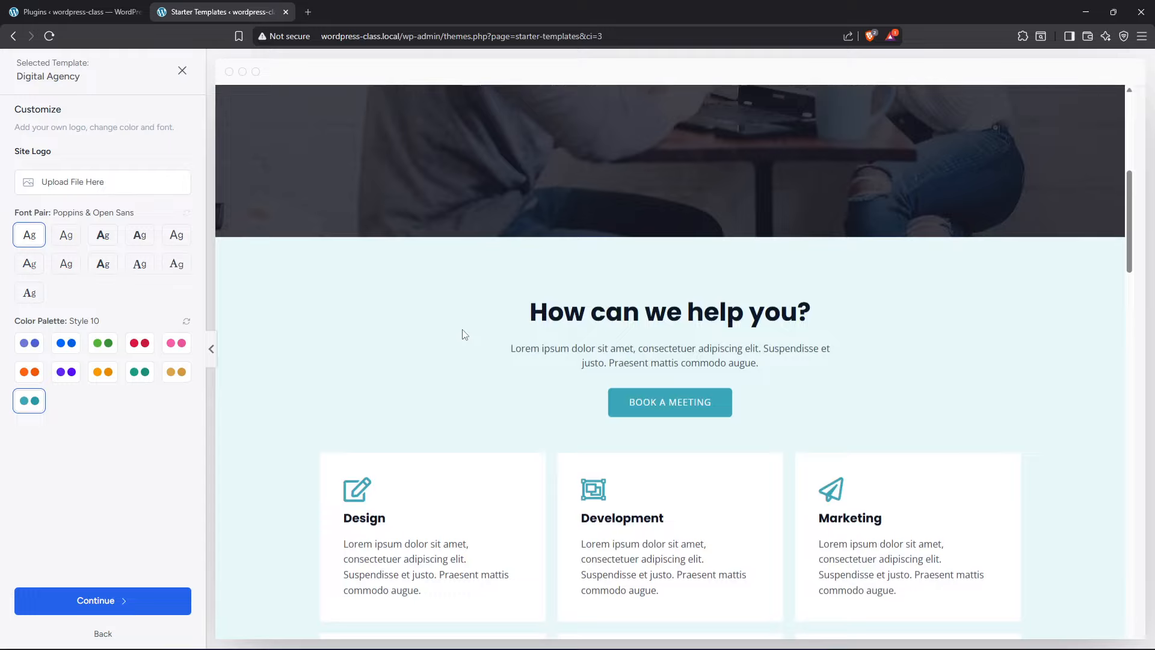
{"action": "scroll", "coordinate": [463, 333], "scroll_direction": "down", "scroll_amount": 10}
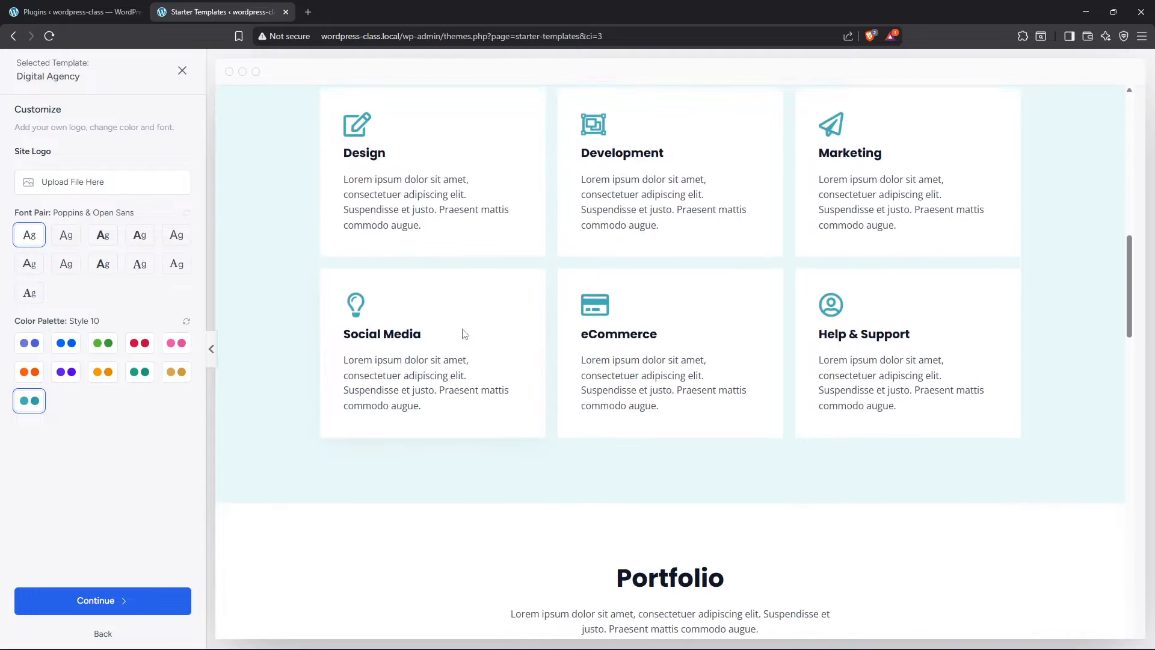
{"action": "scroll", "coordinate": [459, 326], "scroll_direction": "up", "scroll_amount": 10}
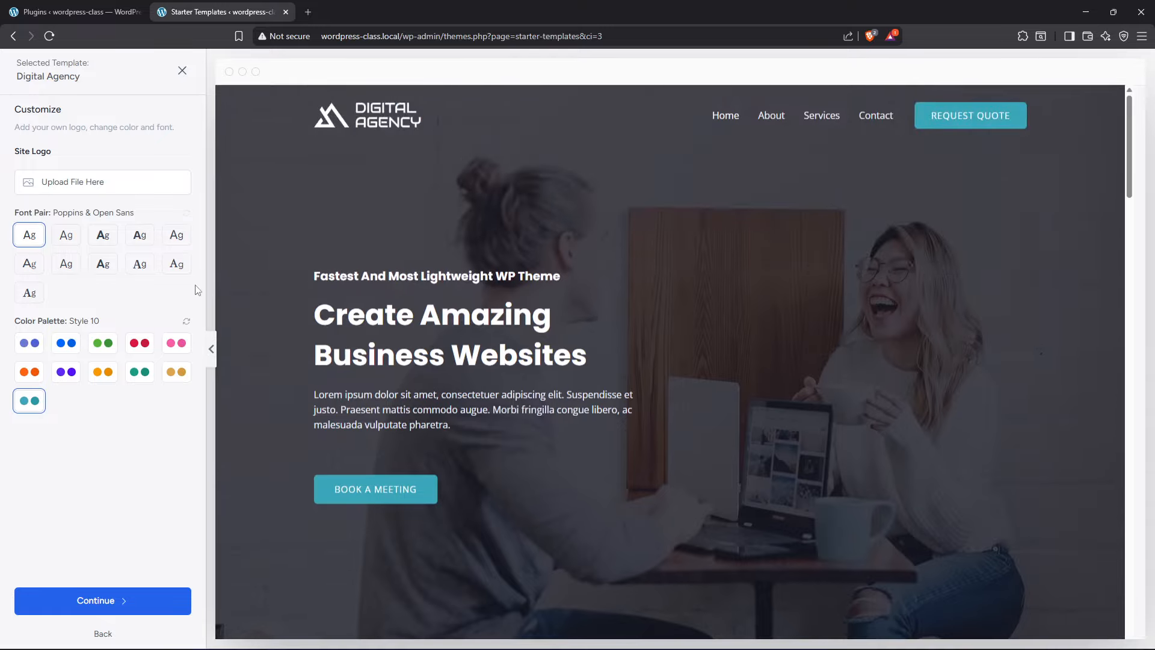
Compare font pairs such as Plus Jakarta Sans & Manrope, Inter & Poppins and Manrope & Inter, and apply Lexend & DM Sans
{"action": "left_click", "coordinate": [67, 236]}
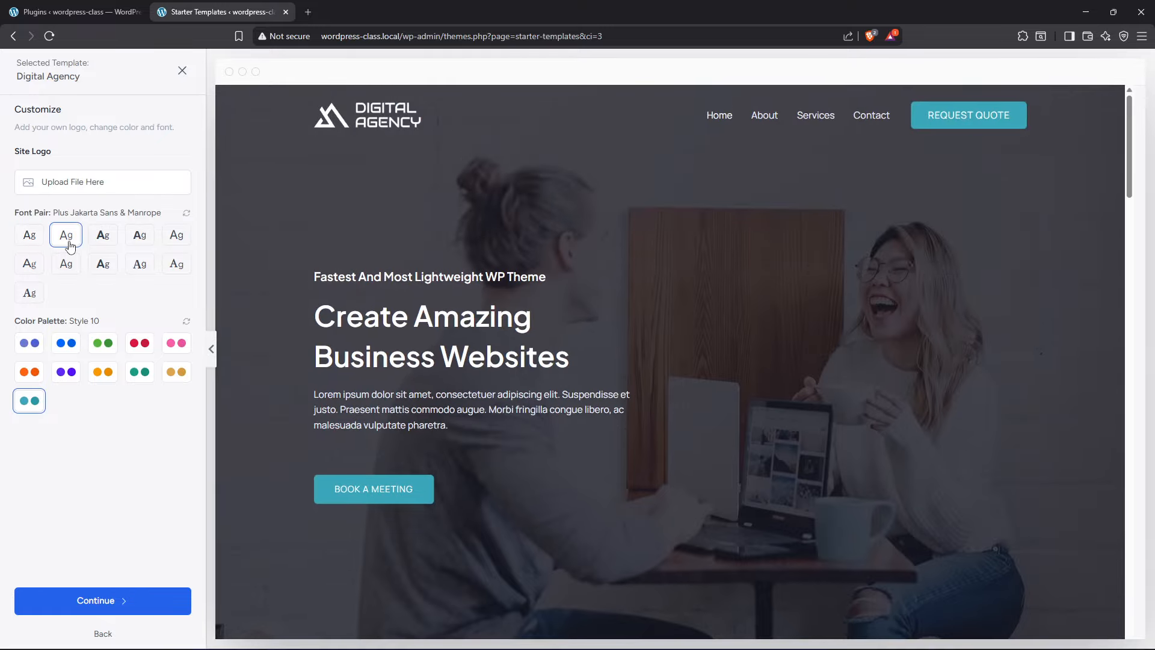
{"action": "left_click", "coordinate": [101, 241]}
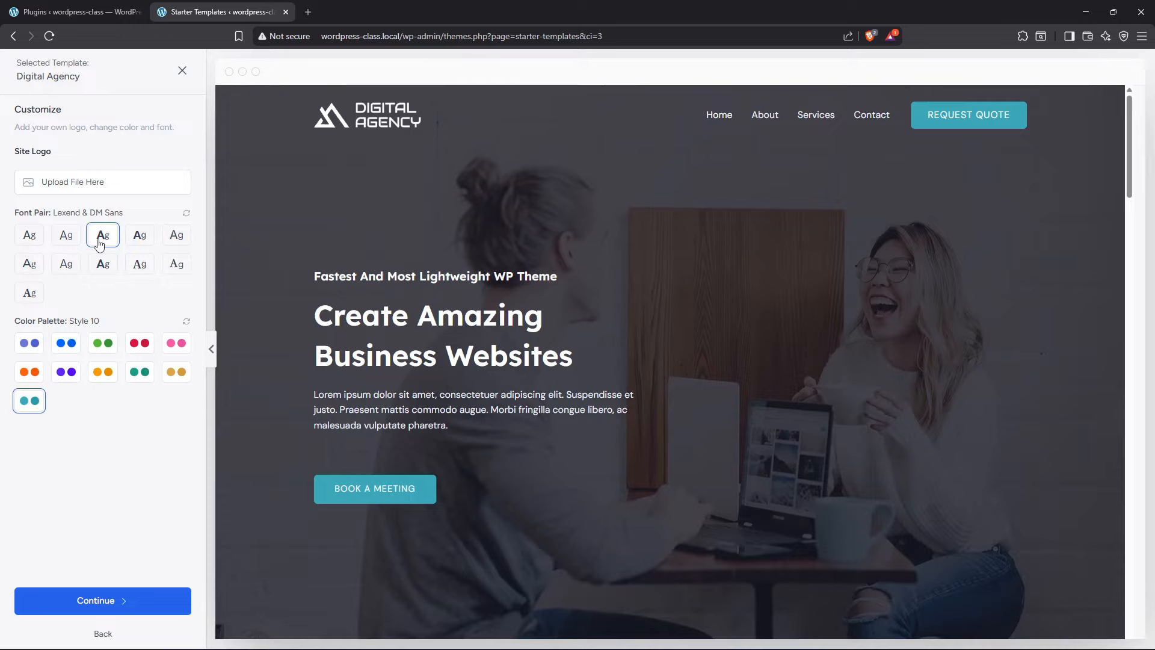
{"action": "scroll", "coordinate": [471, 420], "scroll_direction": "down", "scroll_amount": 5}
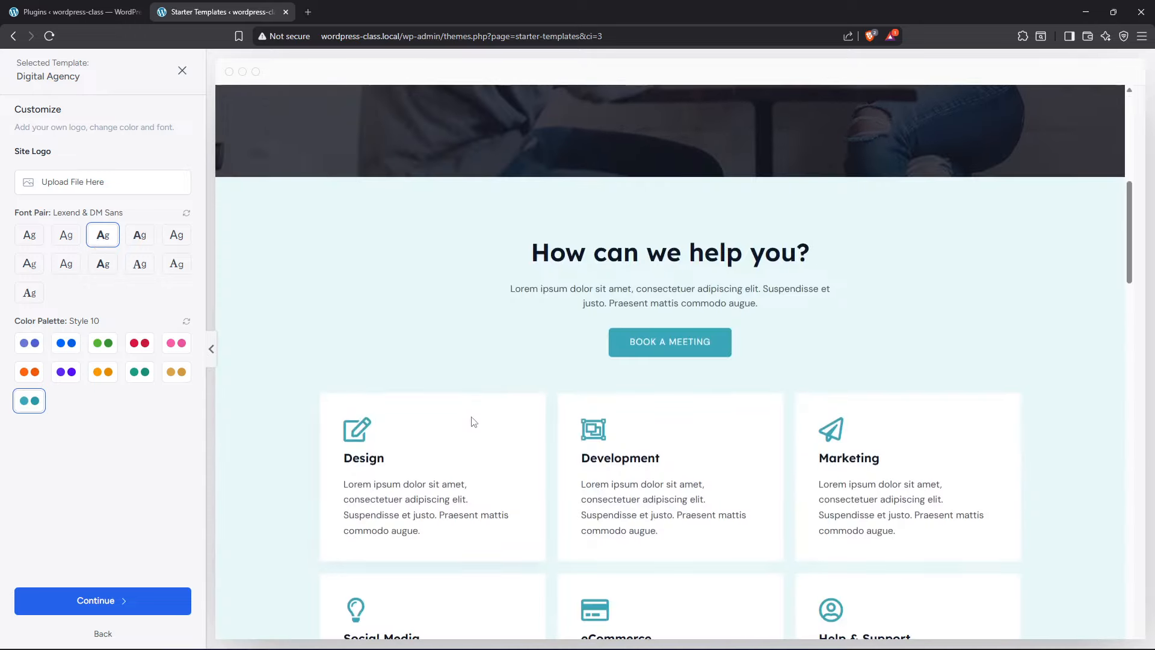
{"action": "left_click", "coordinate": [144, 241]}
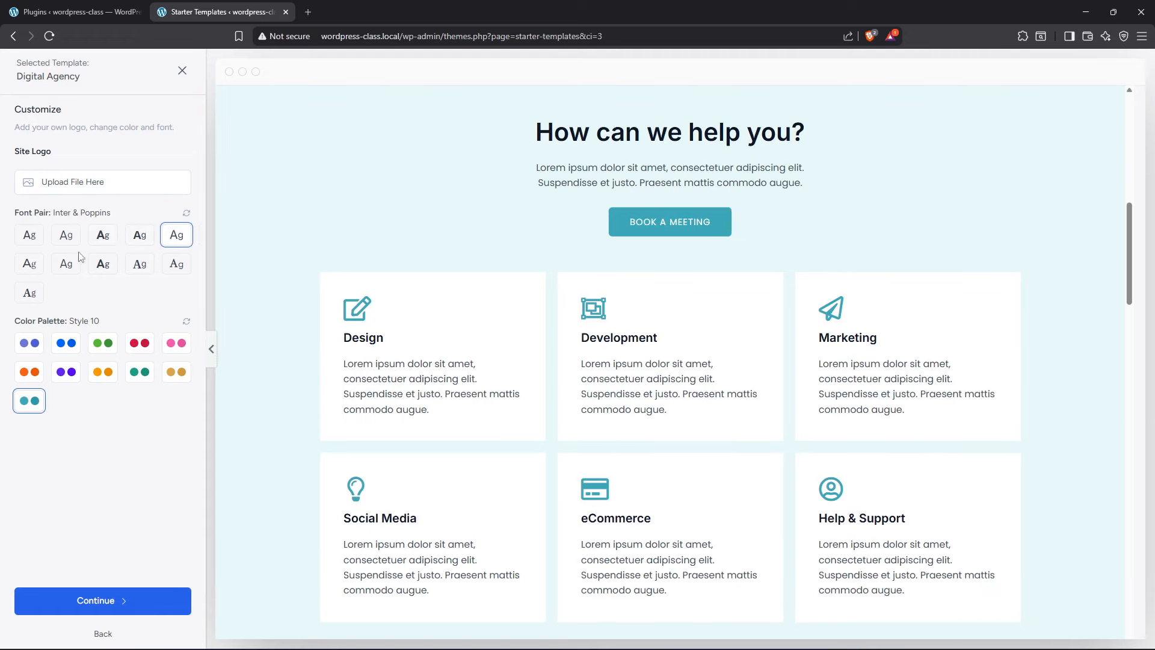
{"action": "left_click", "coordinate": [28, 268]}
{"action": "left_click", "coordinate": [55, 267]}
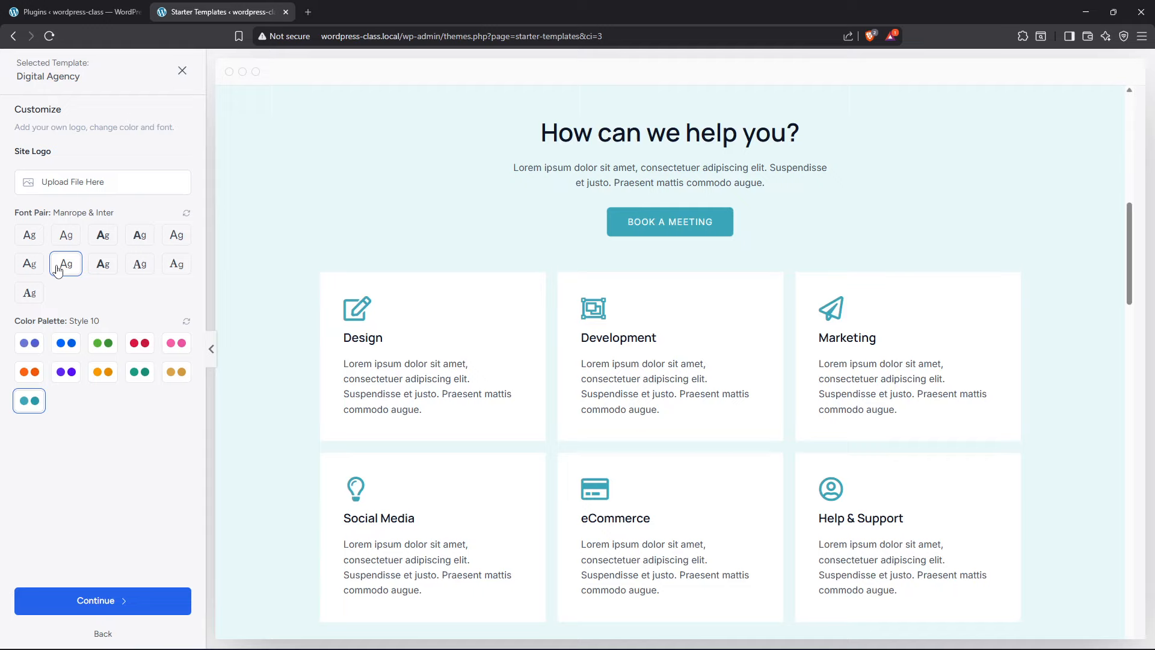
{"action": "left_click", "coordinate": [105, 248]}
{"action": "scroll", "coordinate": [529, 454], "scroll_direction": "up", "scroll_amount": 10}
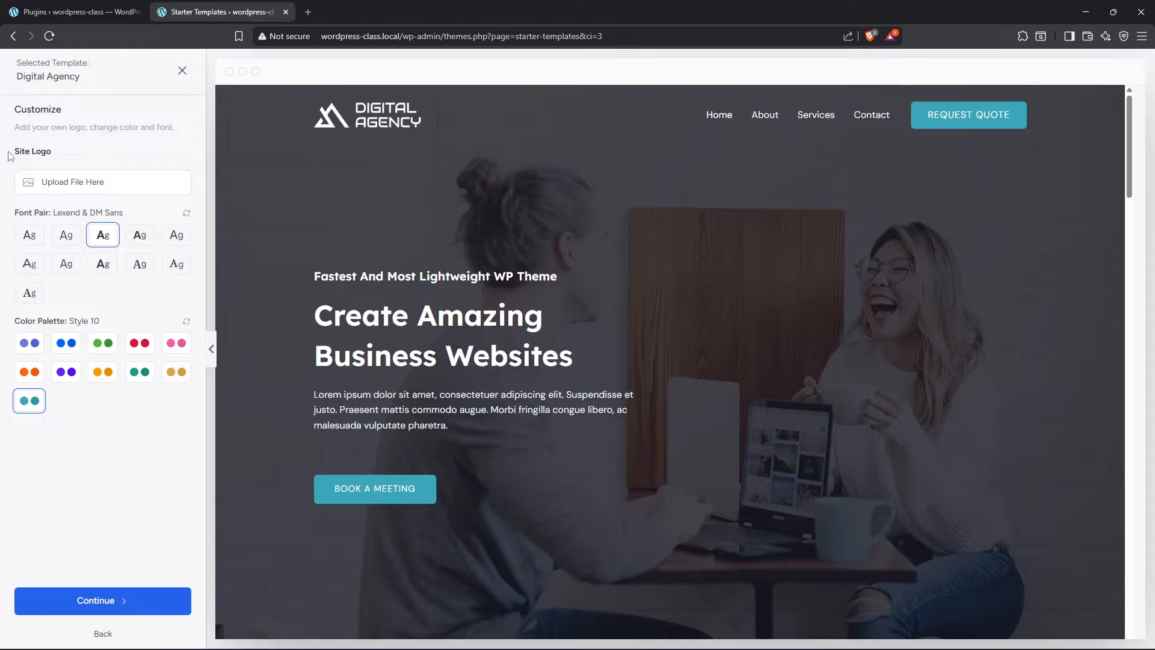
{"action": "left_click_drag", "start_coordinate": [9, 155], "coordinate": [62, 156]}
{"action": "left_click", "coordinate": [82, 184]}
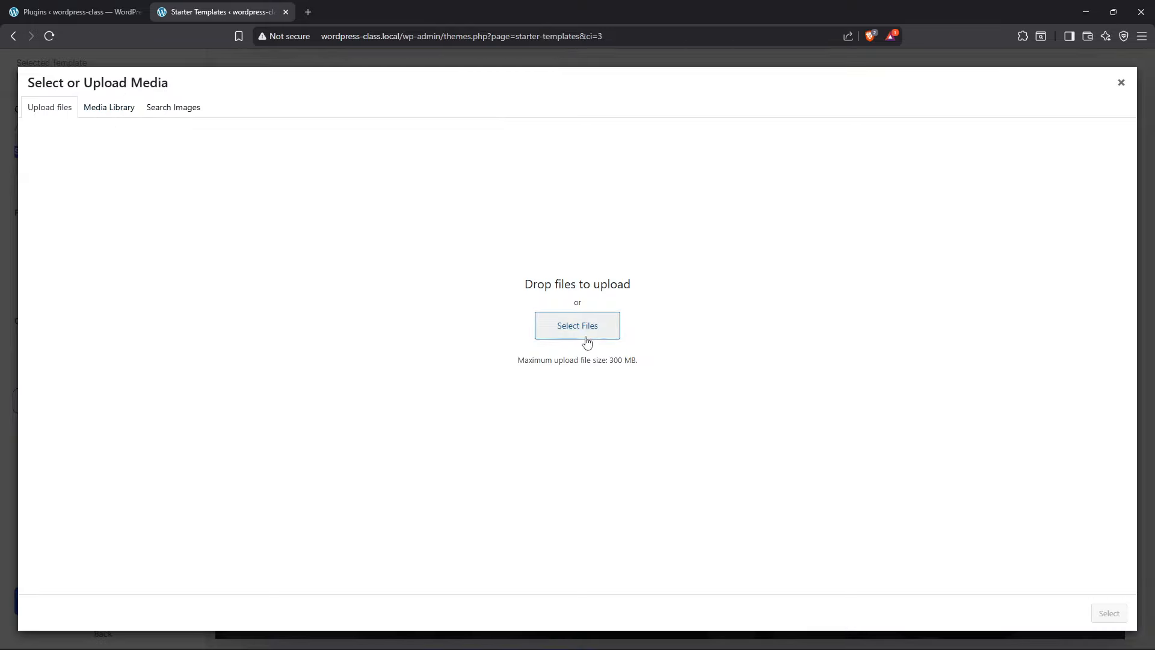
{"action": "left_click", "coordinate": [1120, 84]}
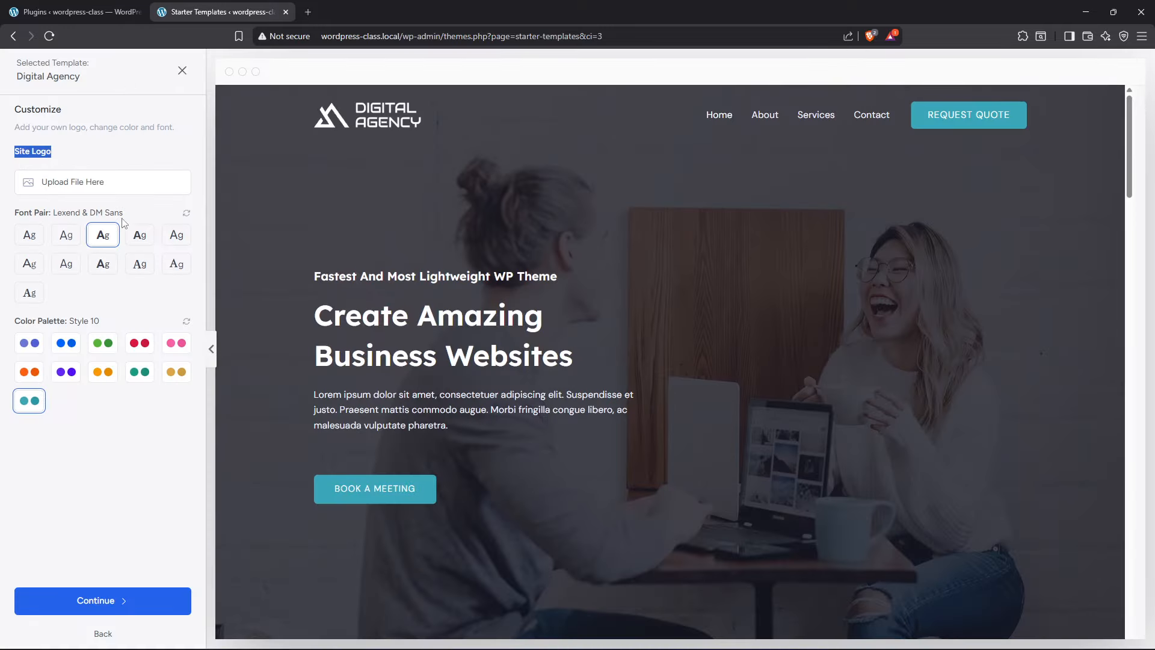
{"action": "left_click", "coordinate": [138, 166]}
Accept the template customization, exclude the SEO & Search Visibility feature and continue to the final details form
{"action": "scroll", "coordinate": [436, 385], "scroll_direction": "down", "scroll_amount": 5}
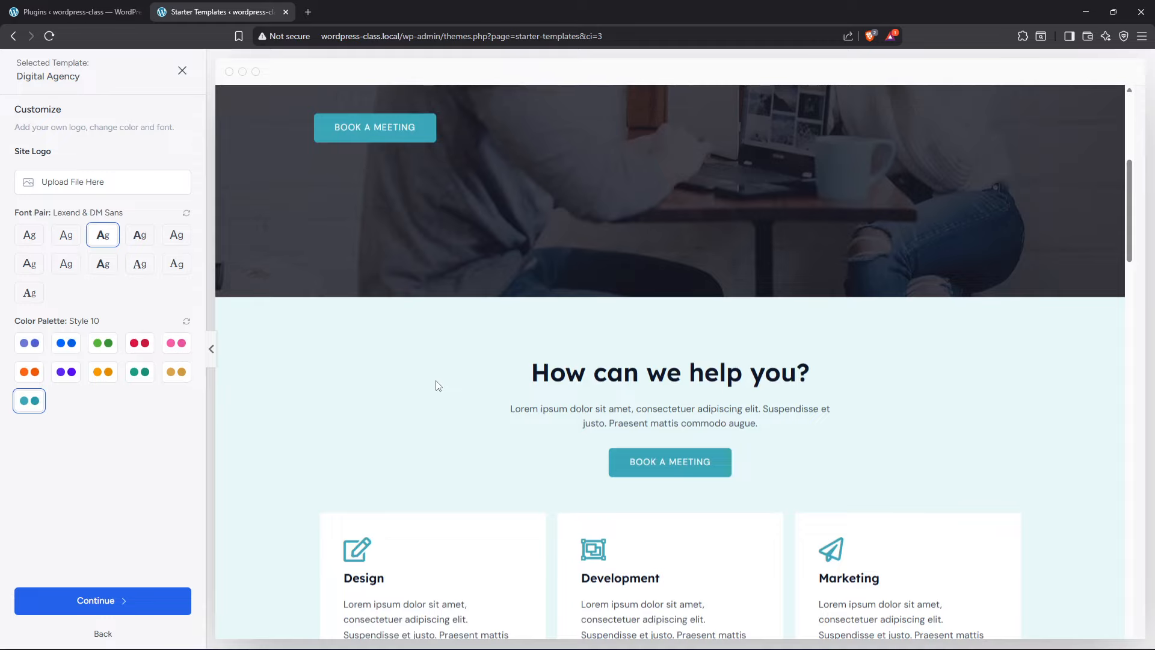
{"action": "scroll", "coordinate": [434, 385], "scroll_direction": "down", "scroll_amount": 5}
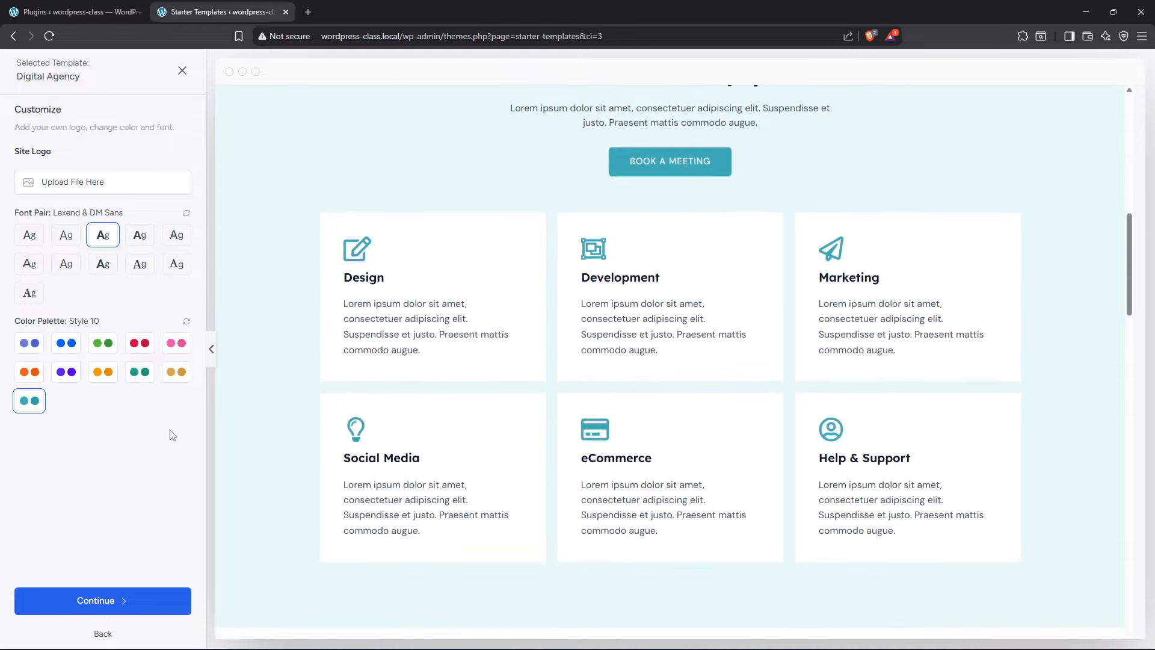
{"action": "left_click", "coordinate": [121, 600]}
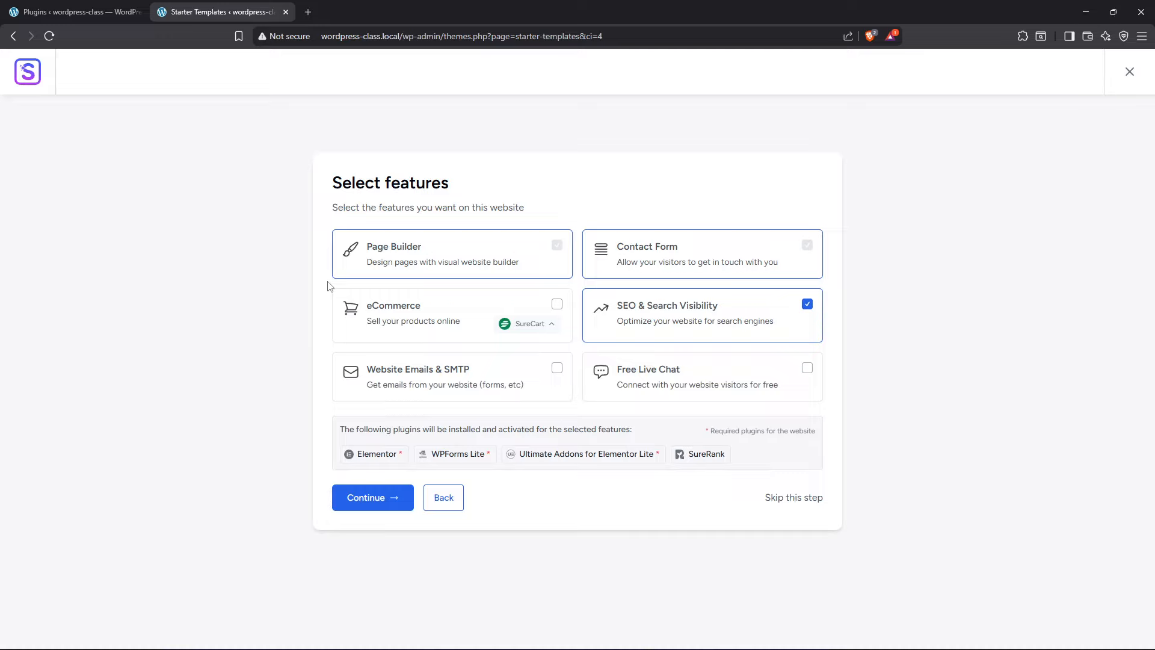
{"action": "left_click", "coordinate": [809, 304]}
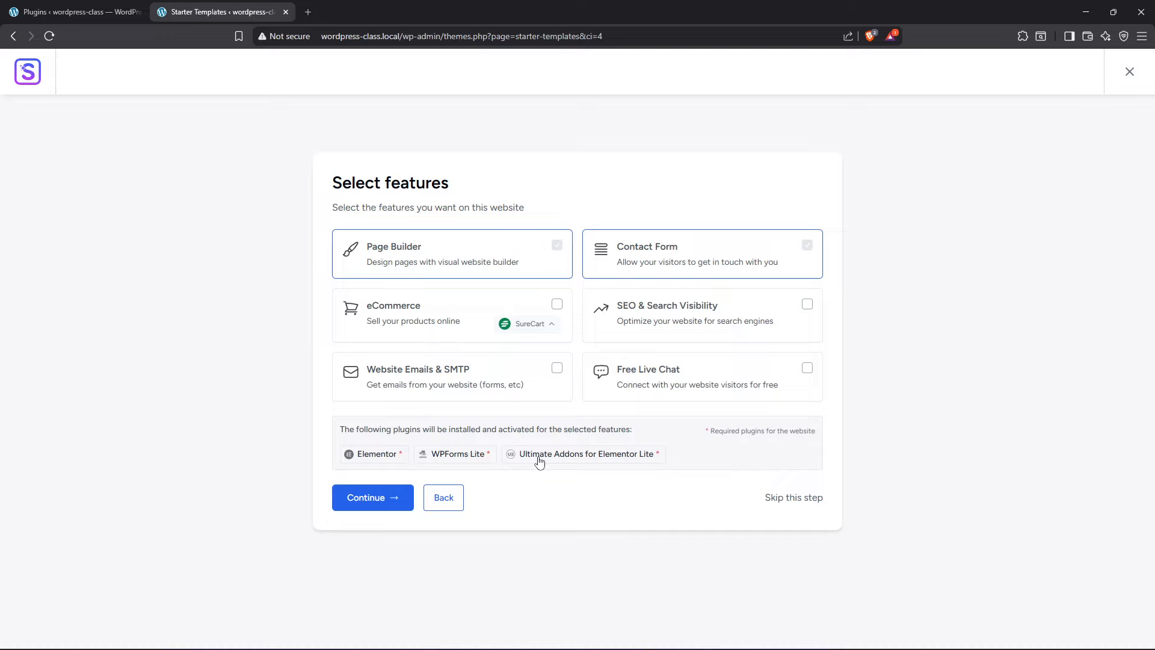
{"action": "left_click", "coordinate": [364, 506]}
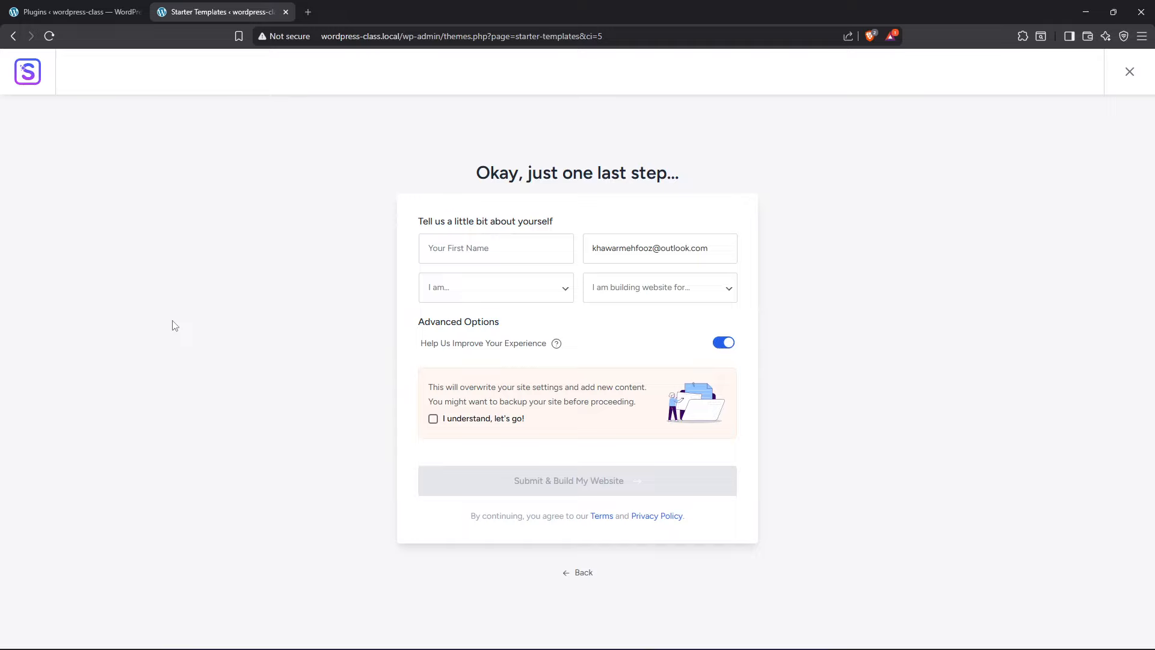
Build the website from the final details form and open the finished site in a new browser tab
{"action": "left_click", "coordinate": [458, 249]}
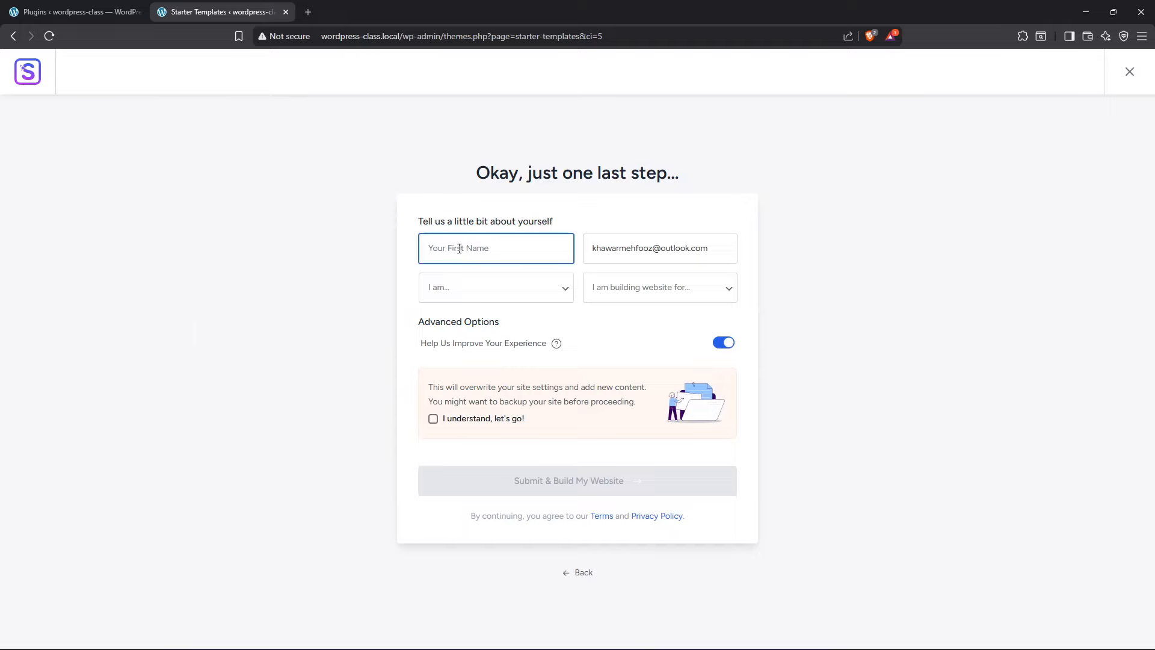
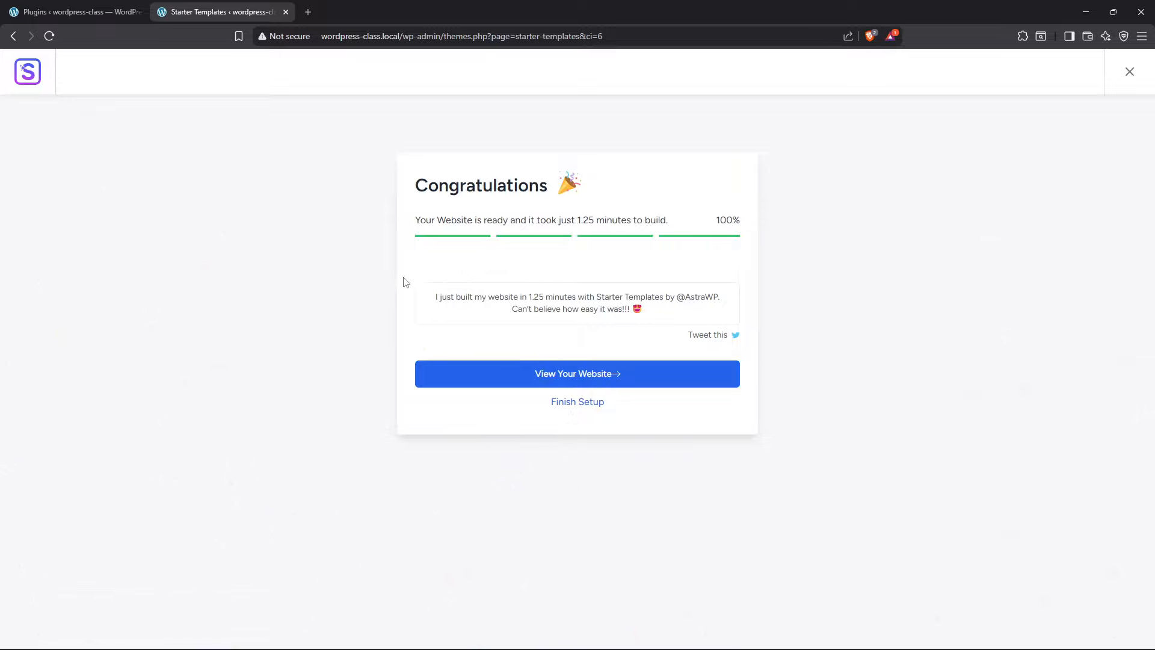
{"action": "right_click", "coordinate": [568, 374]}
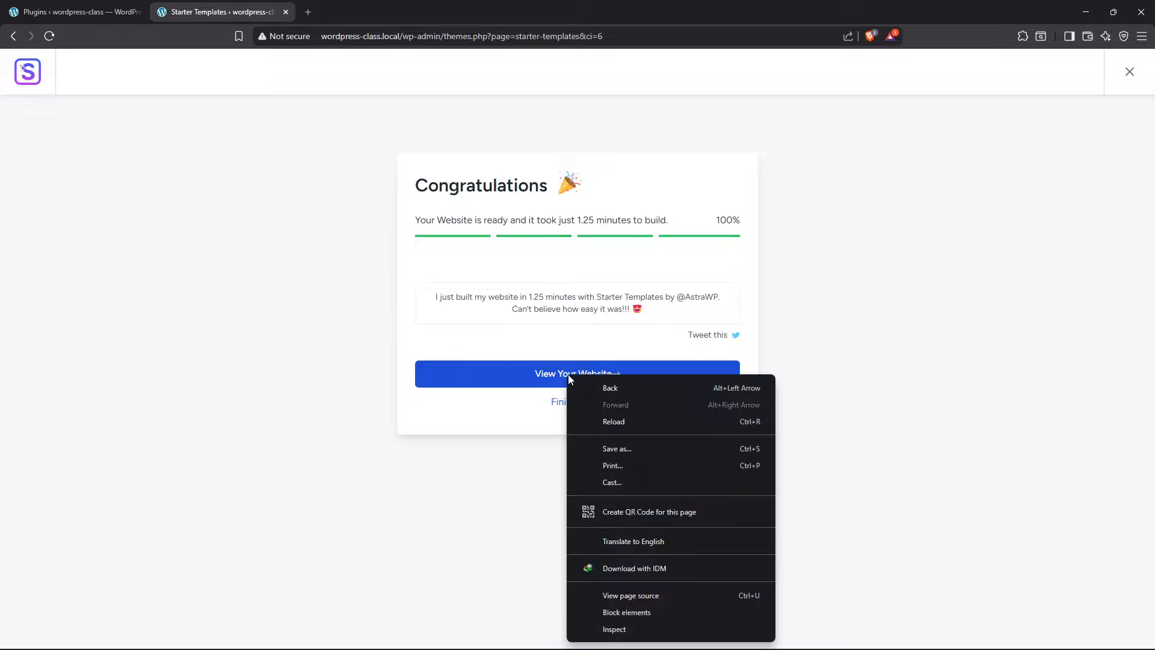
{"action": "left_click", "coordinate": [543, 379]}
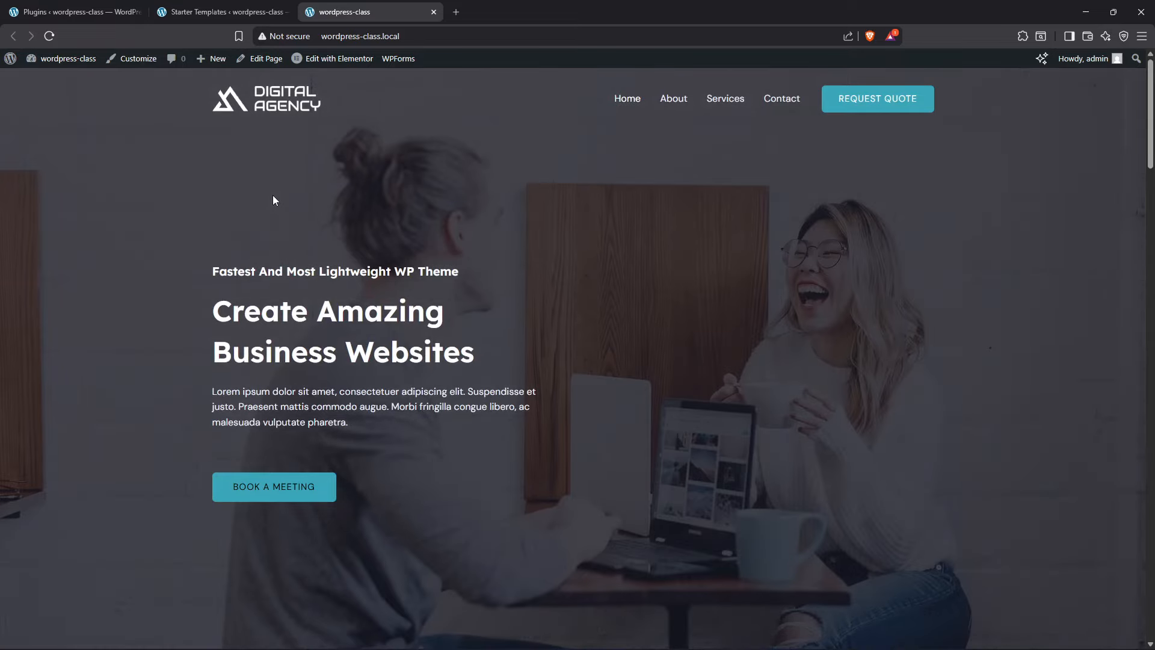
Look through the generated home page from the hero section to the footer and check its local address
{"action": "scroll", "coordinate": [268, 199], "scroll_direction": "down", "scroll_amount": 9}
{"action": "scroll", "coordinate": [340, 288], "scroll_direction": "down", "scroll_amount": 6}
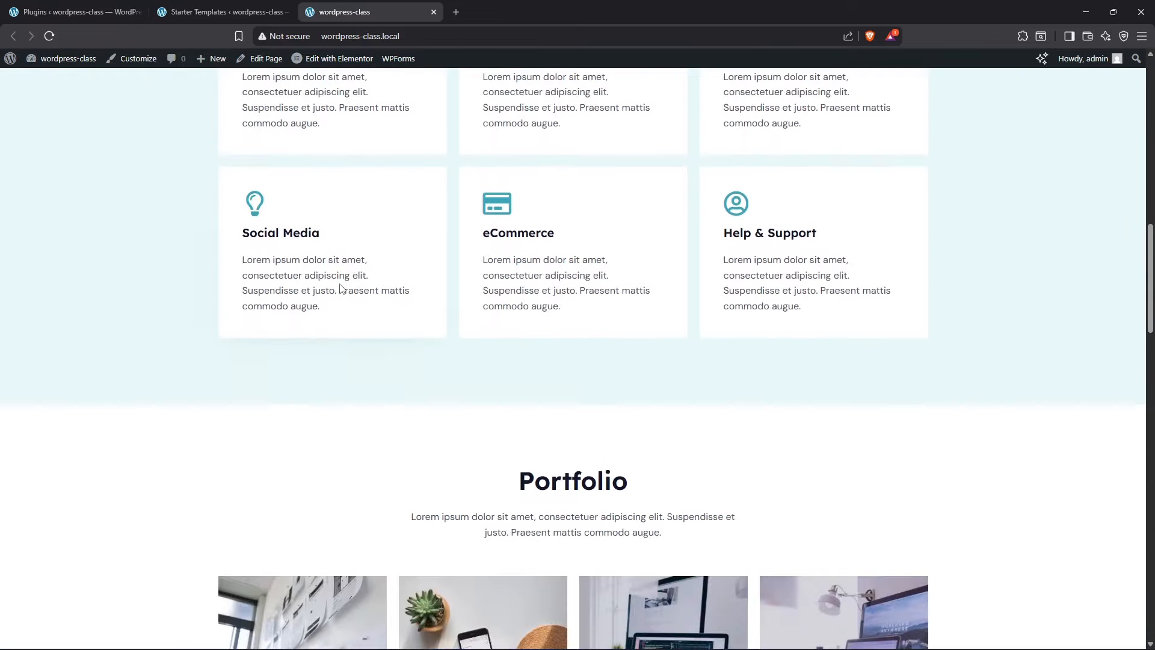
{"action": "scroll", "coordinate": [340, 287], "scroll_direction": "down", "scroll_amount": 20}
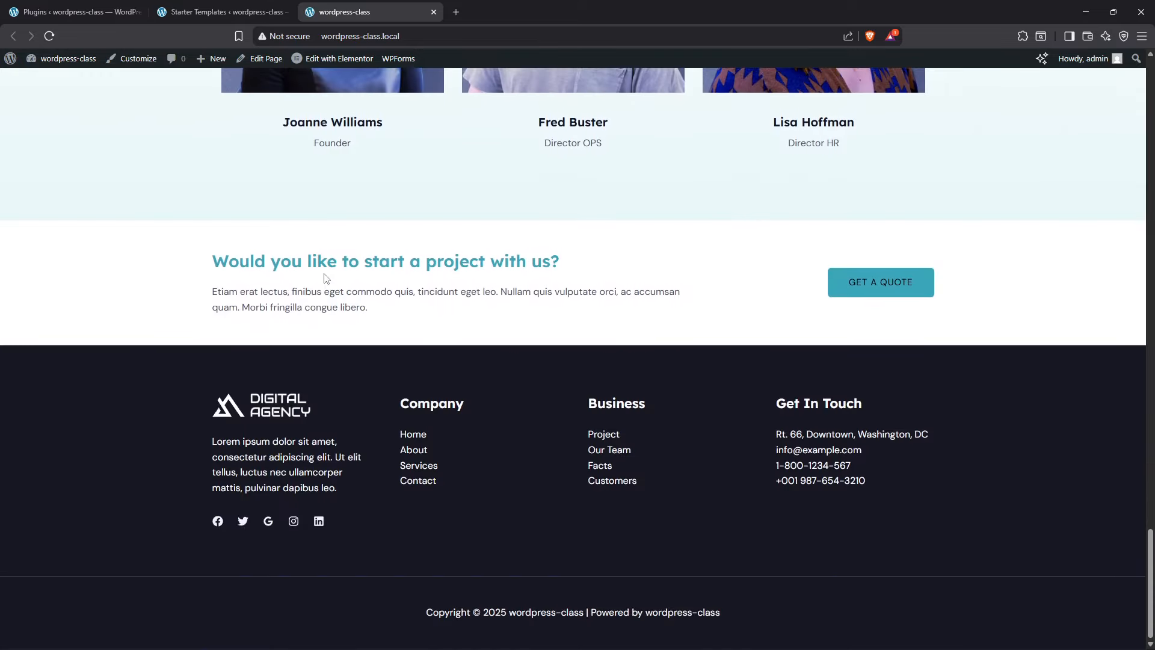
{"action": "scroll", "coordinate": [325, 278], "scroll_direction": "up", "scroll_amount": 20}
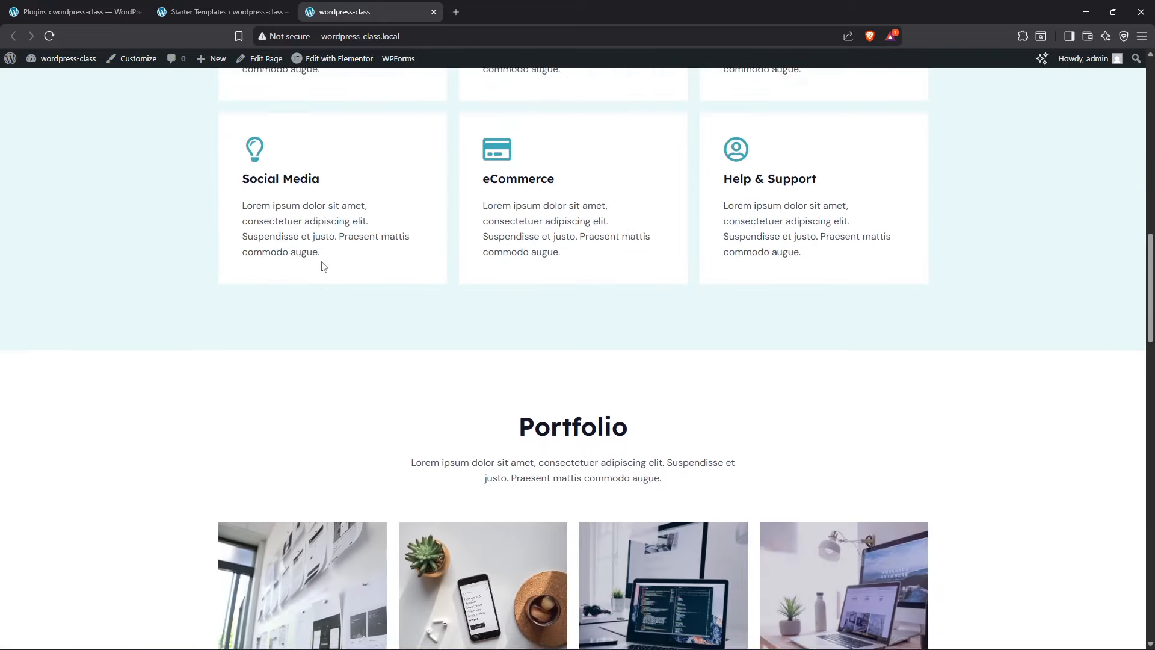
{"action": "scroll", "coordinate": [323, 265], "scroll_direction": "up", "scroll_amount": 4}
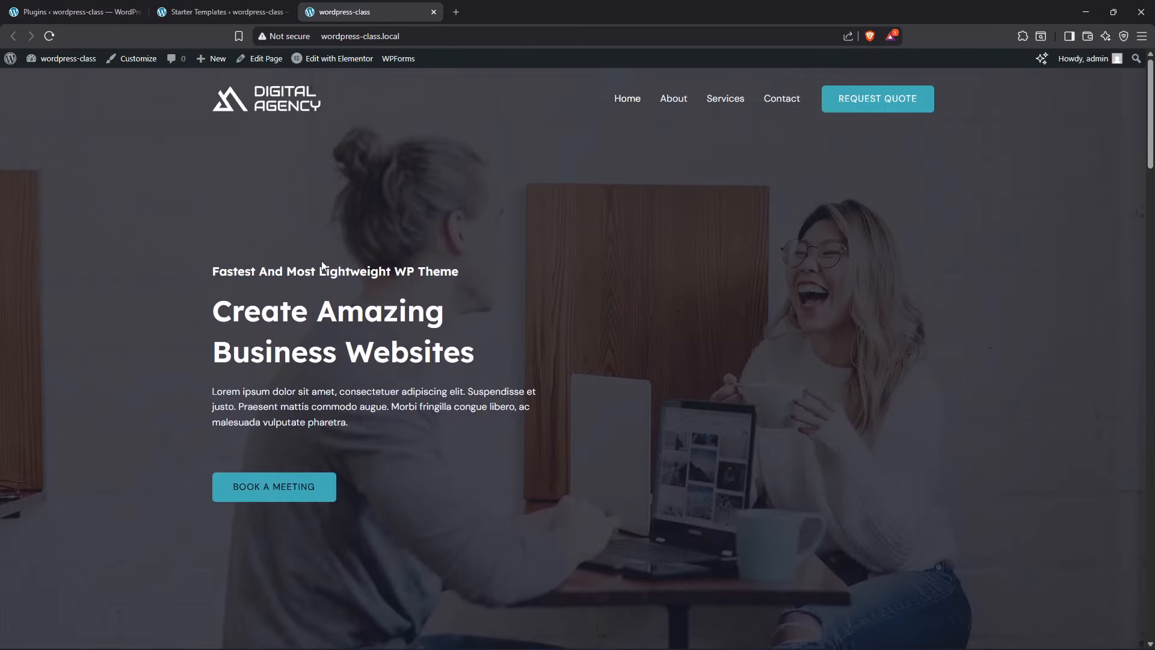
{"action": "left_click_drag", "start_coordinate": [400, 36], "coordinate": [314, 38]}
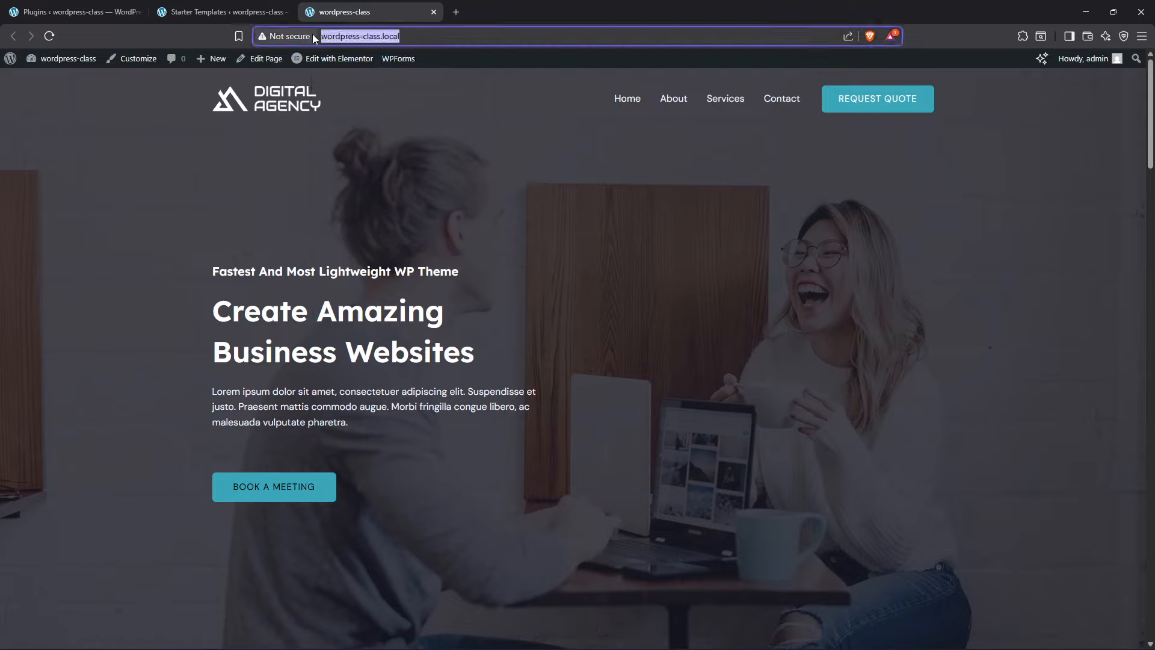
{"action": "left_click", "coordinate": [696, 281]}
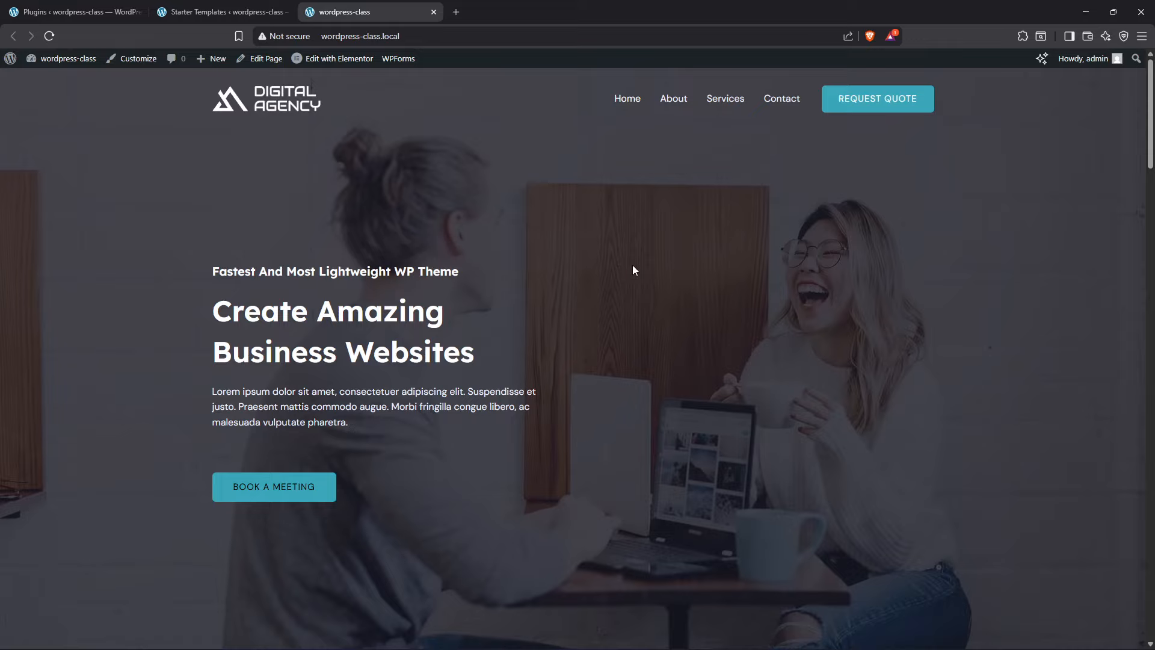
Close the Starter Templates and Plugins browser tabs, keeping only the live site open
{"action": "left_click", "coordinate": [199, 12]}
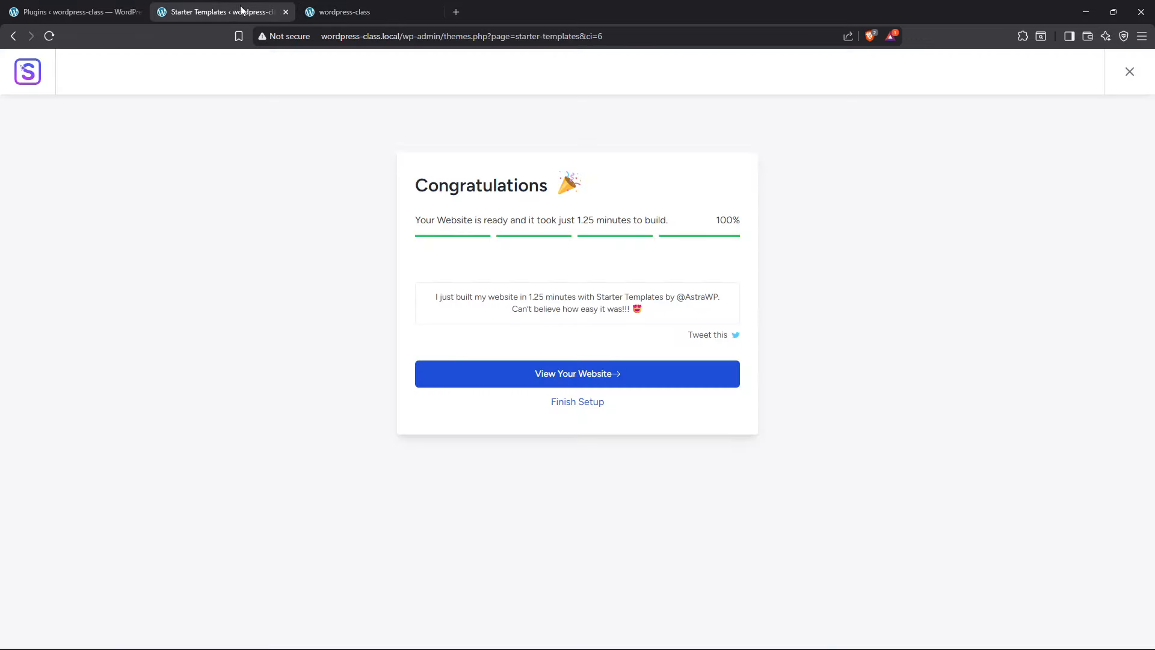
{"action": "left_click", "coordinate": [286, 12]}
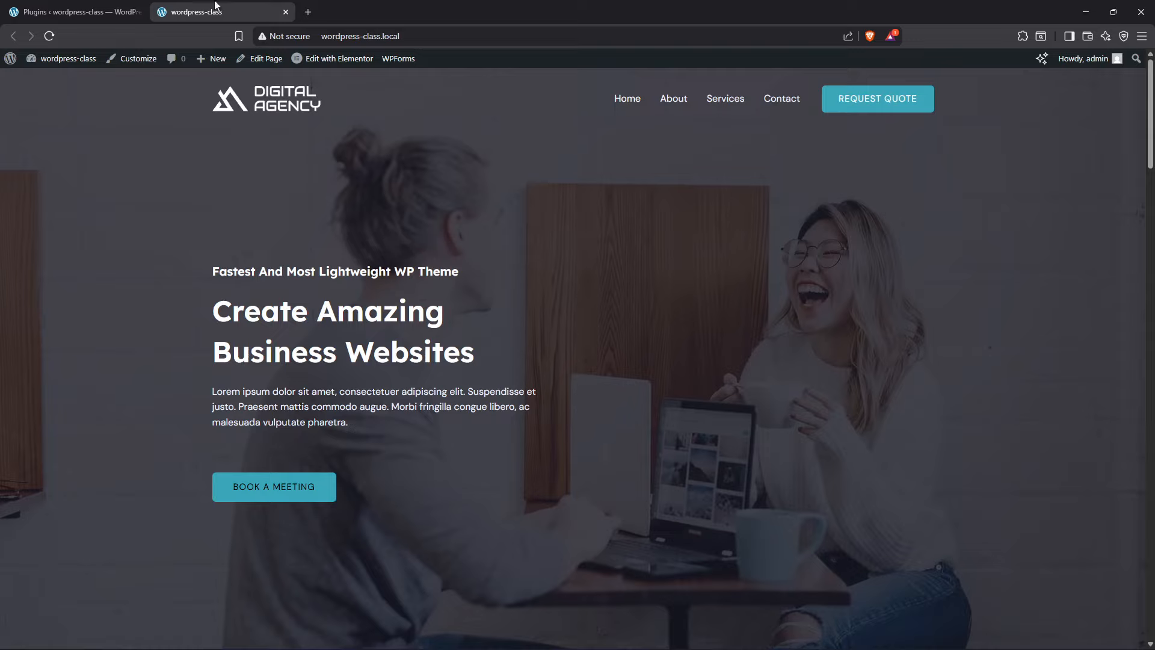
{"action": "left_click", "coordinate": [138, 12]}
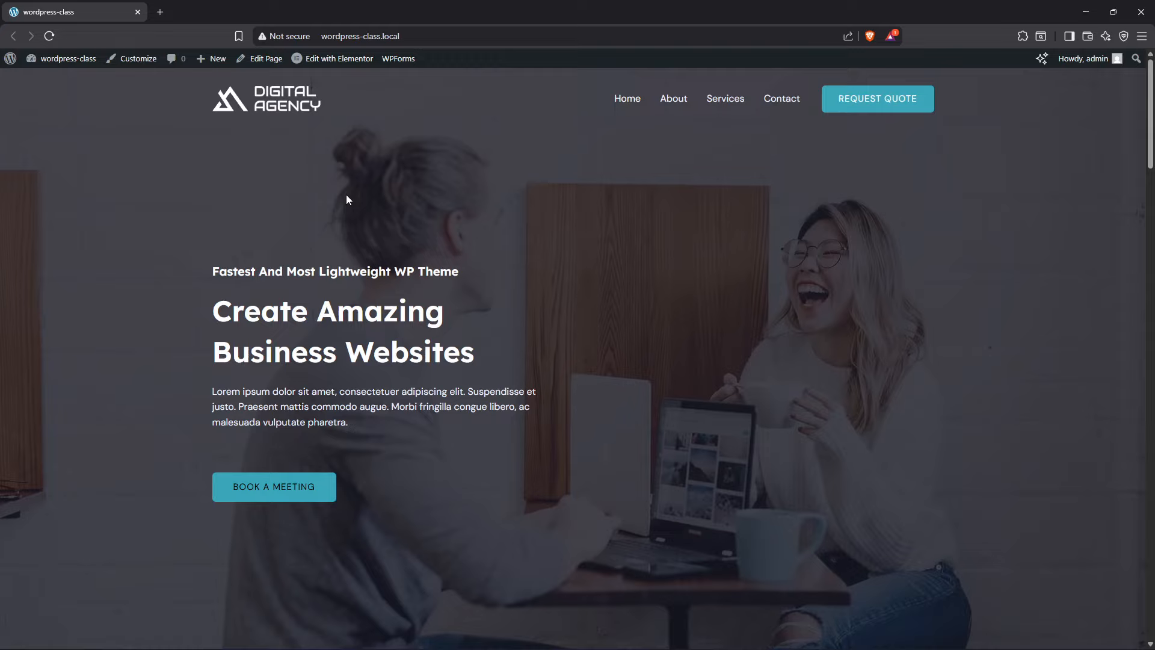
Examine the home page's hero, services and portfolio sections, including the portfolio heading and placeholder description
{"action": "scroll", "coordinate": [348, 196], "scroll_direction": "down", "scroll_amount": 5}
{"action": "scroll", "coordinate": [347, 201], "scroll_direction": "down", "scroll_amount": 5}
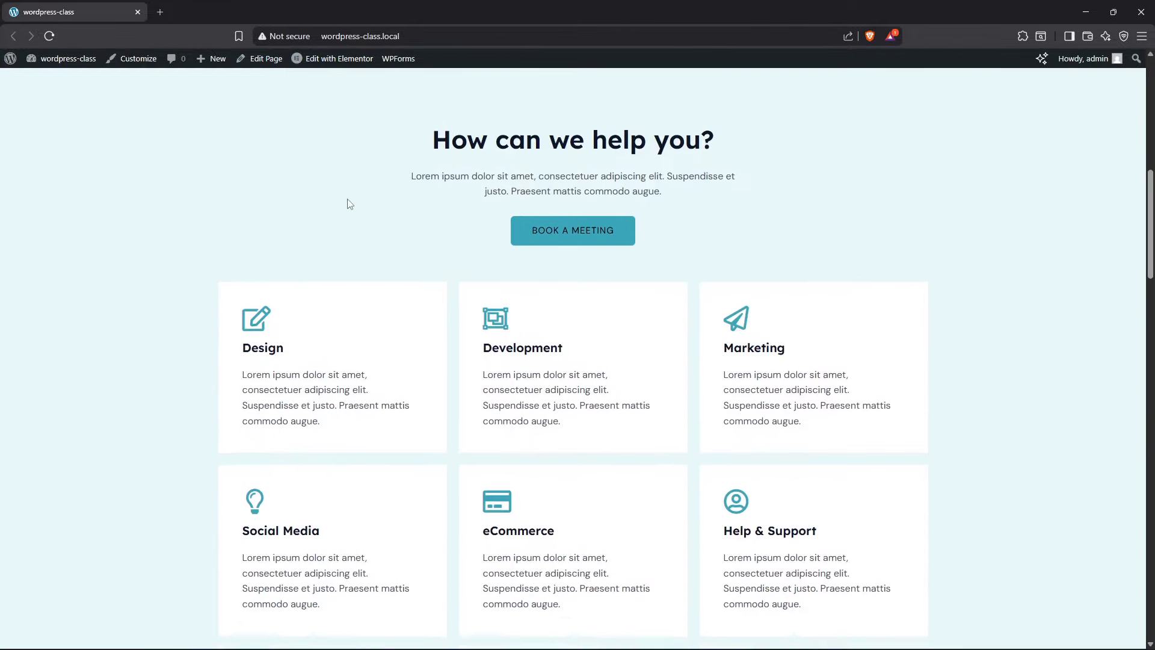
{"action": "scroll", "coordinate": [348, 204], "scroll_direction": "down", "scroll_amount": 5}
{"action": "scroll", "coordinate": [346, 204], "scroll_direction": "up", "scroll_amount": 15}
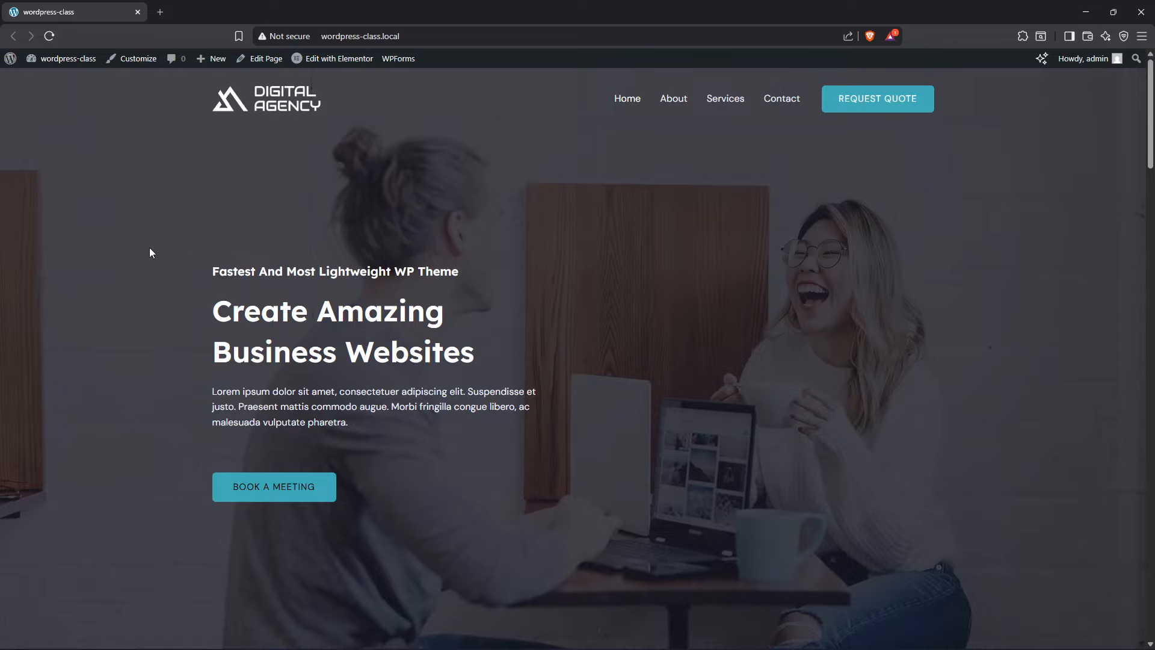
{"action": "scroll", "coordinate": [151, 252], "scroll_direction": "down", "scroll_amount": 10}
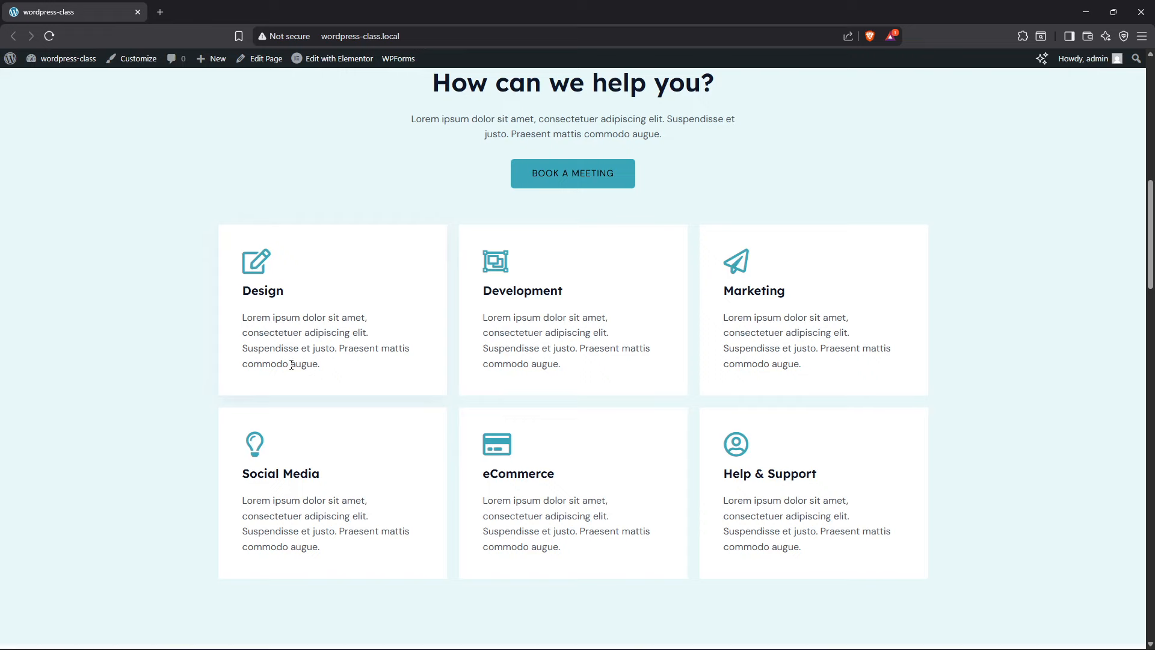
{"action": "scroll", "coordinate": [276, 369], "scroll_direction": "down", "scroll_amount": 10}
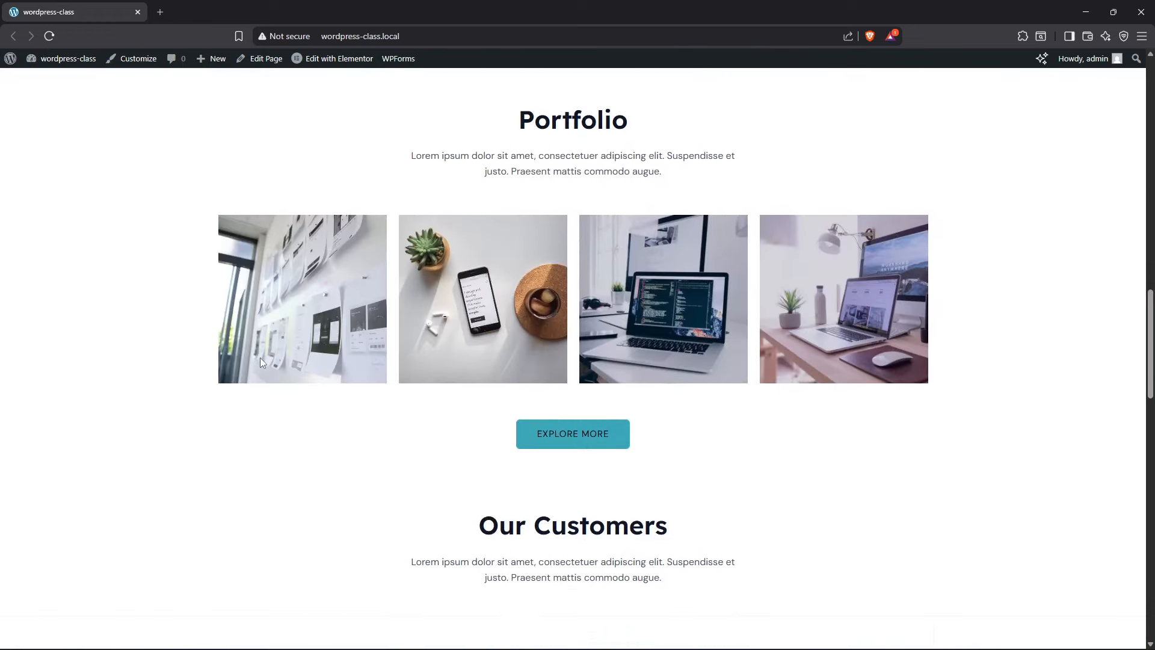
{"action": "scroll", "coordinate": [260, 360], "scroll_direction": "up", "scroll_amount": 1}
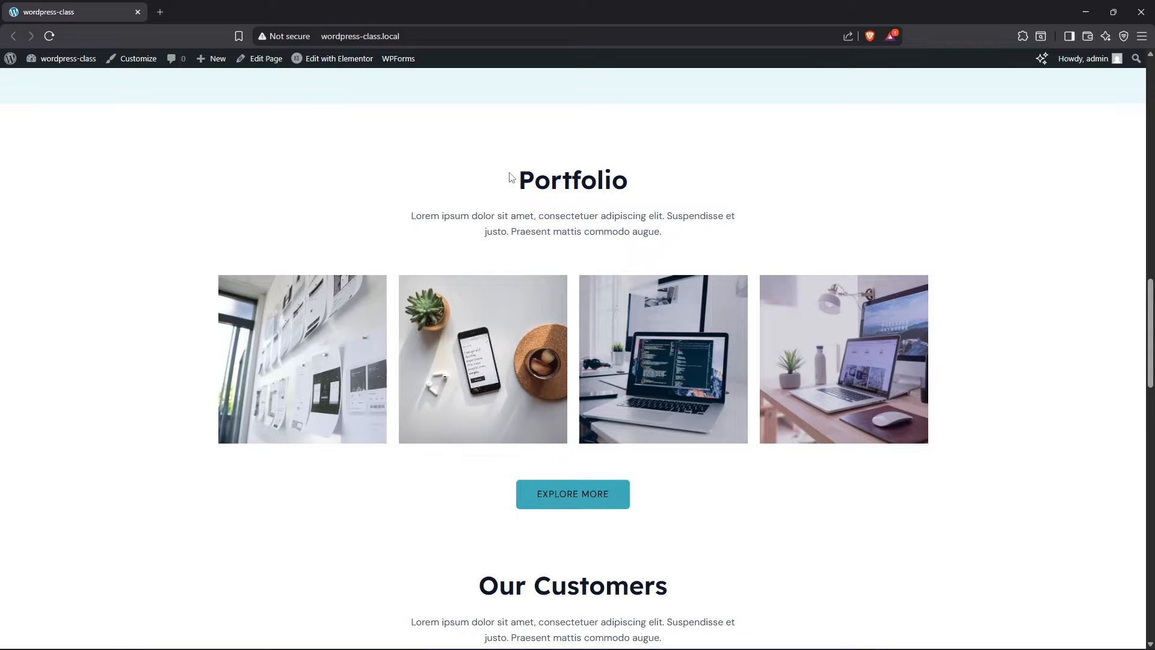
{"action": "left_click_drag", "start_coordinate": [513, 176], "coordinate": [667, 180]}
{"action": "left_click", "coordinate": [395, 221]}
{"action": "left_click_drag", "start_coordinate": [396, 221], "coordinate": [681, 230]}
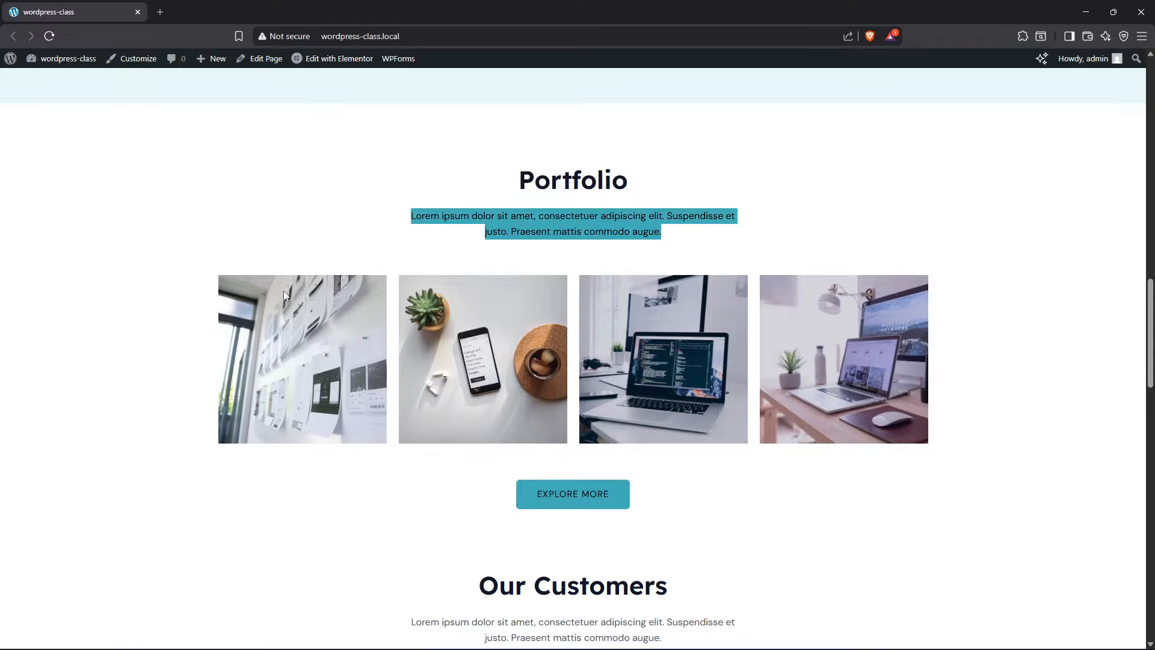
Examine the home page's customers, testimonial, leadership and project call-to-action sections down to the footer
{"action": "scroll", "coordinate": [451, 370], "scroll_direction": "down", "scroll_amount": 6}
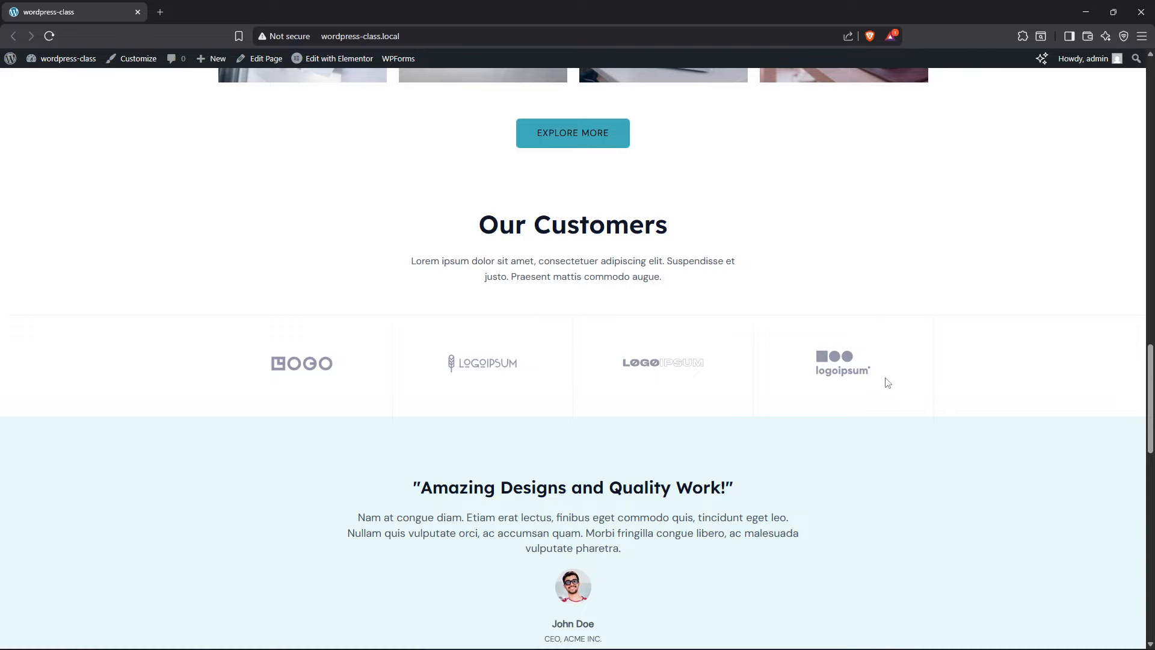
{"action": "scroll", "coordinate": [388, 371], "scroll_direction": "down", "scroll_amount": 5}
{"action": "left_click_drag", "start_coordinate": [392, 185], "coordinate": [655, 328]}
{"action": "left_click", "coordinate": [414, 330]}
{"action": "scroll", "coordinate": [414, 330], "scroll_direction": "down", "scroll_amount": 5}
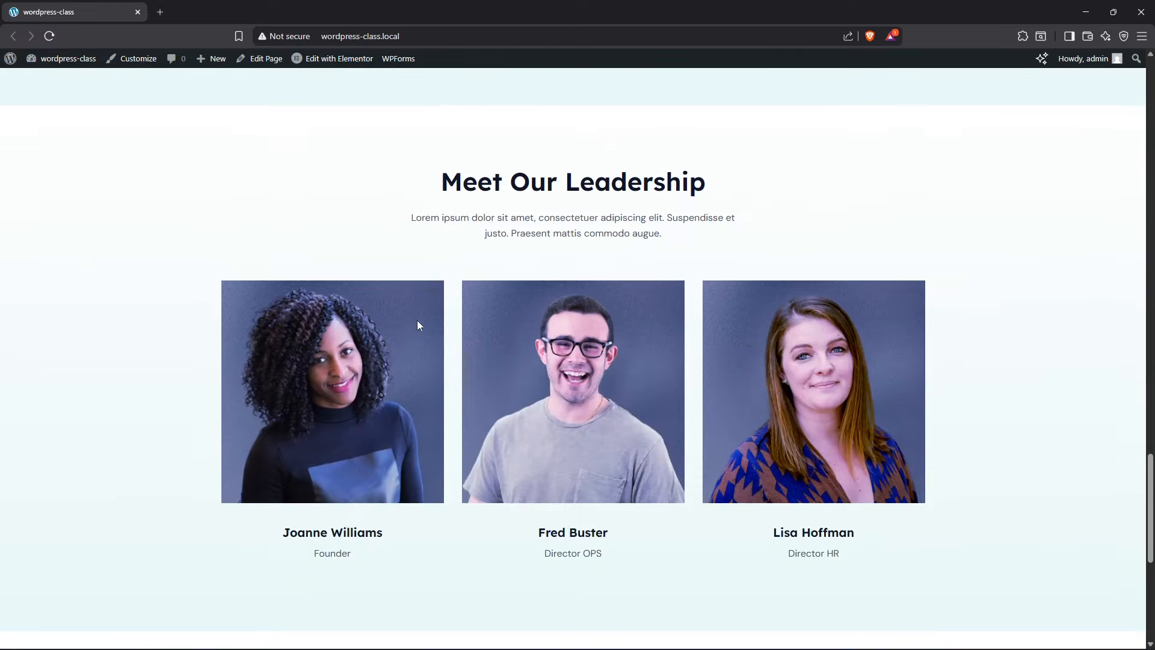
{"action": "left_click_drag", "start_coordinate": [437, 183], "coordinate": [714, 219]}
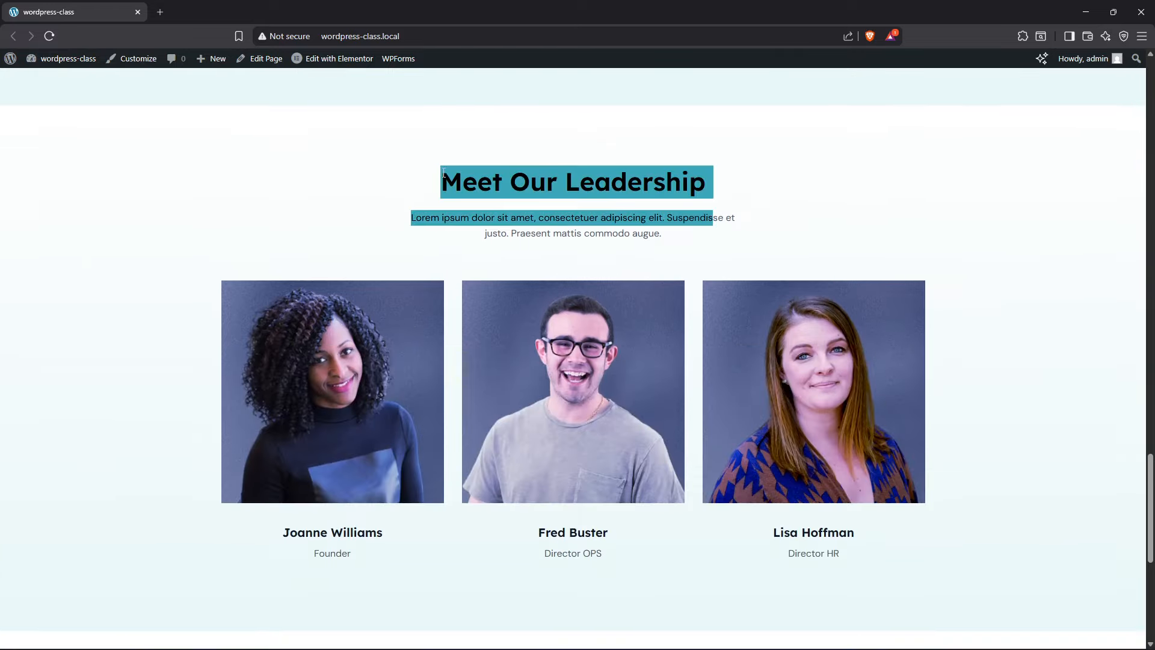
{"action": "left_click", "coordinate": [444, 225]}
{"action": "left_click_drag", "start_coordinate": [399, 223], "coordinate": [689, 243]}
{"action": "scroll", "coordinate": [639, 297], "scroll_direction": "down", "scroll_amount": 7}
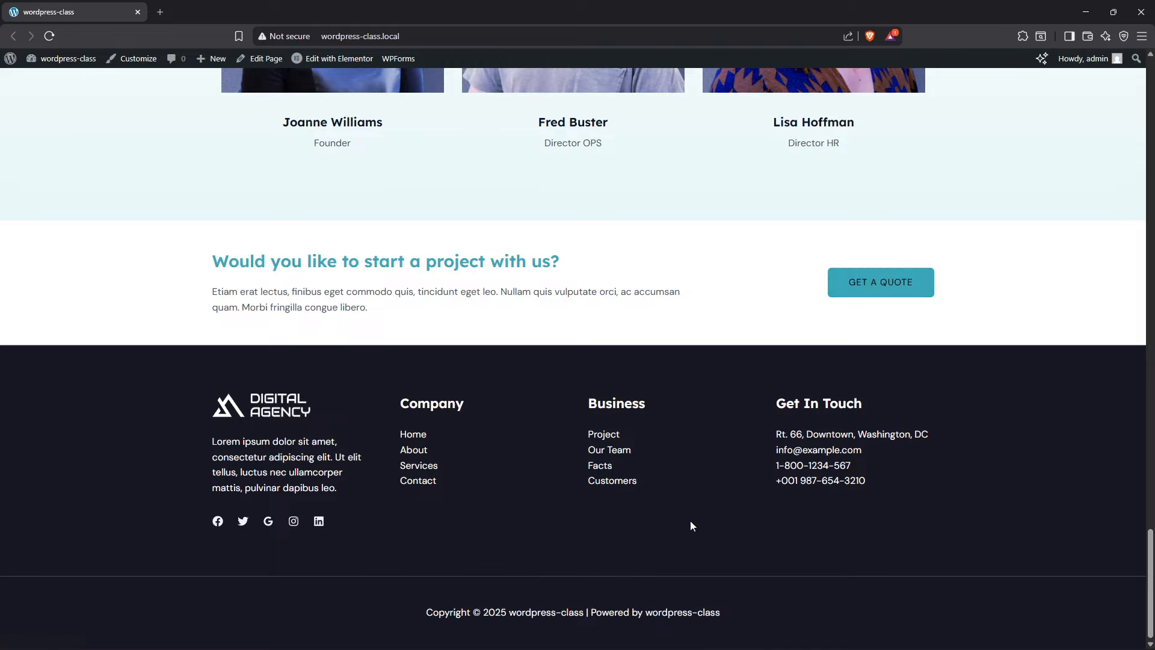
{"action": "scroll", "coordinate": [691, 525], "scroll_direction": "up", "scroll_amount": 6}
{"action": "scroll", "coordinate": [701, 512], "scroll_direction": "up", "scroll_amount": 20}
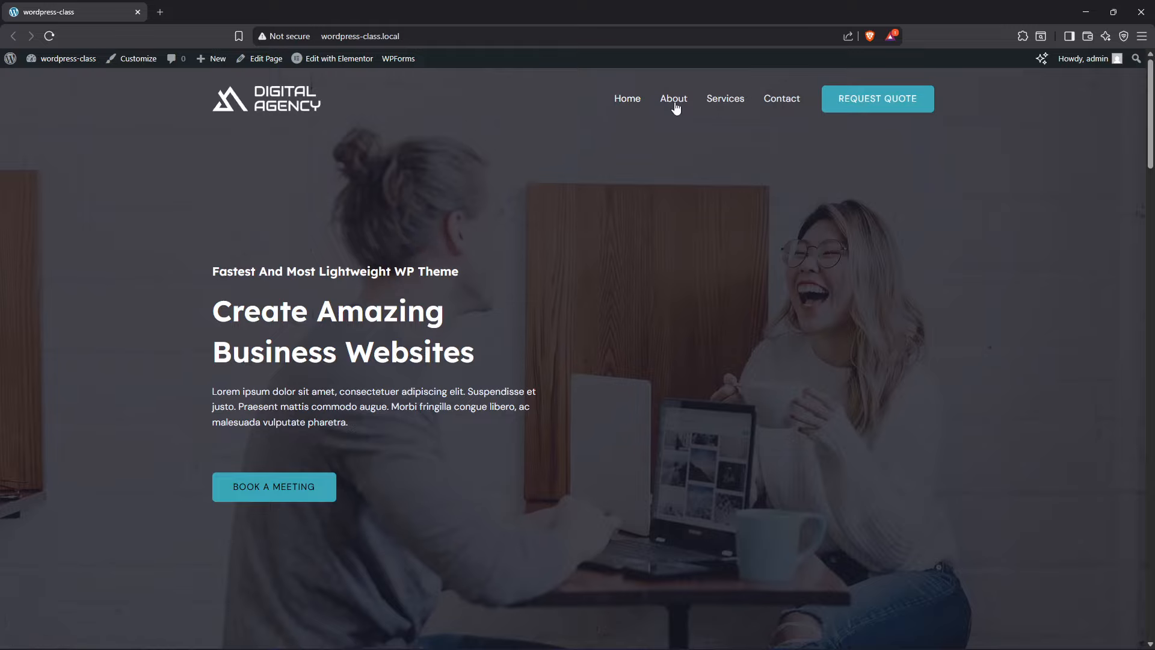
Open the site's About page and examine its intro cards and the numbered stages of the Our 6-D Process section
{"action": "left_click", "coordinate": [674, 99]}
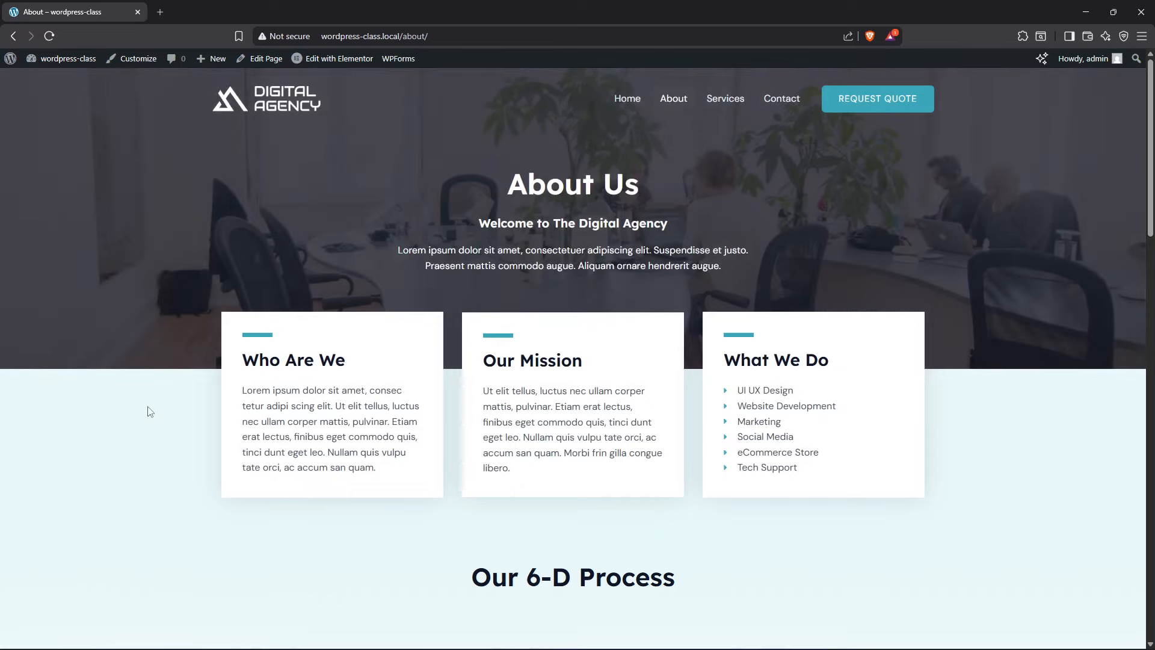
{"action": "scroll", "coordinate": [149, 412], "scroll_direction": "down", "scroll_amount": 5}
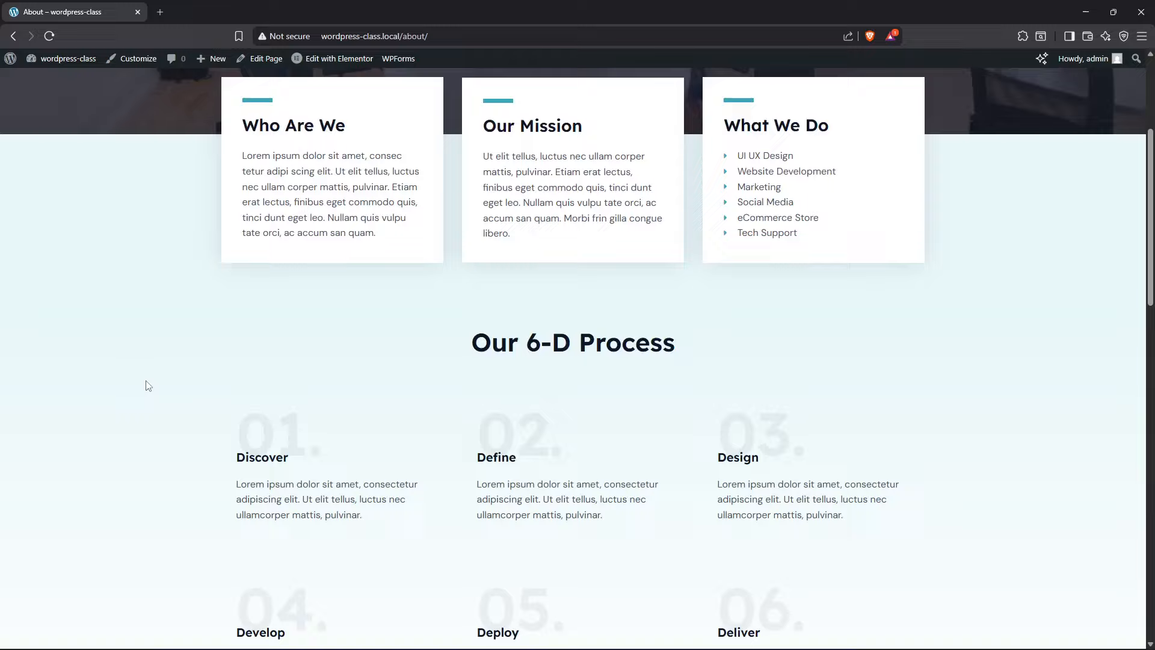
{"action": "scroll", "coordinate": [149, 384], "scroll_direction": "down", "scroll_amount": 2}
{"action": "scroll", "coordinate": [167, 370], "scroll_direction": "up", "scroll_amount": 1}
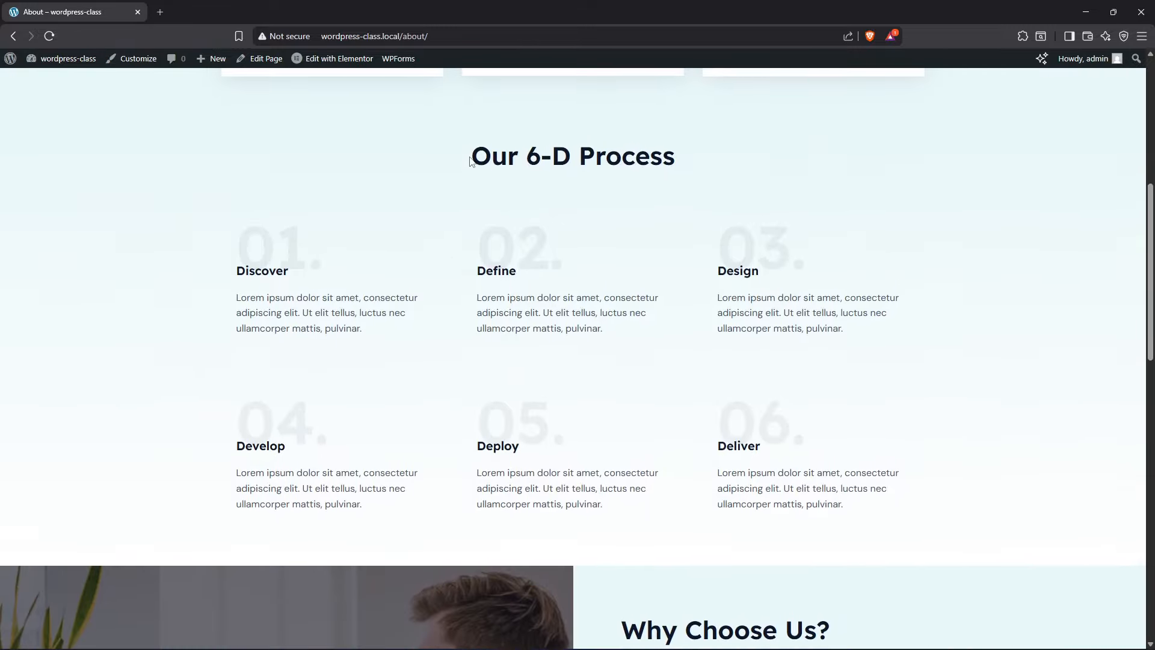
{"action": "left_click_drag", "start_coordinate": [472, 159], "coordinate": [757, 157]}
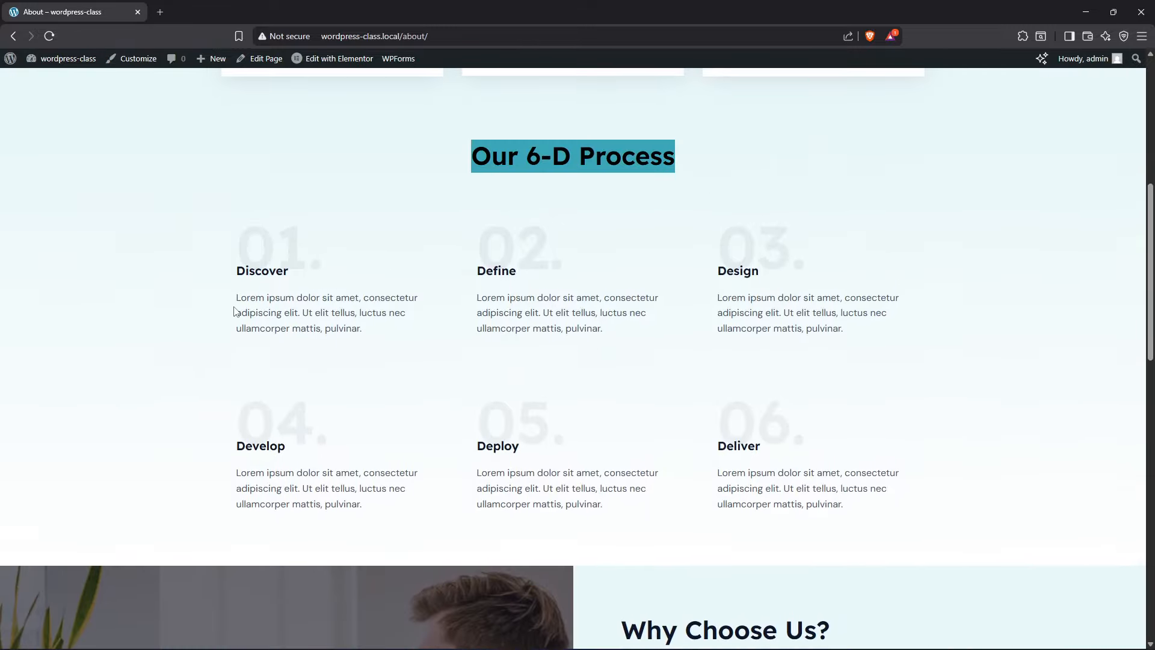
{"action": "left_click_drag", "start_coordinate": [237, 271], "coordinate": [340, 272]}
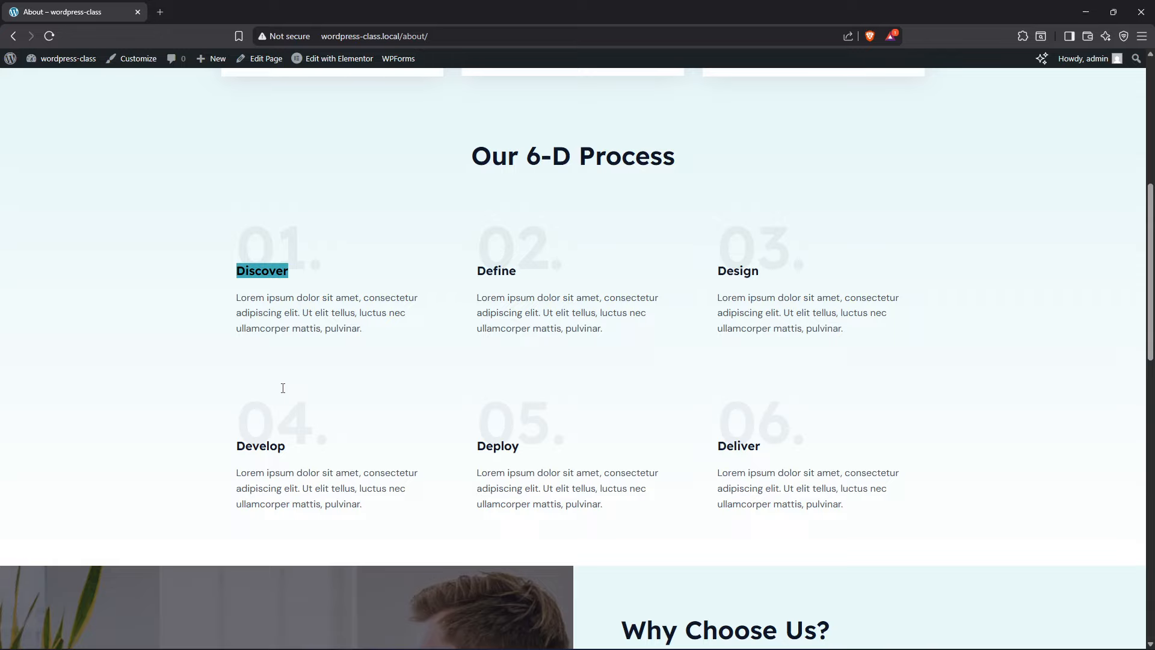
{"action": "scroll", "coordinate": [282, 388], "scroll_direction": "down", "scroll_amount": 1}
{"action": "left_click_drag", "start_coordinate": [238, 342], "coordinate": [316, 346]}
{"action": "left_click_drag", "start_coordinate": [236, 196], "coordinate": [330, 199]}
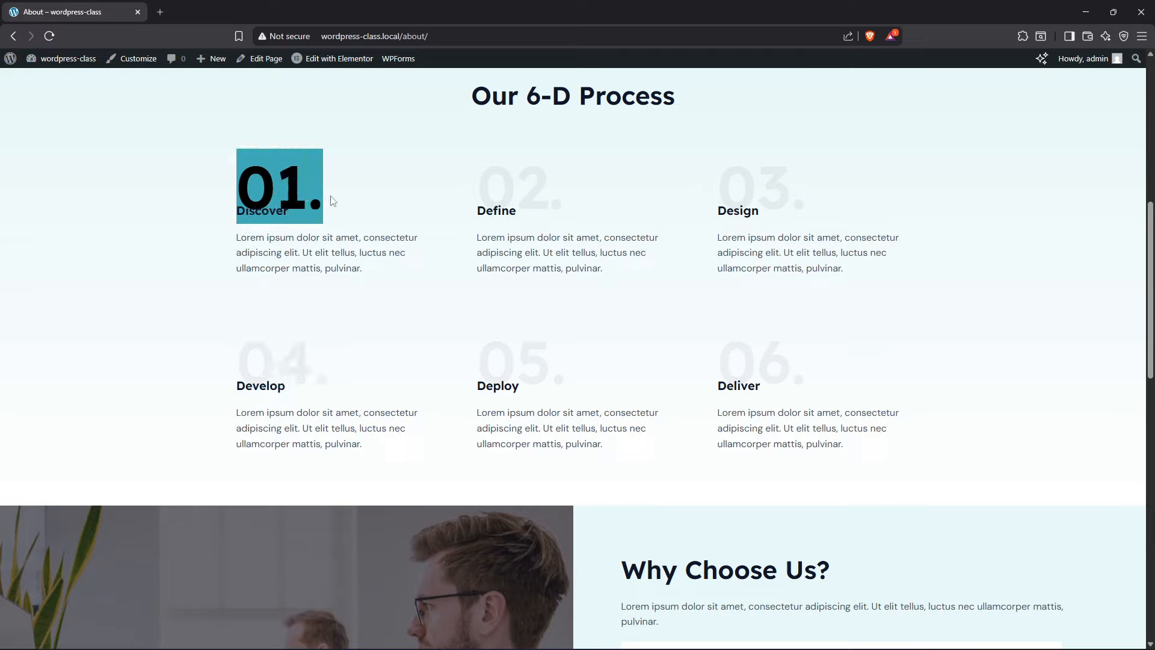
{"action": "left_click", "coordinate": [208, 312]}
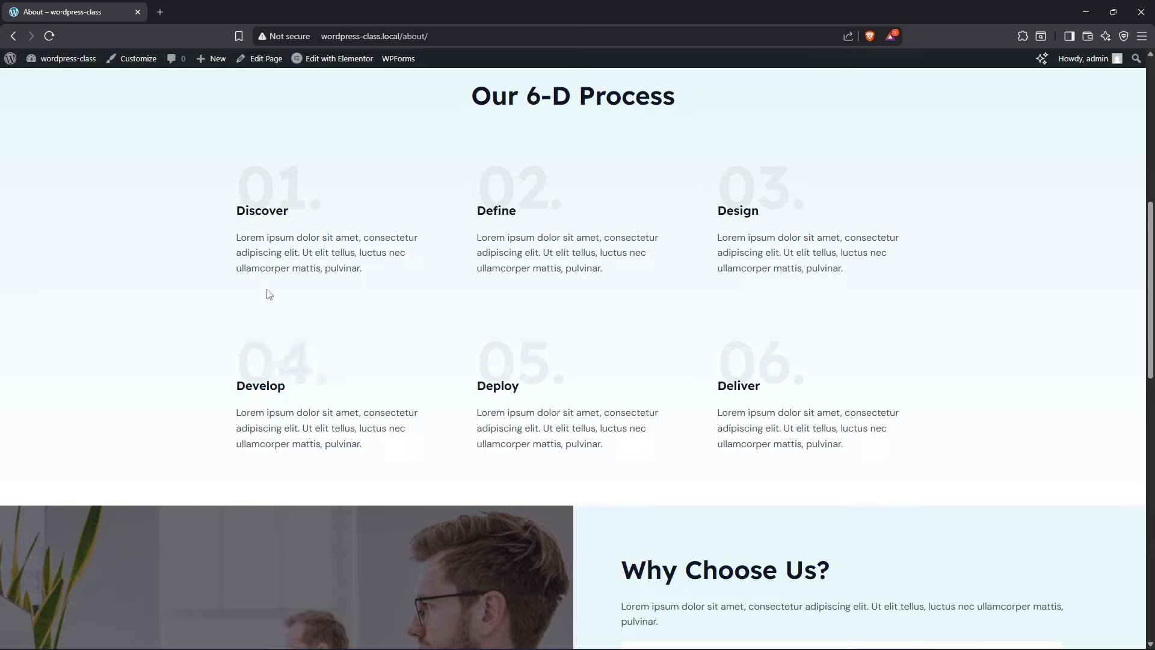
Test the Why Choose Us accordion by collapsing Best Quality Designs, then expanding and collapsing 24x7 Live Support
{"action": "scroll", "coordinate": [269, 294], "scroll_direction": "down", "scroll_amount": 5}
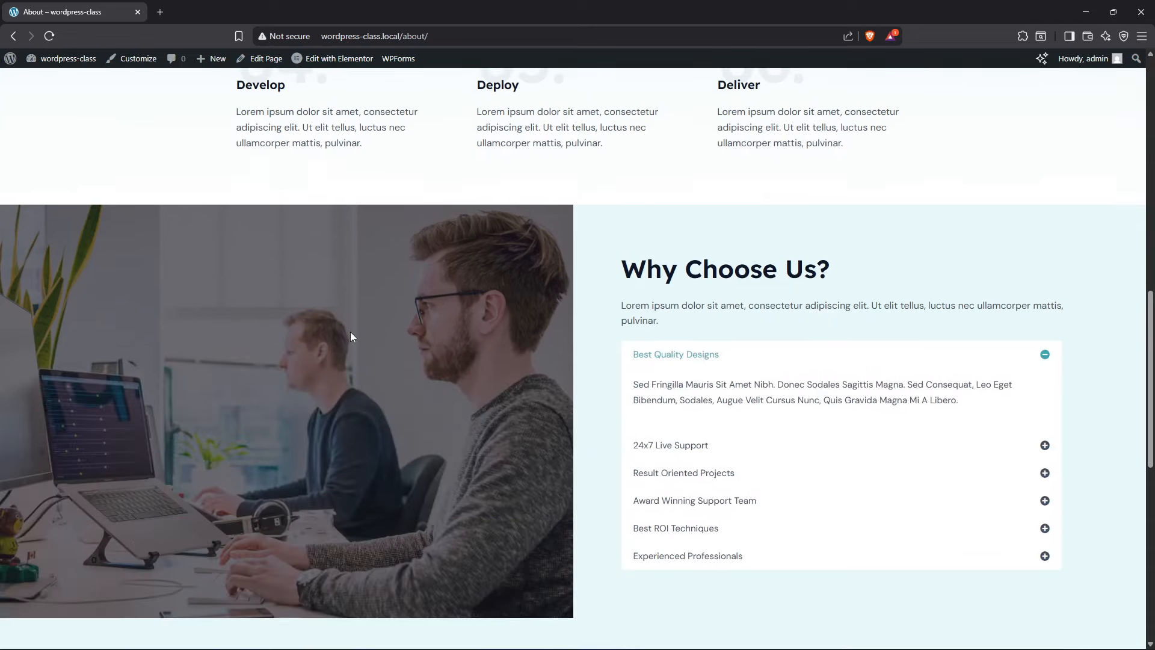
{"action": "left_click", "coordinate": [1045, 355]}
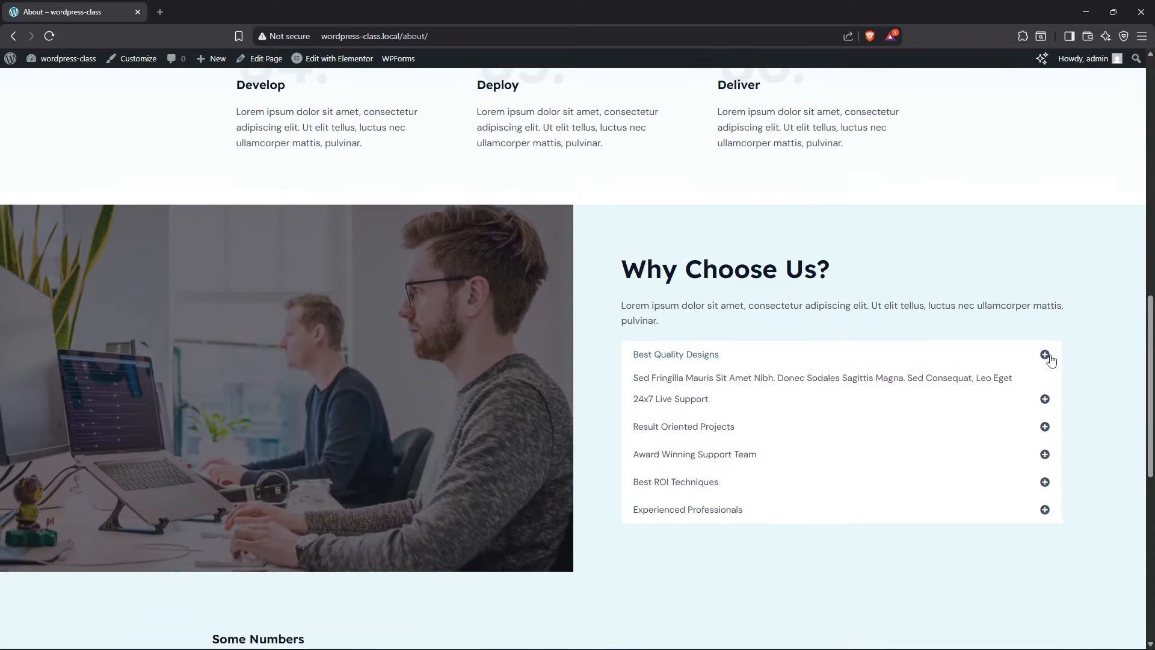
{"action": "left_click", "coordinate": [1045, 383]}
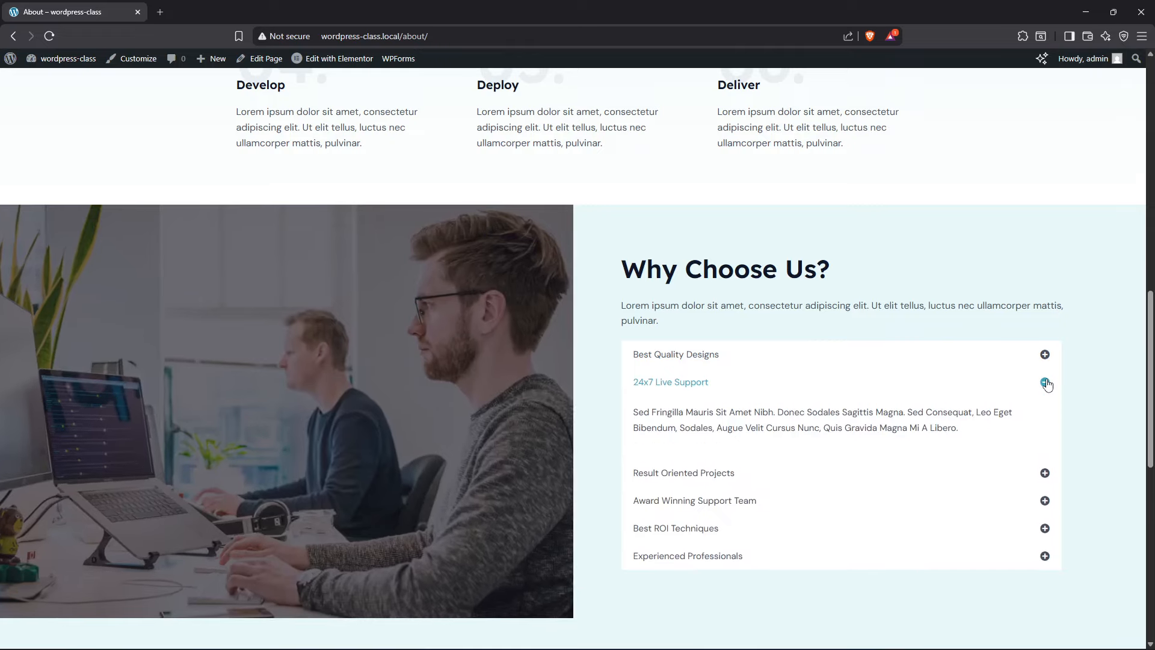
{"action": "left_click", "coordinate": [1045, 383]}
Examine the About page's Some Numbers section, project call-to-action and footer
{"action": "scroll", "coordinate": [622, 388], "scroll_direction": "down", "scroll_amount": 4}
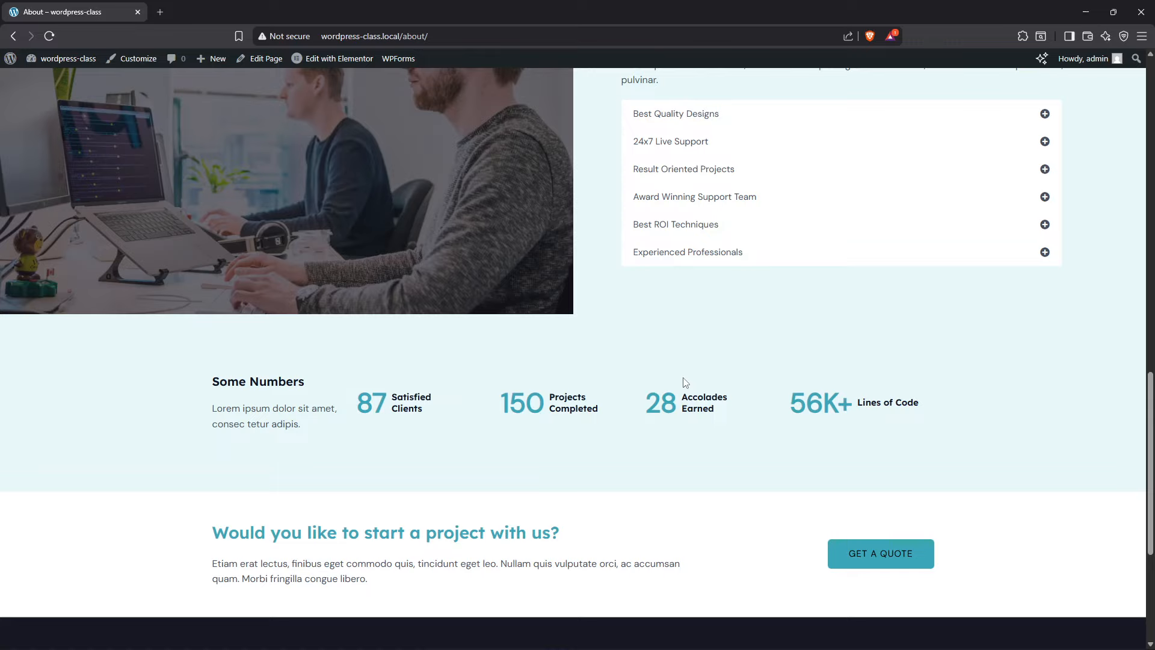
{"action": "scroll", "coordinate": [685, 383], "scroll_direction": "down", "scroll_amount": 1}
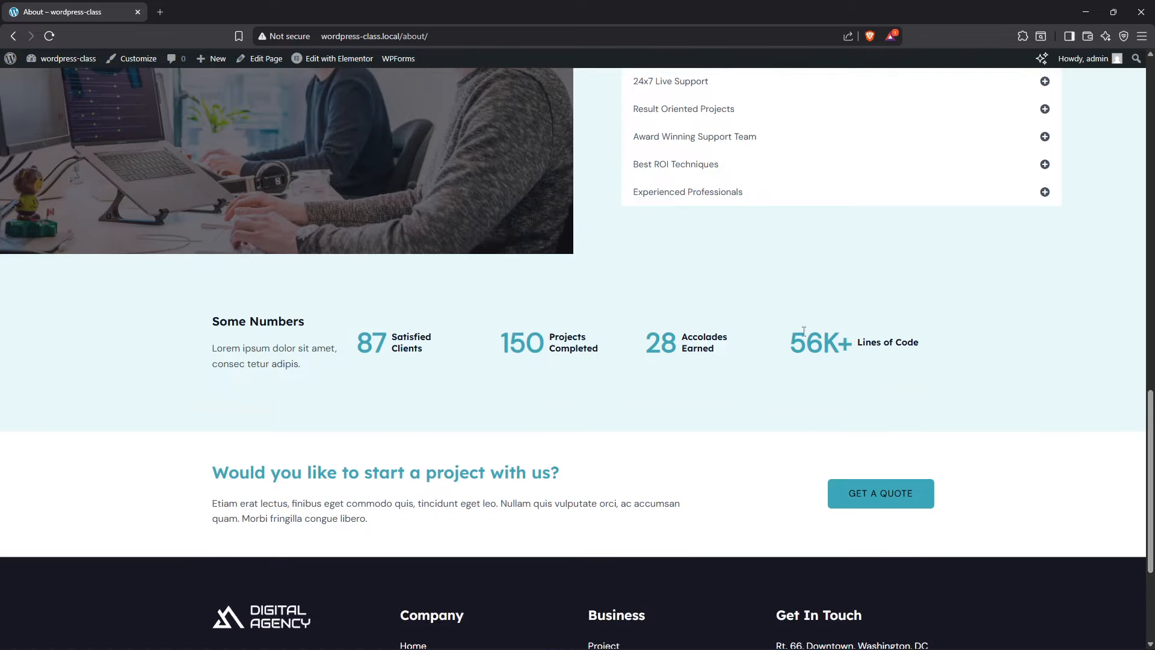
{"action": "scroll", "coordinate": [758, 375], "scroll_direction": "down", "scroll_amount": 1}
{"action": "scroll", "coordinate": [757, 375], "scroll_direction": "down", "scroll_amount": 2}
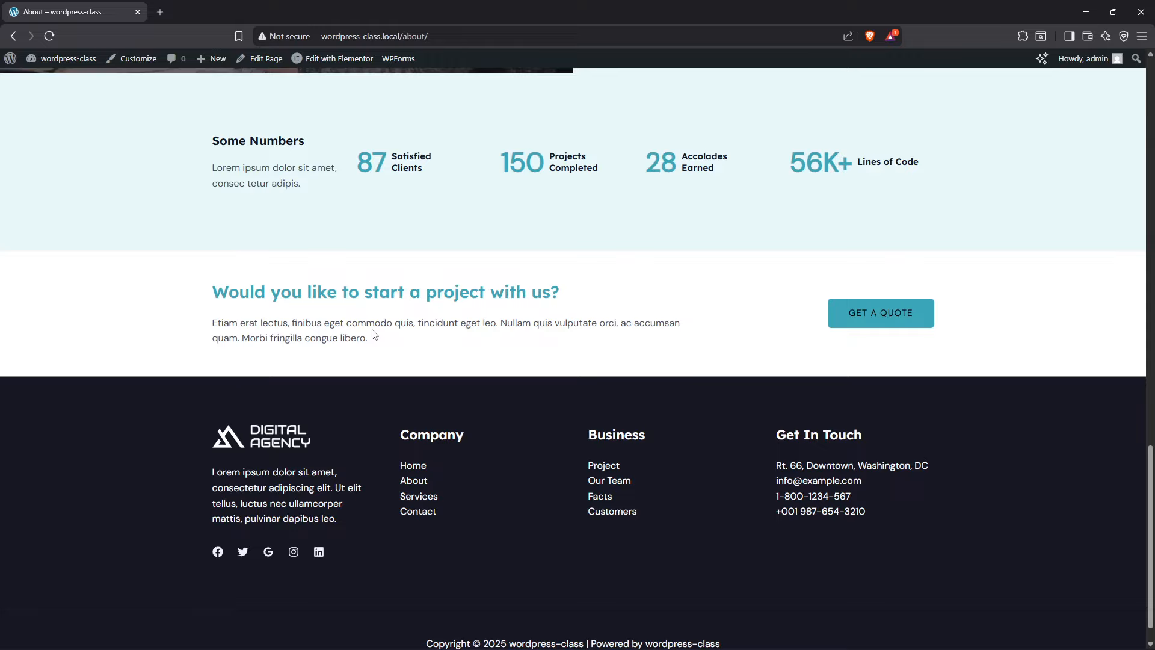
{"action": "scroll", "coordinate": [373, 334], "scroll_direction": "up", "scroll_amount": 20}
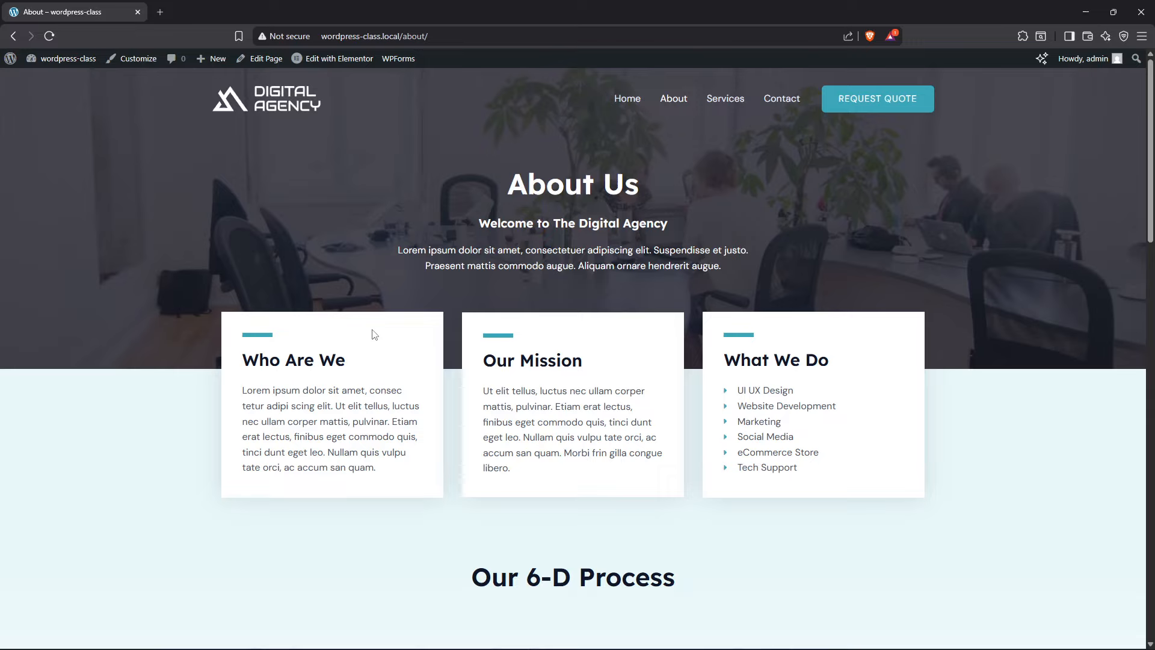
Review the About page's 6-D Process section again and highlight the About Us heading in the hero
{"action": "scroll", "coordinate": [499, 463], "scroll_direction": "down", "scroll_amount": 6}
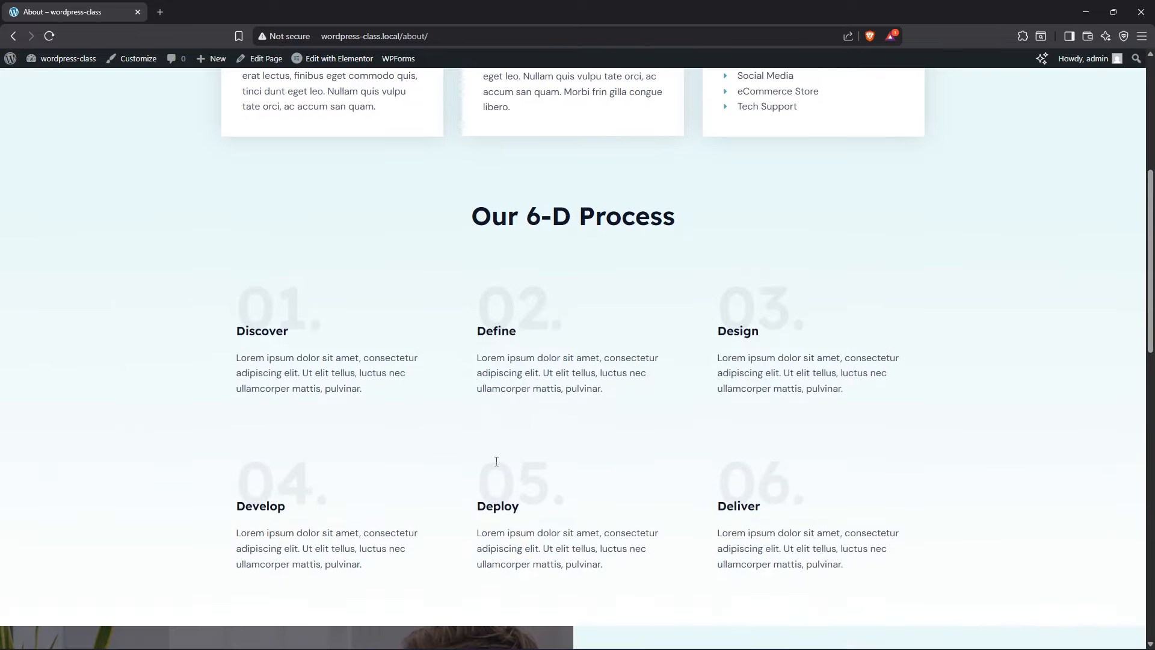
{"action": "scroll", "coordinate": [493, 460], "scroll_direction": "up", "scroll_amount": 6}
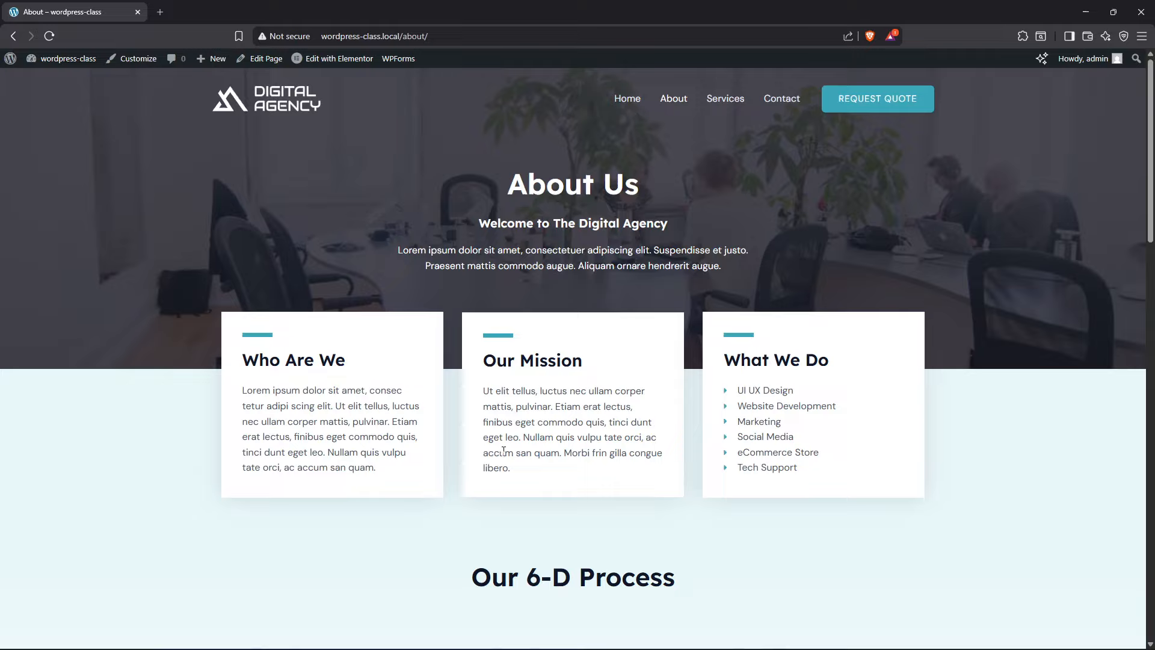
{"action": "mouse_move", "coordinate": [317, 65]}
{"action": "left_click_drag", "start_coordinate": [505, 181], "coordinate": [735, 196]}
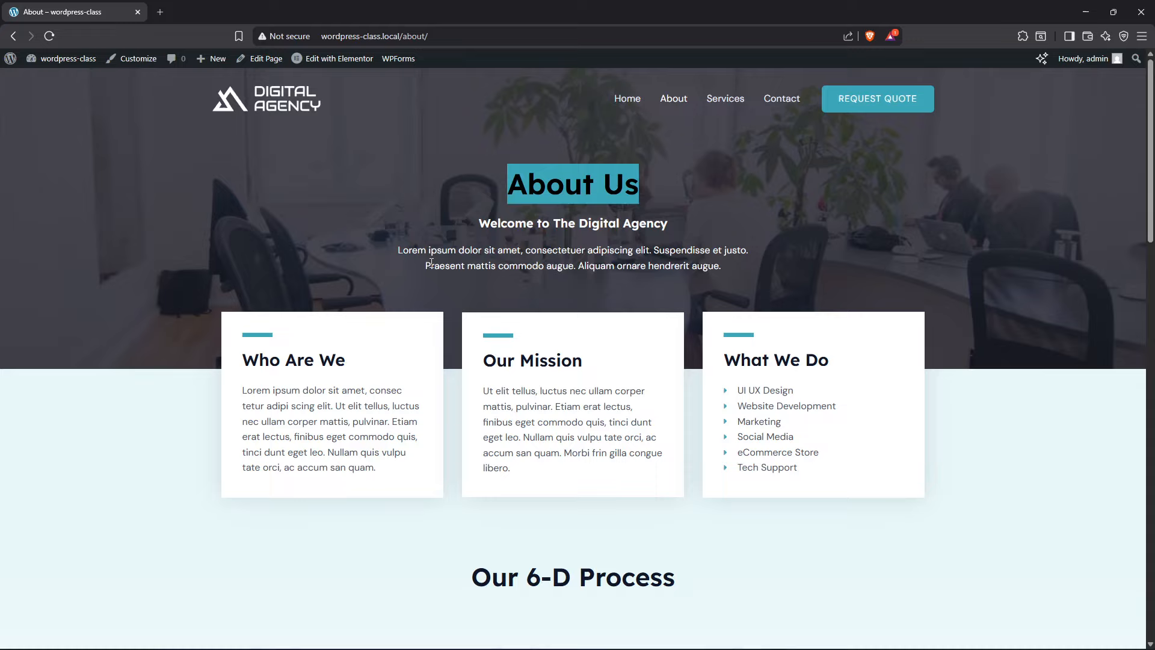
Open the Services page and examine the service cards under How can we help you?
{"action": "left_click", "coordinate": [726, 100]}
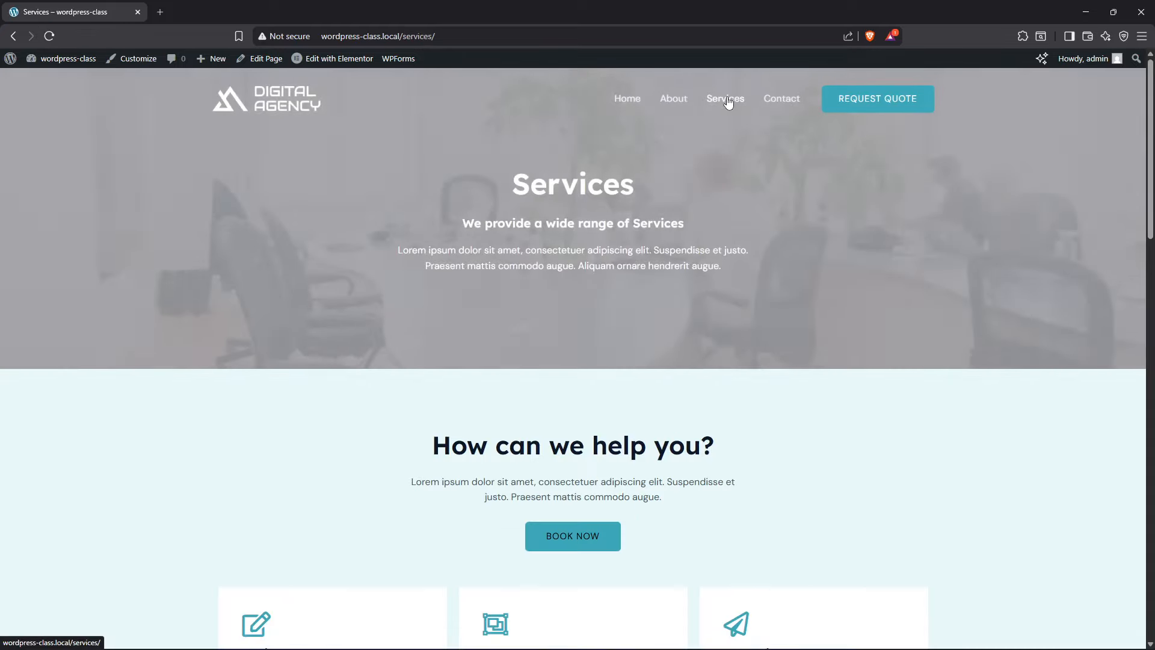
{"action": "scroll", "coordinate": [461, 421], "scroll_direction": "down", "scroll_amount": 9}
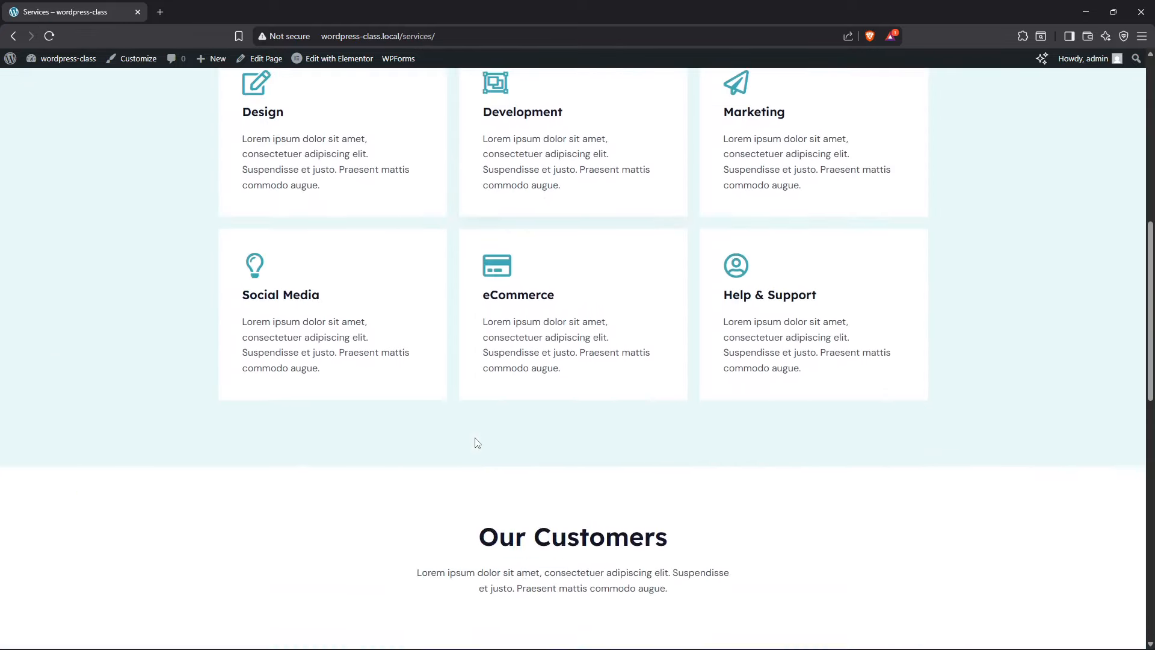
{"action": "scroll", "coordinate": [476, 439], "scroll_direction": "up", "scroll_amount": 3}
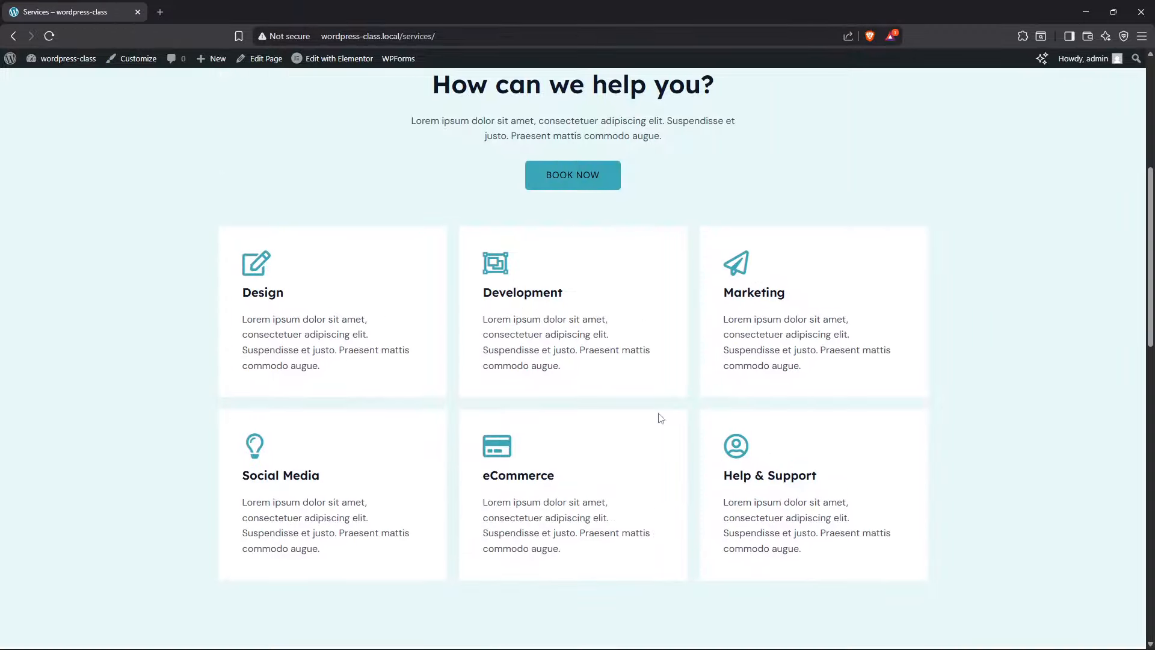
Examine the Services page's customer logos, testimonial and project call-to-action, highlighting the testimonial block
{"action": "scroll", "coordinate": [626, 400], "scroll_direction": "down", "scroll_amount": 5}
{"action": "scroll", "coordinate": [624, 399], "scroll_direction": "down", "scroll_amount": 10}
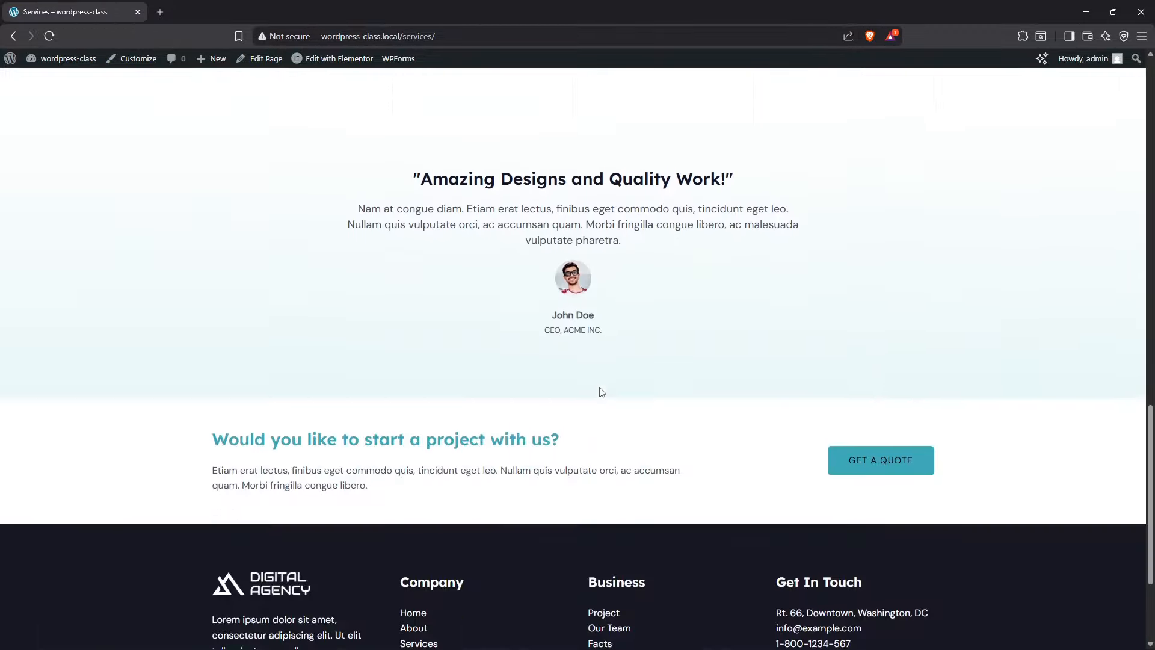
{"action": "scroll", "coordinate": [601, 393], "scroll_direction": "up", "scroll_amount": 5}
{"action": "scroll", "coordinate": [602, 393], "scroll_direction": "up", "scroll_amount": 3}
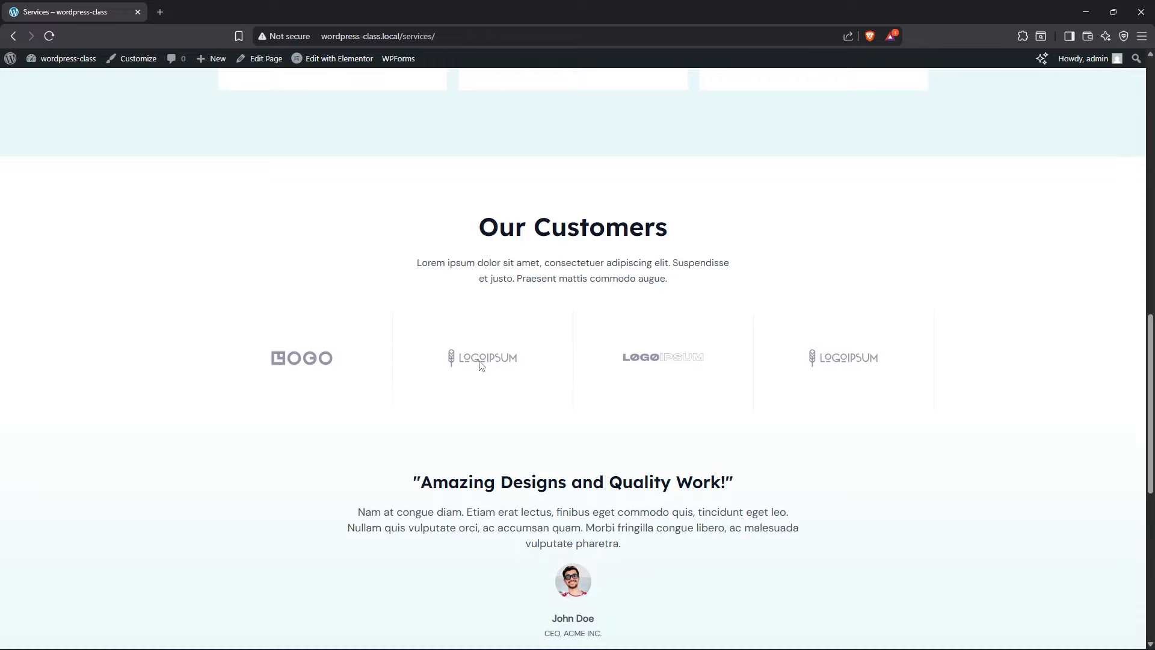
{"action": "scroll", "coordinate": [481, 367], "scroll_direction": "down", "scroll_amount": 3}
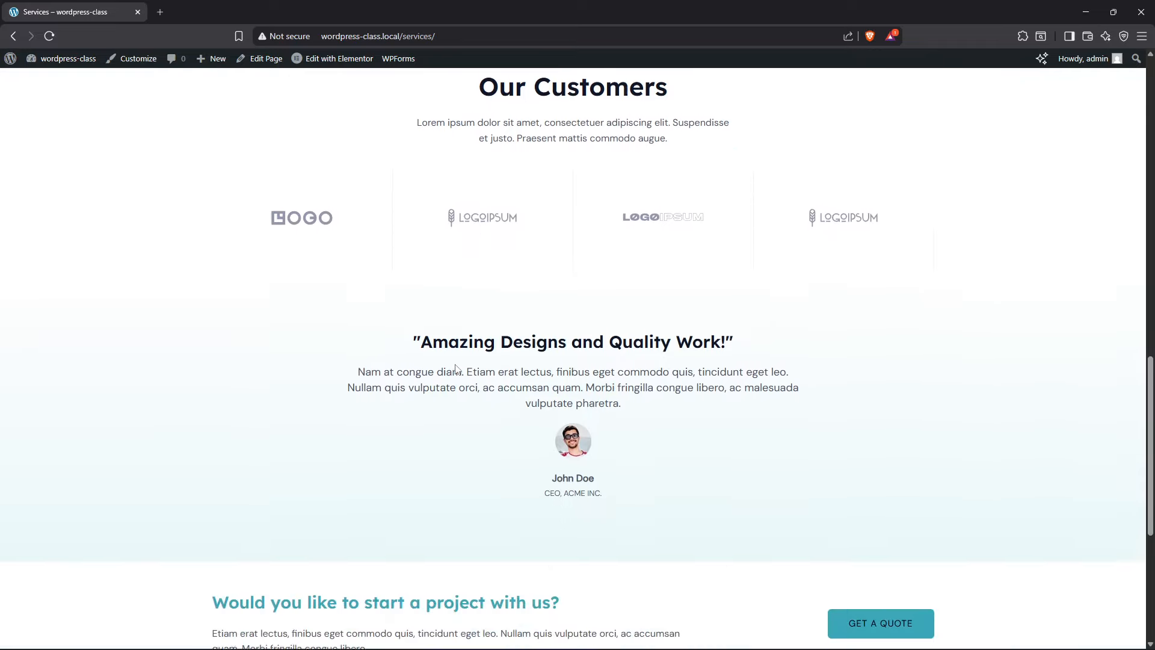
{"action": "left_click_drag", "start_coordinate": [416, 314], "coordinate": [635, 402]}
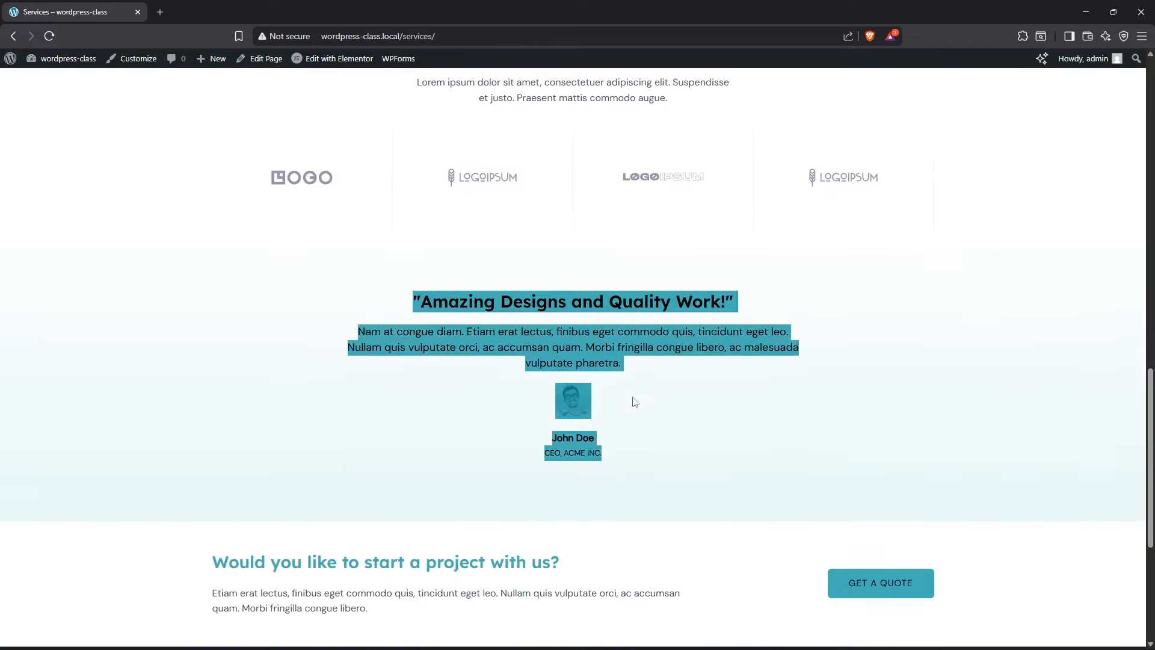
{"action": "scroll", "coordinate": [637, 482], "scroll_direction": "up", "scroll_amount": 10}
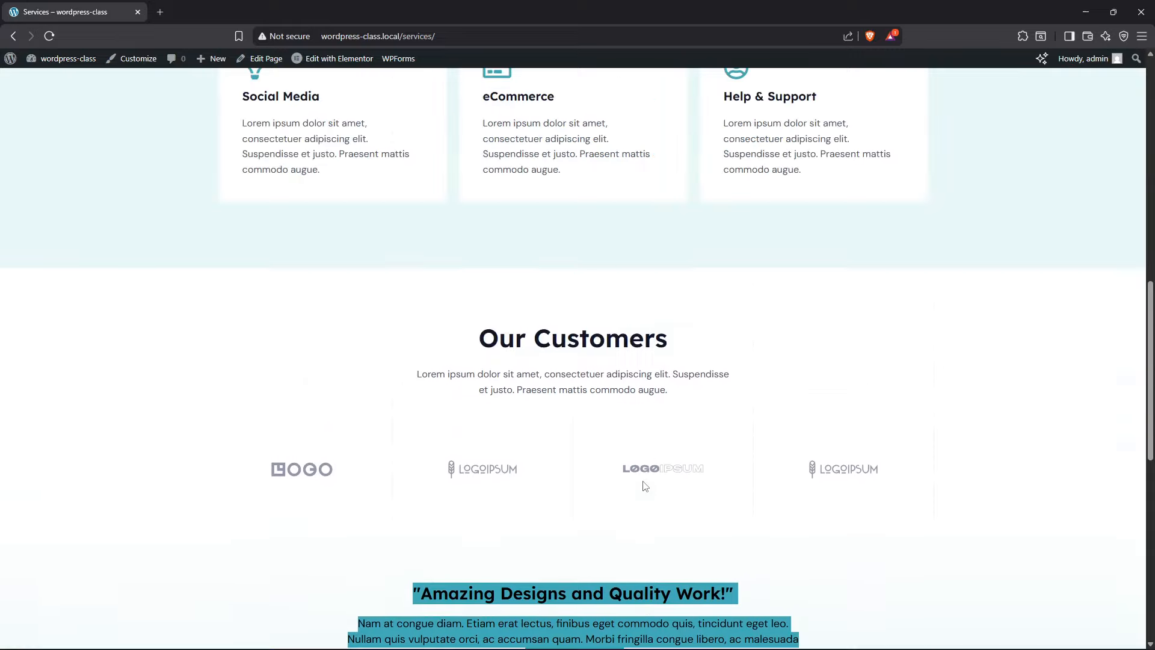
{"action": "scroll", "coordinate": [645, 486], "scroll_direction": "up", "scroll_amount": 5}
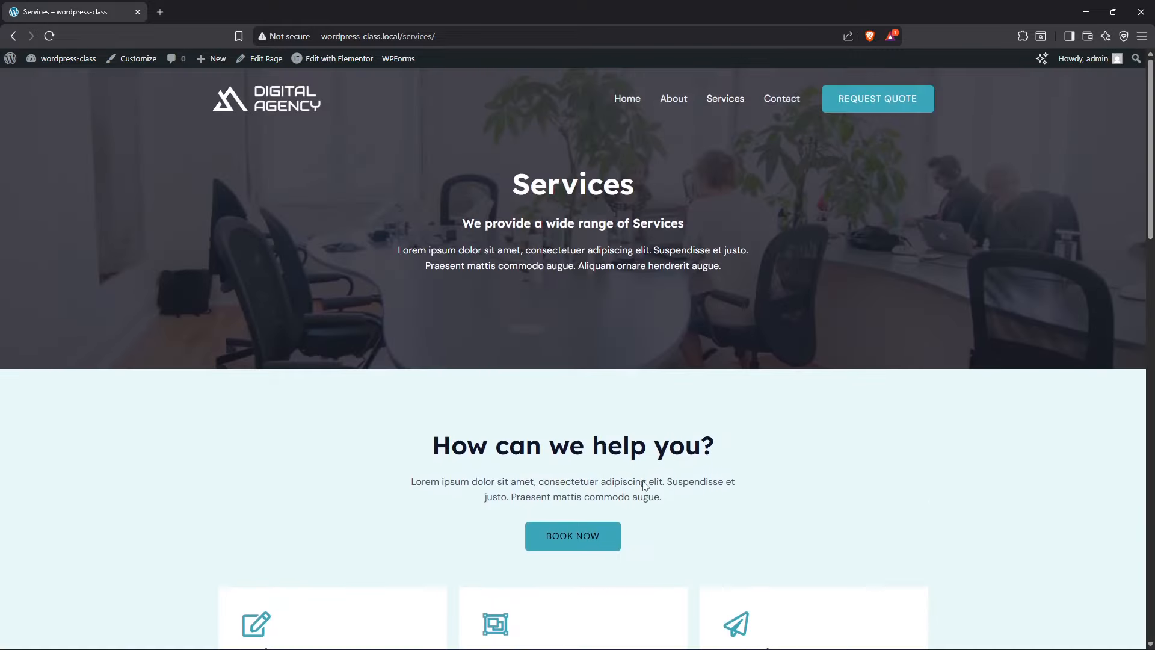
Open the Contact page and check the Request Free Consultation form's name and email fields and the map
{"action": "left_click", "coordinate": [788, 100]}
{"action": "scroll", "coordinate": [611, 403], "scroll_direction": "down", "scroll_amount": 5}
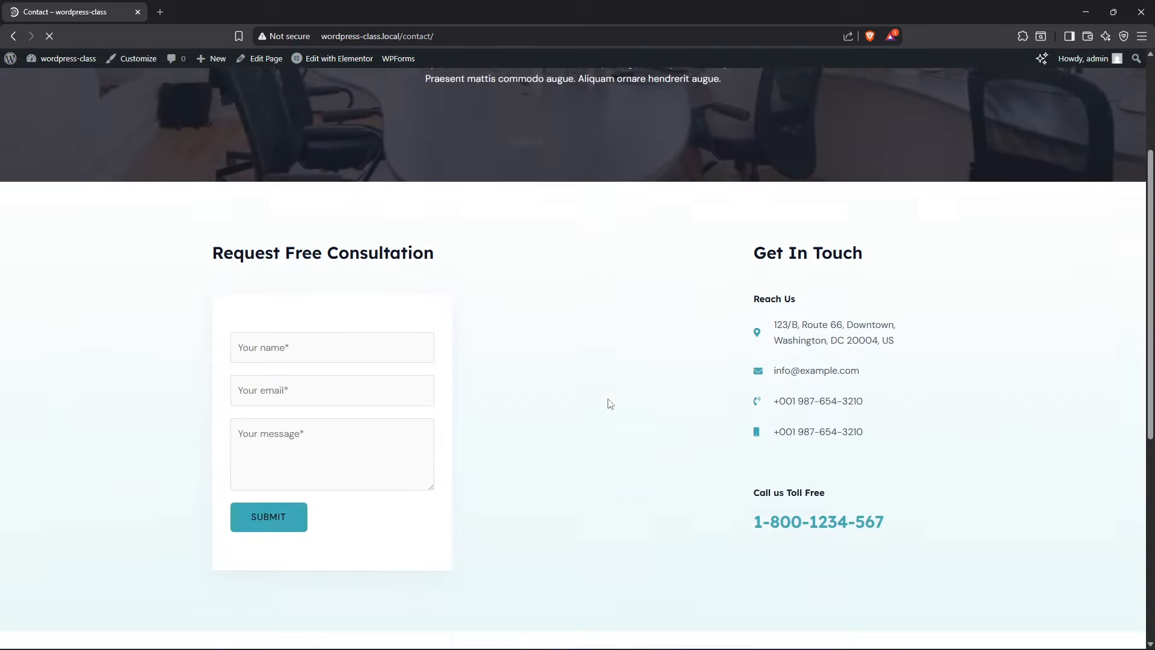
{"action": "scroll", "coordinate": [361, 361], "scroll_direction": "up", "scroll_amount": 2}
{"action": "left_click", "coordinate": [283, 355]}
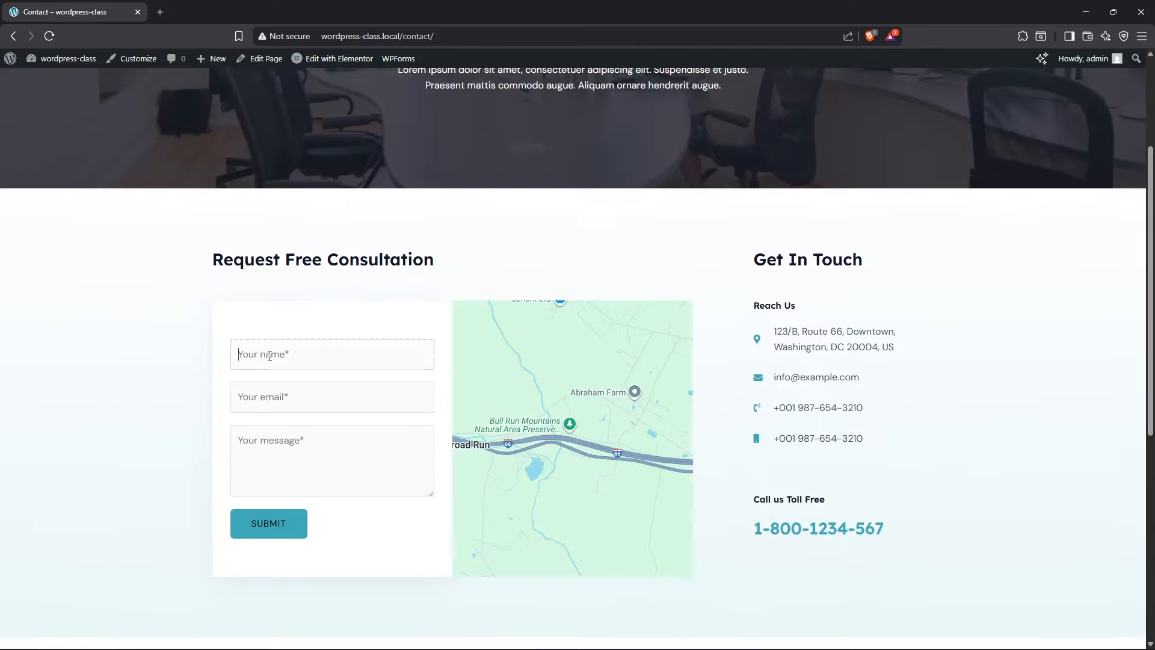
{"action": "left_click", "coordinate": [271, 398]}
{"action": "left_click", "coordinate": [80, 384]}
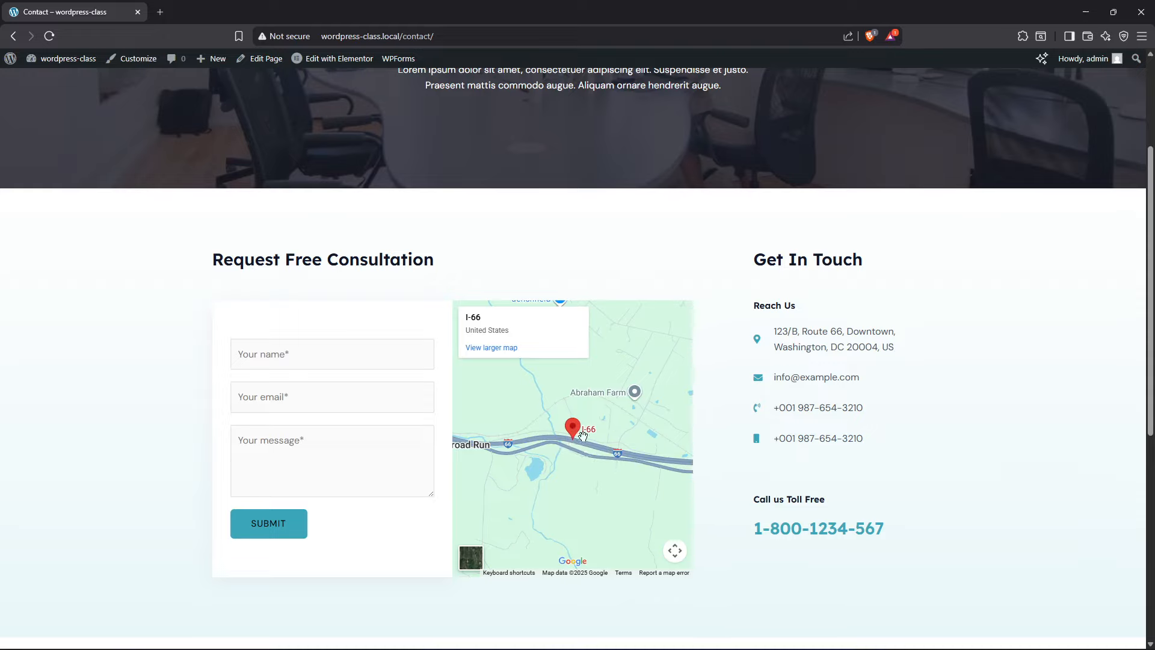
Examine the Contact page's Get In Touch details, project call-to-action and footer
{"action": "scroll", "coordinate": [603, 428], "scroll_direction": "down", "scroll_amount": 3}
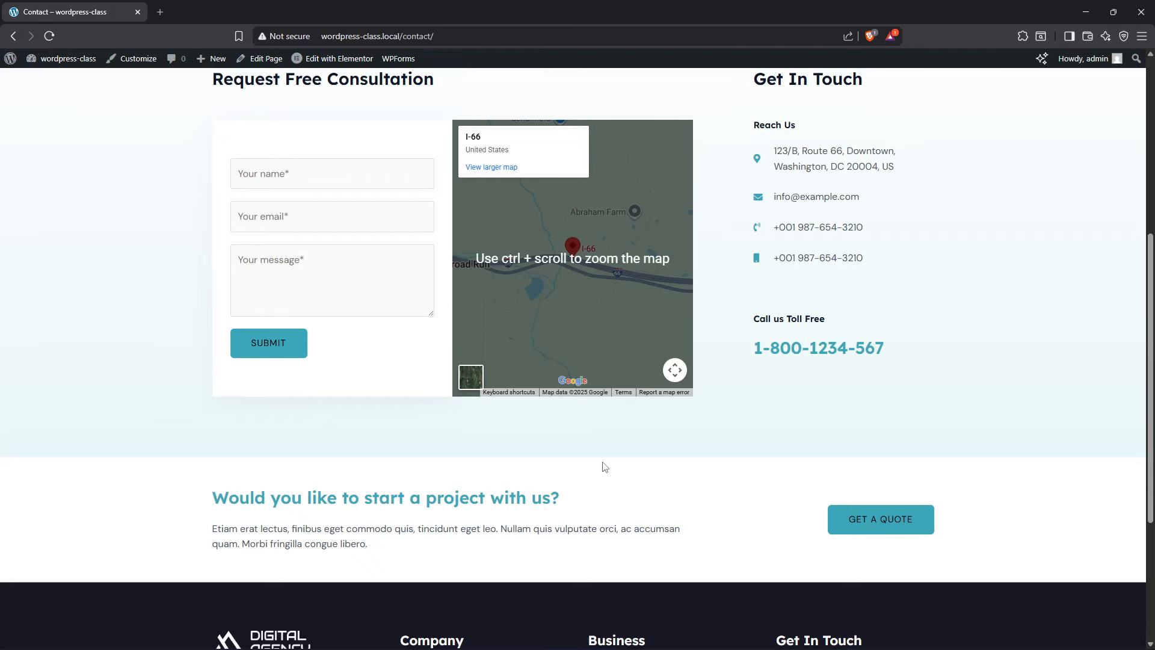
{"action": "scroll", "coordinate": [605, 467], "scroll_direction": "up", "scroll_amount": 3}
{"action": "left_click_drag", "start_coordinate": [752, 269], "coordinate": [899, 478]}
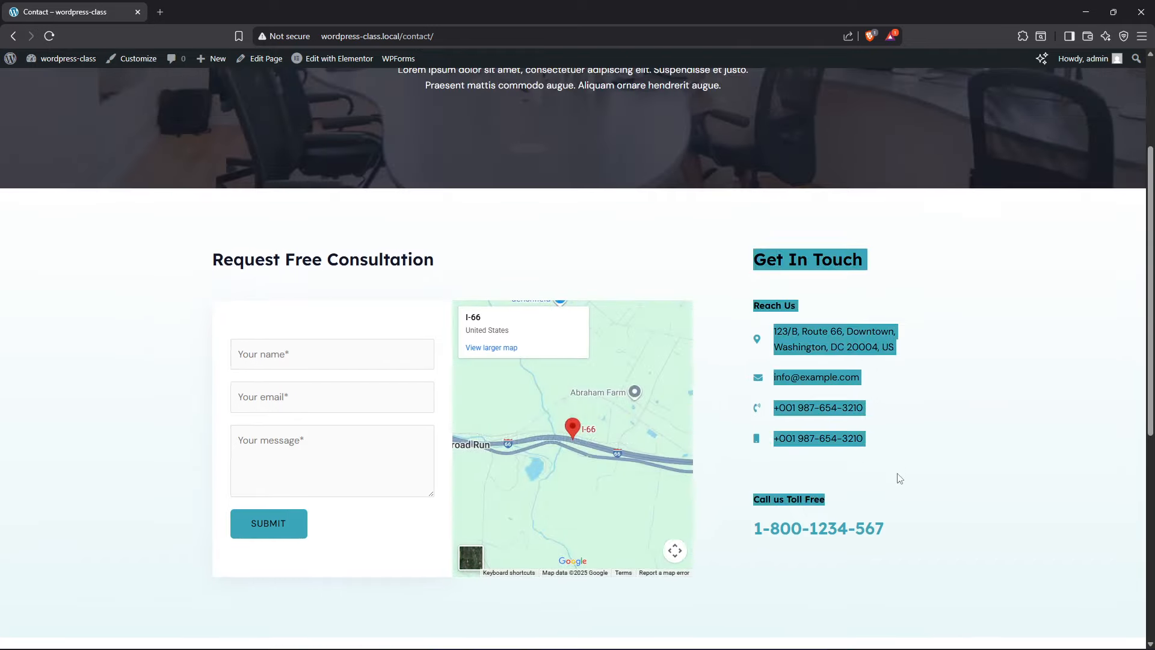
{"action": "scroll", "coordinate": [900, 479], "scroll_direction": "down", "scroll_amount": 7}
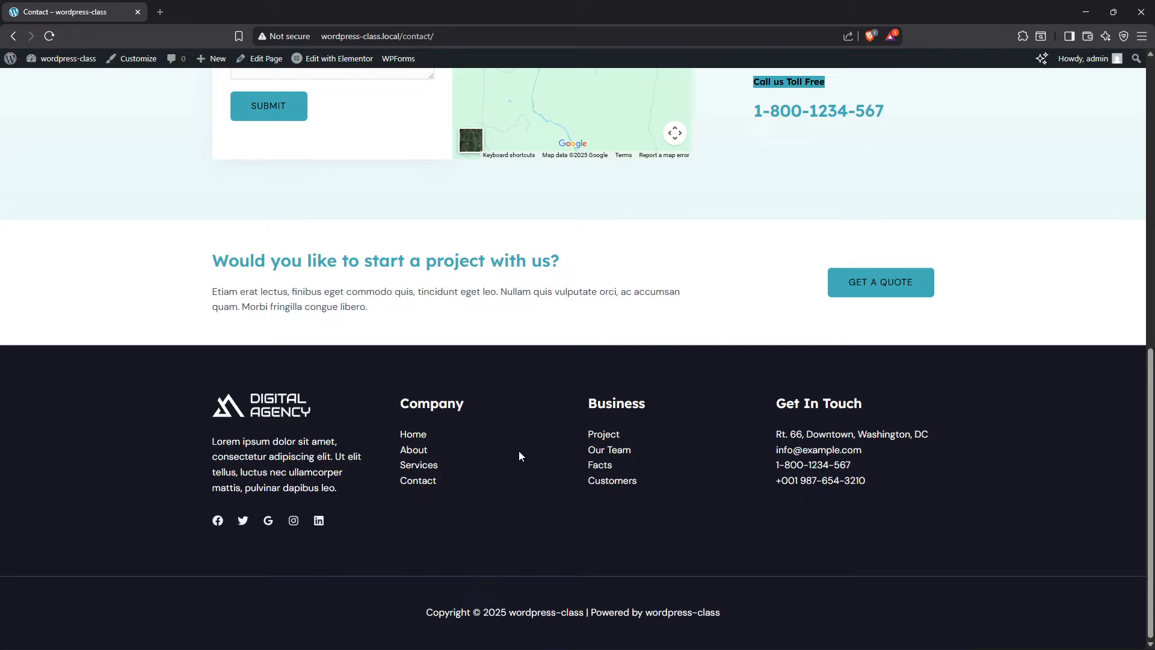
{"action": "scroll", "coordinate": [511, 456], "scroll_direction": "up", "scroll_amount": 10}
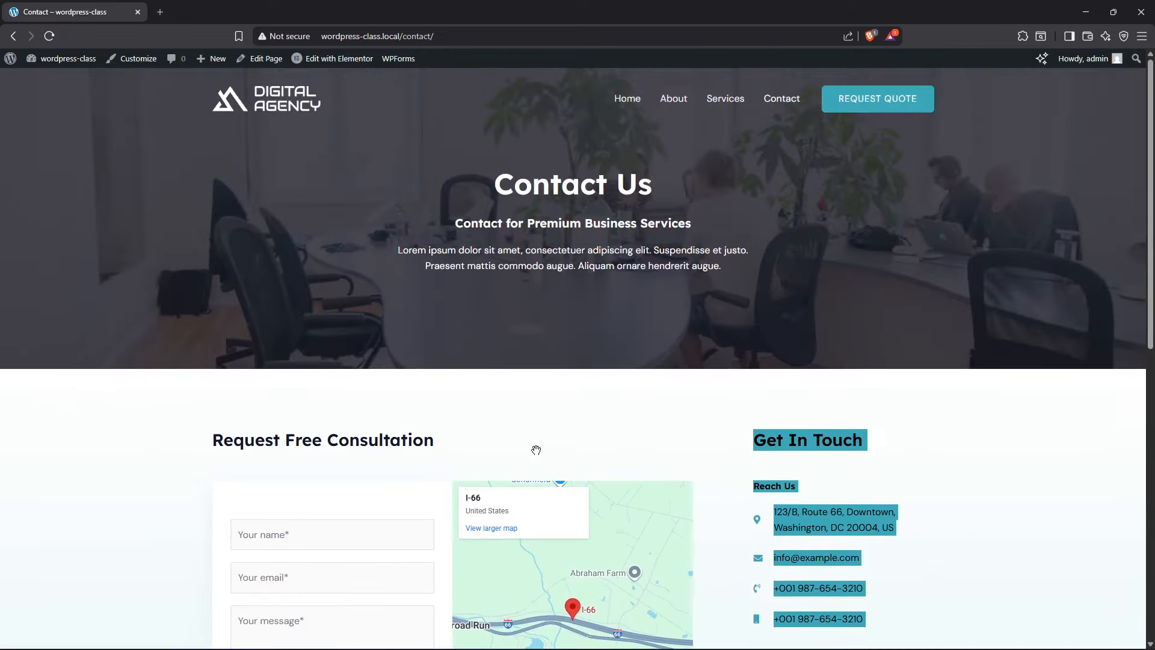
Return to the site's home page and open it for editing with Elementor in a new browser tab
{"action": "left_click", "coordinate": [619, 107]}
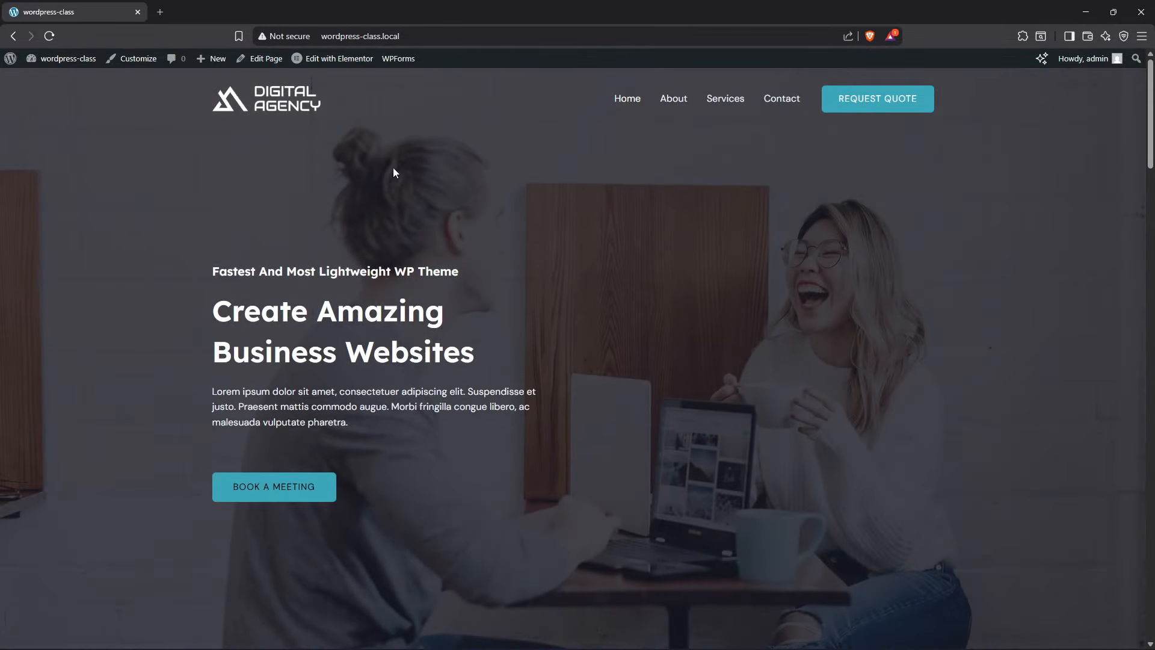
{"action": "right_click", "coordinate": [335, 64]}
{"action": "left_click", "coordinate": [366, 75]}
{"action": "key", "text": "ctrl+Tab"}
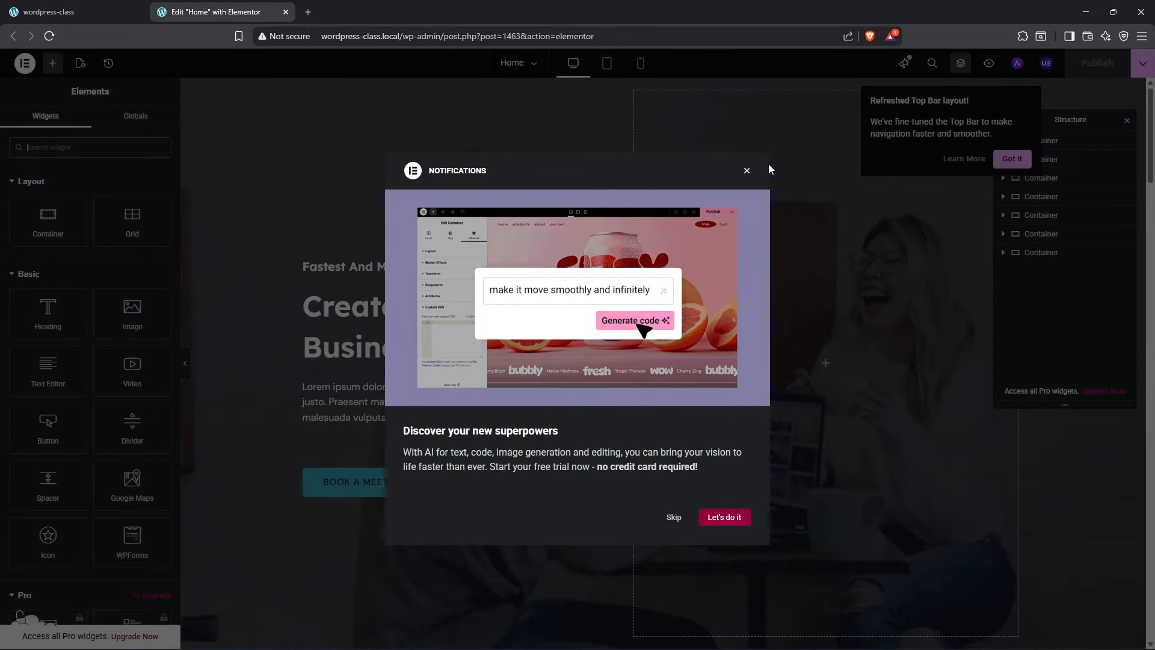
Dismiss the AI notification and the refreshed top bar layout tip in the editor
{"action": "left_click", "coordinate": [747, 171]}
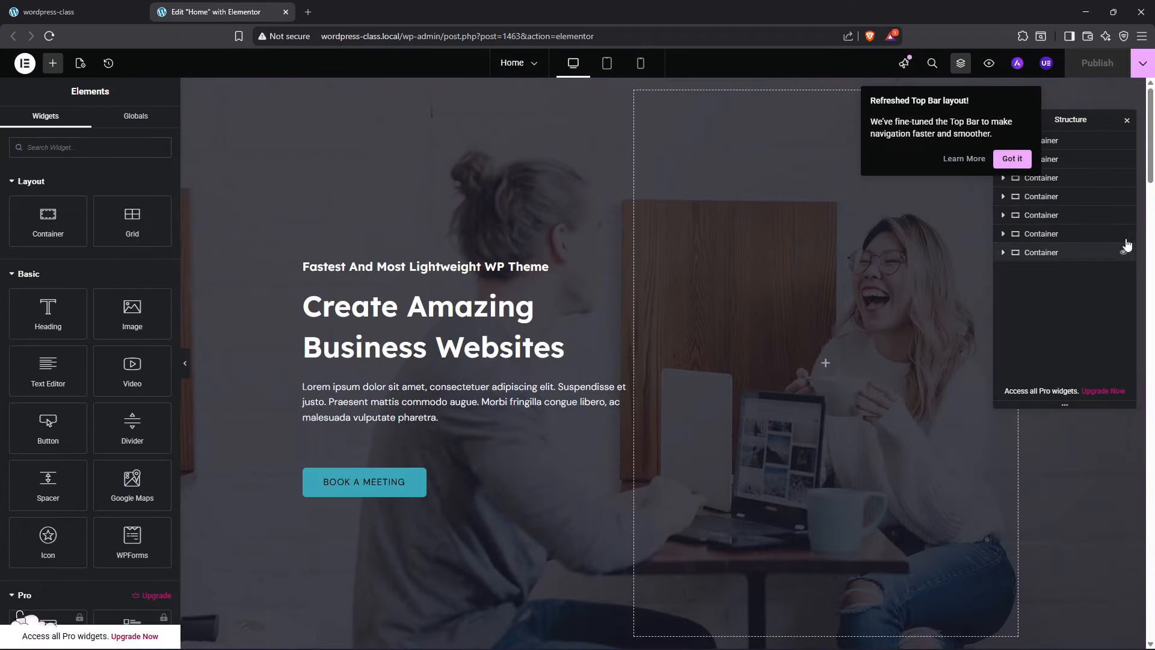
{"action": "left_click", "coordinate": [1012, 158]}
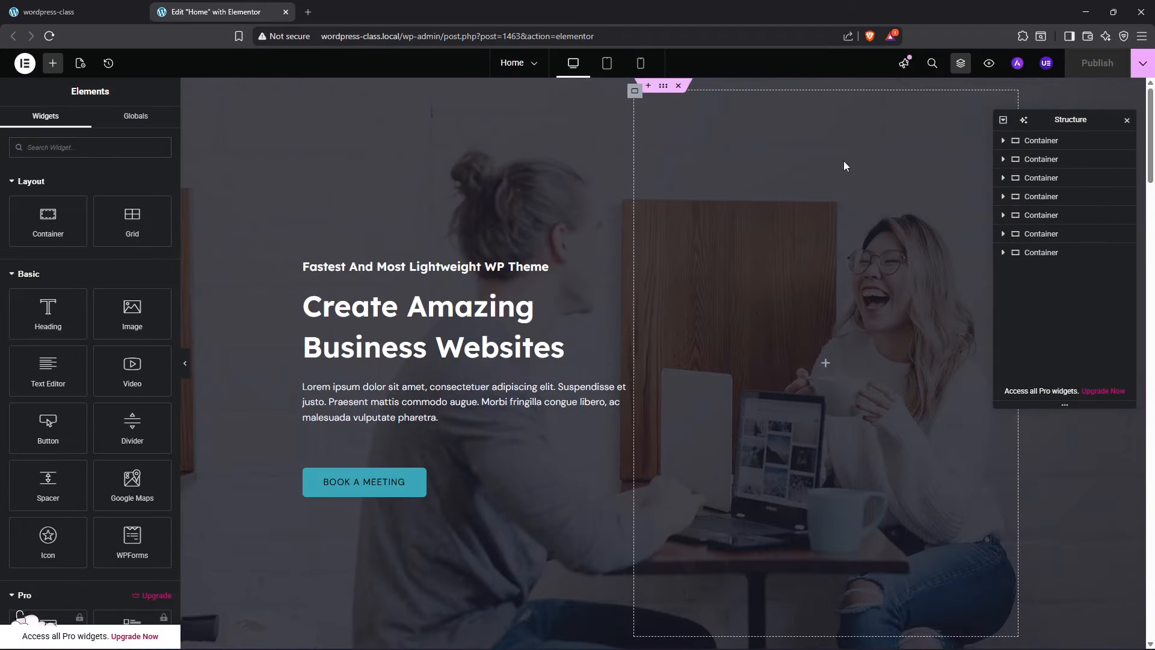
Toggle the page structure outline off and on, ending with it shown beside the page
{"action": "left_click", "coordinate": [960, 67]}
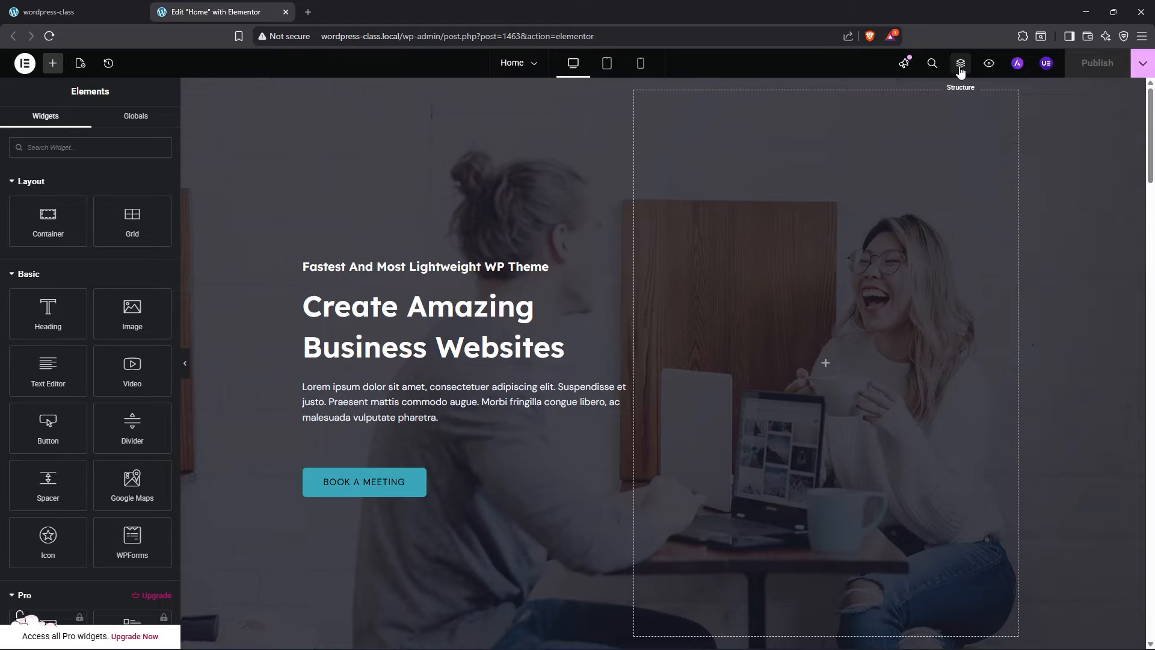
{"action": "left_click", "coordinate": [960, 69]}
{"action": "left_click", "coordinate": [960, 68]}
{"action": "left_click", "coordinate": [961, 68]}
{"action": "left_click", "coordinate": [960, 69]}
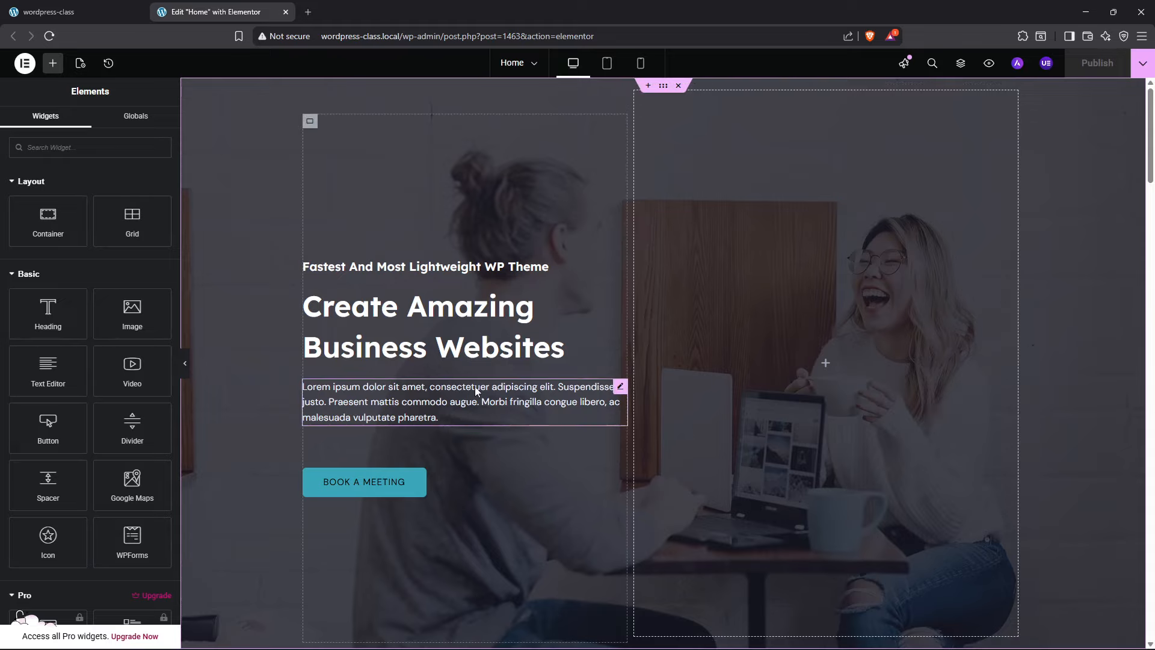
{"action": "scroll", "coordinate": [666, 385], "scroll_direction": "down", "scroll_amount": 5}
{"action": "scroll", "coordinate": [666, 385], "scroll_direction": "up", "scroll_amount": 5}
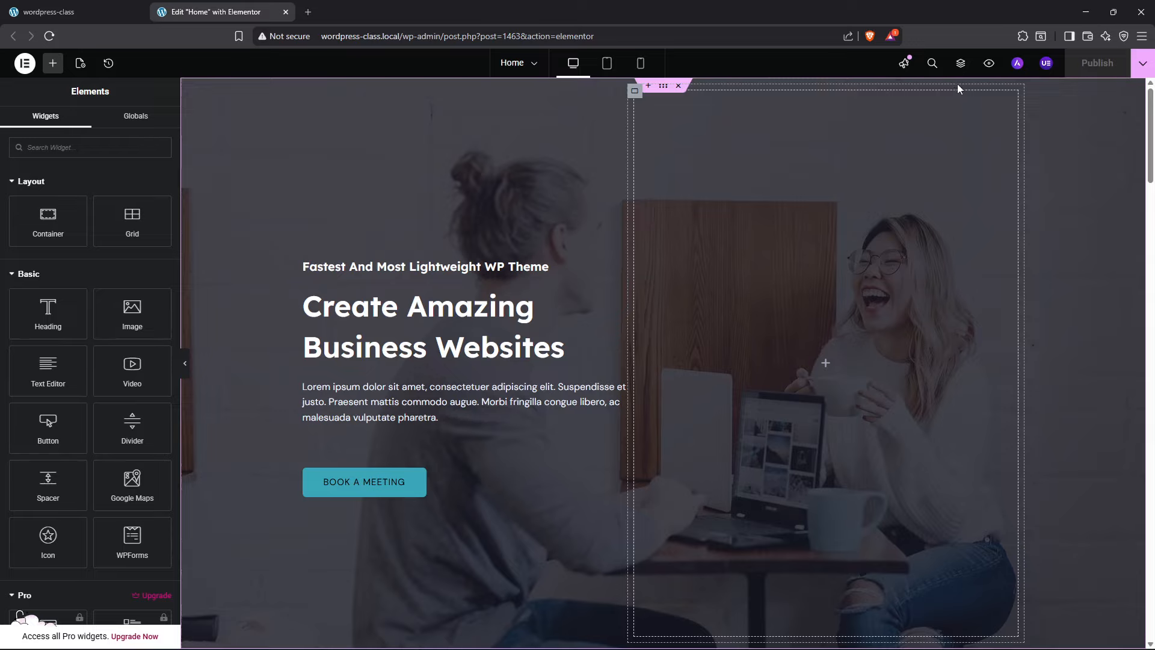
{"action": "left_click", "coordinate": [961, 64]}
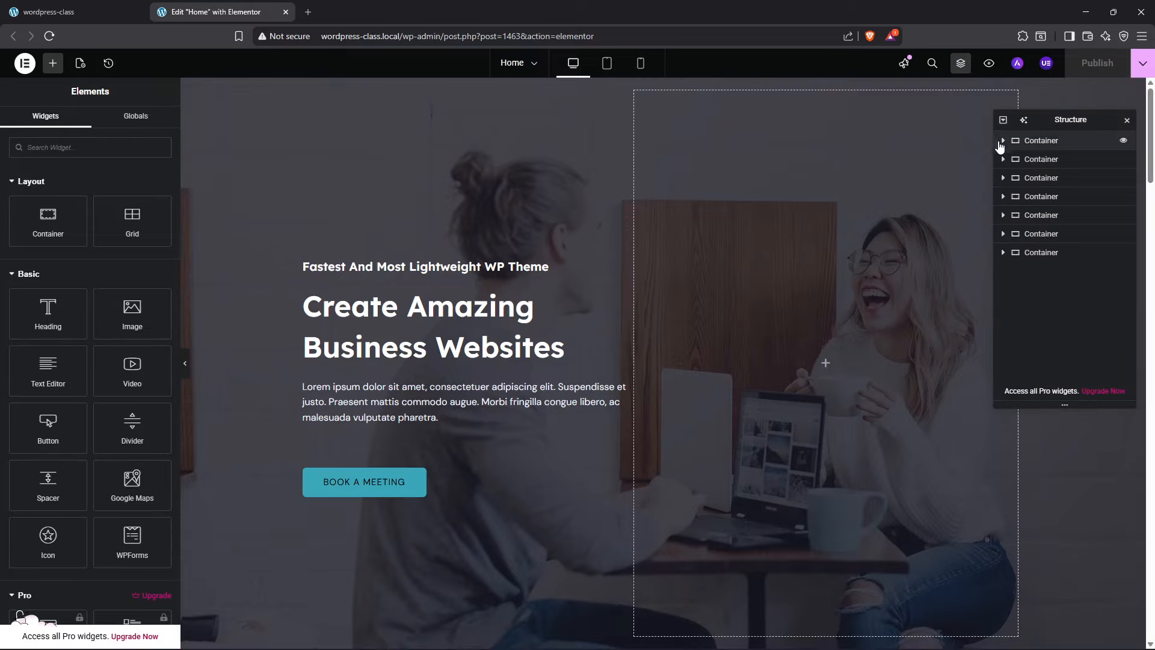
Select the first container in the page structure and bring up its background image style settings
{"action": "left_click", "coordinate": [1032, 142]}
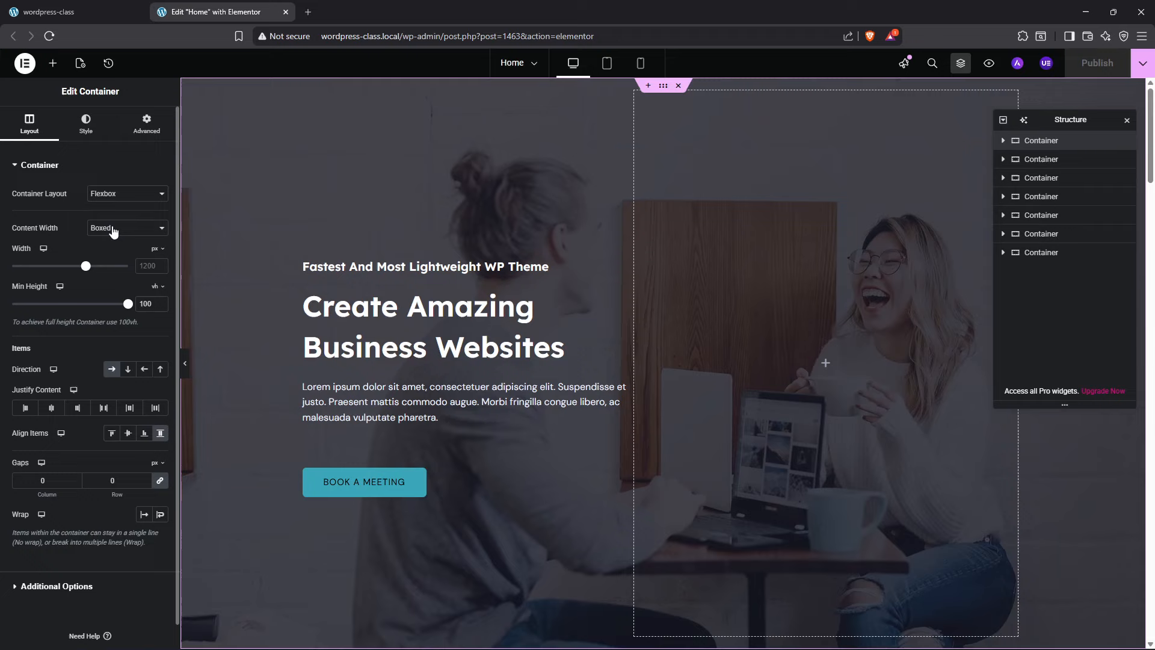
{"action": "left_click", "coordinate": [86, 123]}
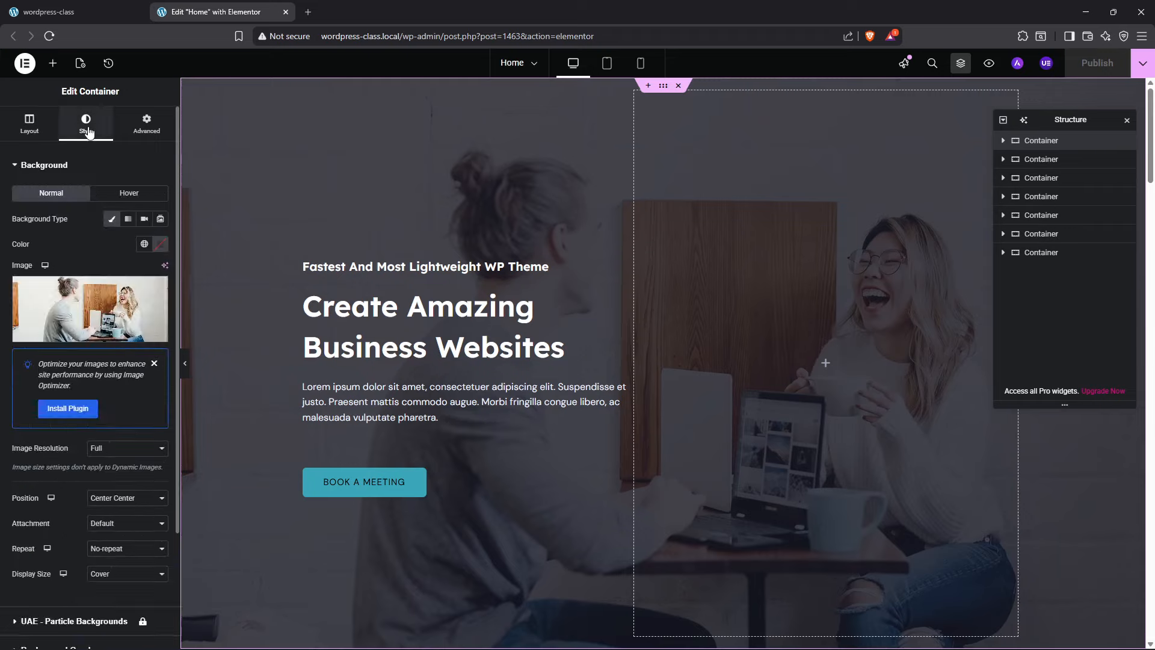
{"action": "mouse_move", "coordinate": [54, 299]}
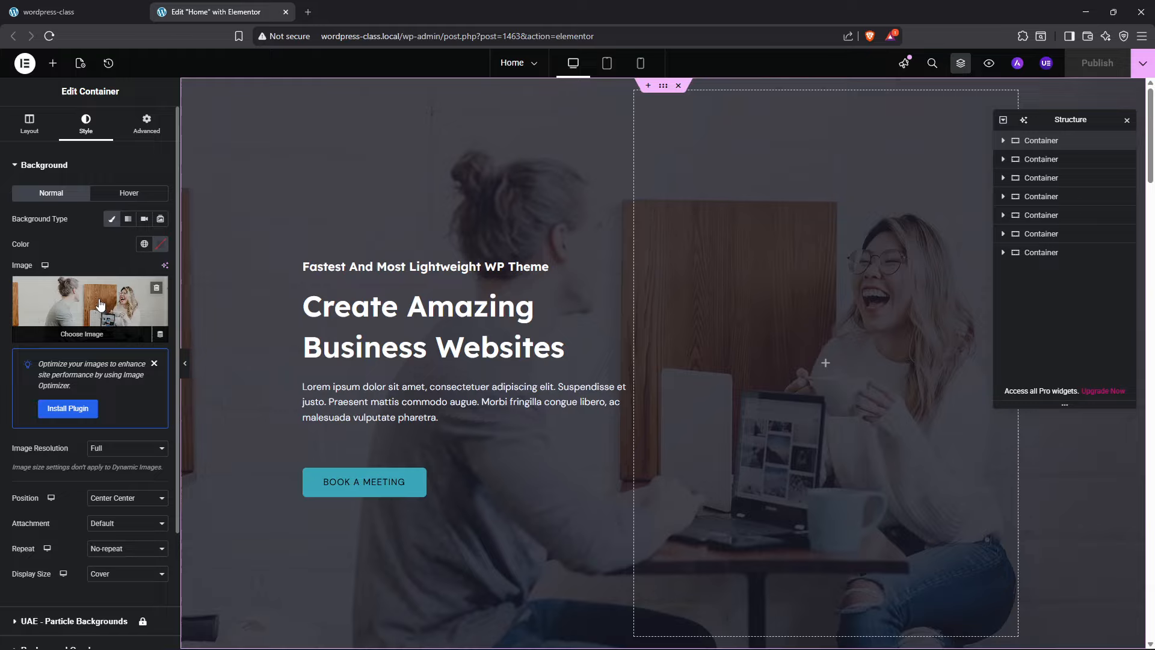
{"action": "scroll", "coordinate": [99, 295], "scroll_direction": "down", "scroll_amount": 3}
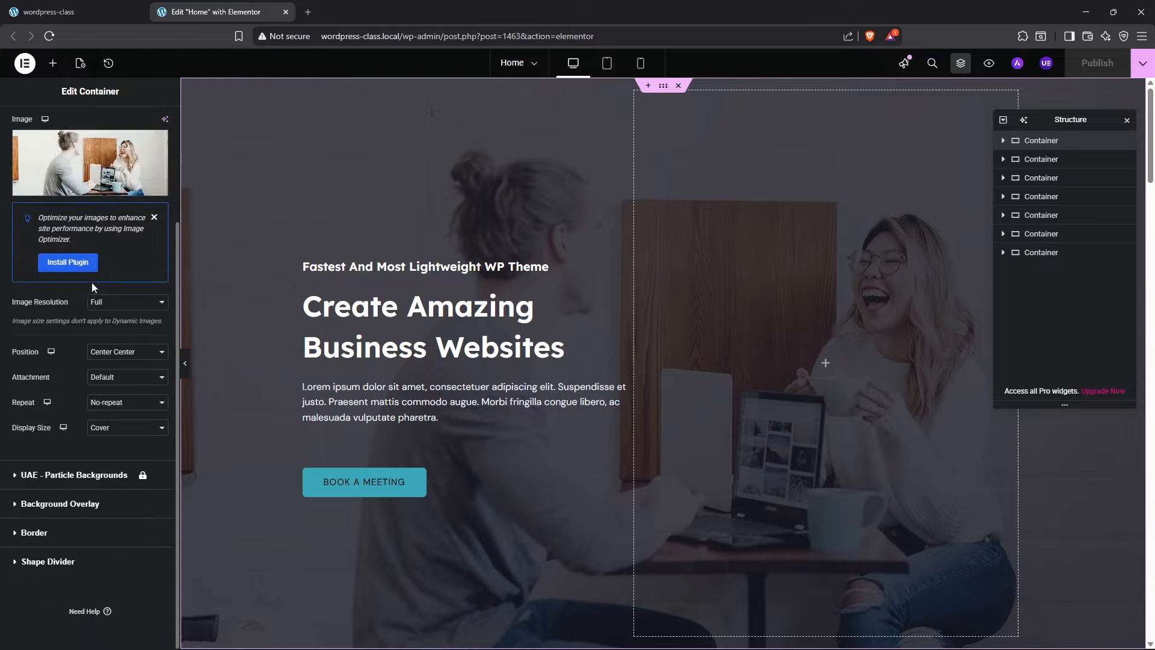
Try the Center Left, Default and Top Left positions for the hero container's background image, and return it to Center Center
{"action": "left_click", "coordinate": [106, 357]}
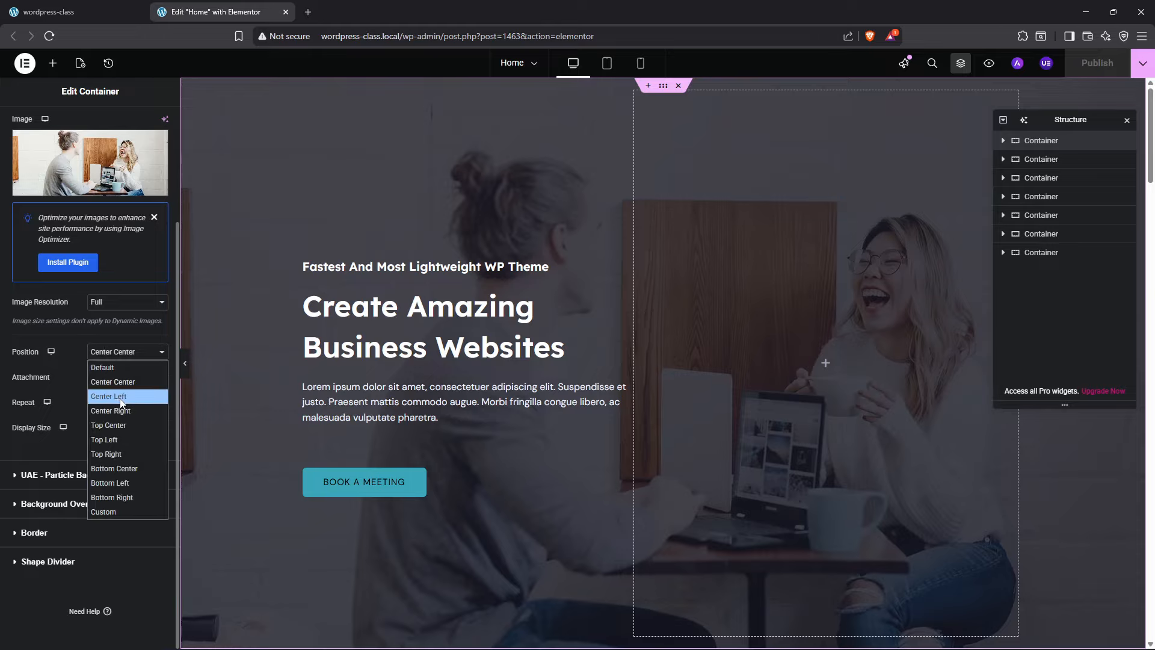
{"action": "left_click", "coordinate": [122, 402]}
{"action": "left_click", "coordinate": [122, 355]}
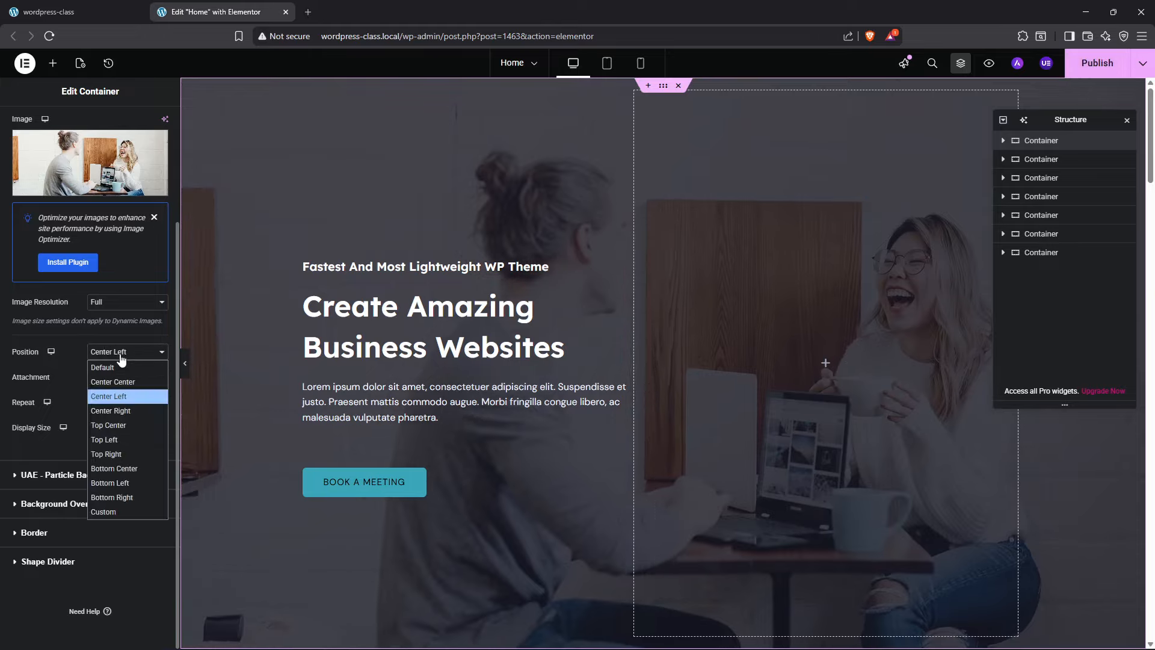
{"action": "left_click", "coordinate": [120, 366]}
{"action": "left_click", "coordinate": [120, 354]}
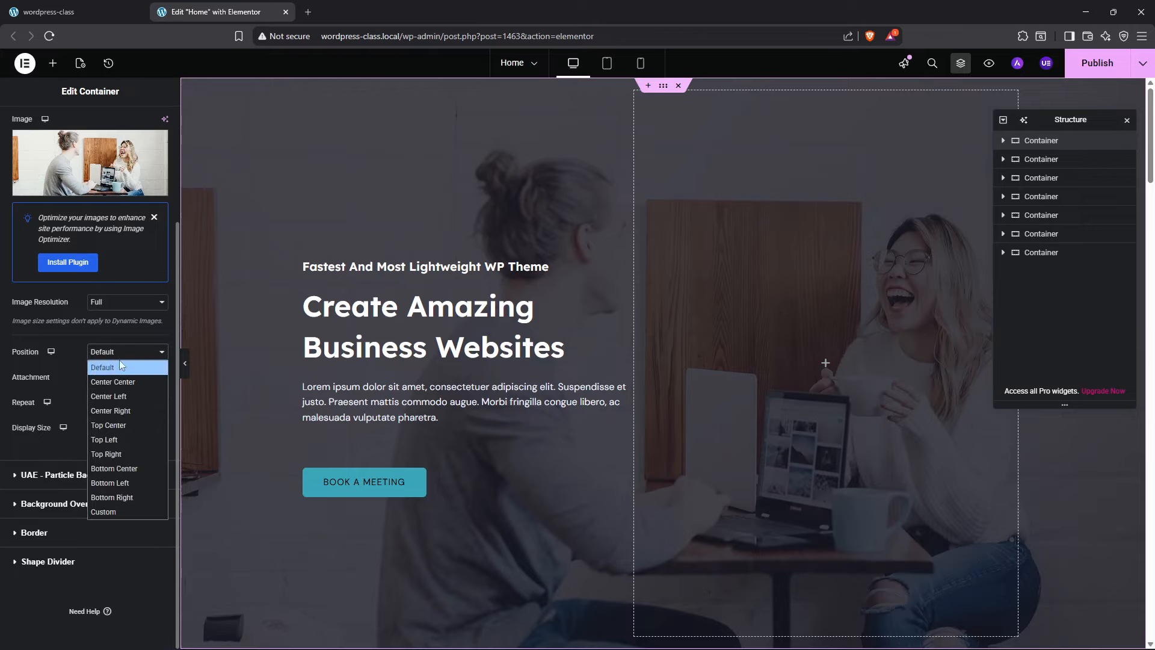
{"action": "left_click", "coordinate": [120, 438]}
{"action": "left_click", "coordinate": [120, 354]}
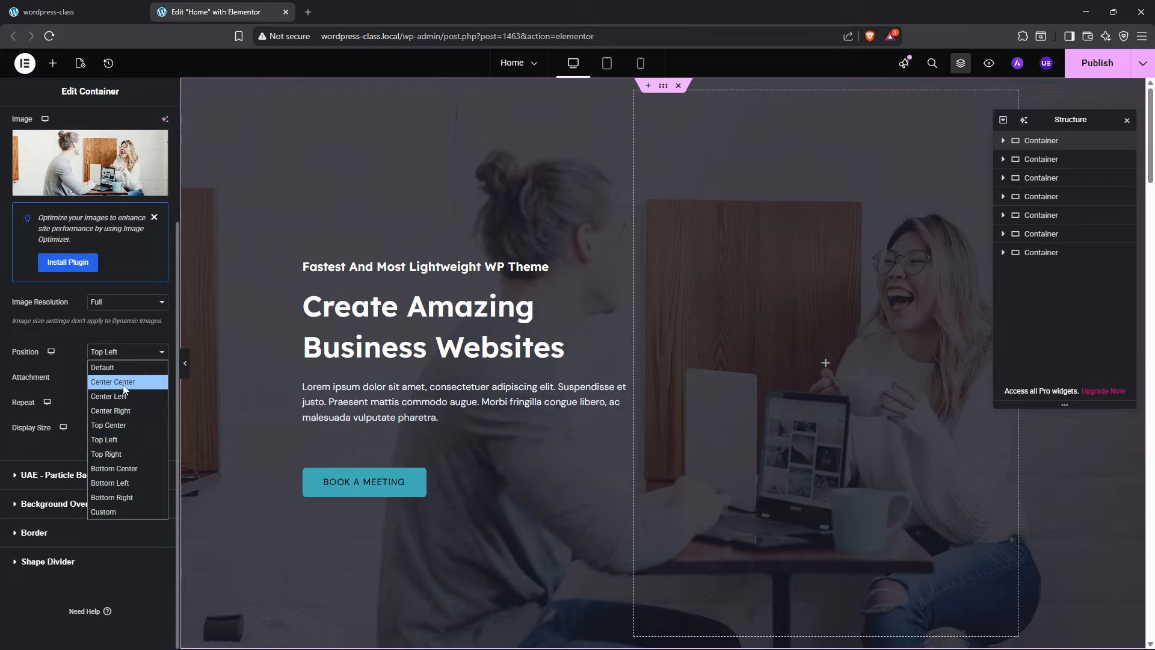
{"action": "left_click", "coordinate": [124, 384]}
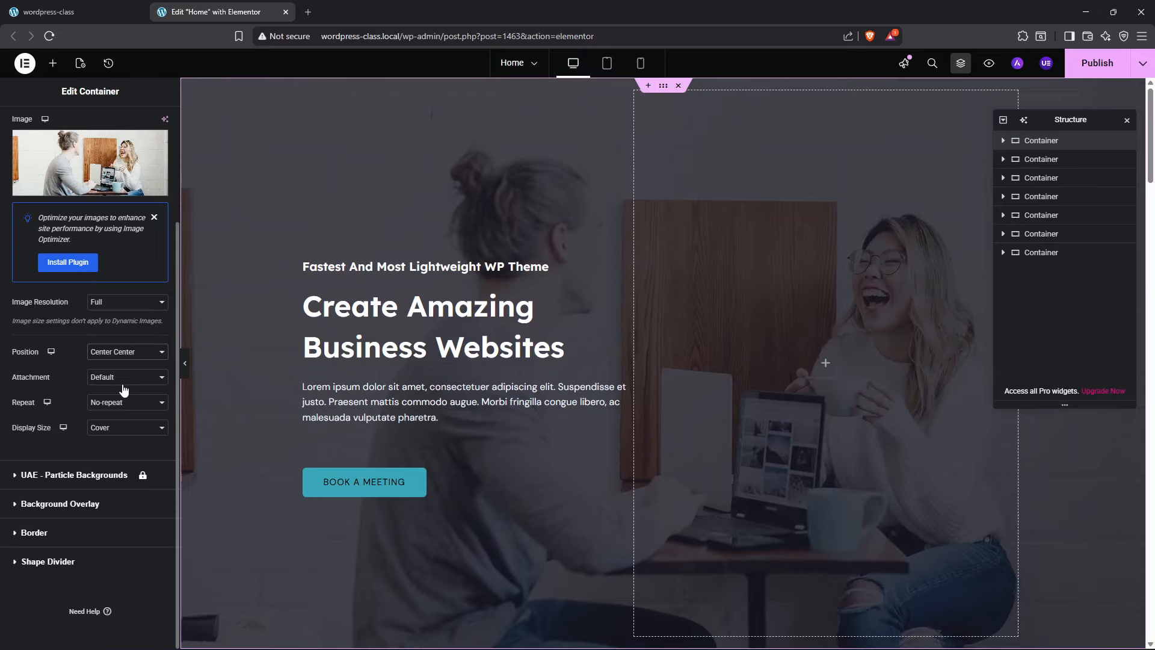
Open the Display Size options for the hero container's background image
{"action": "left_click", "coordinate": [117, 427]}
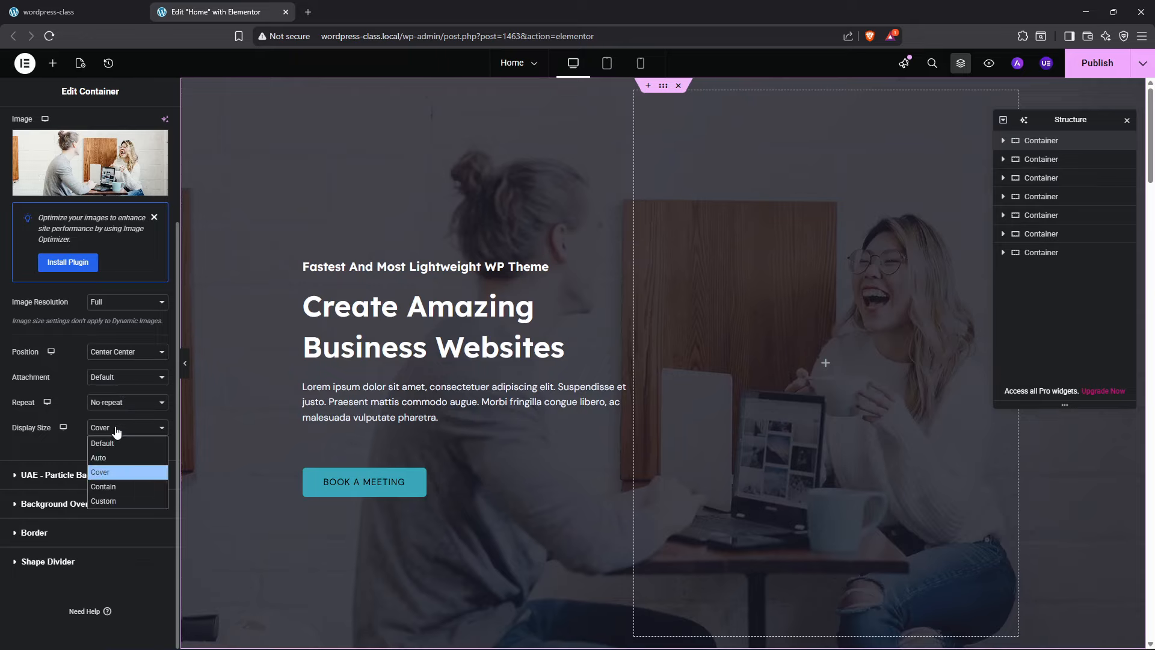
Try the Auto display size on the hero container's background image, and restore it to Cover
{"action": "left_click", "coordinate": [113, 456]}
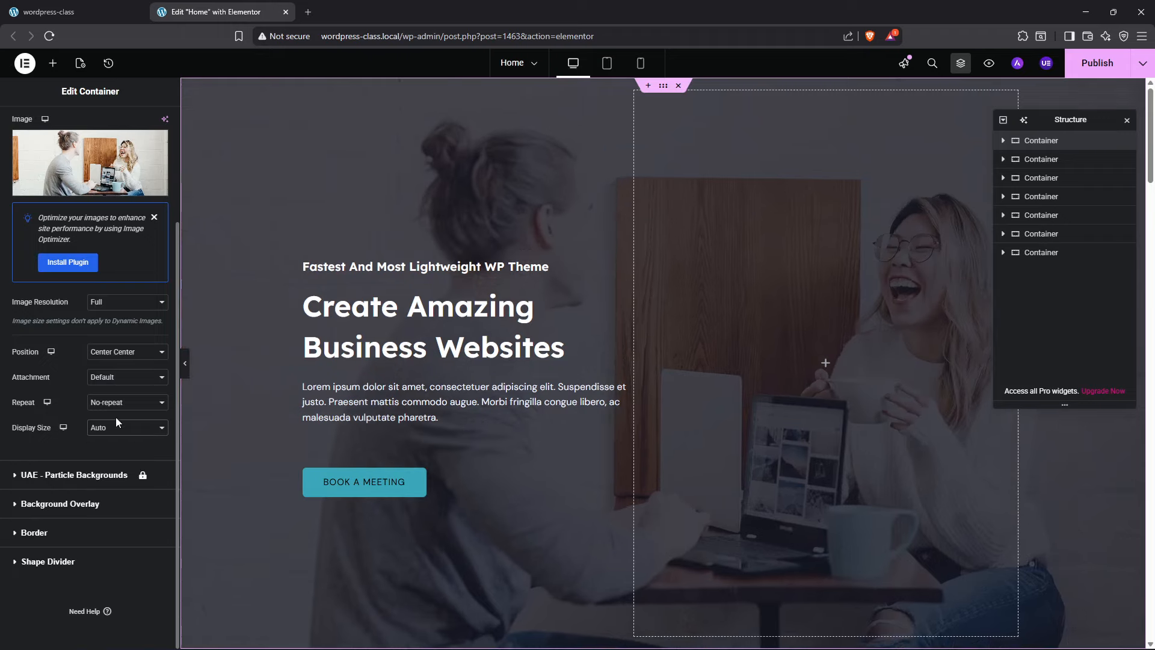
{"action": "left_click", "coordinate": [116, 424]}
{"action": "left_click", "coordinate": [115, 468]}
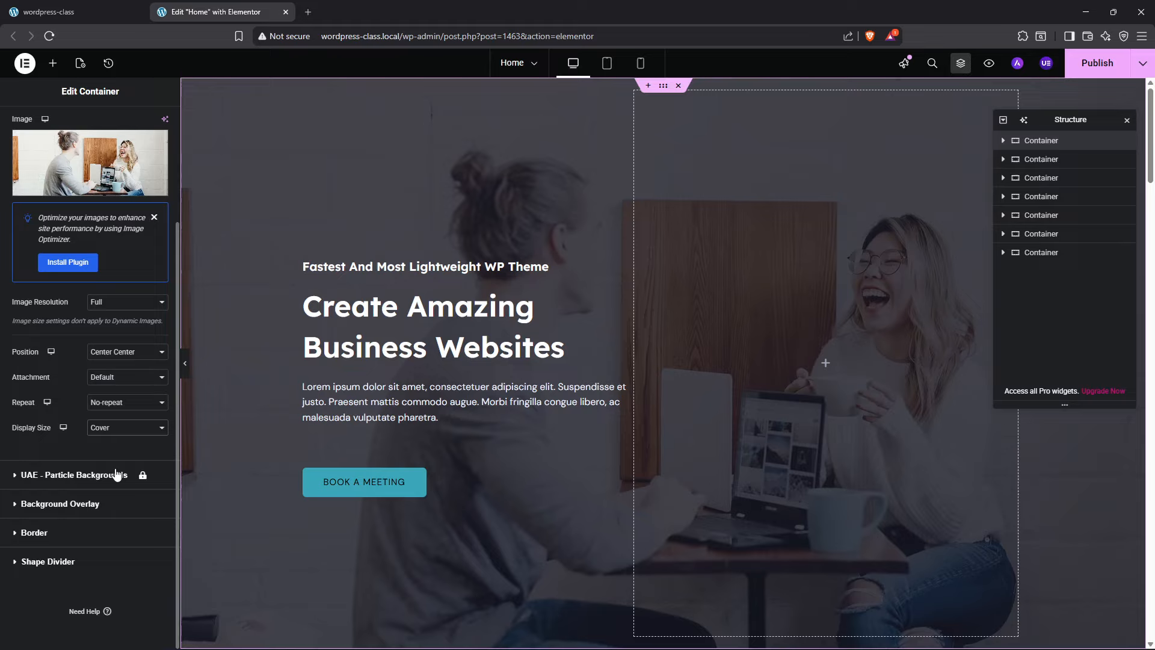
Try the Default repeat setting on the hero background image, and restore it to No-repeat
{"action": "left_click", "coordinate": [103, 410]}
{"action": "left_click", "coordinate": [111, 414]}
{"action": "left_click", "coordinate": [114, 401]}
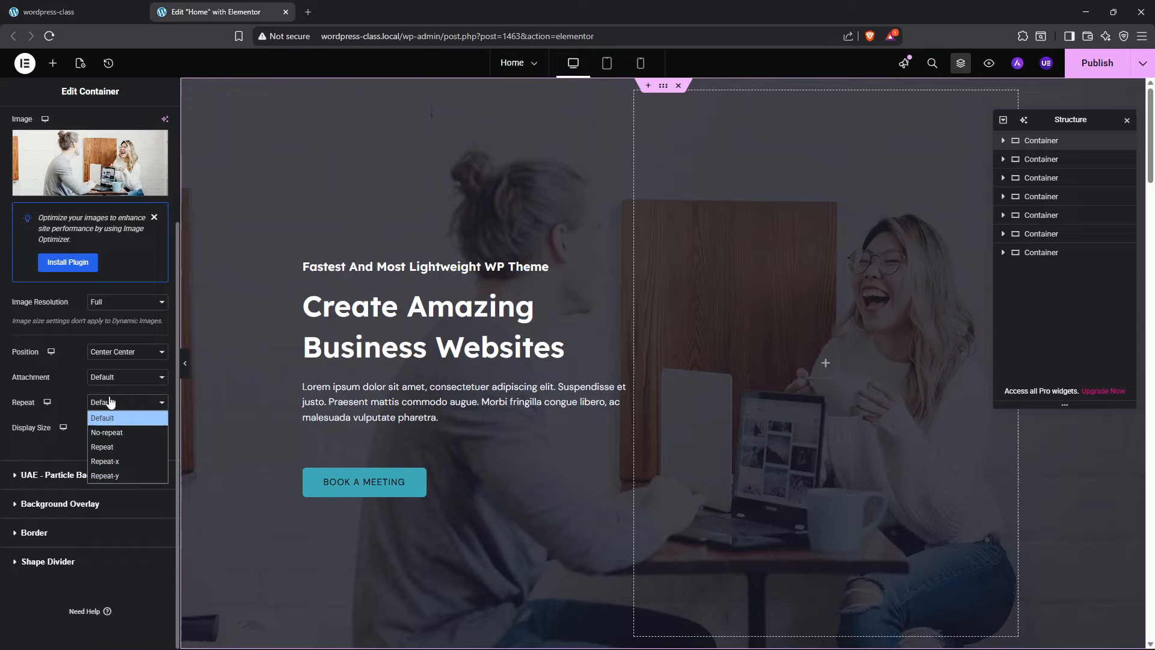
{"action": "left_click", "coordinate": [110, 402]}
{"action": "left_click", "coordinate": [114, 403]}
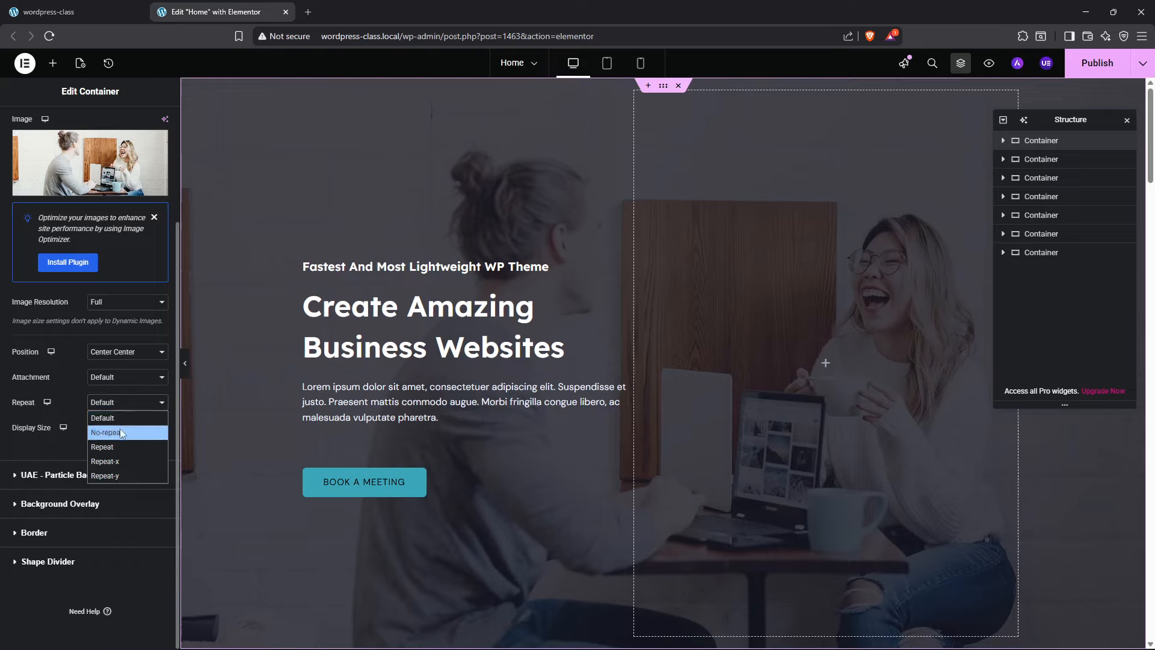
{"action": "left_click", "coordinate": [121, 432]}
{"action": "scroll", "coordinate": [89, 409], "scroll_direction": "up", "scroll_amount": 3}
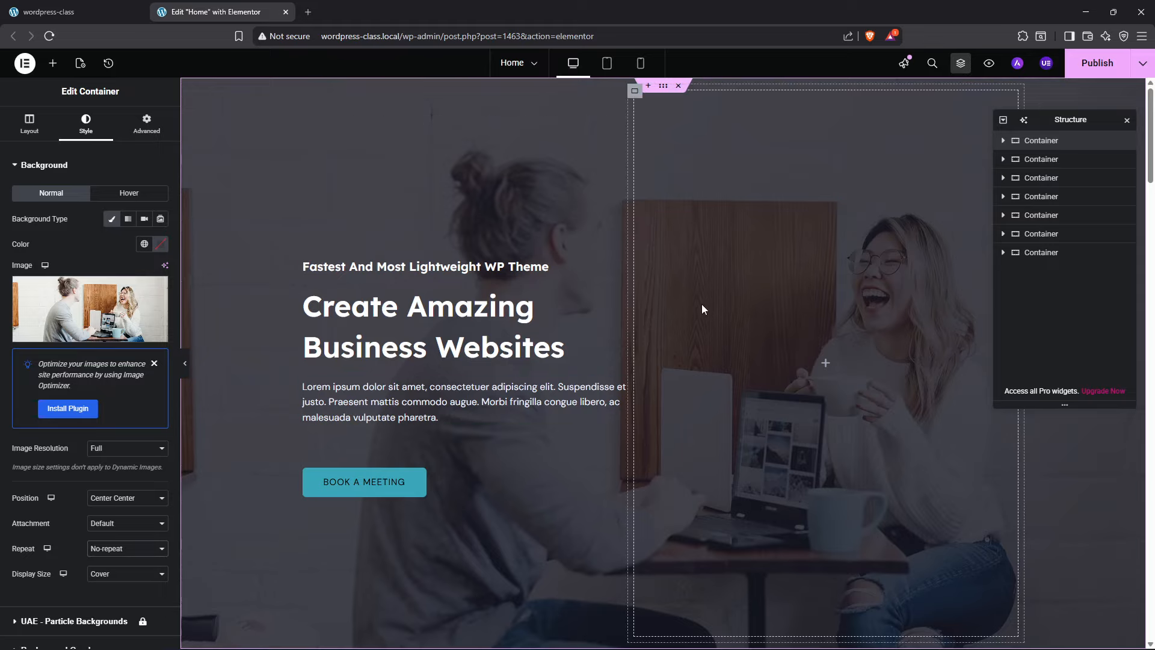
Examine the hero section's nested containers, its heading, text and button widgets, and the outer container's layout settings
{"action": "left_click", "coordinate": [1003, 142]}
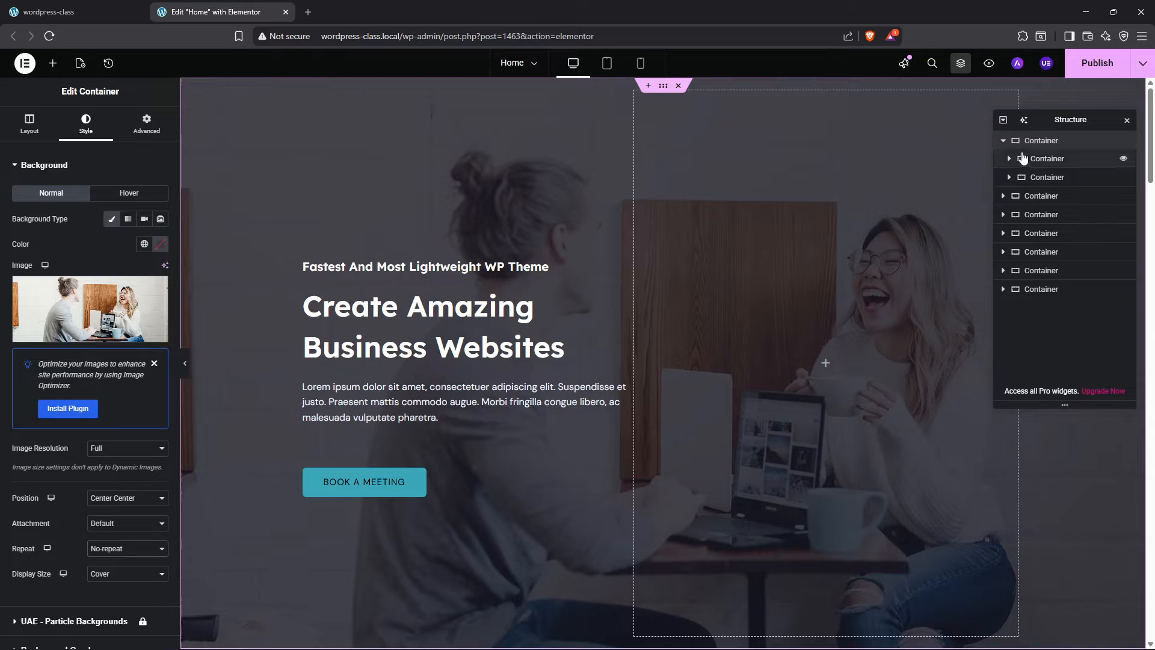
{"action": "left_click", "coordinate": [1024, 158]}
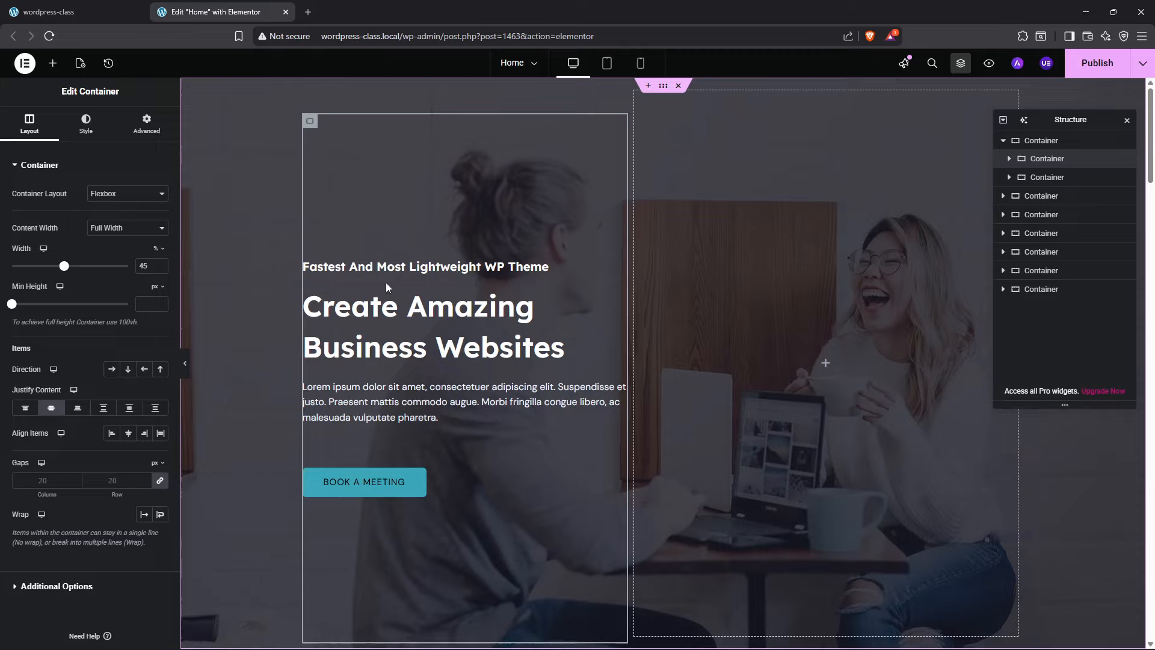
{"action": "left_click", "coordinate": [1009, 159]}
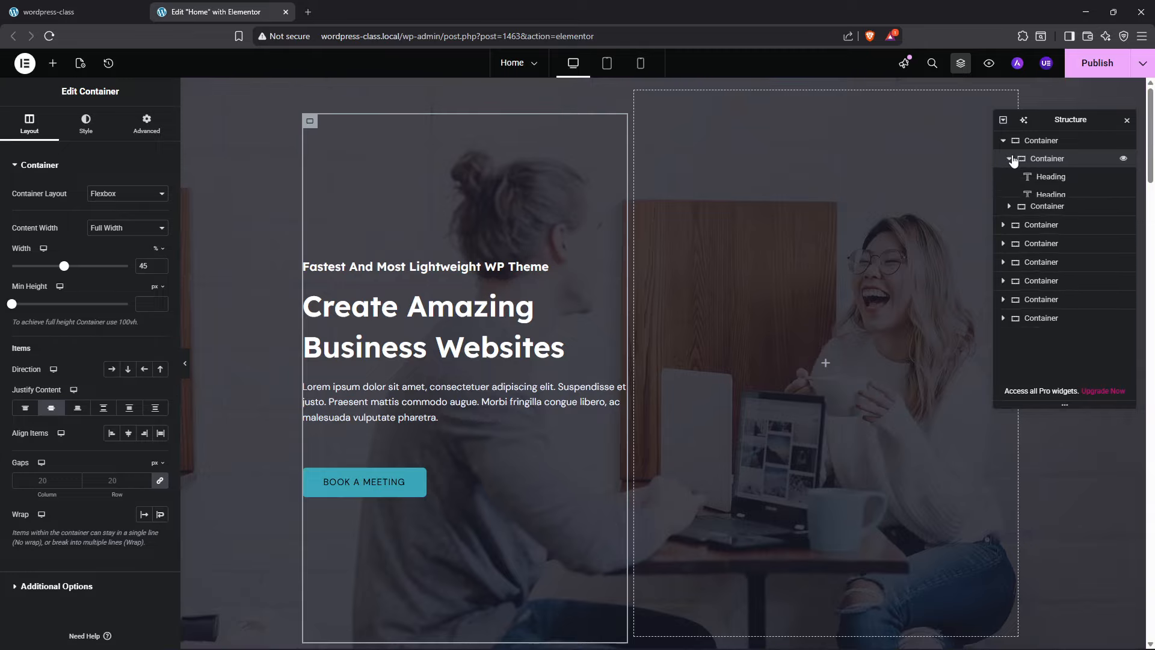
{"action": "left_click", "coordinate": [1038, 174]}
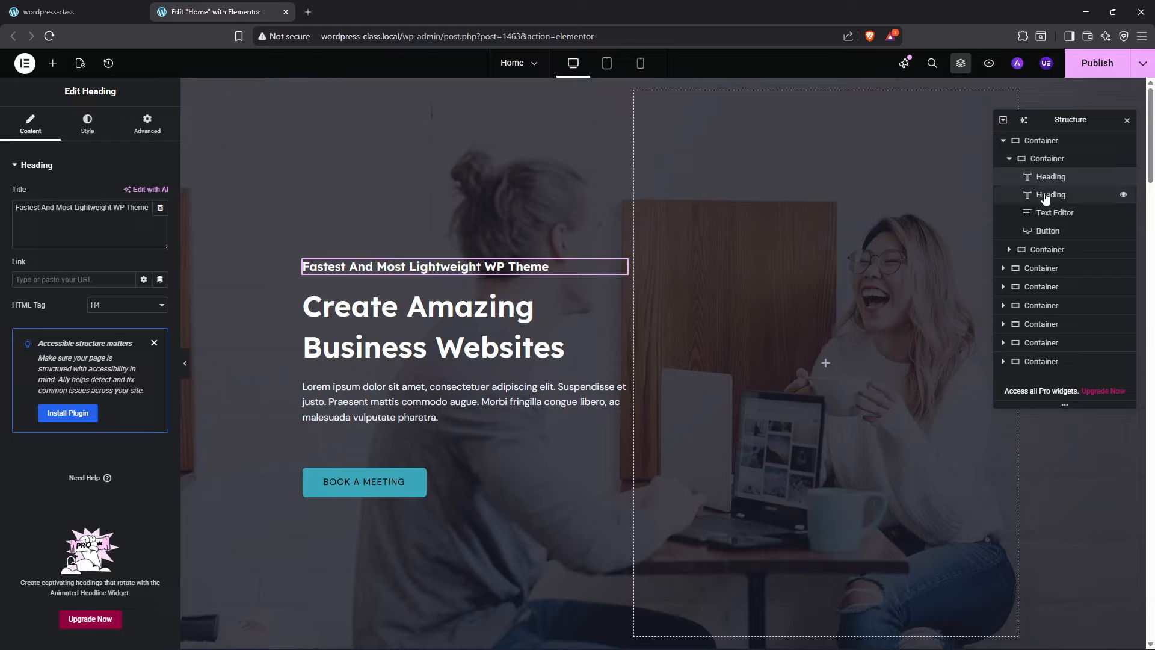
{"action": "left_click", "coordinate": [1046, 195]}
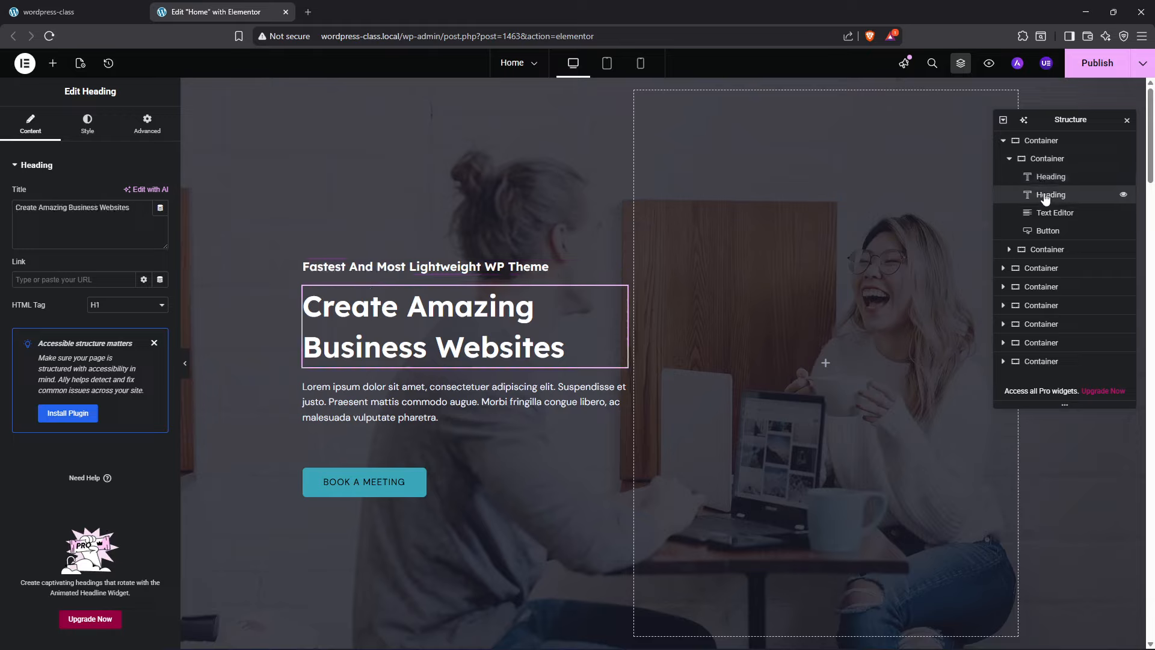
{"action": "left_click", "coordinate": [1047, 215]}
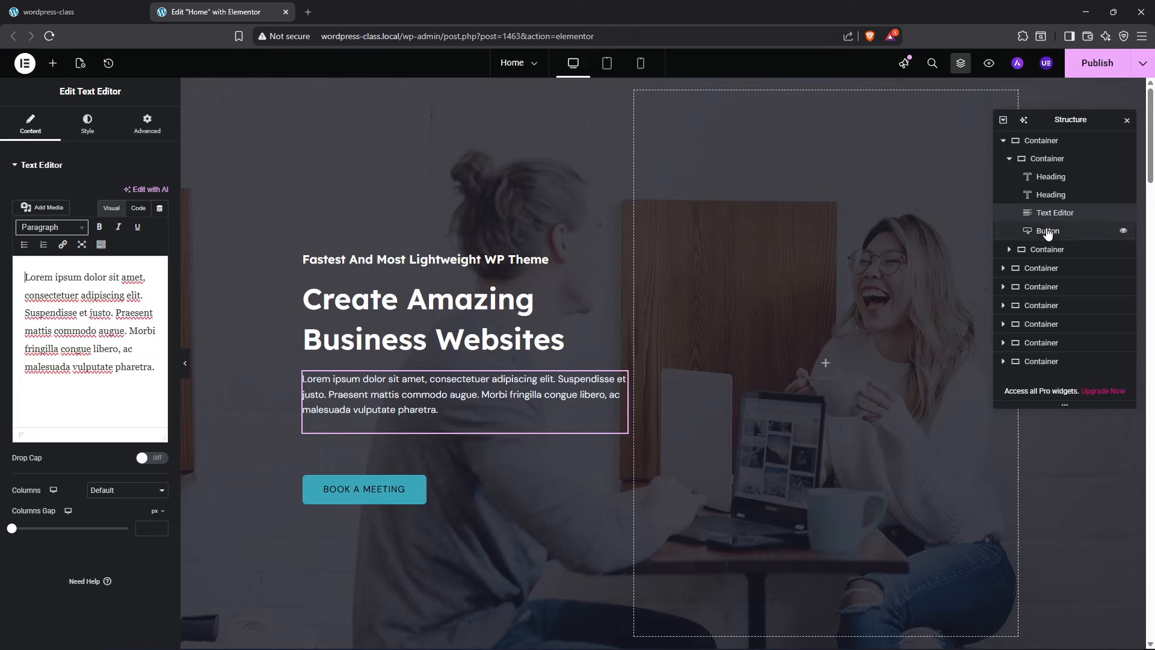
{"action": "left_click", "coordinate": [1047, 233]}
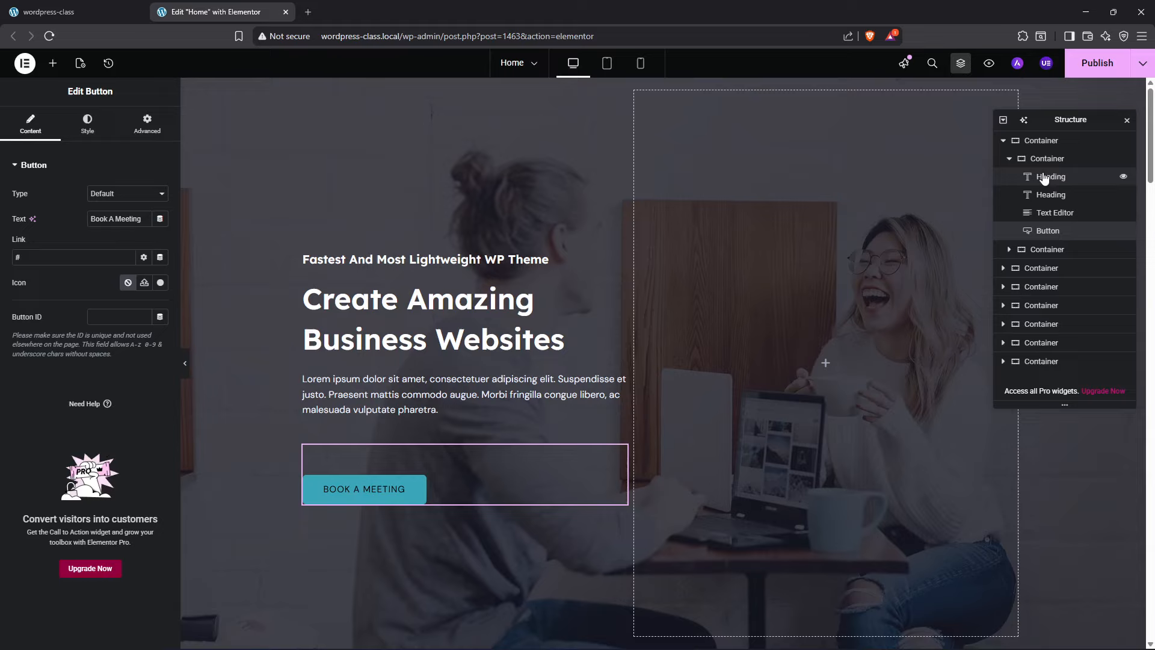
{"action": "left_click", "coordinate": [1010, 158]}
{"action": "left_click", "coordinate": [1026, 142]}
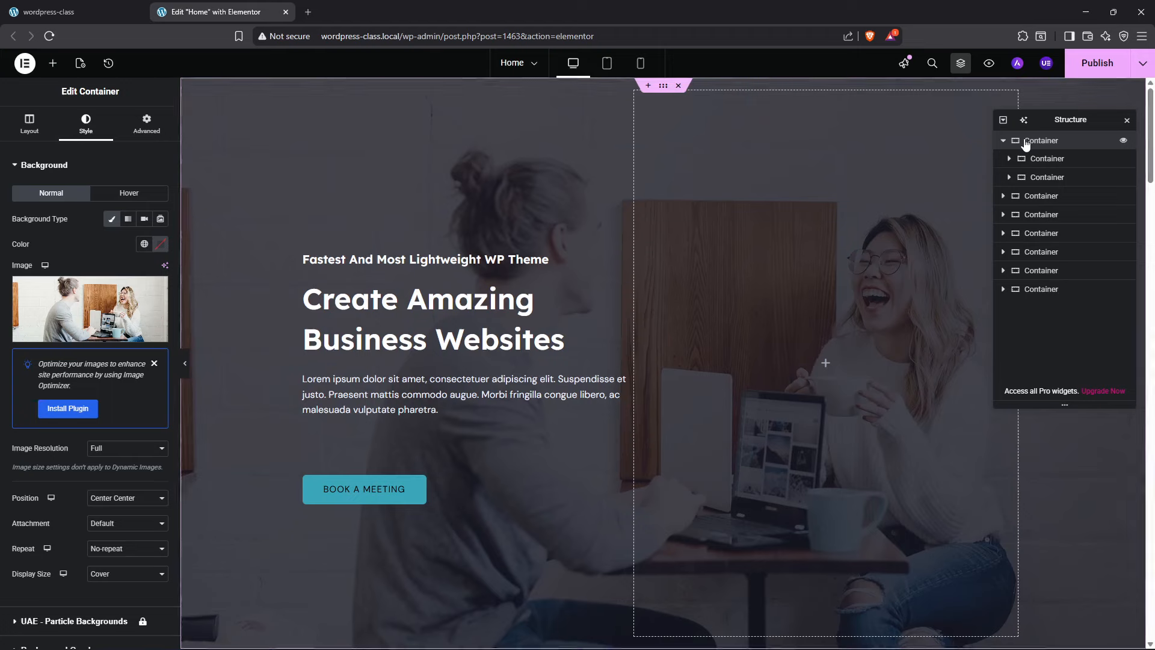
{"action": "left_click", "coordinate": [32, 126]}
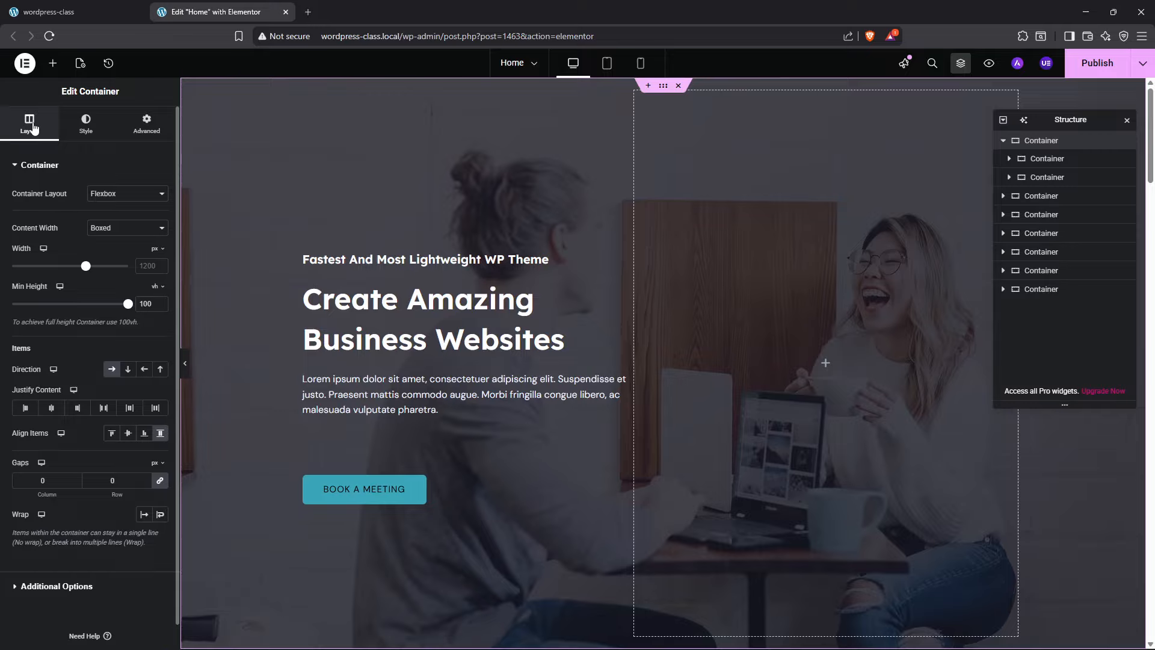
Add a flexbox container with two equal columns below the "Would you like to start a project with us?" section
{"action": "scroll", "coordinate": [309, 335], "scroll_direction": "down", "scroll_amount": 15}
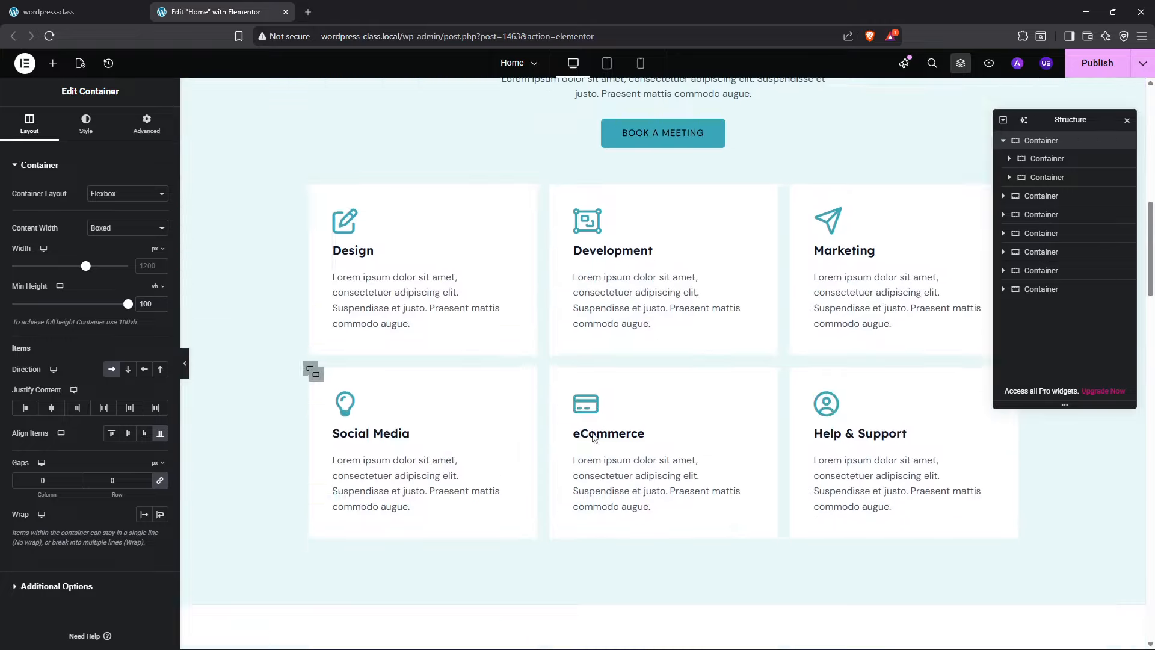
{"action": "scroll", "coordinate": [655, 416], "scroll_direction": "down", "scroll_amount": 20}
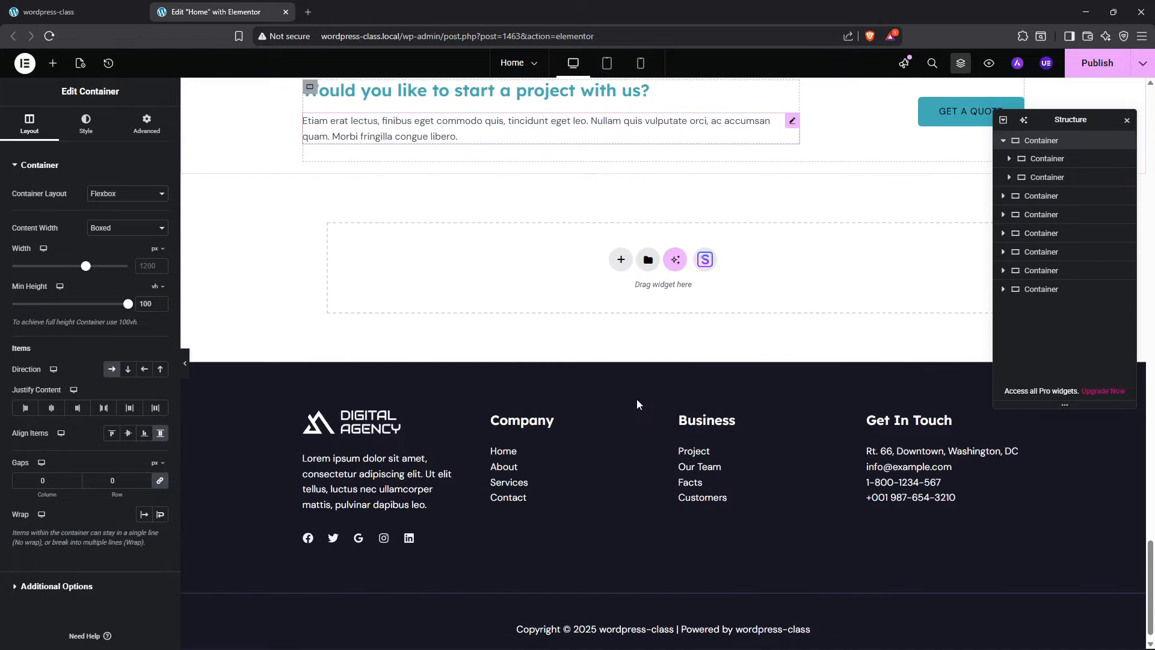
{"action": "left_click", "coordinate": [622, 244]}
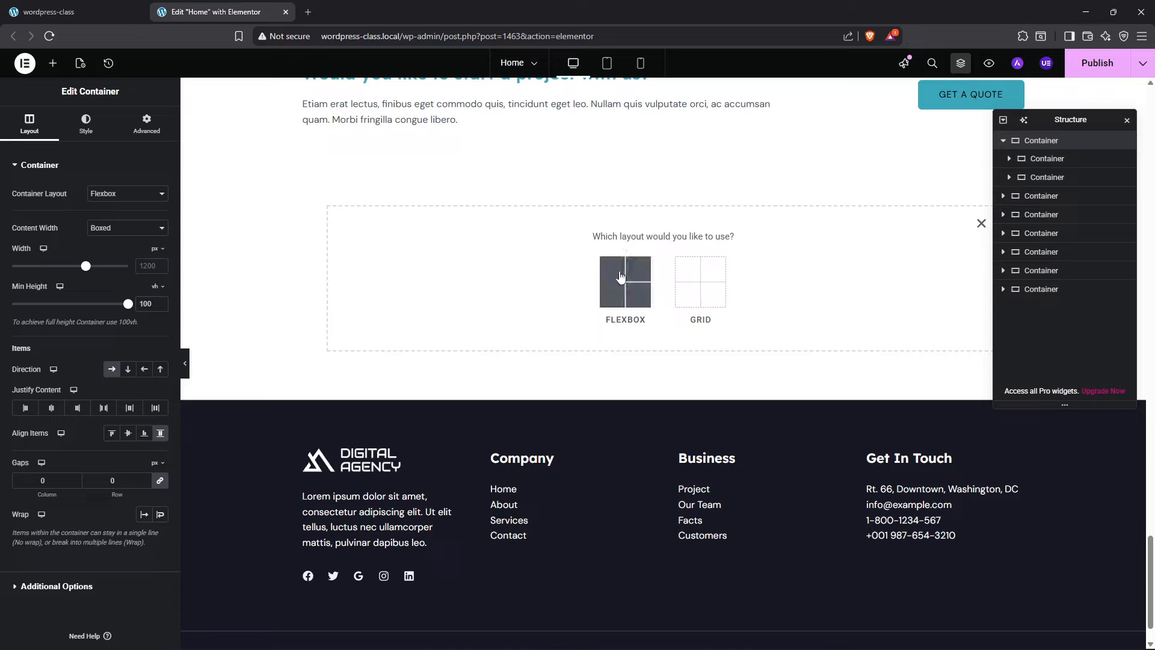
{"action": "left_click", "coordinate": [623, 253]}
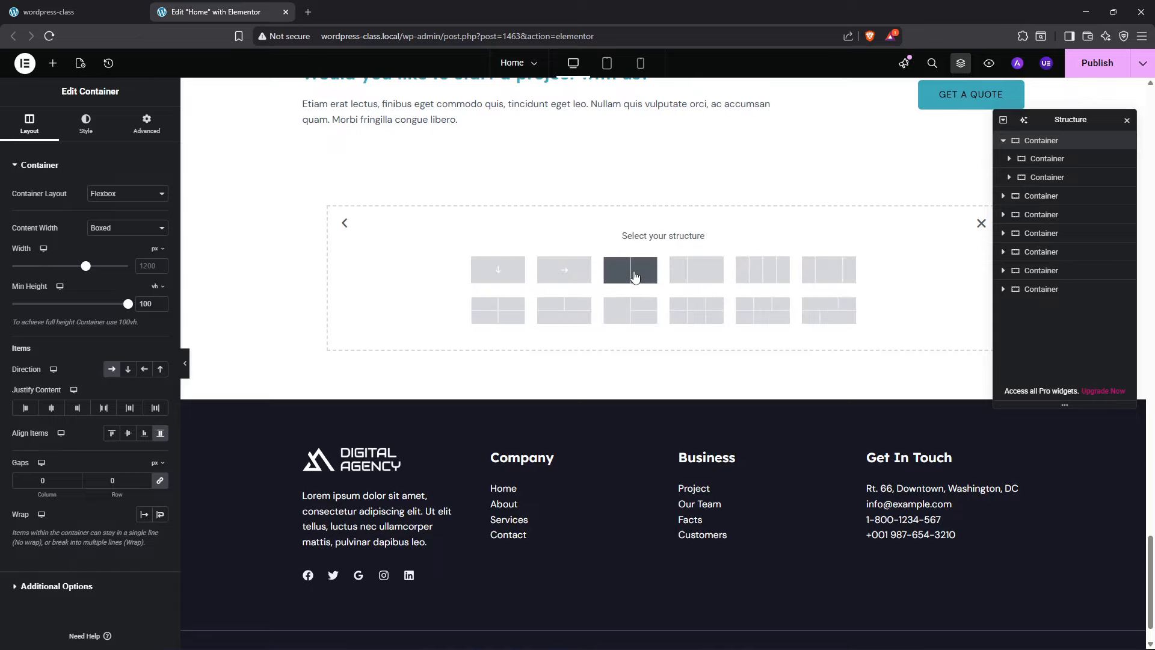
{"action": "left_click", "coordinate": [634, 276]}
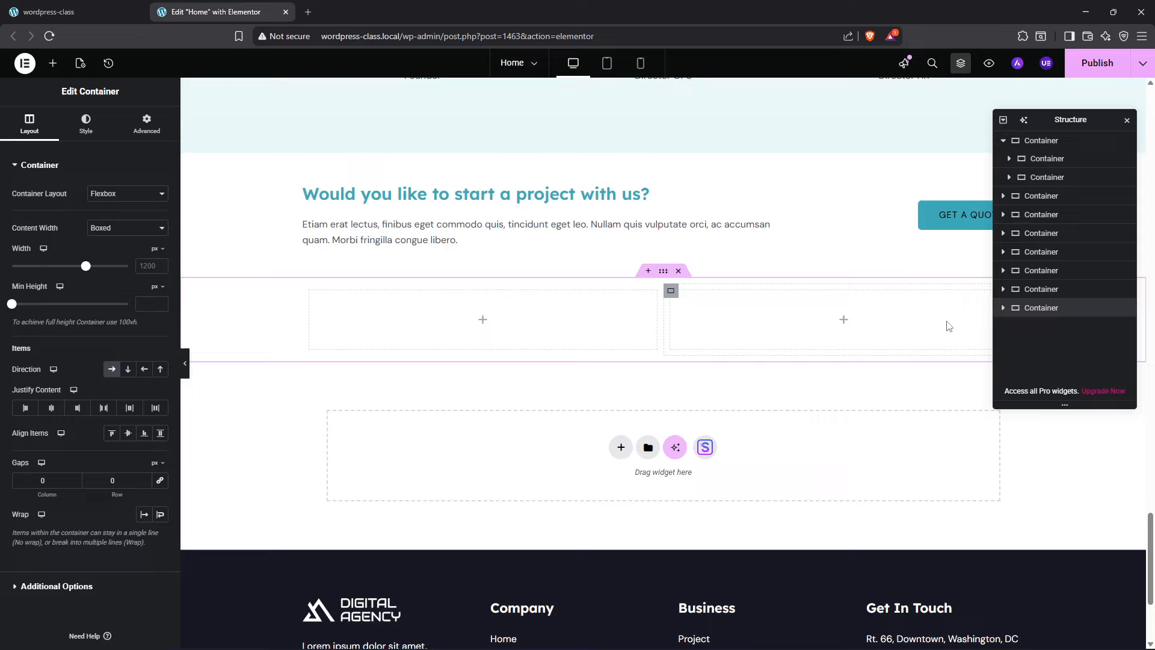
Inspect the new container's nested columns and the widgets available for them, and delete the whole two-column container
{"action": "left_click", "coordinate": [1004, 312]}
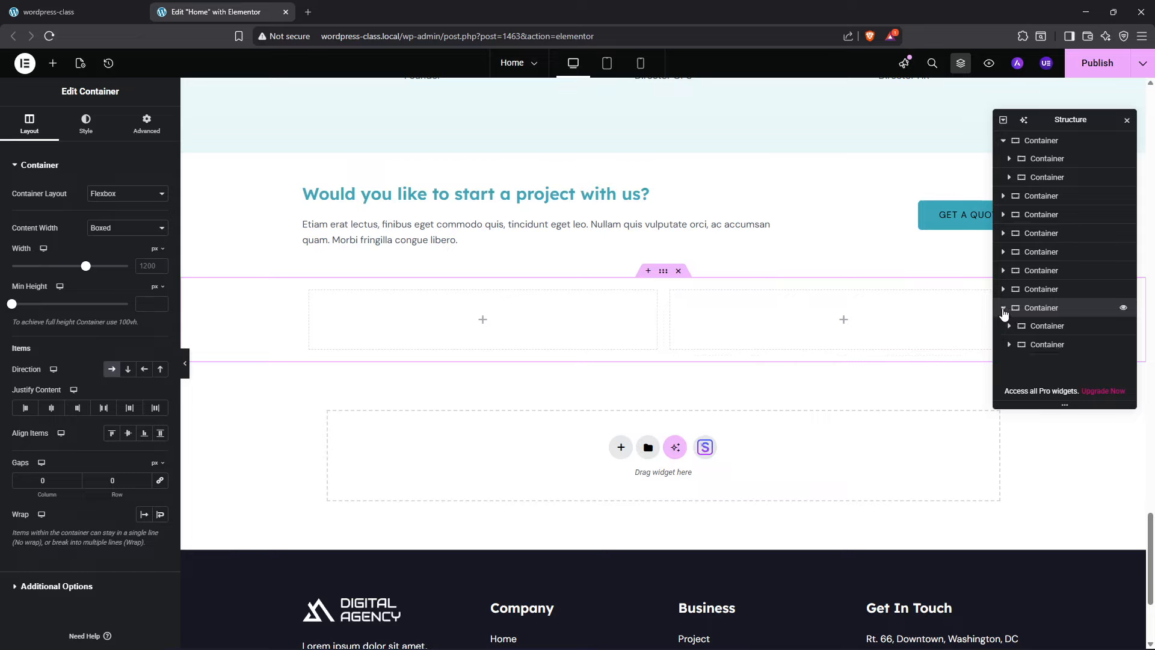
{"action": "left_click", "coordinate": [1022, 343]}
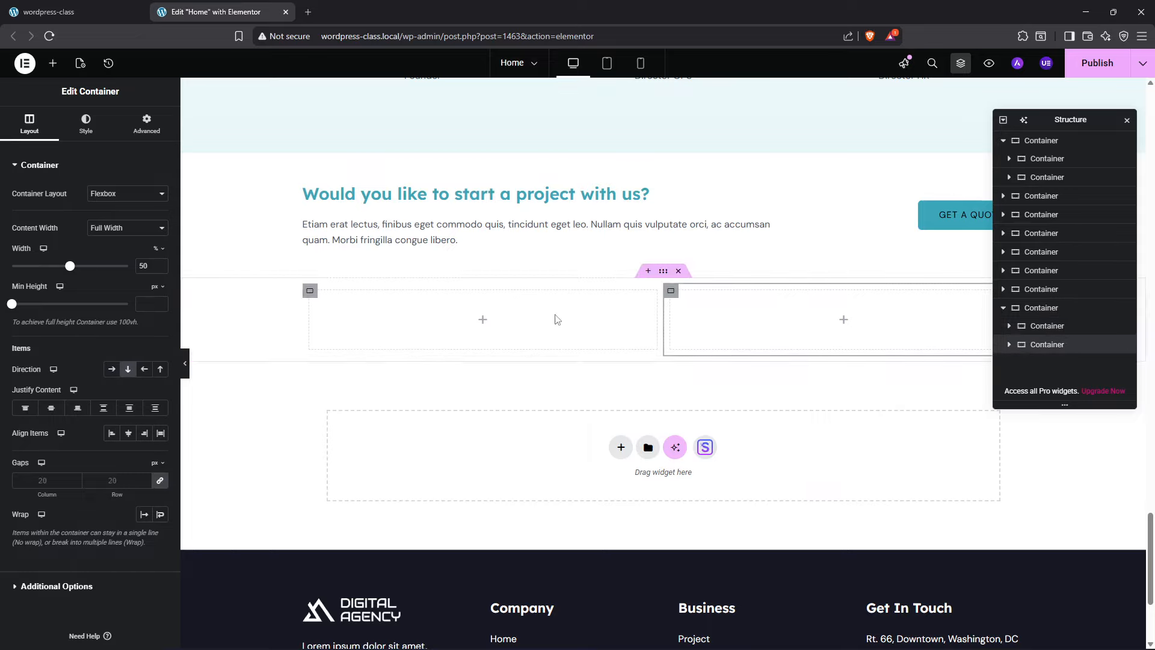
{"action": "left_click", "coordinate": [485, 322]}
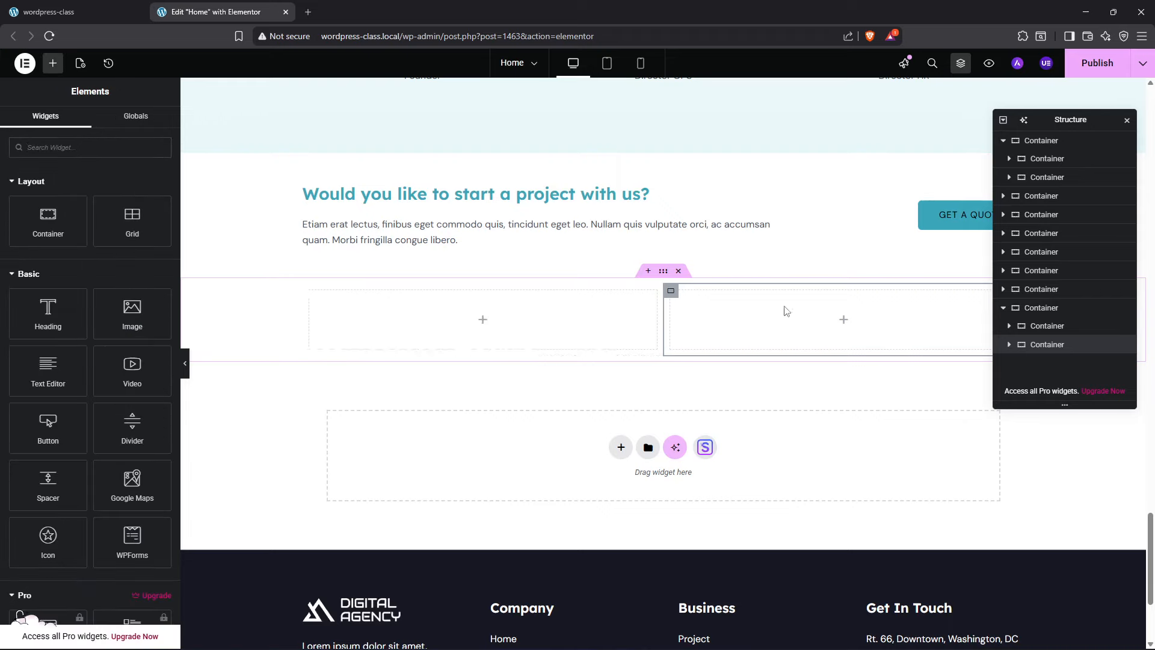
{"action": "left_click", "coordinate": [678, 270]}
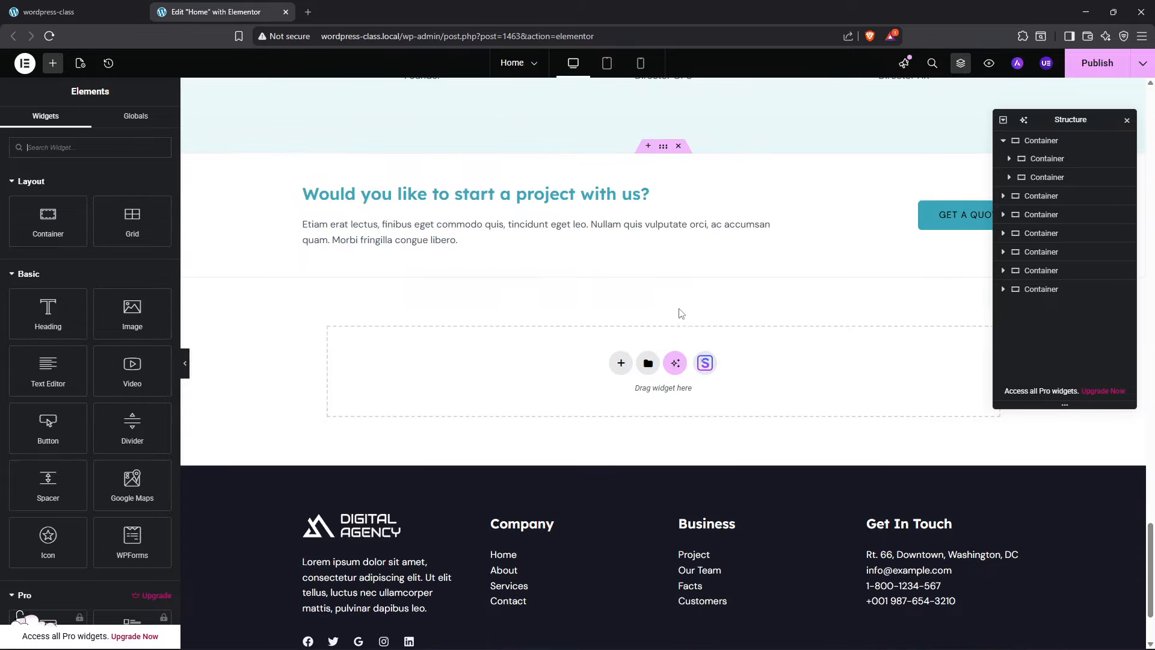
Replace the word "Amazing" with "Beautiful" in the hero's main heading so it reads "Create Beautiful Business Websites"
{"action": "scroll", "coordinate": [681, 313], "scroll_direction": "up", "scroll_amount": 20}
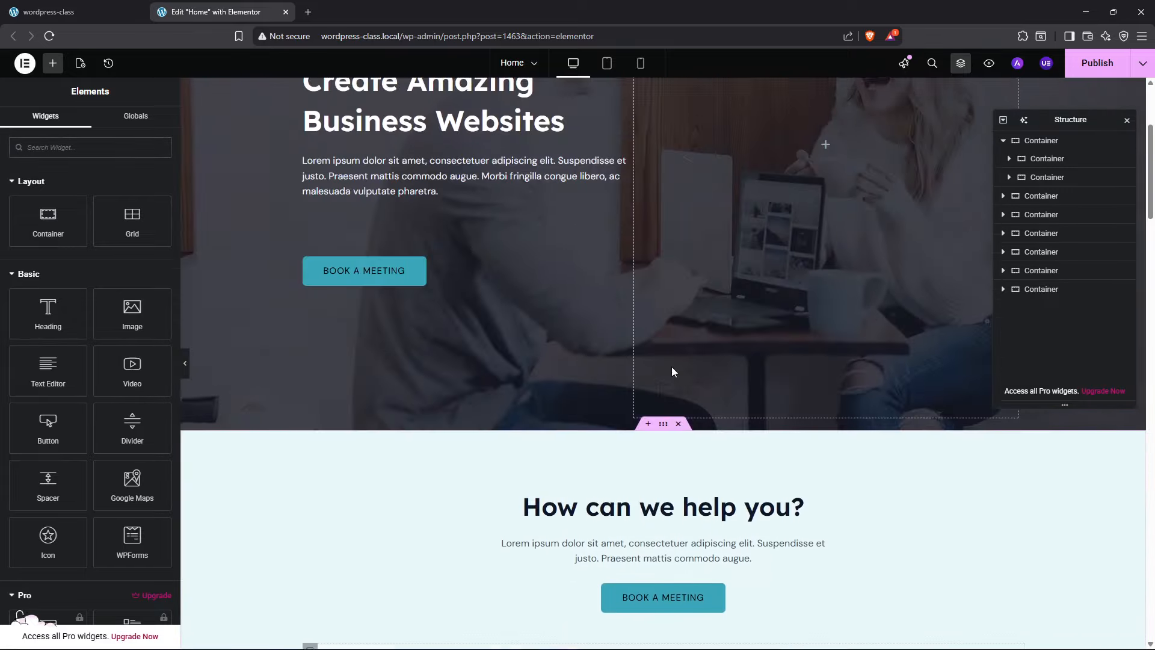
{"action": "scroll", "coordinate": [672, 367], "scroll_direction": "up", "scroll_amount": 4}
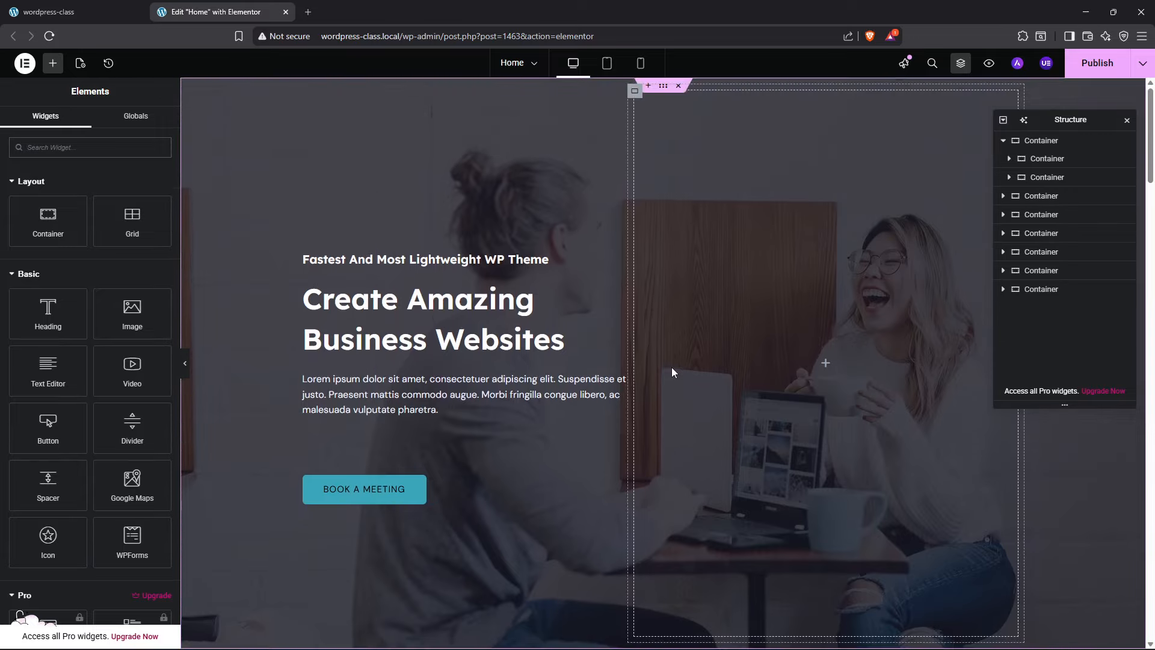
{"action": "double_click", "coordinate": [493, 299]}
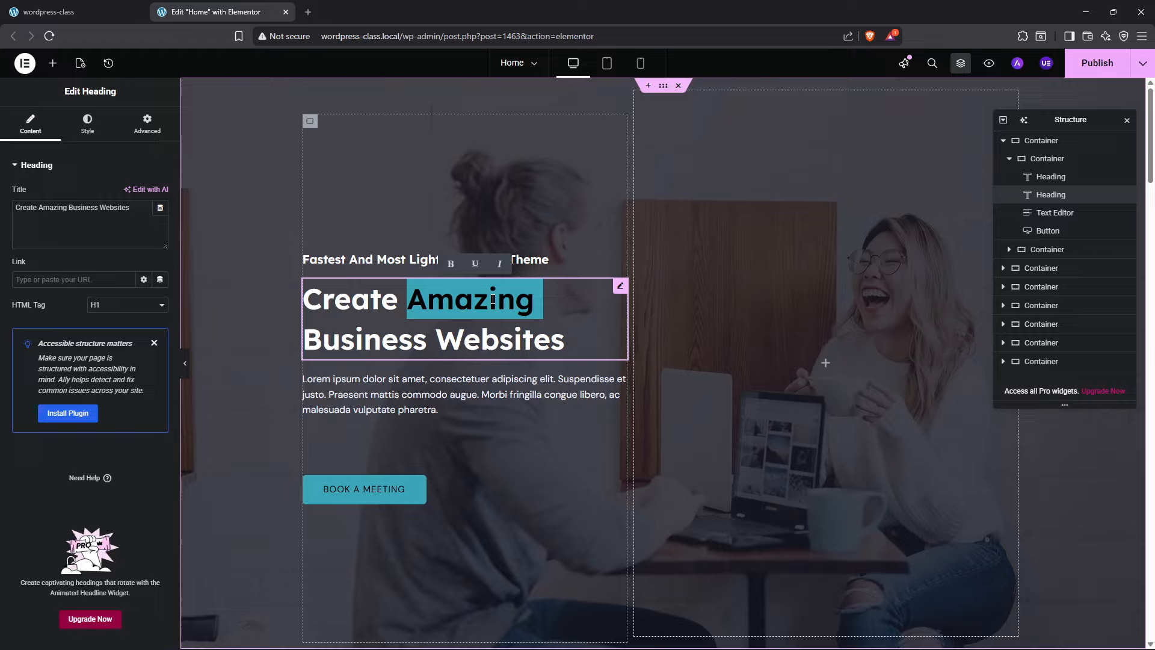
{"action": "type", "text": "Be"}
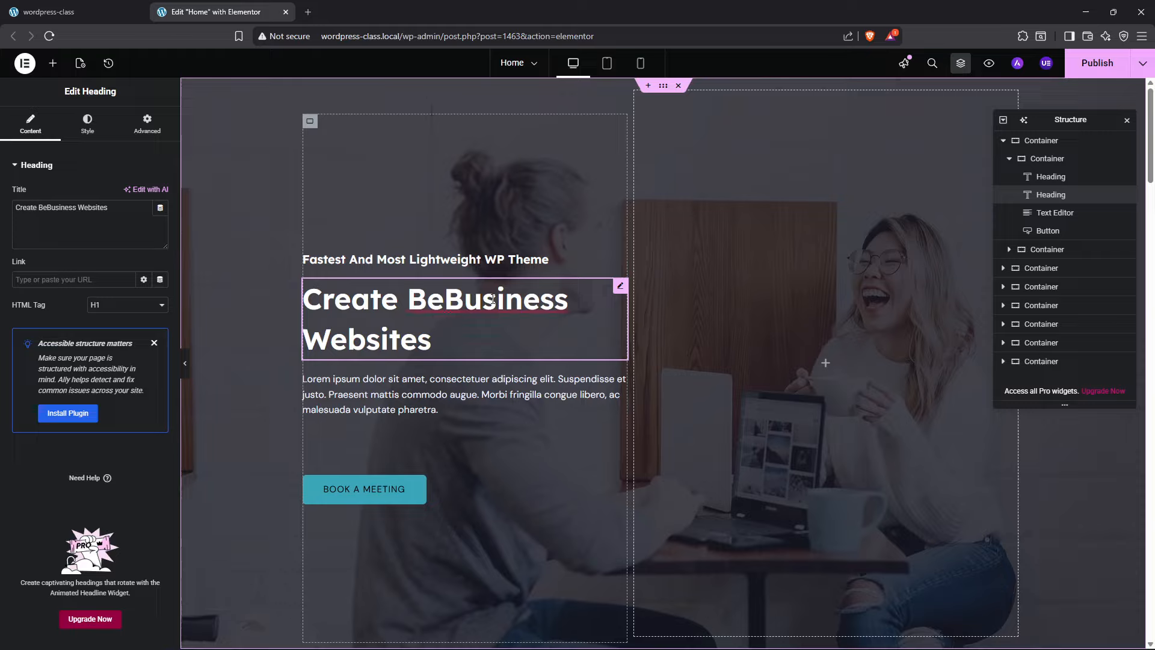
{"action": "type", "text": "autiful"}
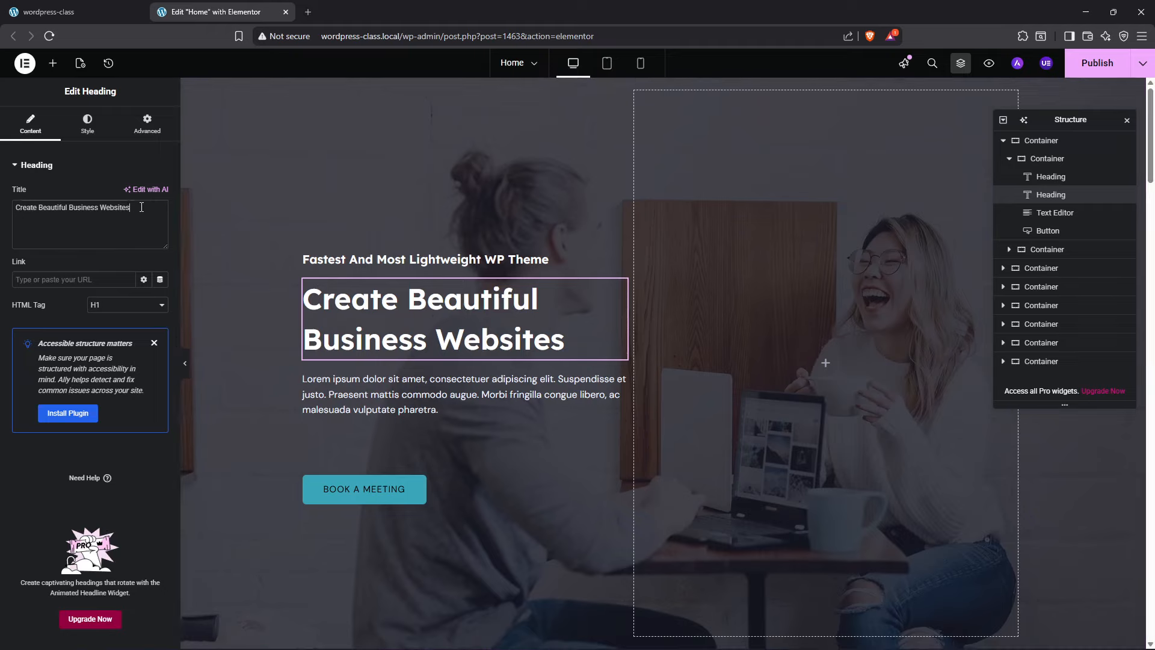
Review the main hero heading's title text and its typography style options
{"action": "left_click_drag", "start_coordinate": [141, 207], "coordinate": [2, 208]}
{"action": "left_click", "coordinate": [63, 222]}
{"action": "left_click", "coordinate": [96, 135]}
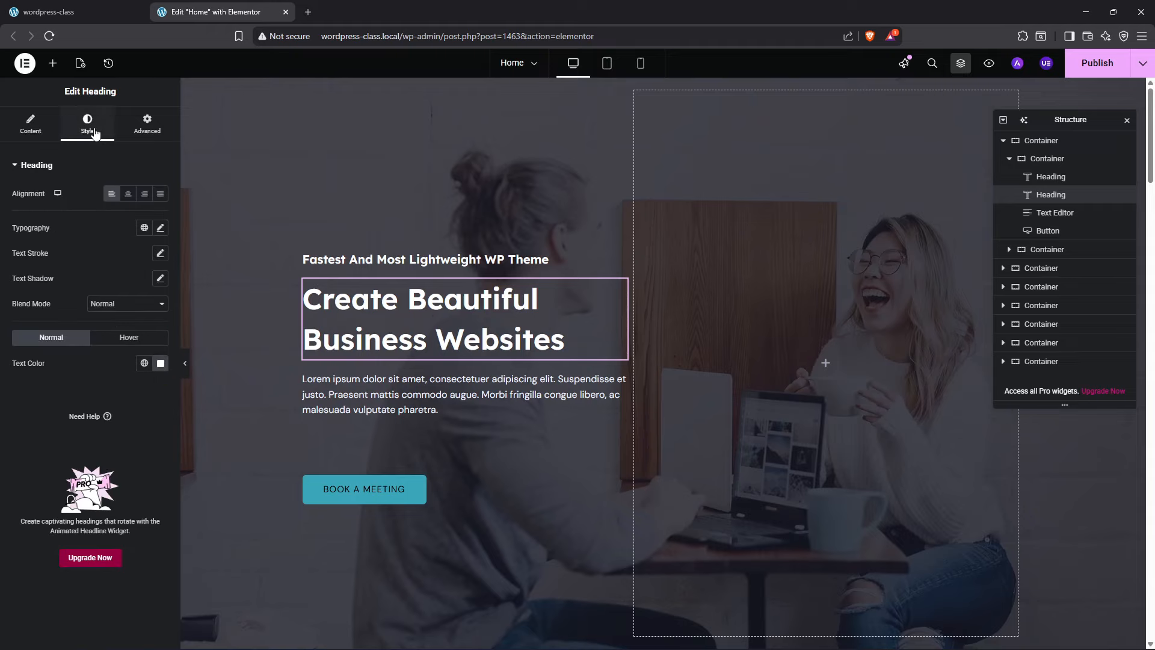
{"action": "left_click", "coordinate": [160, 227]}
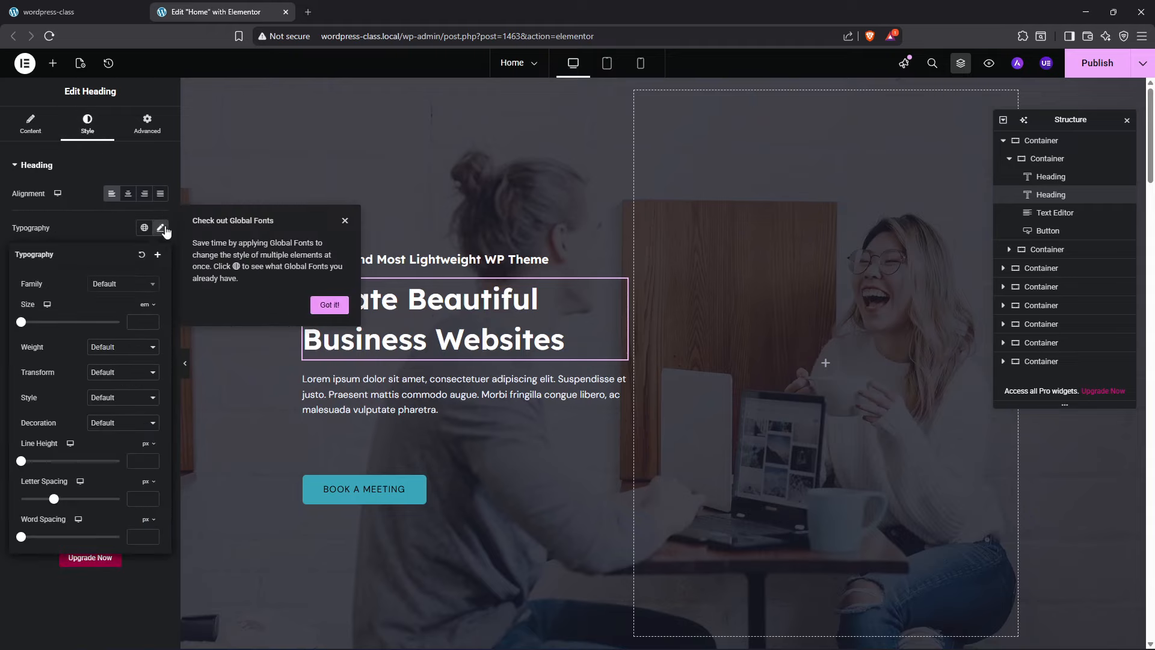
{"action": "left_click", "coordinate": [94, 210]}
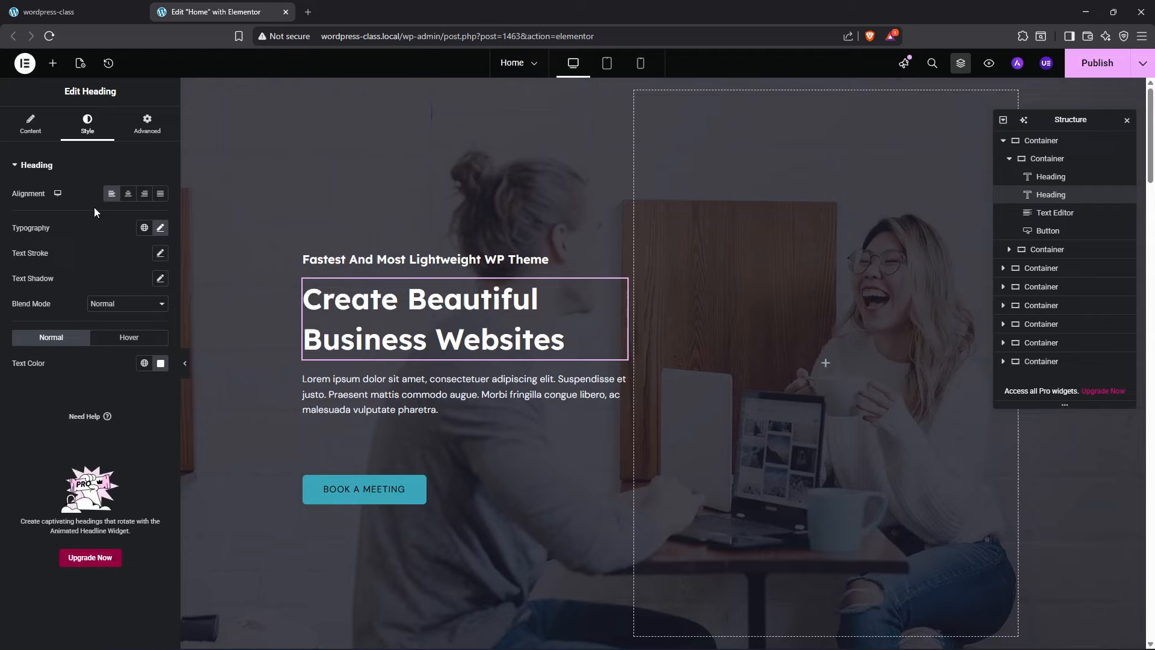
Try a red text color of about #DA4747 on the main hero heading, reset it, and restore white with #FFFFFF
{"action": "left_click", "coordinate": [160, 364]}
{"action": "left_click_drag", "start_coordinate": [149, 440], "coordinate": [184, 425]}
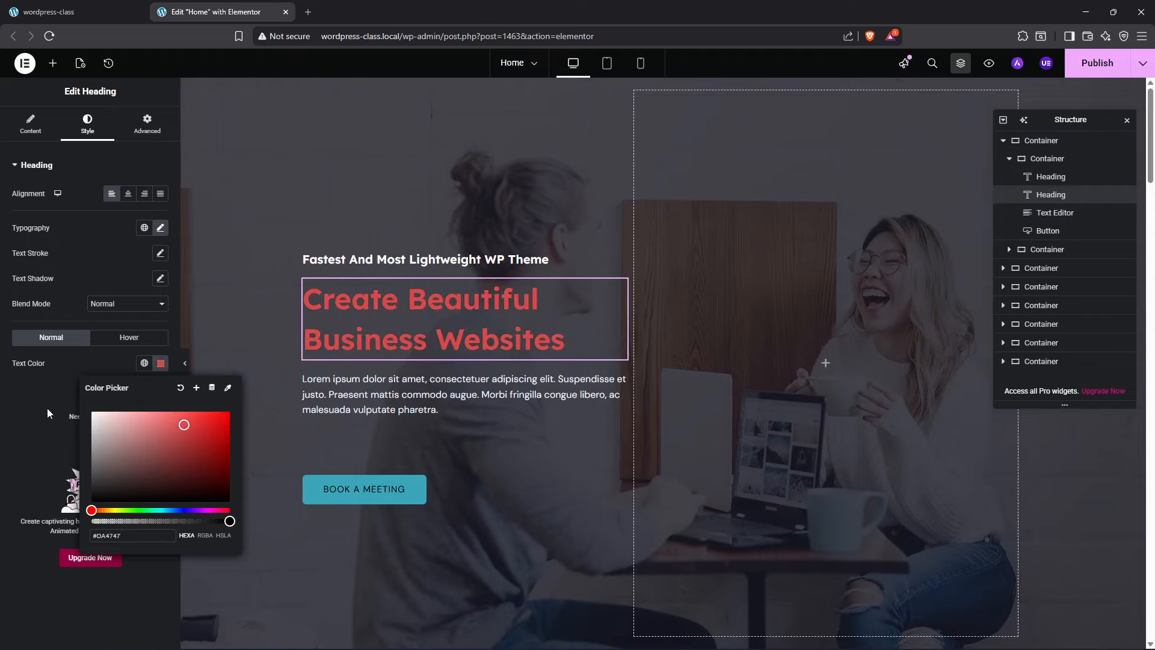
{"action": "left_click", "coordinate": [179, 389]}
{"action": "left_click", "coordinate": [160, 363]}
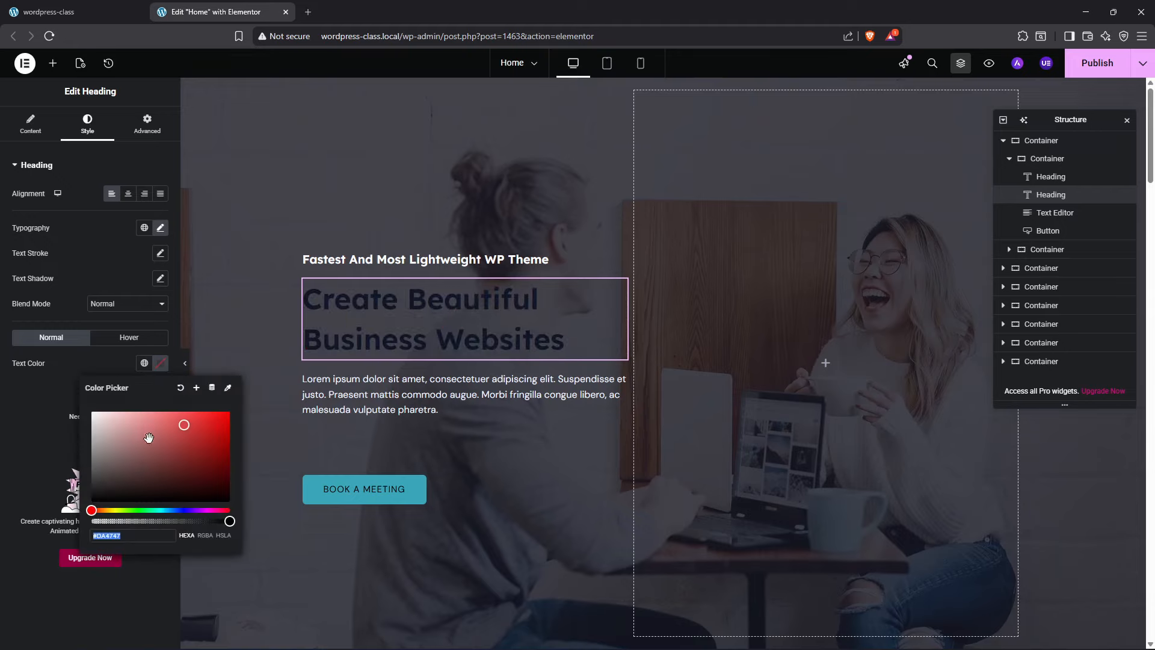
{"action": "type", "text": "#FFFFFF"}
{"action": "left_click", "coordinate": [17, 392]}
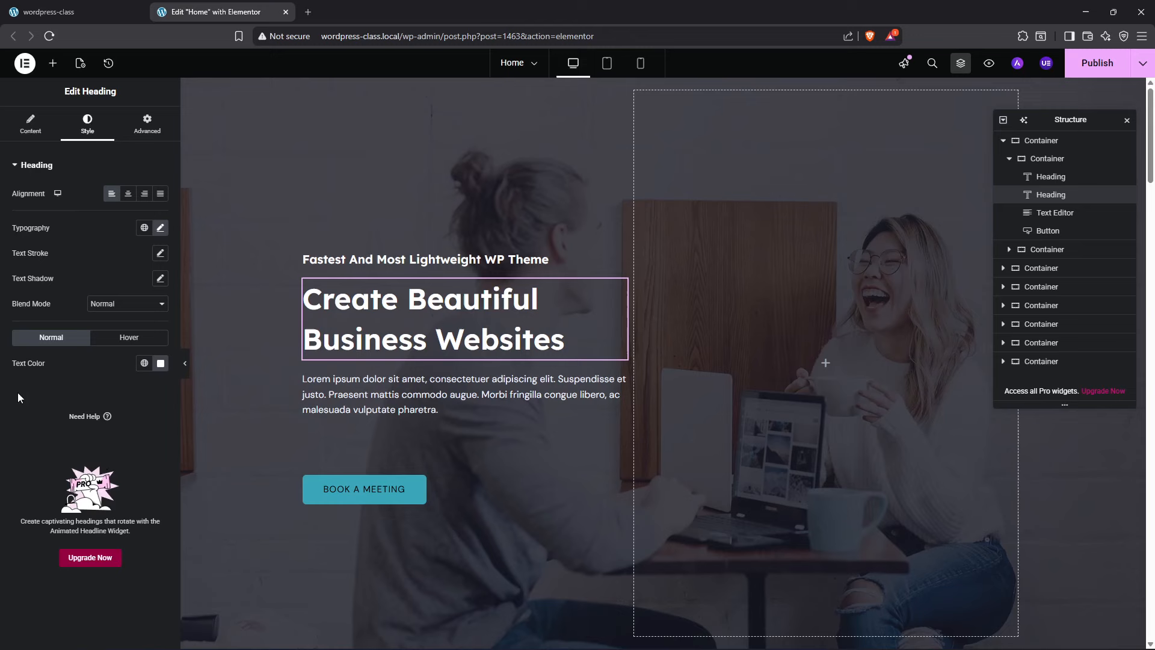
Add a Video widget to the hero section's empty second container and justify that container's content to center
{"action": "scroll", "coordinate": [355, 388], "scroll_direction": "down", "scroll_amount": 6}
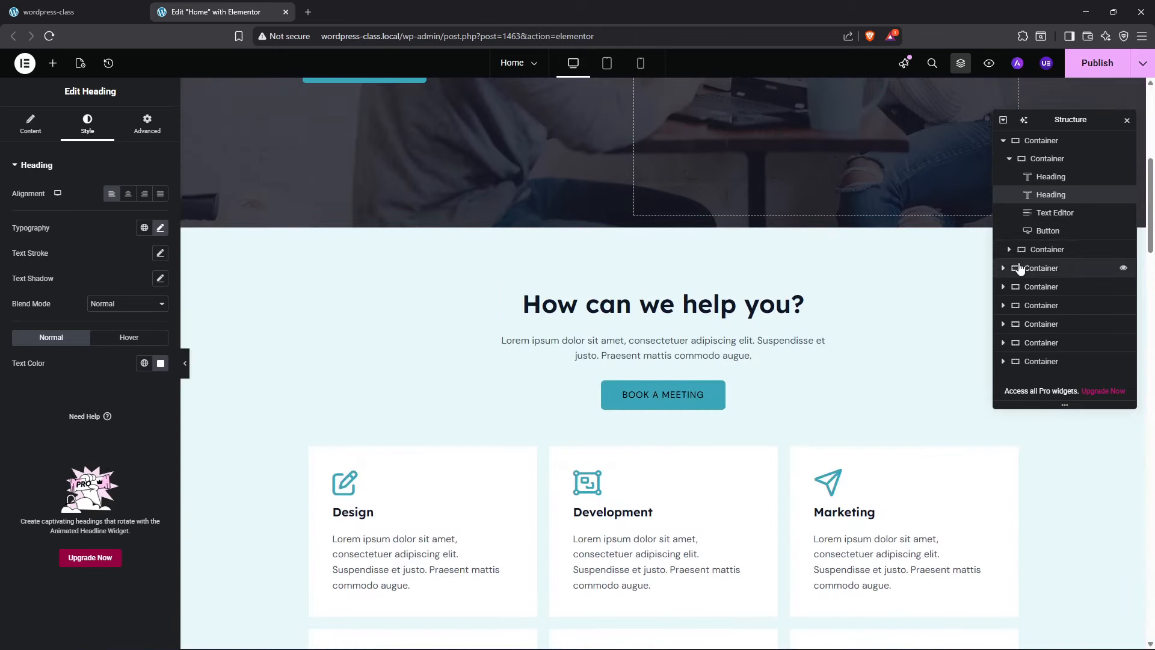
{"action": "scroll", "coordinate": [517, 337], "scroll_direction": "up", "scroll_amount": 7}
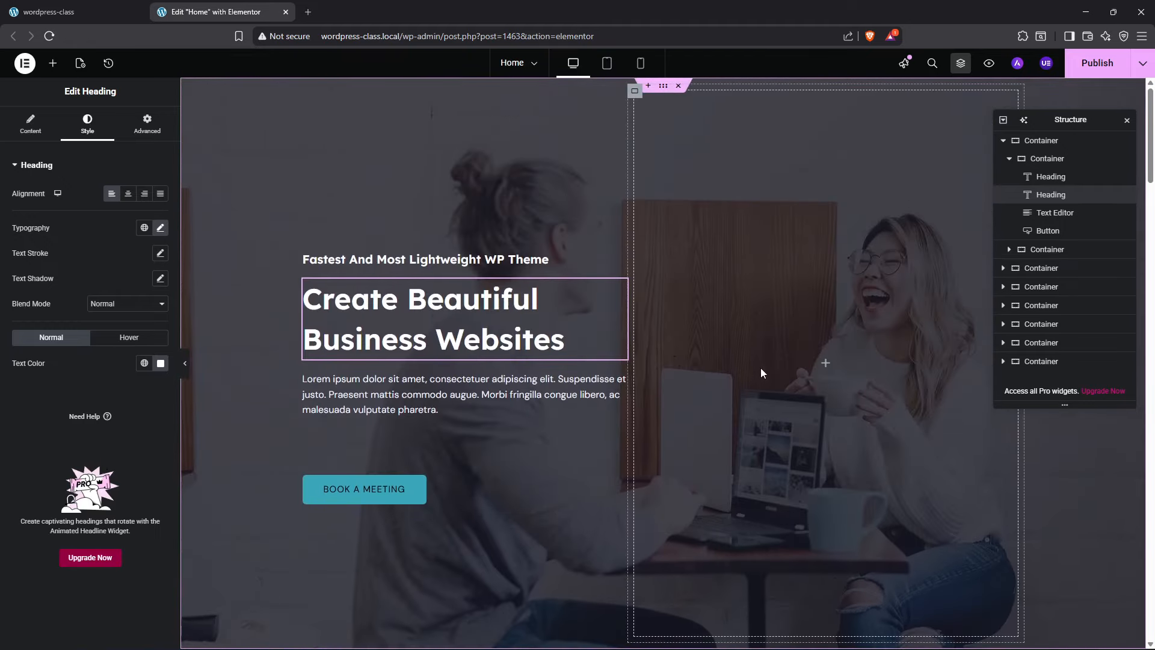
{"action": "left_click", "coordinate": [825, 364]}
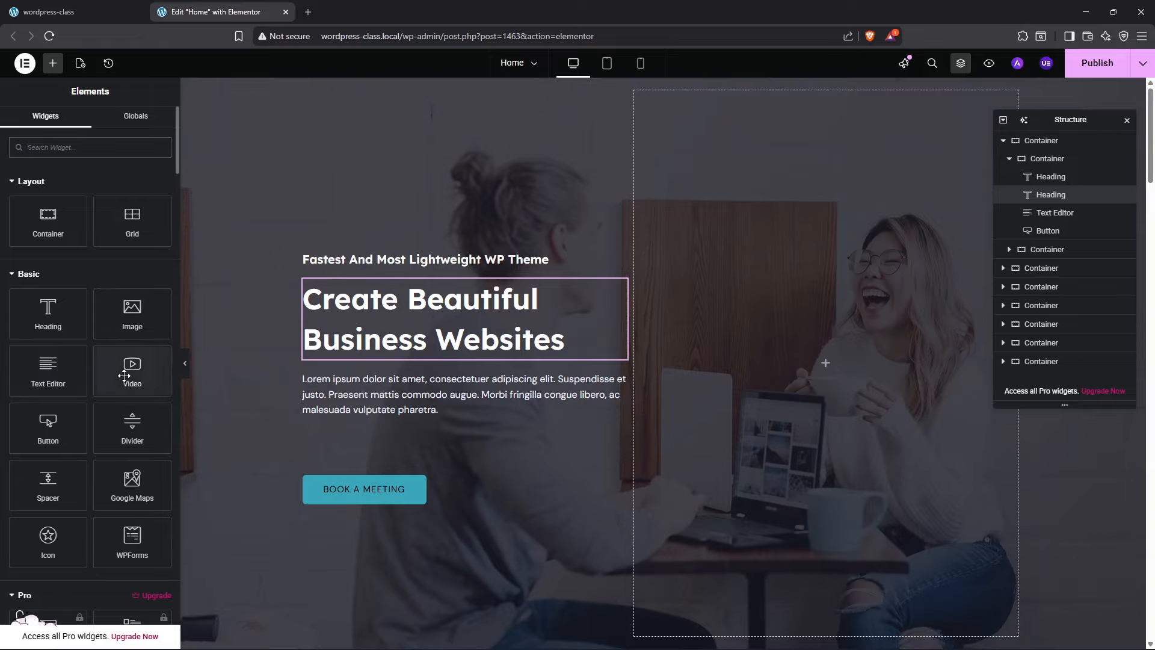
{"action": "left_click_drag", "start_coordinate": [124, 375], "coordinate": [844, 343]}
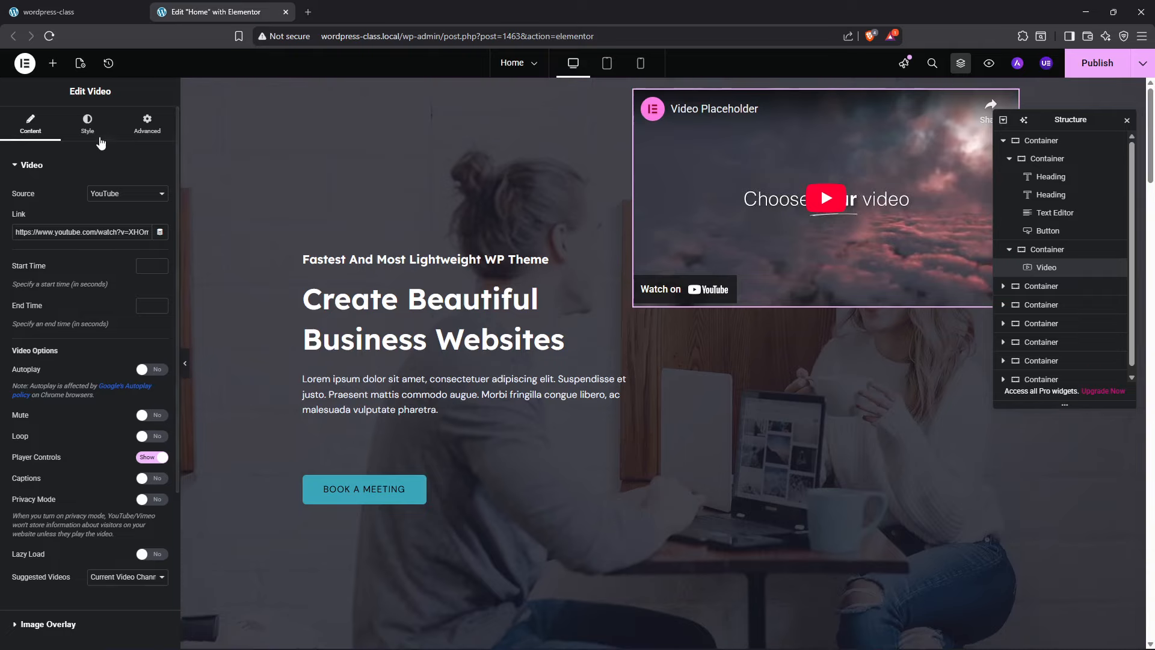
{"action": "left_click", "coordinate": [1067, 253]}
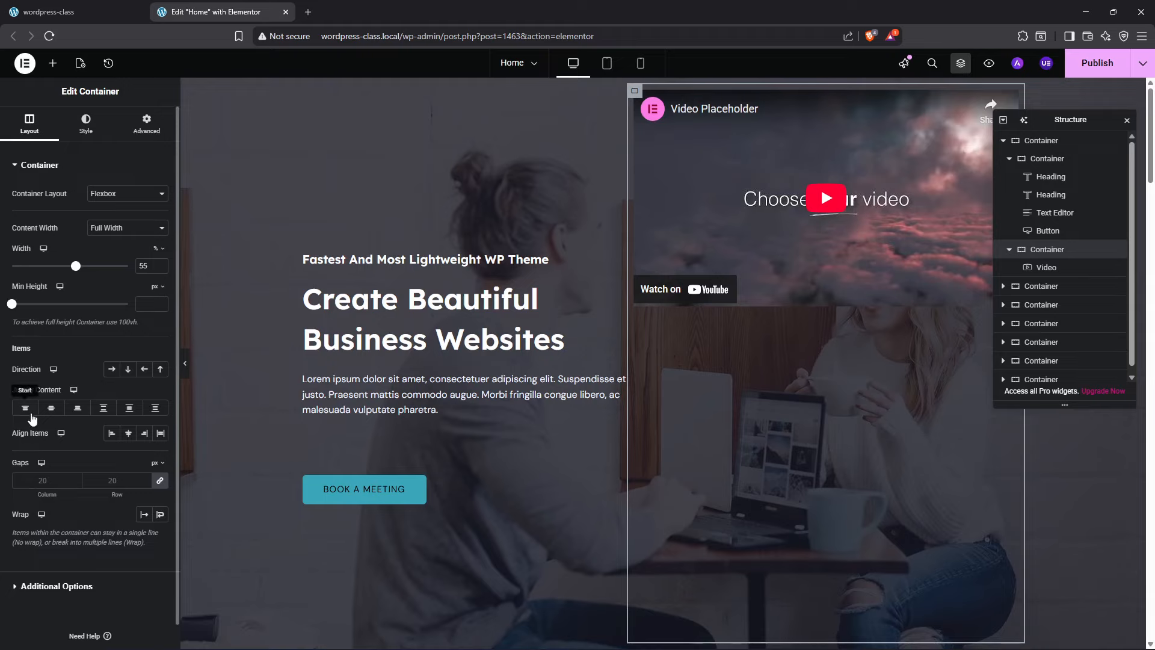
{"action": "left_click", "coordinate": [49, 409]}
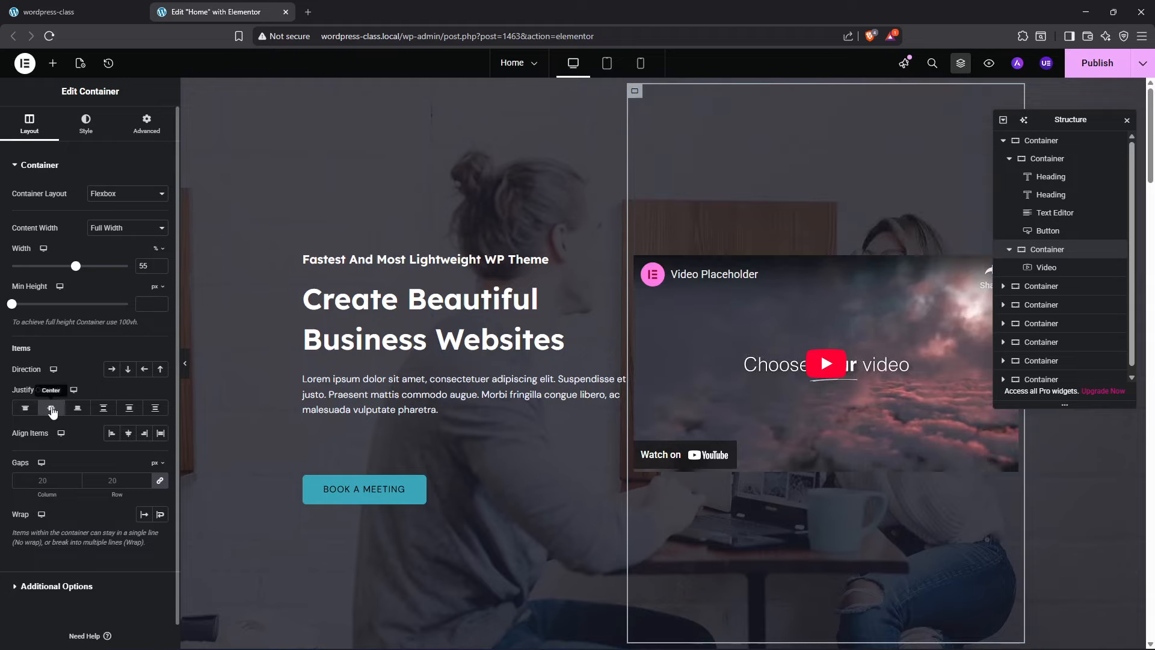
Publish the Home page changes and reload the live site to compare the hero's text and video spacing with the editor
{"action": "left_click", "coordinate": [1094, 74]}
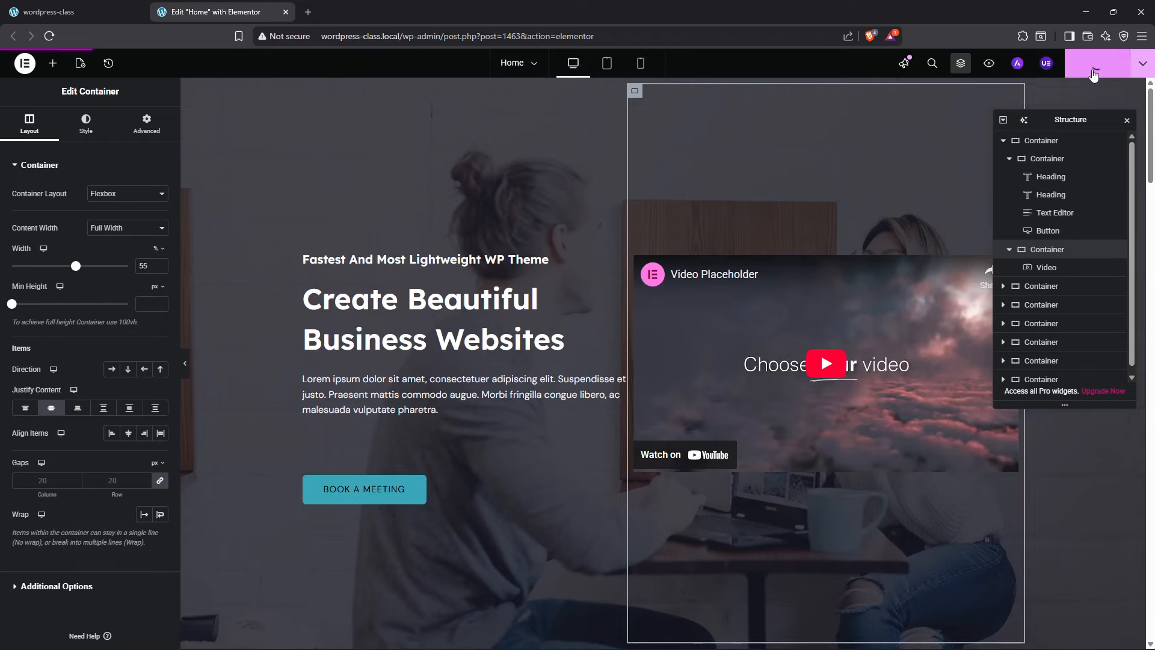
{"action": "left_click", "coordinate": [97, 12]}
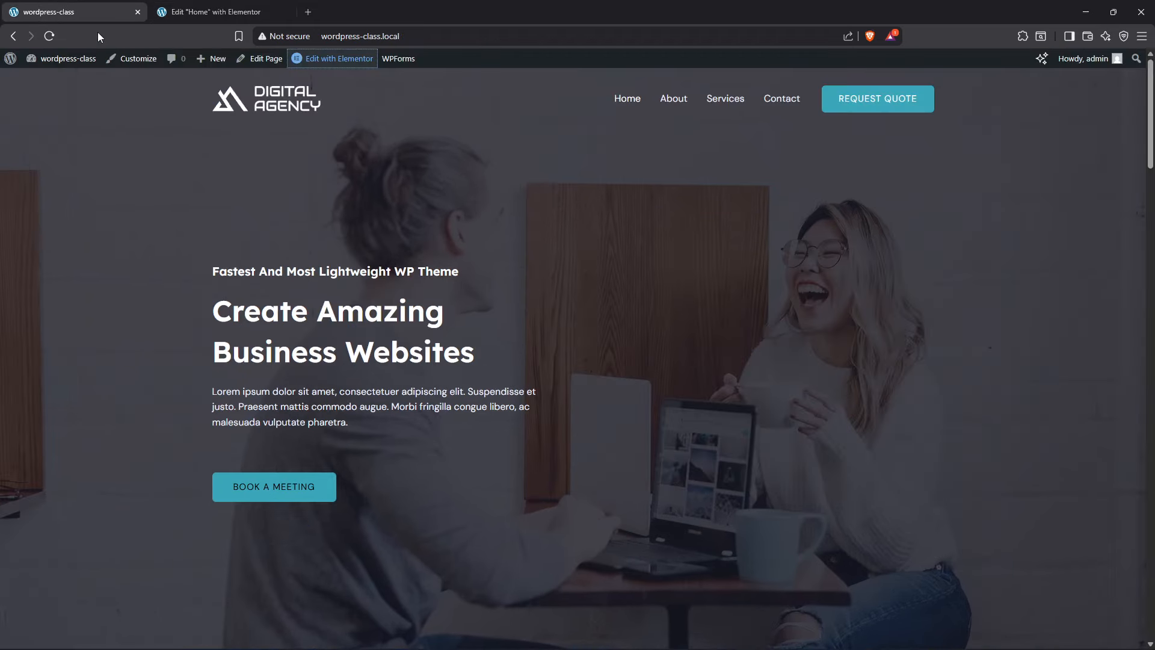
{"action": "left_click", "coordinate": [50, 36]}
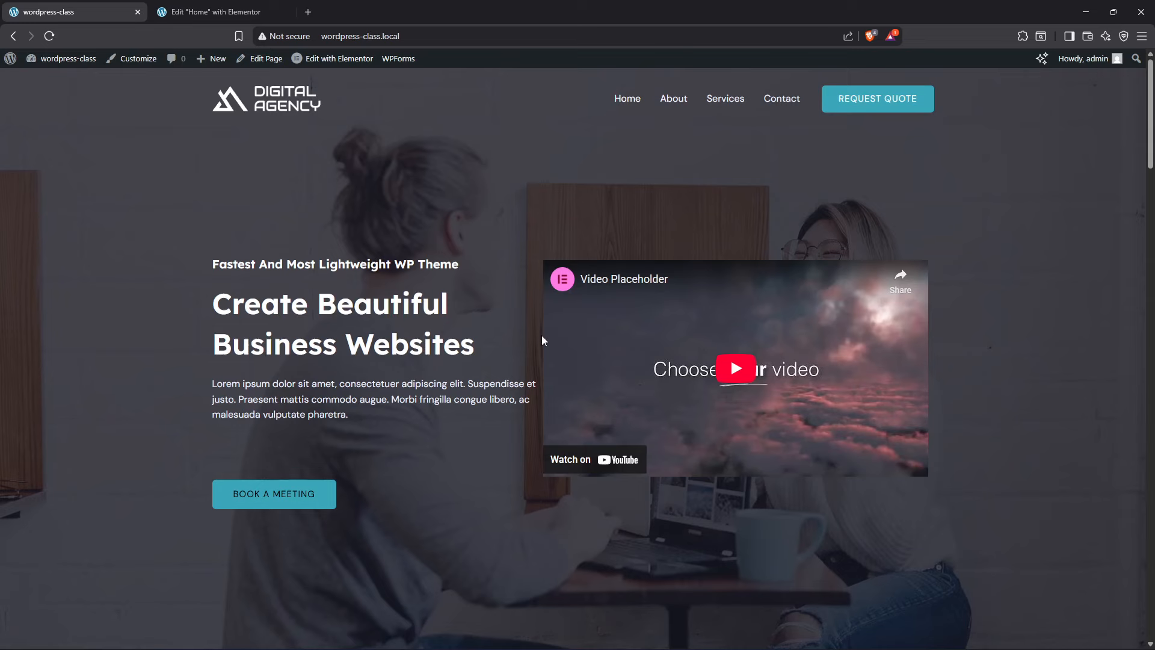
{"action": "key", "text": "ctrl+Tab"}
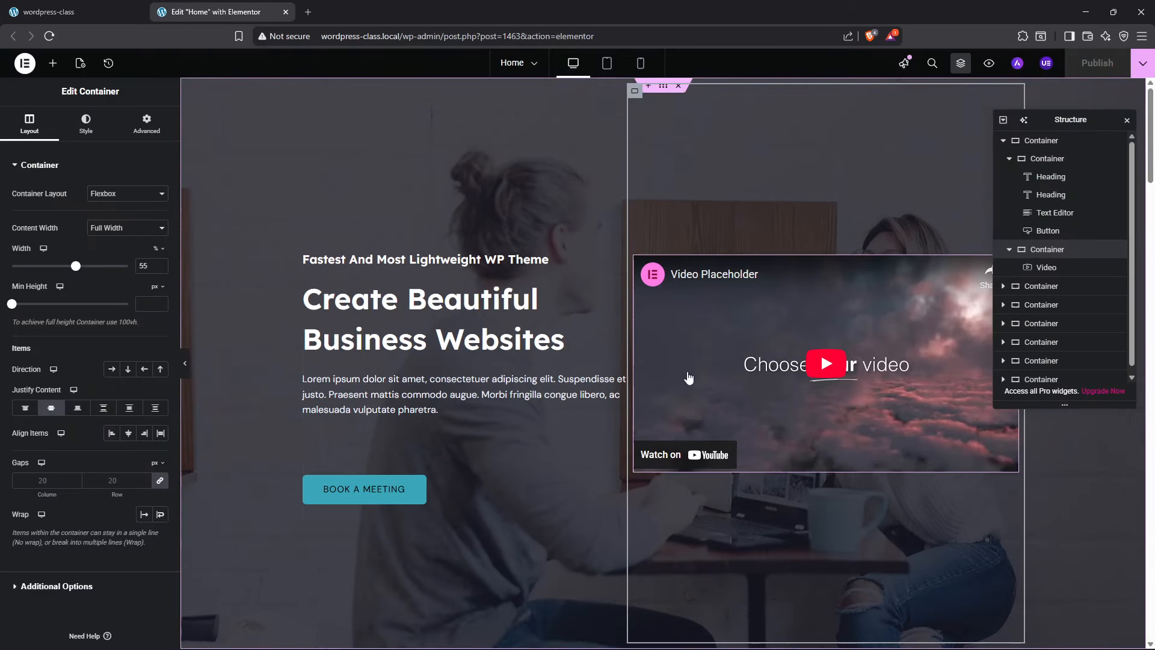
{"action": "key", "text": "ctrl+Tab"}
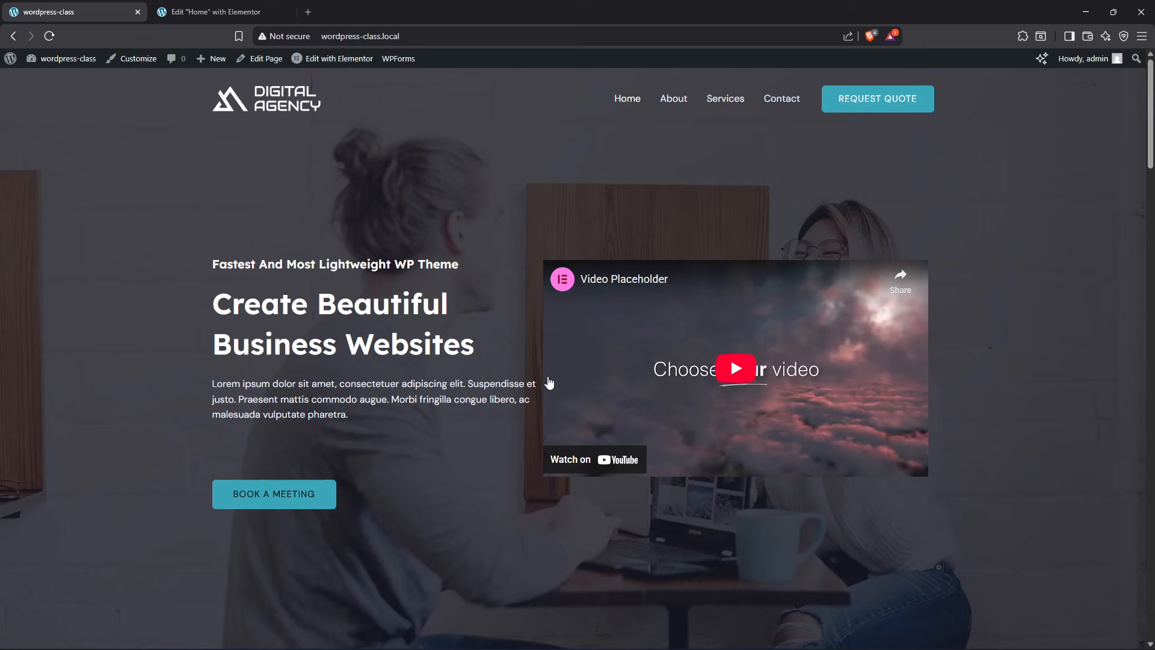
Set the outer hero container's linked column and row gaps to 32 px in the Home page editor
{"action": "left_click", "coordinate": [210, 12]}
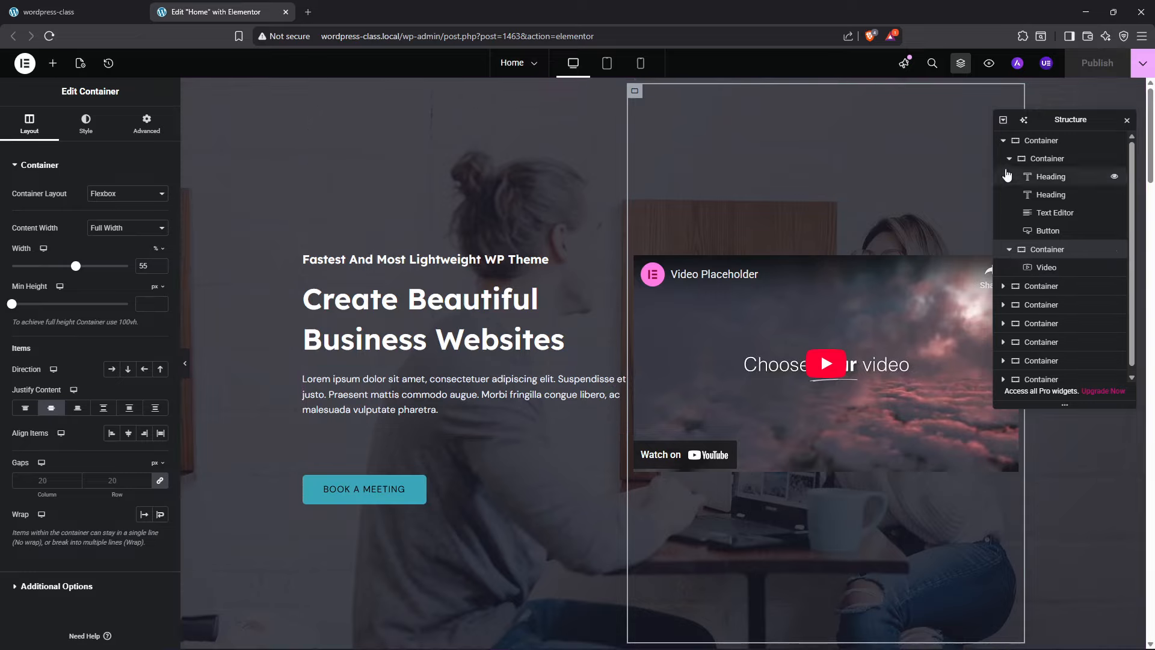
{"action": "left_click", "coordinate": [1025, 142]}
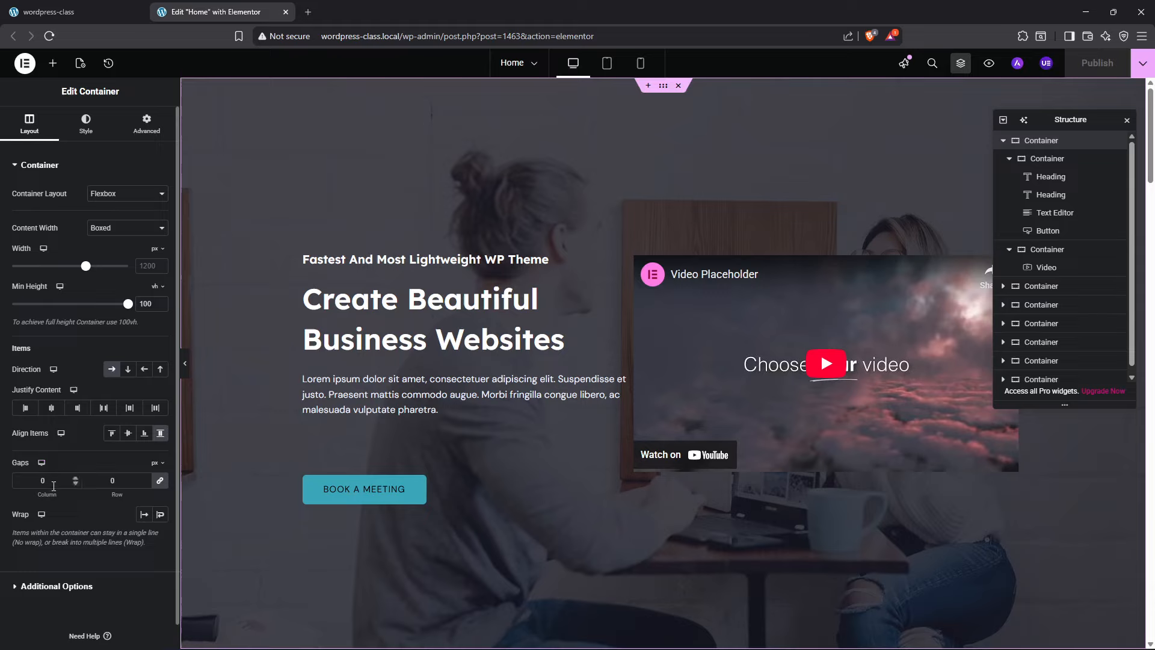
{"action": "double_click", "coordinate": [20, 482]}
{"action": "type", "text": "8"}
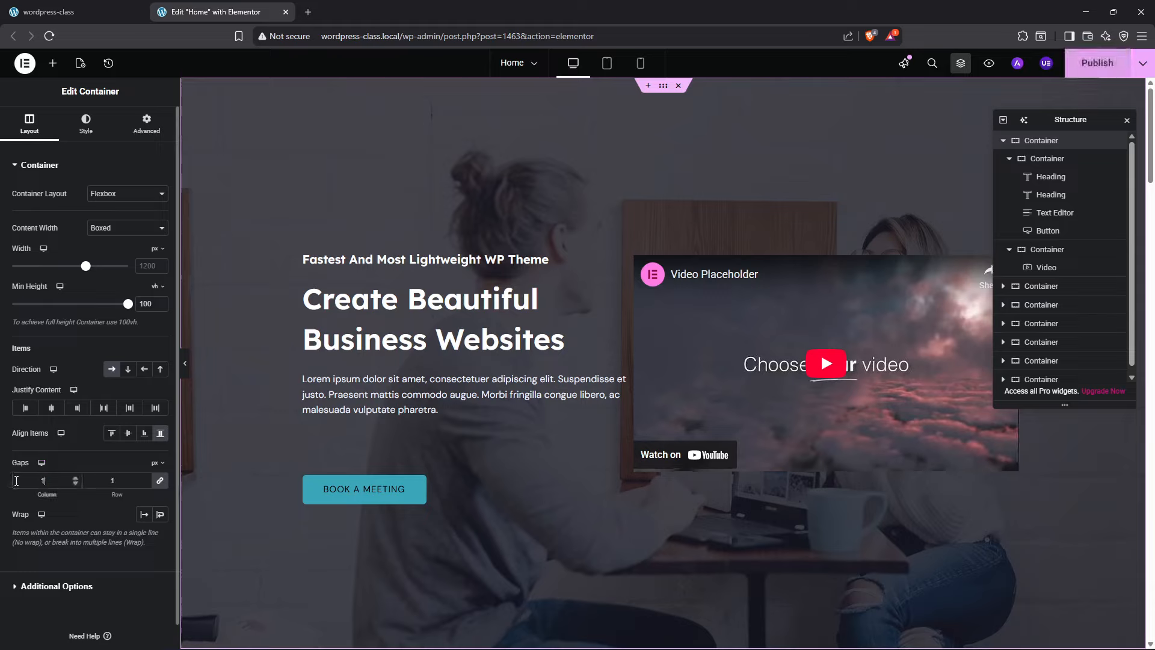
{"action": "key", "text": "Up"}
{"action": "key", "text": "Up"}
{"action": "key", "text": "Up"}
{"action": "key", "text": "Up"}
{"action": "key", "text": "Up"}
{"action": "key", "text": "Up"}
{"action": "key", "text": "Up"}
{"action": "key", "text": "Up"}
{"action": "key", "text": "Up"}
{"action": "key", "text": "Up"}
{"action": "key", "text": "Up"}
{"action": "key", "text": "Up"}
{"action": "key", "text": "Up"}
{"action": "key", "text": "Up"}
{"action": "key", "text": "Up"}
{"action": "key", "text": "Up"}
{"action": "key", "text": "Up"}
{"action": "key", "text": "Up"}
{"action": "key", "text": "Up"}
{"action": "key", "text": "Up"}
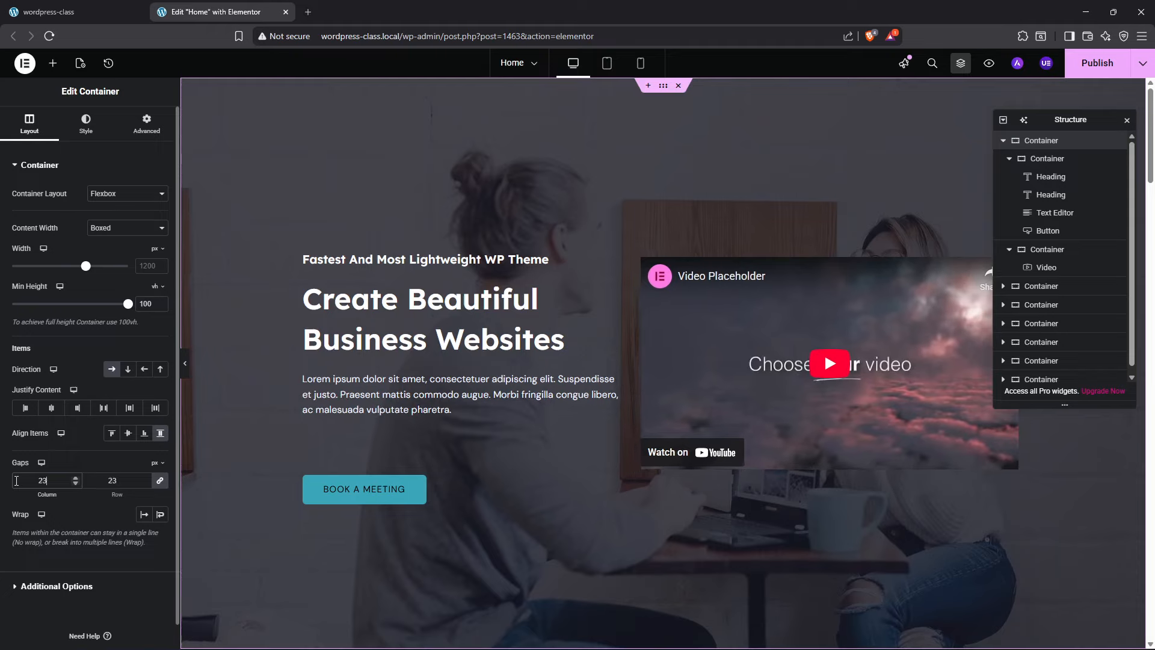
{"action": "key", "text": "Up"}
{"action": "key", "text": "Up"}
{"action": "key", "text": "Up"}
{"action": "key", "text": "Up"}
{"action": "key", "text": "Up"}
{"action": "key", "text": "Up"}
{"action": "key", "text": "Up"}
{"action": "key", "text": "Up"}
{"action": "key", "text": "Up"}
{"action": "key", "text": "Up"}
{"action": "key", "text": "Up"}
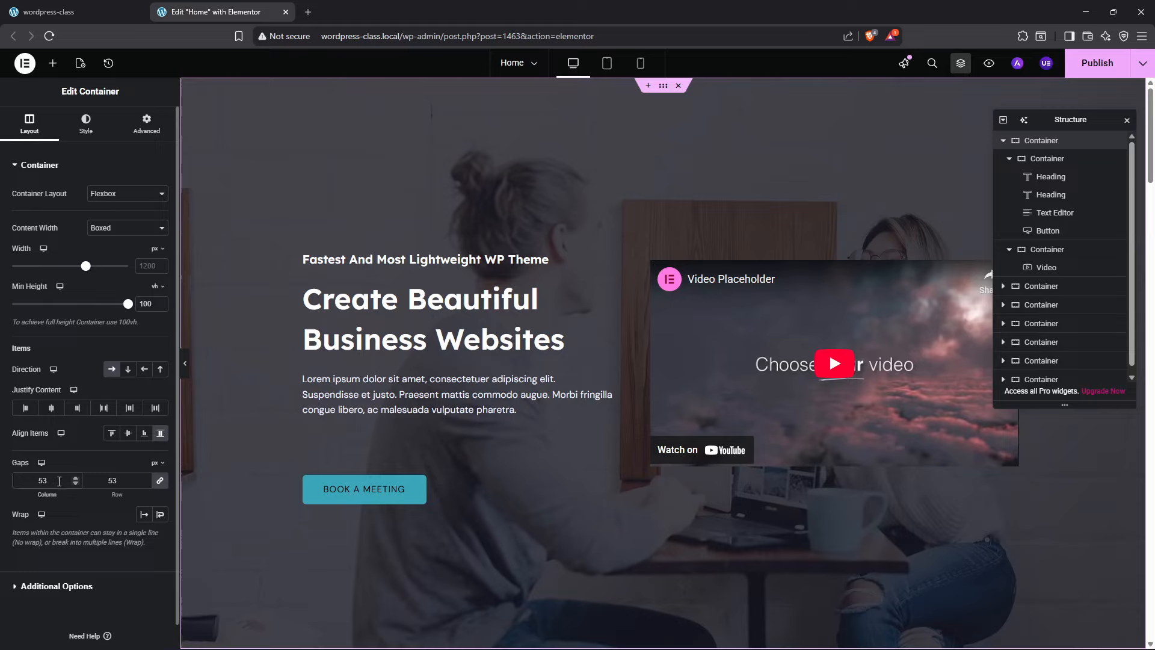
{"action": "type", "text": "32"}
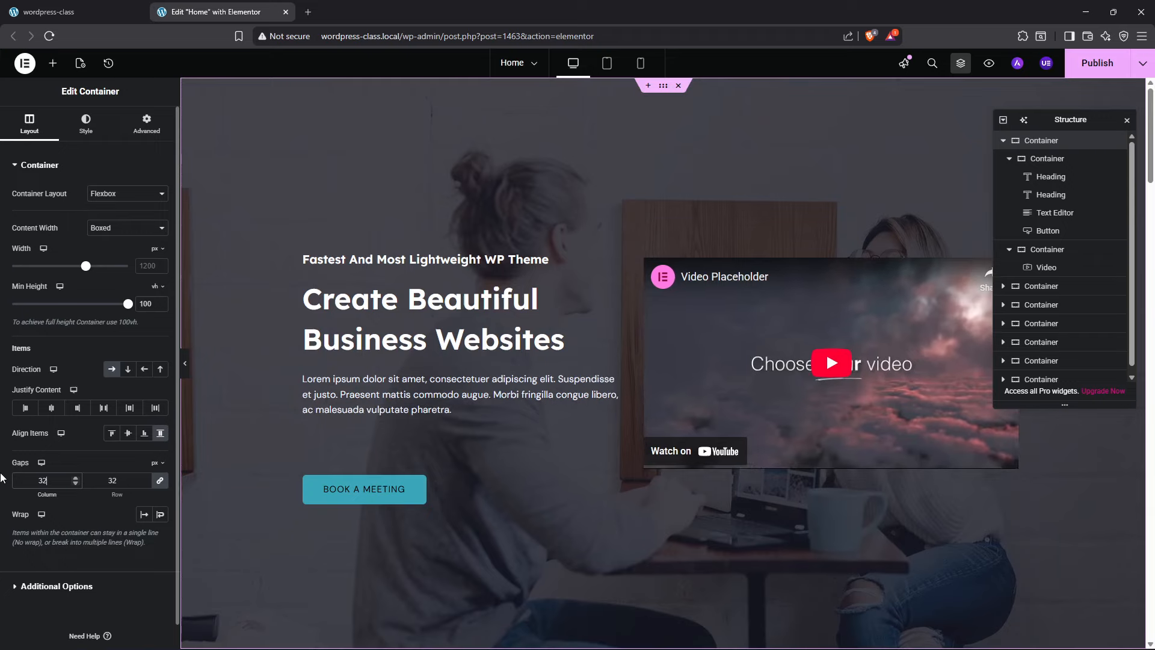
Save the Home page with the new gap and reload the live site
{"action": "key", "text": "ctrl+s"}
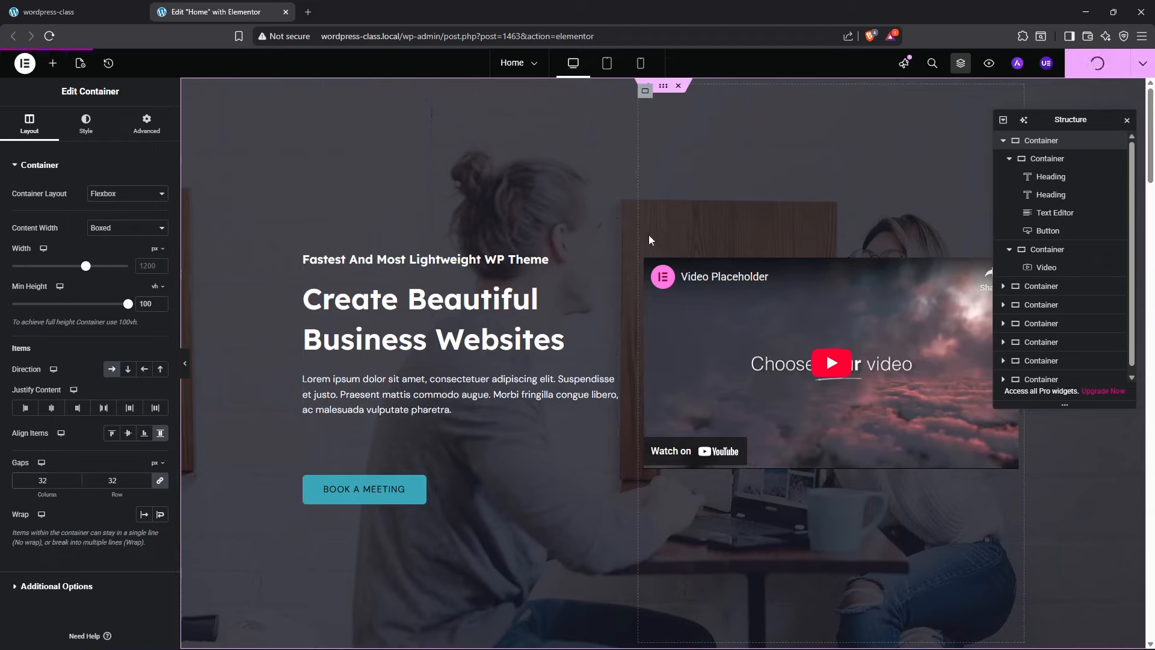
{"action": "left_click", "coordinate": [90, 12]}
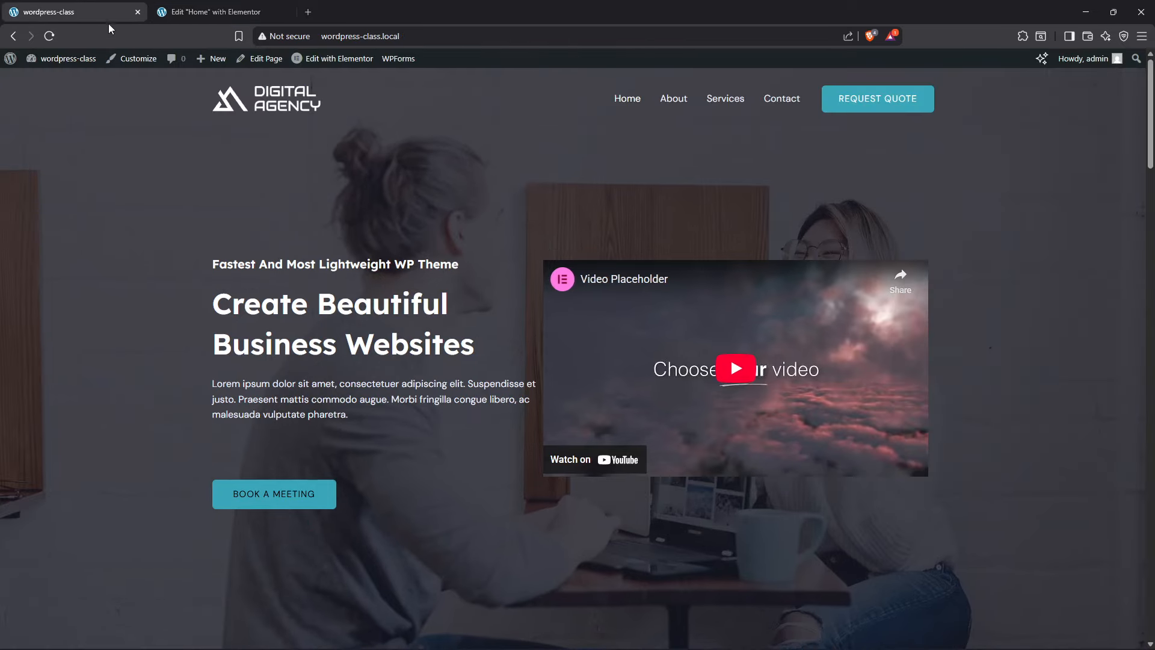
{"action": "left_click", "coordinate": [43, 38]}
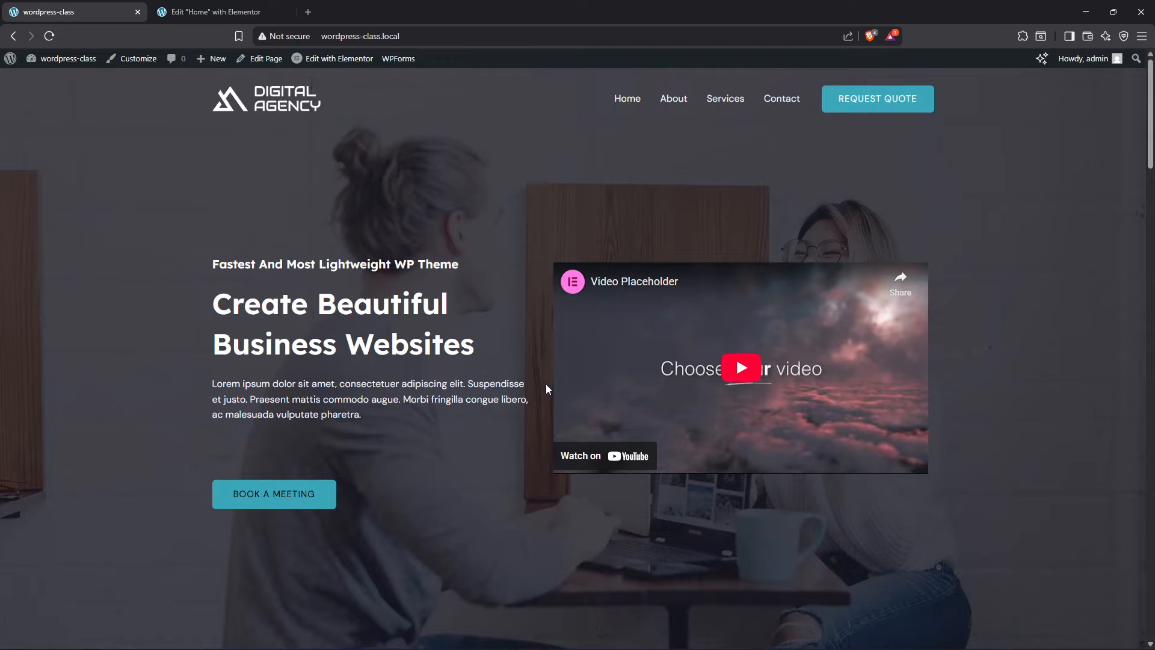
Look through the live Home page's services, portfolio and customers sections and return to the hero
{"action": "scroll", "coordinate": [547, 388], "scroll_direction": "down", "scroll_amount": 5}
{"action": "scroll", "coordinate": [544, 379], "scroll_direction": "down", "scroll_amount": 1}
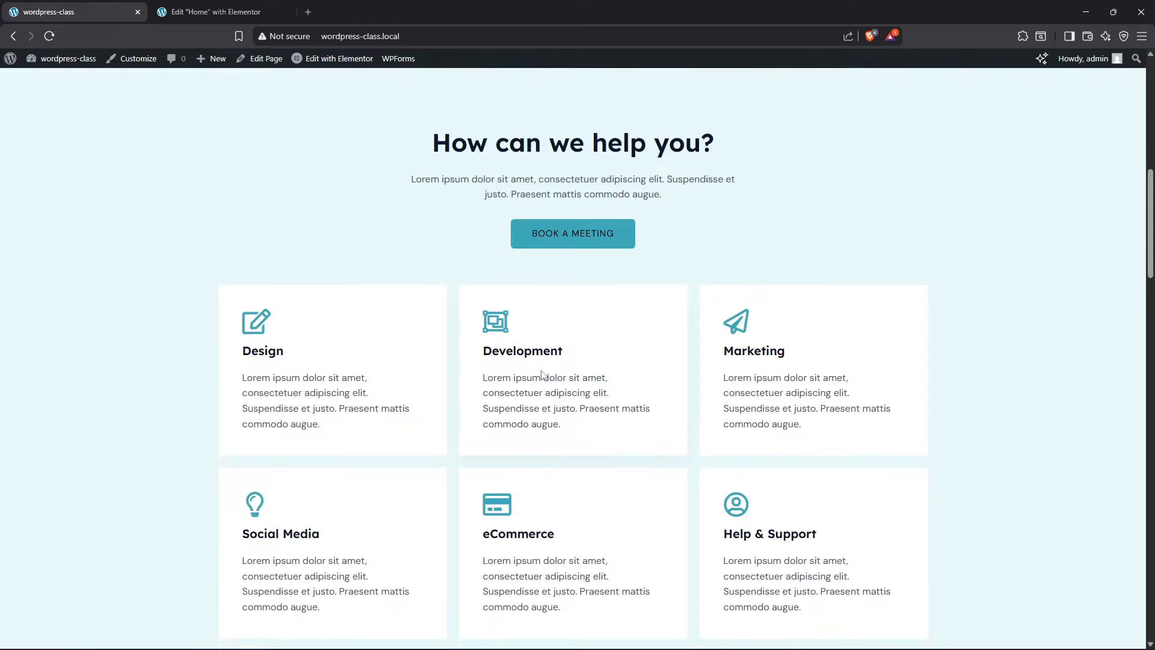
{"action": "scroll", "coordinate": [542, 374], "scroll_direction": "down", "scroll_amount": 3}
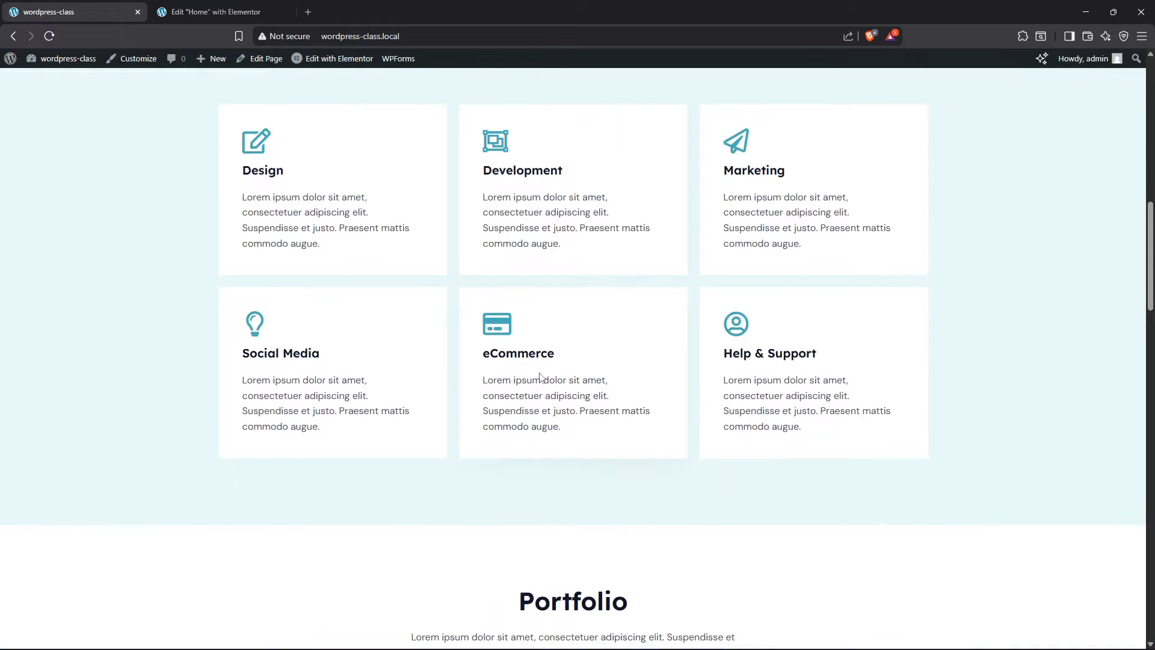
{"action": "scroll", "coordinate": [541, 377], "scroll_direction": "down", "scroll_amount": 5}
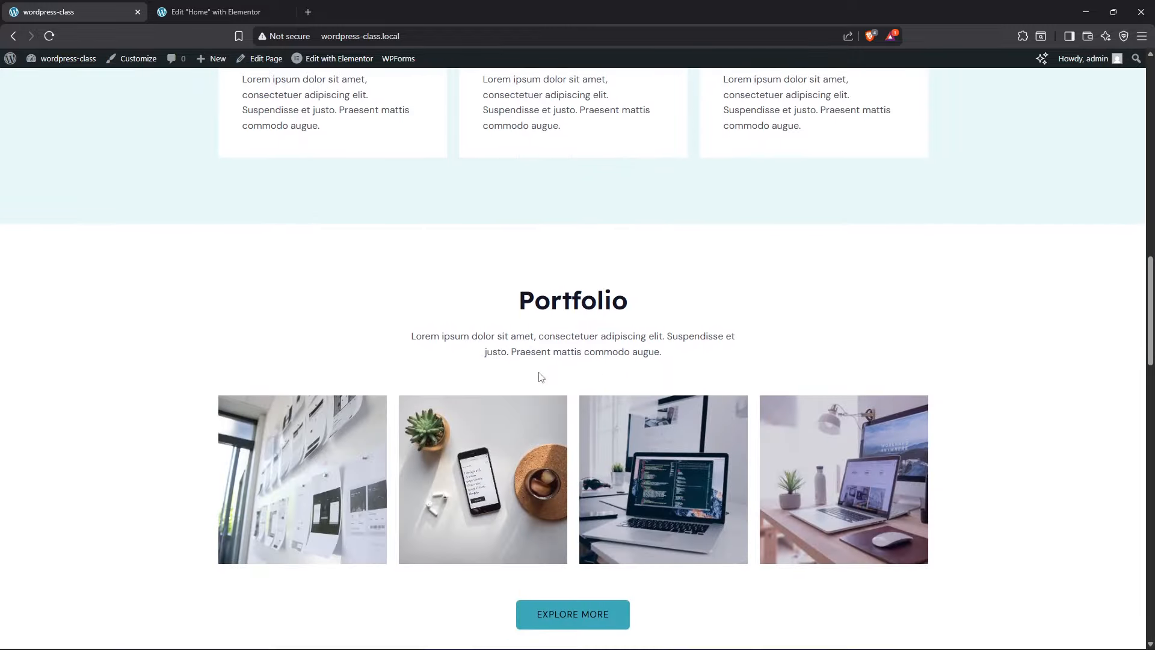
{"action": "scroll", "coordinate": [540, 377], "scroll_direction": "down", "scroll_amount": 4}
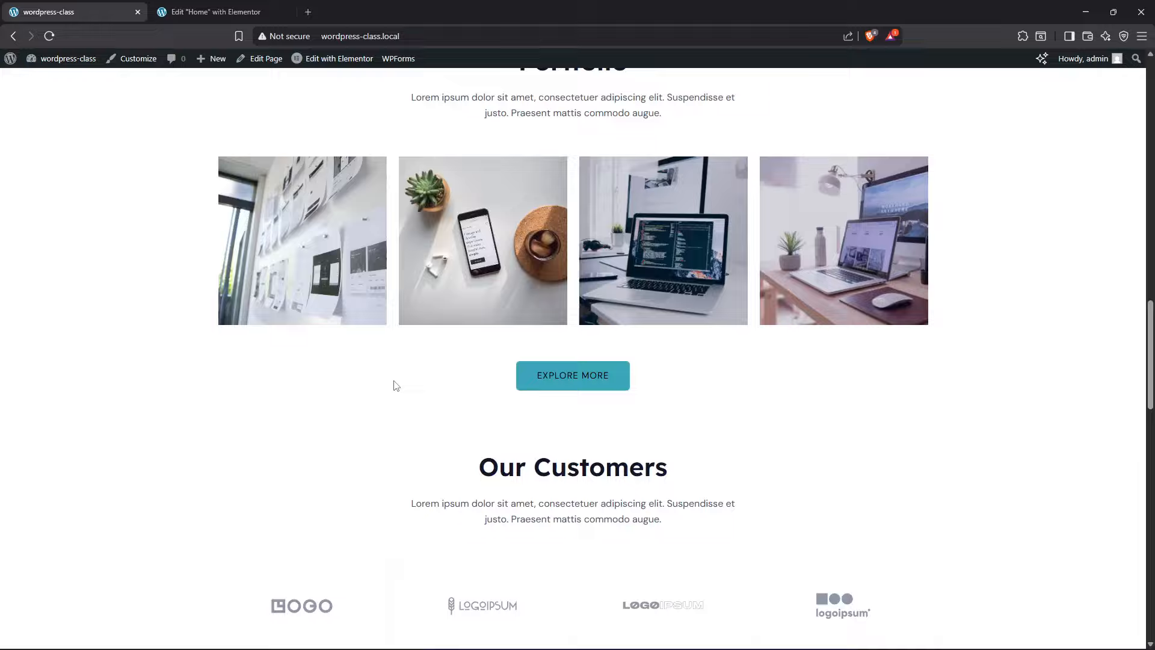
{"action": "scroll", "coordinate": [396, 385], "scroll_direction": "up", "scroll_amount": 13}
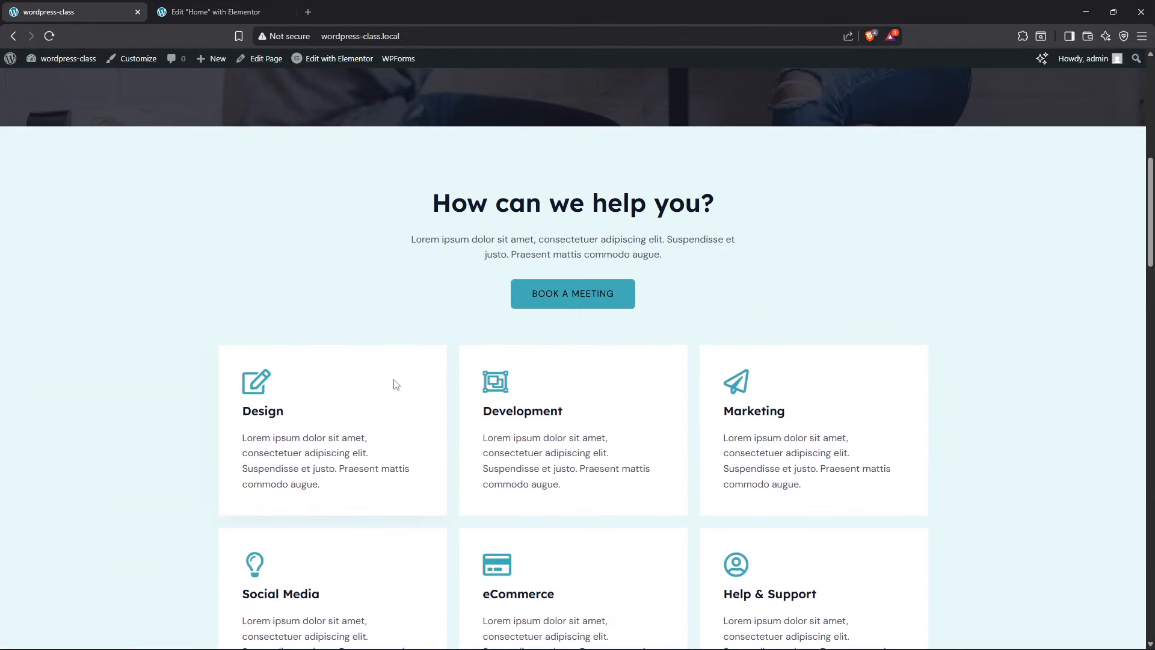
{"action": "scroll", "coordinate": [396, 385], "scroll_direction": "up", "scroll_amount": 5}
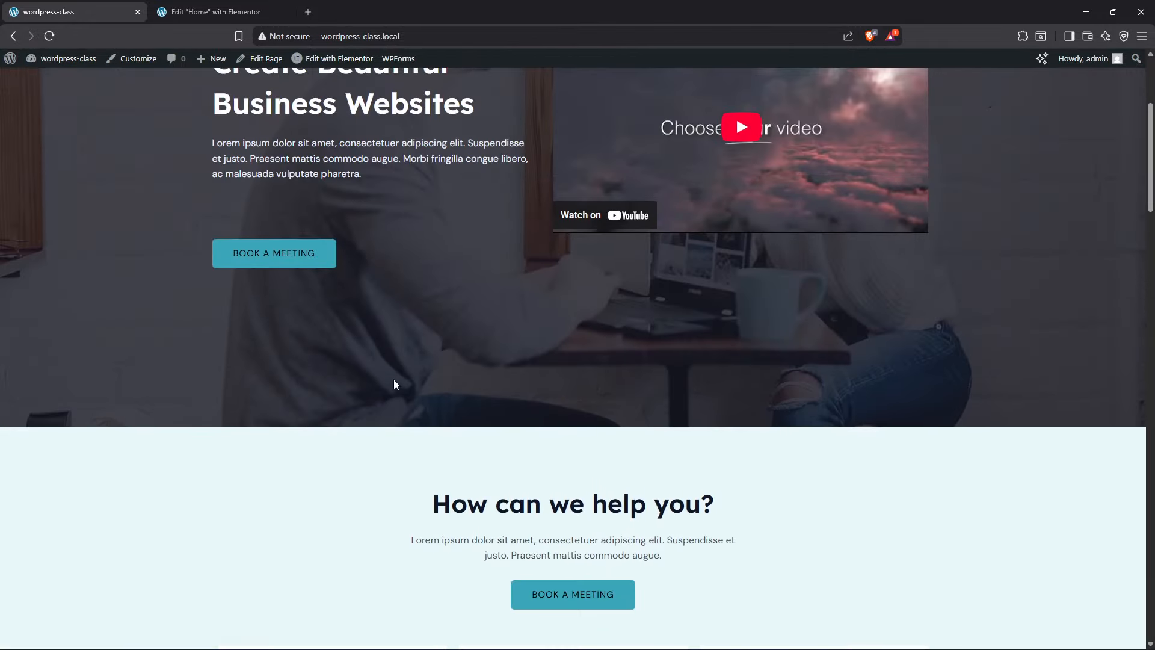
{"action": "scroll", "coordinate": [395, 384], "scroll_direction": "up", "scroll_amount": 4}
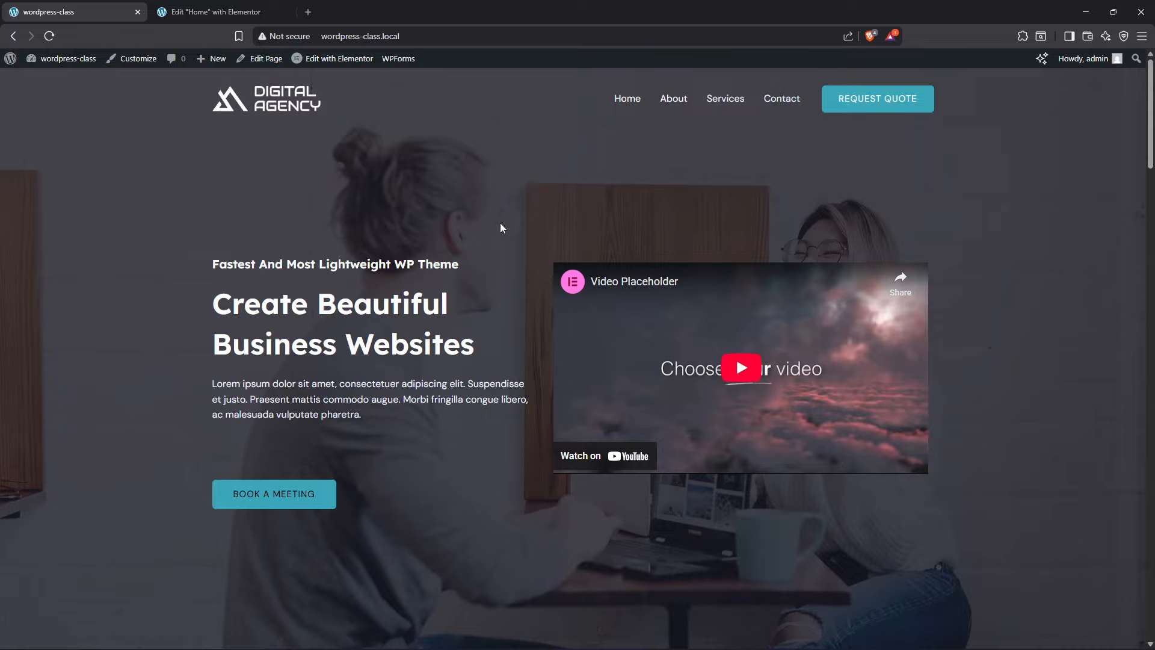
Go to the live site's About page and open it for editing with Elementor in a new browser tab
{"action": "left_click", "coordinate": [675, 101]}
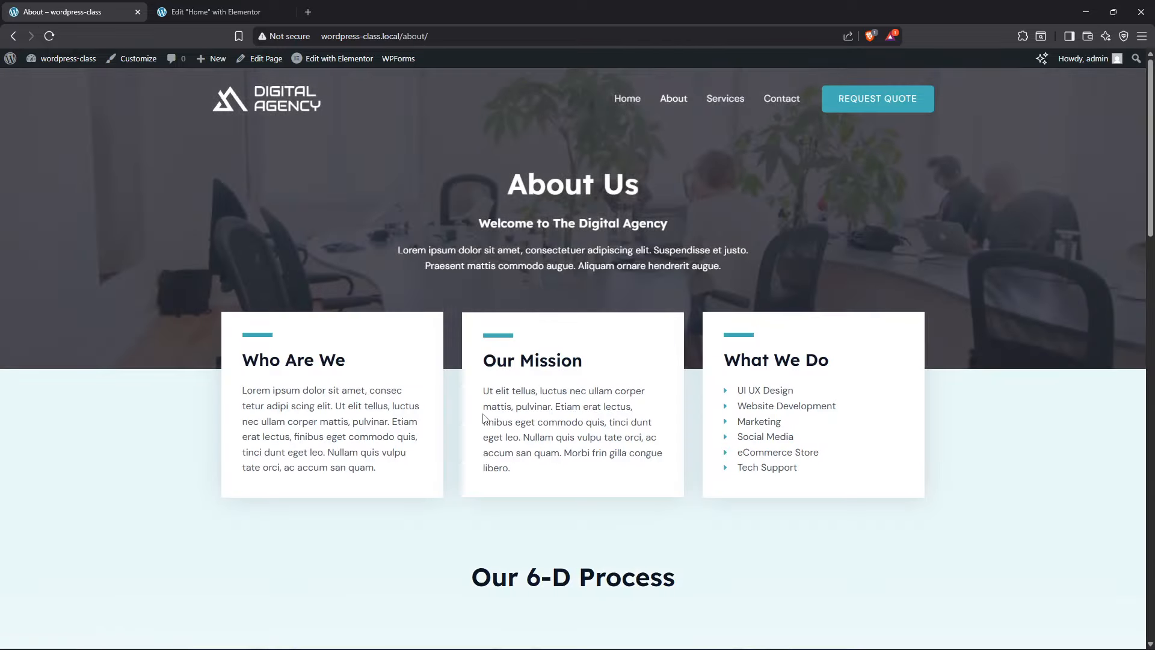
{"action": "scroll", "coordinate": [421, 241], "scroll_direction": "down", "scroll_amount": 5}
{"action": "scroll", "coordinate": [361, 157], "scroll_direction": "up", "scroll_amount": 5}
{"action": "right_click", "coordinate": [345, 63]}
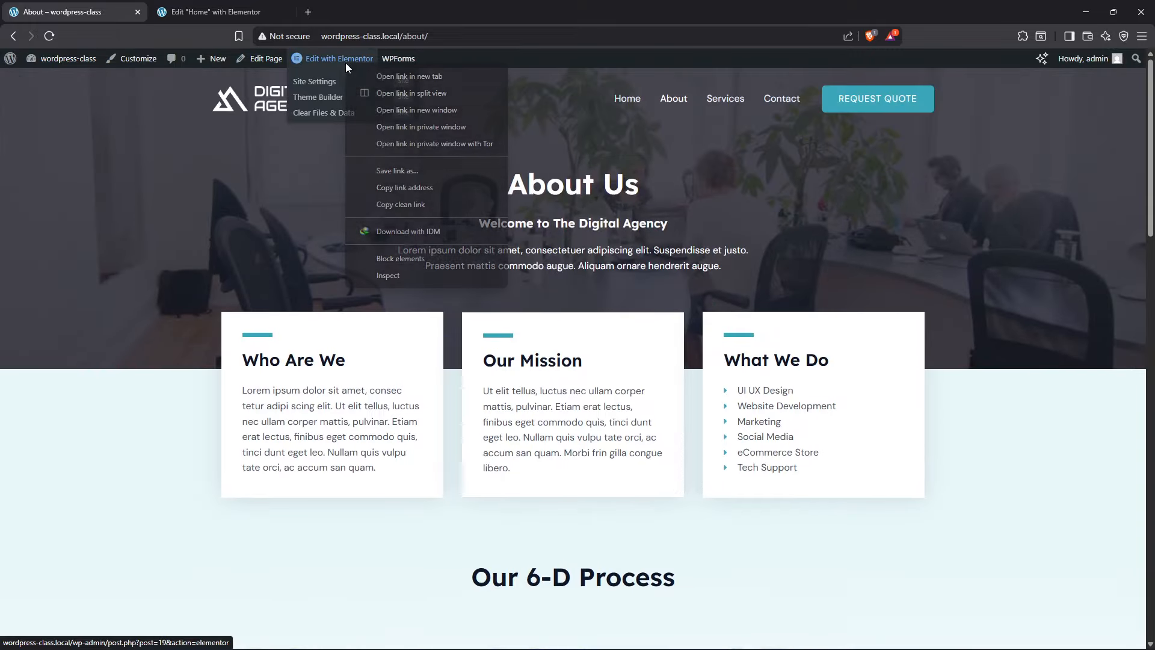
{"action": "left_click", "coordinate": [385, 76]}
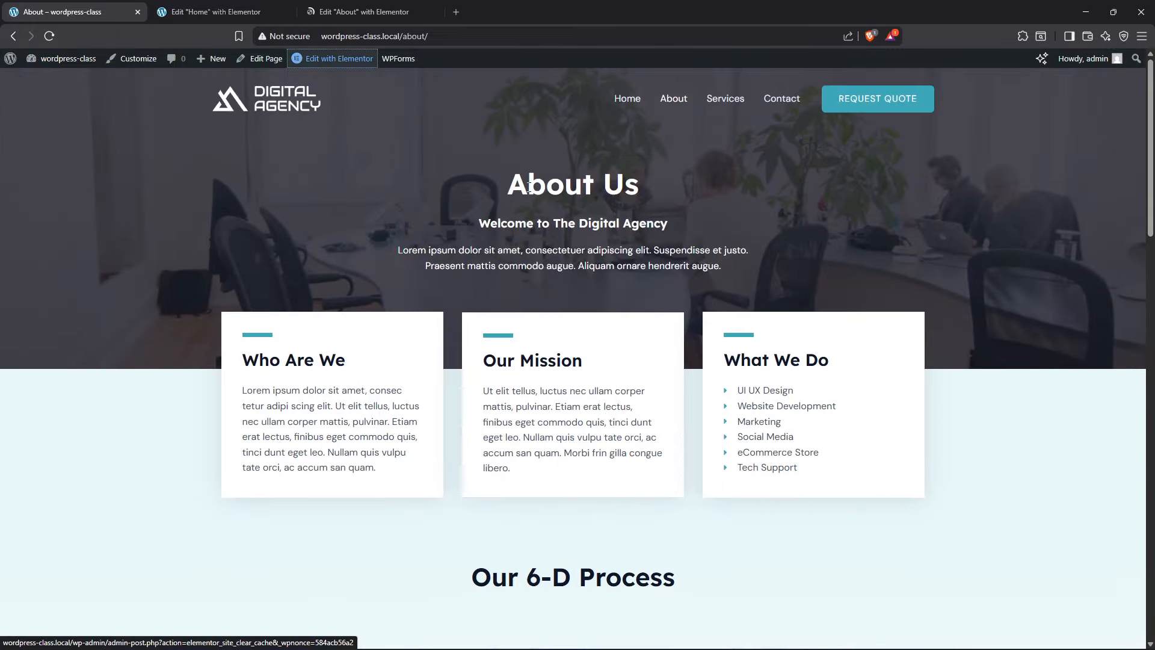
{"action": "left_click", "coordinate": [355, 11]}
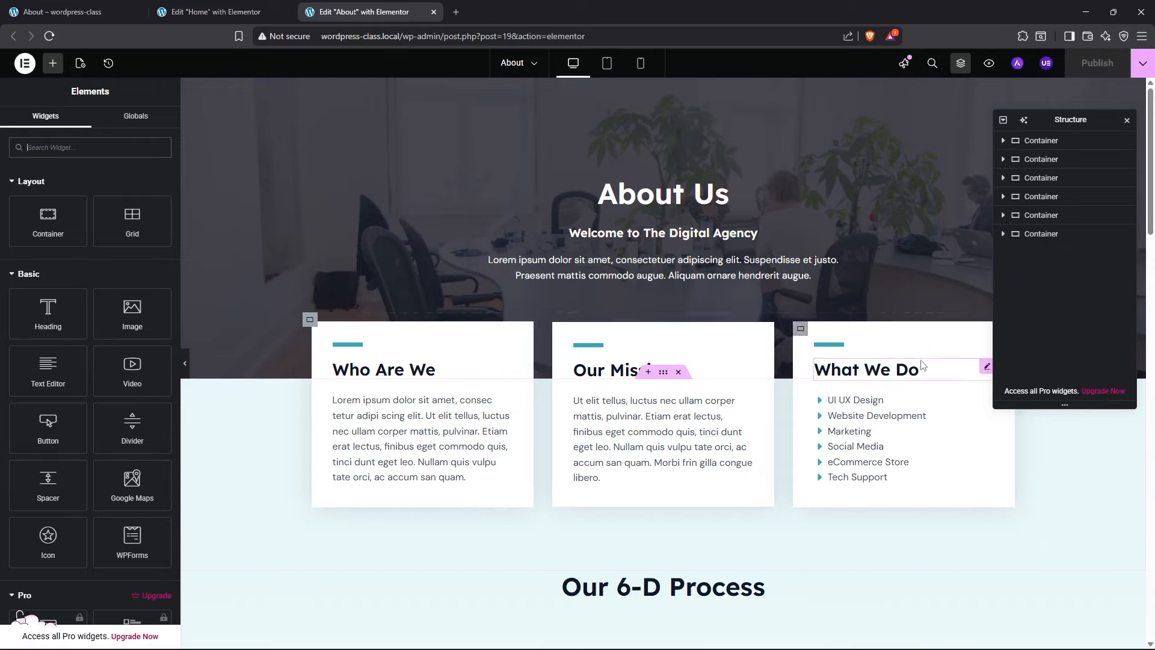
Examine the About page's sections in the editor, including the "Define" container's layout settings in Our 6-D Process
{"action": "scroll", "coordinate": [563, 511], "scroll_direction": "down", "scroll_amount": 5}
{"action": "scroll", "coordinate": [562, 505], "scroll_direction": "down", "scroll_amount": 3}
{"action": "scroll", "coordinate": [562, 500], "scroll_direction": "up", "scroll_amount": 4}
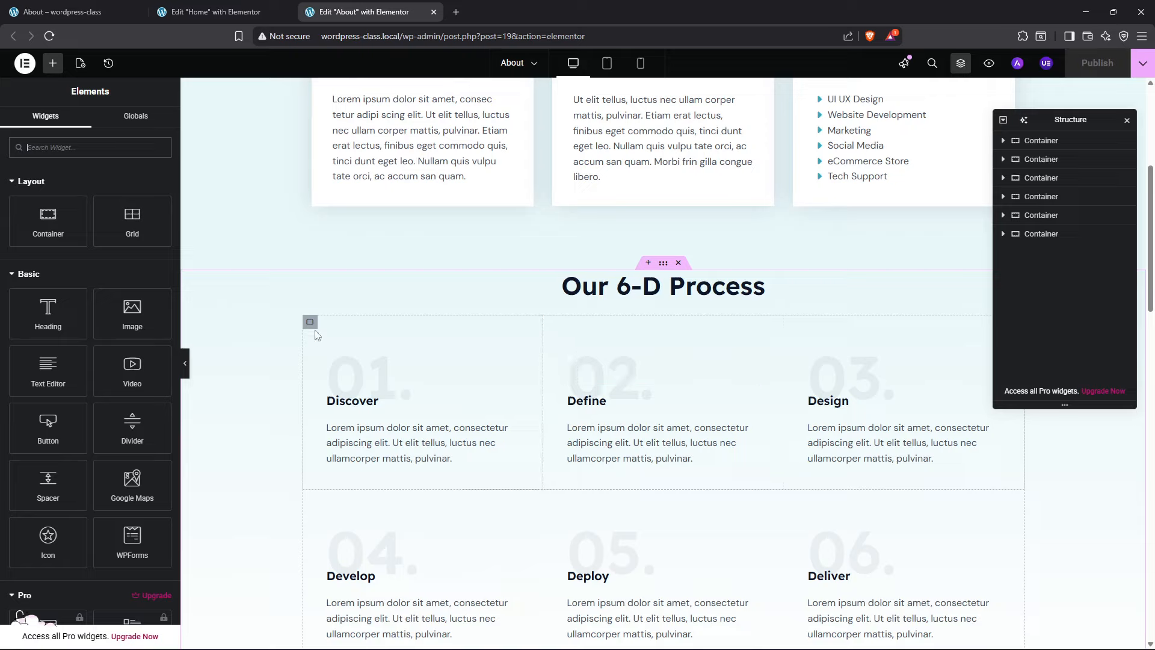
{"action": "left_click", "coordinate": [663, 352]}
{"action": "left_click", "coordinate": [550, 323]}
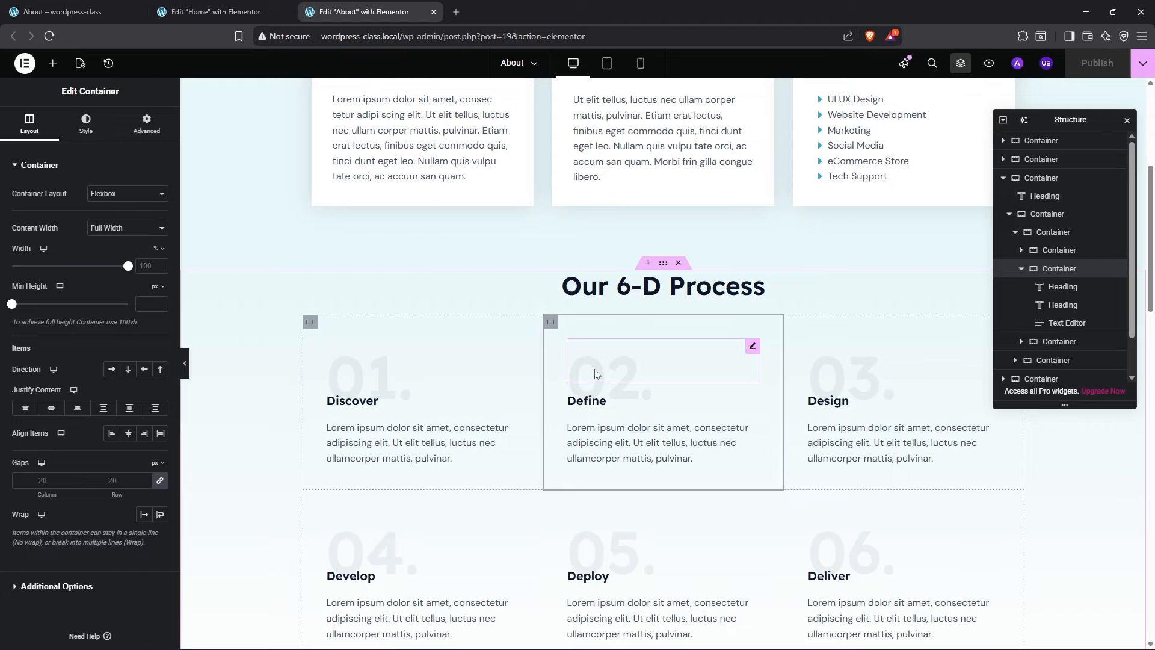
{"action": "scroll", "coordinate": [509, 455], "scroll_direction": "down", "scroll_amount": 12}
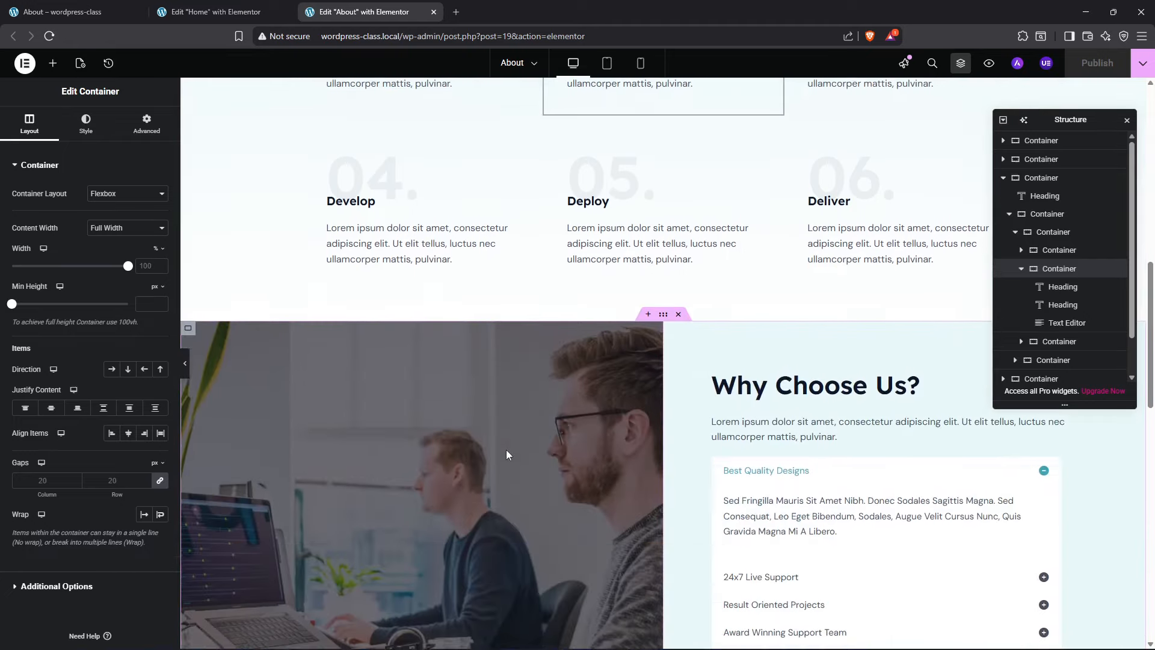
{"action": "scroll", "coordinate": [506, 450], "scroll_direction": "down", "scroll_amount": 2}
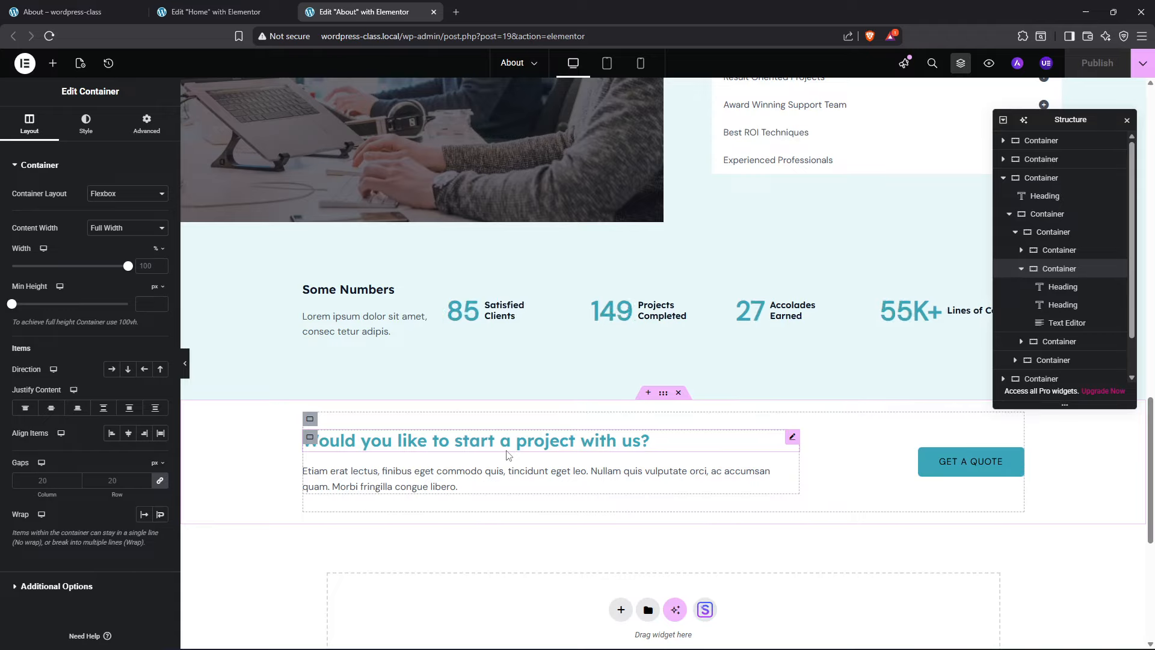
Look through the About page's lower sections and select the Accordion widget in the Why Choose Us section
{"action": "scroll", "coordinate": [509, 455], "scroll_direction": "down", "scroll_amount": 3}
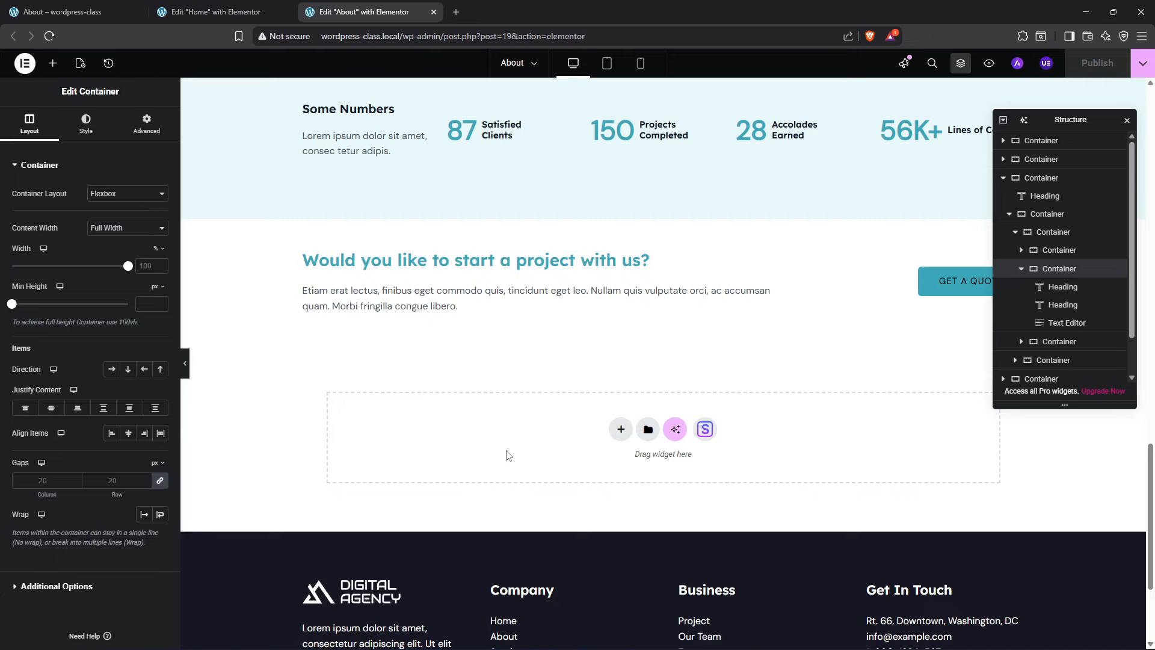
{"action": "scroll", "coordinate": [508, 456], "scroll_direction": "up", "scroll_amount": 7}
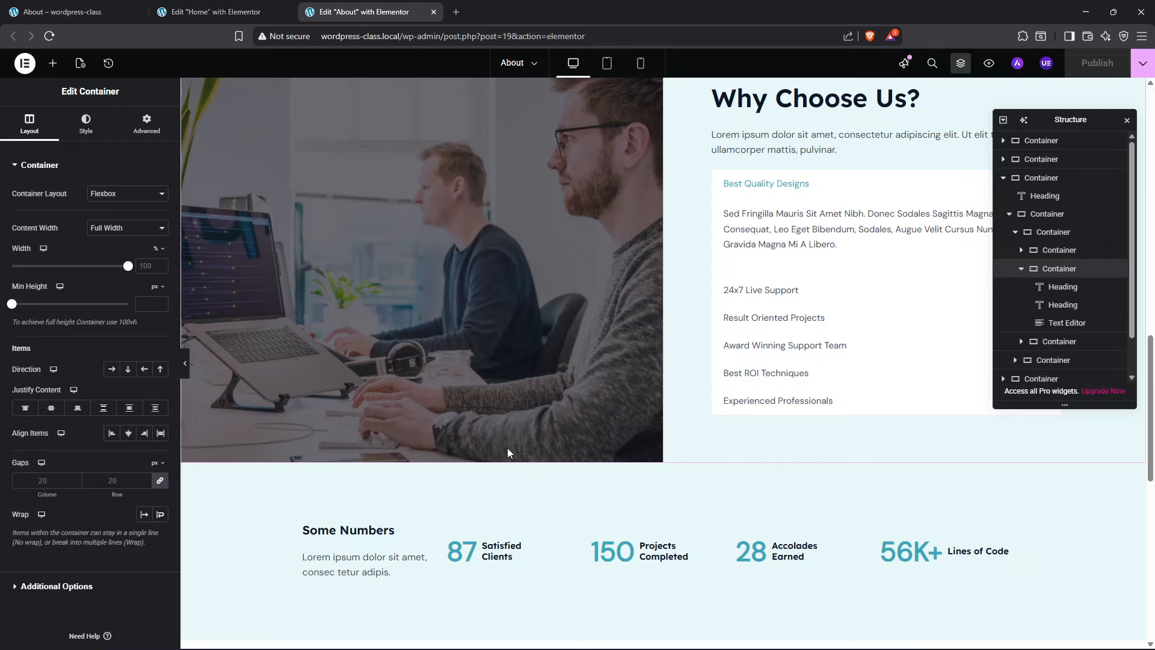
{"action": "scroll", "coordinate": [509, 449], "scroll_direction": "up", "scroll_amount": 4}
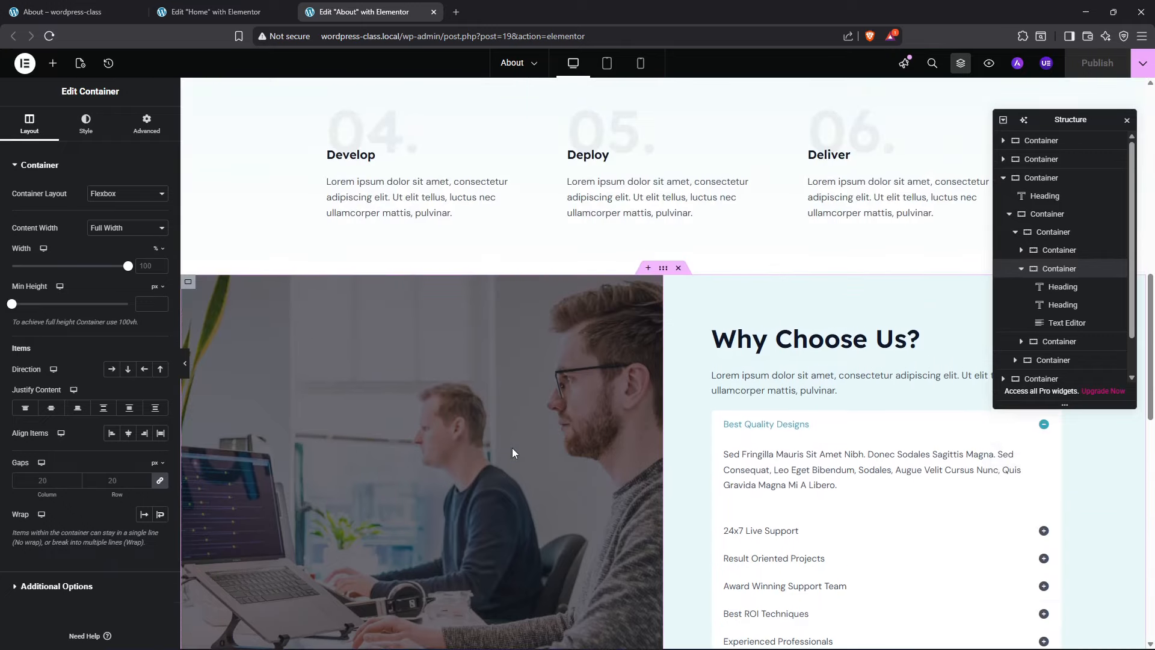
{"action": "left_click", "coordinate": [1044, 426]}
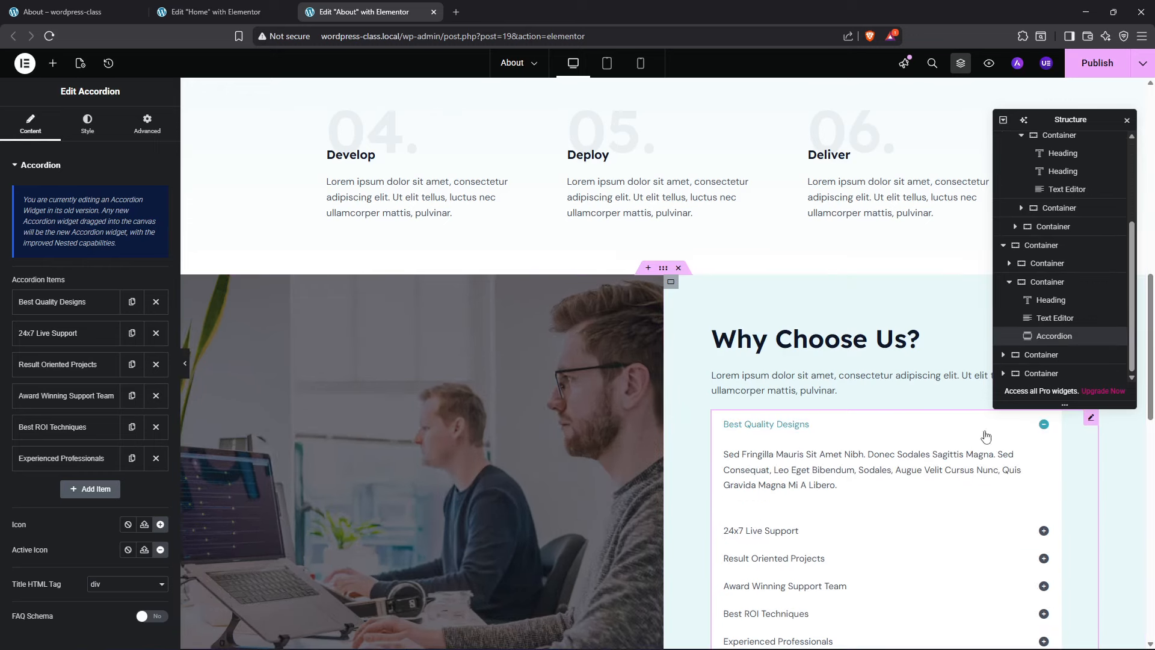
{"action": "left_click", "coordinate": [1050, 337]}
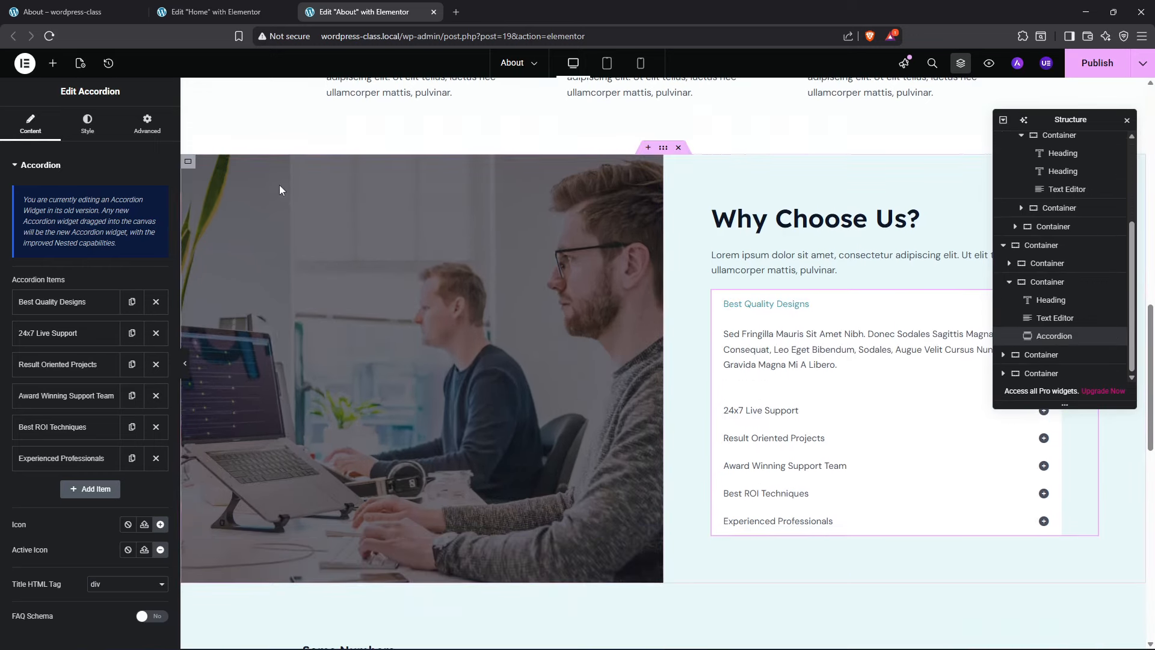
Browse the widget library from the basic widgets down through the Pro and general ones
{"action": "left_click", "coordinate": [53, 64]}
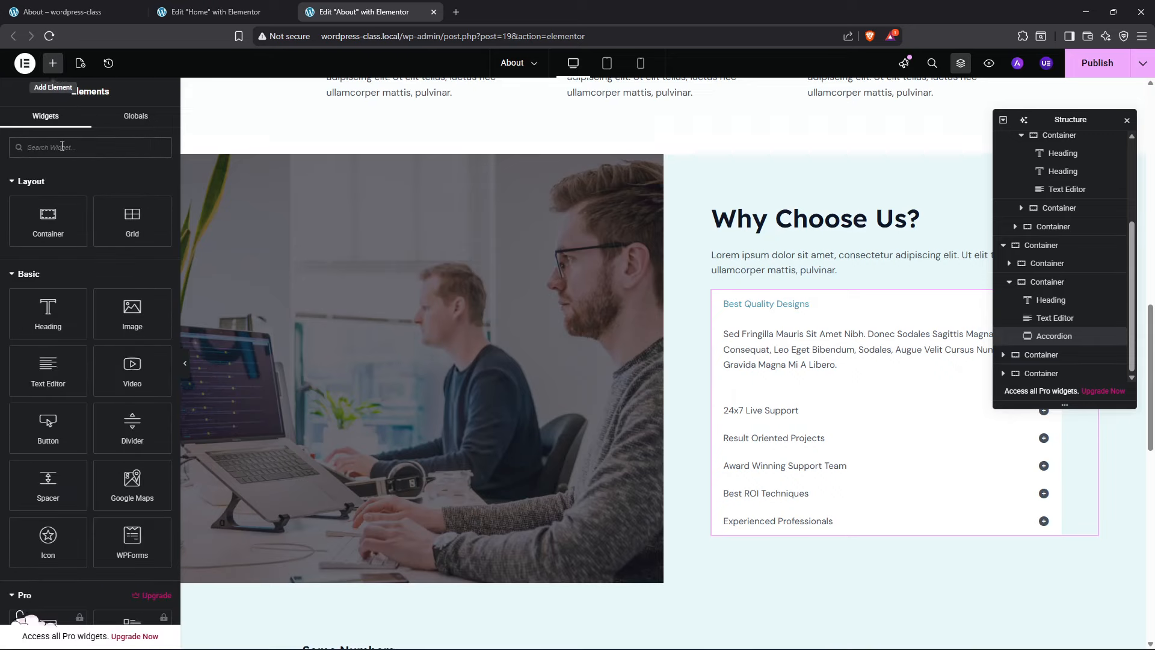
{"action": "scroll", "coordinate": [70, 360], "scroll_direction": "down", "scroll_amount": 10}
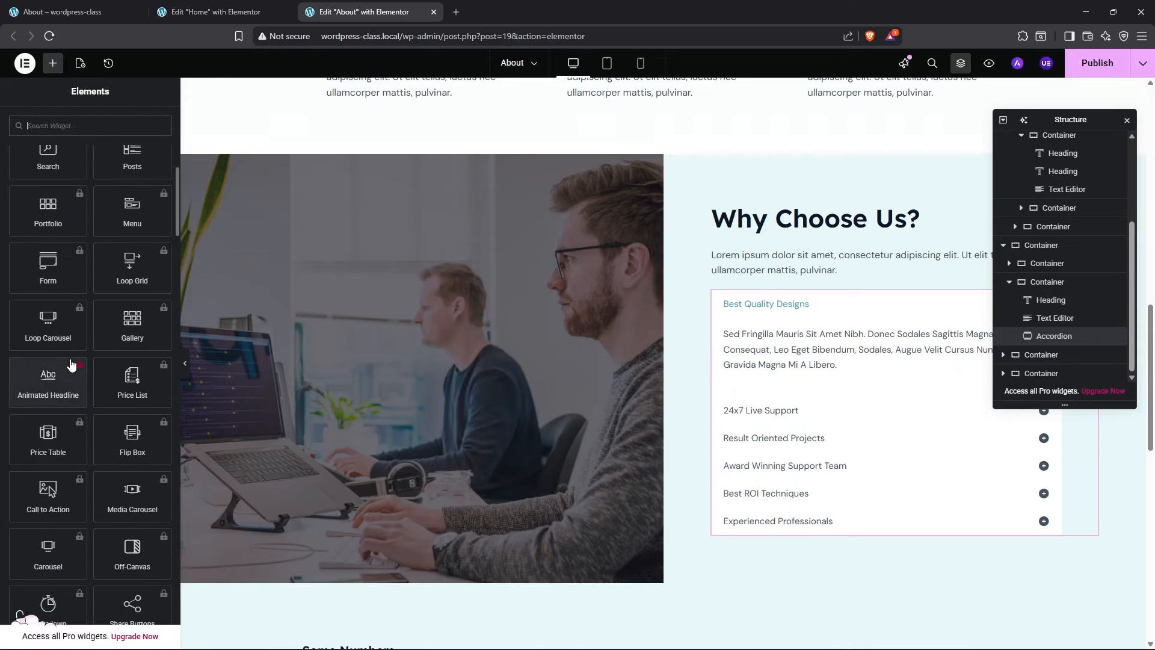
{"action": "scroll", "coordinate": [70, 361], "scroll_direction": "down", "scroll_amount": 15}
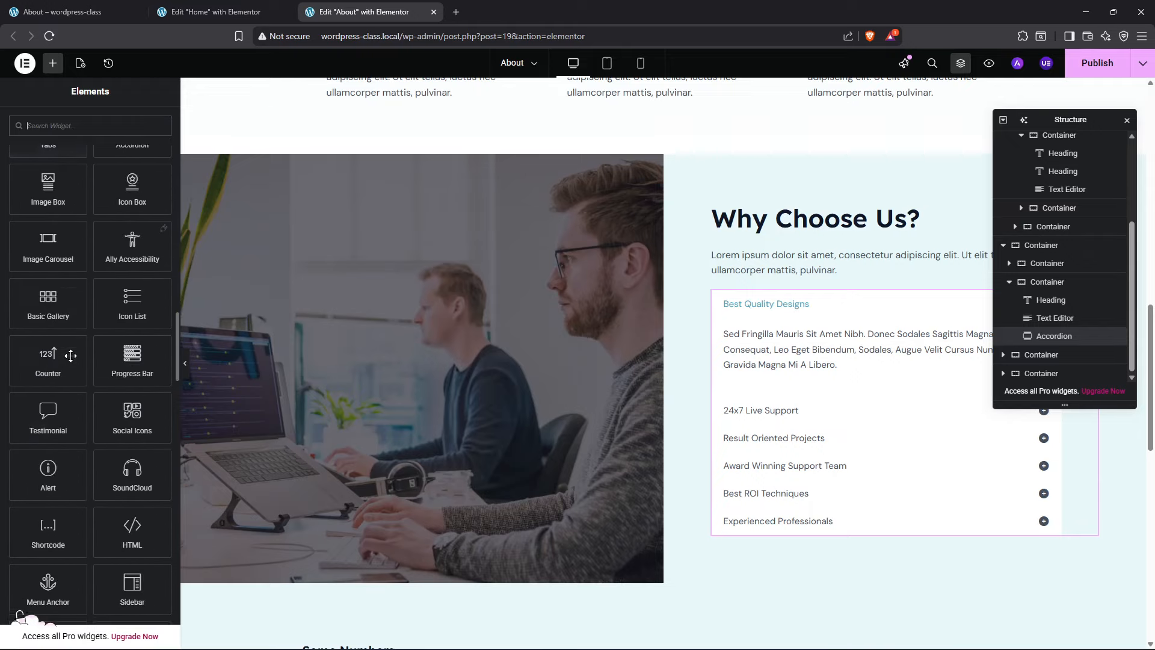
{"action": "scroll", "coordinate": [71, 355], "scroll_direction": "down", "scroll_amount": 1}
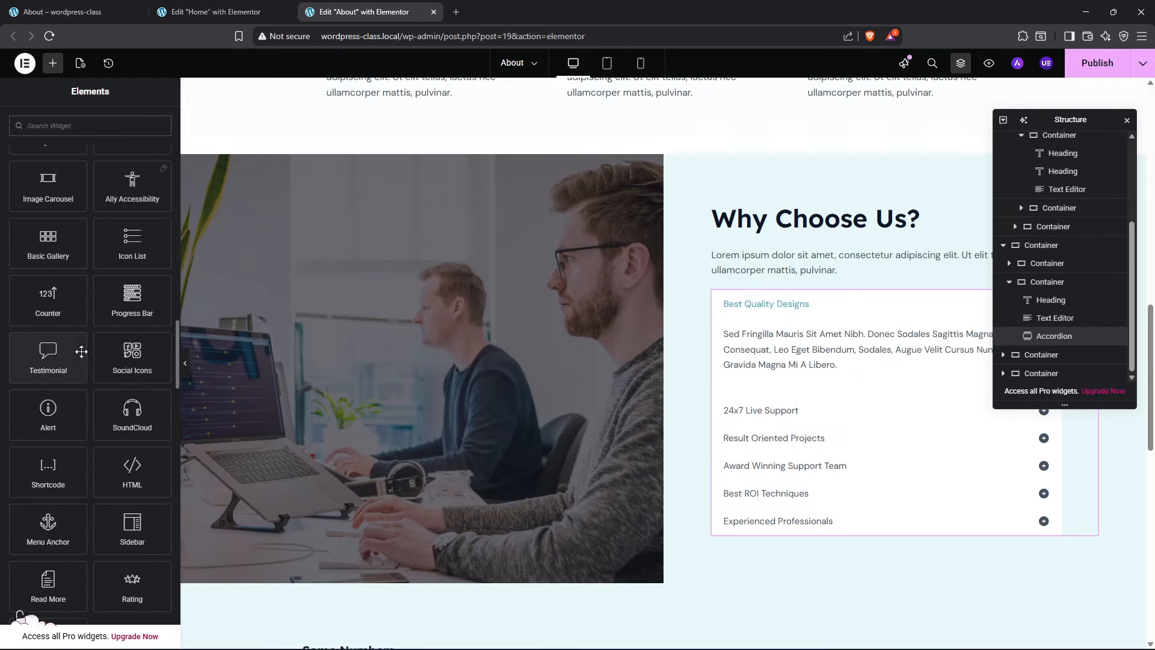
Return to the live About page's browser tab, go to the WordPress dashboard, and dismiss the add-ons pop-up and both promotional notices
{"action": "left_click", "coordinate": [214, 11]}
{"action": "left_click", "coordinate": [120, 12]}
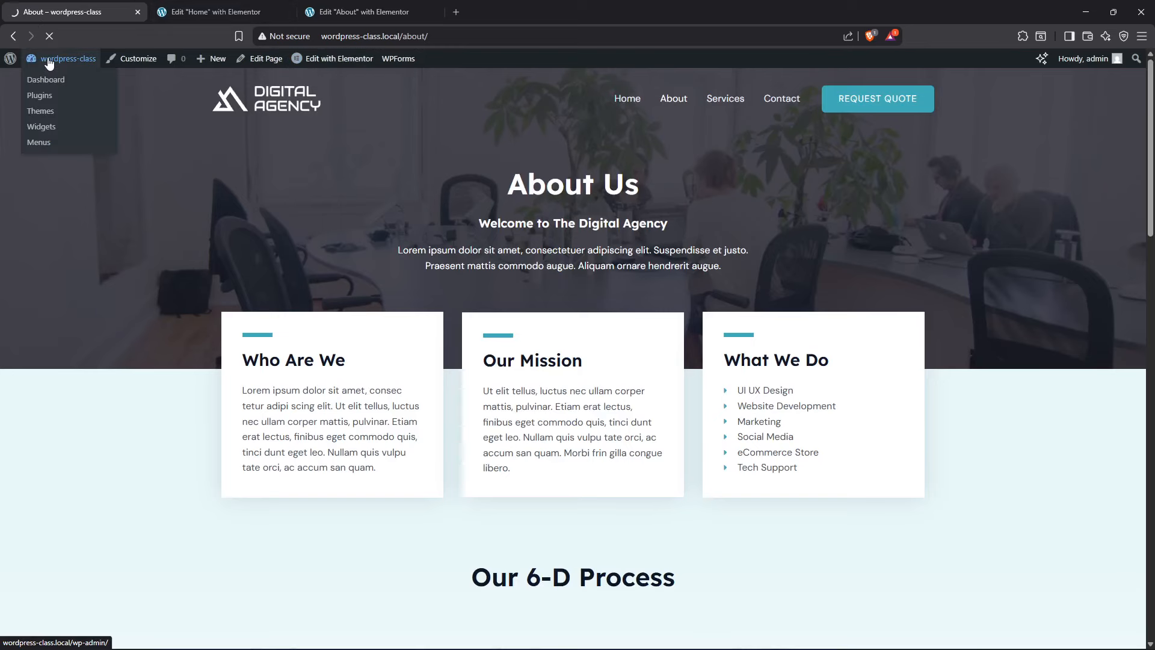
{"action": "left_click", "coordinate": [49, 60]}
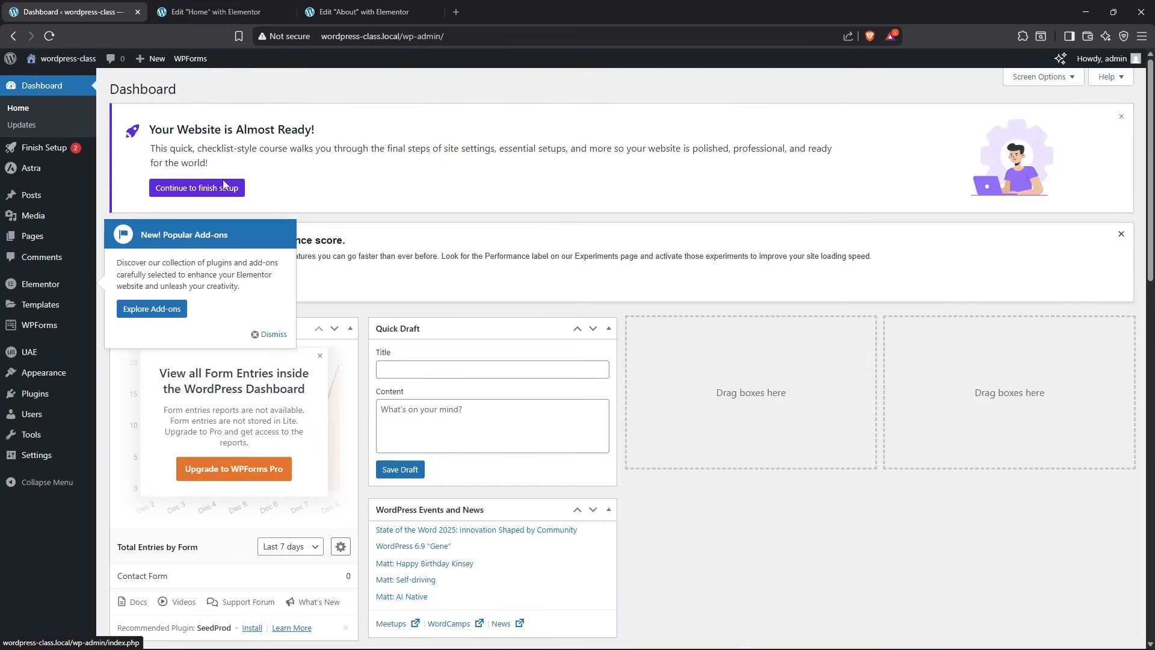
{"action": "left_click", "coordinate": [274, 334]}
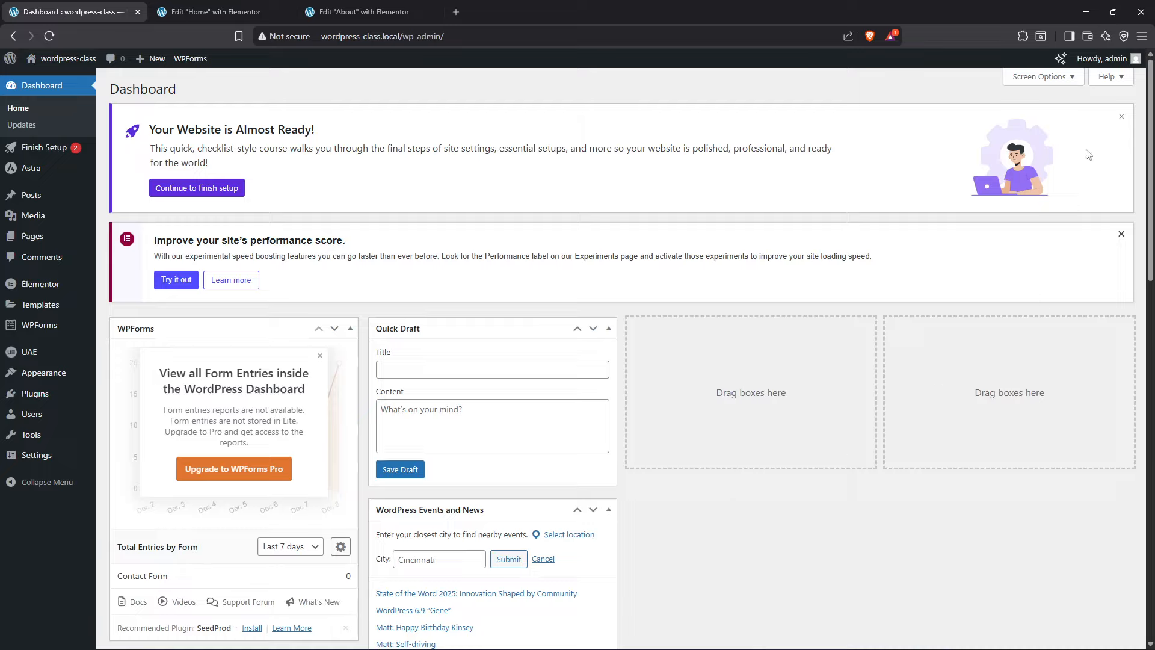
{"action": "left_click", "coordinate": [1121, 120]}
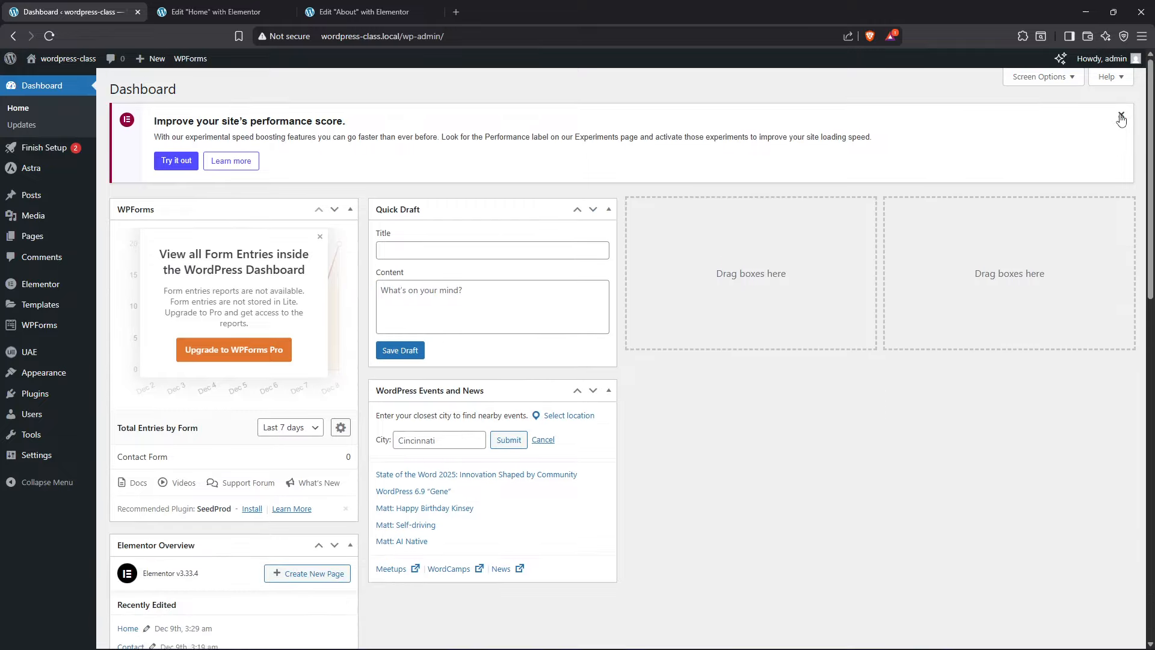
{"action": "left_click", "coordinate": [1121, 114]}
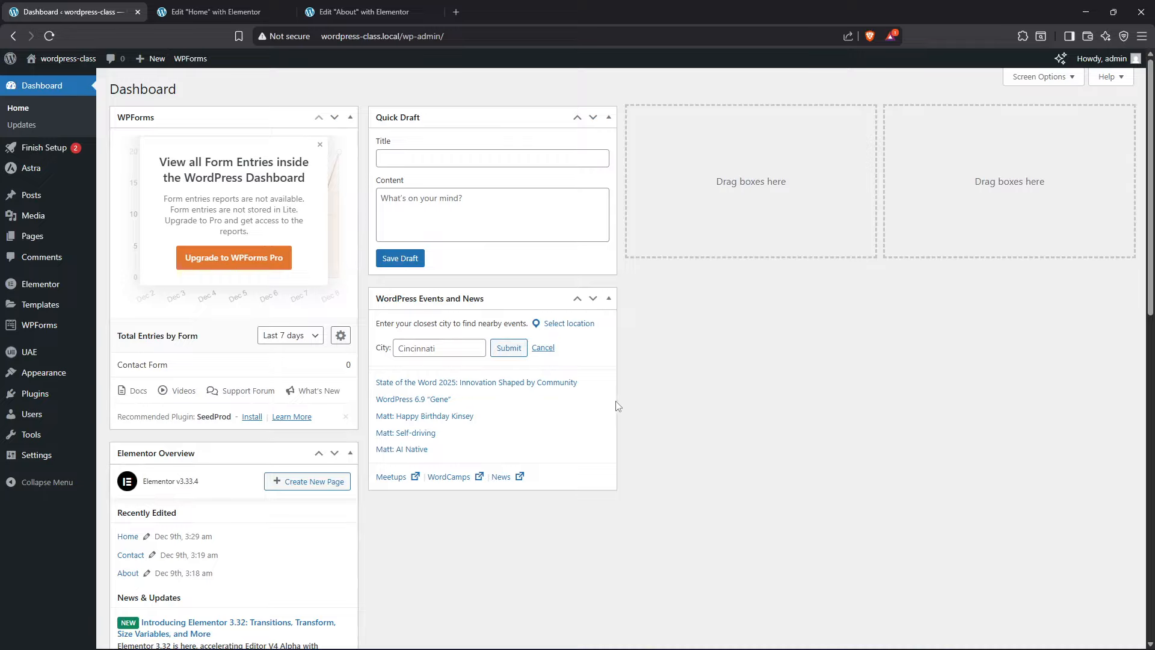
Open the live site in a new browser tab placed after the Dashboard tab, and view its Contact page's Request Free Consultation section
{"action": "left_click", "coordinate": [321, 12]}
{"action": "left_click", "coordinate": [217, 11]}
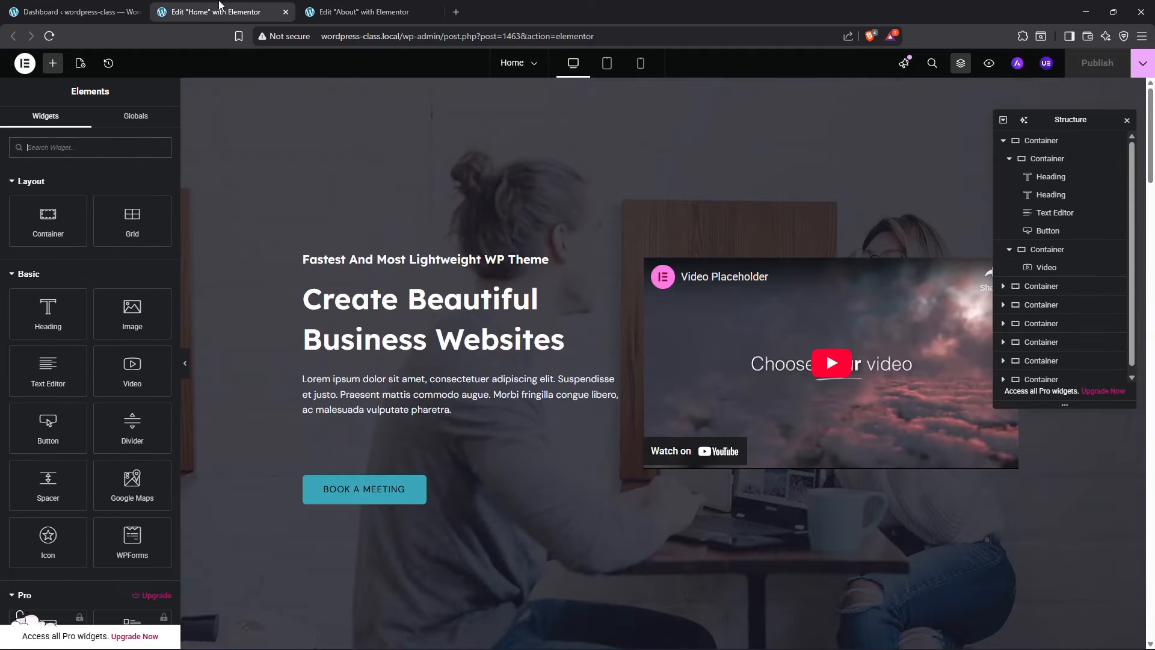
{"action": "left_click", "coordinate": [69, 12]}
{"action": "right_click", "coordinate": [85, 63]}
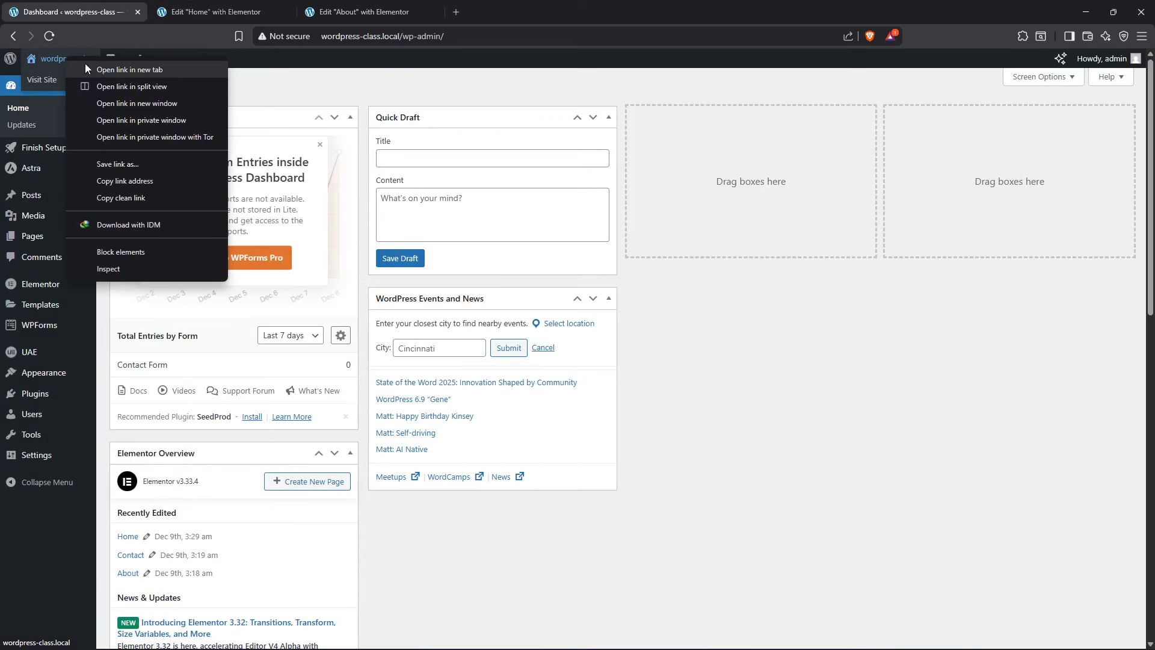
{"action": "left_click", "coordinate": [103, 70]}
{"action": "left_click", "coordinate": [540, 7]}
{"action": "left_click_drag", "start_coordinate": [539, 7], "coordinate": [242, 11]}
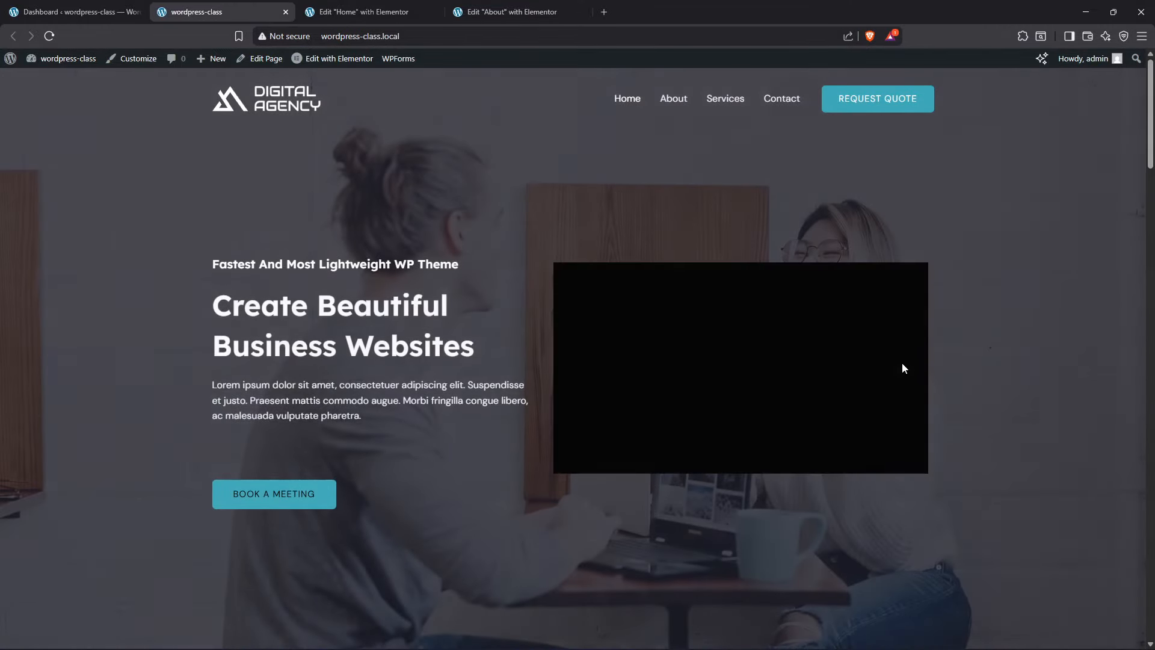
{"action": "left_click", "coordinate": [777, 98]}
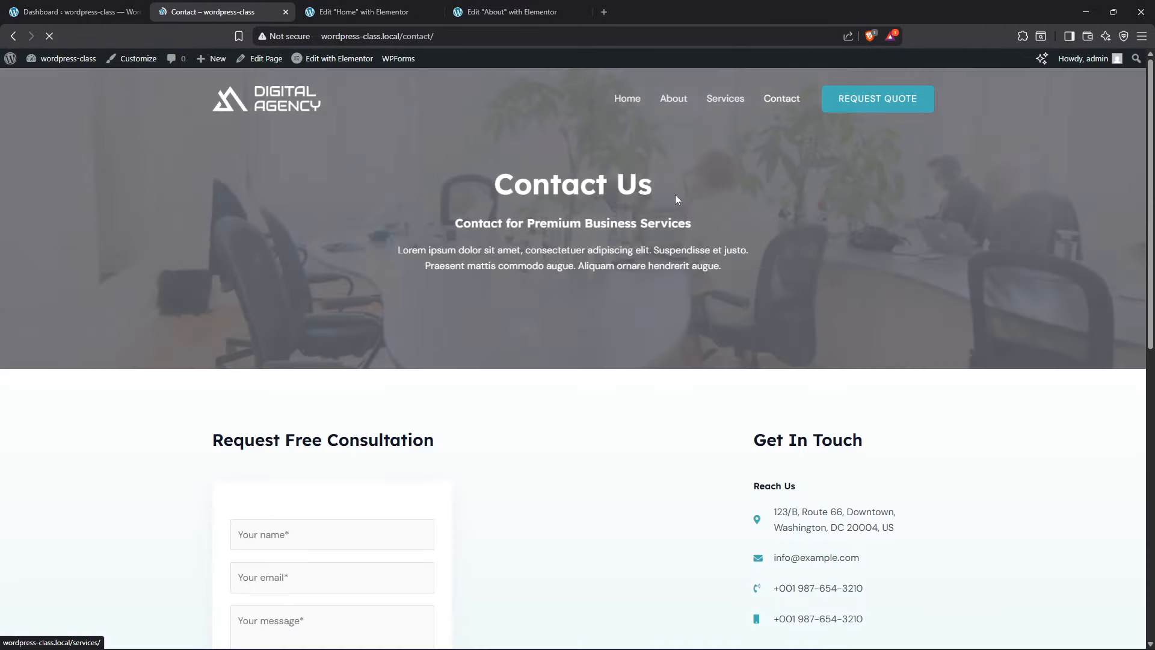
{"action": "scroll", "coordinate": [577, 436], "scroll_direction": "down", "scroll_amount": 4}
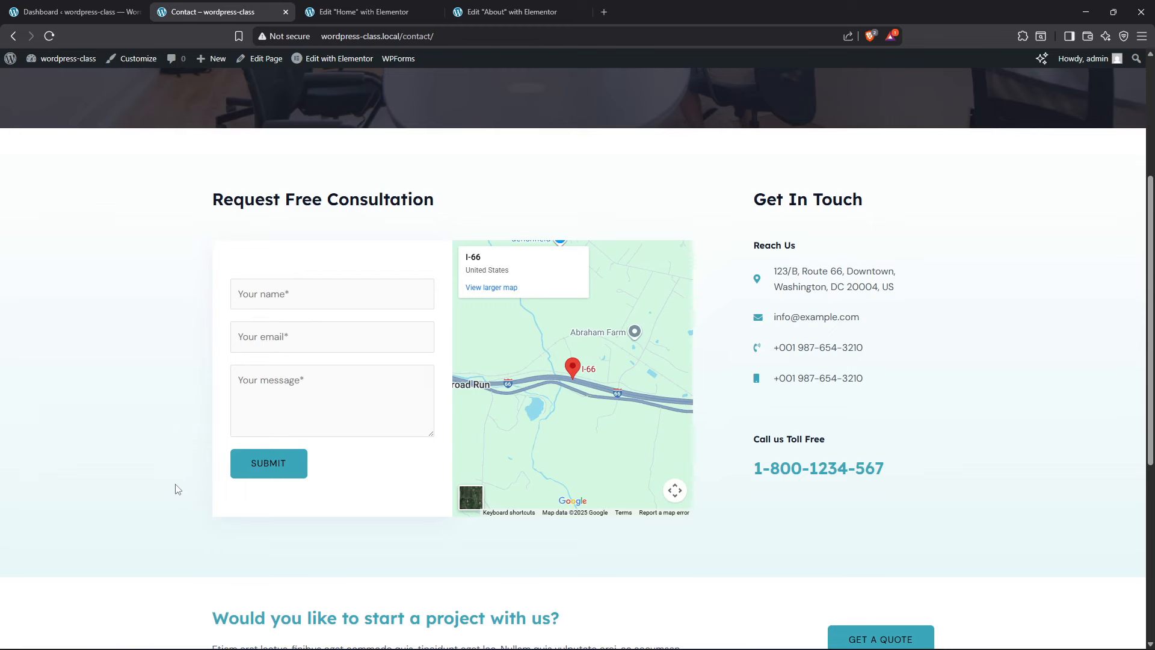
From the dashboard, open the Add Plugin page in a new browser tab and search the plugins for "forms"
{"action": "key", "text": "ctrl+shift+Tab"}
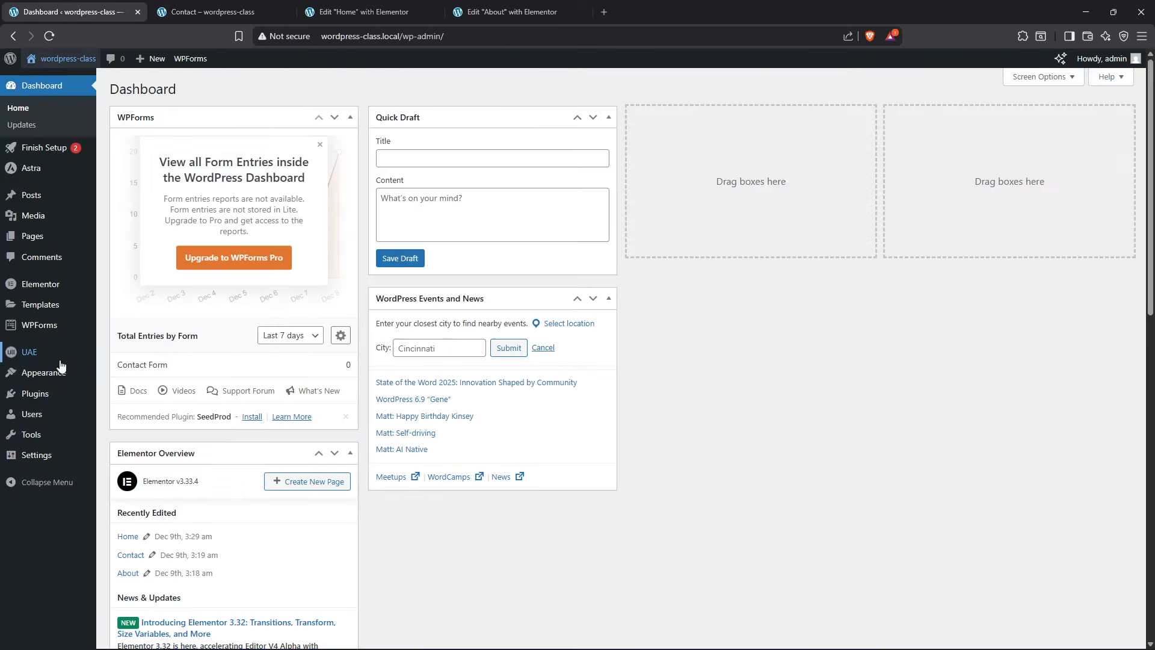
{"action": "mouse_move", "coordinate": [37, 394]}
{"action": "right_click", "coordinate": [120, 412]}
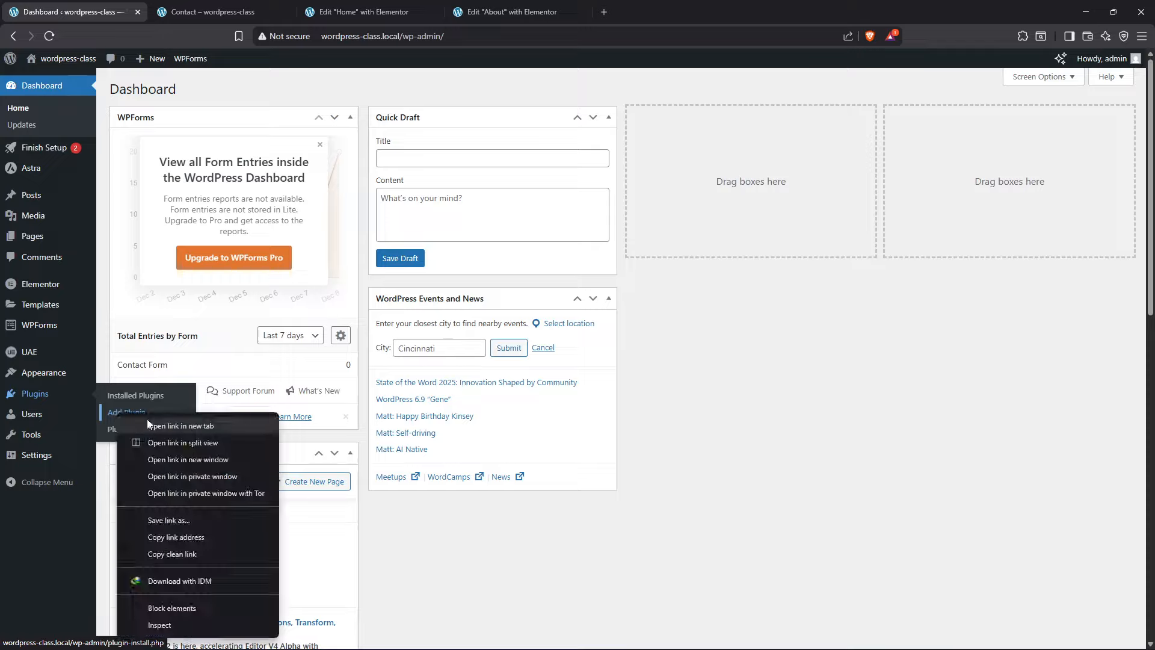
{"action": "left_click", "coordinate": [181, 426]}
{"action": "left_click", "coordinate": [628, 11]}
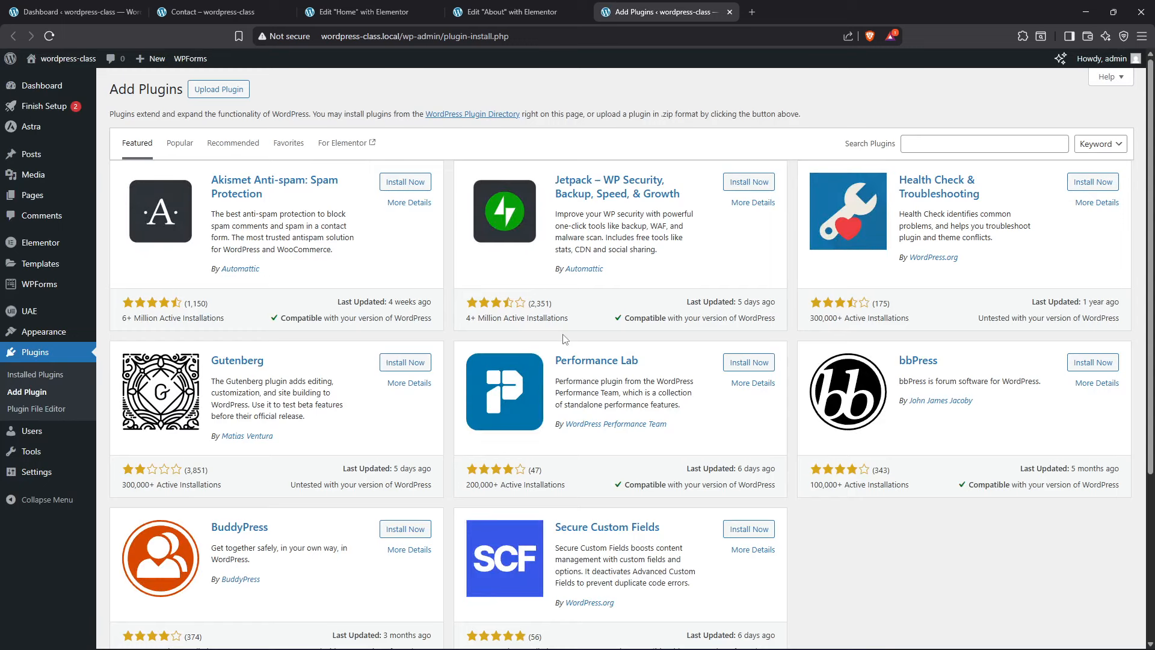
{"action": "left_click", "coordinate": [937, 142]}
{"action": "type", "text": "forms"}
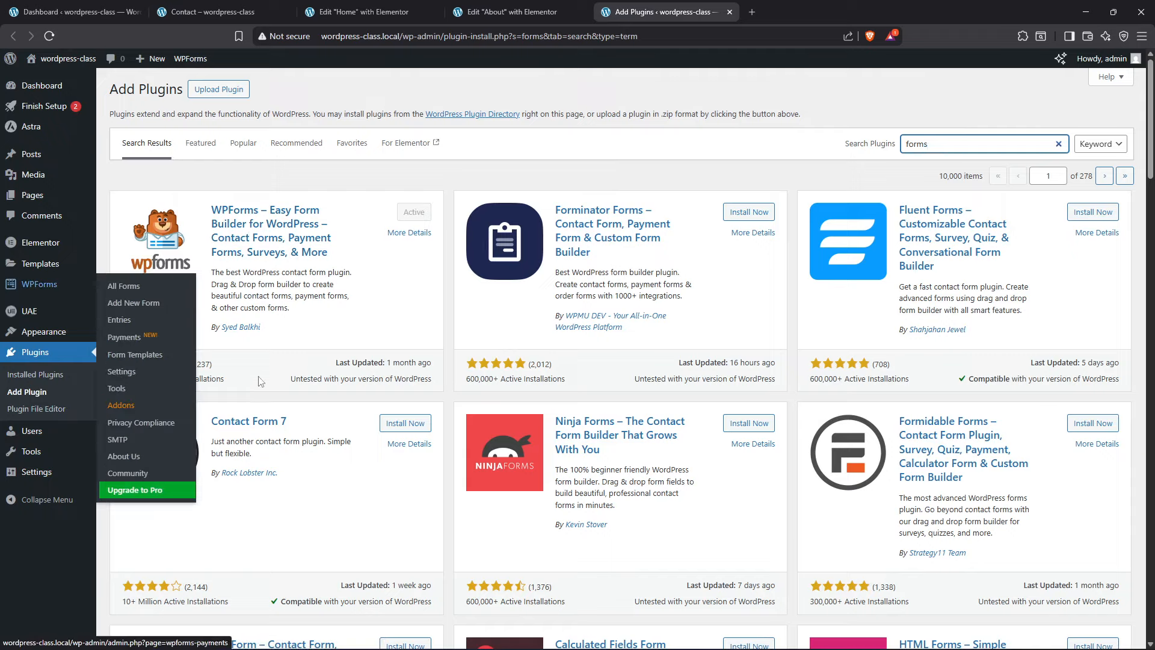
Compare the form plugins in the search results, checking the active installations and names of Contact Form 7, Forminator and WPForms
{"action": "scroll", "coordinate": [322, 508], "scroll_direction": "down", "scroll_amount": 2}
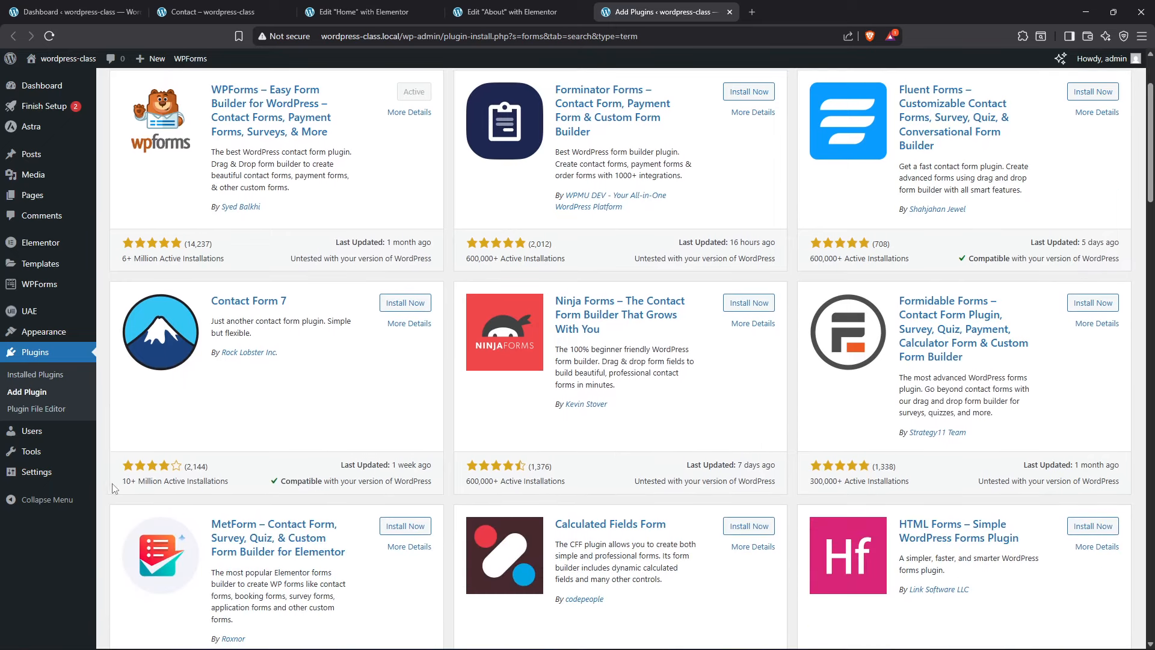
{"action": "left_click_drag", "start_coordinate": [122, 481], "coordinate": [232, 487]}
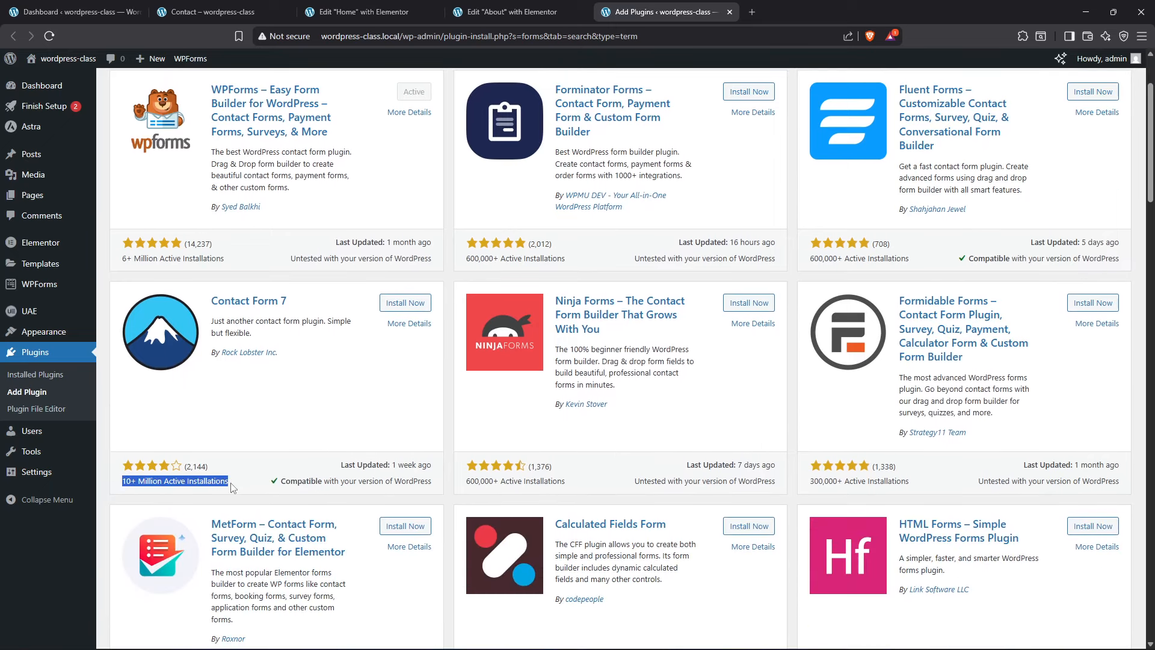
{"action": "left_click", "coordinate": [233, 487]}
{"action": "left_click_drag", "start_coordinate": [120, 481], "coordinate": [229, 483]}
{"action": "left_click", "coordinate": [230, 483]}
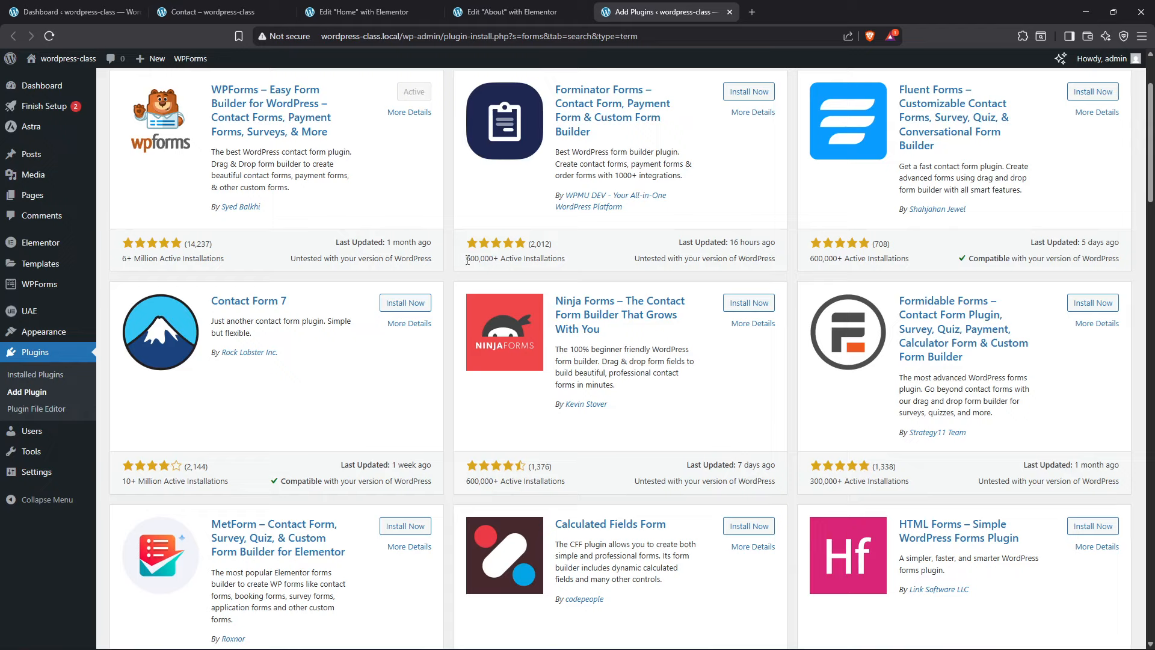
{"action": "left_click_drag", "start_coordinate": [467, 258], "coordinate": [506, 260]}
{"action": "scroll", "coordinate": [474, 411], "scroll_direction": "down", "scroll_amount": 1}
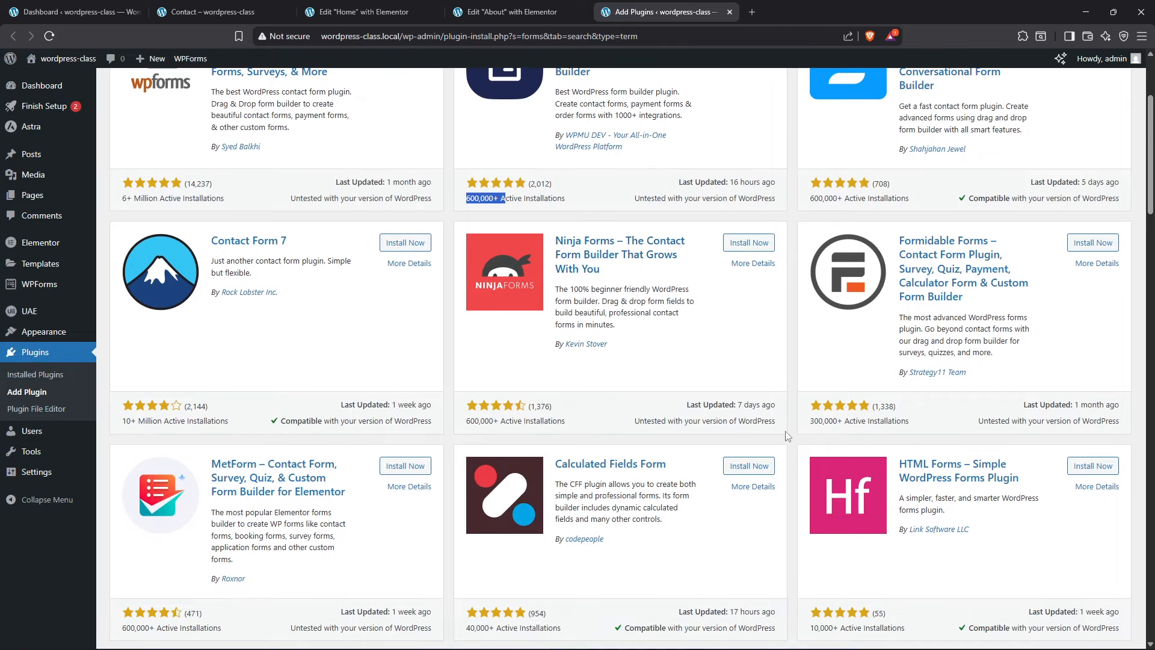
{"action": "scroll", "coordinate": [828, 435], "scroll_direction": "up", "scroll_amount": 3}
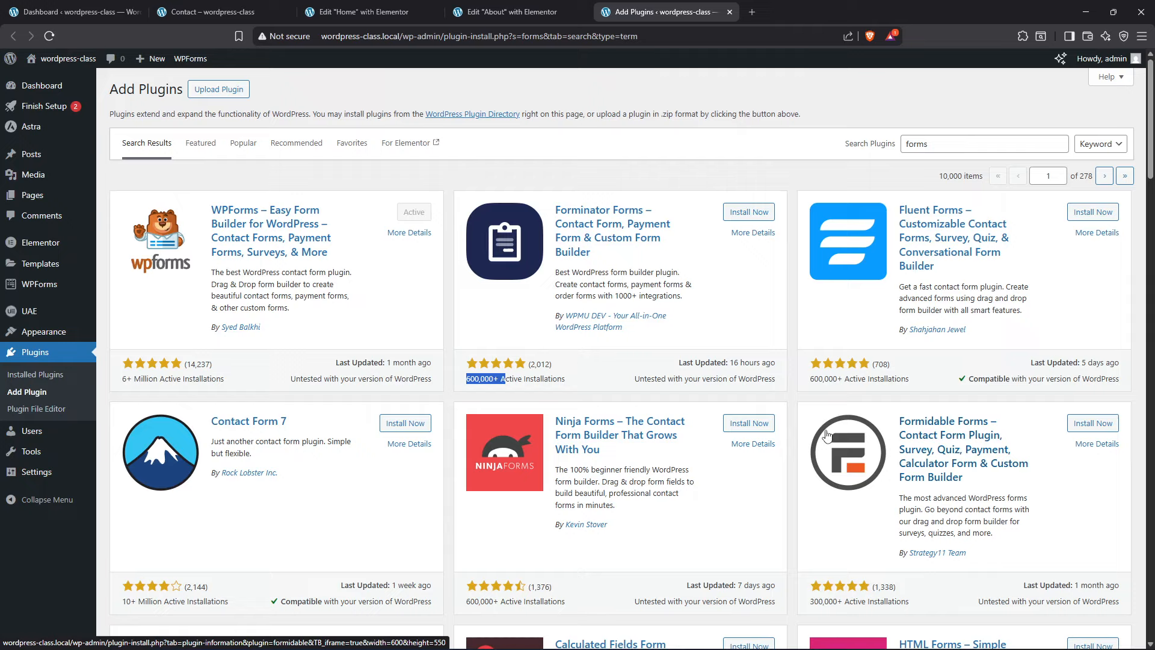
{"action": "left_click_drag", "start_coordinate": [209, 422], "coordinate": [293, 424]}
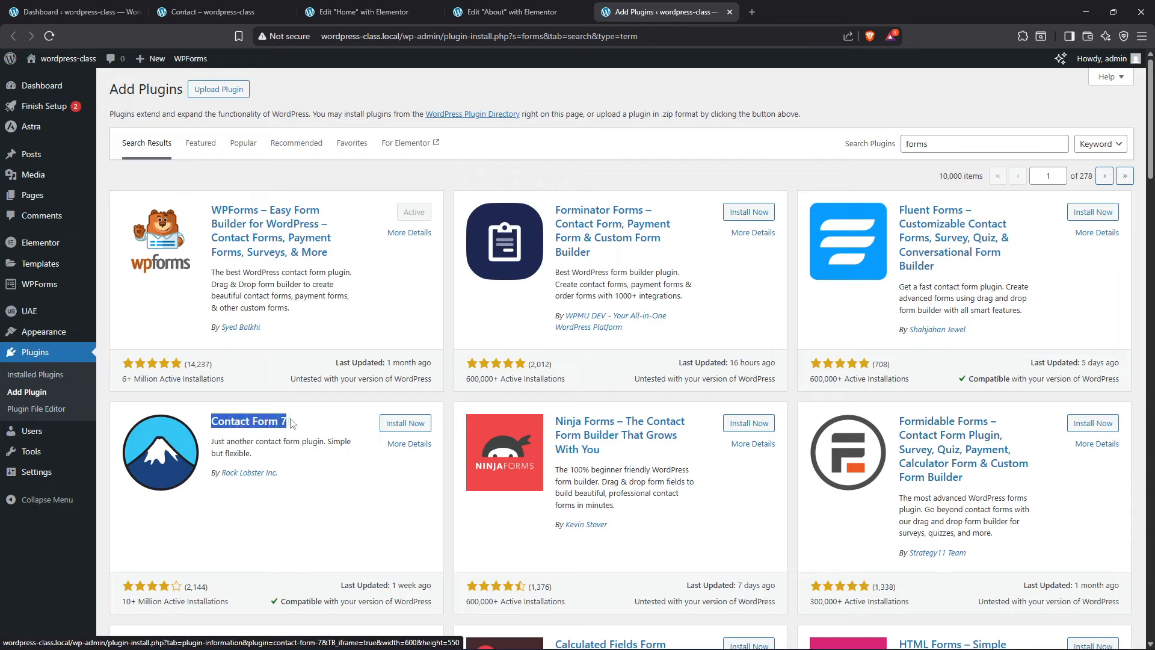
{"action": "left_click", "coordinate": [303, 517]}
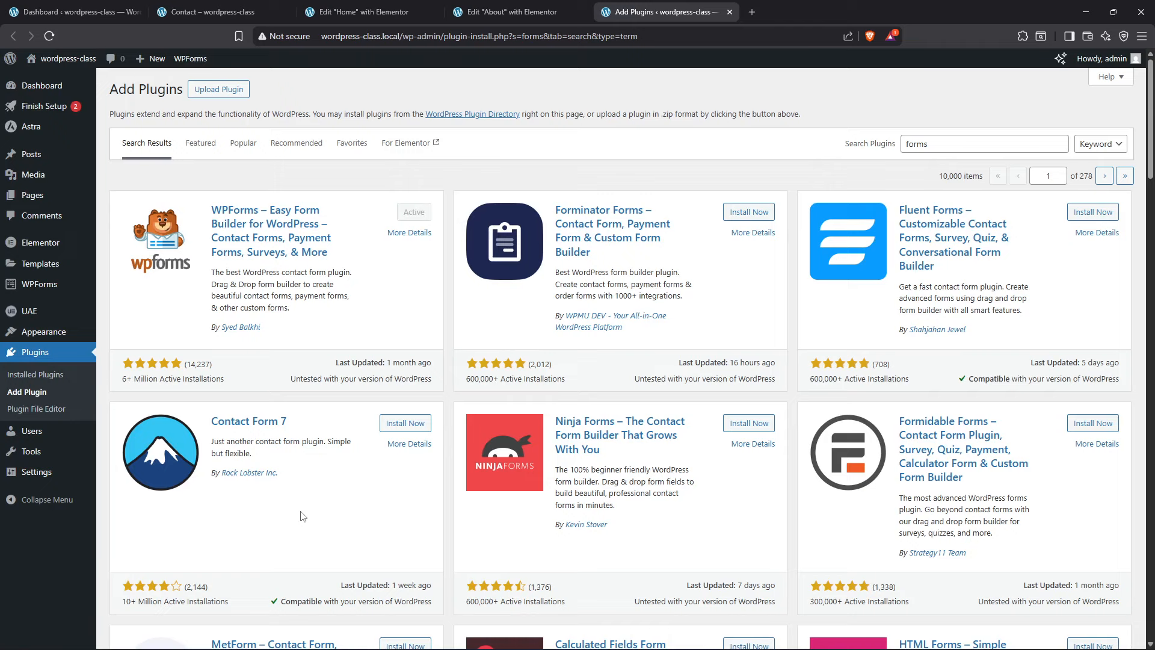
{"action": "scroll", "coordinate": [303, 516], "scroll_direction": "down", "scroll_amount": 2}
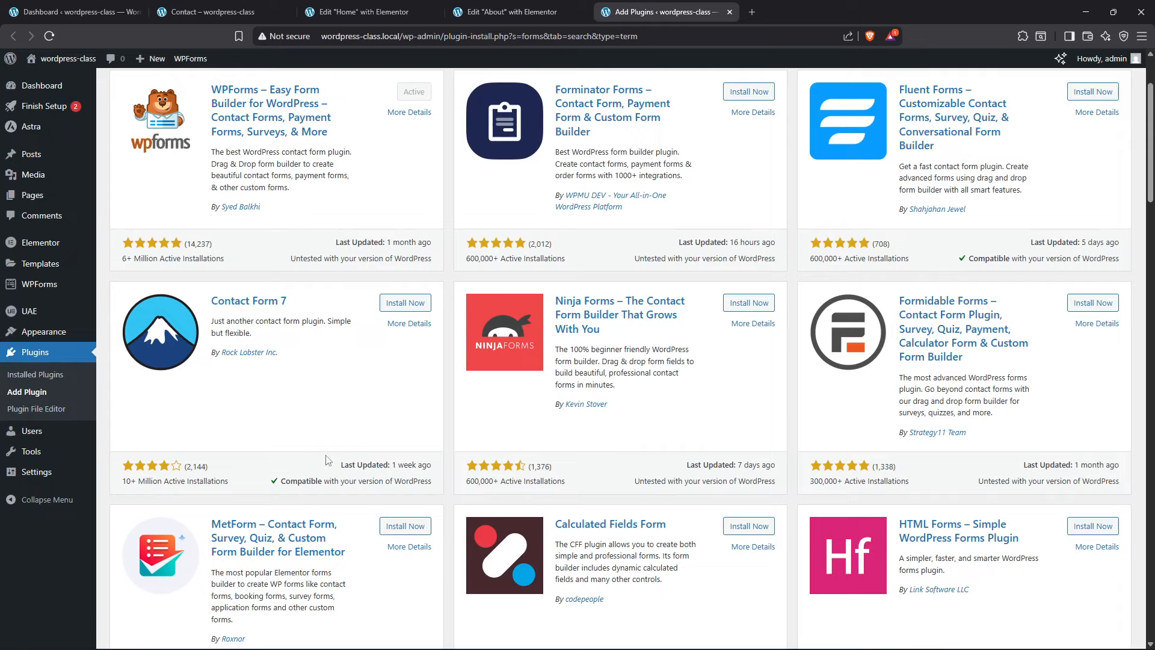
{"action": "scroll", "coordinate": [337, 435], "scroll_direction": "up", "scroll_amount": 1}
{"action": "scroll", "coordinate": [332, 441], "scroll_direction": "up", "scroll_amount": 1}
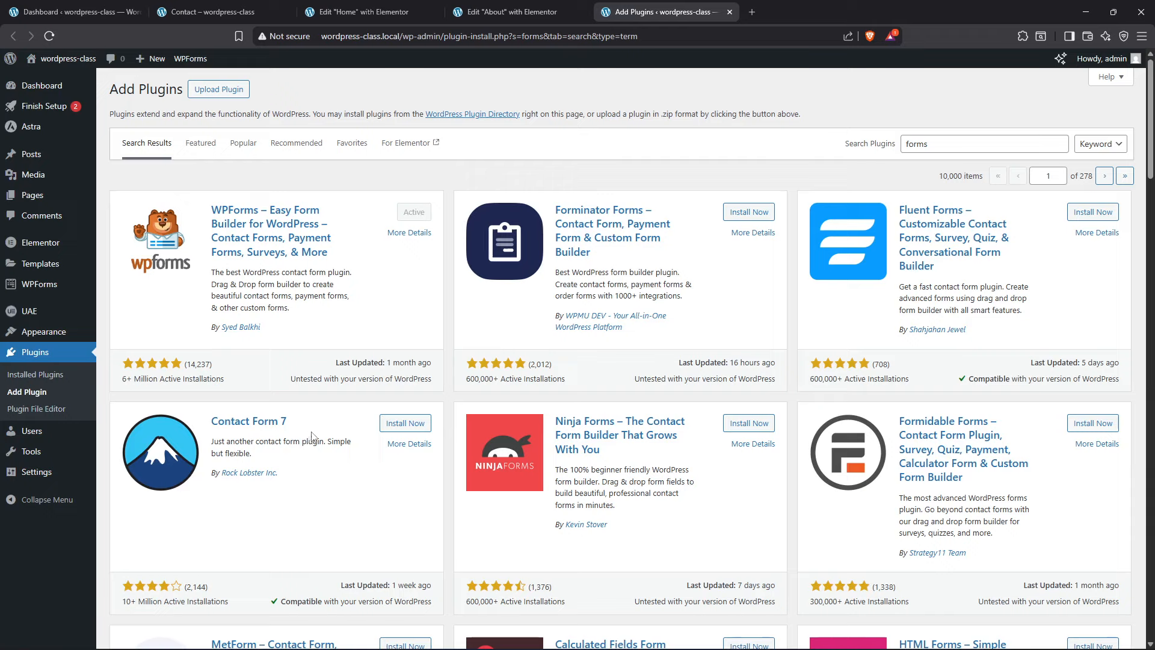
{"action": "left_click_drag", "start_coordinate": [214, 211], "coordinate": [286, 243]}
Open the WPForms list of all forms in a new browser tab and place it right after the Dashboard tab
{"action": "mouse_move", "coordinate": [49, 289]}
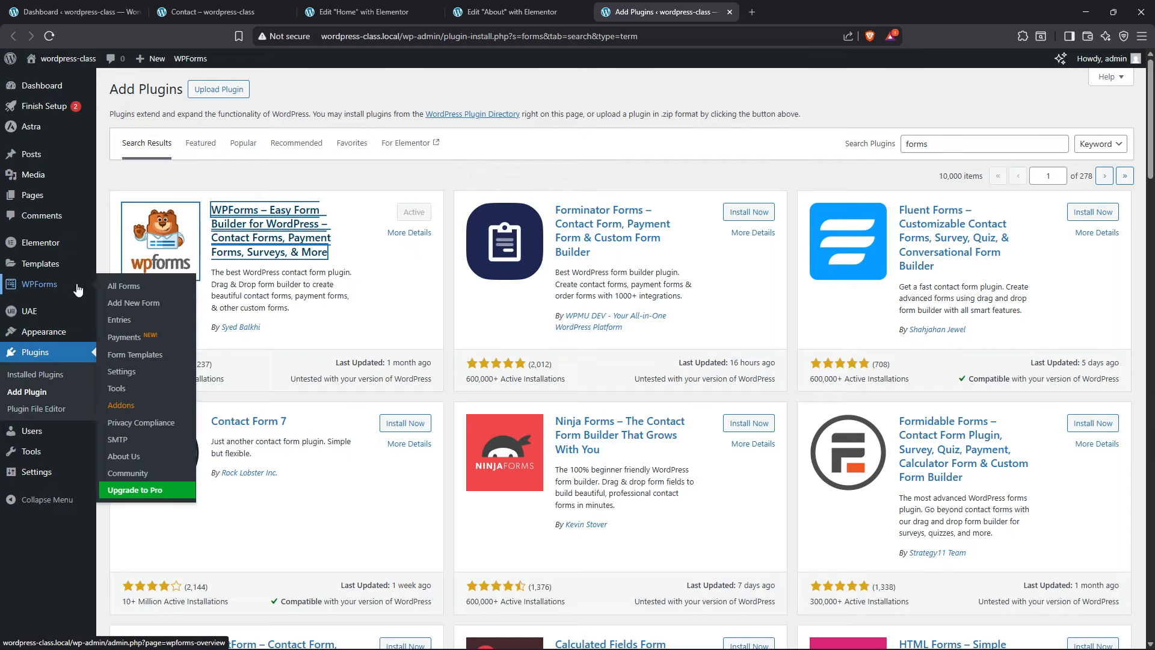
{"action": "right_click", "coordinate": [122, 285]}
{"action": "left_click", "coordinate": [164, 295]}
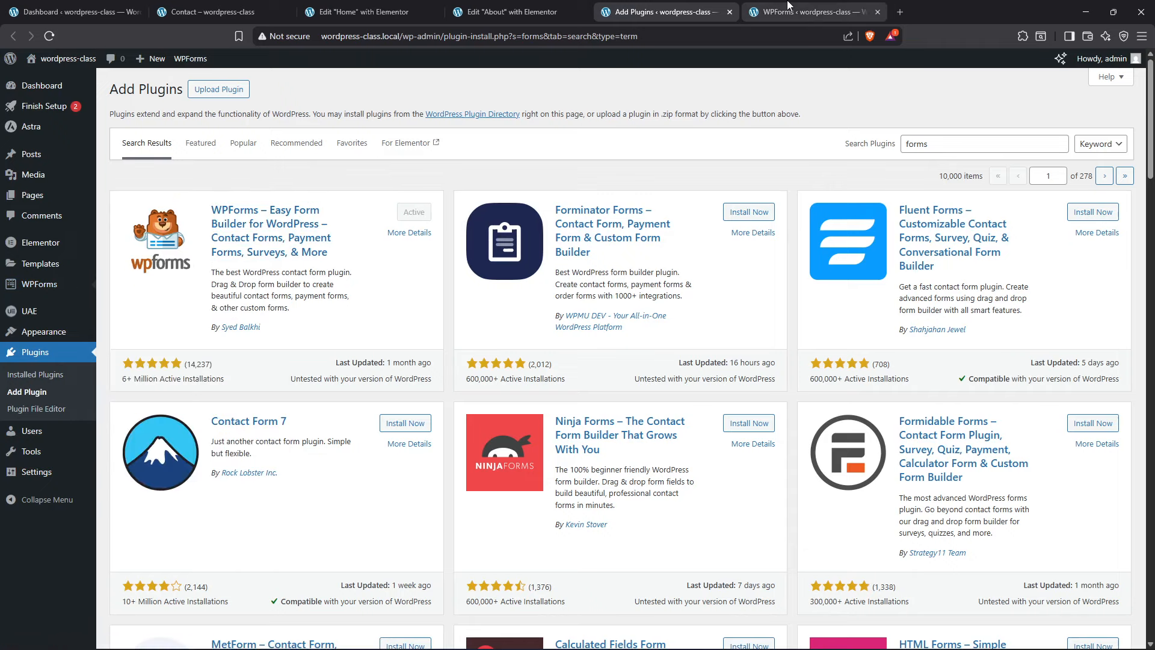
{"action": "left_click_drag", "start_coordinate": [818, 12], "coordinate": [217, 12]}
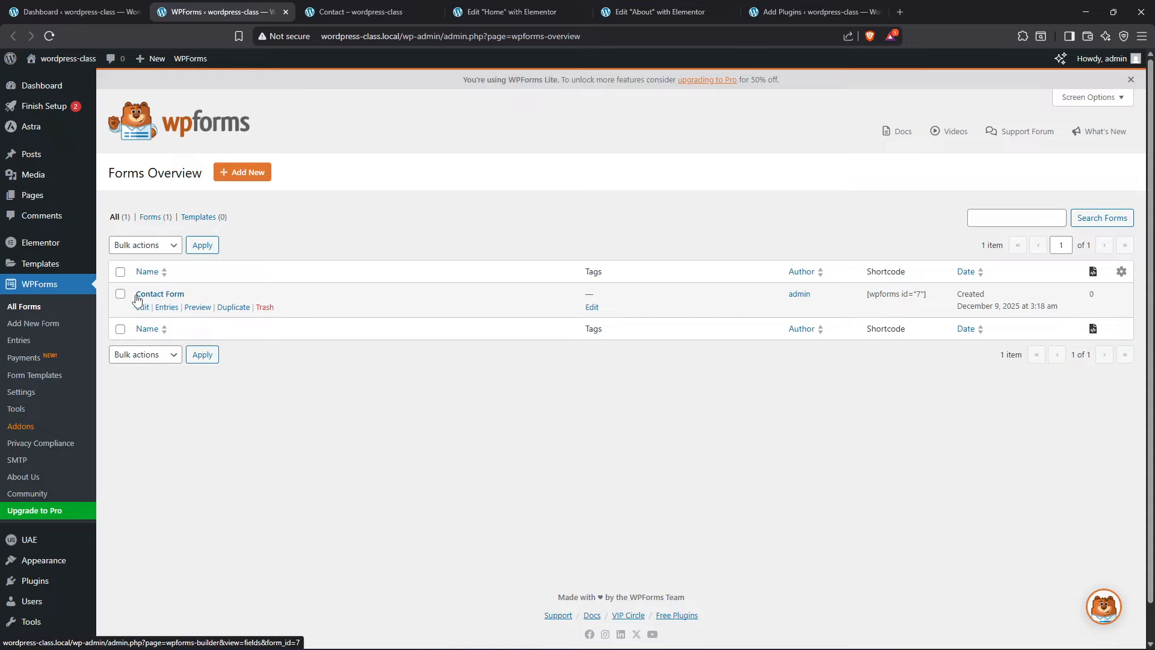
Open the live Contact page in the Elementor editor, and open Contact Form for editing in the WPForms builder
{"action": "left_click", "coordinate": [376, 14]}
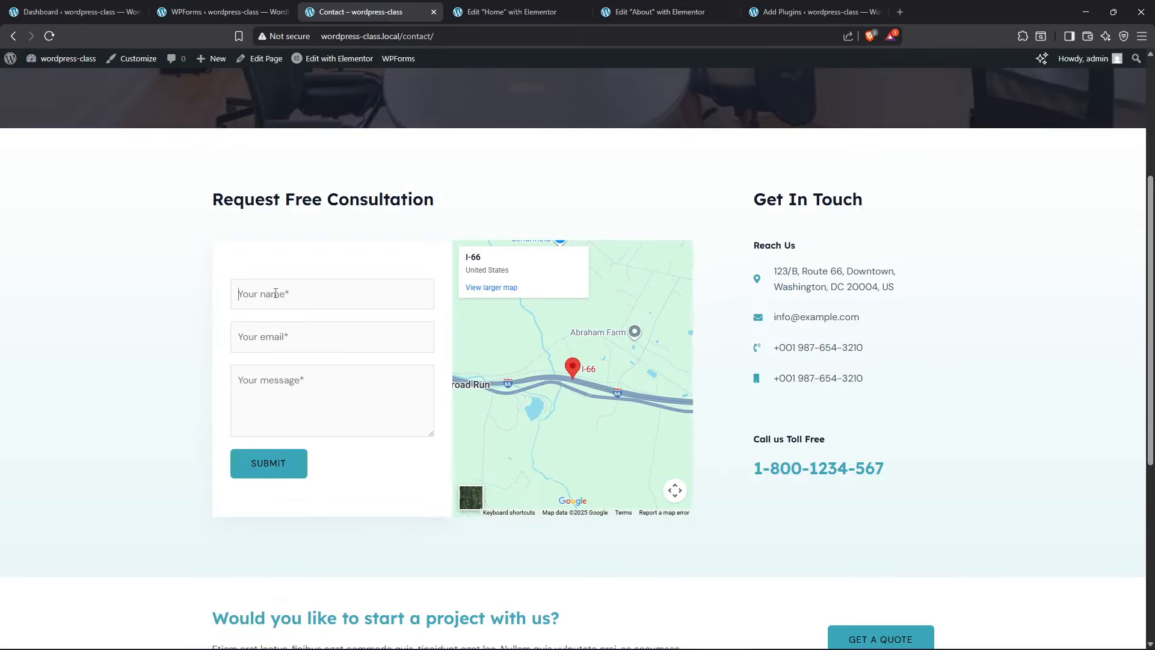
{"action": "scroll", "coordinate": [376, 271], "scroll_direction": "up", "scroll_amount": 1}
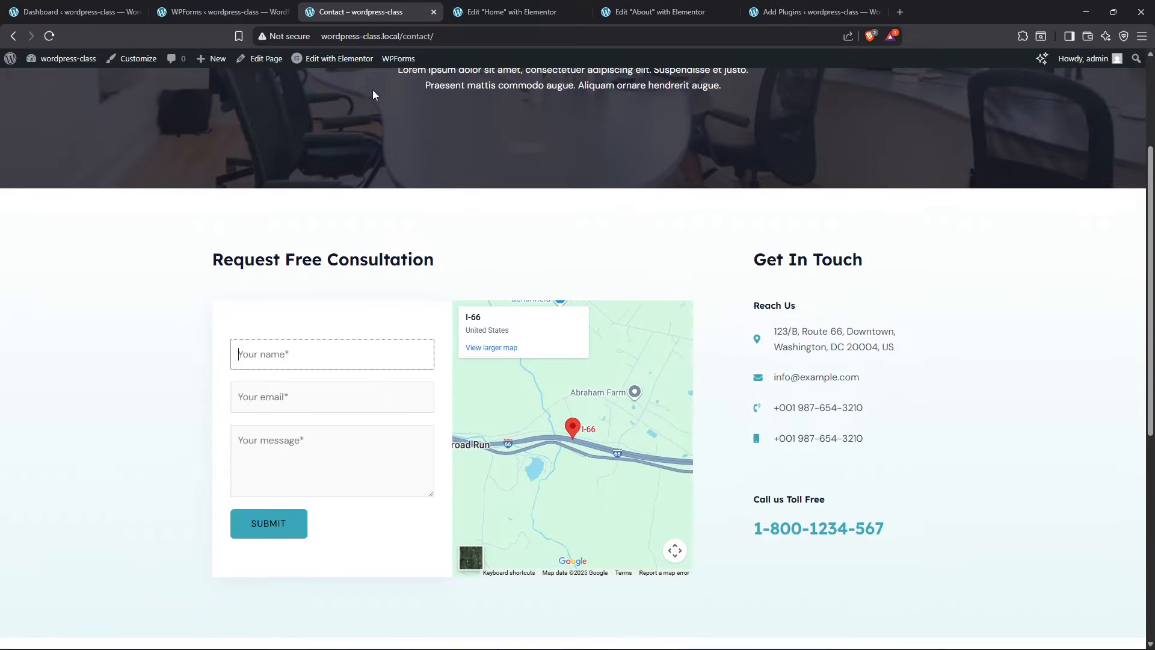
{"action": "left_click", "coordinate": [349, 63]}
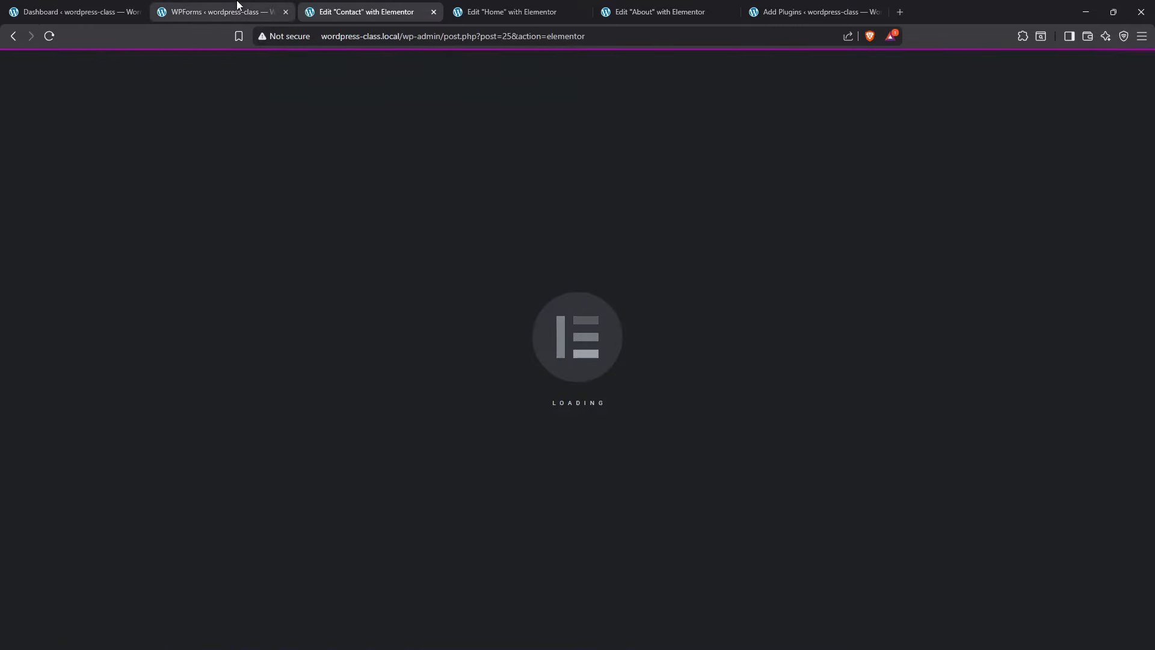
{"action": "left_click", "coordinate": [237, 7]}
{"action": "left_click", "coordinate": [143, 308]}
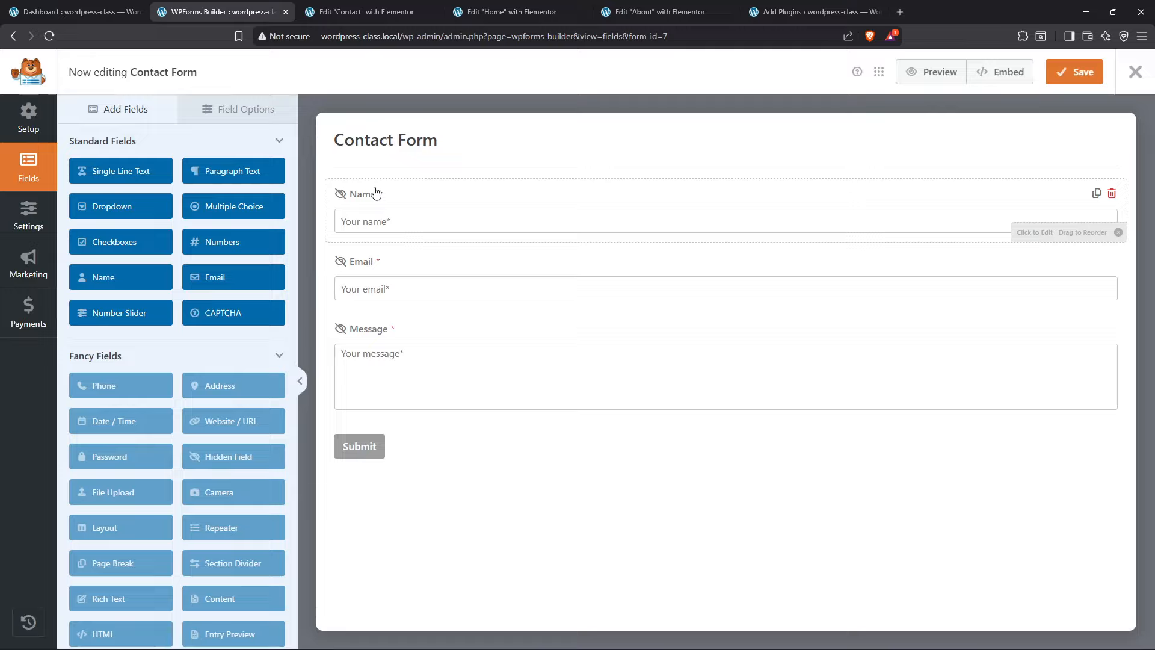
Review the standard, fancy and payment fields available for the form, and try to add a Phone field
{"action": "scroll", "coordinate": [164, 319], "scroll_direction": "down", "scroll_amount": 5}
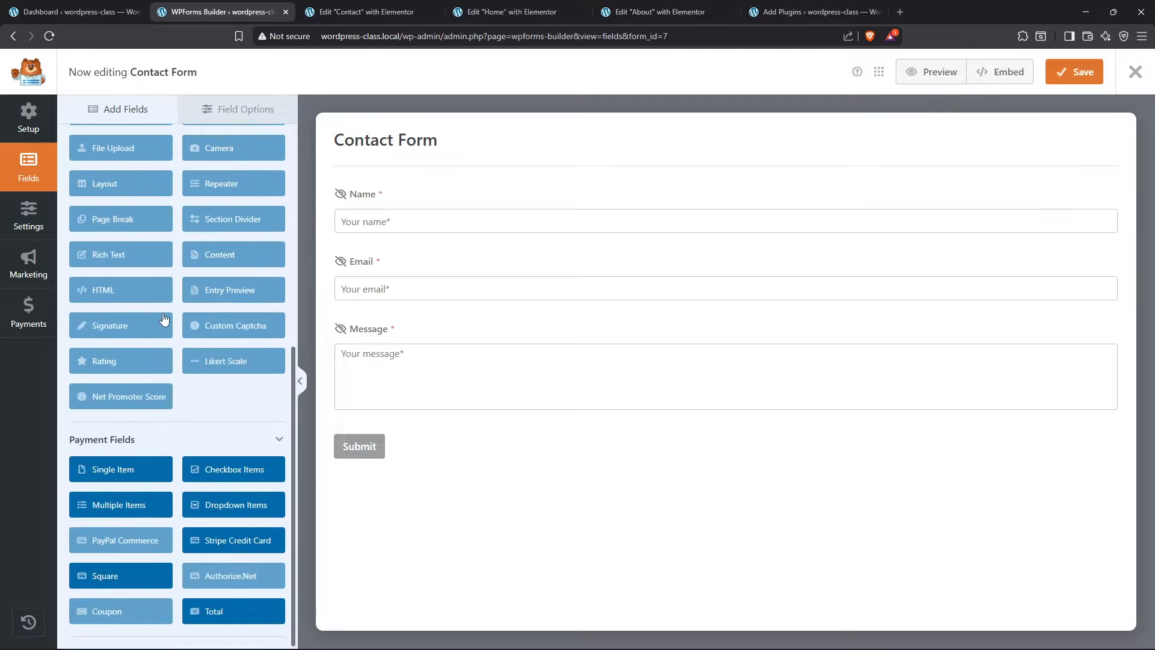
{"action": "scroll", "coordinate": [162, 361], "scroll_direction": "up", "scroll_amount": 5}
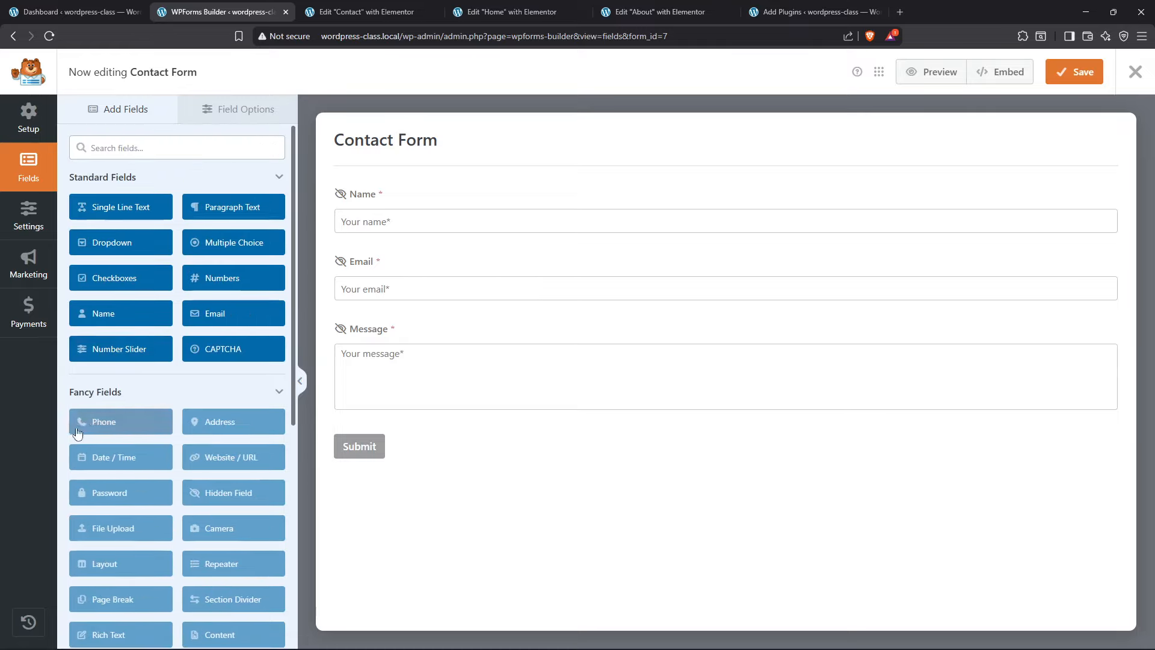
{"action": "left_click", "coordinate": [111, 422]}
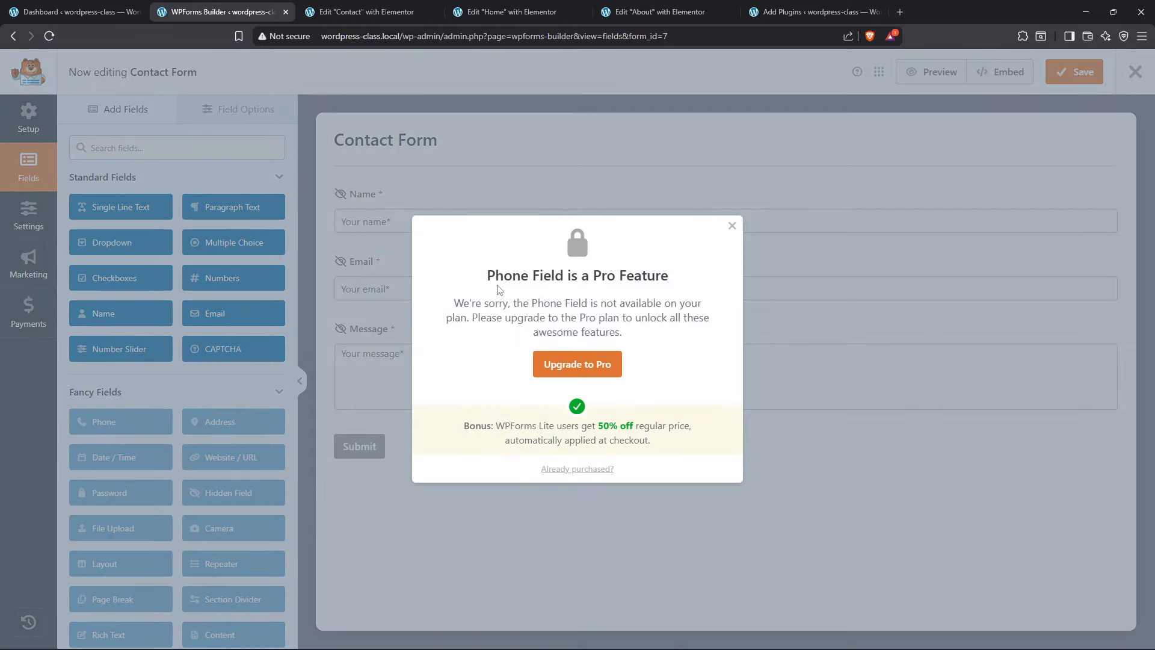
{"action": "left_click", "coordinate": [733, 226]}
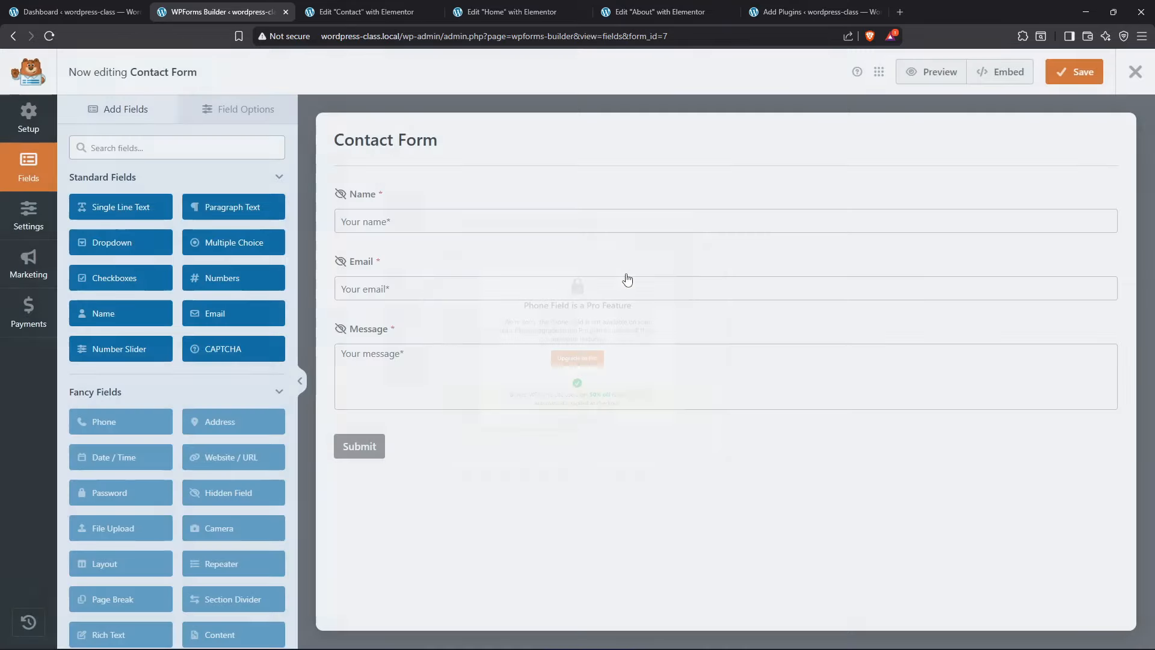
{"action": "scroll", "coordinate": [192, 382], "scroll_direction": "down", "scroll_amount": 6}
{"action": "scroll", "coordinate": [200, 381], "scroll_direction": "up", "scroll_amount": 6}
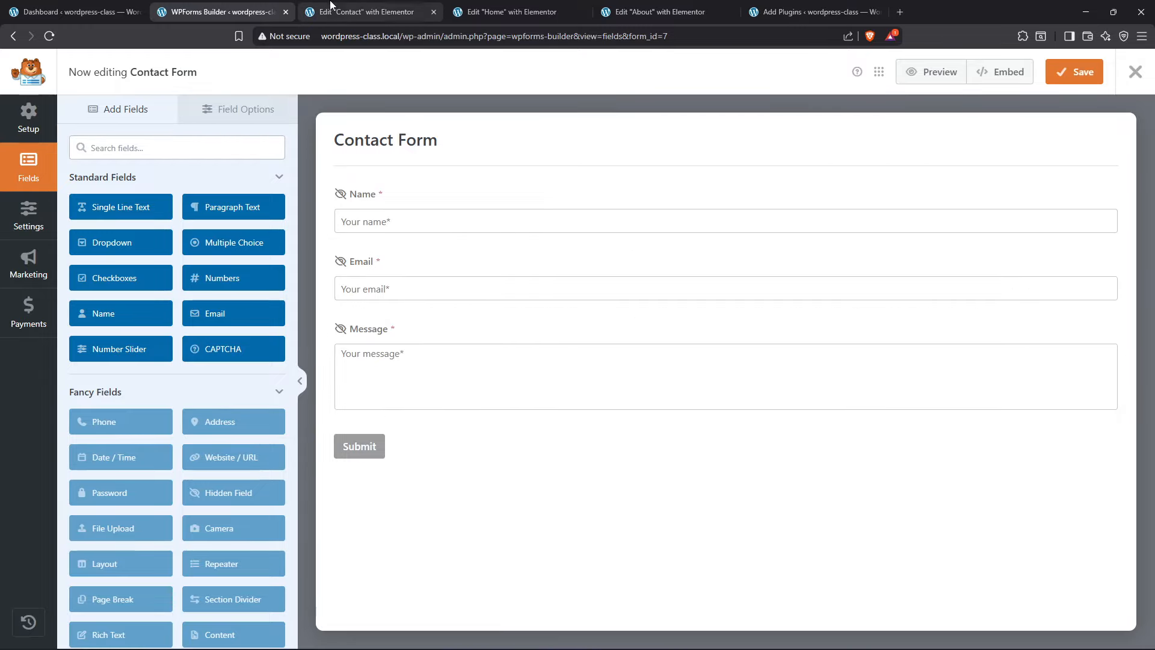
Close the Home and About Elementor editor tabs, leaving without saving their changes
{"action": "left_click", "coordinate": [560, 12]}
{"action": "left_click", "coordinate": [582, 13]}
{"action": "left_click", "coordinate": [582, 12]}
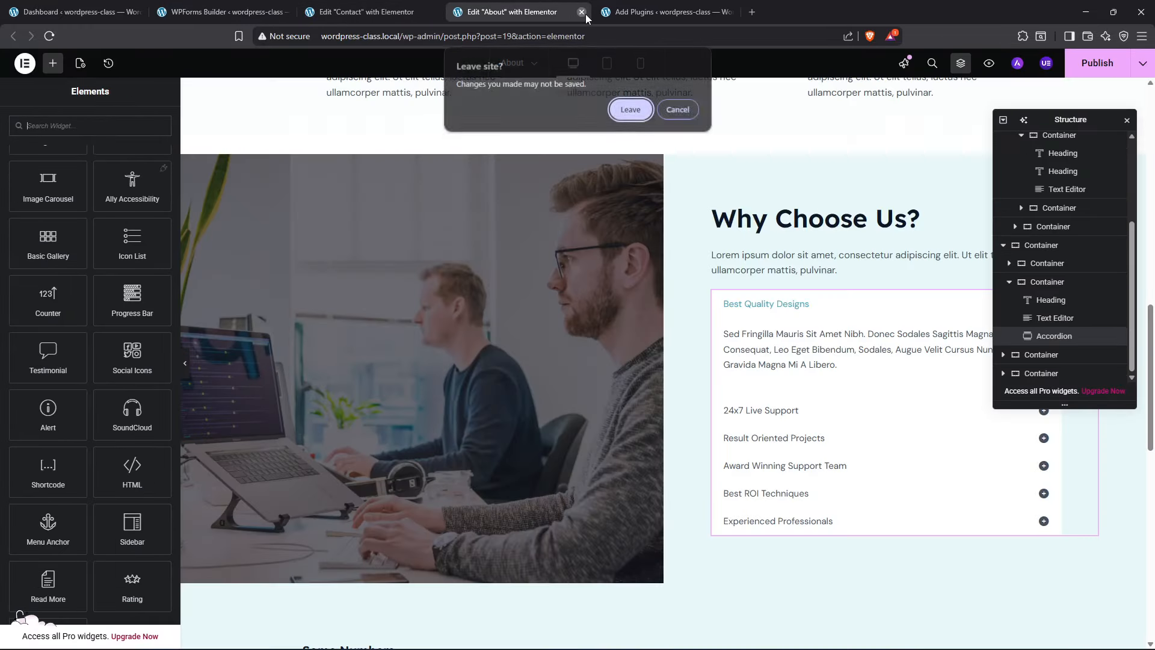
{"action": "left_click", "coordinate": [630, 110]}
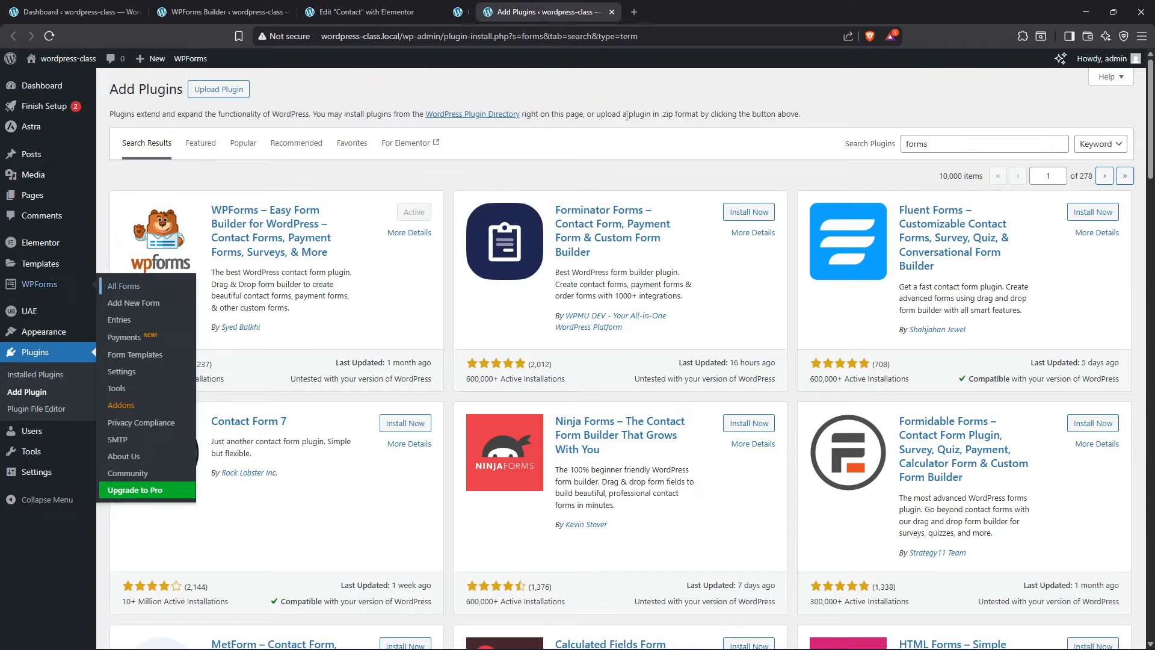
Open the live site from the dashboard in a new browser tab placed last, and close the Add Plugins tab
{"action": "left_click", "coordinate": [72, 13]}
{"action": "right_click", "coordinate": [65, 58]}
{"action": "left_click", "coordinate": [100, 67]}
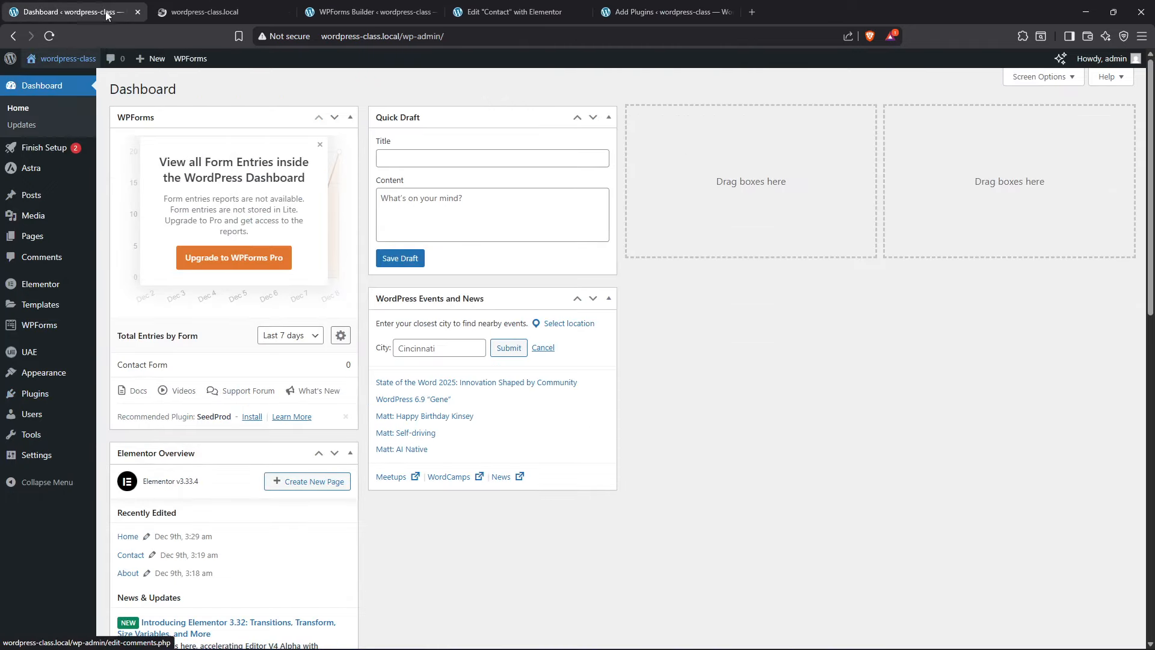
{"action": "left_click_drag", "start_coordinate": [198, 12], "coordinate": [625, 12]}
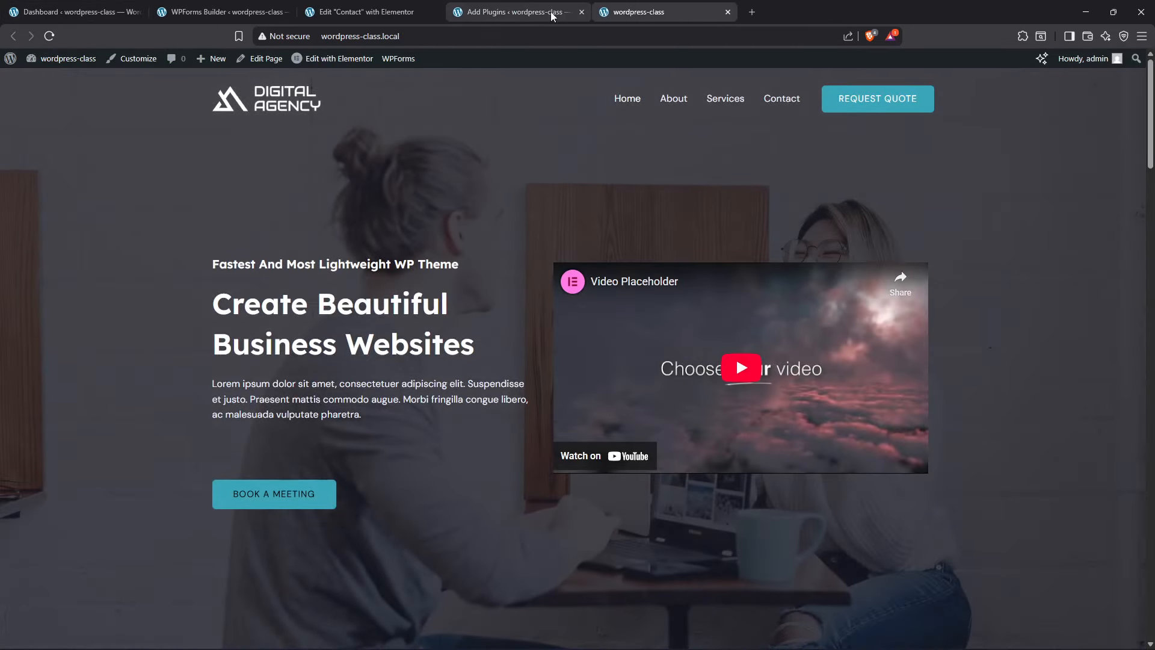
{"action": "left_click", "coordinate": [581, 12]}
Show the live Contact page's Request Free Consultation form, and place its tab before the Contact page's Elementor editor tab
{"action": "left_click", "coordinate": [780, 99]}
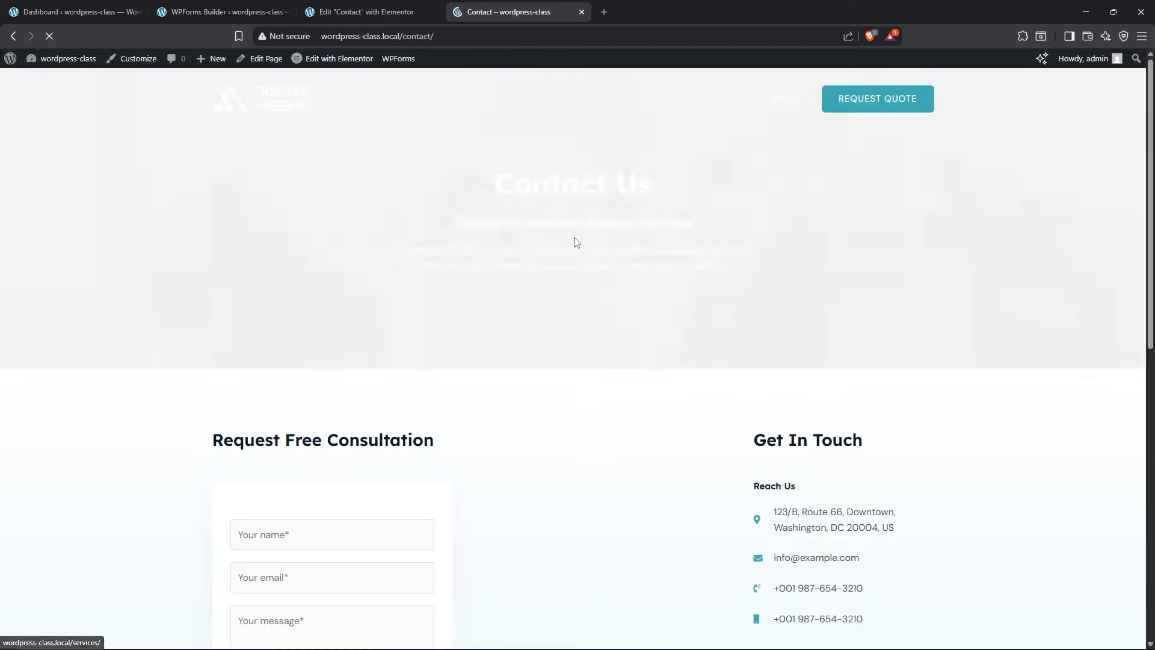
{"action": "scroll", "coordinate": [481, 337], "scroll_direction": "down", "scroll_amount": 5}
{"action": "left_click", "coordinate": [267, 241]}
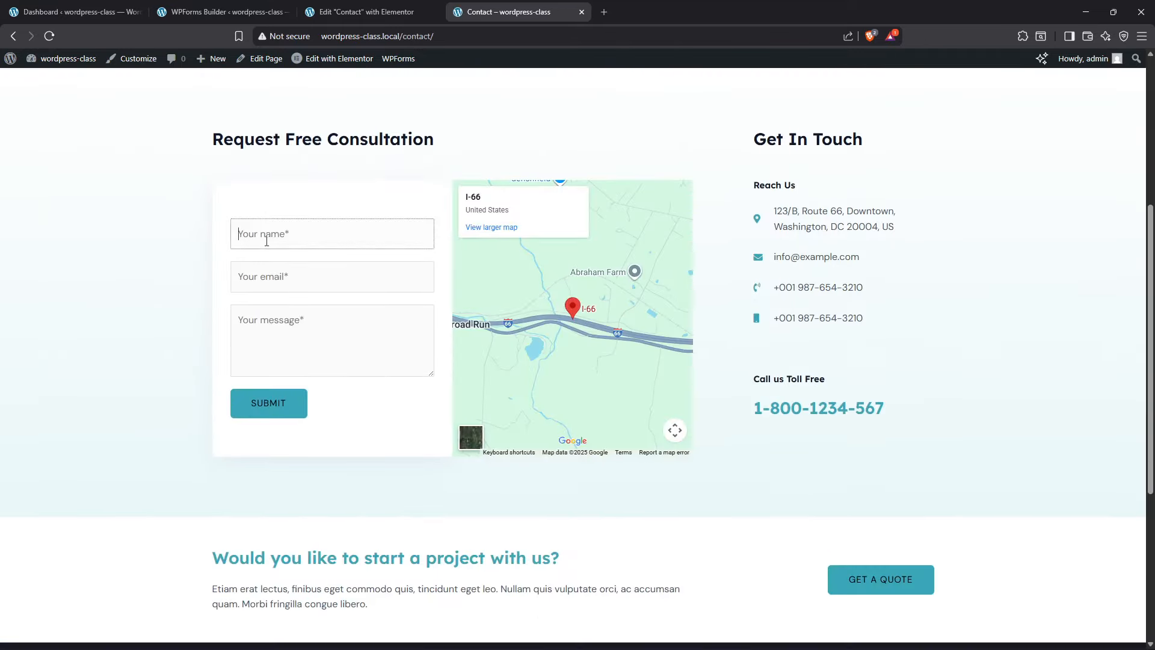
{"action": "left_click", "coordinate": [129, 270]}
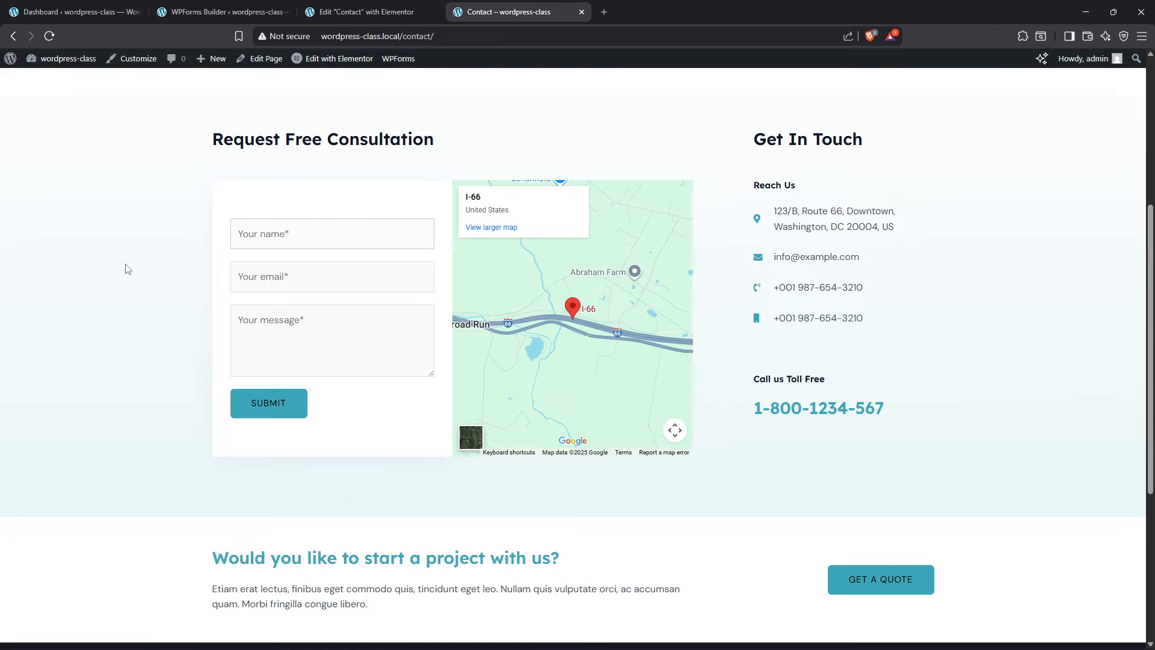
{"action": "left_click", "coordinate": [310, 13]}
{"action": "left_click_drag", "start_coordinate": [322, 9], "coordinate": [487, 6]}
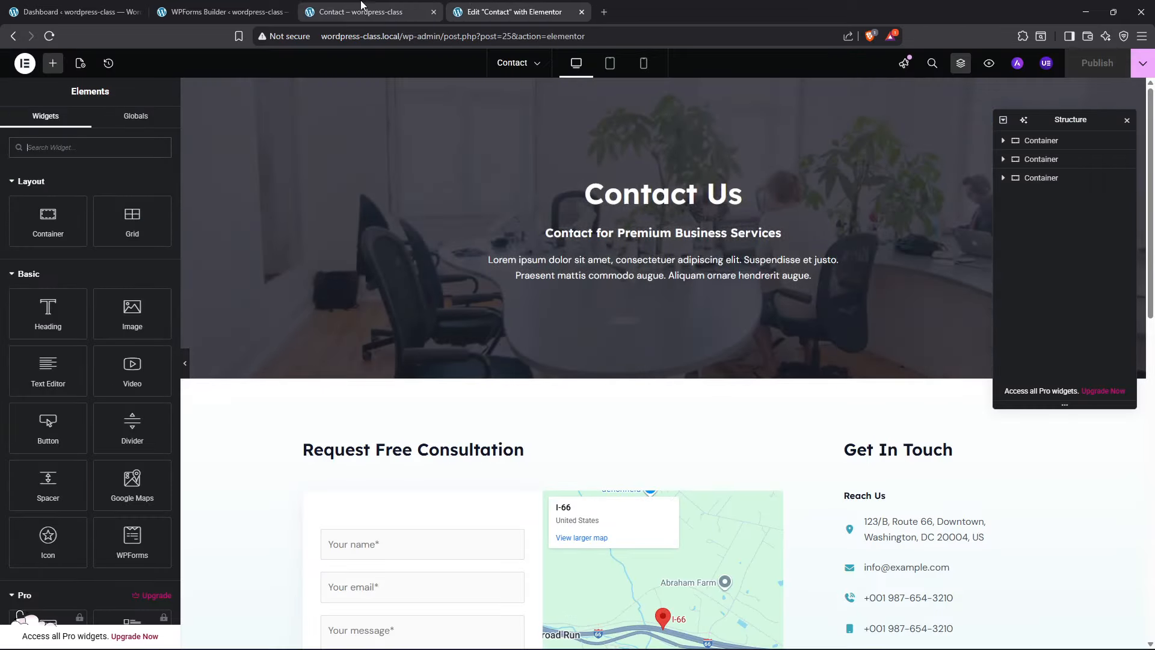
In the WPForms builder, select the Name field and examine its General and Advanced options
{"action": "left_click", "coordinate": [222, 12]}
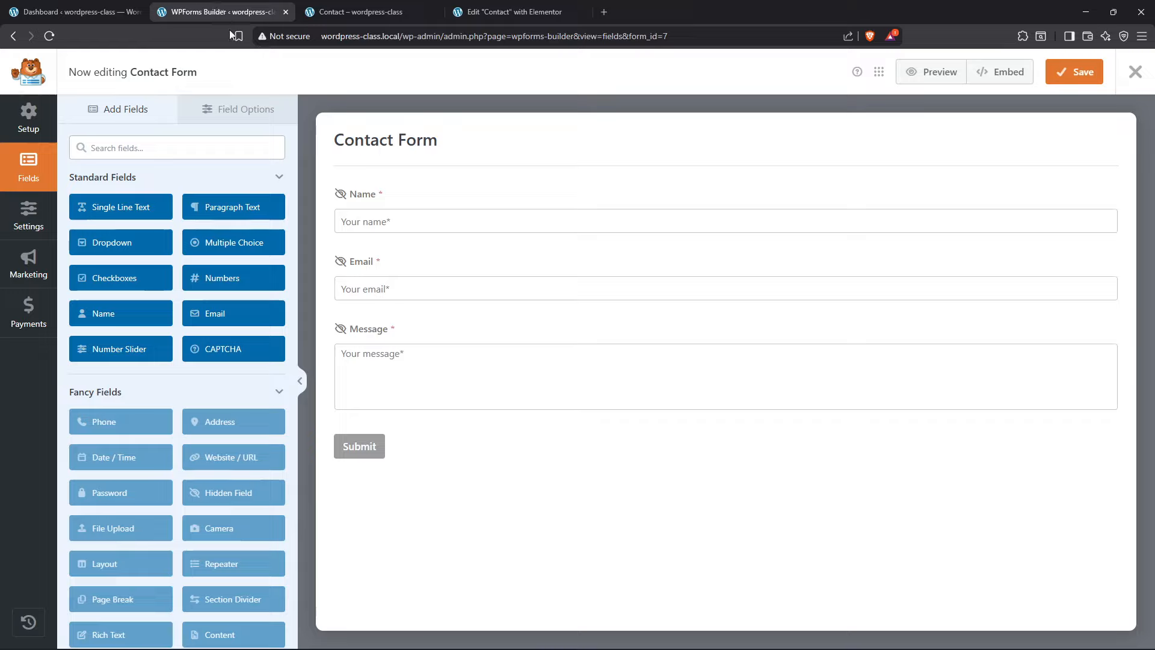
{"action": "left_click", "coordinate": [340, 200]}
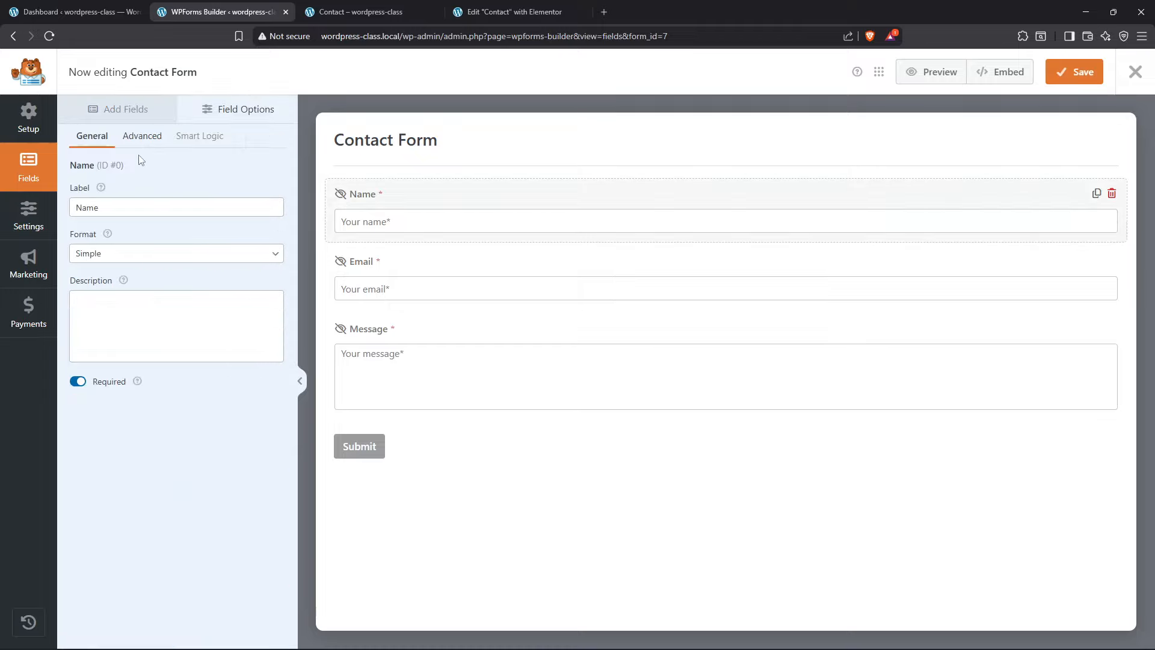
{"action": "left_click", "coordinate": [152, 143]}
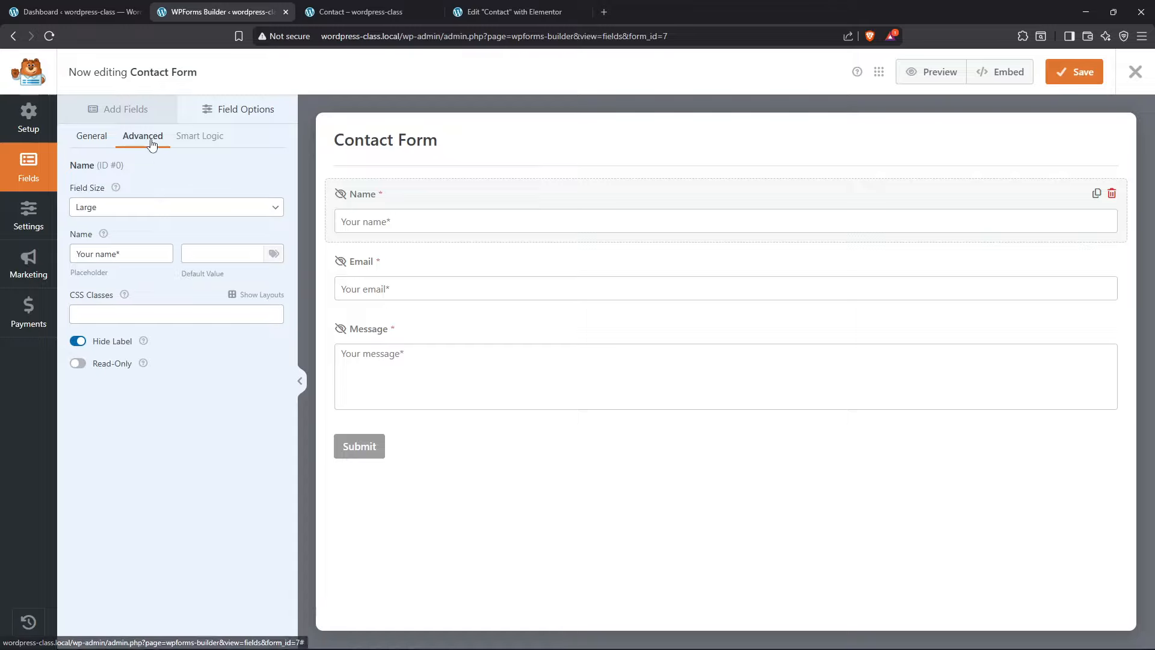
{"action": "left_click", "coordinate": [92, 140]}
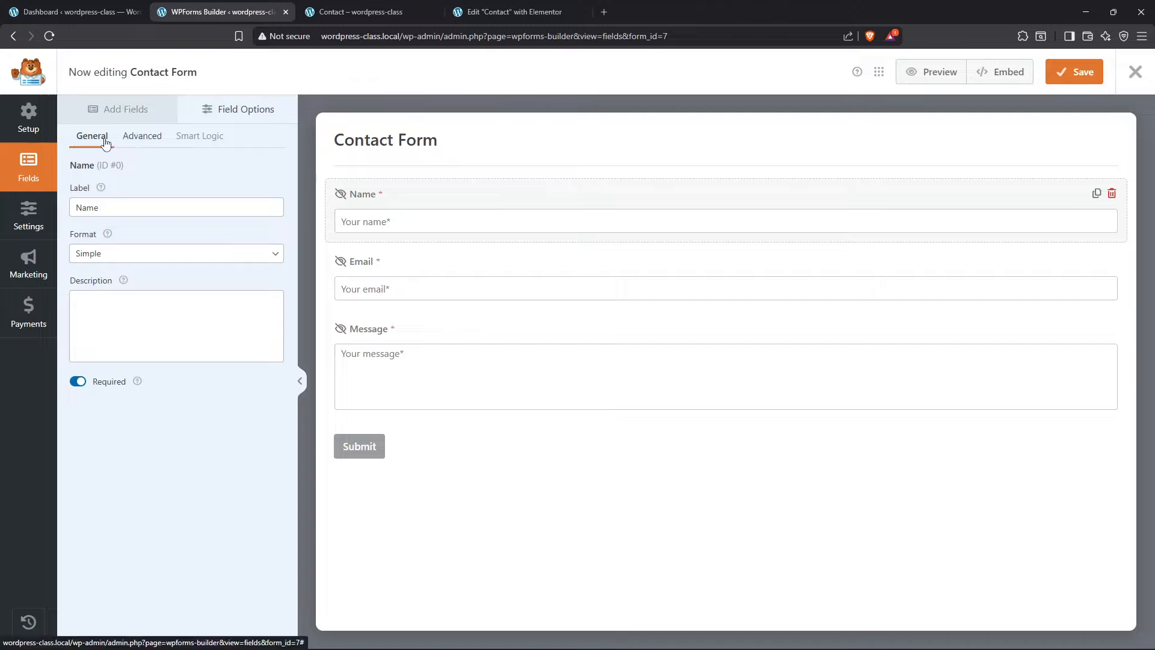
{"action": "left_click", "coordinate": [128, 142]}
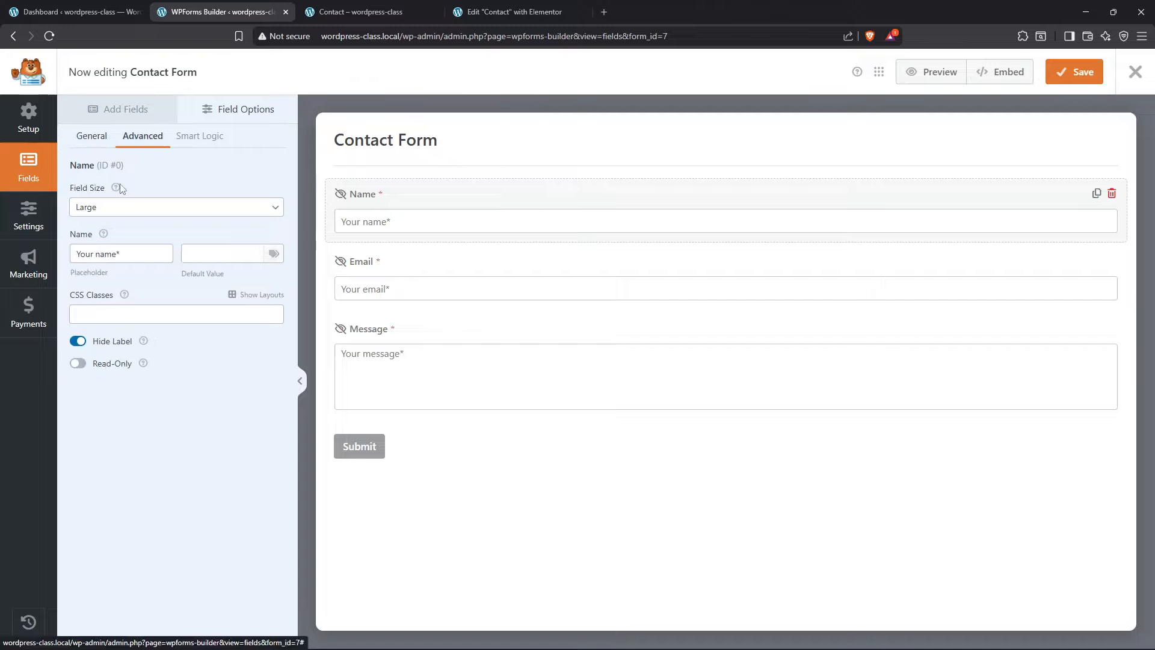
Turn off Hide Label for the Name field, save the form, and reload the live Contact page
{"action": "left_click", "coordinate": [78, 342]}
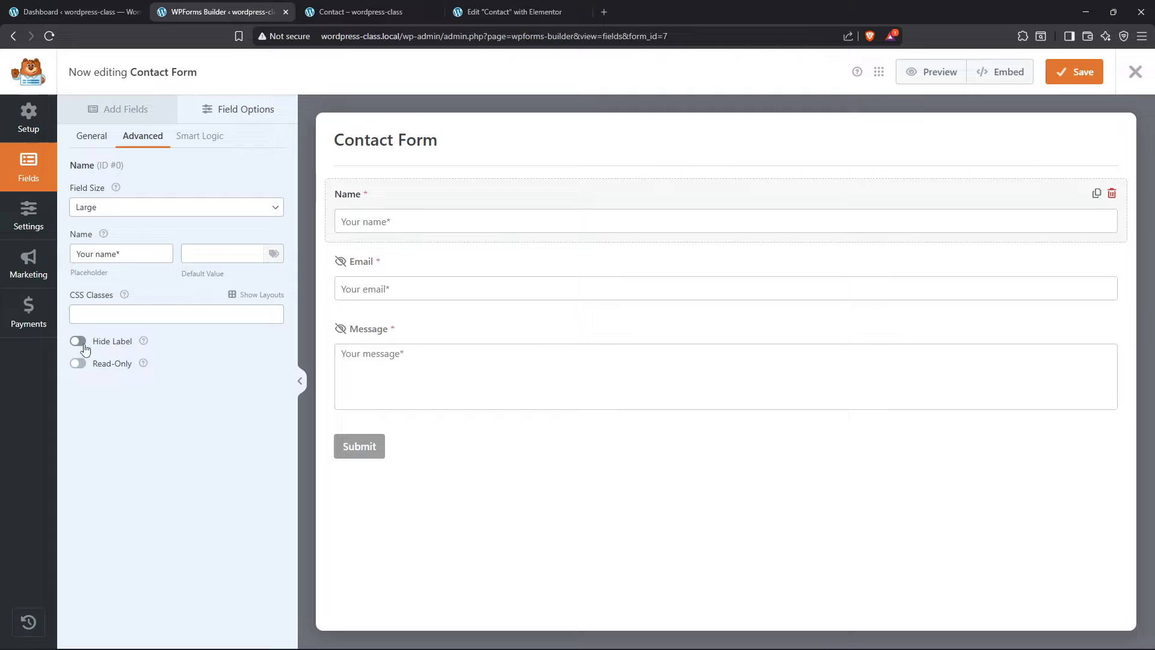
{"action": "triple_click", "coordinate": [121, 251]}
{"action": "left_click", "coordinate": [197, 392]}
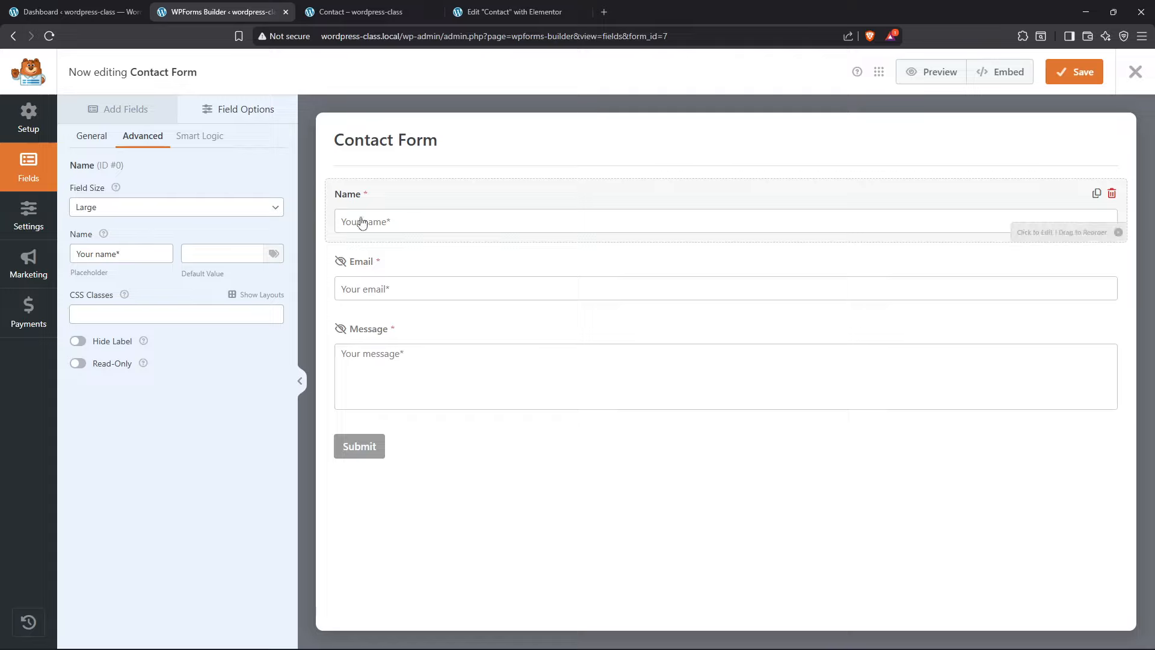
{"action": "left_click", "coordinate": [1062, 64]}
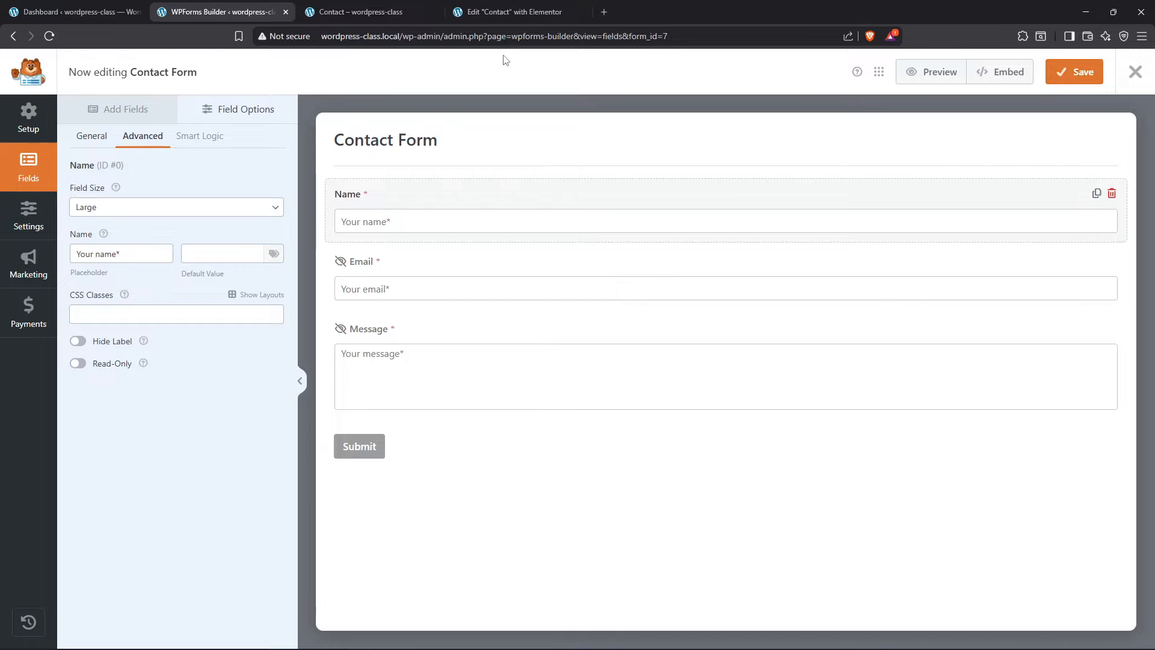
{"action": "left_click", "coordinate": [361, 12]}
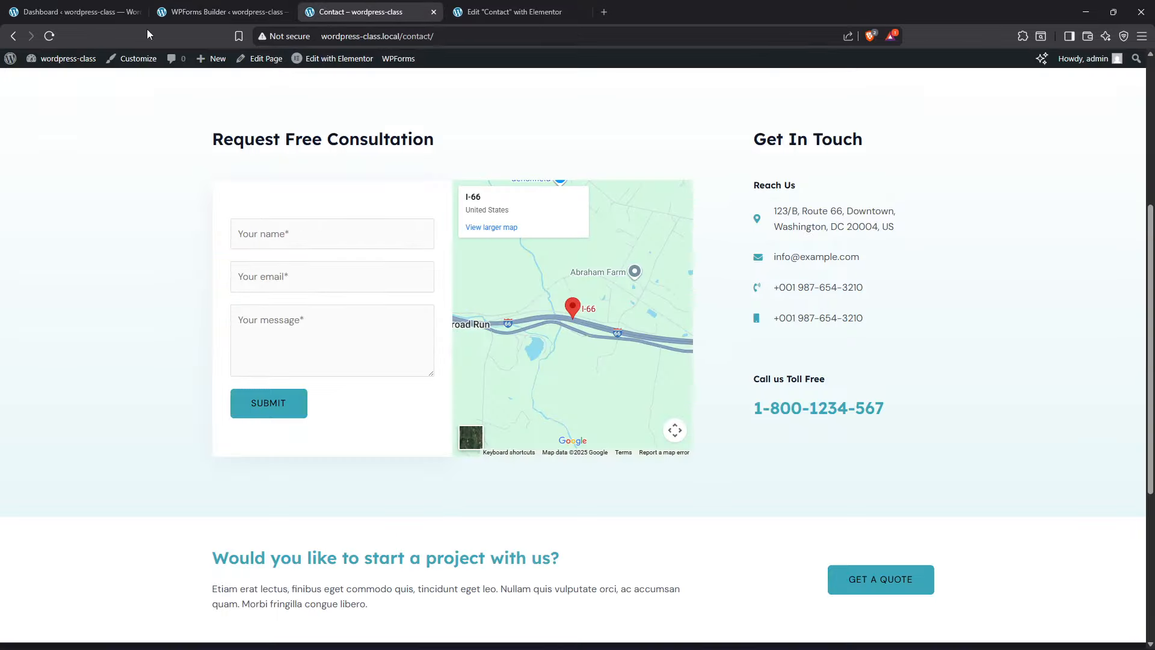
{"action": "left_click", "coordinate": [51, 36]}
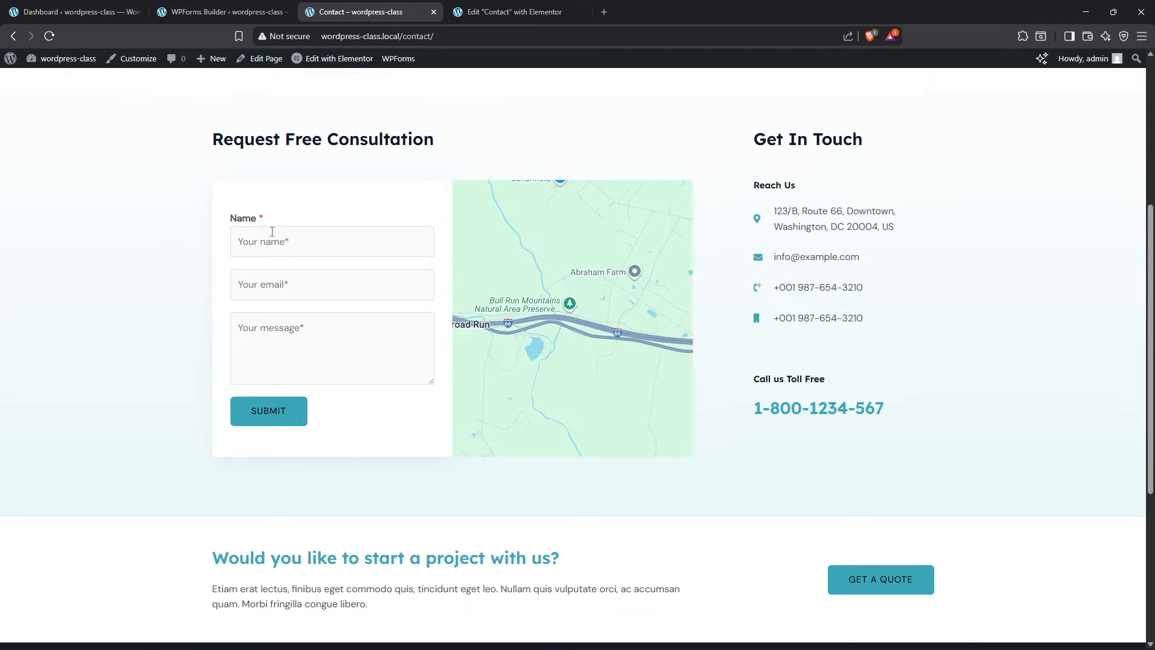
Turn Hide Label back on for the Name field, save the form, and check the reloaded live Contact page
{"action": "left_click", "coordinate": [223, 11]}
{"action": "left_click", "coordinate": [78, 341]}
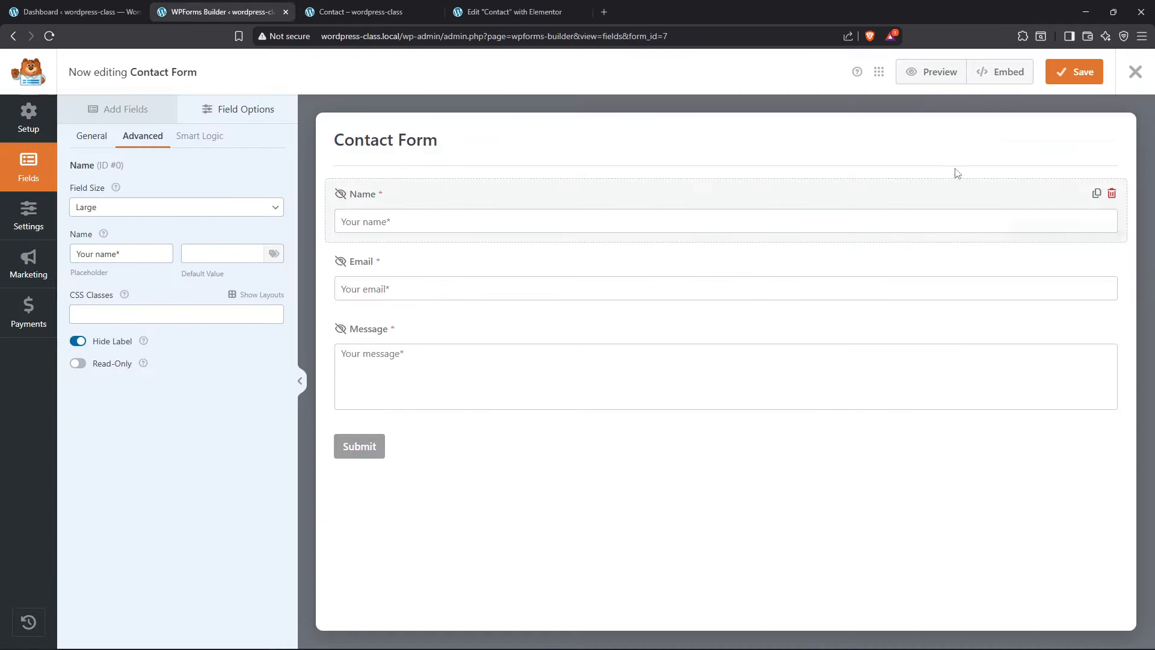
{"action": "left_click", "coordinate": [1075, 72]}
{"action": "left_click", "coordinate": [361, 12]}
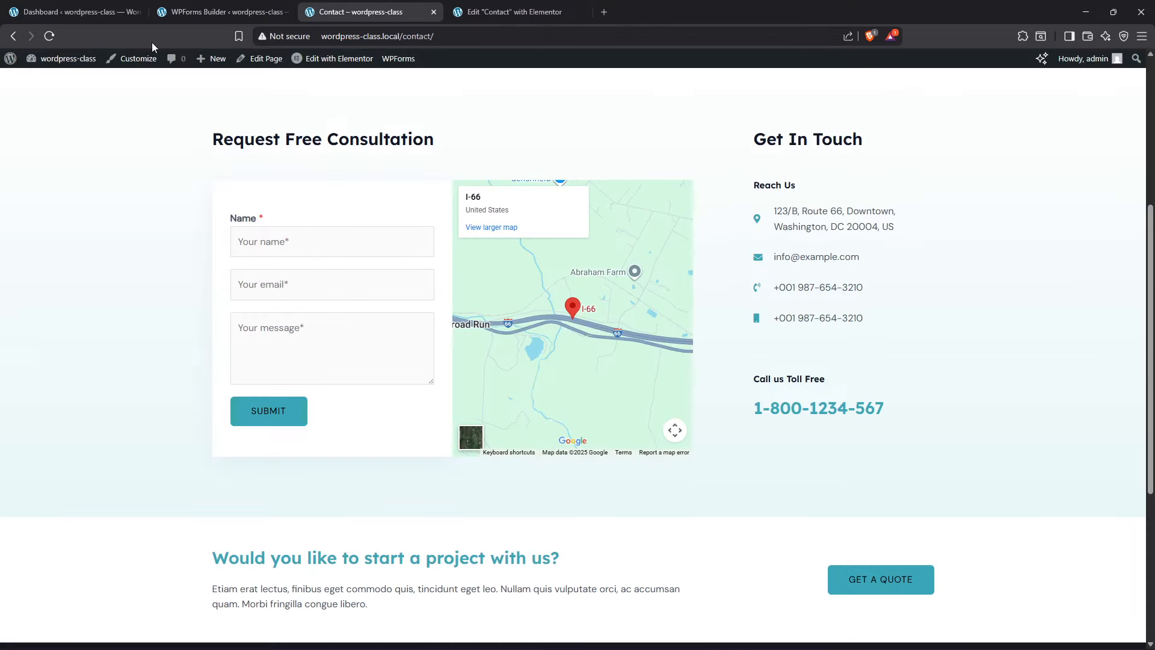
{"action": "left_click", "coordinate": [49, 36]}
{"action": "left_click", "coordinate": [222, 11]}
{"action": "left_click", "coordinate": [313, 12]}
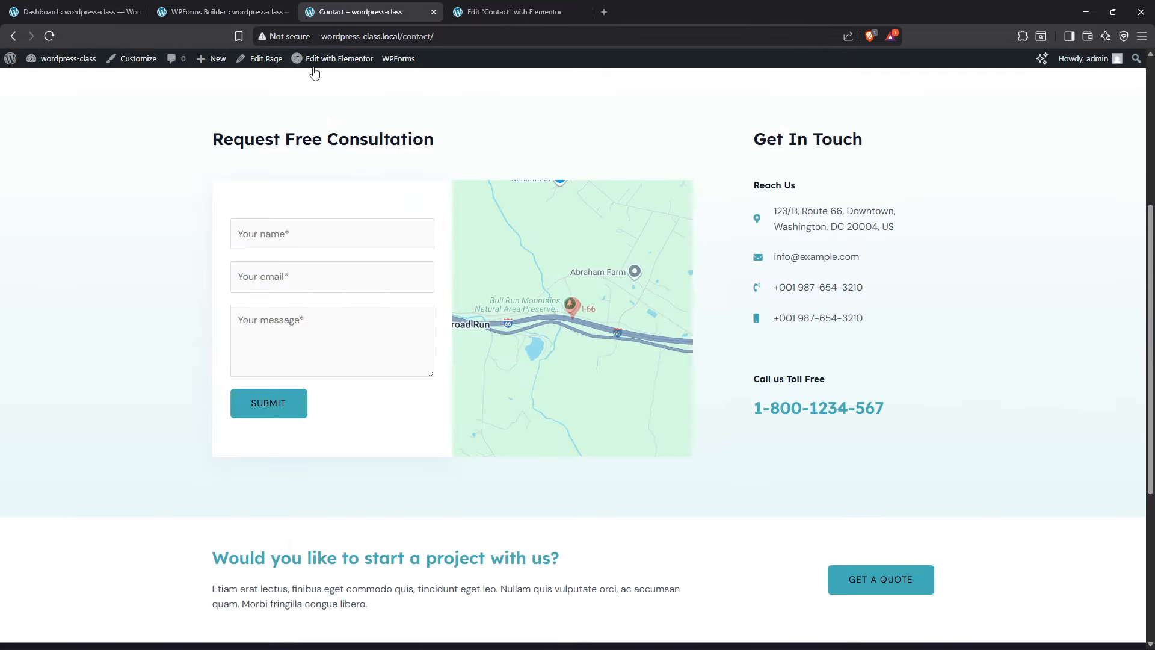
Try to open the Name field's Smart Logic options in the form builder, and return to its General options
{"action": "left_click", "coordinate": [226, 9]}
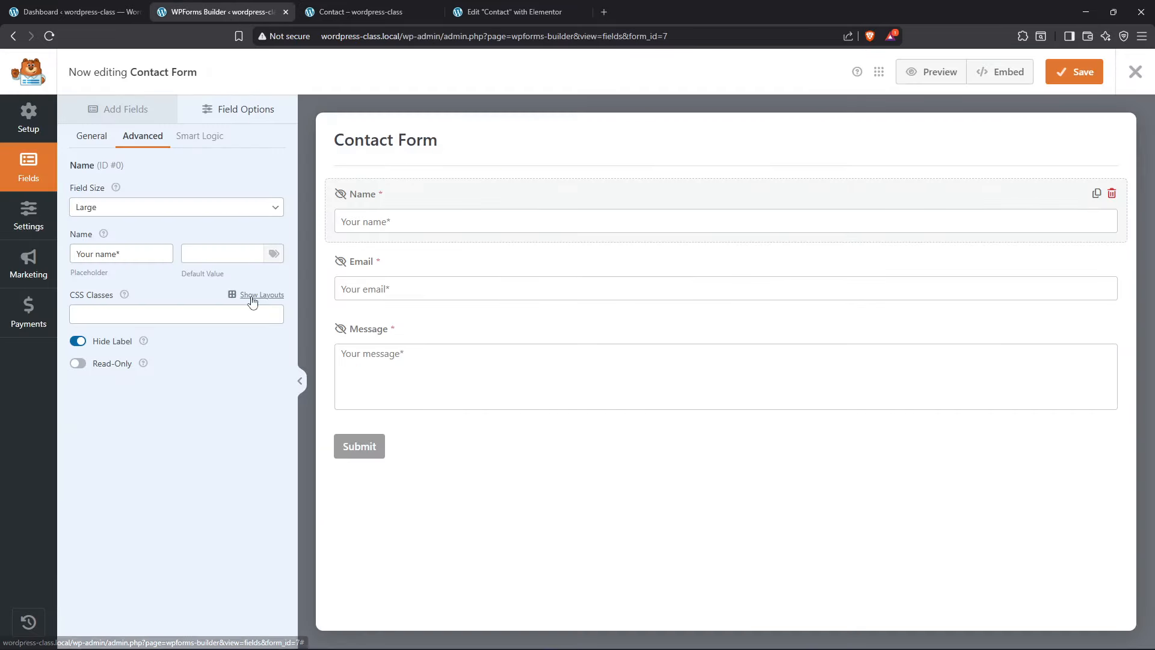
{"action": "left_click", "coordinate": [199, 136]}
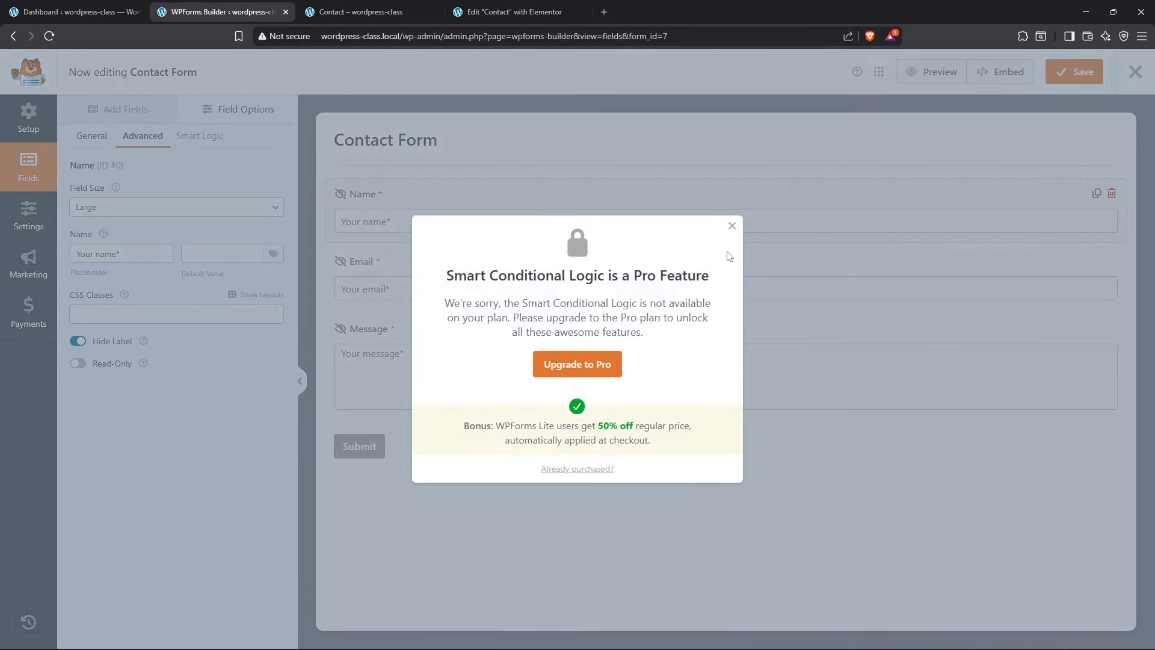
{"action": "left_click", "coordinate": [732, 226]}
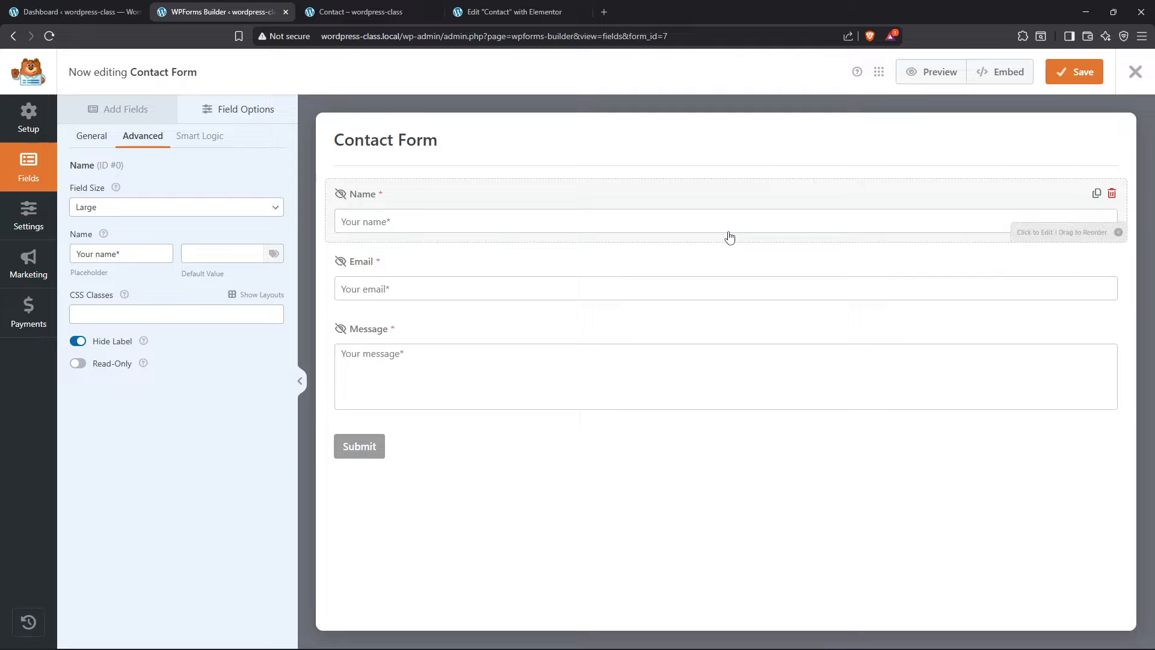
{"action": "left_click", "coordinate": [92, 138]}
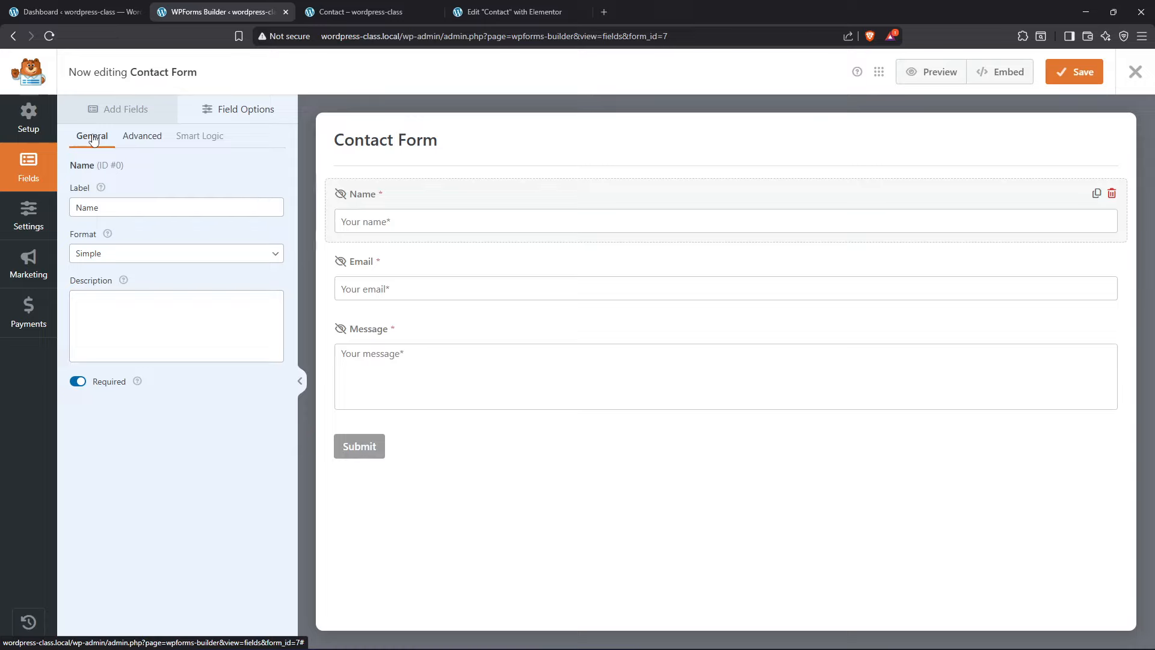
Open the Contact Form's setup section and browse the gallery of premade WPForms templates
{"action": "left_click", "coordinate": [34, 124]}
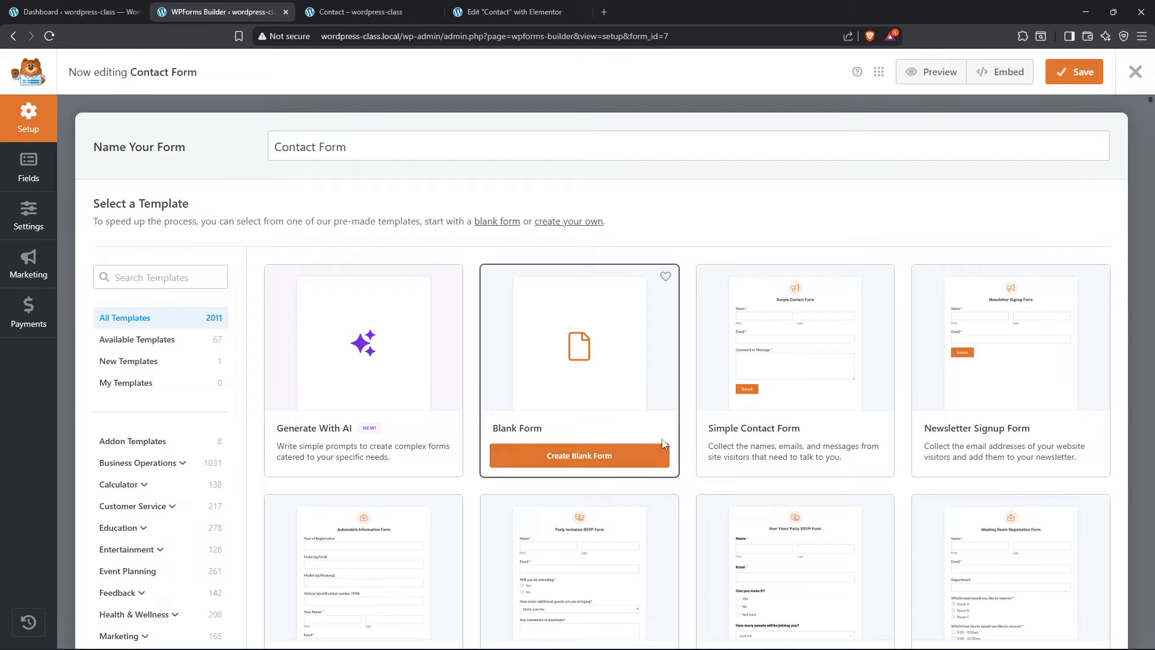
{"action": "scroll", "coordinate": [656, 436], "scroll_direction": "down", "scroll_amount": 5}
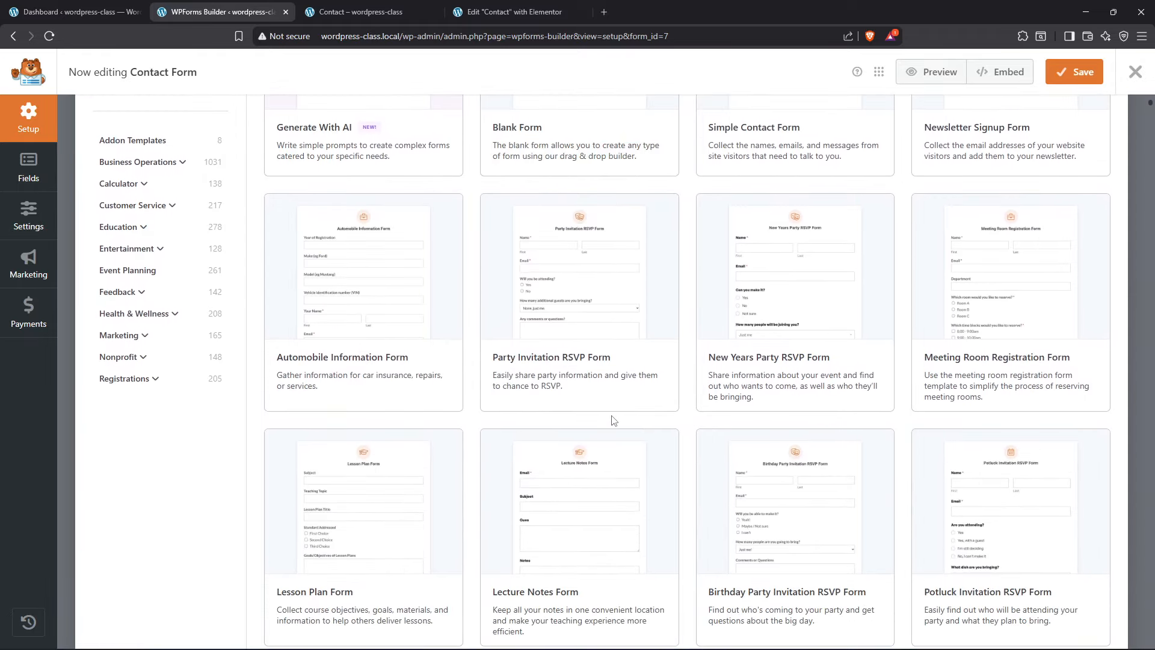
{"action": "scroll", "coordinate": [614, 420], "scroll_direction": "down", "scroll_amount": 4}
{"action": "mouse_move", "coordinate": [798, 335]}
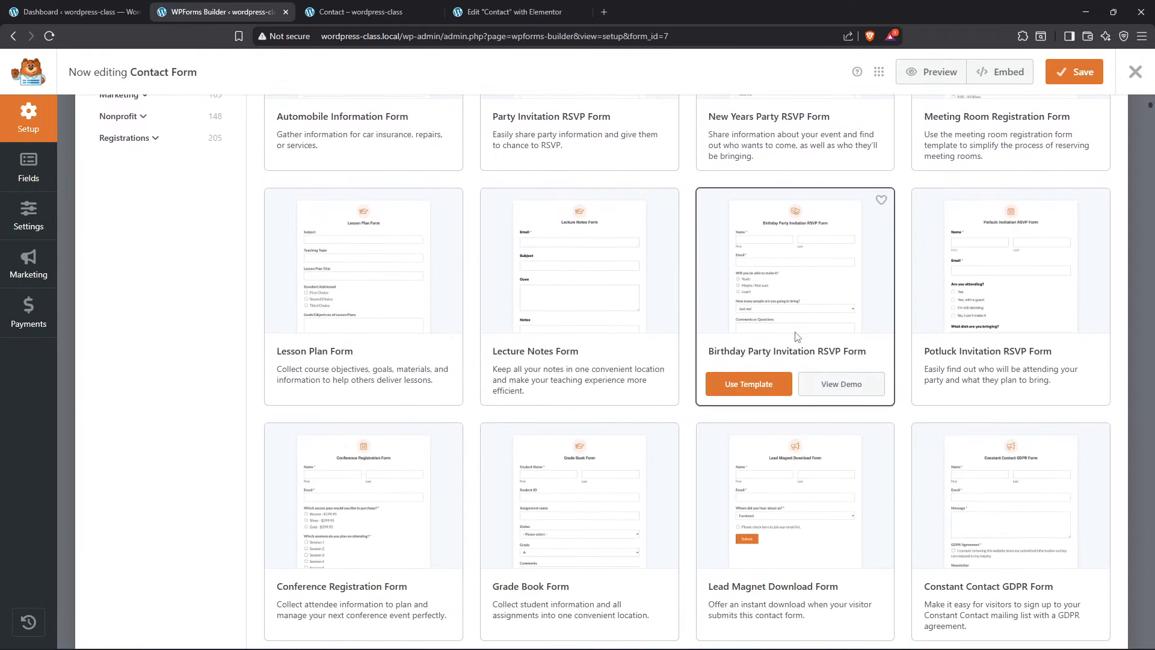
{"action": "scroll", "coordinate": [471, 422], "scroll_direction": "down", "scroll_amount": 5}
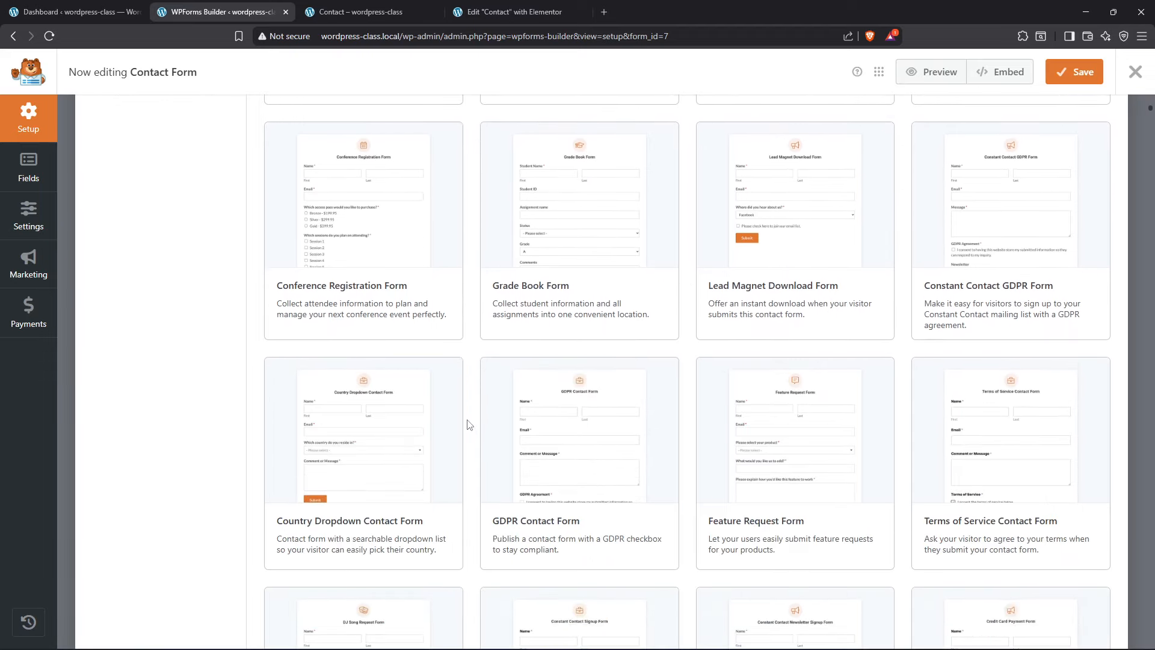
{"action": "scroll", "coordinate": [469, 425], "scroll_direction": "down", "scroll_amount": 4}
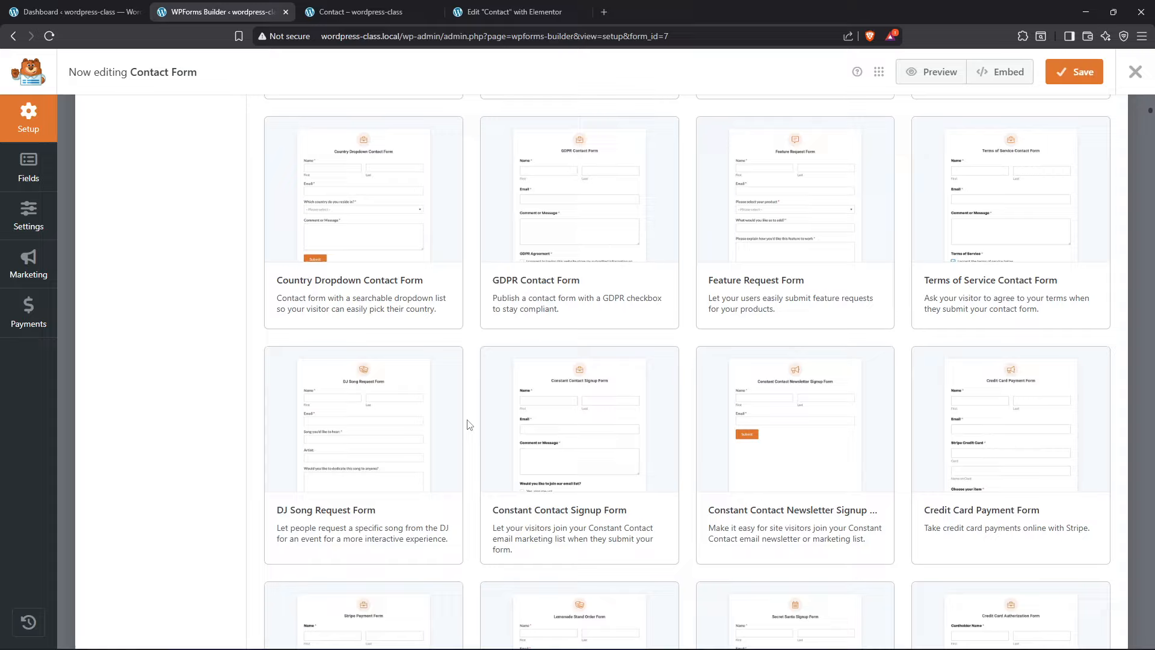
{"action": "scroll", "coordinate": [469, 424], "scroll_direction": "up", "scroll_amount": 10}
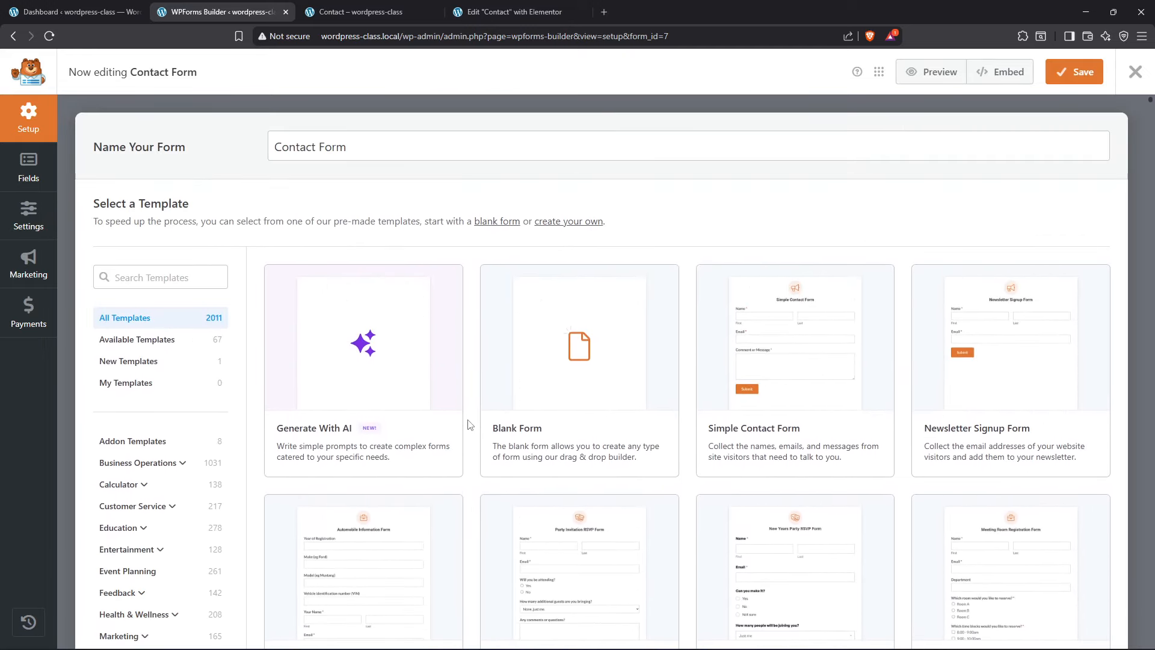
Filter the form templates by the Calculator category and look through the listed calculator forms
{"action": "scroll", "coordinate": [160, 451], "scroll_direction": "down", "scroll_amount": 3}
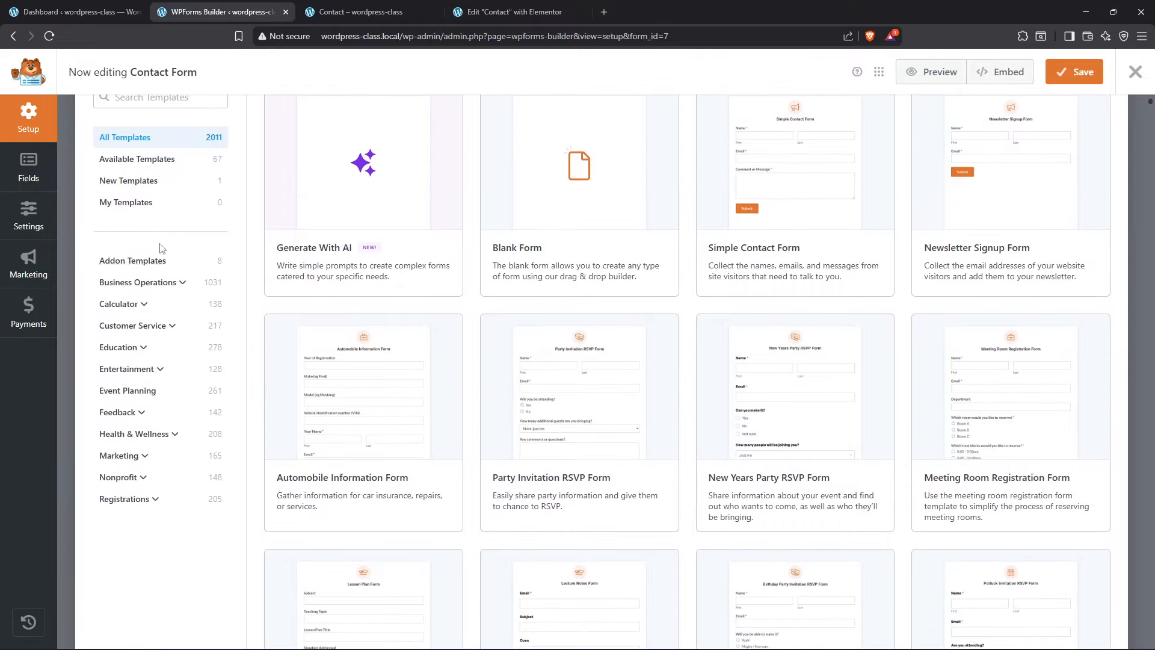
{"action": "left_click", "coordinate": [133, 309]}
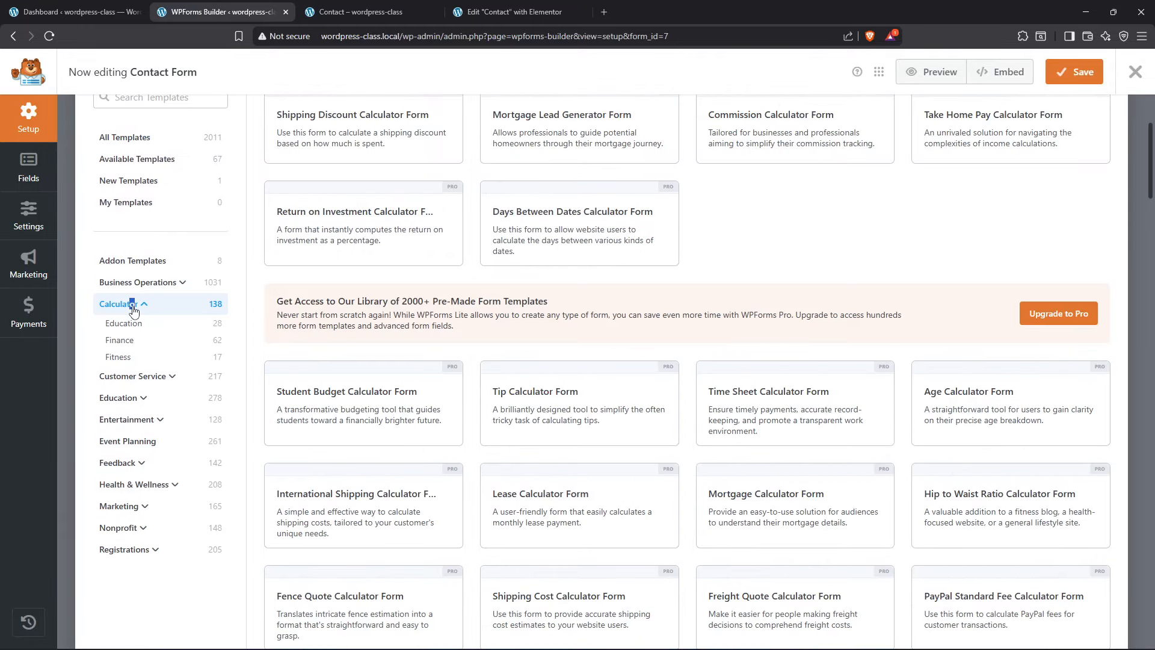
{"action": "left_click_drag", "start_coordinate": [128, 307], "coordinate": [146, 320]}
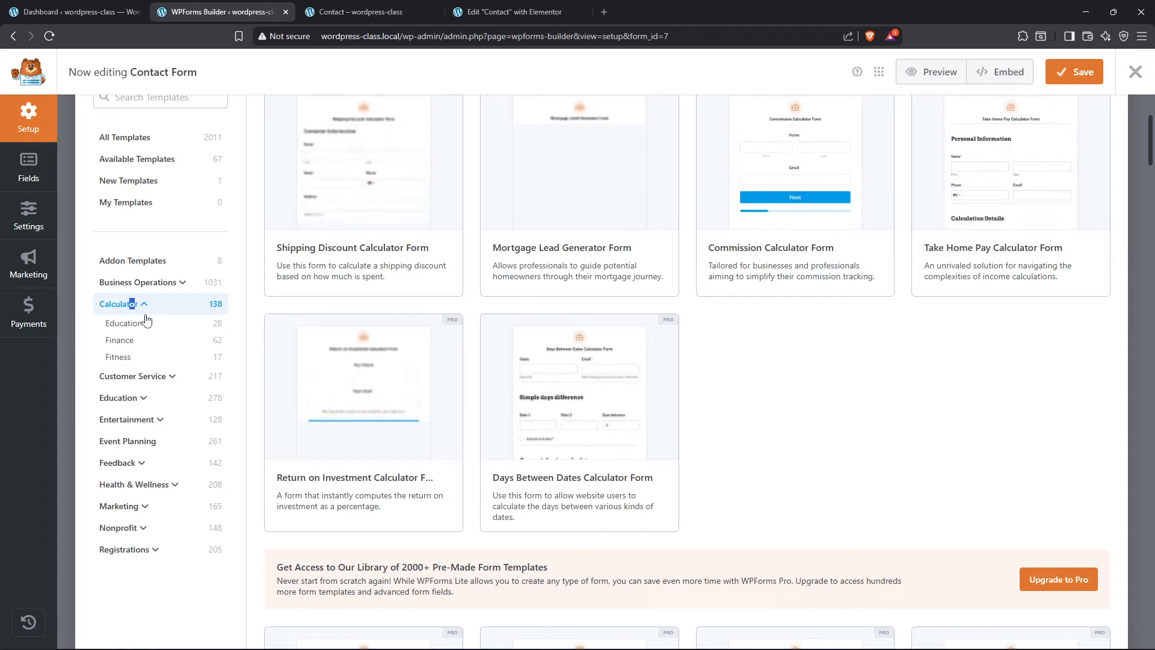
{"action": "scroll", "coordinate": [578, 289], "scroll_direction": "down", "scroll_amount": 5}
{"action": "scroll", "coordinate": [206, 396], "scroll_direction": "up", "scroll_amount": 6}
{"action": "scroll", "coordinate": [206, 397], "scroll_direction": "up", "scroll_amount": 1}
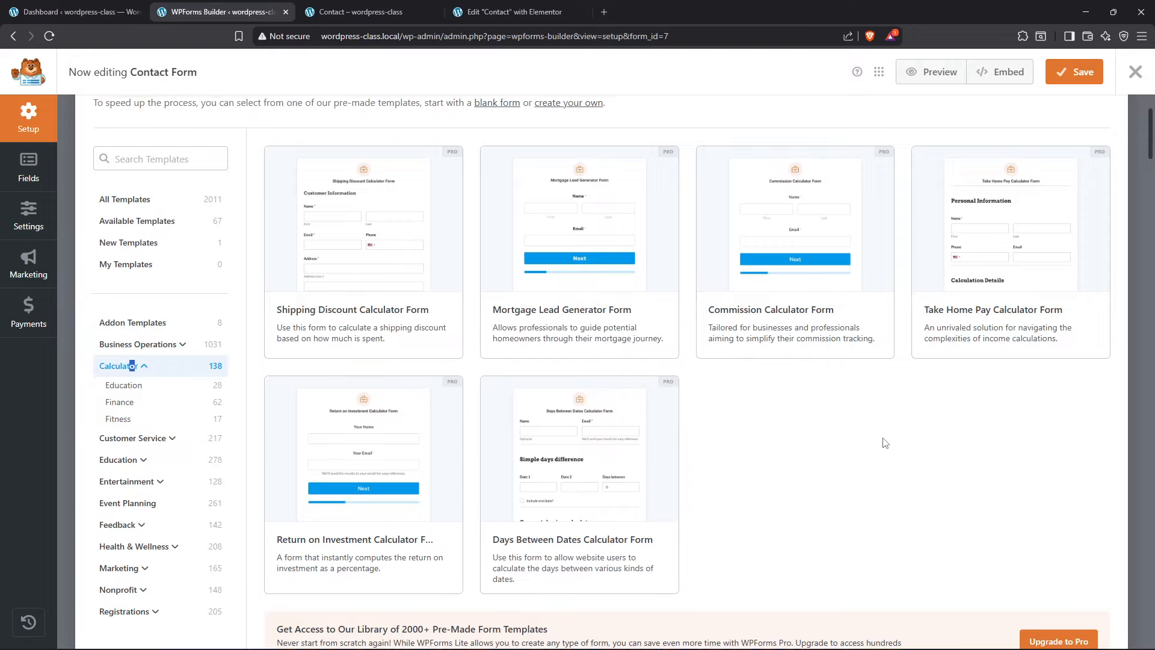
{"action": "scroll", "coordinate": [772, 444], "scroll_direction": "up", "scroll_amount": 2}
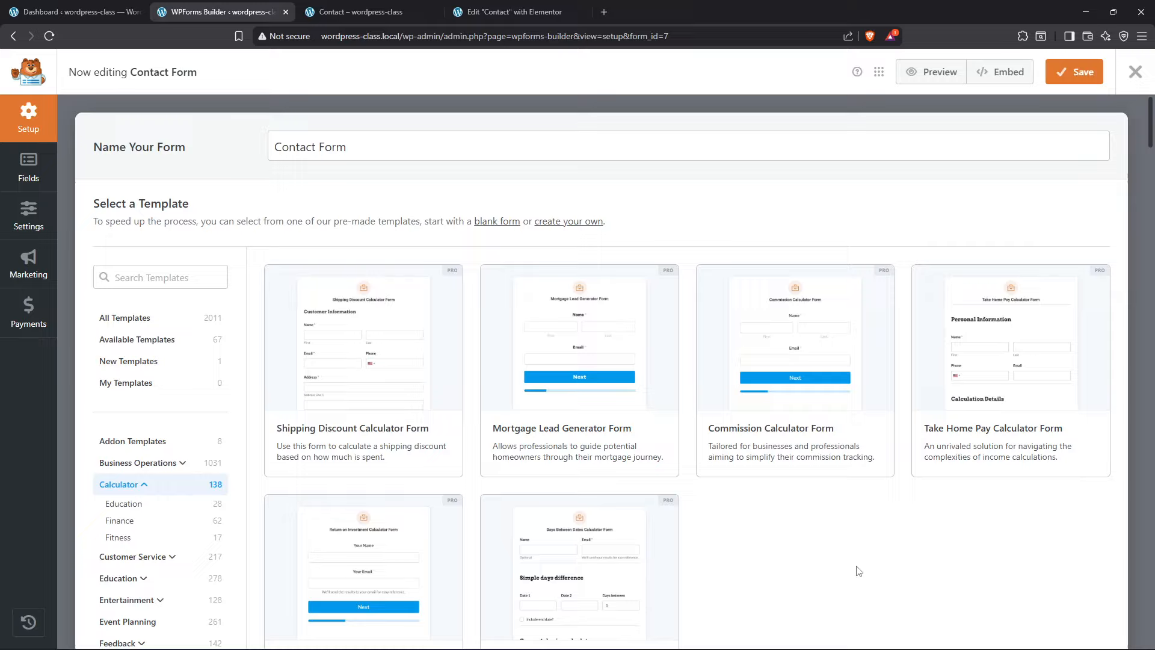
Open the form's settings and examine the Spam Protection and Security options, including the additional captcha and filter services
{"action": "left_click", "coordinate": [40, 215]}
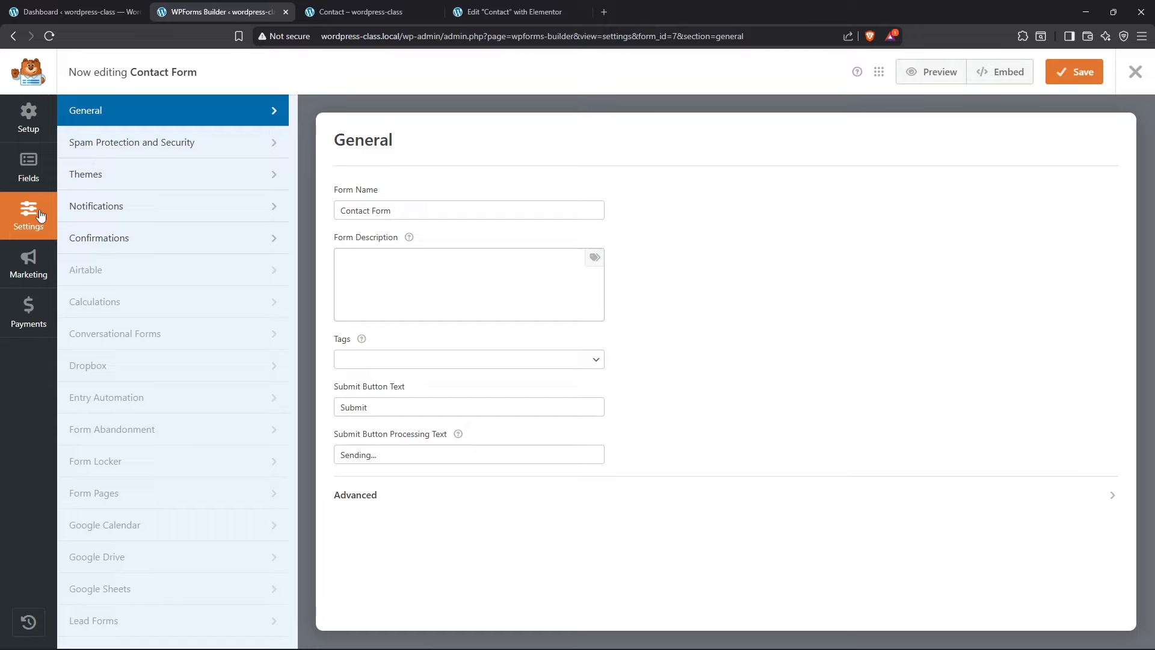
{"action": "left_click", "coordinate": [142, 142]}
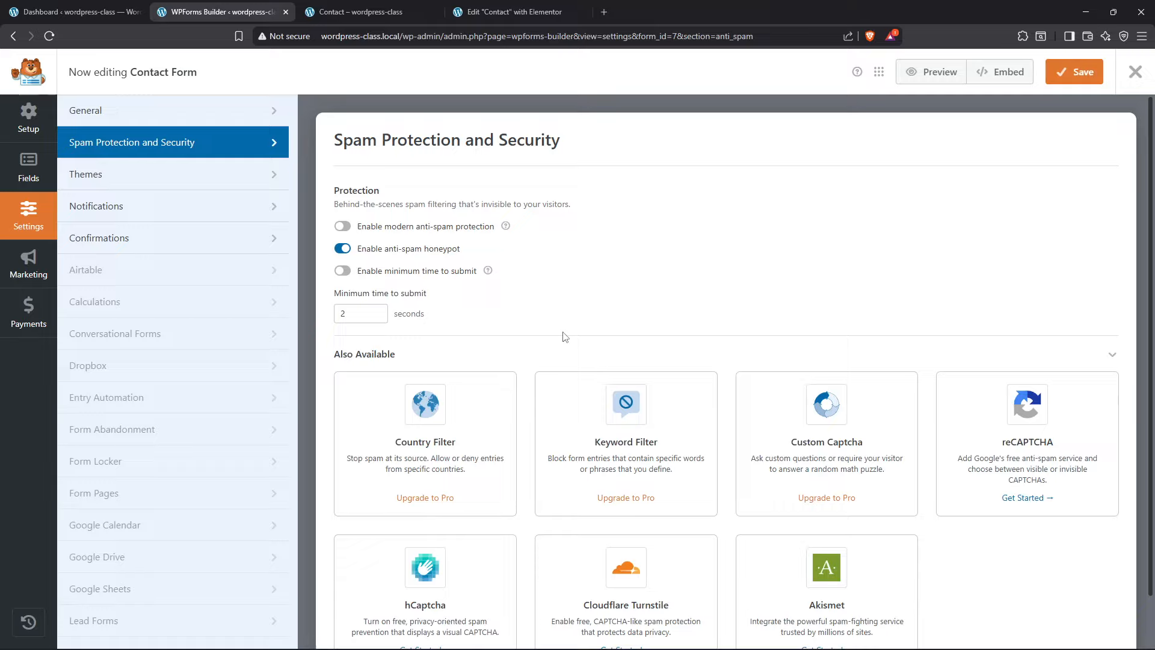
{"action": "scroll", "coordinate": [490, 338], "scroll_direction": "down", "scroll_amount": 1}
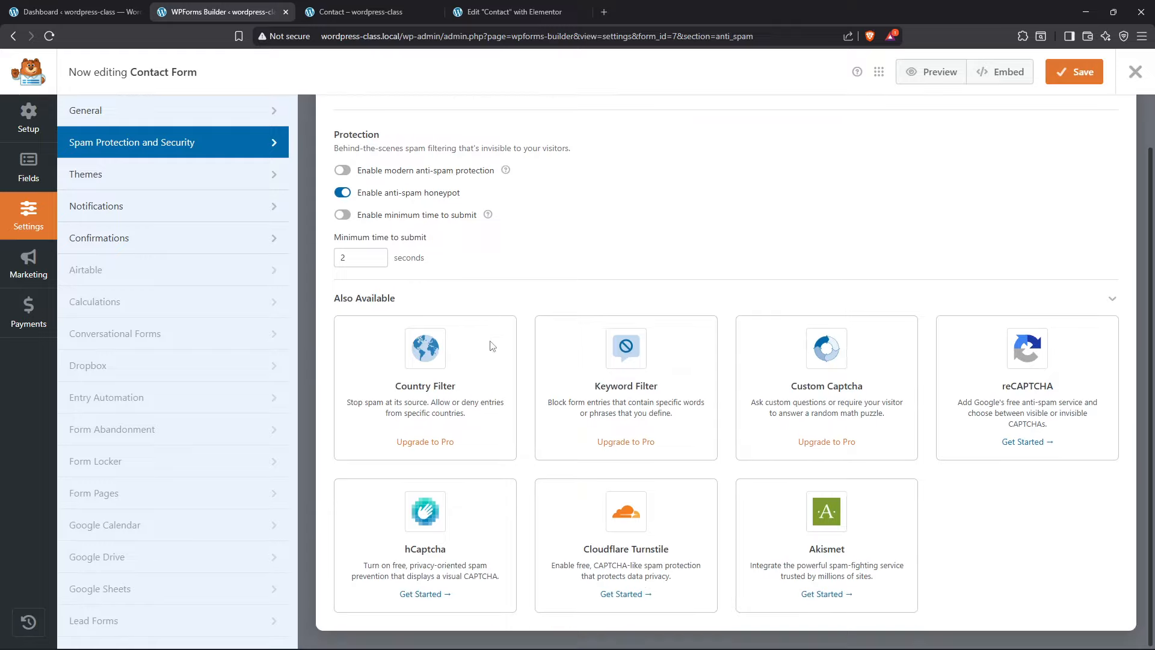
{"action": "scroll", "coordinate": [590, 387], "scroll_direction": "up", "scroll_amount": 1}
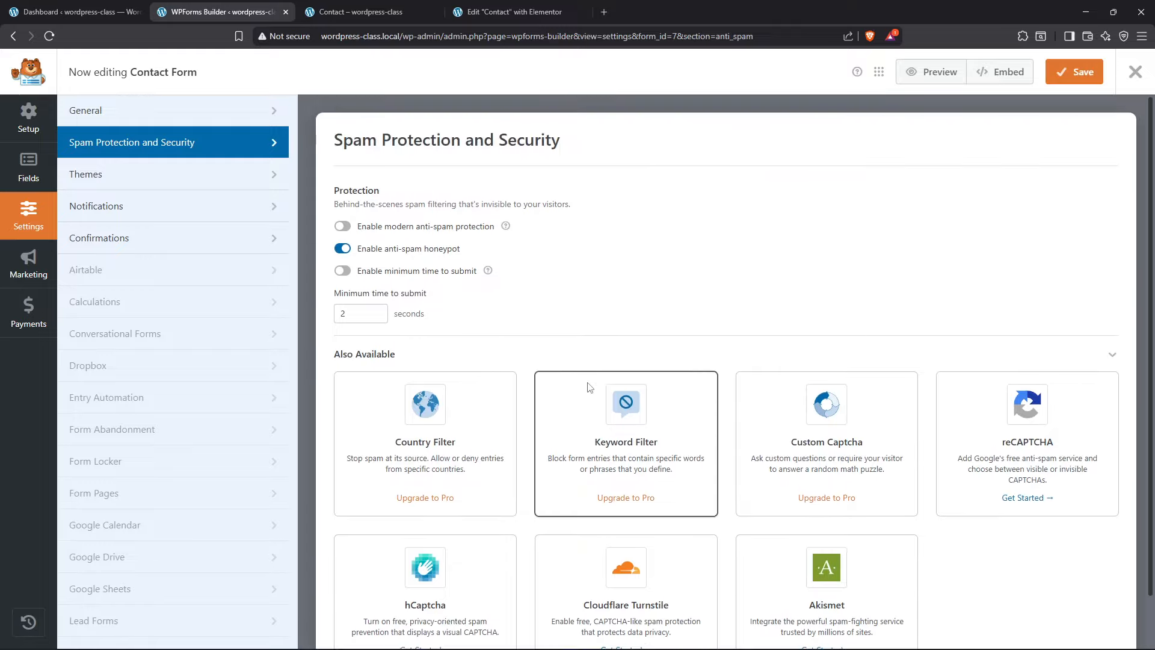
Examine the form's Themes settings, covering both the General styles and the Advanced custom CSS options, and return to the settings list
{"action": "left_click", "coordinate": [130, 183]}
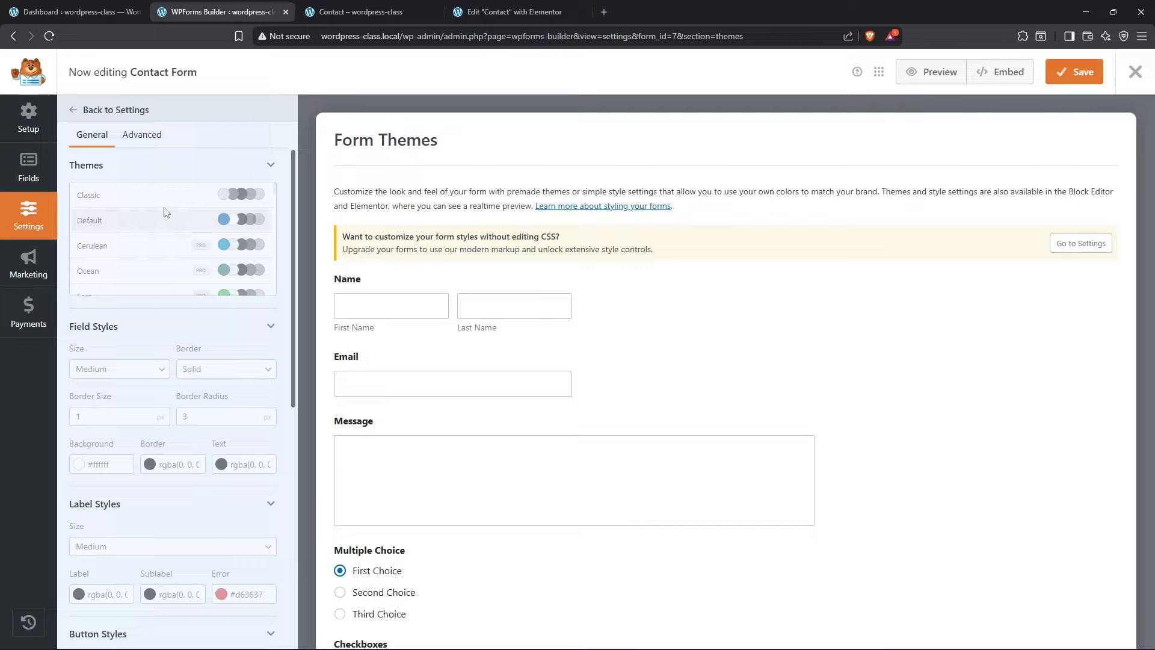
{"action": "scroll", "coordinate": [150, 247], "scroll_direction": "down", "scroll_amount": 3}
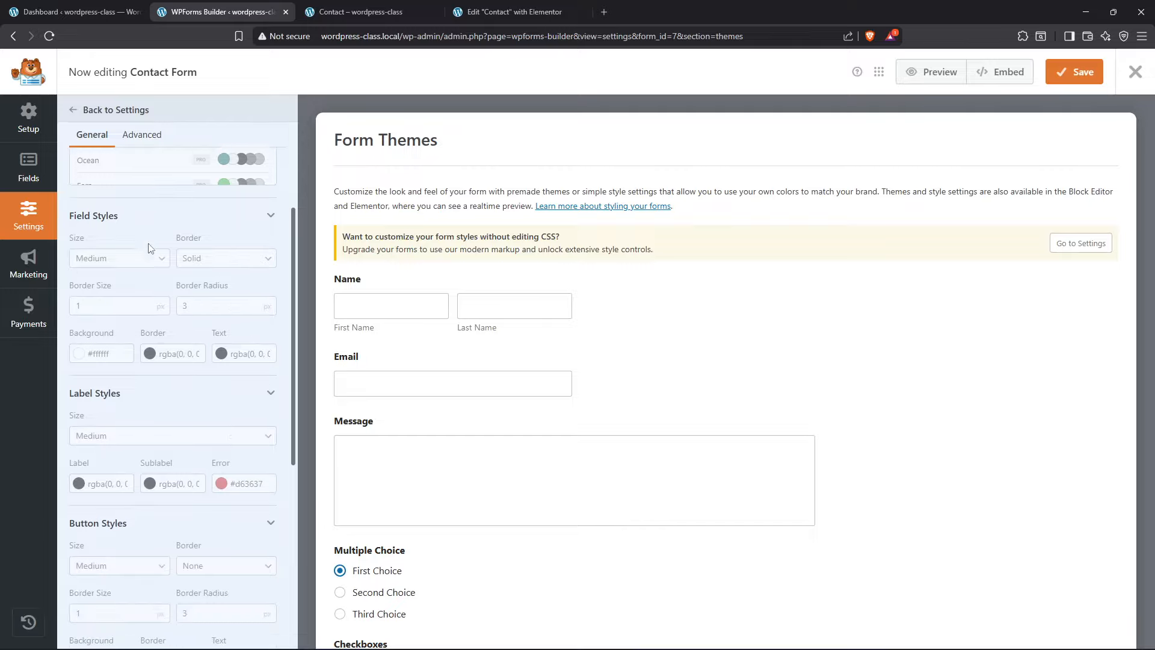
{"action": "scroll", "coordinate": [150, 247], "scroll_direction": "down", "scroll_amount": 3}
{"action": "scroll", "coordinate": [150, 244], "scroll_direction": "up", "scroll_amount": 5}
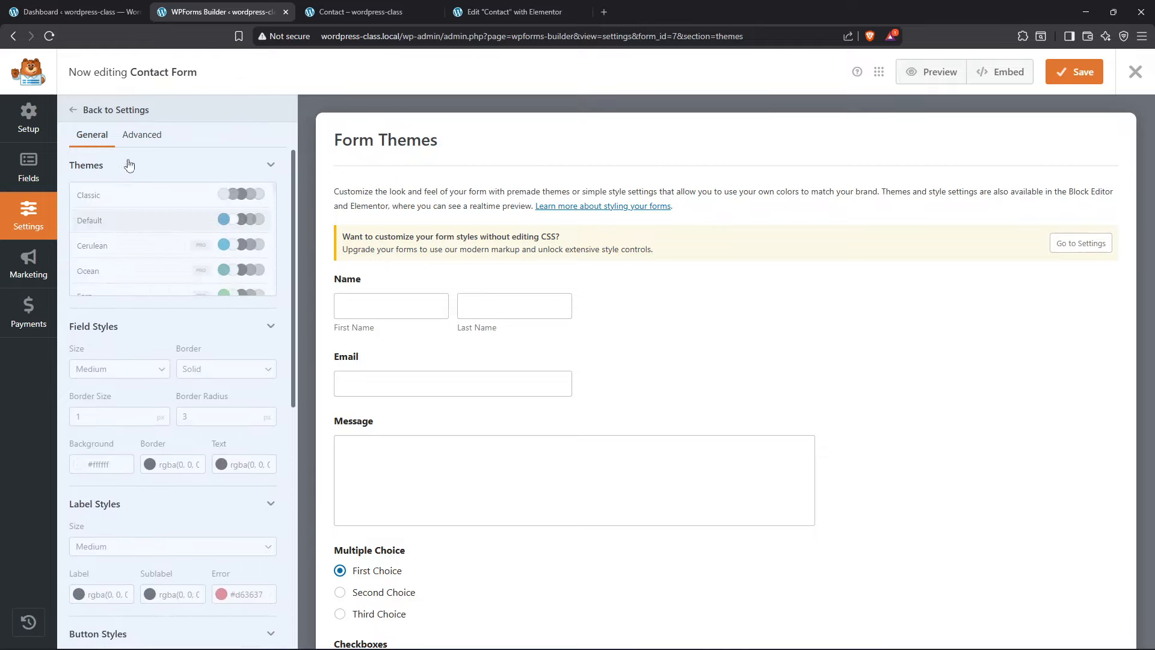
{"action": "left_click", "coordinate": [149, 135]}
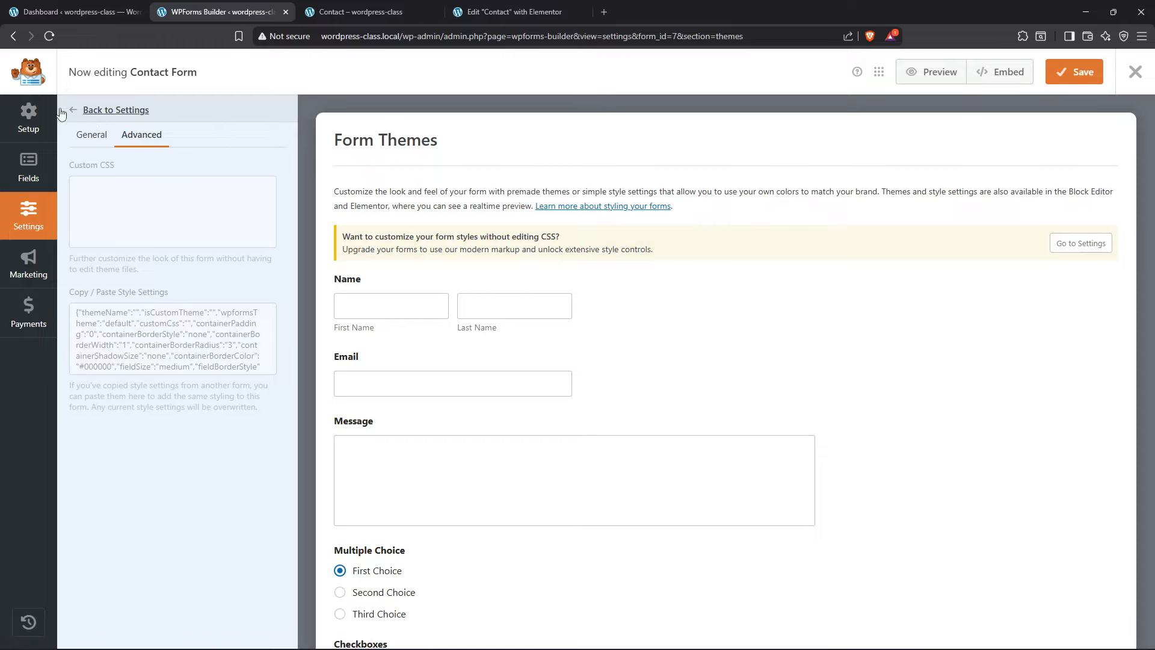
{"action": "left_click", "coordinate": [85, 112]}
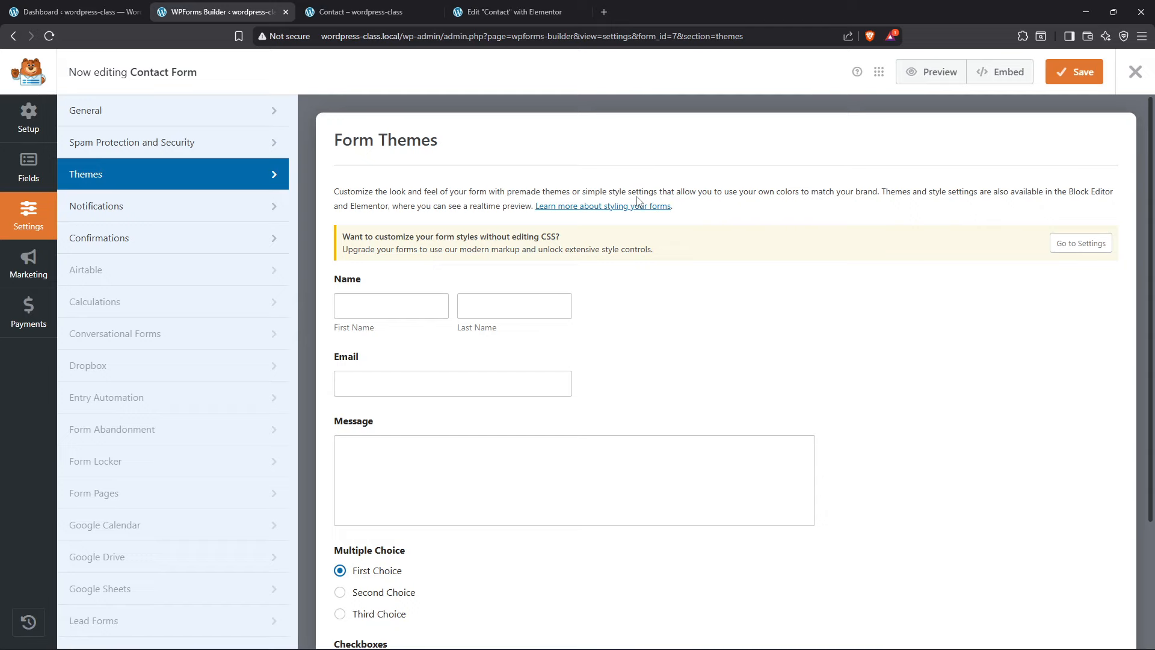
{"action": "left_click", "coordinate": [72, 12]}
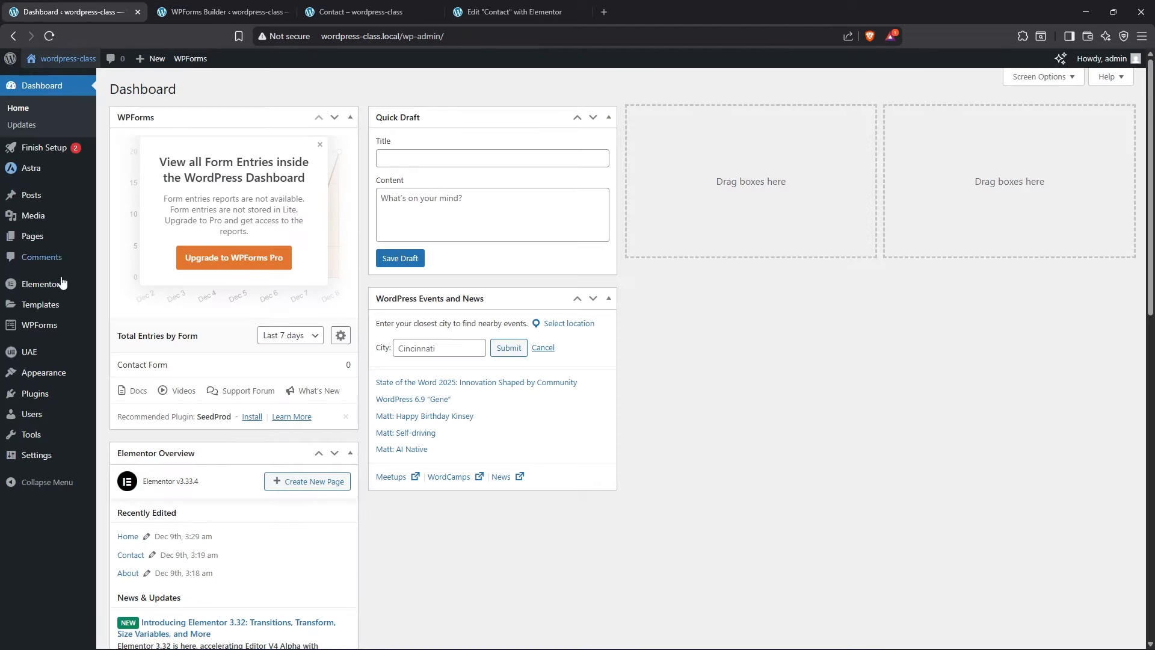
{"action": "mouse_move", "coordinate": [44, 274]}
{"action": "left_click", "coordinate": [223, 11]}
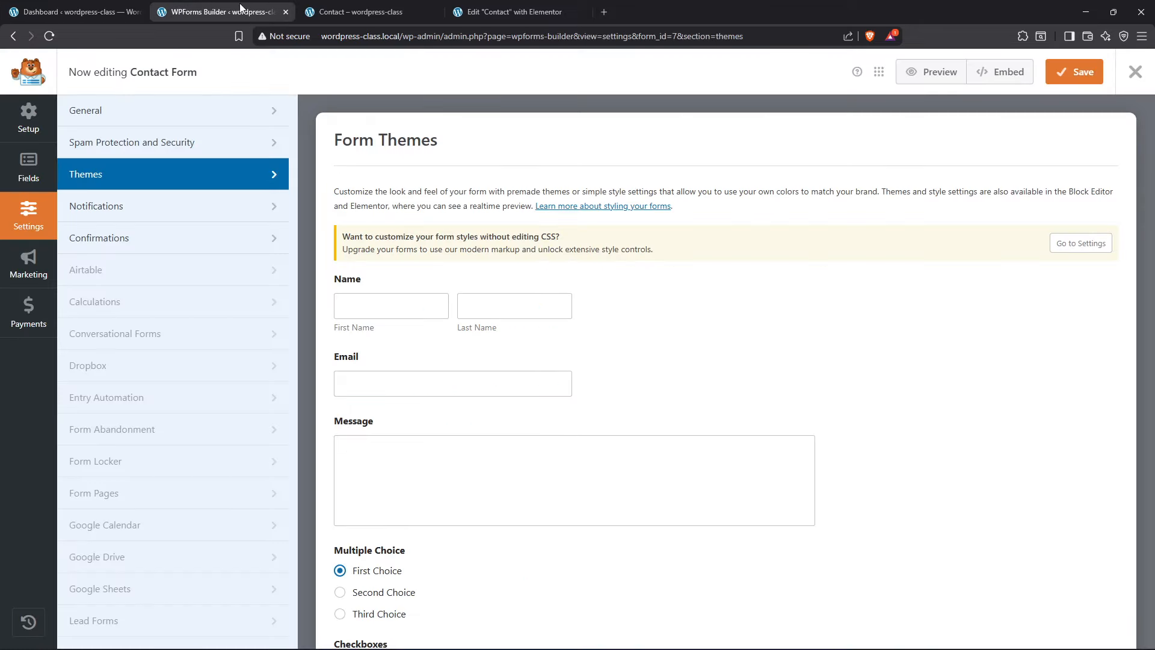
Examine the Contact Form's embed options, including manual embedding and the shortcode alternative, and close the dialog
{"action": "left_click", "coordinate": [1017, 76]}
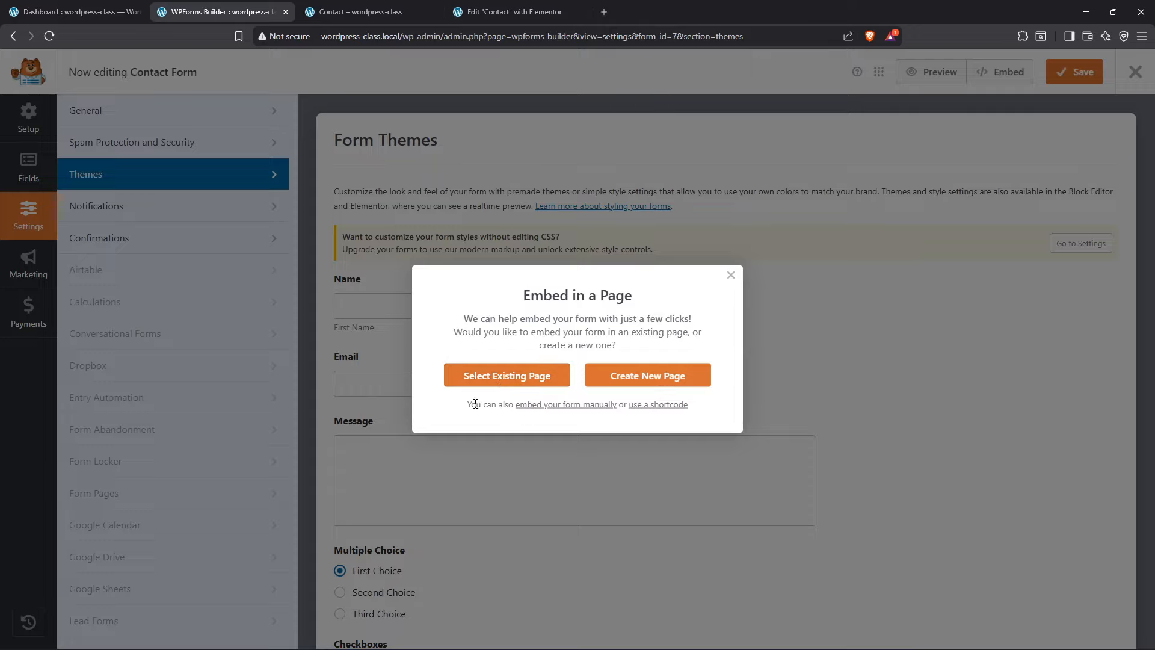
{"action": "left_click_drag", "start_coordinate": [467, 404], "coordinate": [689, 405]}
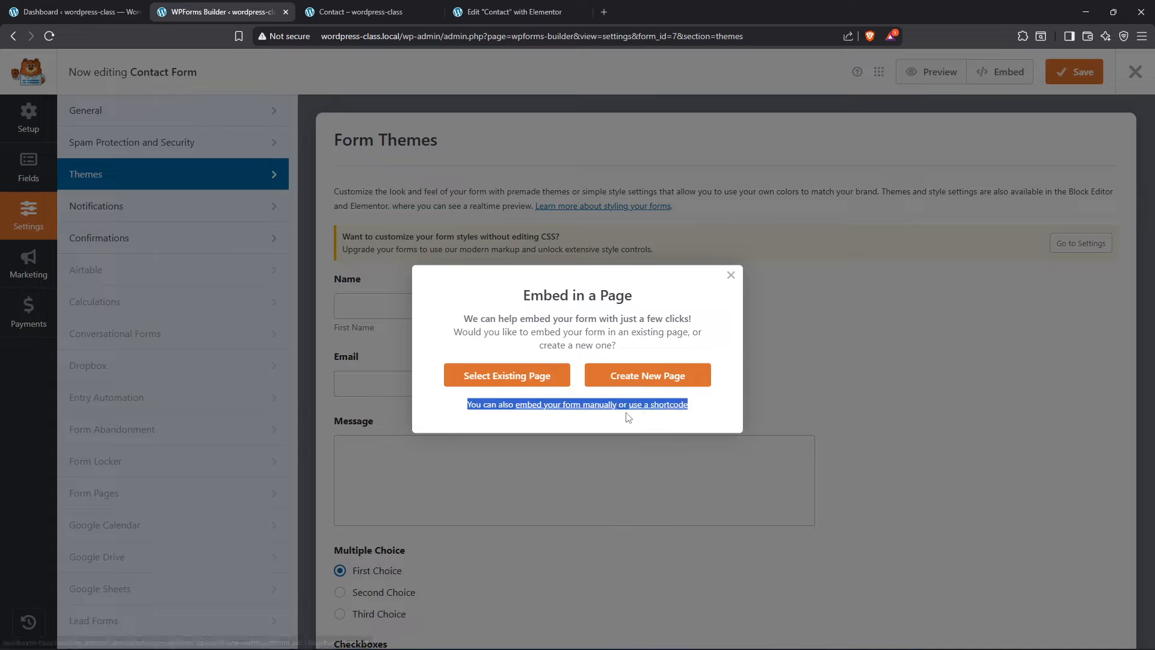
{"action": "left_click", "coordinate": [712, 406]}
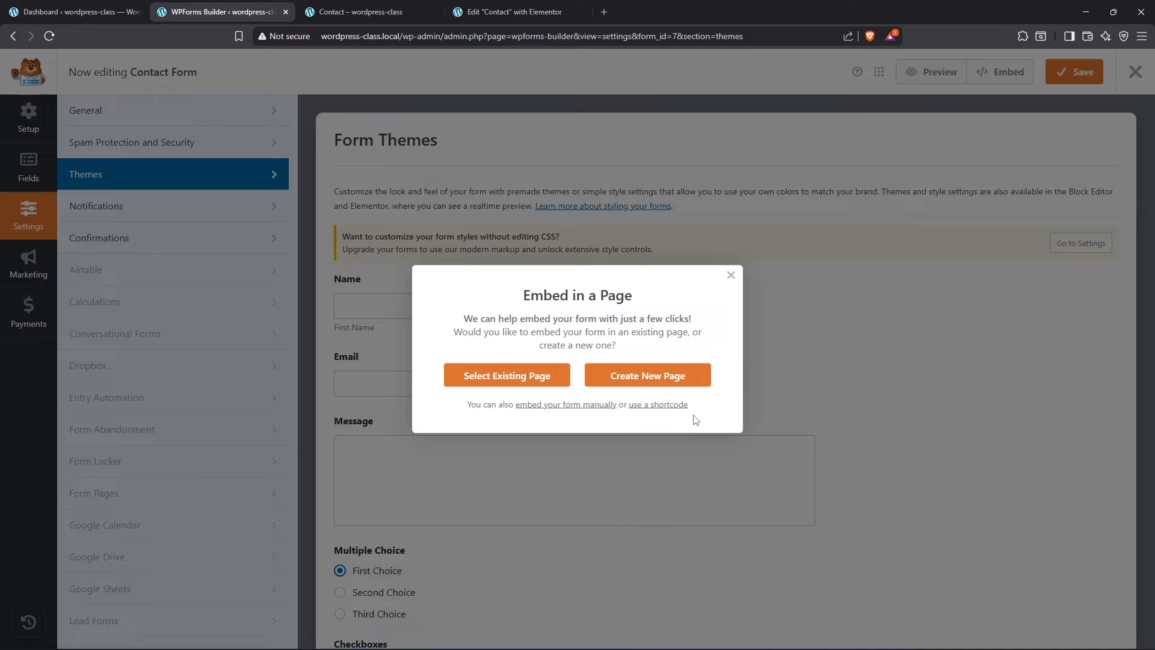
{"action": "left_click_drag", "start_coordinate": [691, 405], "coordinate": [629, 405]}
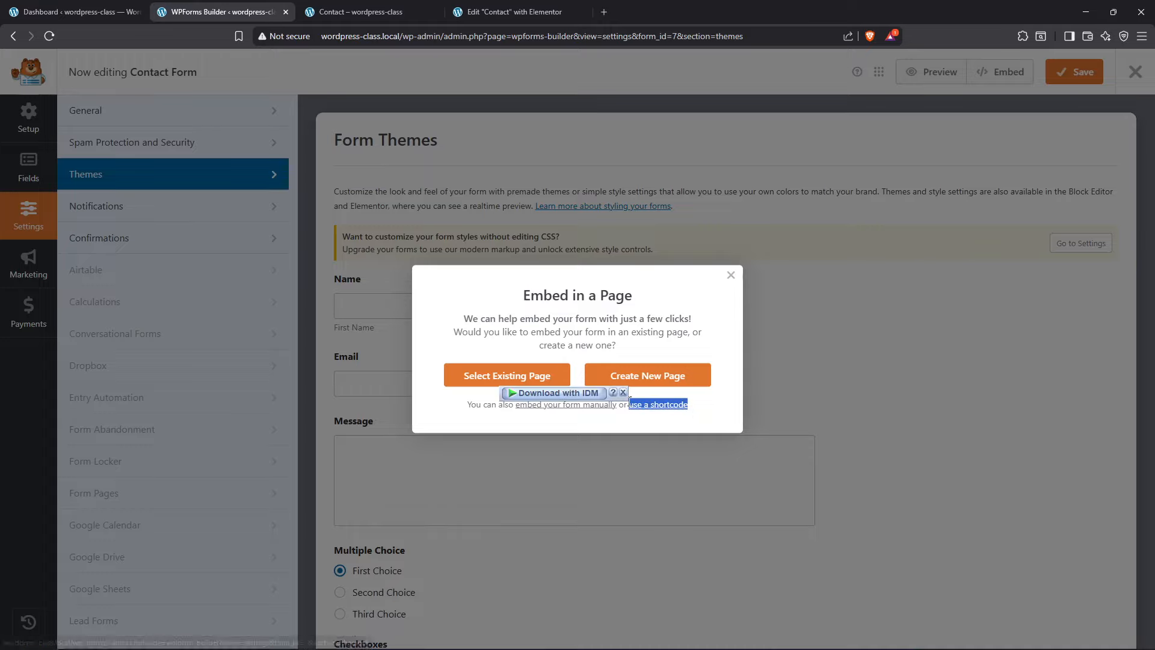
{"action": "left_click", "coordinate": [705, 406]}
{"action": "left_click", "coordinate": [731, 275]}
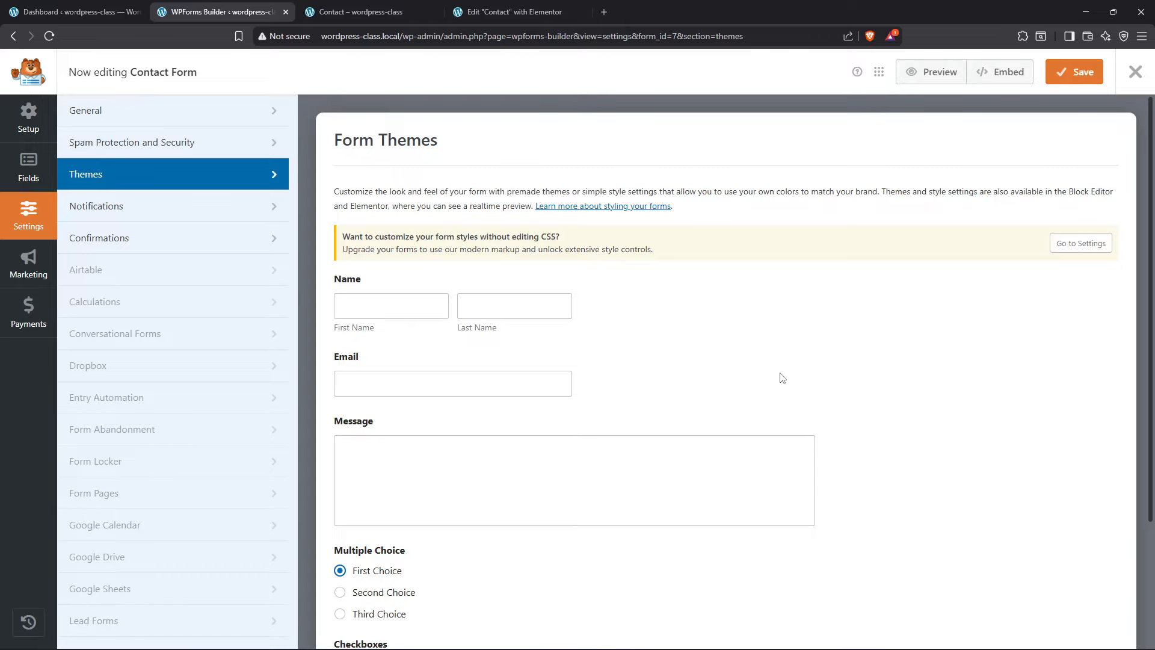
Go to the WPForms overview in the WordPress dashboard tab and copy the Contact Form's shortcode [wpforms id="7"]
{"action": "left_click", "coordinate": [512, 10]}
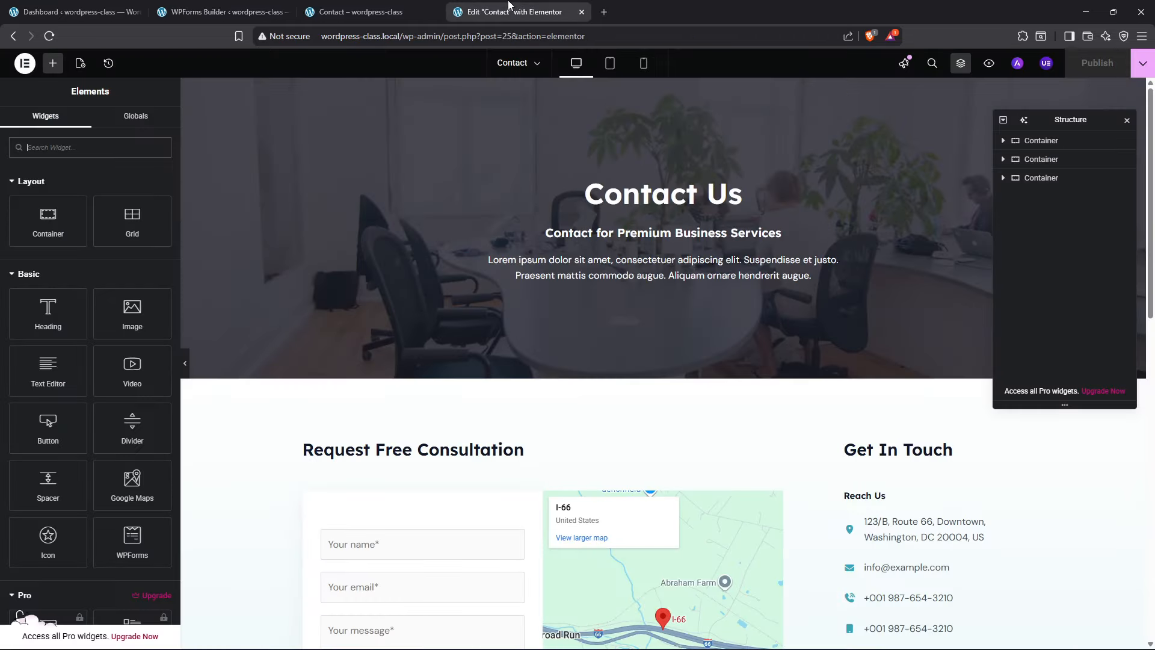
{"action": "left_click", "coordinate": [82, 12]}
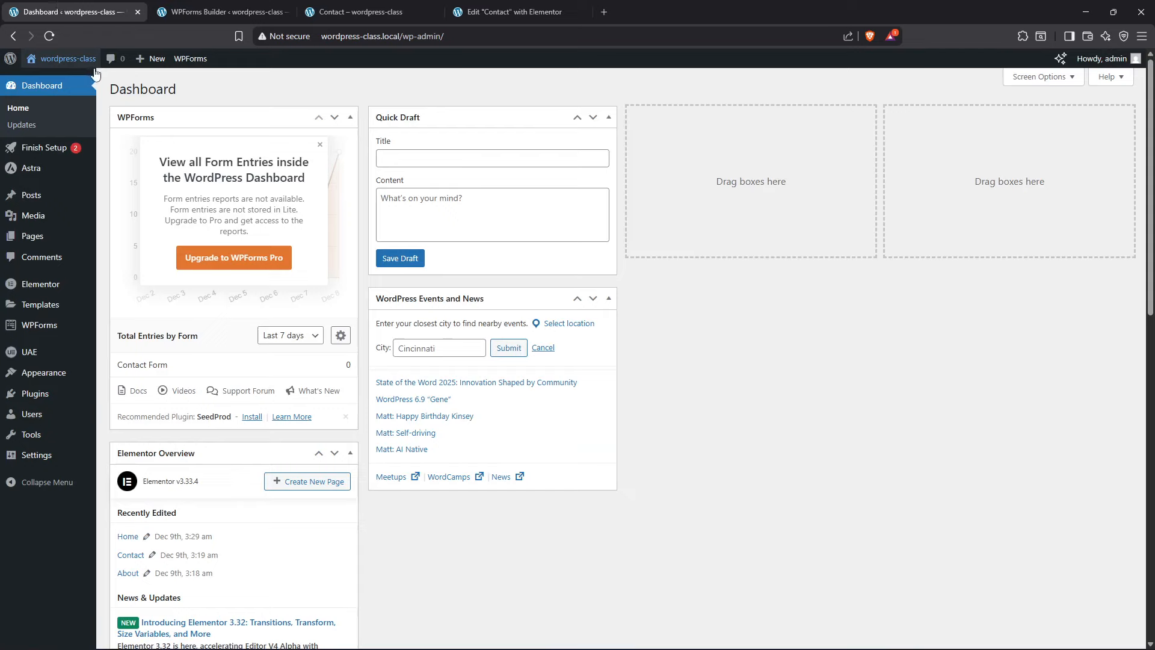
{"action": "mouse_move", "coordinate": [41, 304]}
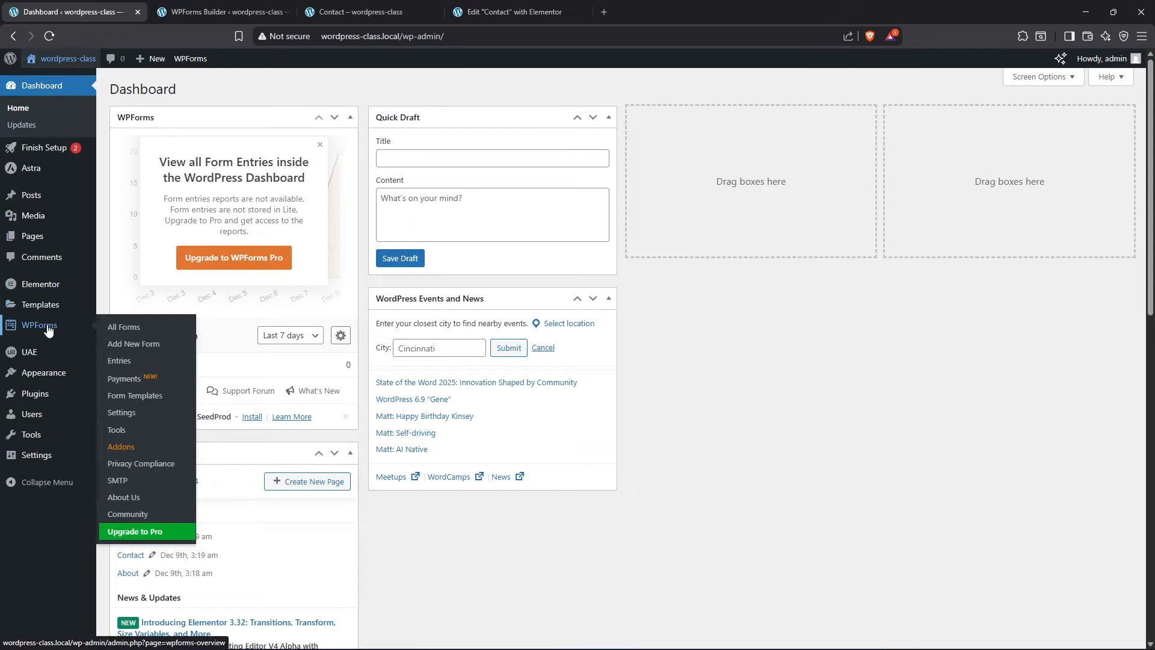
{"action": "left_click", "coordinate": [43, 326]}
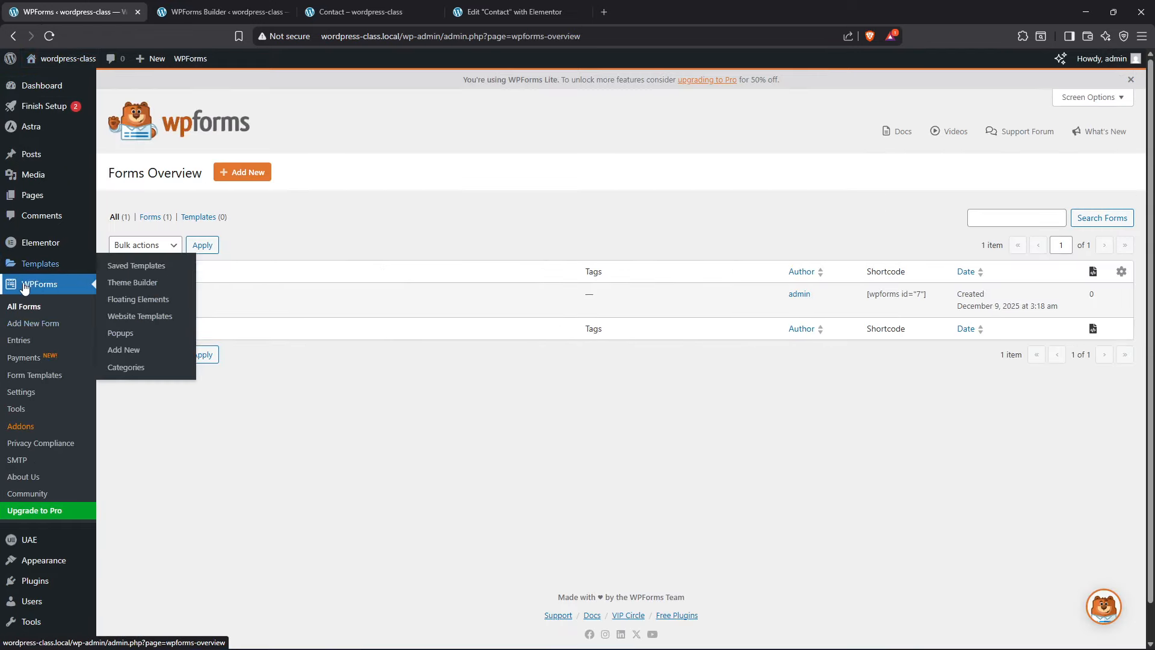
{"action": "left_click_drag", "start_coordinate": [867, 294], "coordinate": [943, 298]}
{"action": "right_click", "coordinate": [908, 306]}
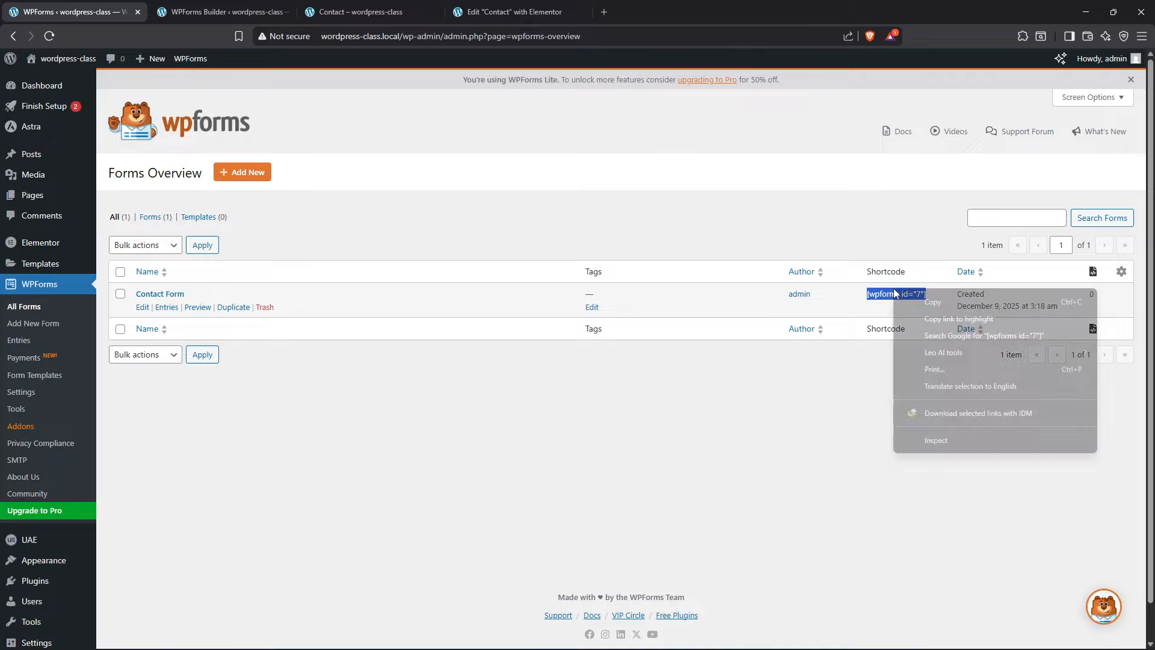
{"action": "left_click", "coordinate": [932, 303]}
Open the editor for a new page in a separate browser tab and switch to it
{"action": "mouse_move", "coordinate": [33, 201]}
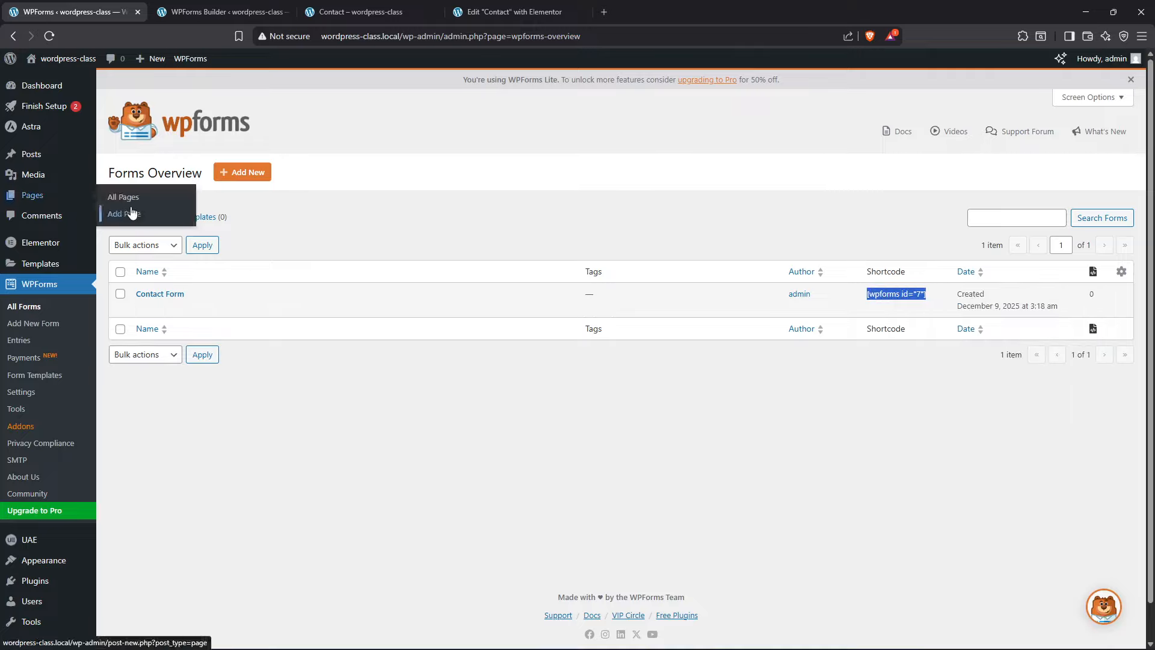
{"action": "right_click", "coordinate": [132, 219]}
{"action": "left_click", "coordinate": [187, 230]}
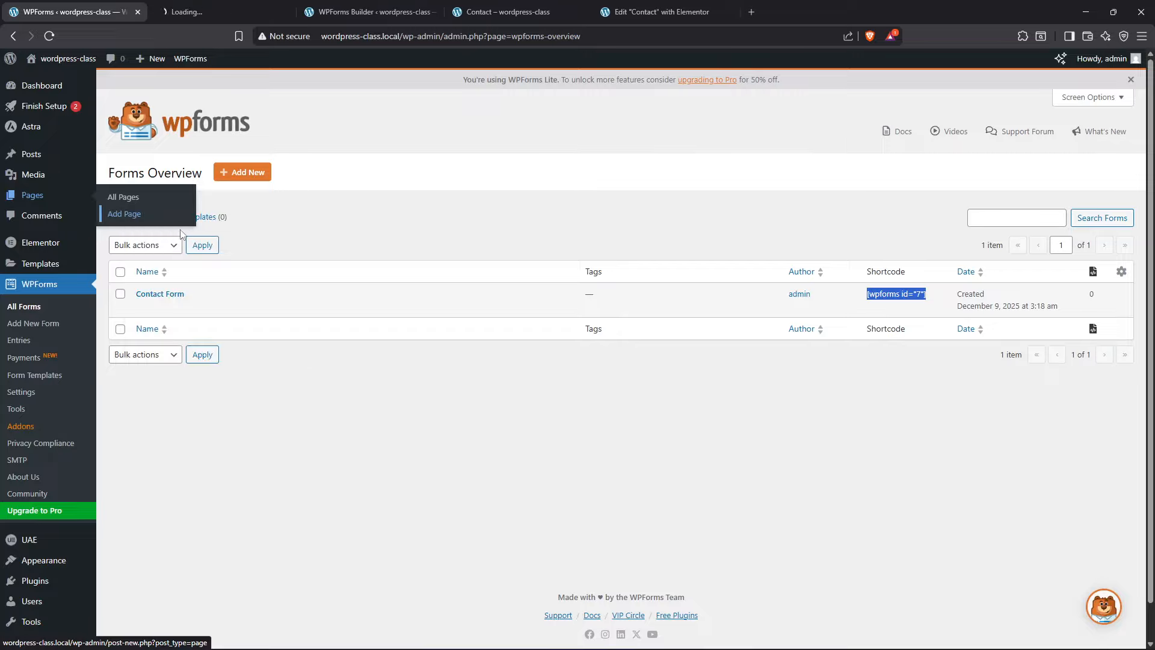
{"action": "left_click", "coordinate": [193, 8]}
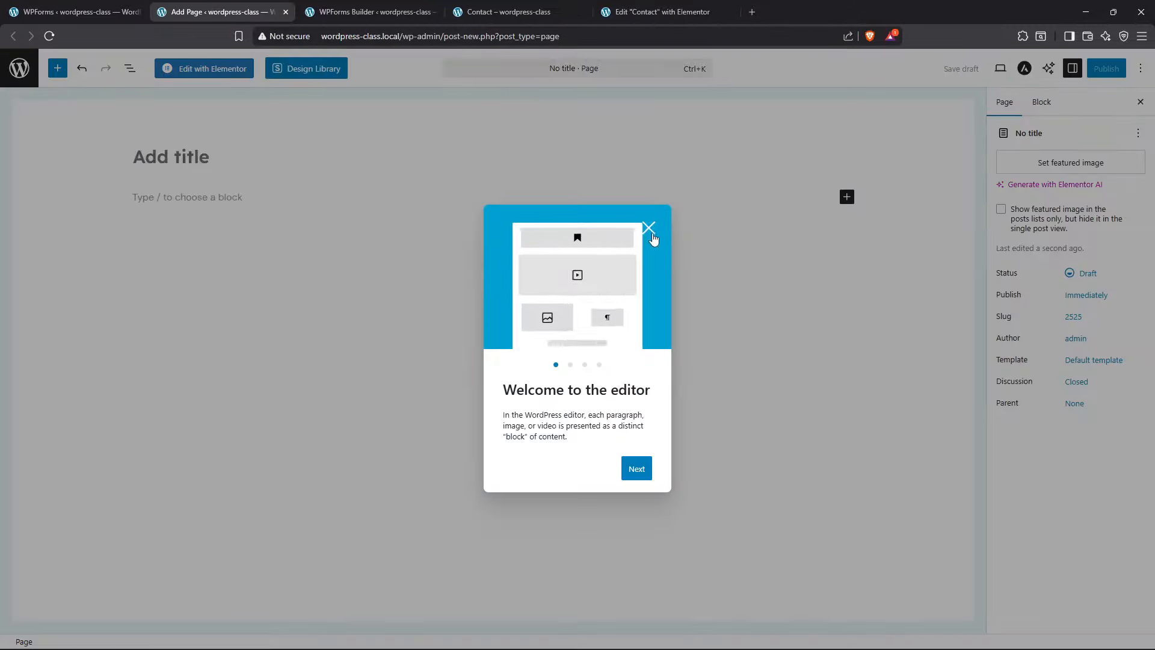
Dismiss the editor's welcome guide and title the new page "Form"
{"action": "left_click", "coordinate": [650, 229]}
{"action": "left_click", "coordinate": [202, 152]}
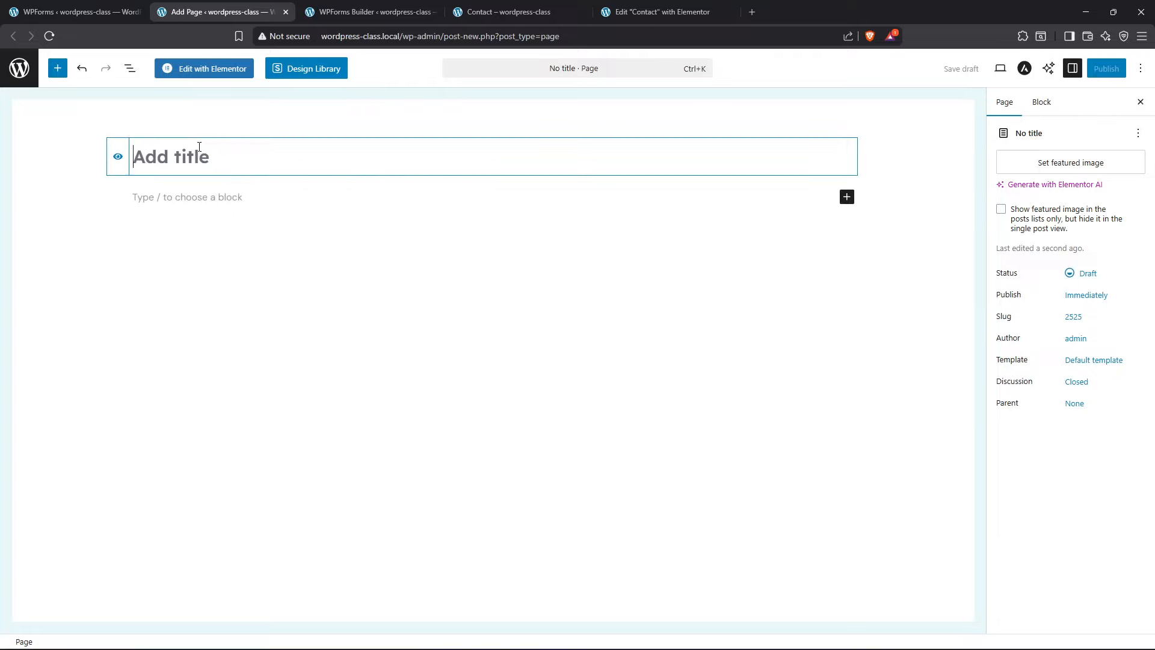
{"action": "type", "text": "Form"}
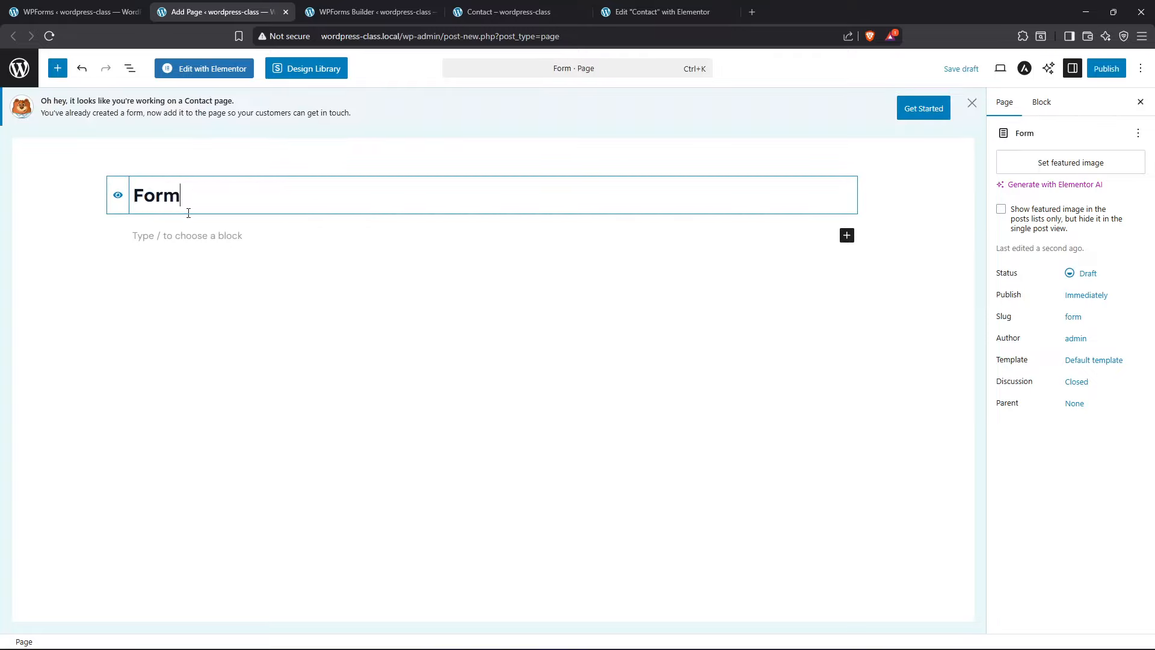
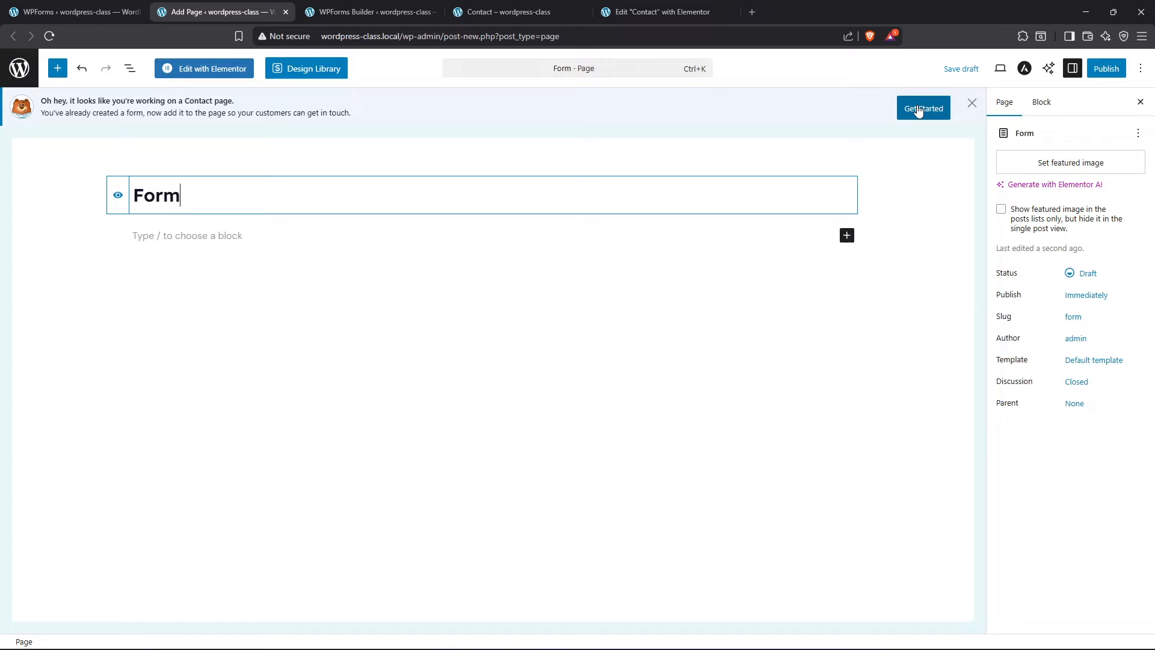
Add a Shortcode block below the page title and enter [wpforms id="7"] in it
{"action": "left_click", "coordinate": [192, 237]}
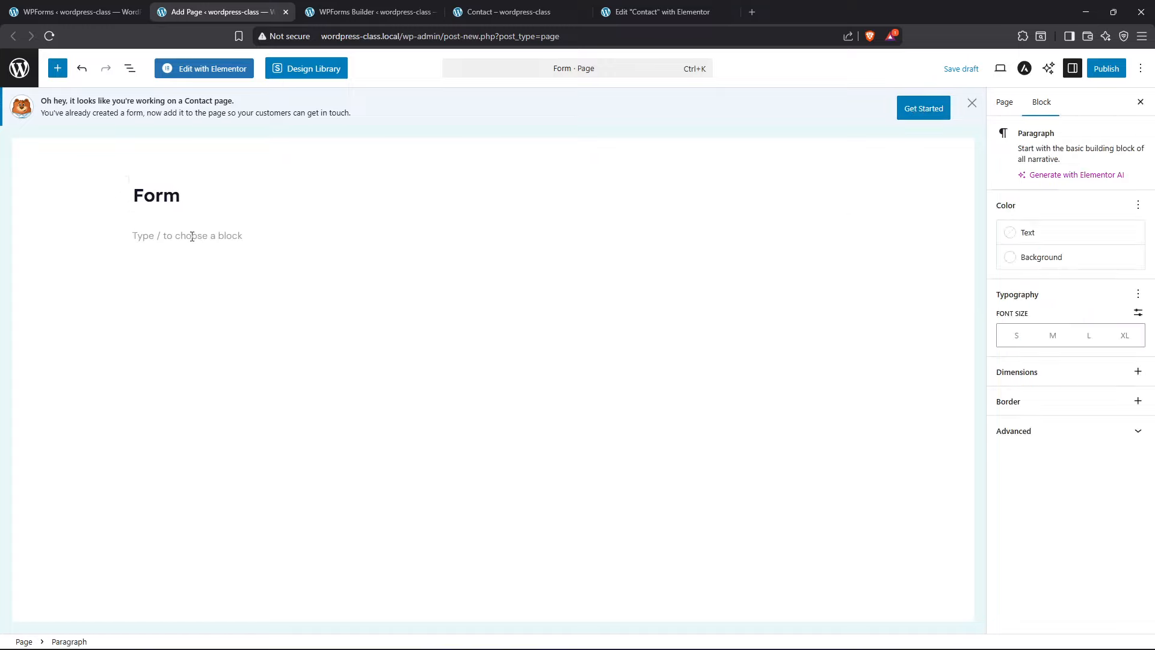
{"action": "type", "text": "/"}
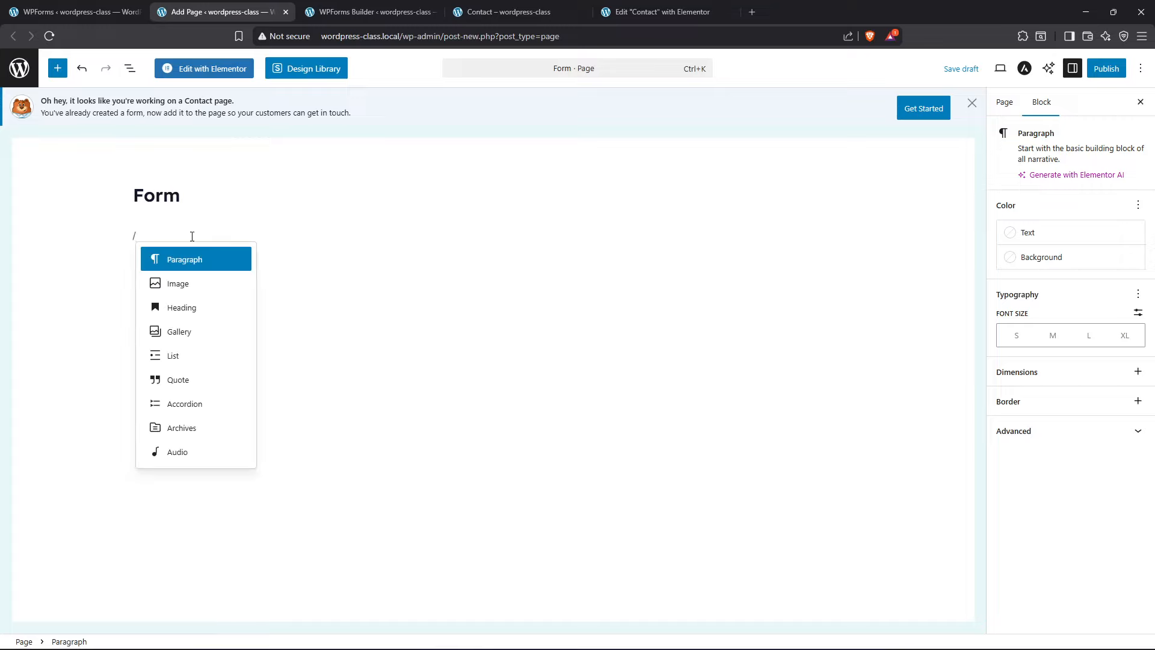
{"action": "type", "text": "s"}
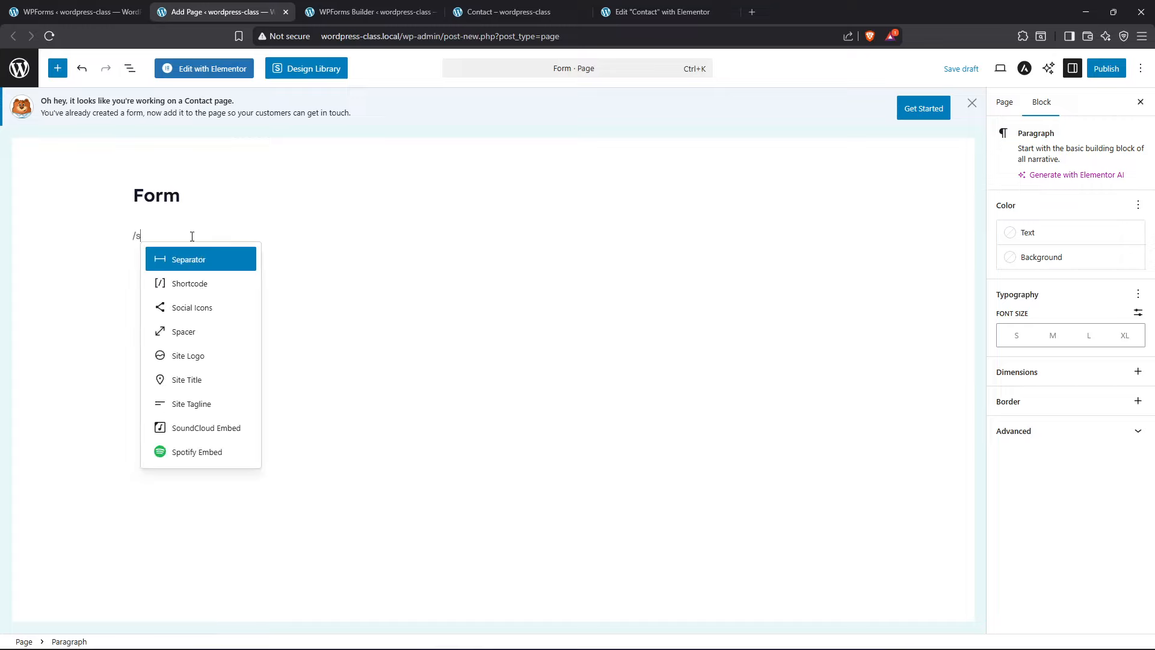
{"action": "type", "text": "h"}
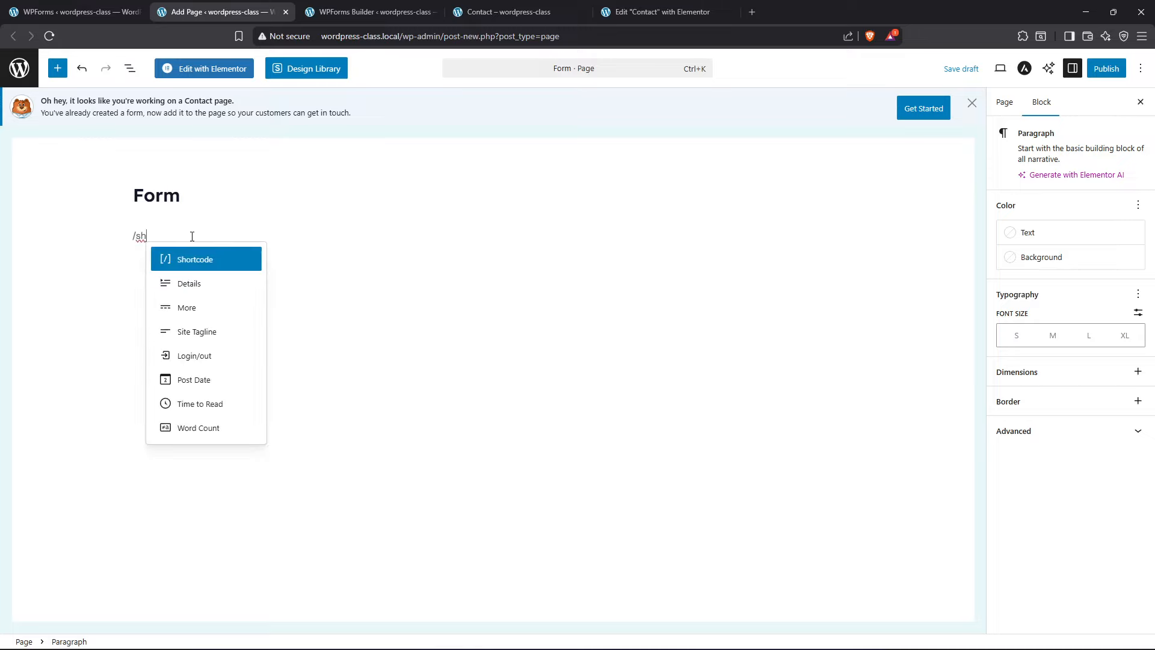
{"action": "key", "text": "Return"}
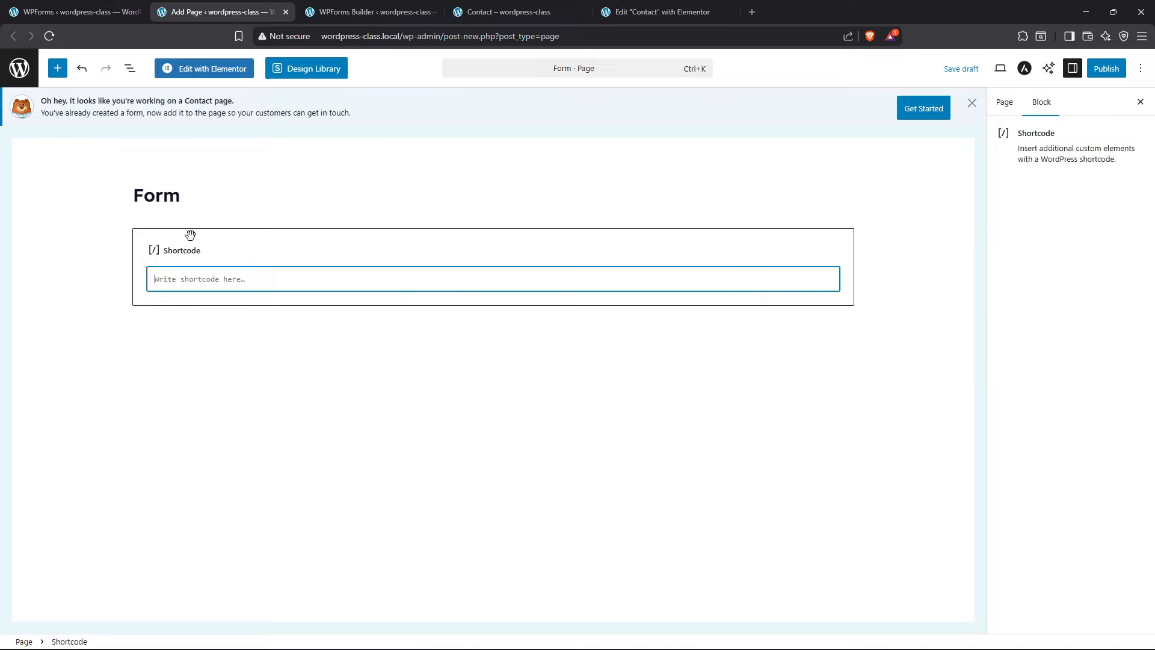
{"action": "type", "text": "[wpforms id=\"7\"]"}
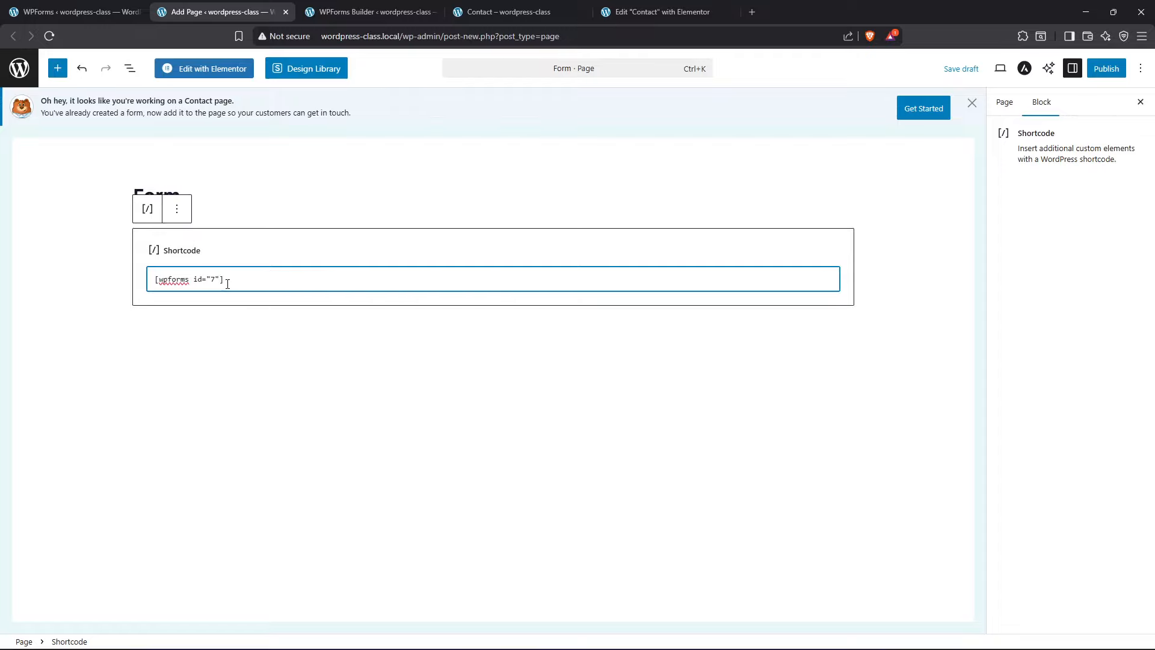
Publish the Form page and view the live page in a new browser tab
{"action": "left_click", "coordinate": [1107, 68]}
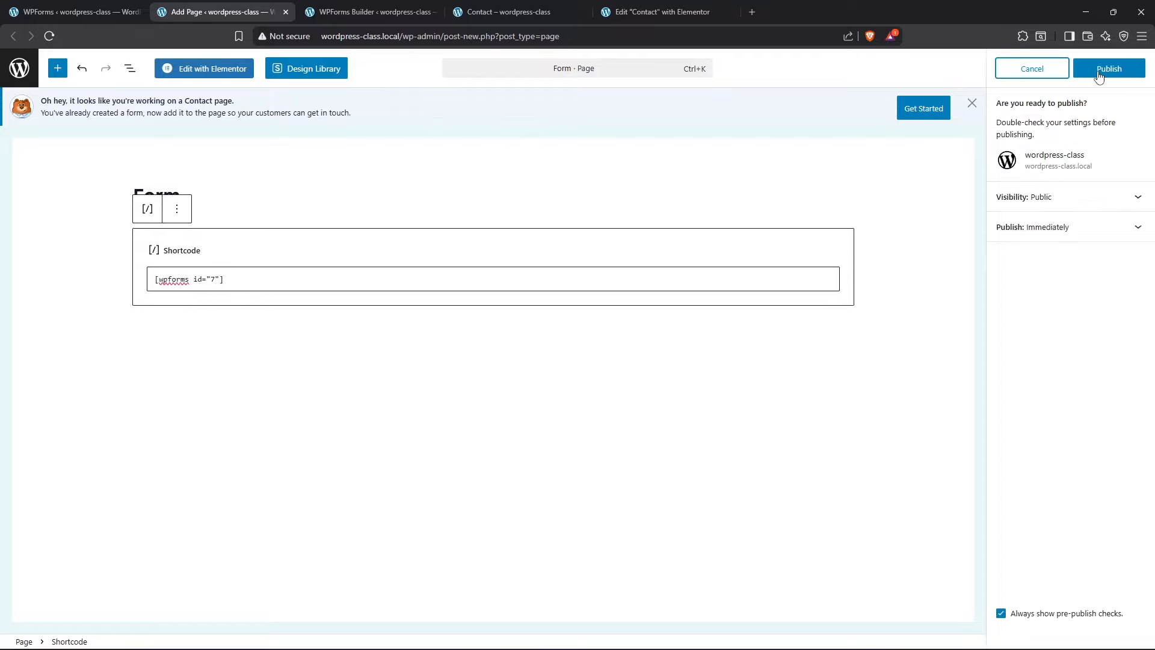
{"action": "left_click", "coordinate": [1116, 68]}
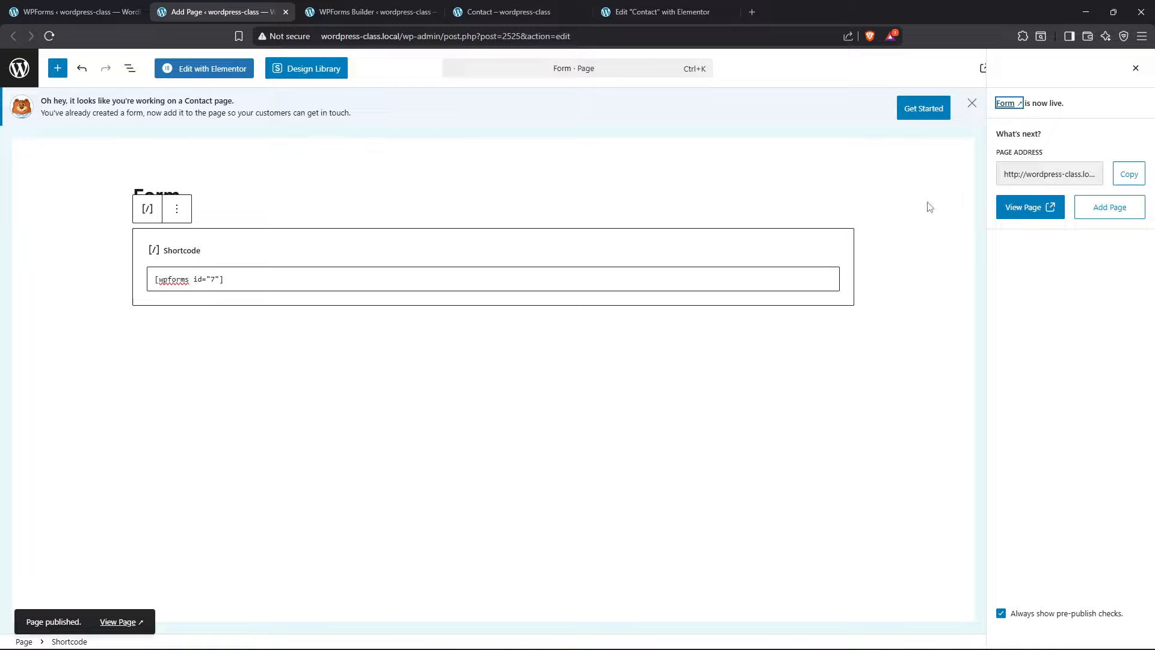
{"action": "right_click", "coordinate": [116, 622]}
{"action": "left_click", "coordinate": [182, 413]}
{"action": "key", "text": "ctrl+Tab"}
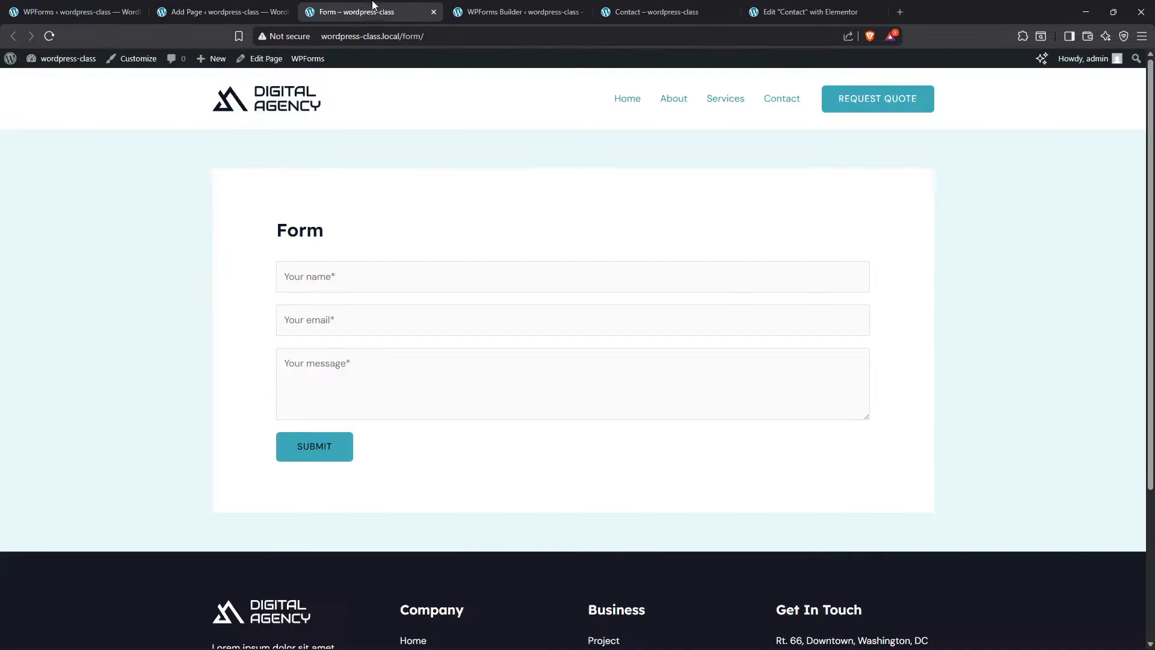
Switch to the Elementor editor of the Contact page and look over its consultation form, map and contact details sections
{"action": "left_click", "coordinate": [1, 315]}
{"action": "left_click", "coordinate": [650, 12]}
{"action": "left_click", "coordinate": [550, 6]}
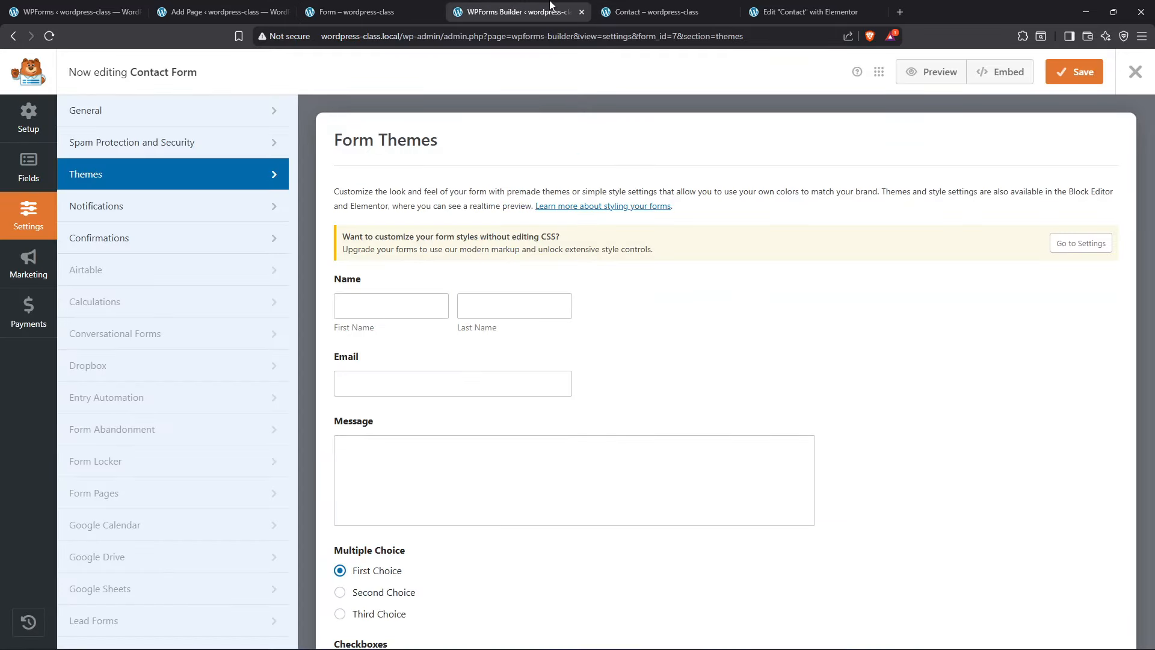
{"action": "left_click", "coordinate": [755, 18]}
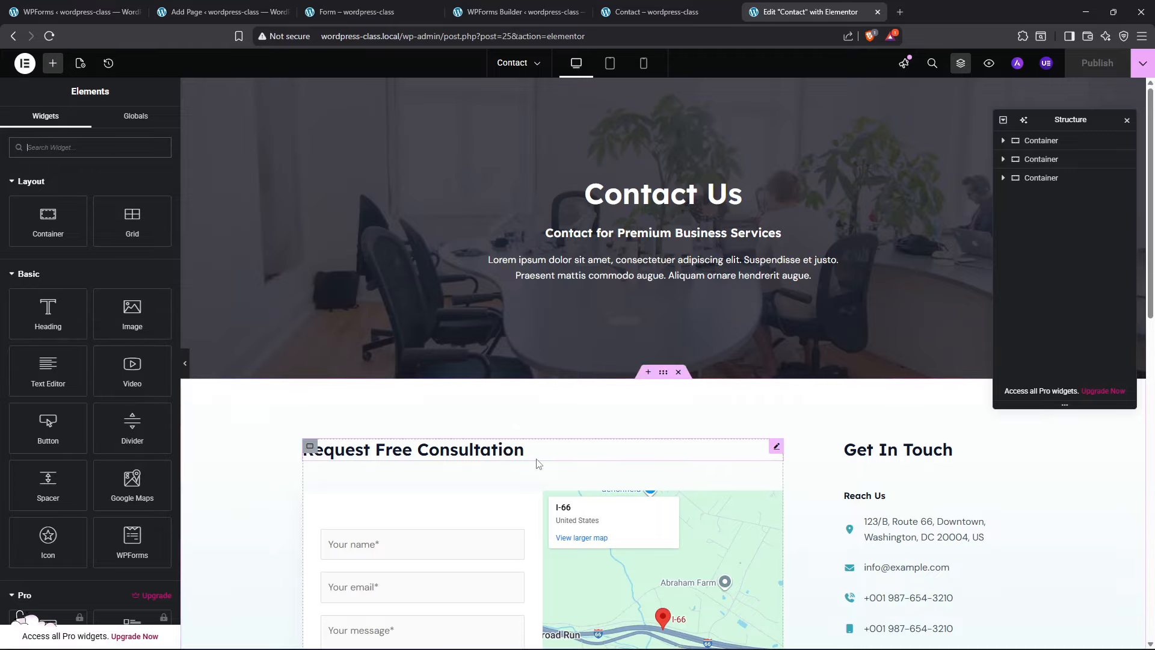
{"action": "scroll", "coordinate": [533, 466], "scroll_direction": "down", "scroll_amount": 3}
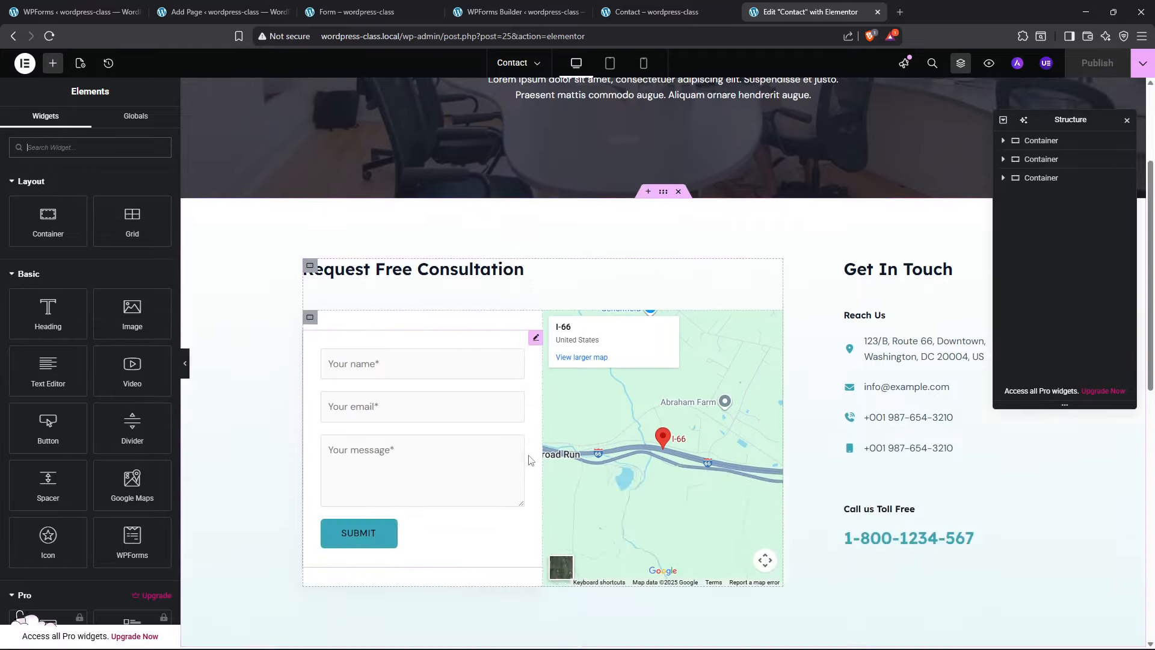
{"action": "scroll", "coordinate": [610, 417], "scroll_direction": "down", "scroll_amount": 4}
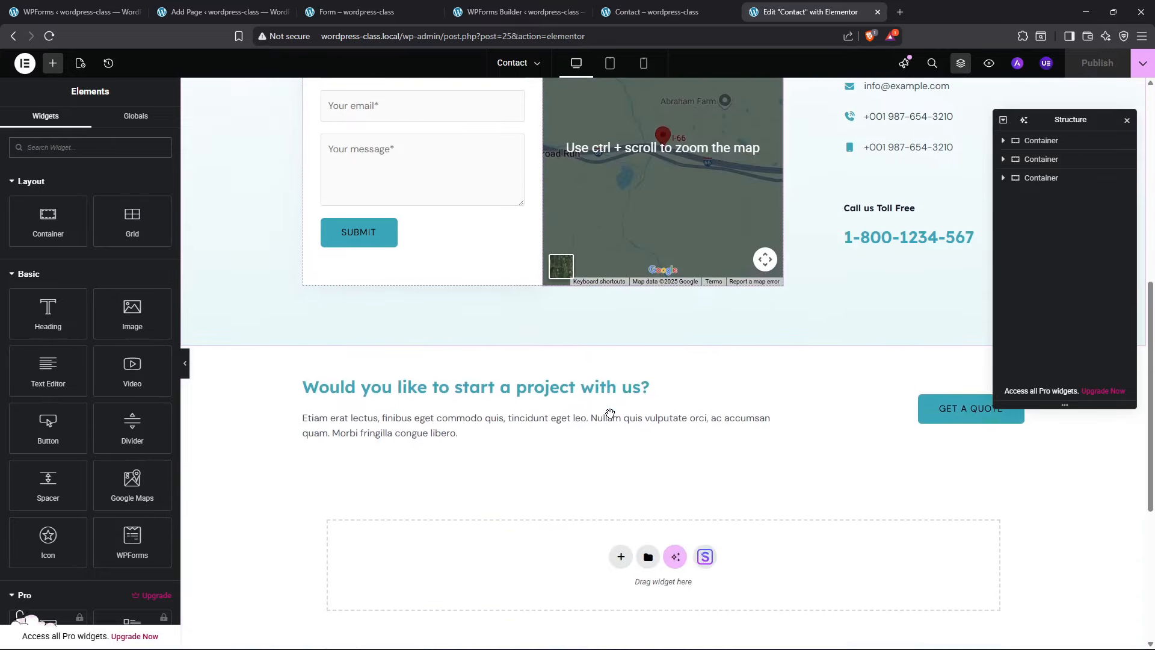
{"action": "scroll", "coordinate": [610, 417], "scroll_direction": "up", "scroll_amount": 4}
{"action": "scroll", "coordinate": [610, 412], "scroll_direction": "up", "scroll_amount": 3}
{"action": "scroll", "coordinate": [590, 361], "scroll_direction": "down", "scroll_amount": 3}
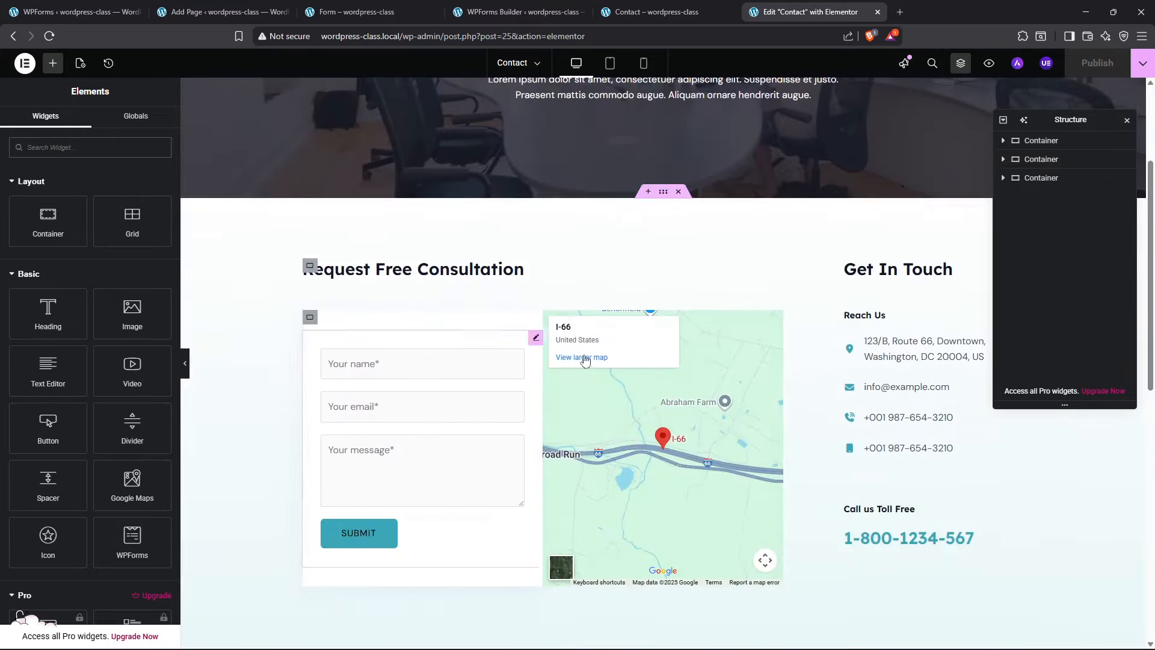
{"action": "scroll", "coordinate": [572, 252], "scroll_direction": "up", "scroll_amount": 3}
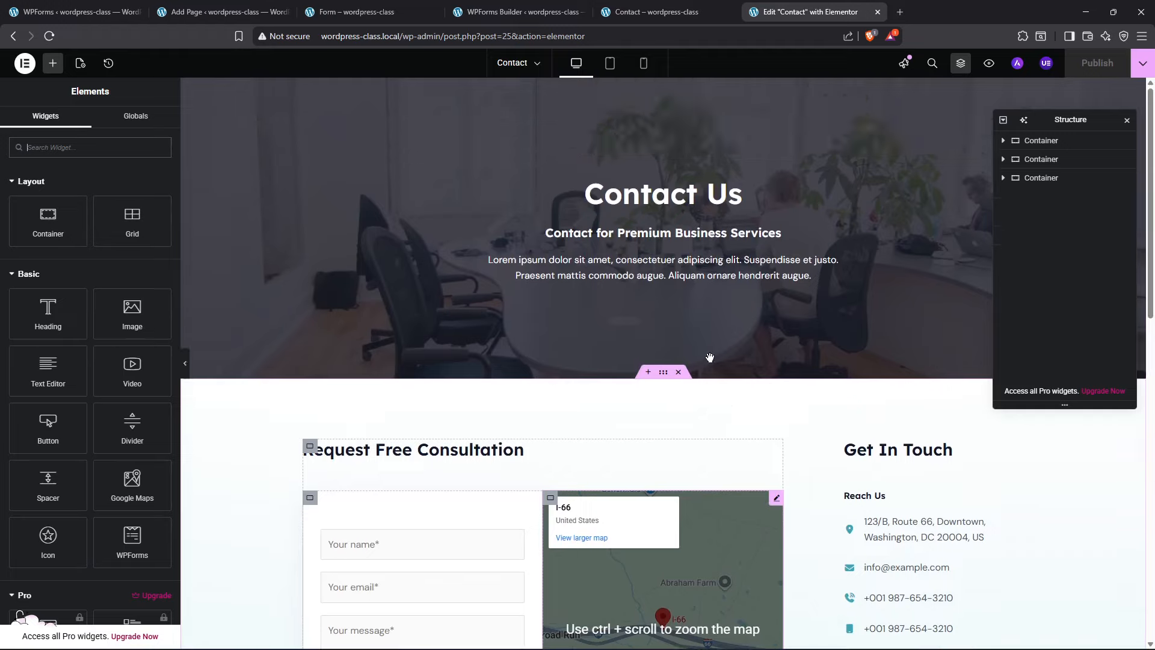
Expand the page's second main container in the structure and select the Request Free Consultation heading inside it
{"action": "left_click", "coordinate": [1041, 140]}
{"action": "left_click", "coordinate": [1041, 159]}
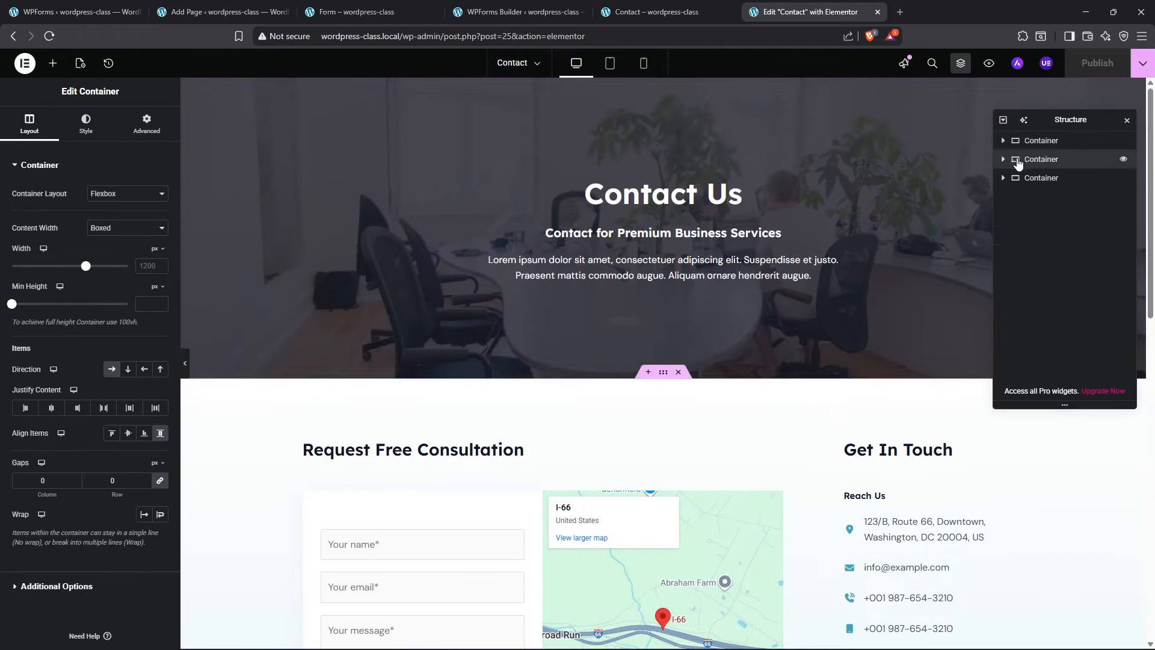
{"action": "scroll", "coordinate": [481, 379], "scroll_direction": "down", "scroll_amount": 3}
{"action": "left_click", "coordinate": [1004, 159]}
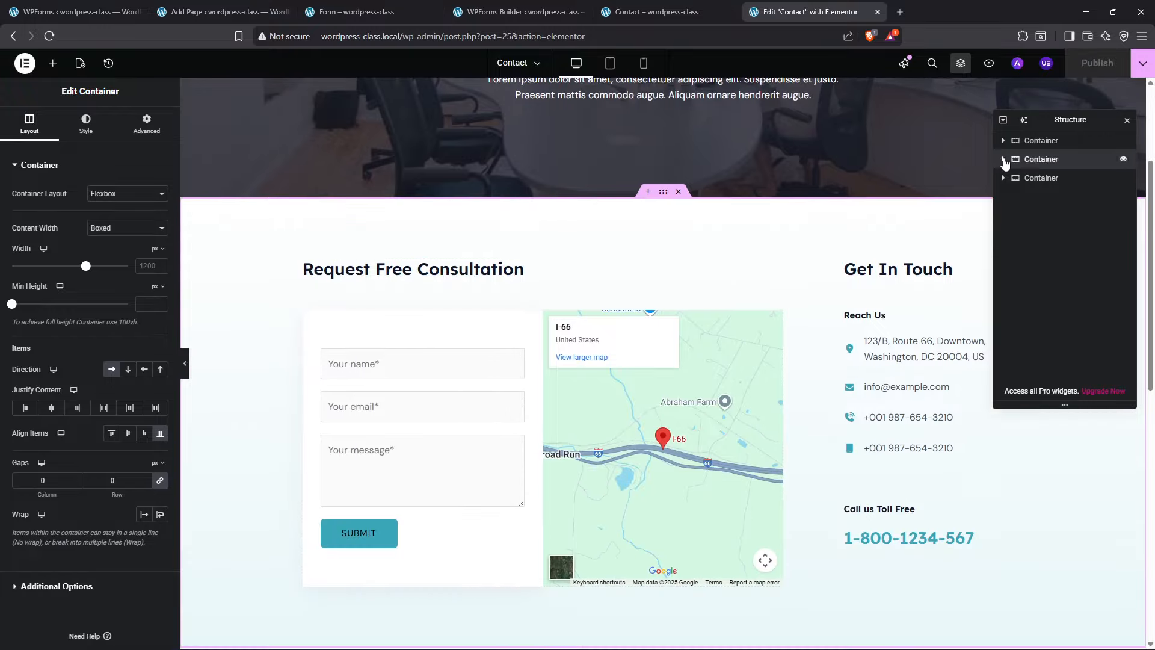
{"action": "left_click", "coordinate": [1010, 178]}
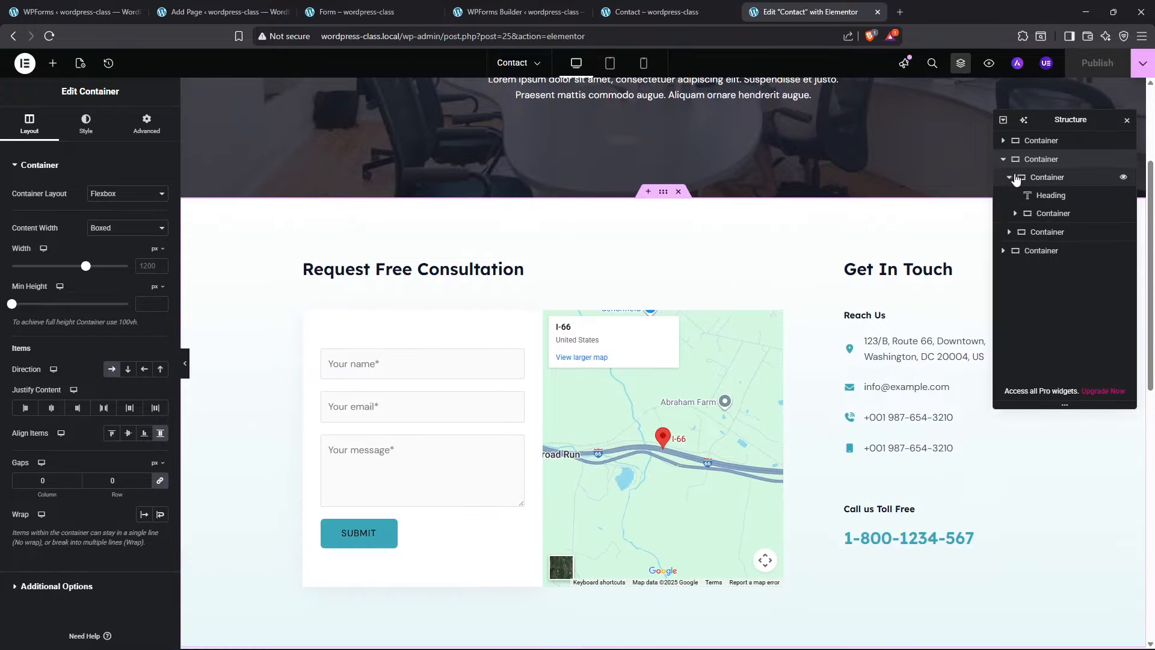
{"action": "left_click", "coordinate": [1047, 195]}
Expand the containers nested beneath the heading, open the form's Shortcode widget and highlight its shortcode
{"action": "left_click", "coordinate": [1016, 214]}
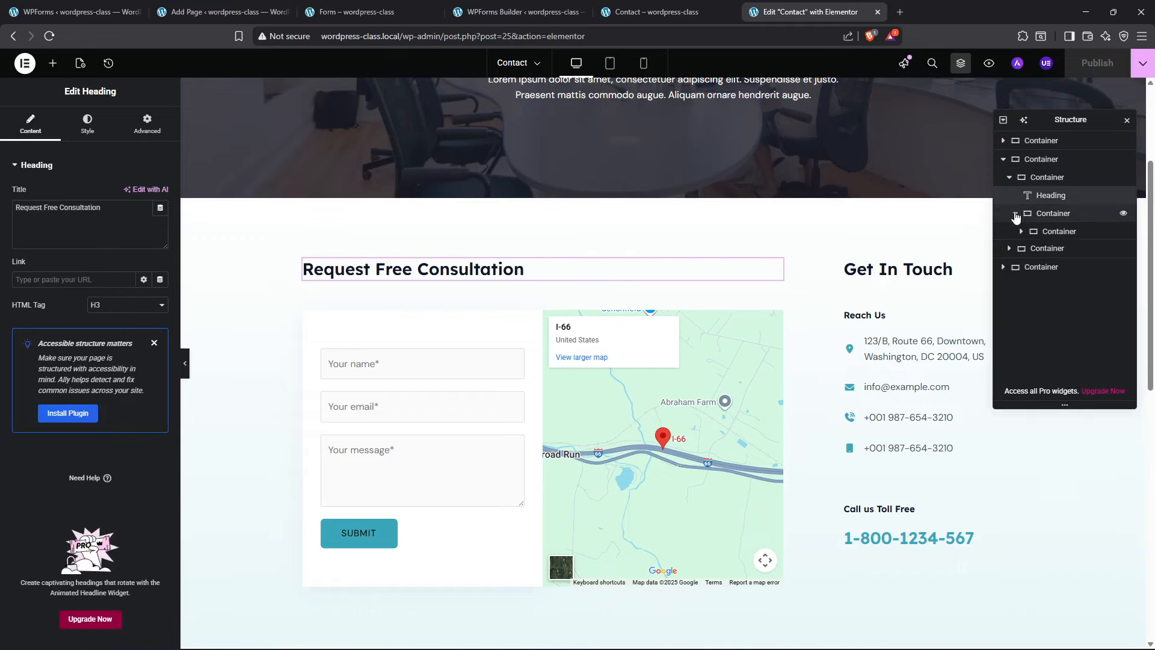
{"action": "left_click", "coordinate": [1021, 232]}
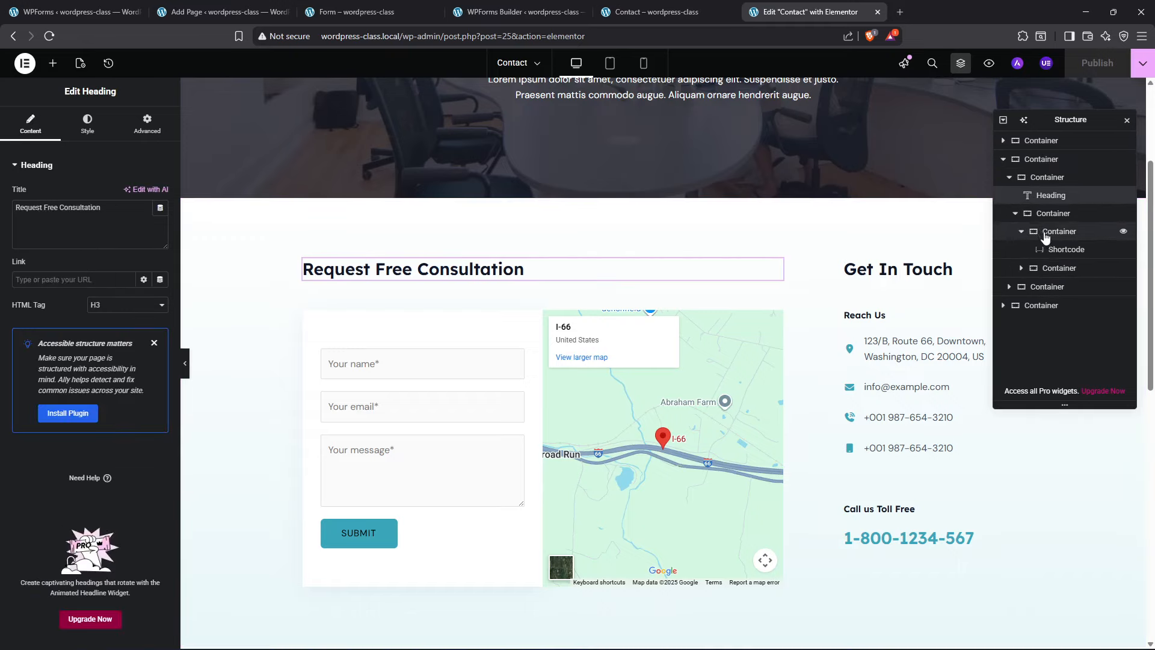
{"action": "left_click", "coordinate": [1047, 253]}
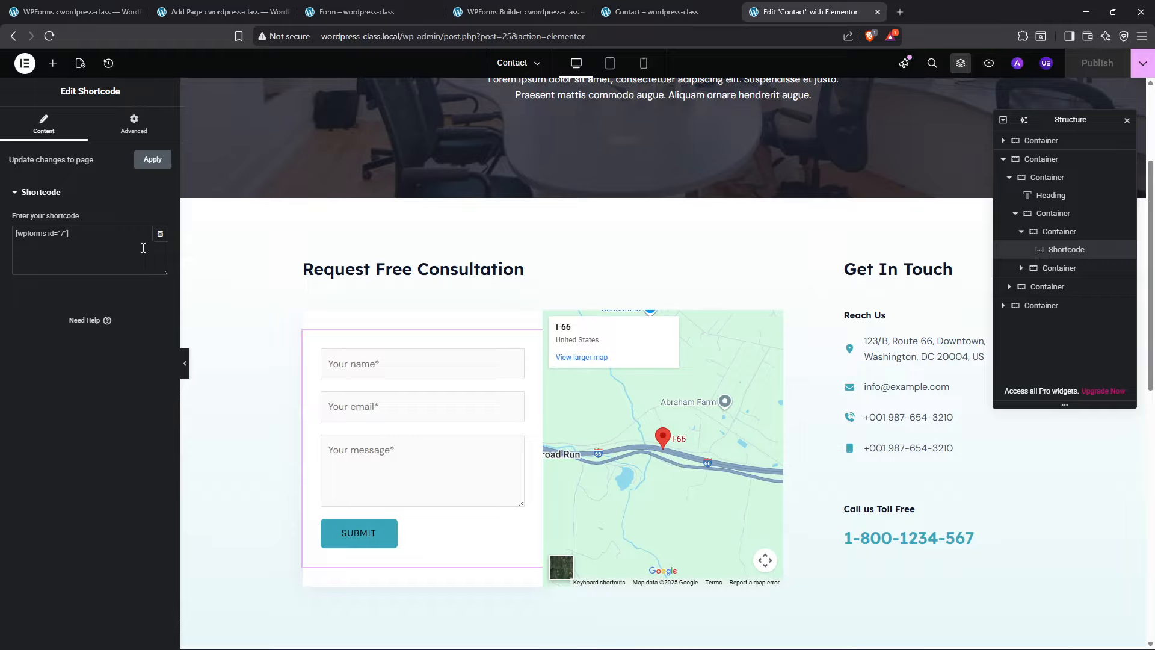
{"action": "left_click_drag", "start_coordinate": [89, 235], "coordinate": [2, 235]}
{"action": "left_click_drag", "start_coordinate": [73, 234], "coordinate": [6, 235]}
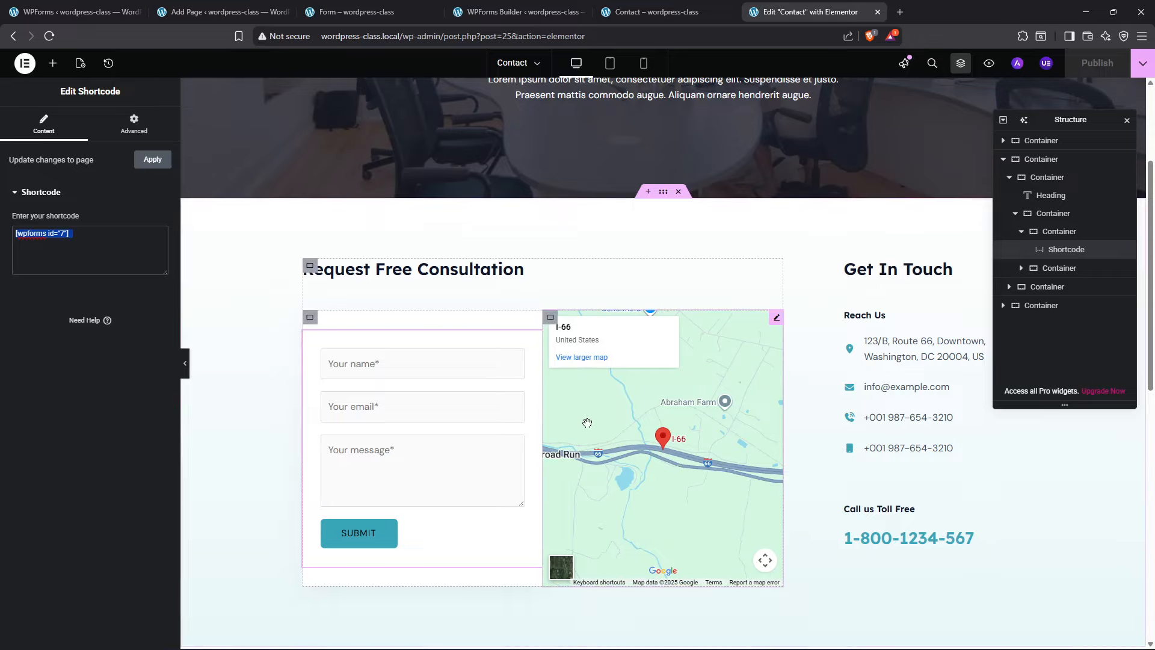
Examine the Location setting of the Google Maps widget beside the form and search the widget library for "google"
{"action": "left_click", "coordinate": [1021, 268]}
{"action": "left_click", "coordinate": [1047, 288]}
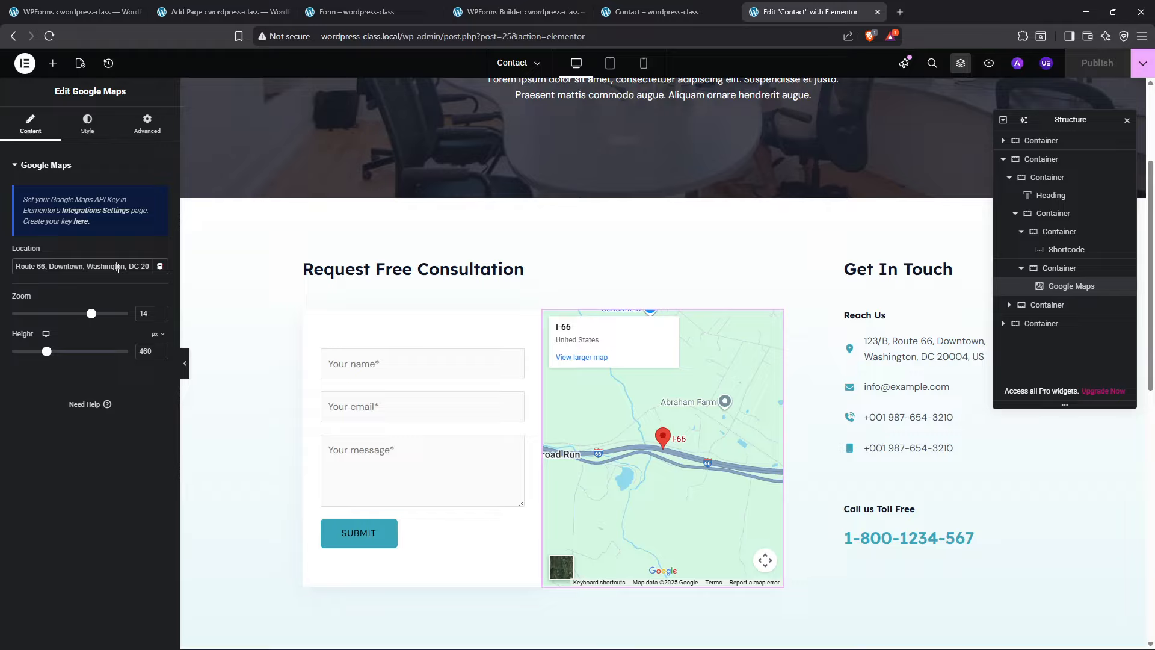
{"action": "triple_click", "coordinate": [33, 263]}
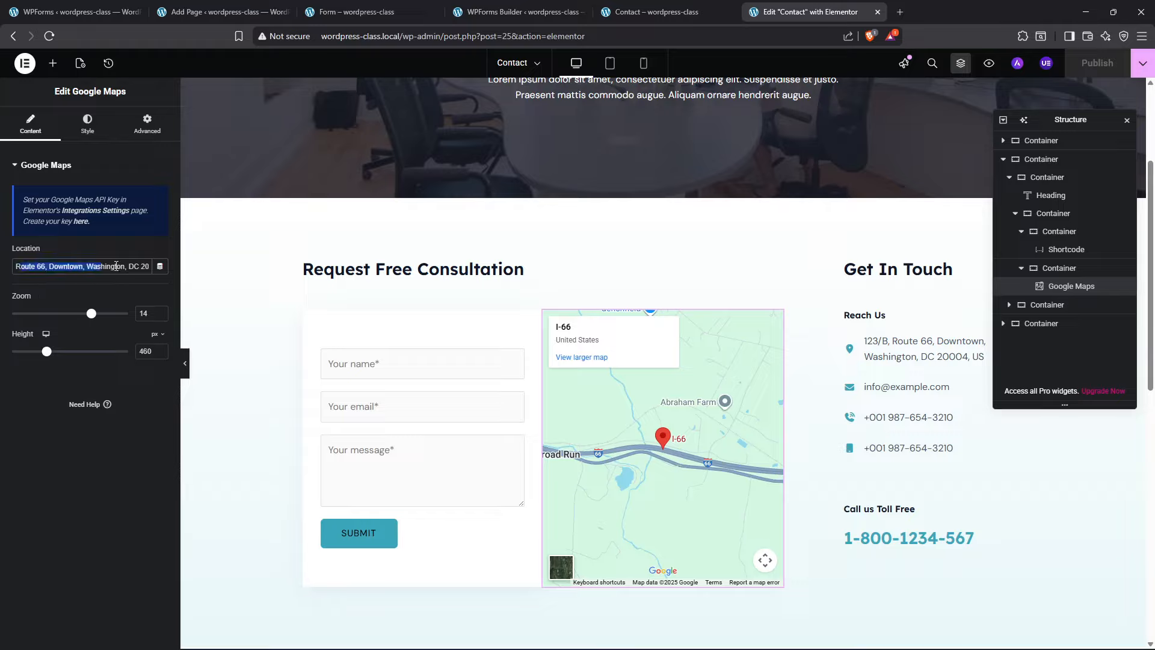
{"action": "left_click", "coordinate": [34, 263]}
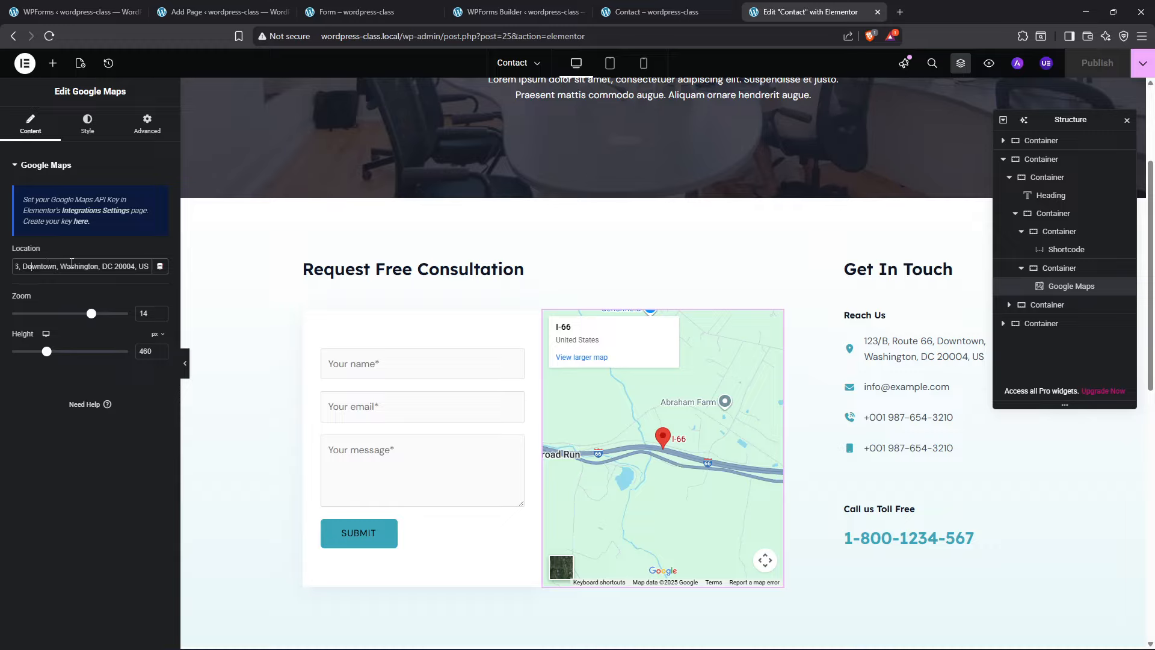
{"action": "left_click", "coordinate": [52, 63]}
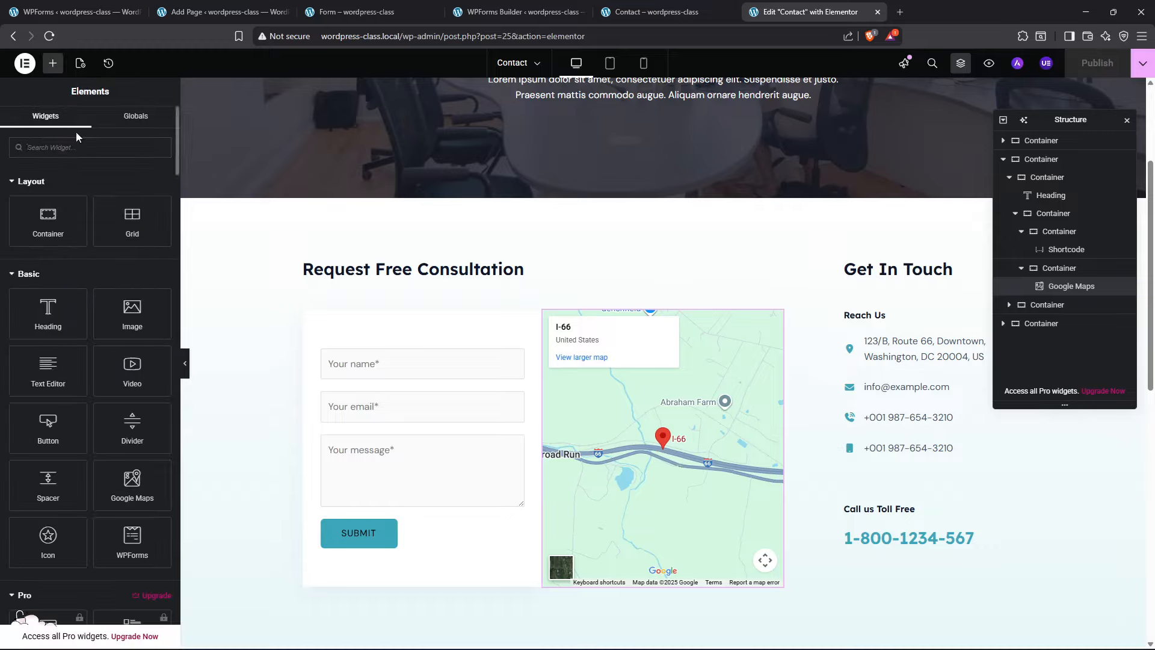
{"action": "type", "text": "google"}
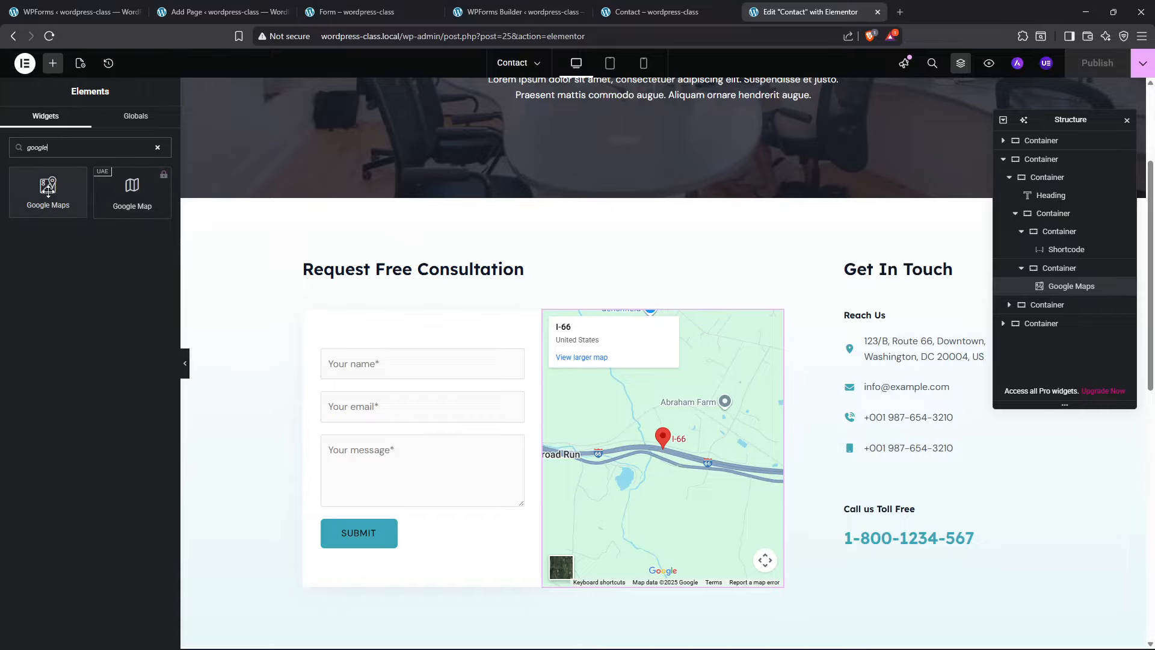
Open maps.google.com in a new browser tab
{"action": "left_click", "coordinate": [900, 12]}
{"action": "type", "text": "maps.goog"}
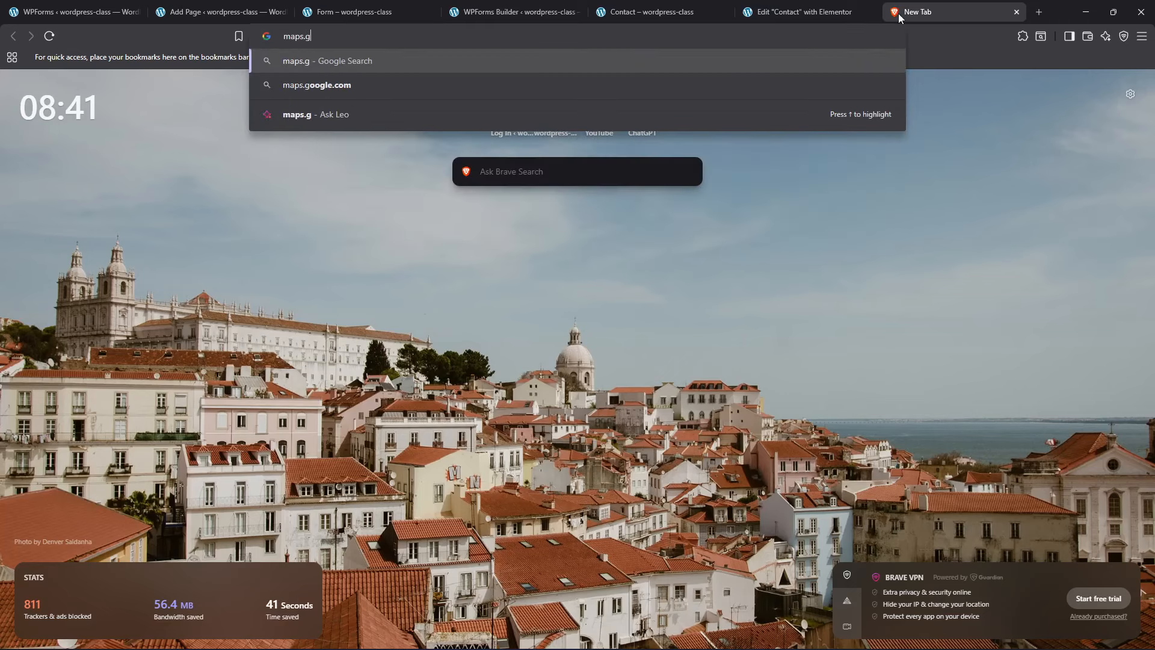
{"action": "type", "text": "le.com"}
{"action": "key", "text": "Return"}
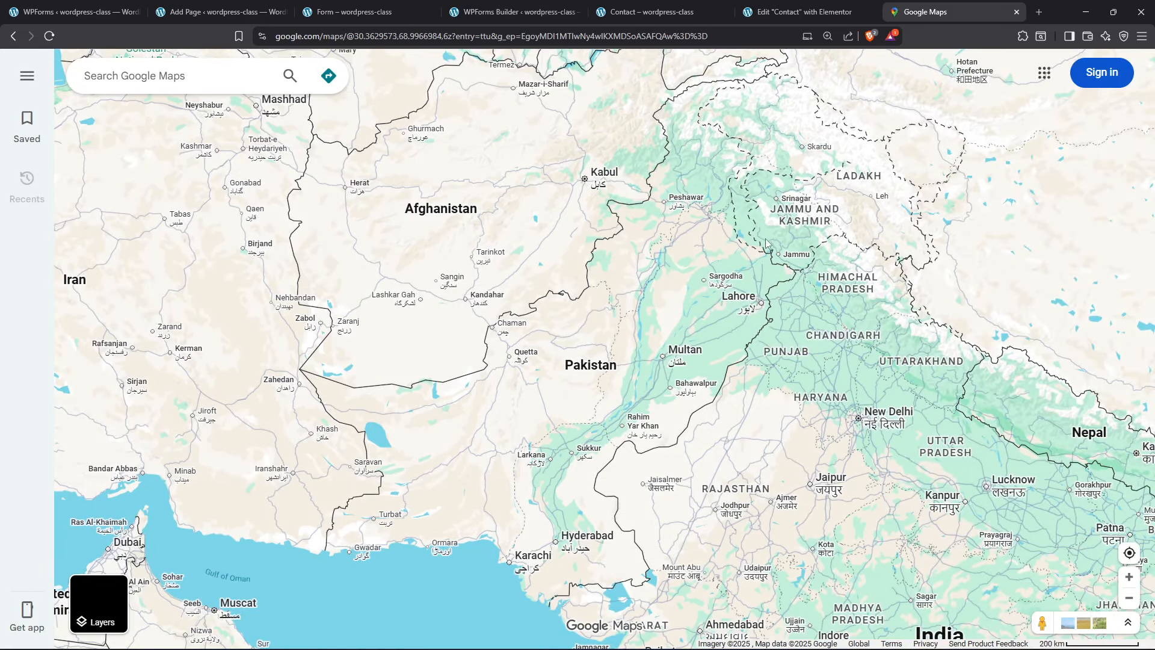
Return to the Contact page editor, open the Google Maps widget's settings and pan the embedded map
{"action": "left_click", "coordinate": [794, 12]}
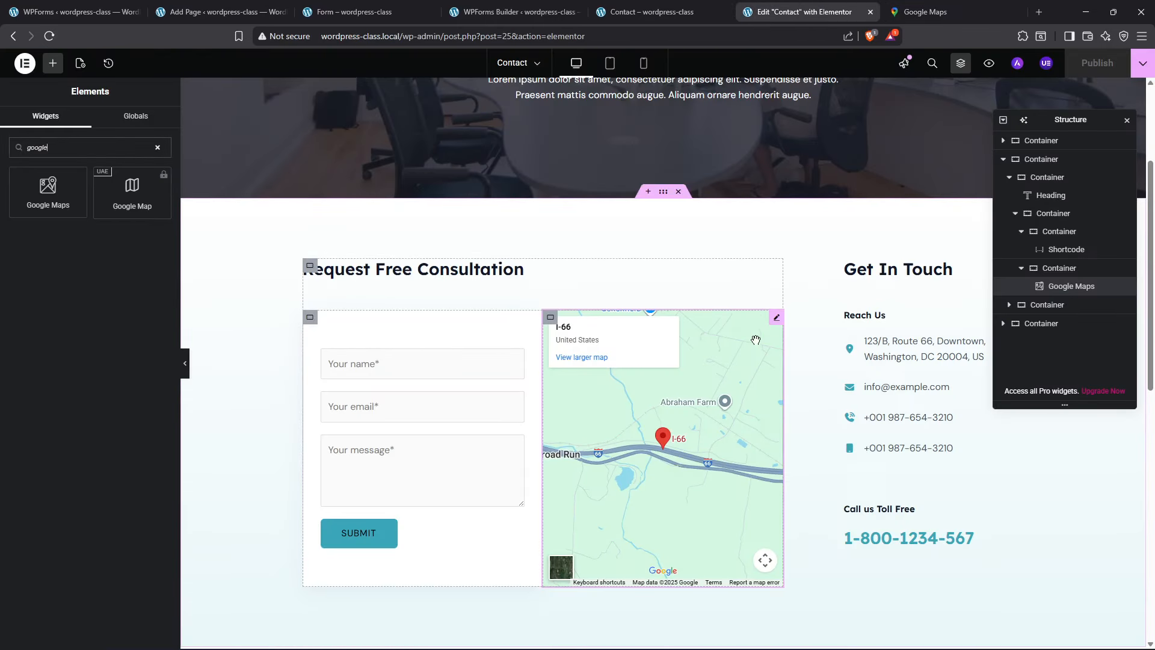
{"action": "left_click", "coordinate": [777, 319]}
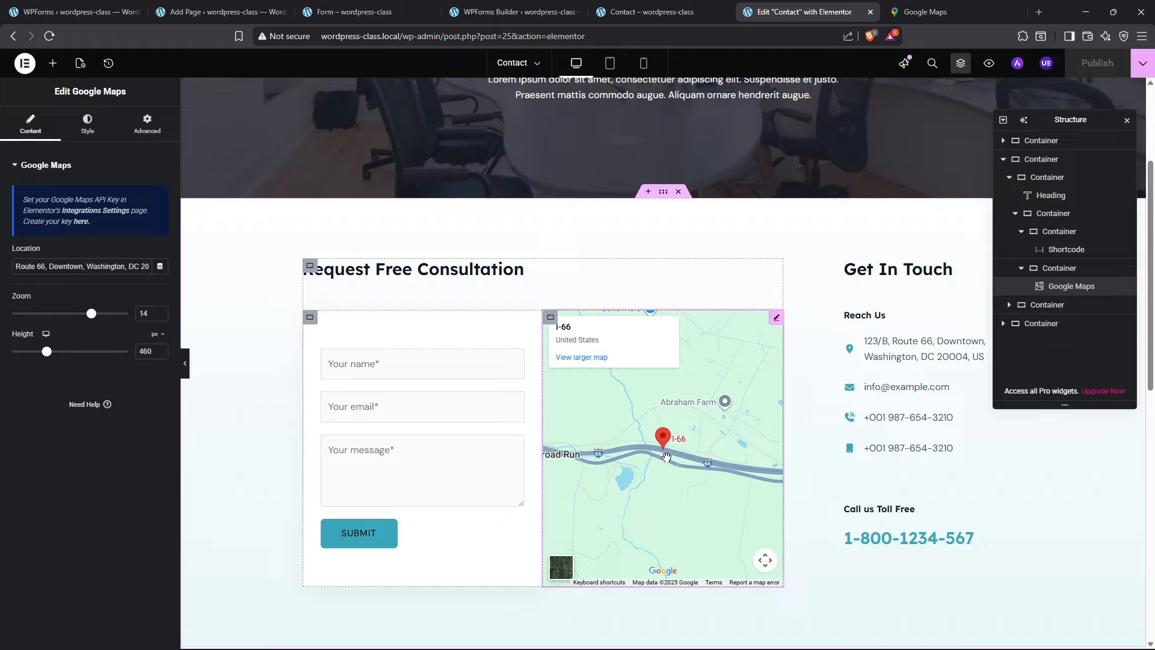
{"action": "left_click_drag", "start_coordinate": [545, 452], "coordinate": [656, 417]}
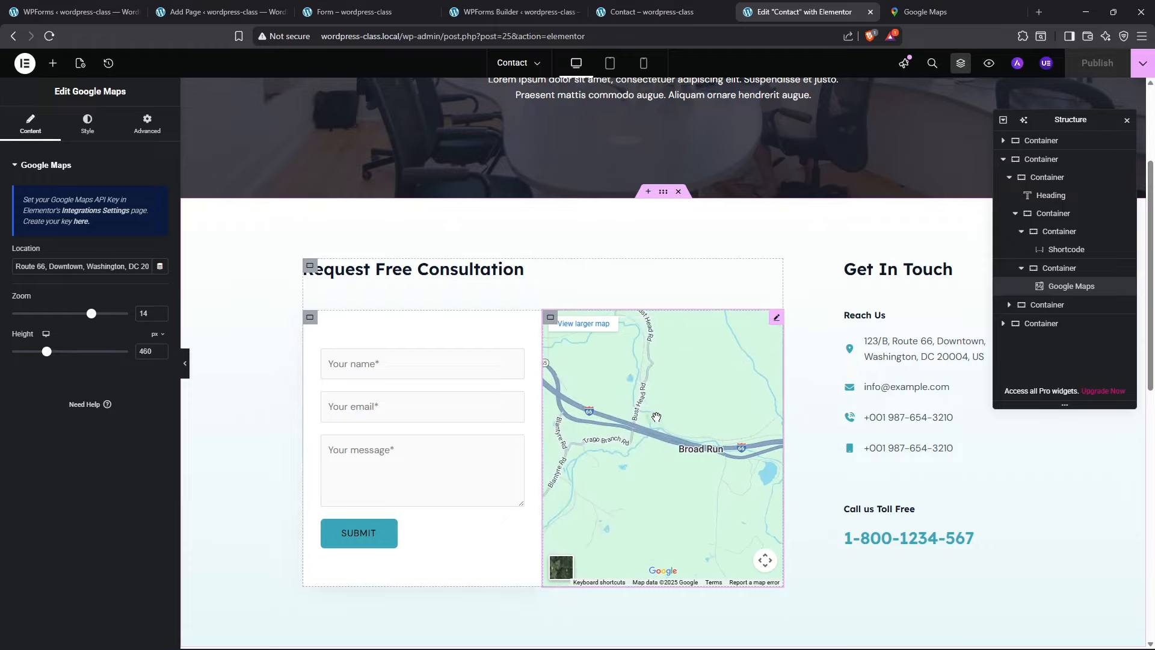
Check the Google Maps widget's Location setting, switch to the Google Maps website and examine the map of Pakistan for a location
{"action": "double_click", "coordinate": [657, 418]}
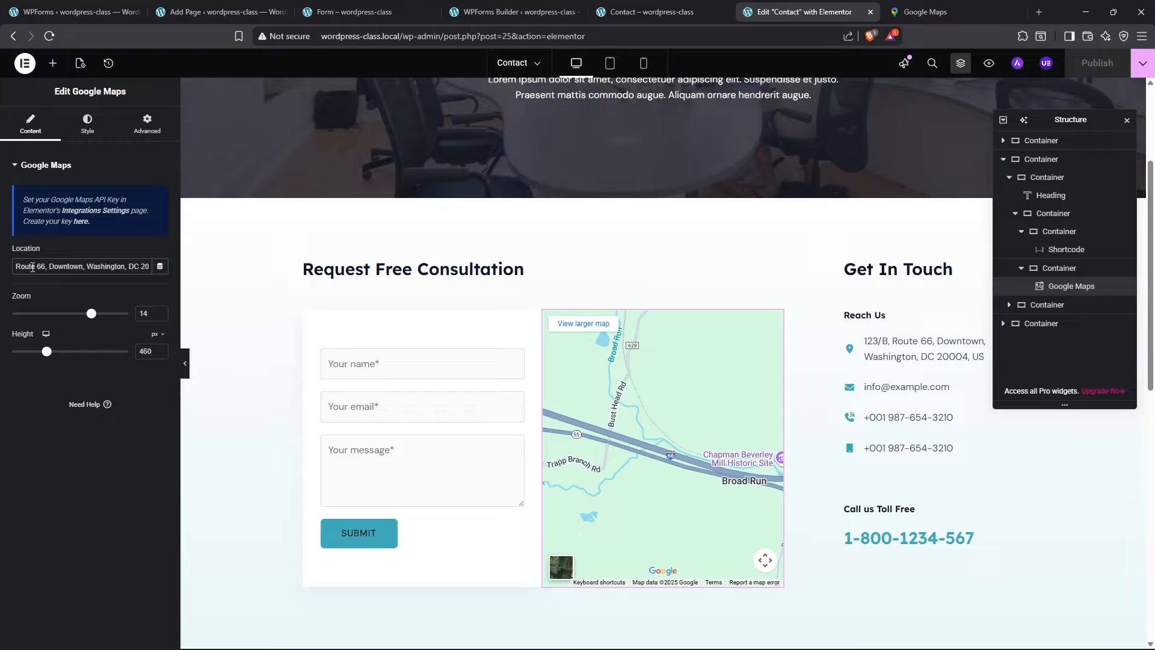
{"action": "left_click", "coordinate": [32, 267]}
{"action": "left_click", "coordinate": [927, 11]}
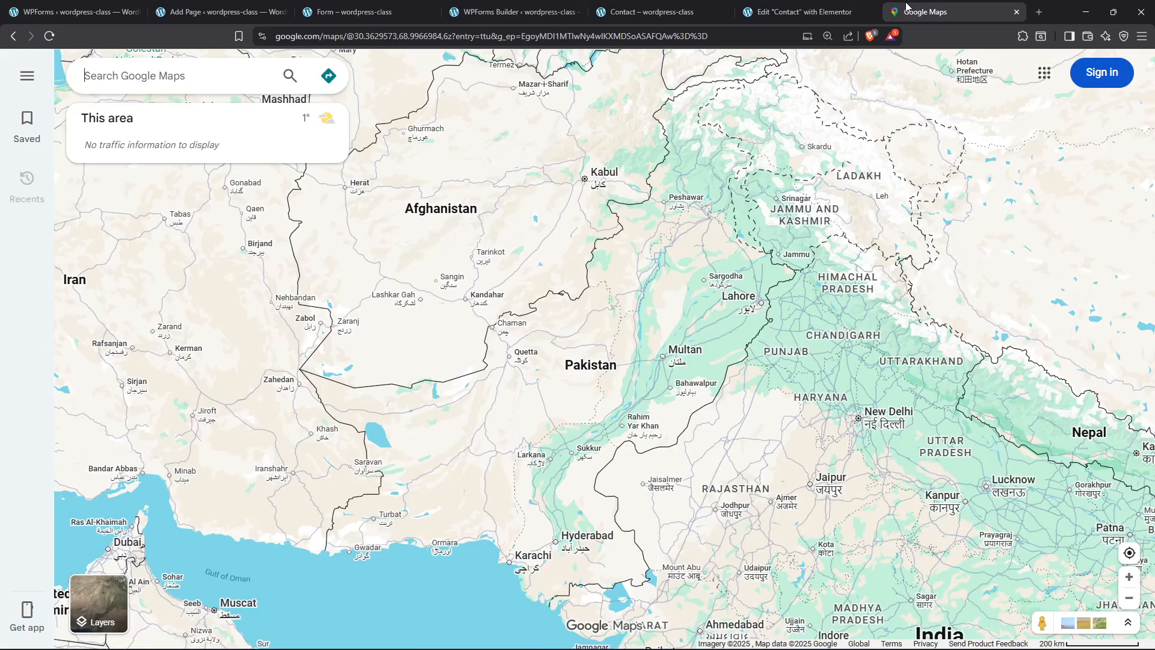
{"action": "left_click", "coordinate": [674, 272]}
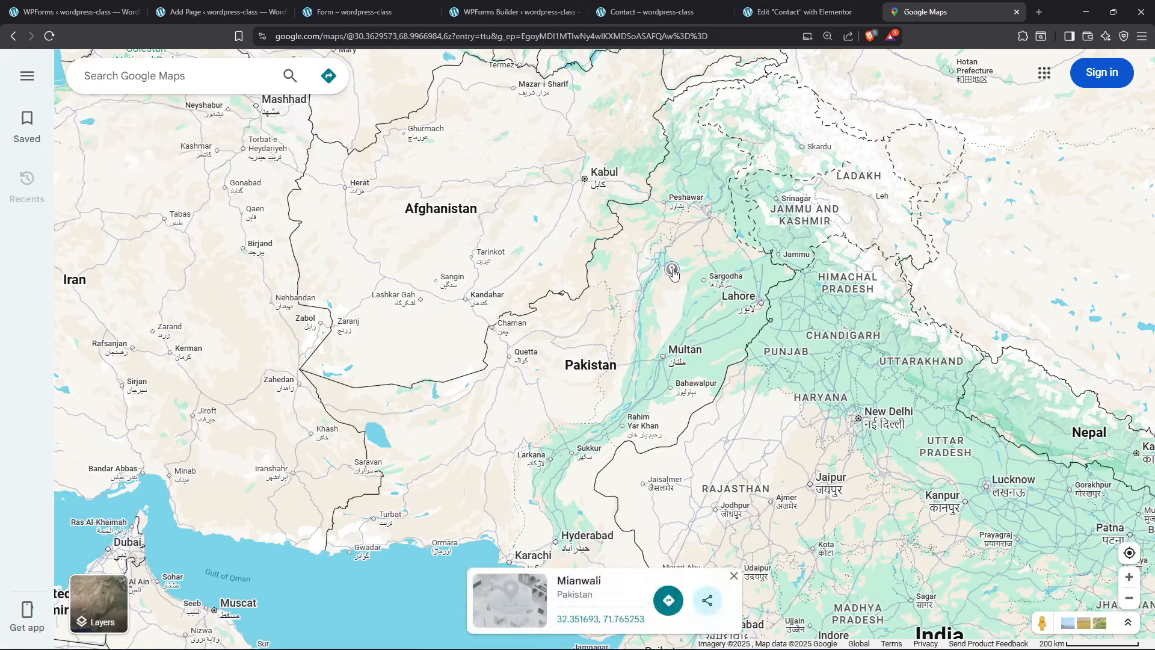
{"action": "scroll", "coordinate": [674, 272], "scroll_direction": "up", "scroll_amount": 2}
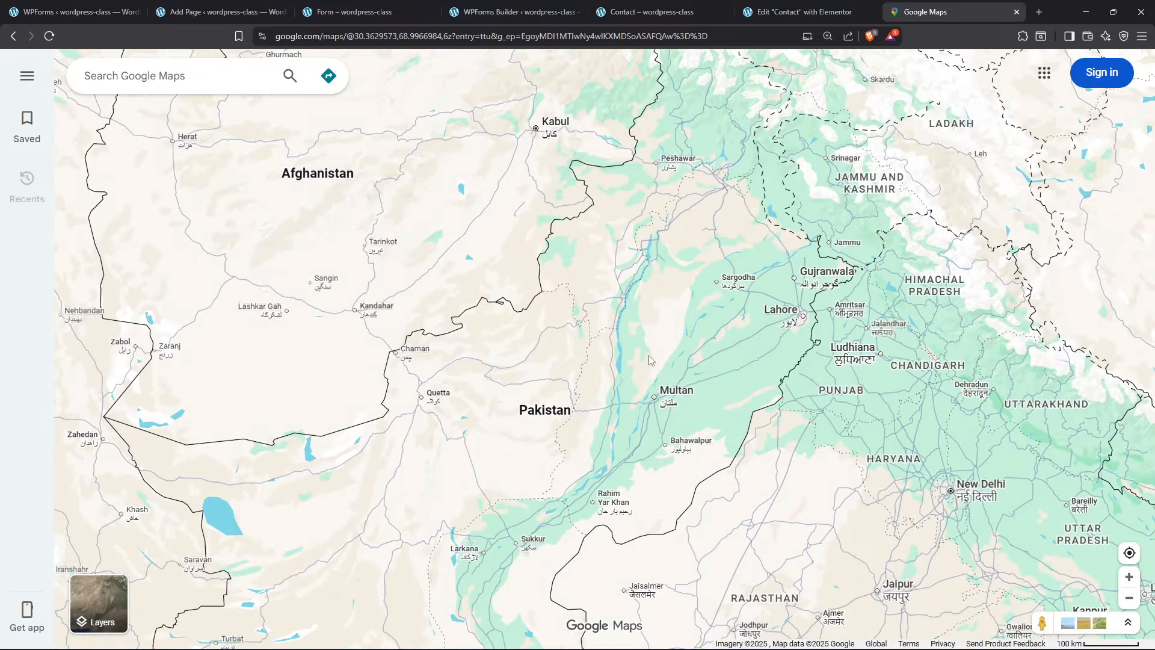
{"action": "scroll", "coordinate": [670, 308], "scroll_direction": "down", "scroll_amount": 2}
{"action": "scroll", "coordinate": [666, 286], "scroll_direction": "up", "scroll_amount": 3}
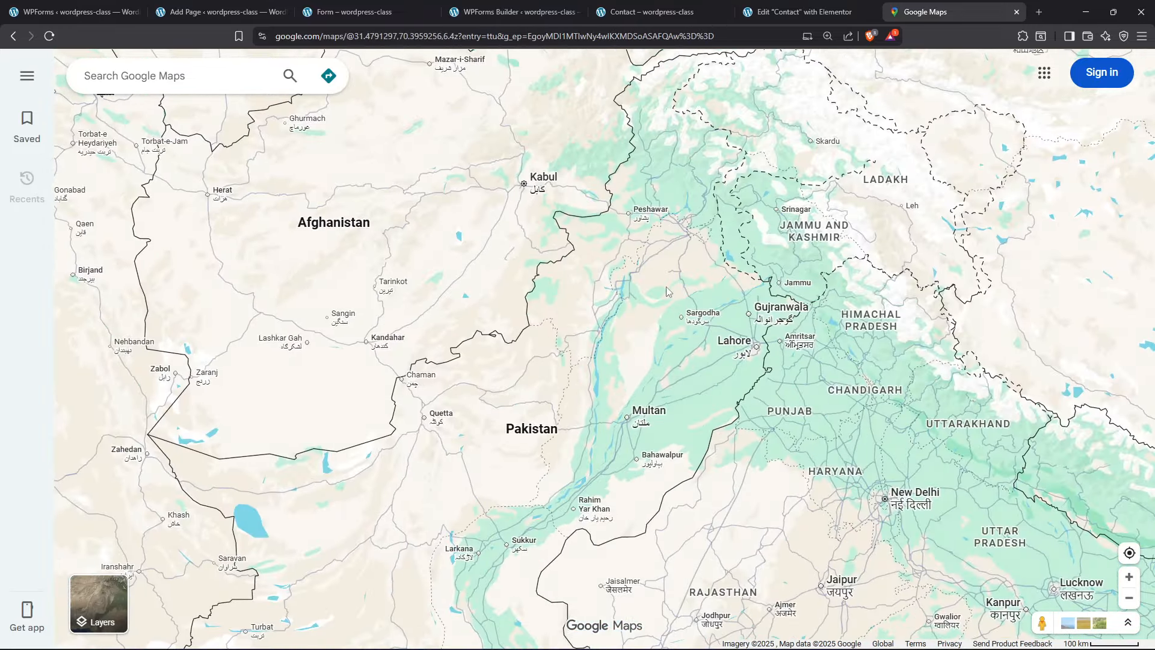
{"action": "scroll", "coordinate": [666, 286], "scroll_direction": "up", "scroll_amount": 4}
{"action": "right_click", "coordinate": [666, 288]}
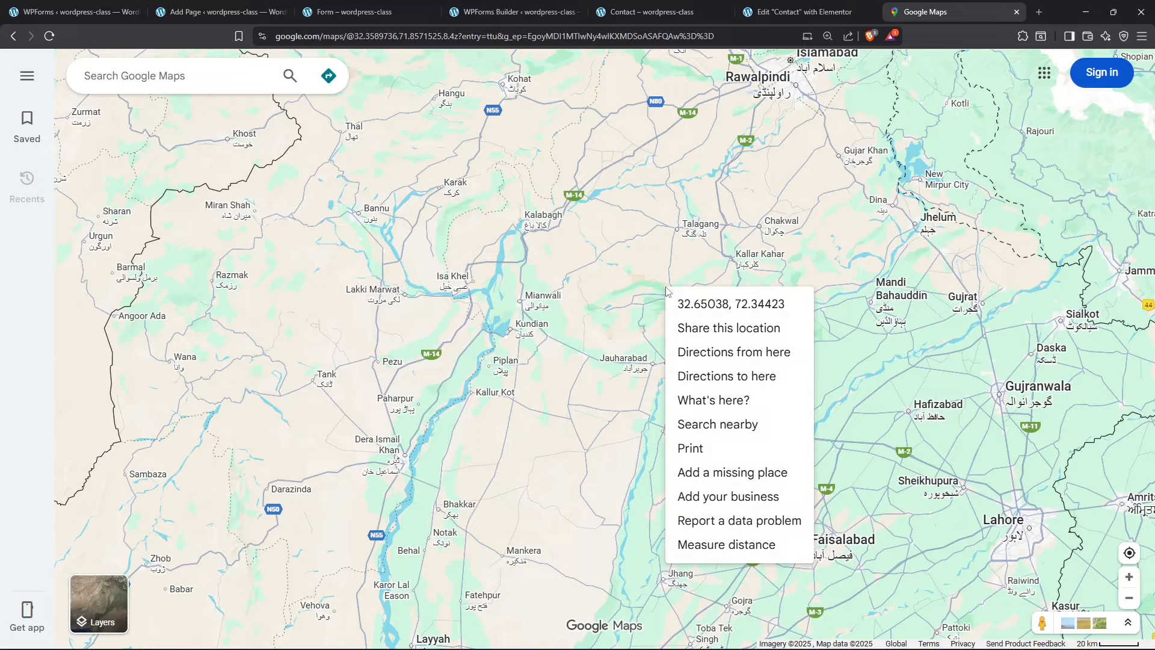
{"action": "left_click", "coordinate": [641, 287]}
{"action": "scroll", "coordinate": [641, 287], "scroll_direction": "up", "scroll_amount": 2}
{"action": "scroll", "coordinate": [641, 287], "scroll_direction": "down", "scroll_amount": 4}
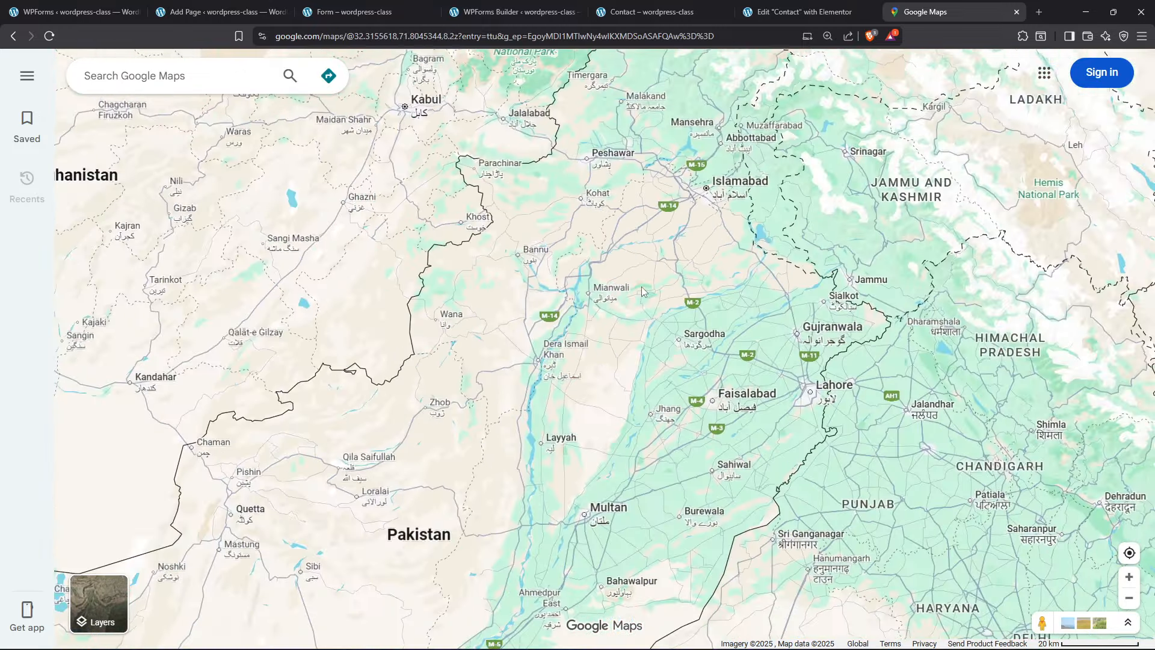
{"action": "scroll", "coordinate": [641, 288], "scroll_direction": "down", "scroll_amount": 6}
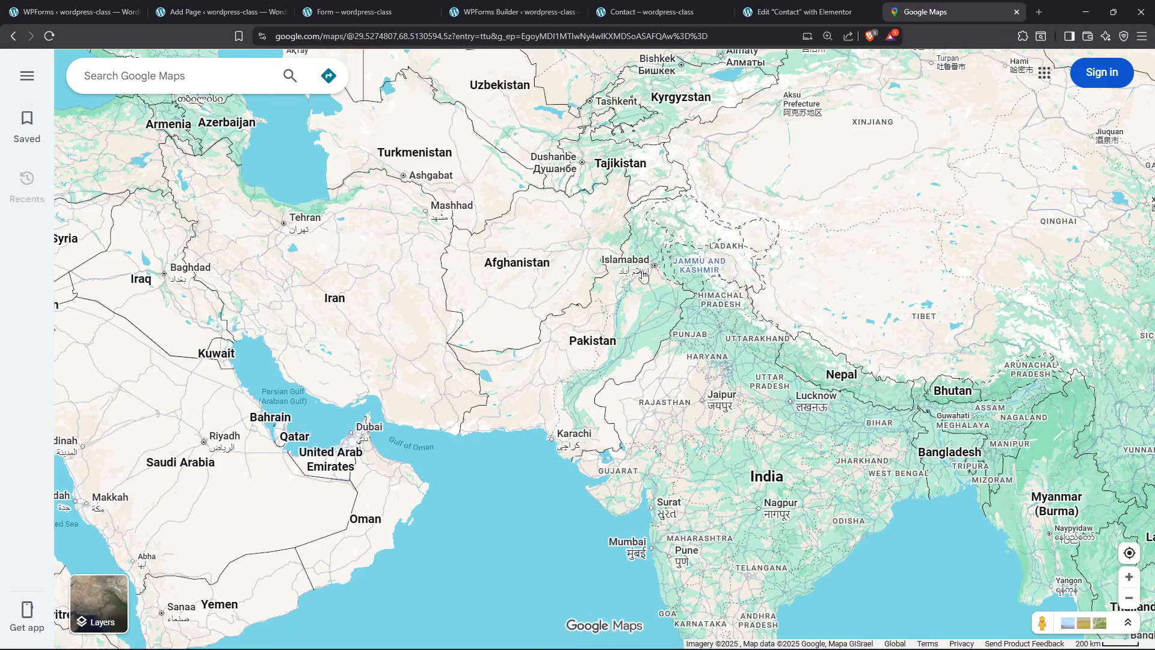
{"action": "scroll", "coordinate": [643, 275], "scroll_direction": "up", "scroll_amount": 3}
{"action": "scroll", "coordinate": [626, 283], "scroll_direction": "up", "scroll_amount": 2}
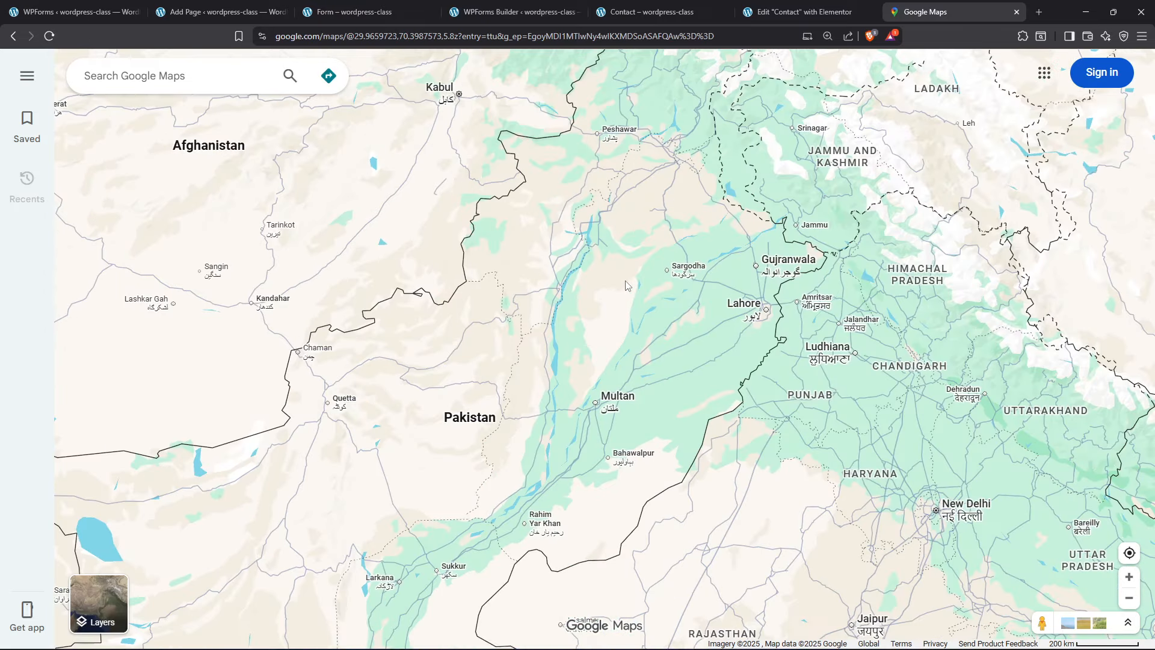
Open the share details for a point near Nurpur, Pakistan, and copy its coordinates 31.999830, 71.900534
{"action": "right_click", "coordinate": [621, 279]}
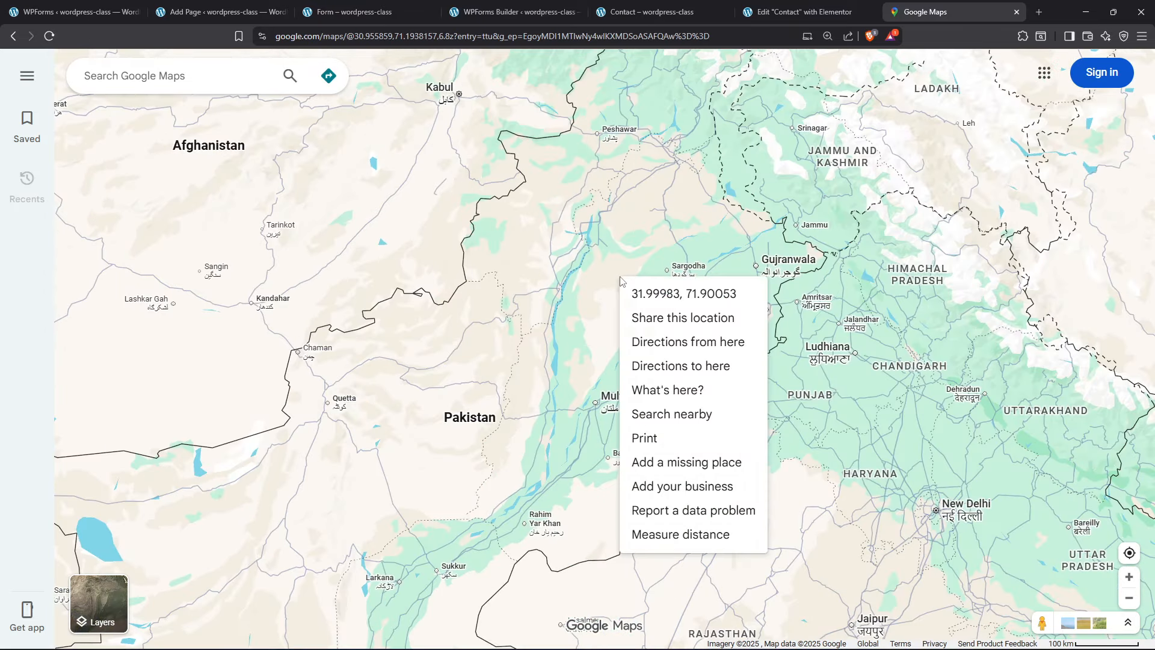
{"action": "left_click", "coordinate": [682, 327]}
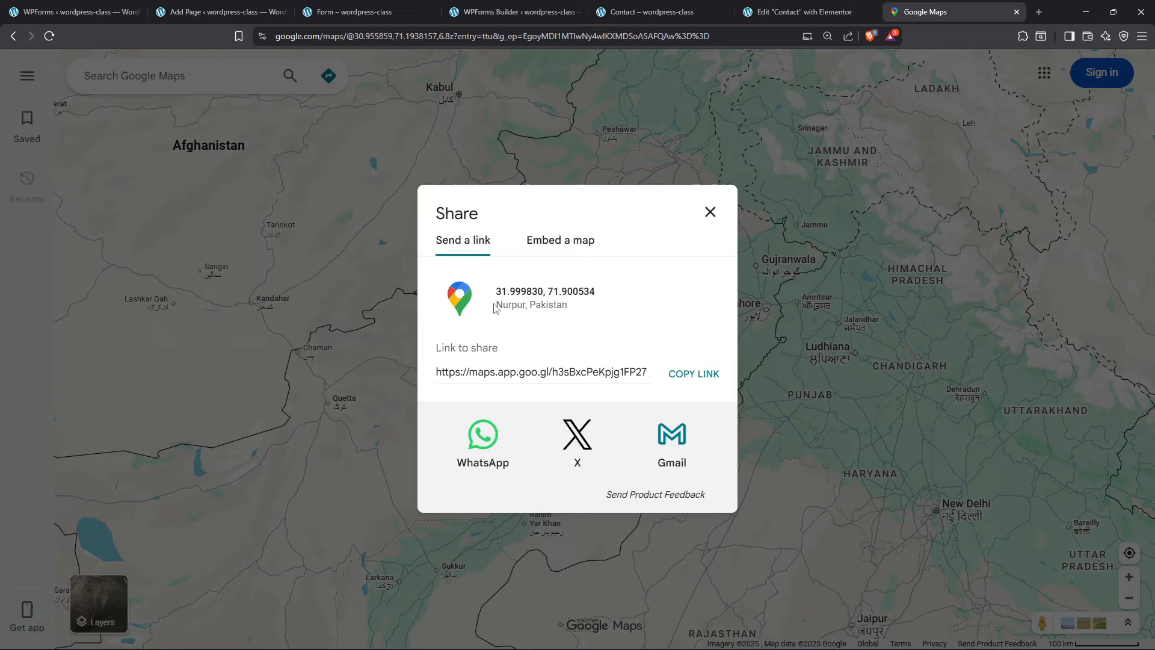
{"action": "left_click_drag", "start_coordinate": [496, 306], "coordinate": [592, 308]}
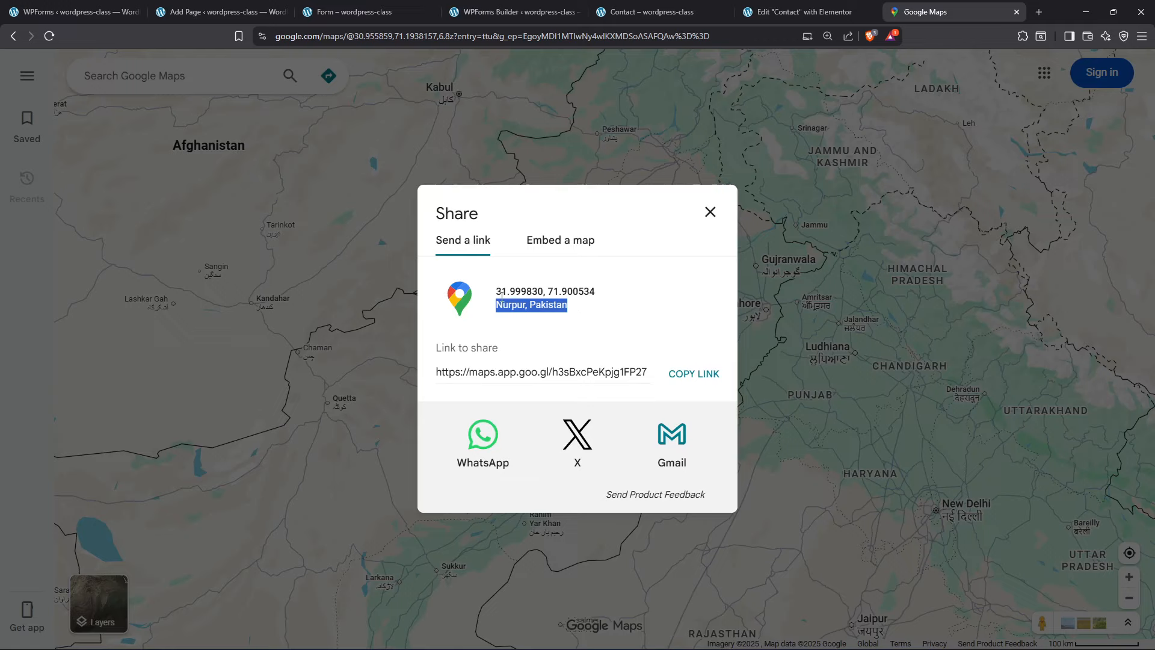
{"action": "left_click_drag", "start_coordinate": [499, 290], "coordinate": [612, 283]}
{"action": "key", "text": "ctrl+c"}
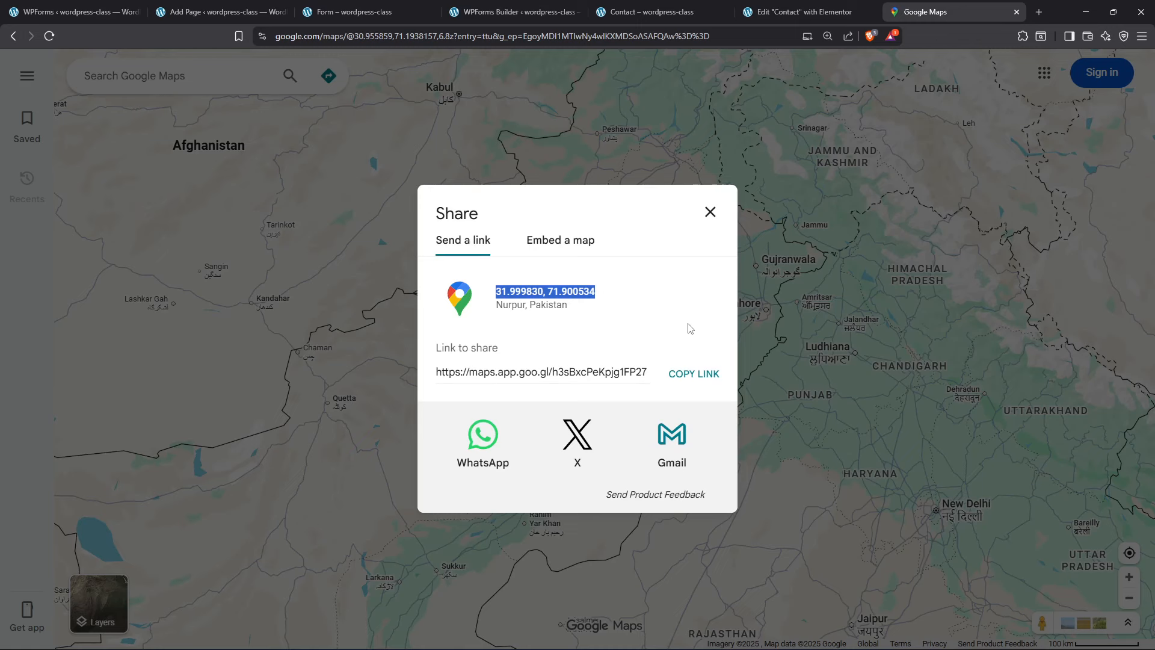
Return to the Contact page editor, set the map widget's location to 31.999830, 71.900534 and pan the embedded map to inspect it
{"action": "left_click", "coordinate": [775, 6]}
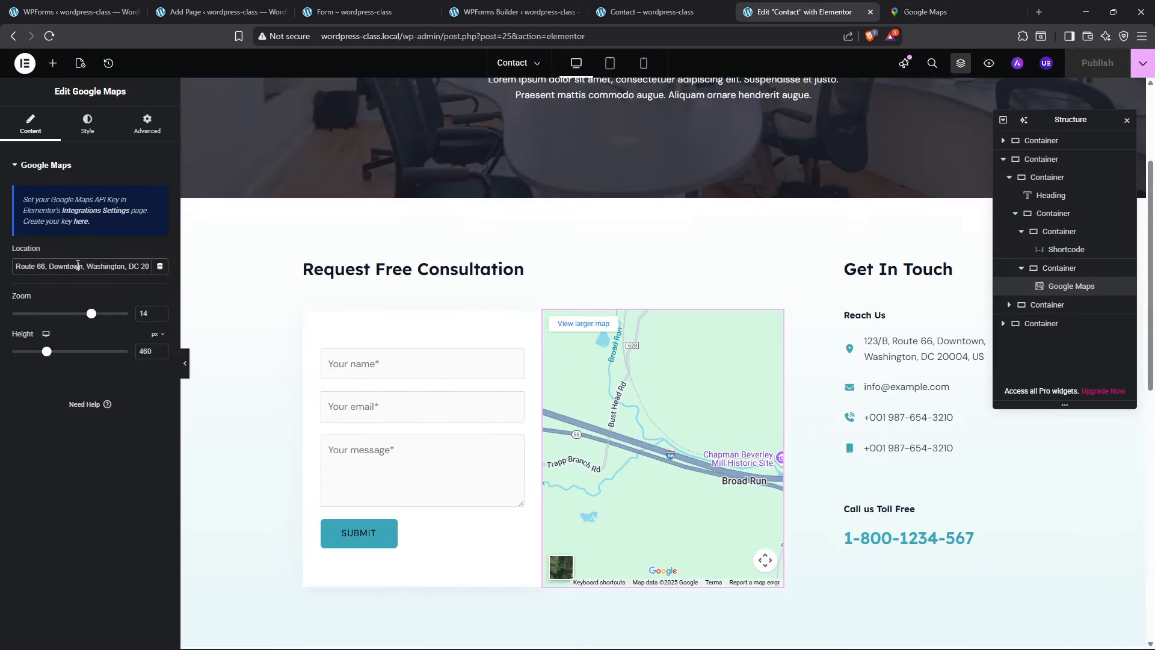
{"action": "key", "text": "ctrl+a"}
{"action": "key", "text": "ctrl+v"}
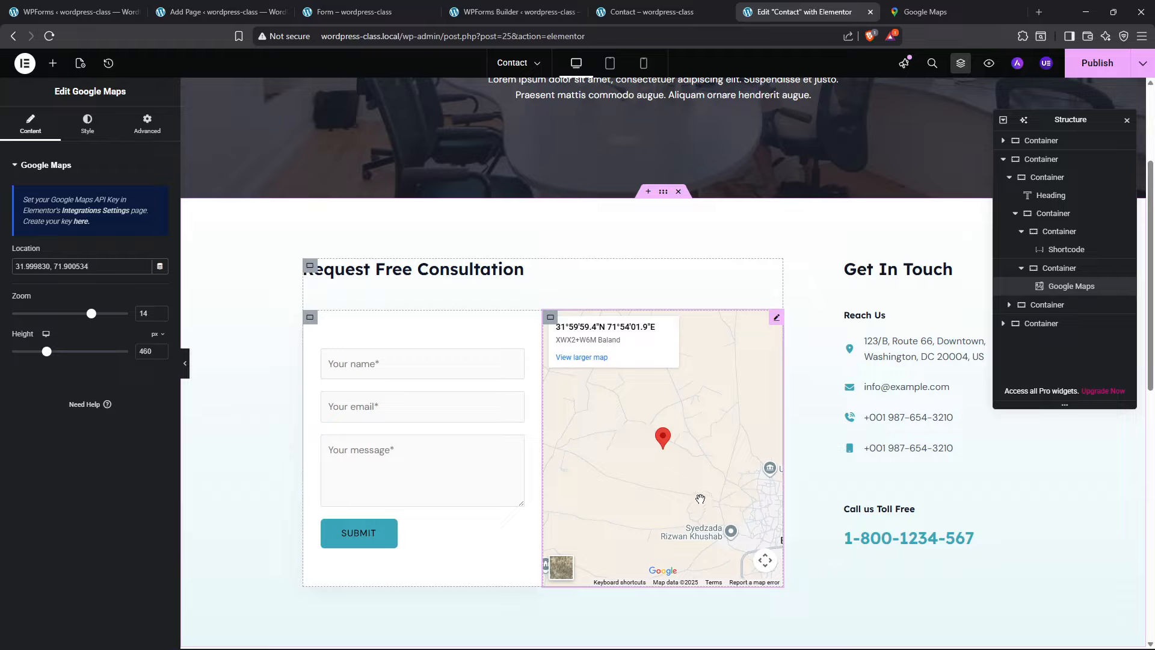
{"action": "mouse_move", "coordinate": [700, 499]}
{"action": "left_mouse_down"}
{"action": "mouse_move", "coordinate": [631, 435]}
{"action": "mouse_move", "coordinate": [621, 448]}
{"action": "left_mouse_up"}
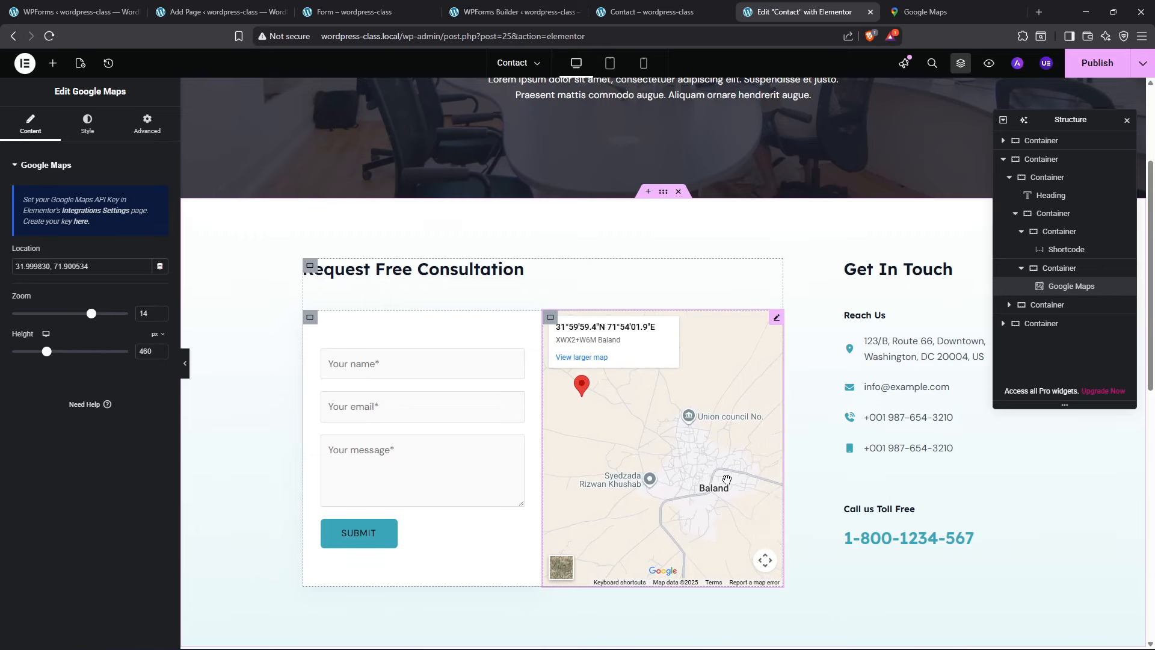
Back on the Google Maps website, close the share details, find Faisalabad's train station and copy its coordinates 31.41765, 73.09640
{"action": "left_click", "coordinate": [920, 12]}
{"action": "left_click", "coordinate": [714, 215]}
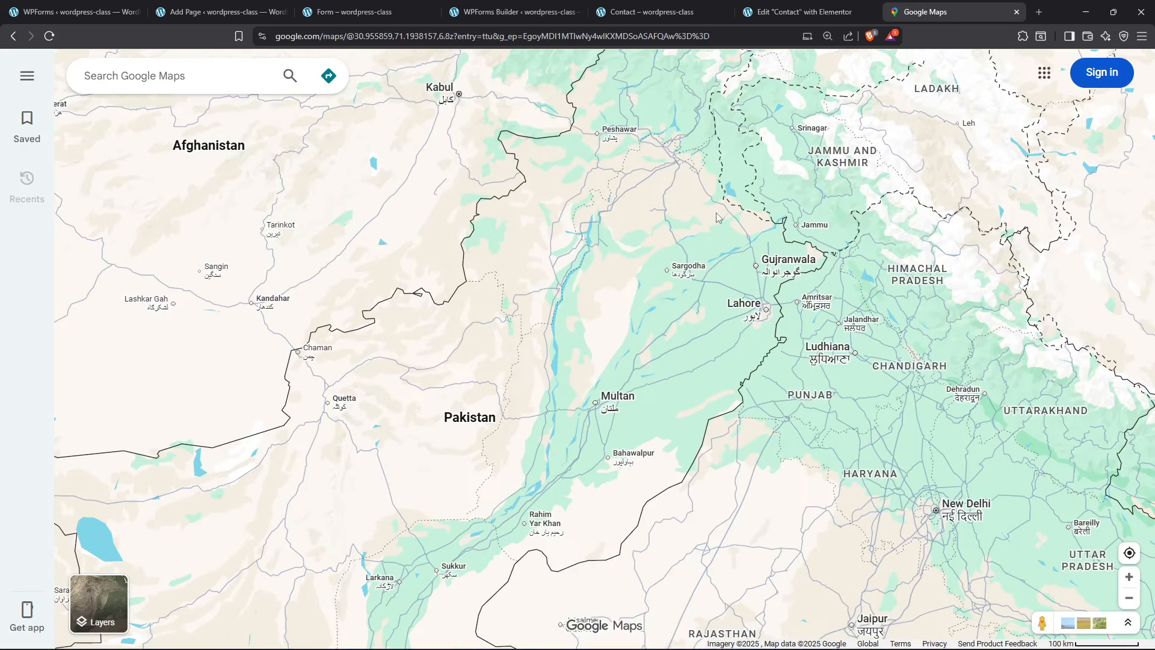
{"action": "scroll", "coordinate": [599, 423], "scroll_direction": "up", "scroll_amount": 3}
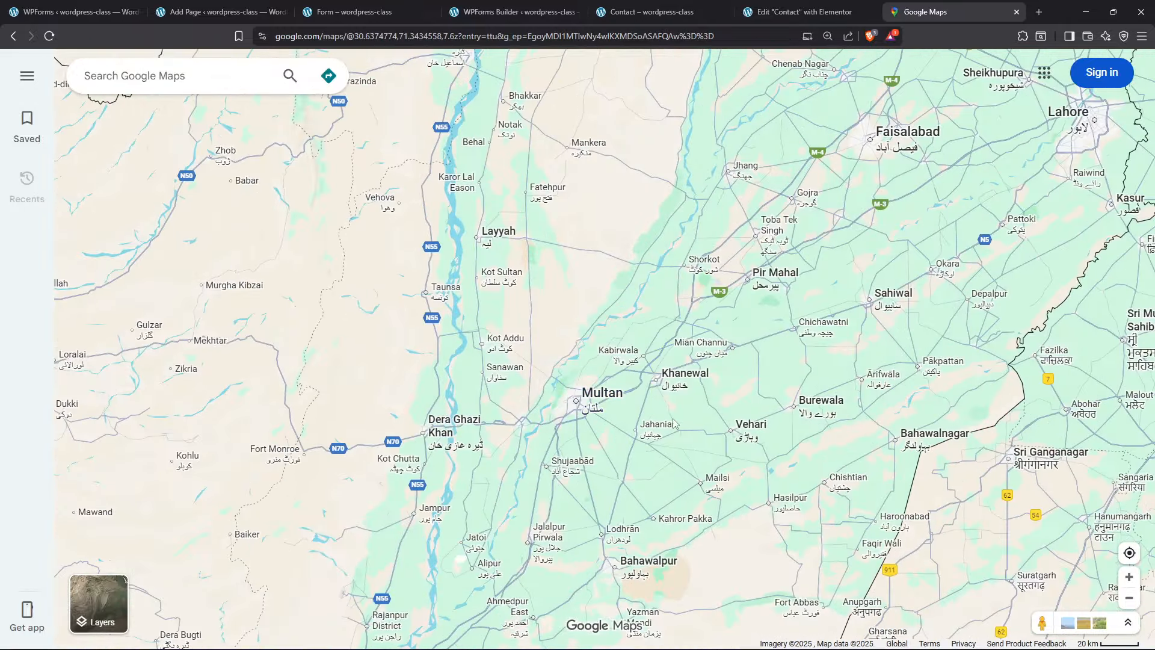
{"action": "scroll", "coordinate": [798, 359], "scroll_direction": "up", "scroll_amount": 3}
{"action": "left_click_drag", "start_coordinate": [866, 265], "coordinate": [635, 491]}
{"action": "scroll", "coordinate": [686, 277], "scroll_direction": "up", "scroll_amount": 3}
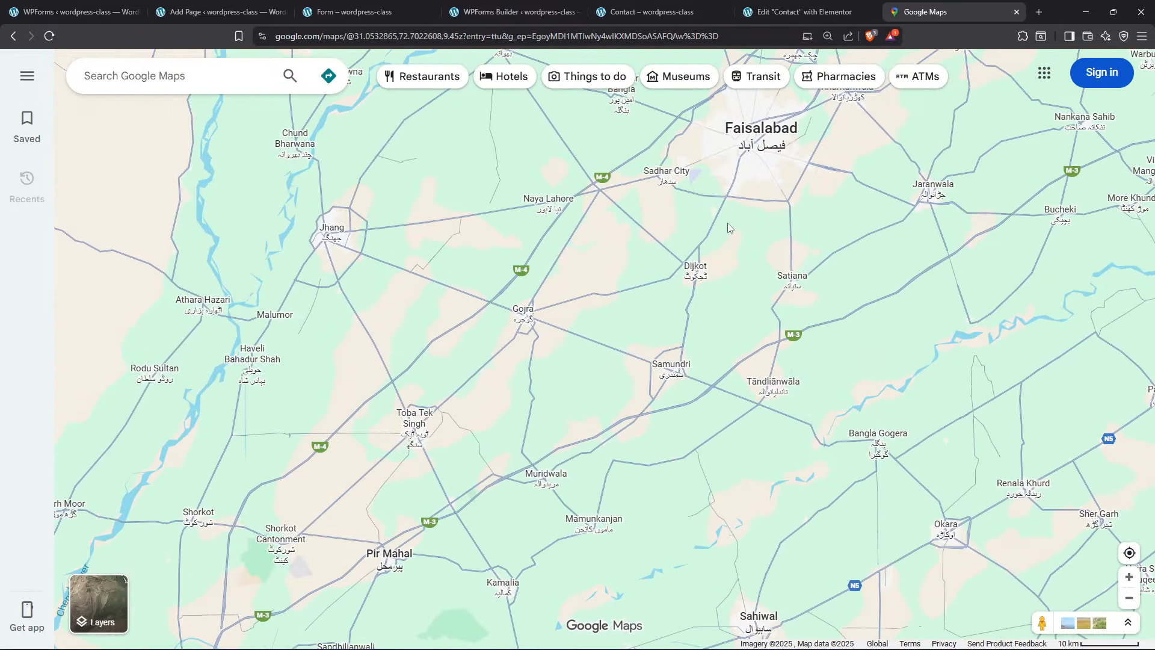
{"action": "left_click_drag", "start_coordinate": [728, 228], "coordinate": [728, 421]}
{"action": "scroll", "coordinate": [630, 267], "scroll_direction": "up", "scroll_amount": 5}
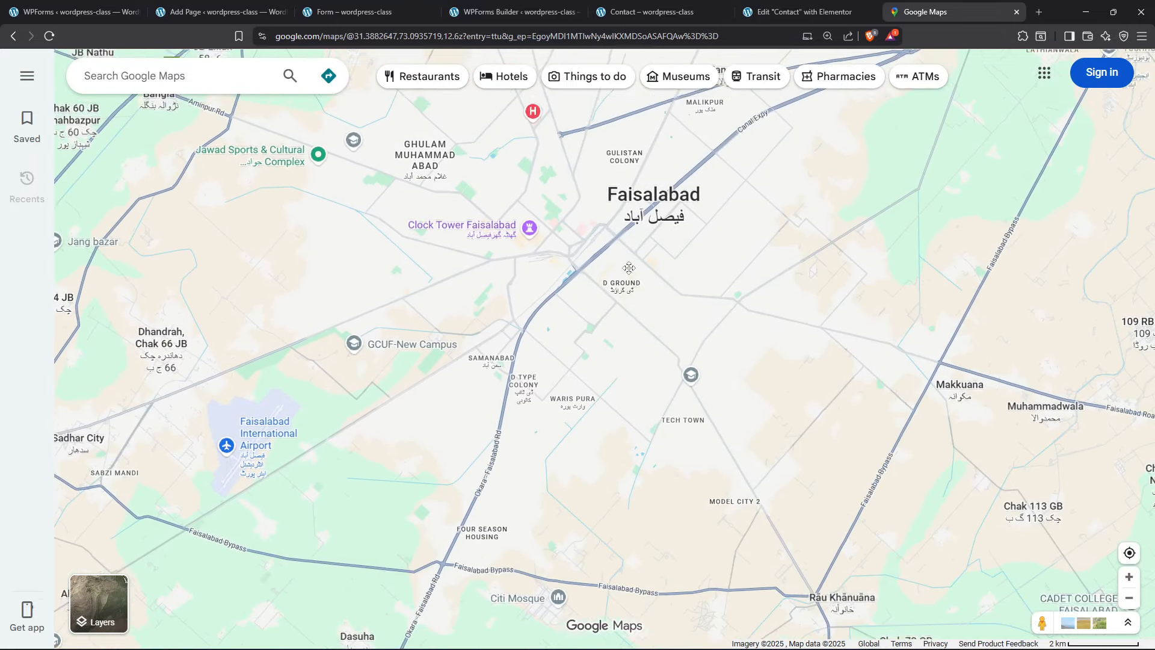
{"action": "left_click_drag", "start_coordinate": [629, 268], "coordinate": [721, 386]}
{"action": "scroll", "coordinate": [683, 367], "scroll_direction": "up", "scroll_amount": 2}
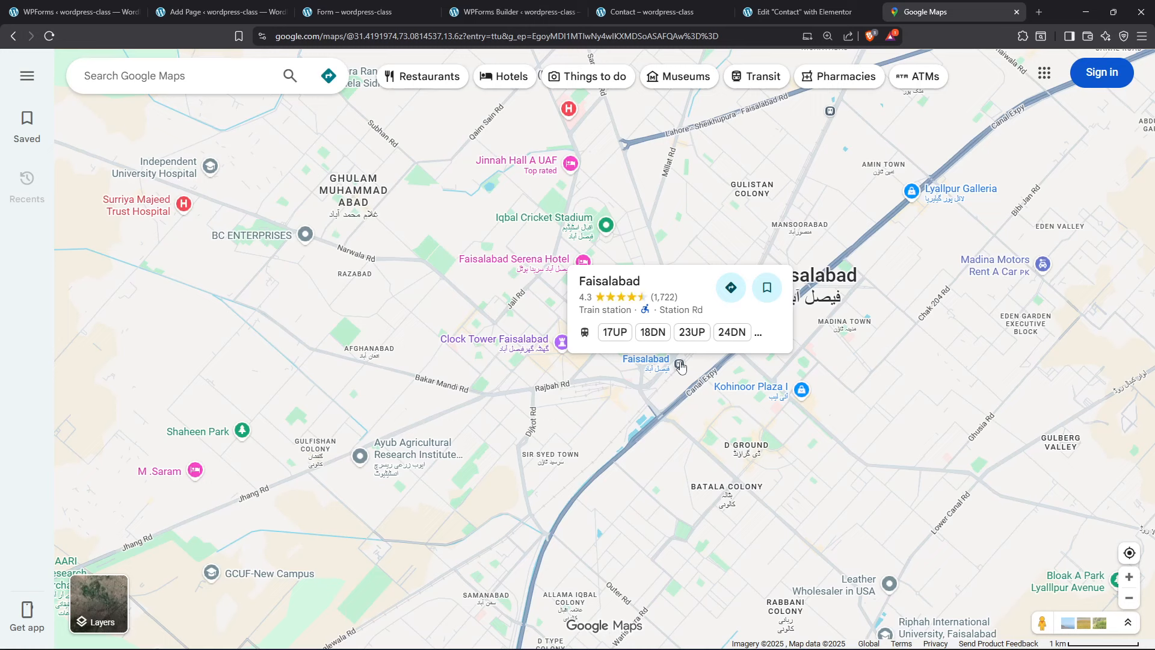
{"action": "left_click", "coordinate": [680, 365]}
{"action": "right_click", "coordinate": [679, 365]}
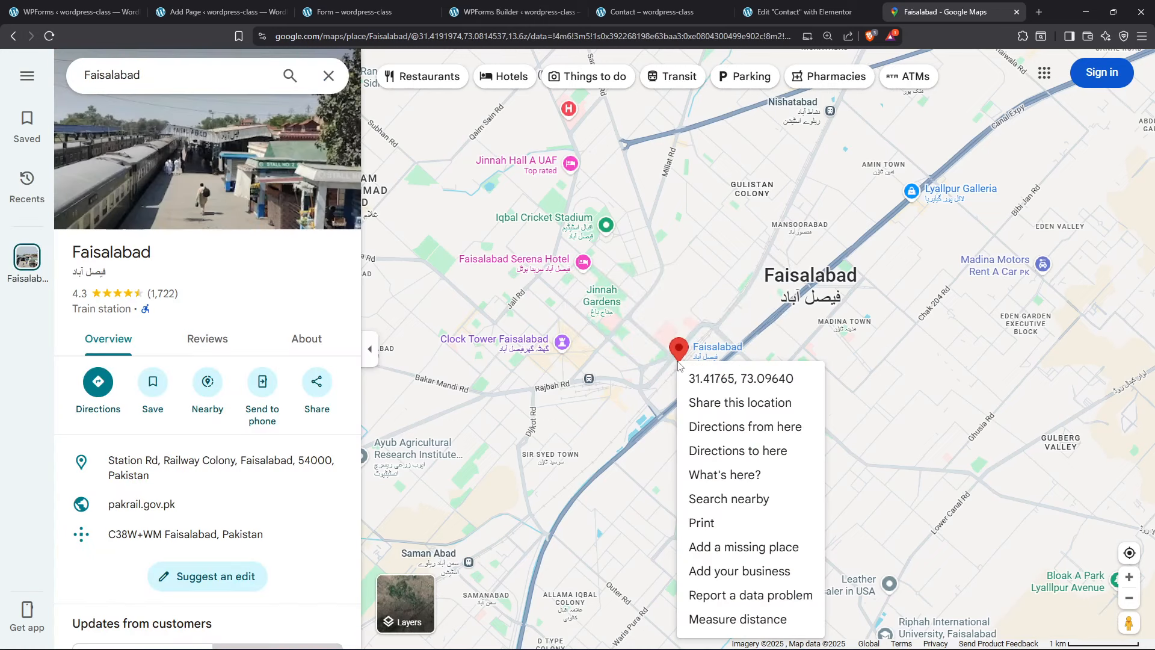
{"action": "left_click", "coordinate": [689, 378]}
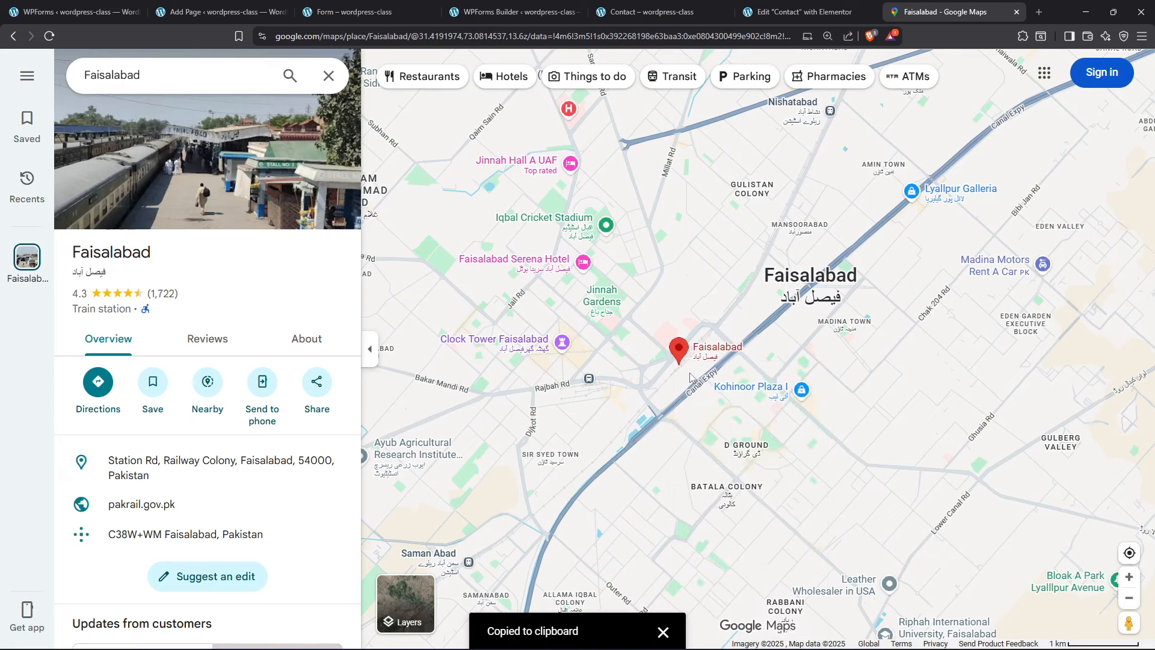
{"action": "left_click", "coordinate": [615, 444]}
In the Contact page editor, replace the map widget's location with the copied Faisalabad coordinates and publish the page
{"action": "left_click", "coordinate": [800, 12]}
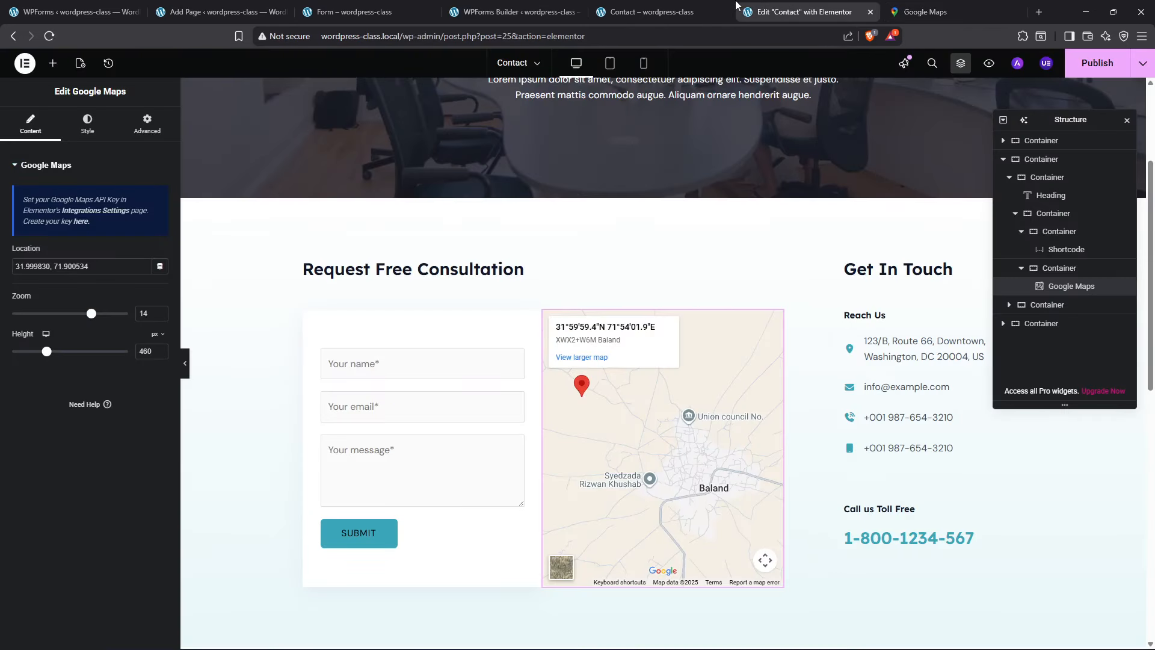
{"action": "left_click", "coordinate": [113, 259]}
{"action": "key", "text": "ctrl+a"}
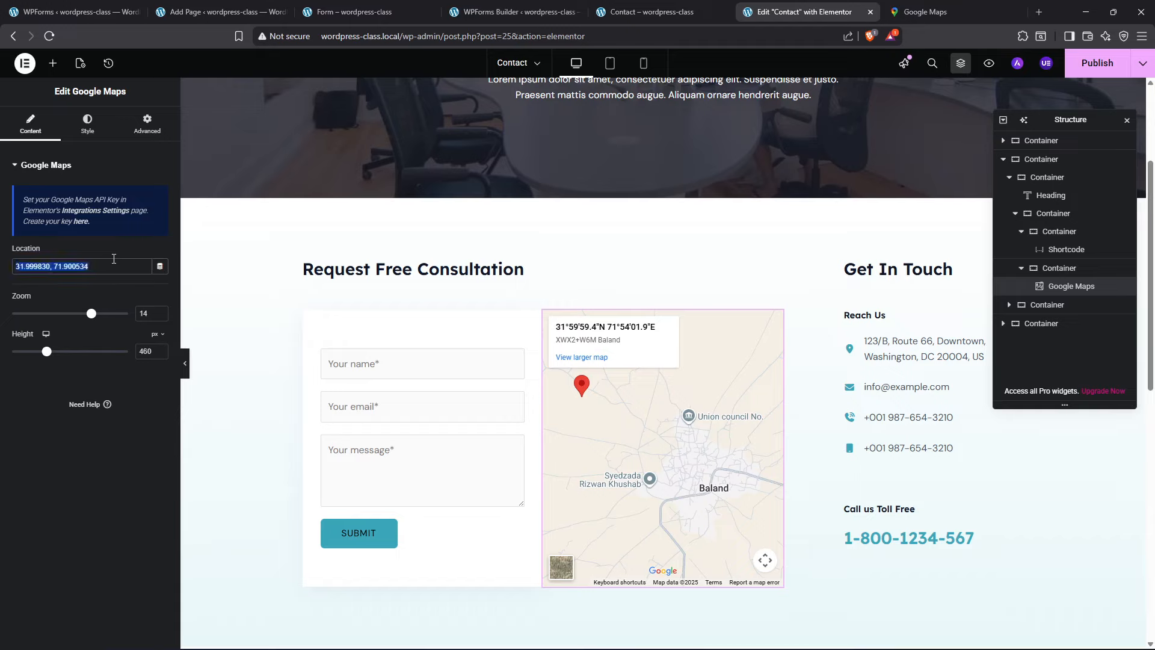
{"action": "key", "text": "ctrl+v"}
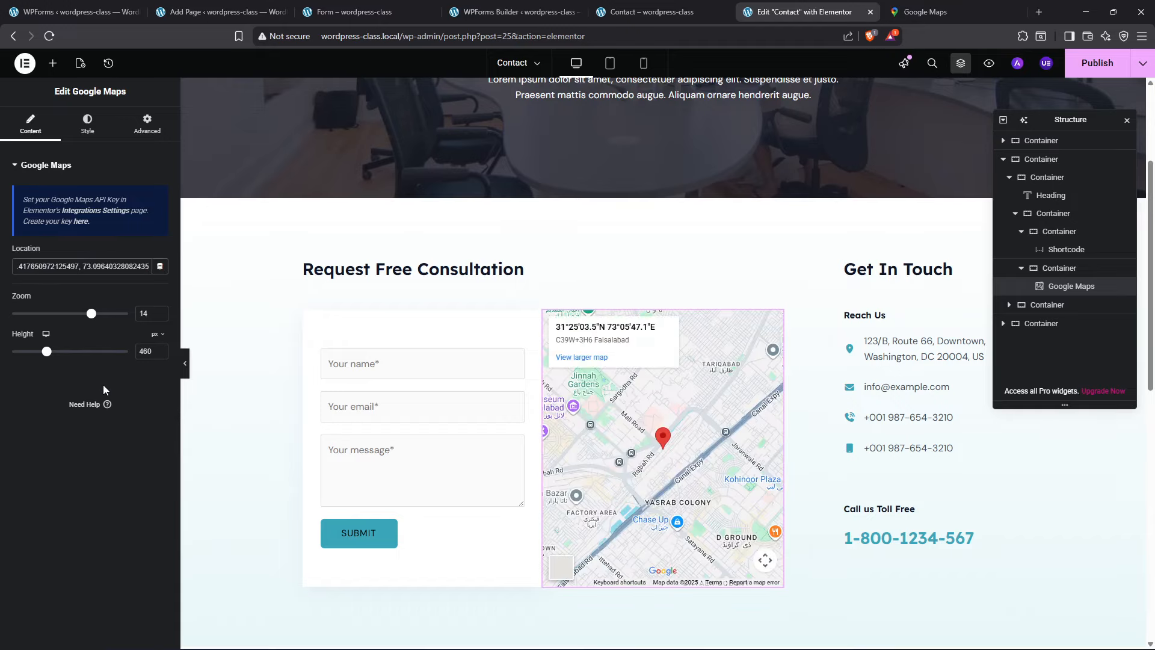
{"action": "scroll", "coordinate": [637, 472], "scroll_direction": "down", "scroll_amount": 2}
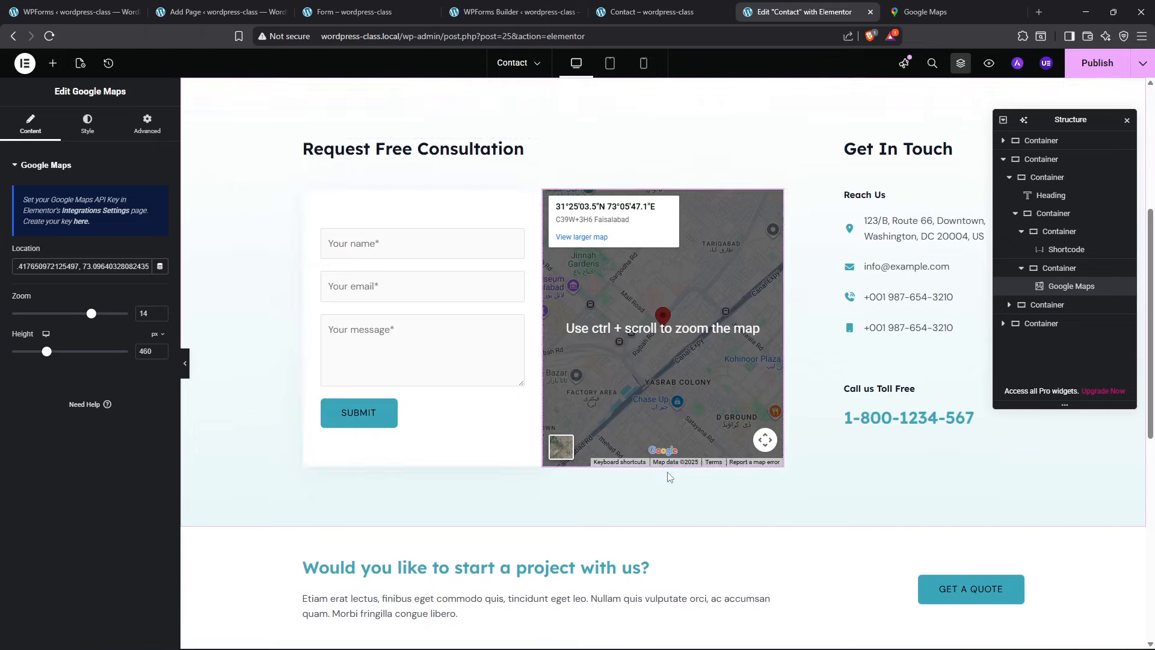
{"action": "scroll", "coordinate": [661, 466], "scroll_direction": "up", "scroll_amount": 3}
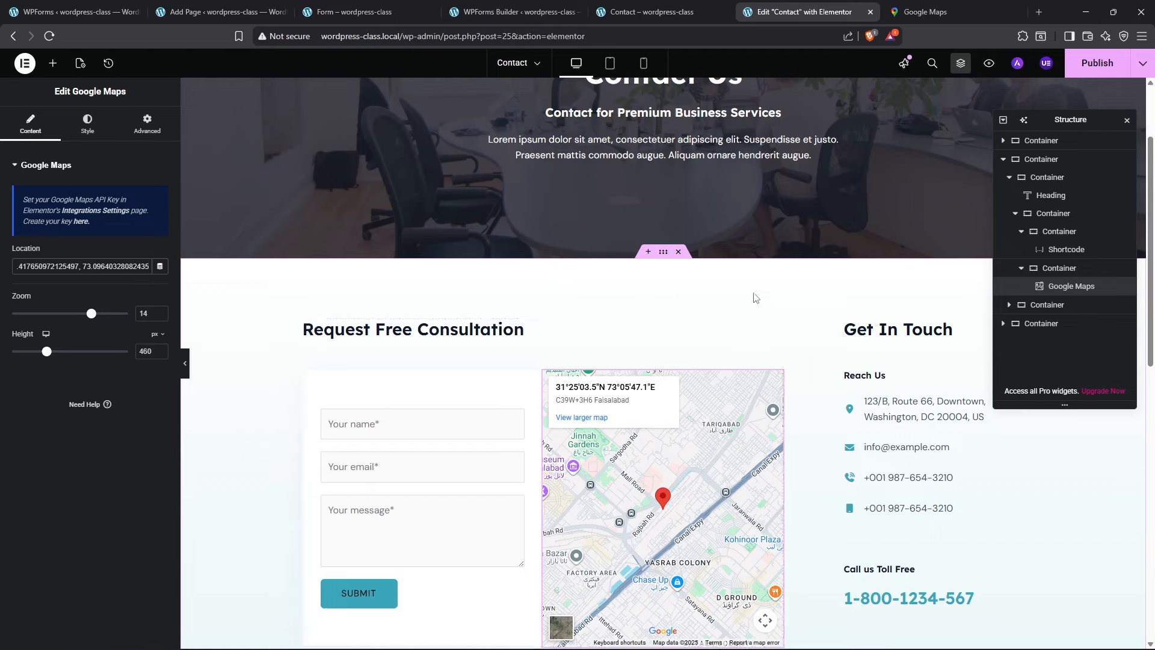
{"action": "left_click", "coordinate": [1090, 71]}
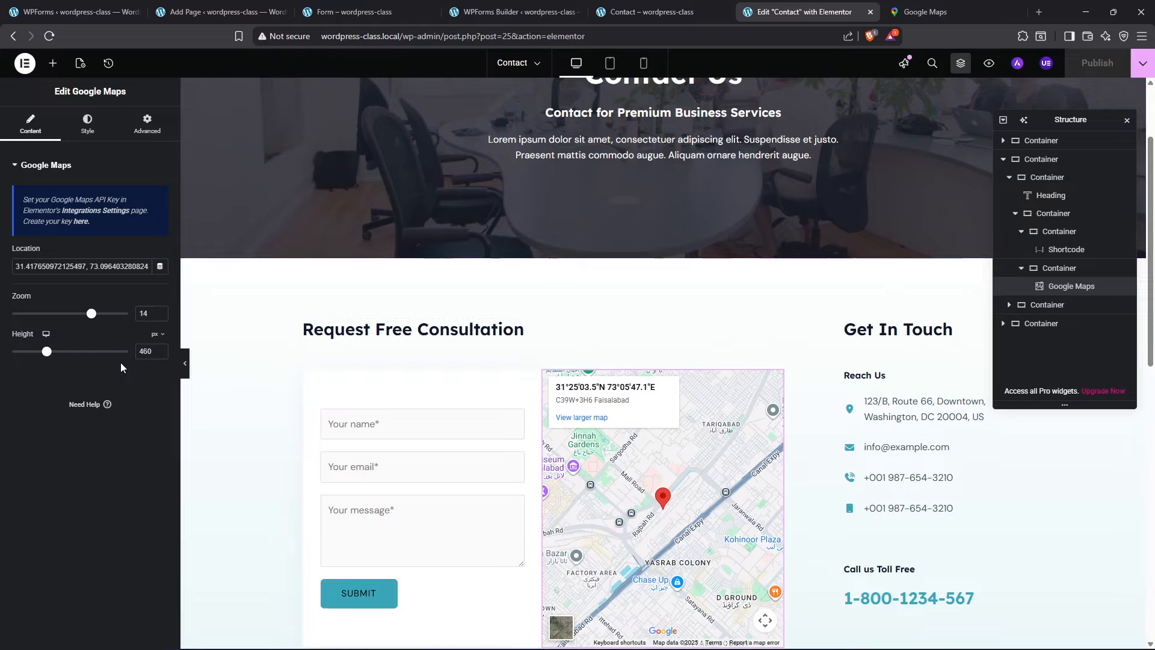
Try map zoom levels 3, 20 and 15, settle on 13, and set the map's height to 474 px
{"action": "left_click_drag", "start_coordinate": [90, 317], "coordinate": [23, 313]}
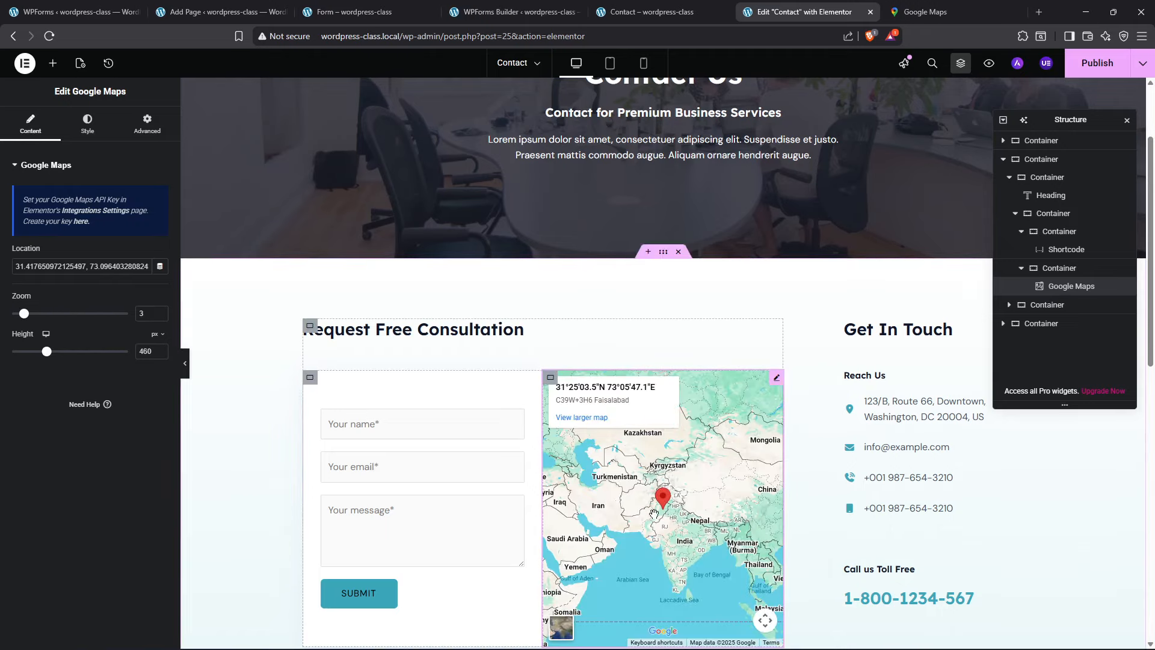
{"action": "scroll", "coordinate": [664, 513], "scroll_direction": "down", "scroll_amount": 1}
{"action": "scroll", "coordinate": [664, 512], "scroll_direction": "down", "scroll_amount": 1}
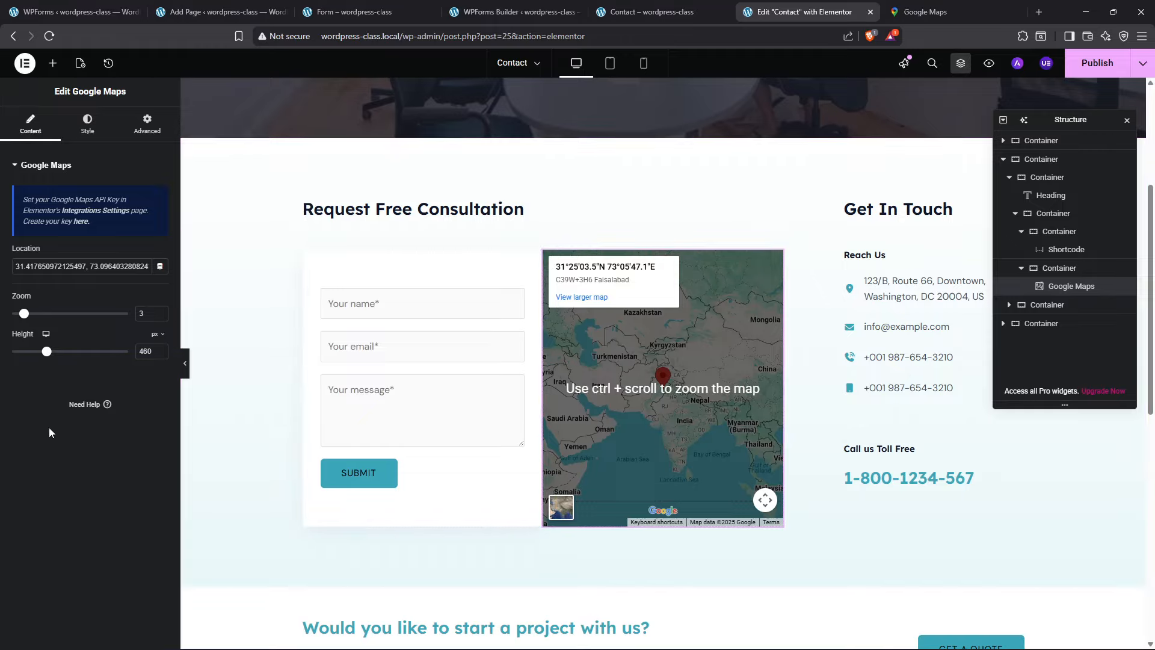
{"action": "left_click_drag", "start_coordinate": [23, 313], "coordinate": [128, 314]}
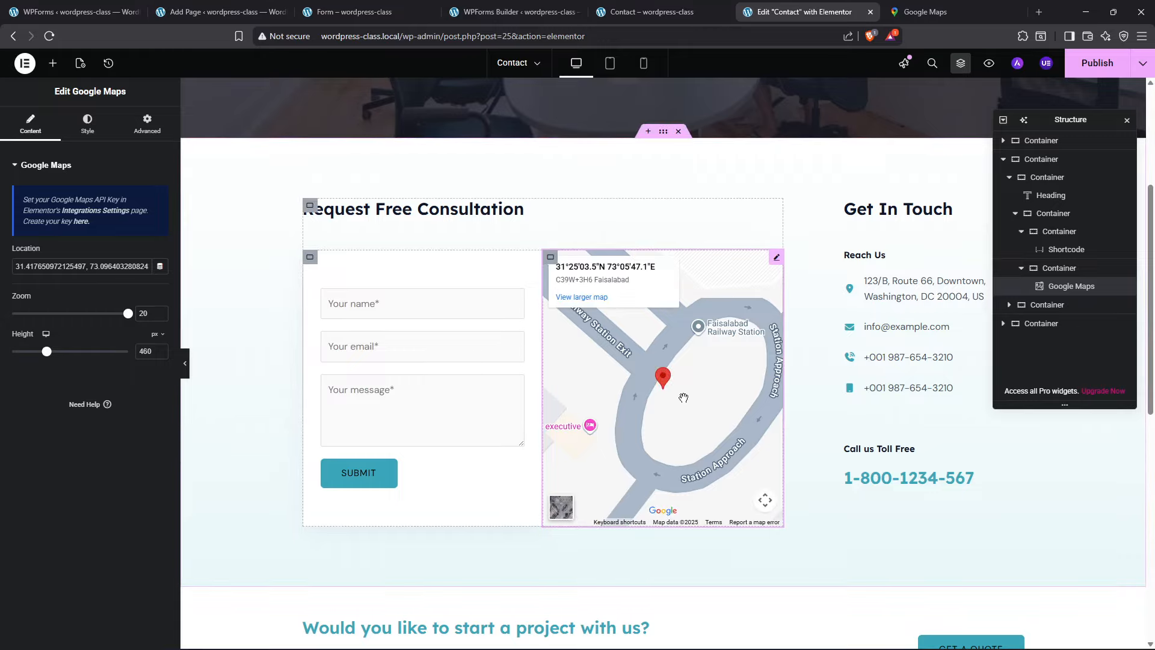
{"action": "left_click_drag", "start_coordinate": [128, 313], "coordinate": [96, 314]}
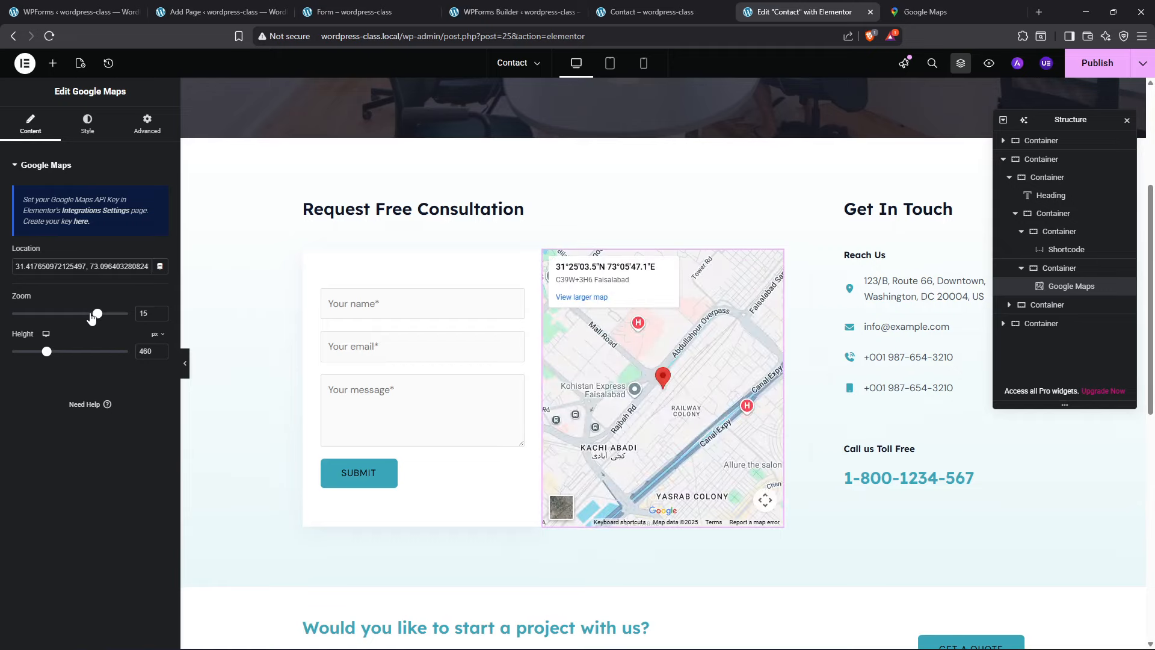
{"action": "left_click", "coordinate": [82, 312]}
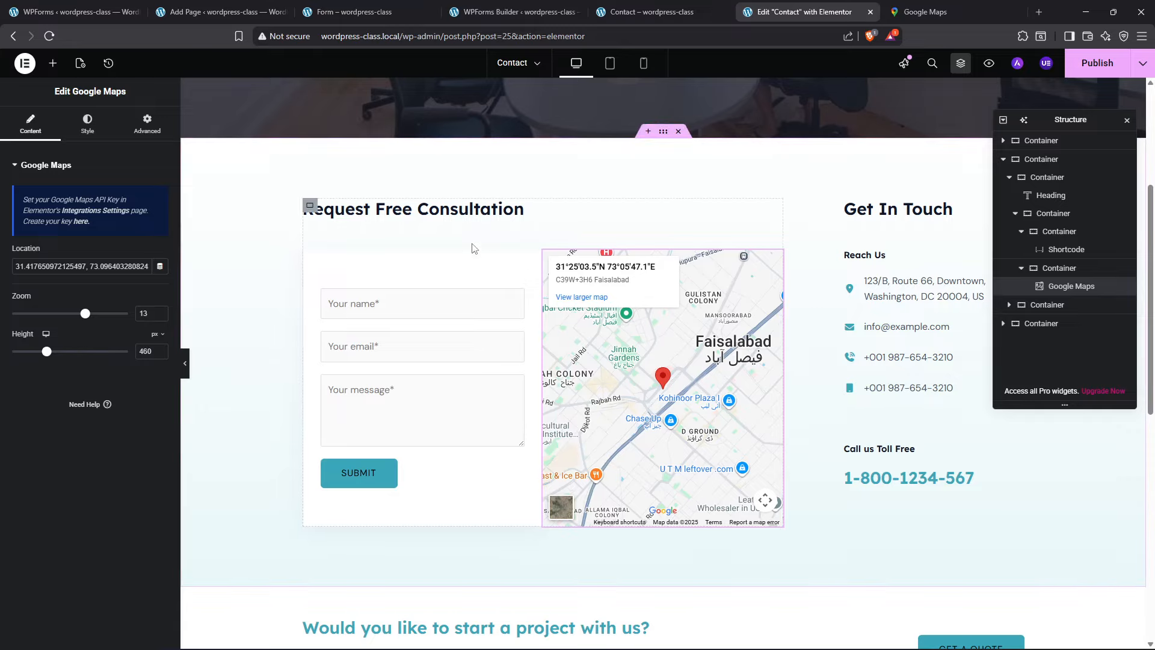
{"action": "mouse_move", "coordinate": [46, 351]}
{"action": "left_mouse_down"}
{"action": "mouse_move", "coordinate": [66, 354]}
{"action": "mouse_move", "coordinate": [36, 354]}
{"action": "mouse_move", "coordinate": [46, 354]}
{"action": "left_mouse_up"}
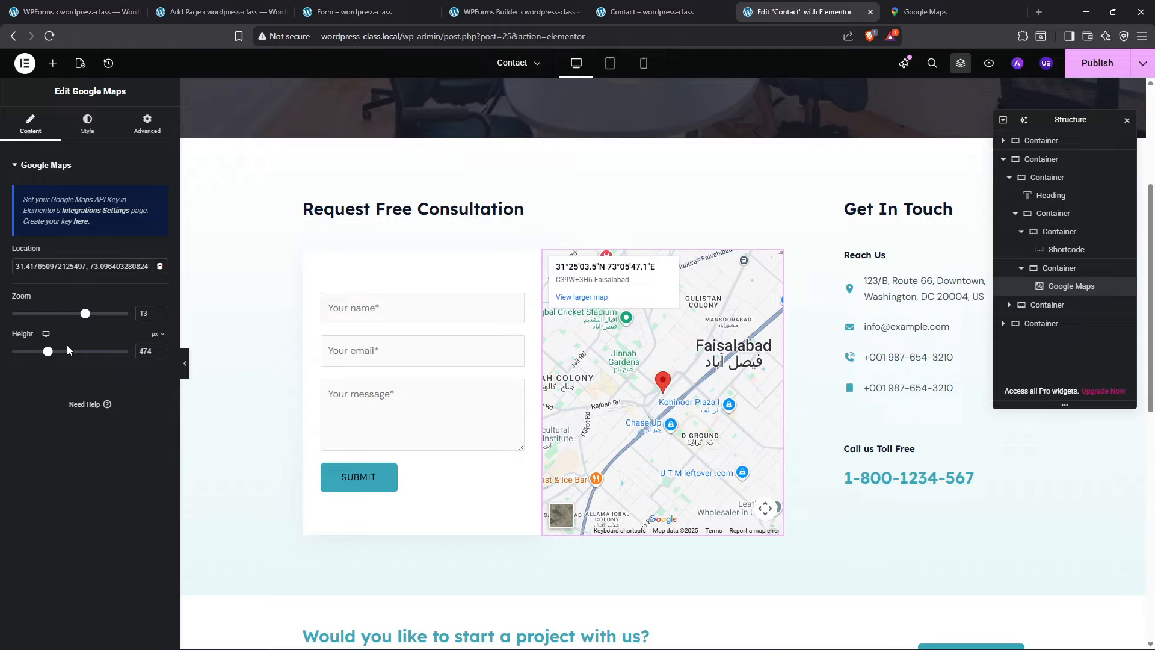
Change the icon of the address item in the Get In Touch icon list to the solid map marker without a hole
{"action": "left_click", "coordinate": [913, 290]}
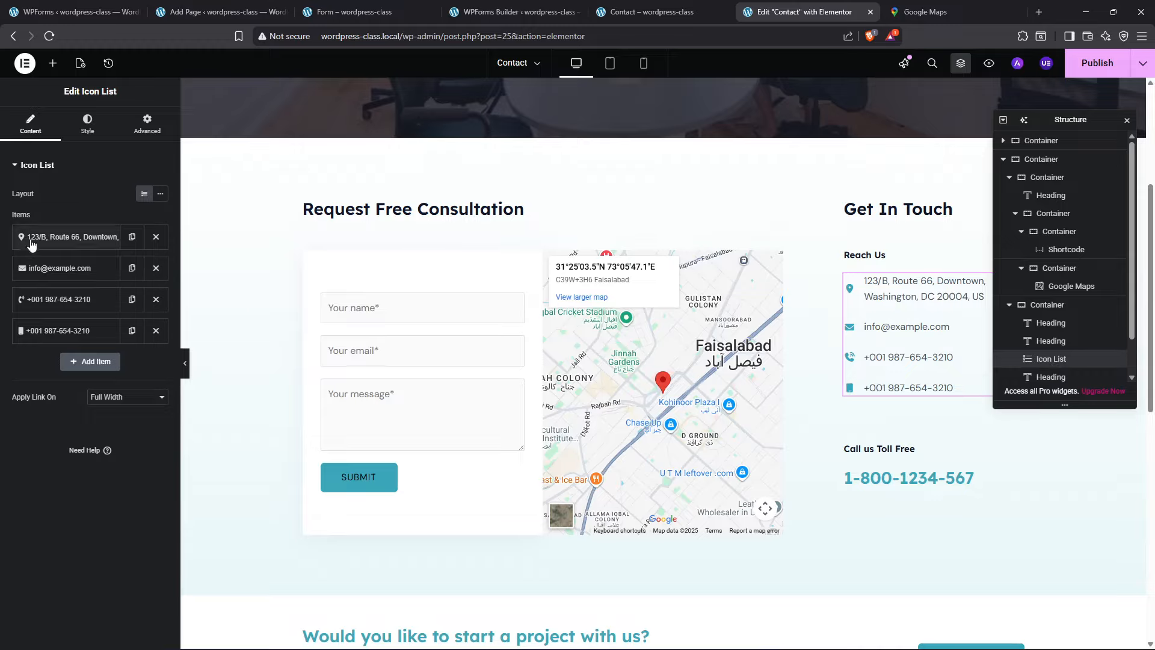
{"action": "left_click", "coordinate": [64, 242]}
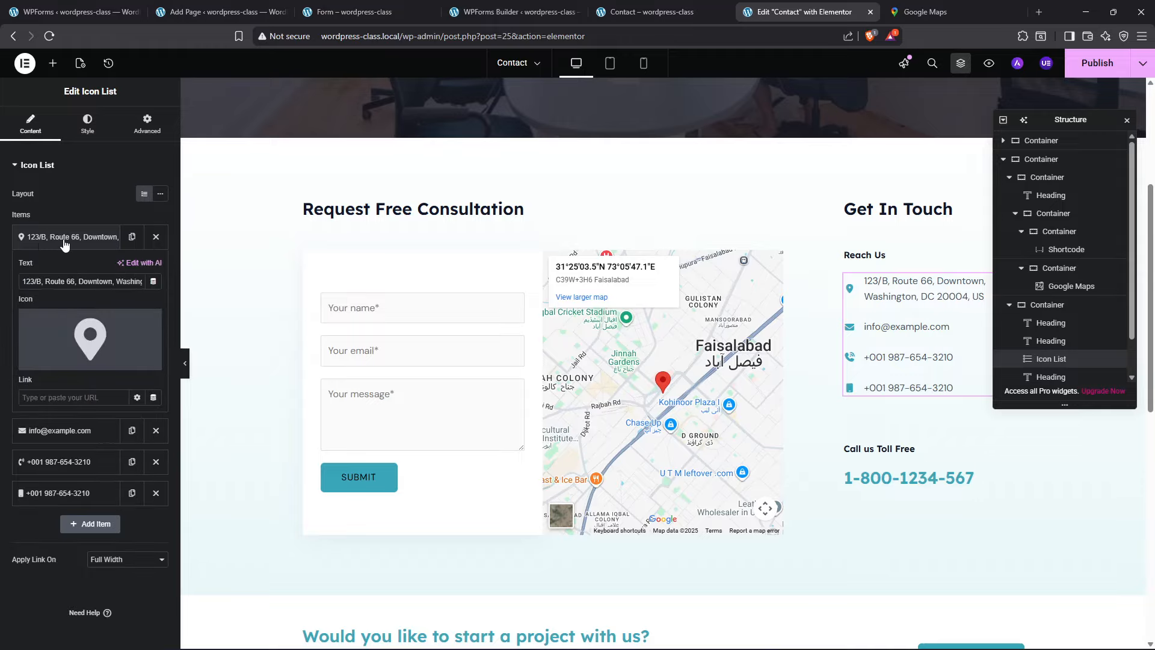
{"action": "left_click", "coordinate": [65, 241]}
{"action": "left_click", "coordinate": [64, 241]}
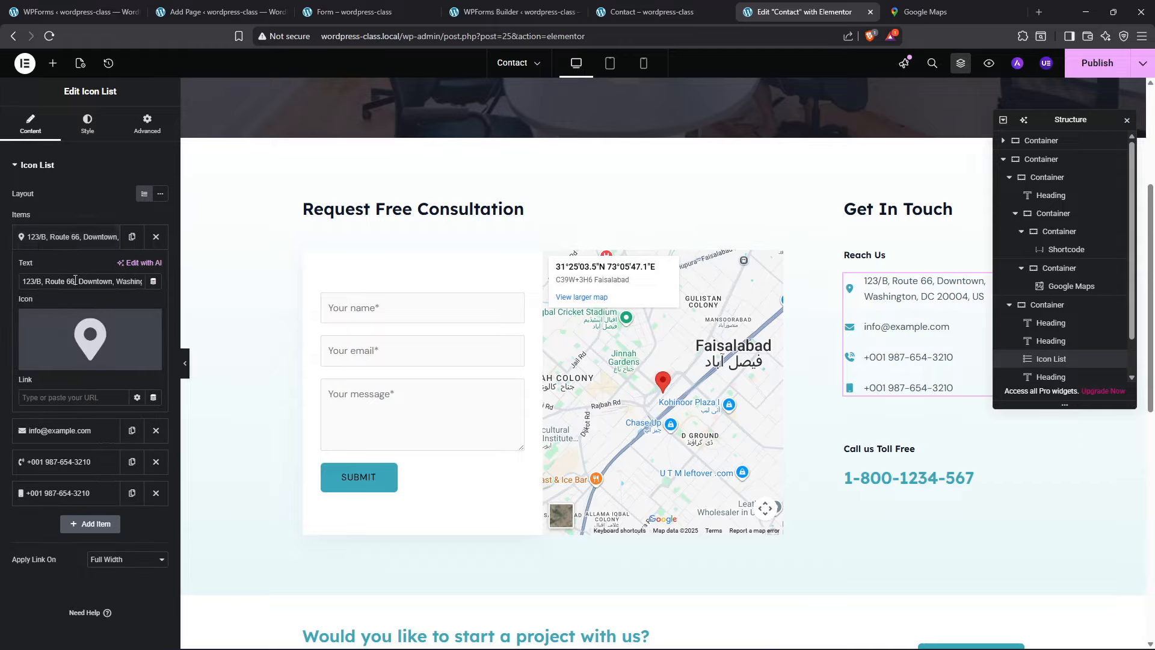
{"action": "mouse_move", "coordinate": [88, 340]}
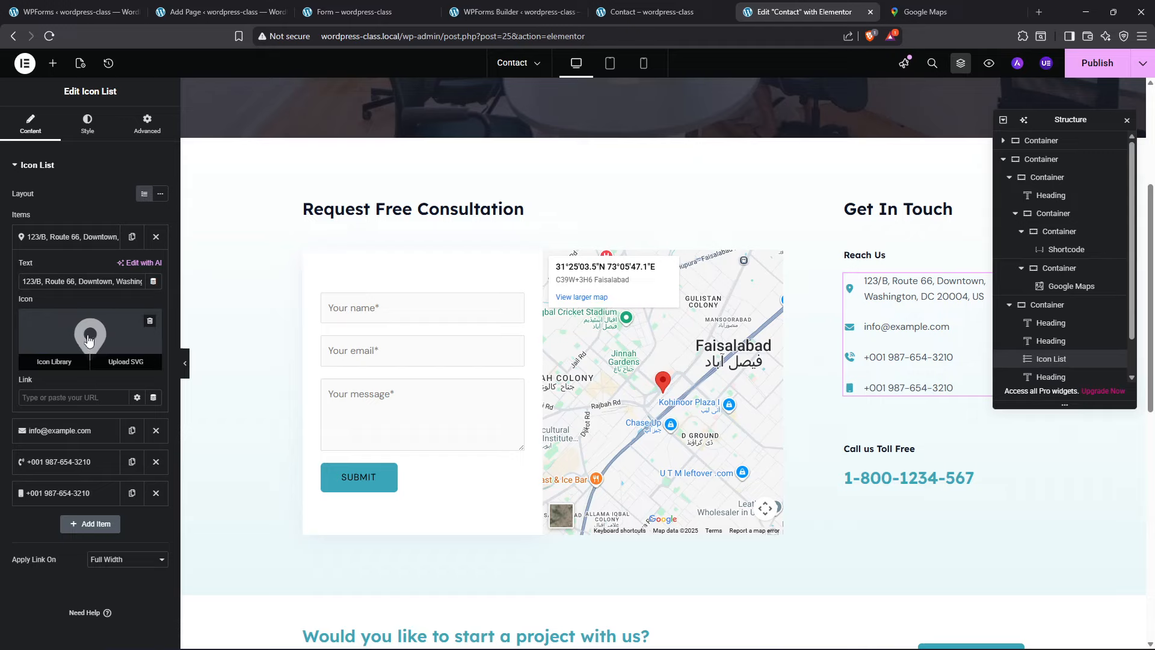
{"action": "left_click", "coordinate": [61, 363]}
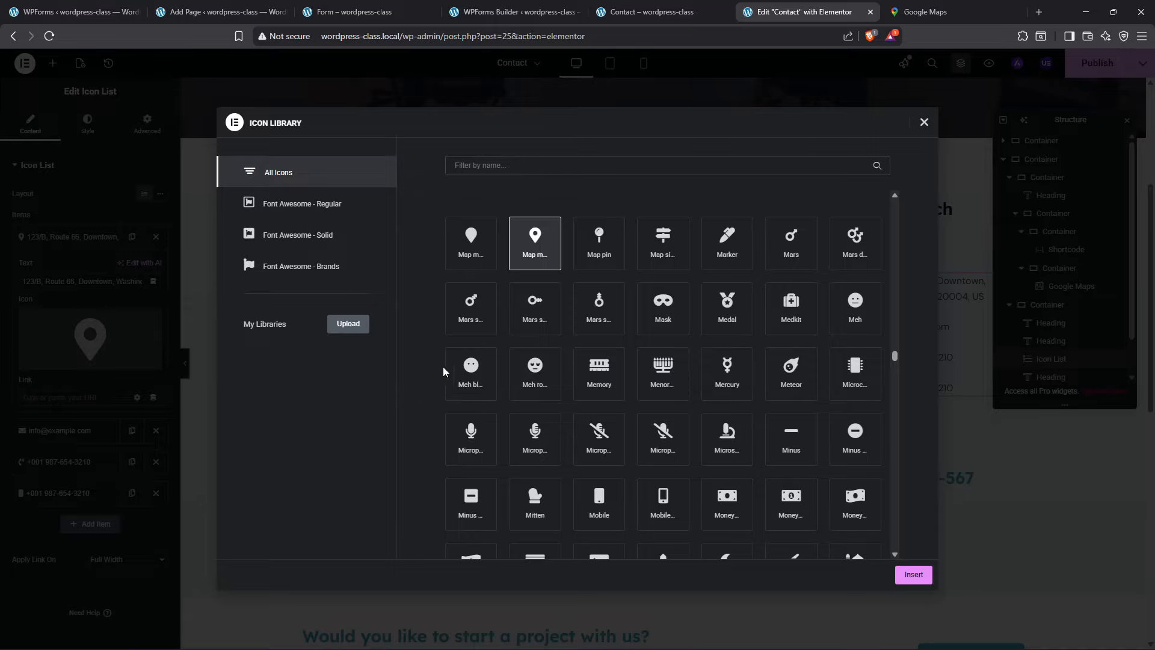
{"action": "left_click", "coordinate": [471, 240]}
{"action": "left_click", "coordinate": [913, 575]}
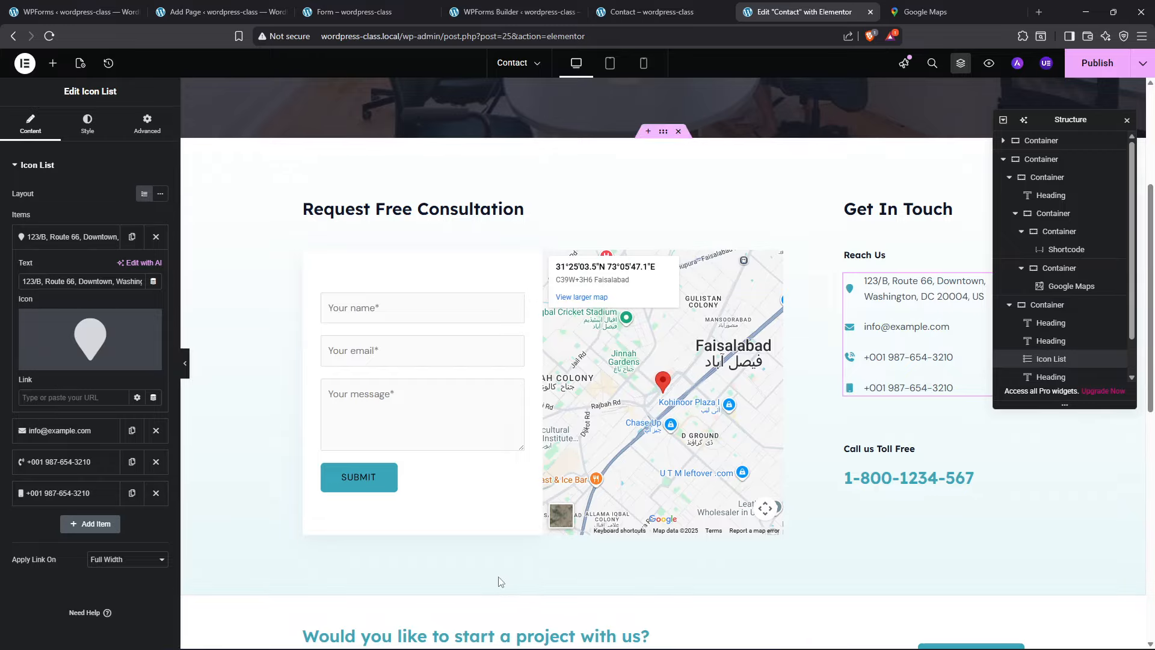
{"action": "scroll", "coordinate": [499, 580], "scroll_direction": "down", "scroll_amount": 5}
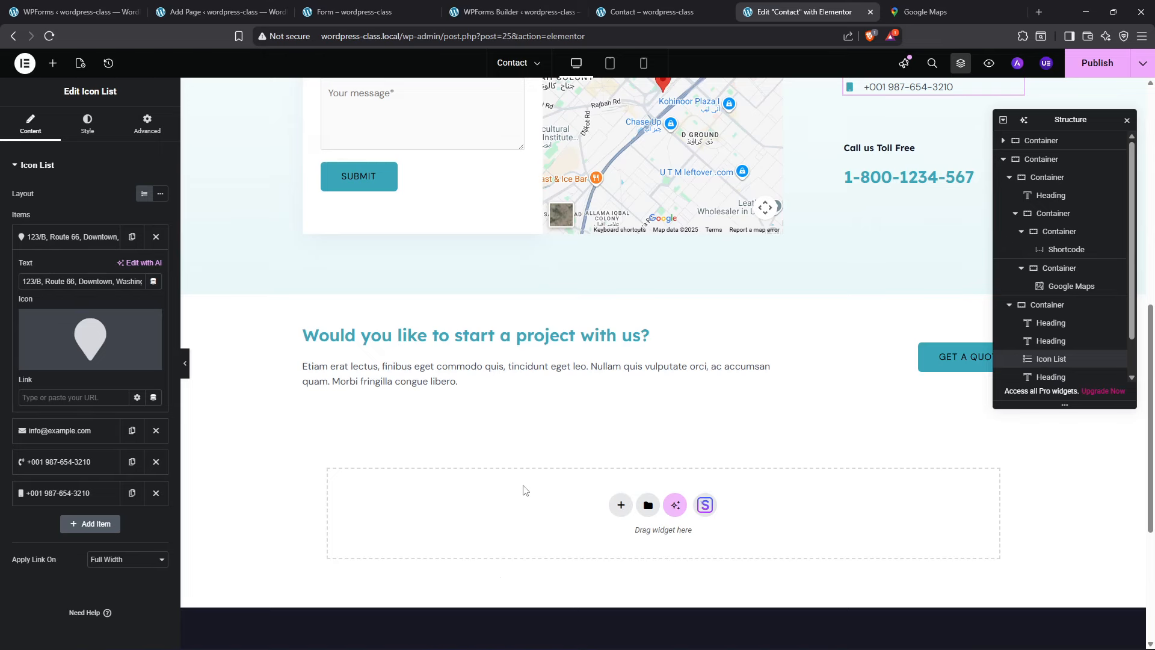
{"action": "scroll", "coordinate": [523, 491], "scroll_direction": "up", "scroll_amount": 9}
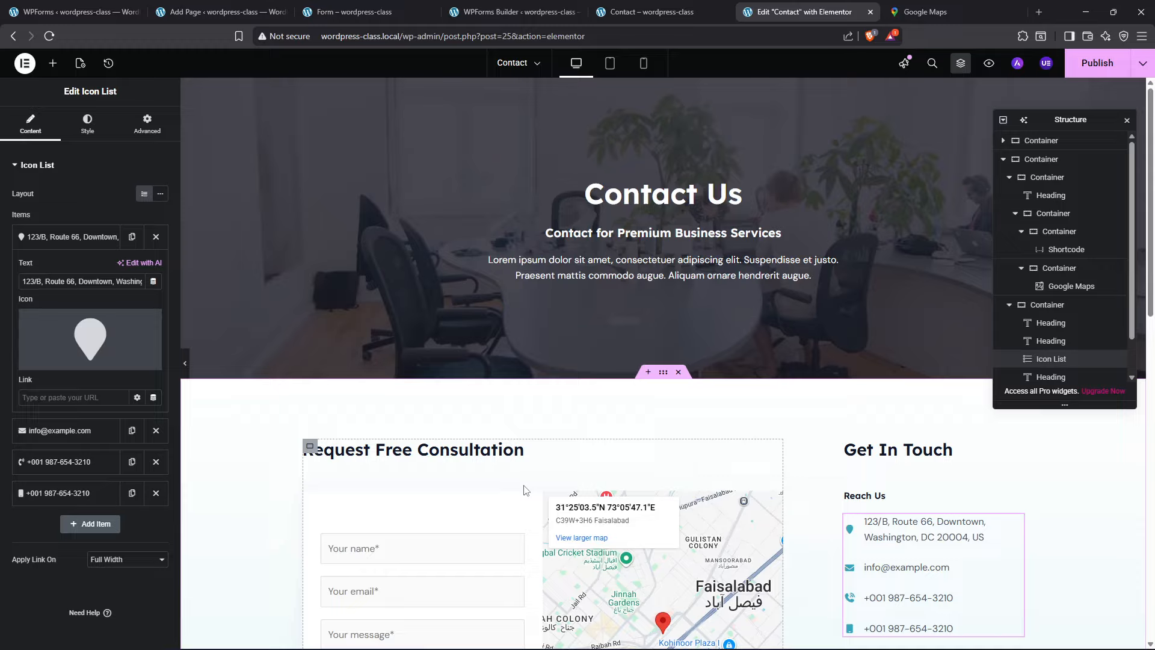
{"action": "left_click", "coordinate": [498, 264]}
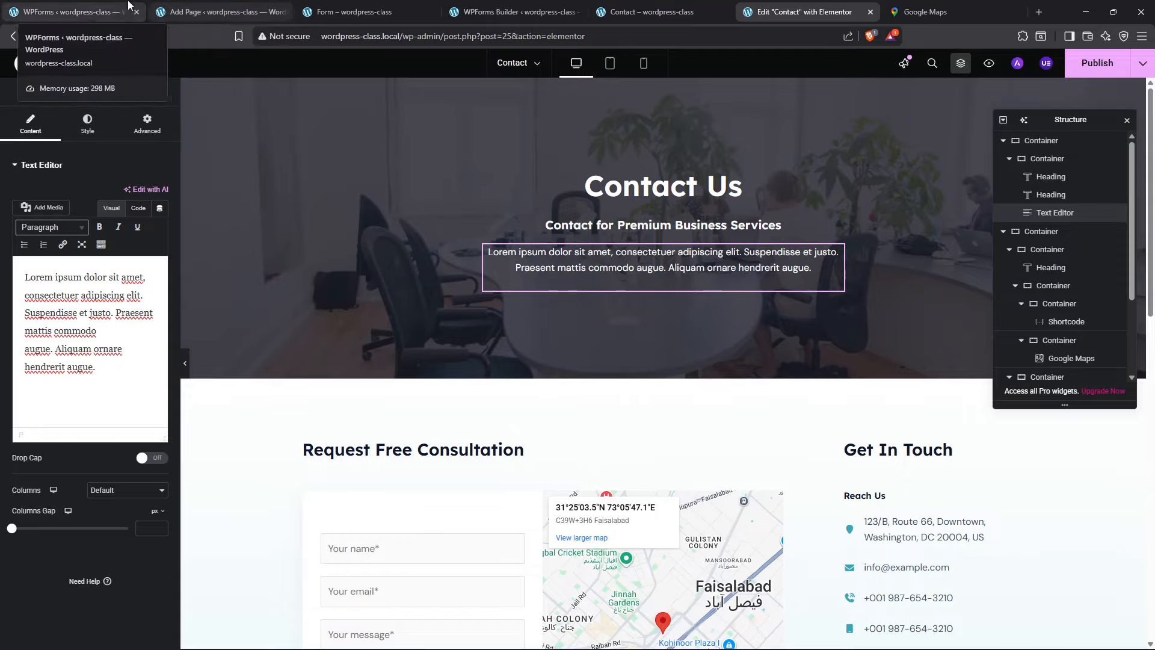
Switch to the WordPress dashboard and view the list of all users
{"action": "left_click", "coordinate": [73, 11]}
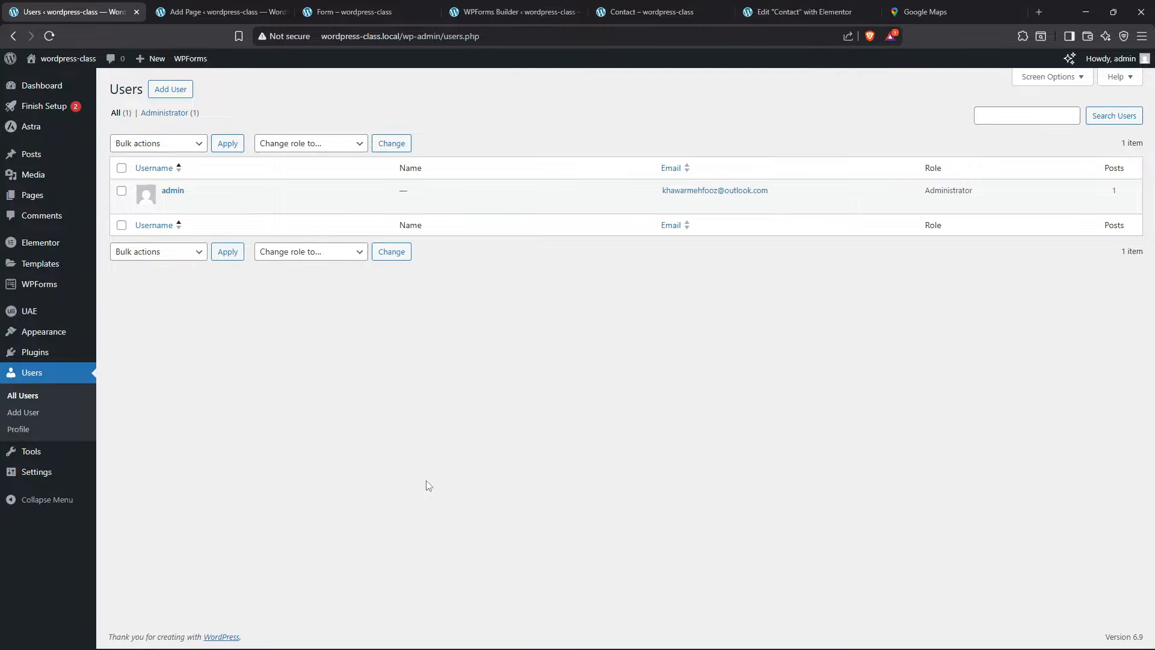
{"action": "left_click", "coordinate": [748, 641]}
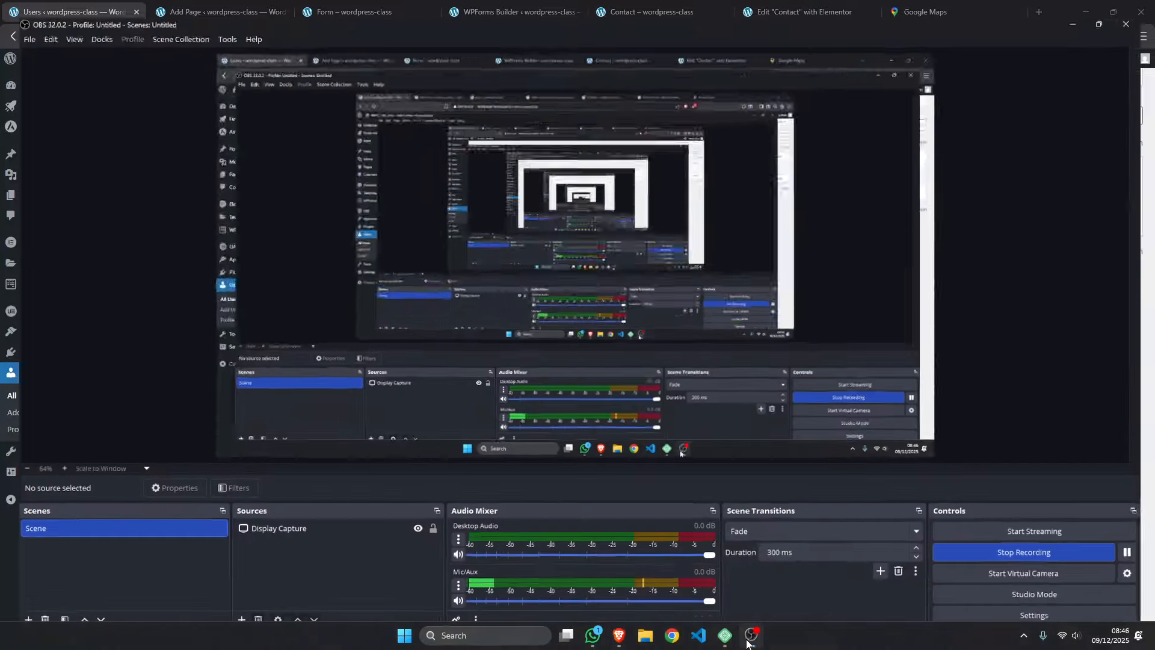